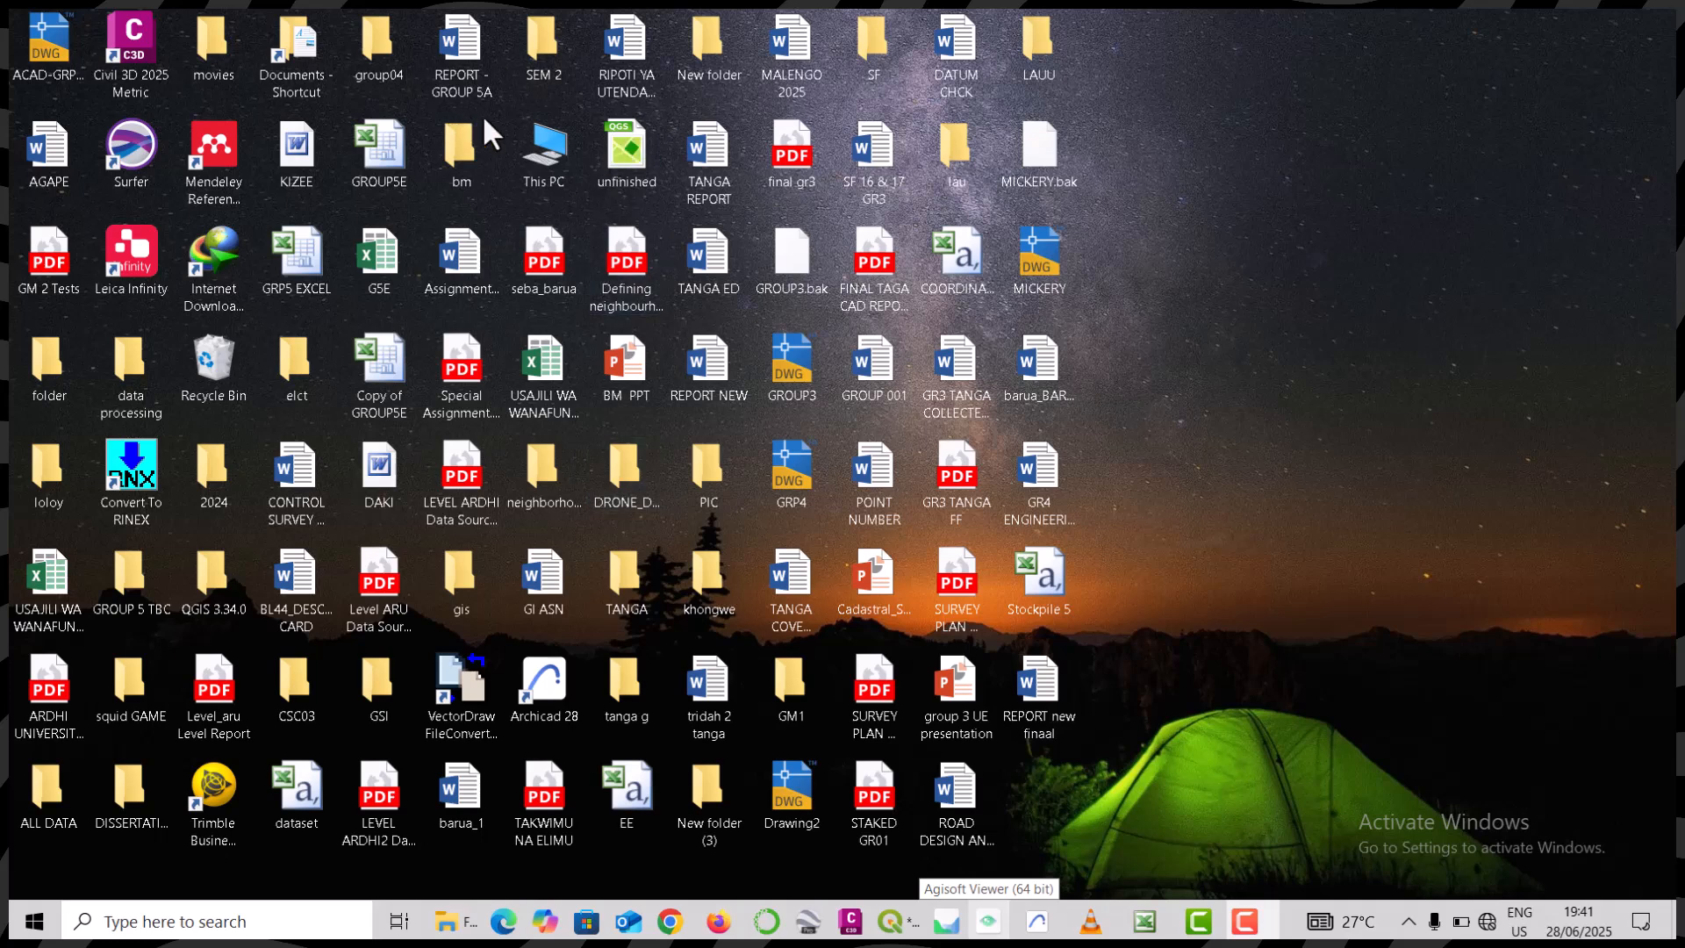
- Open the only subfolder inside the stockpile folder at bm > INCASE > bm > source_codes > stockpile
{"action": "double_click", "coordinate": [451, 151]}
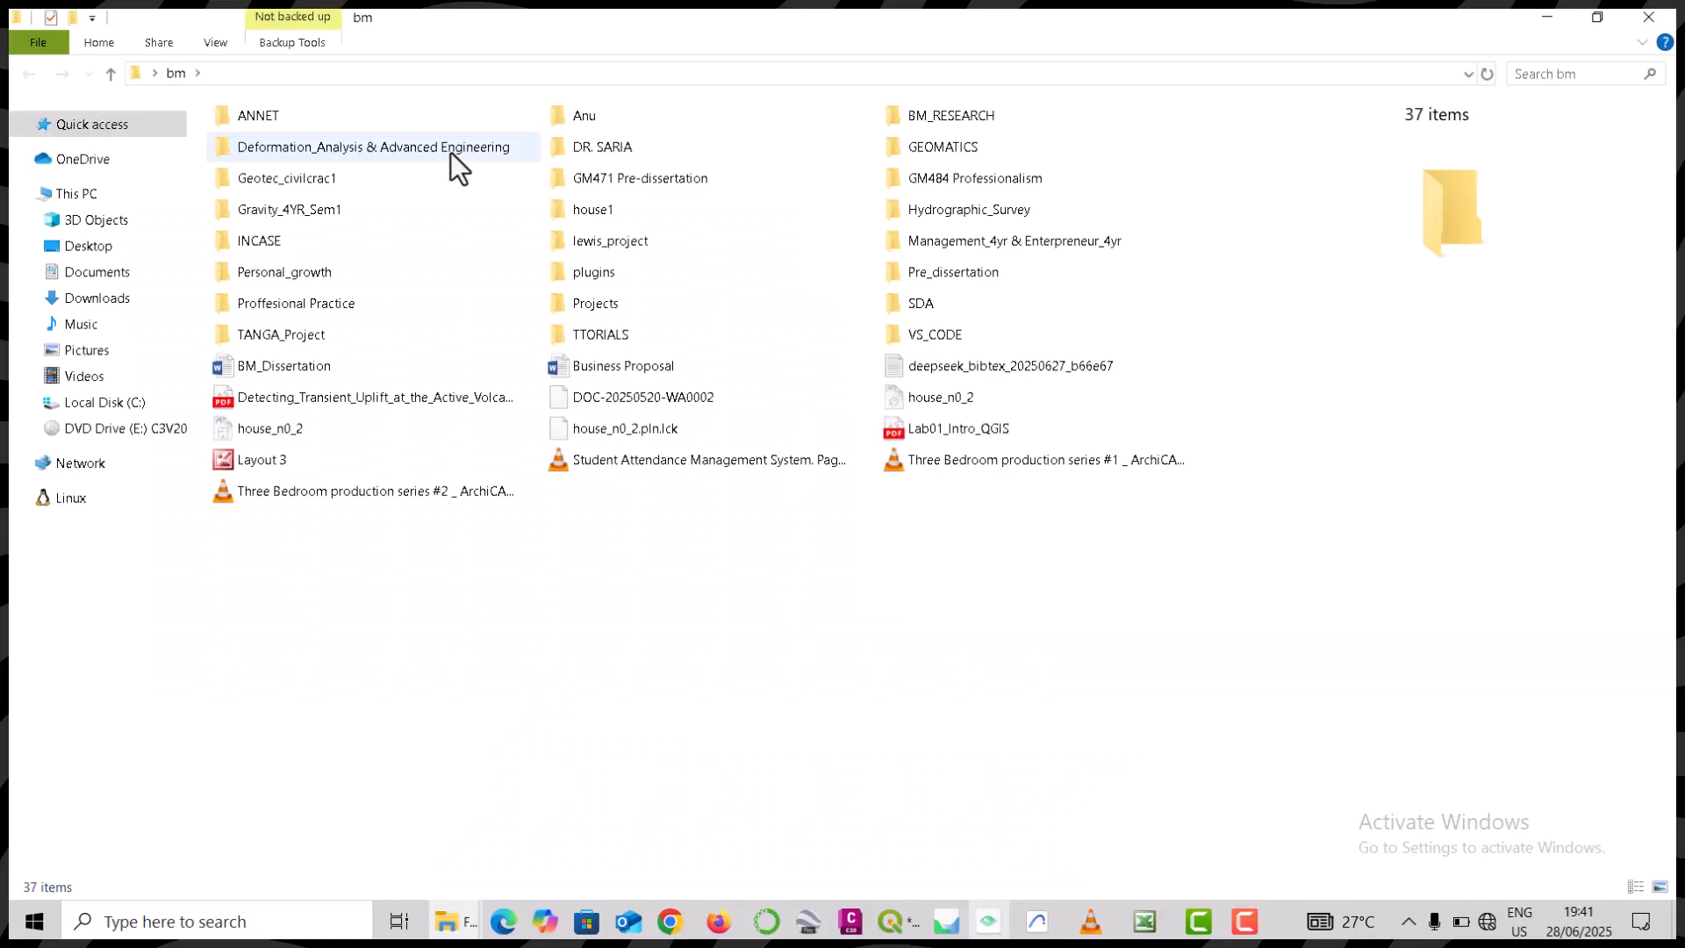
{"action": "double_click", "coordinate": [444, 241]}
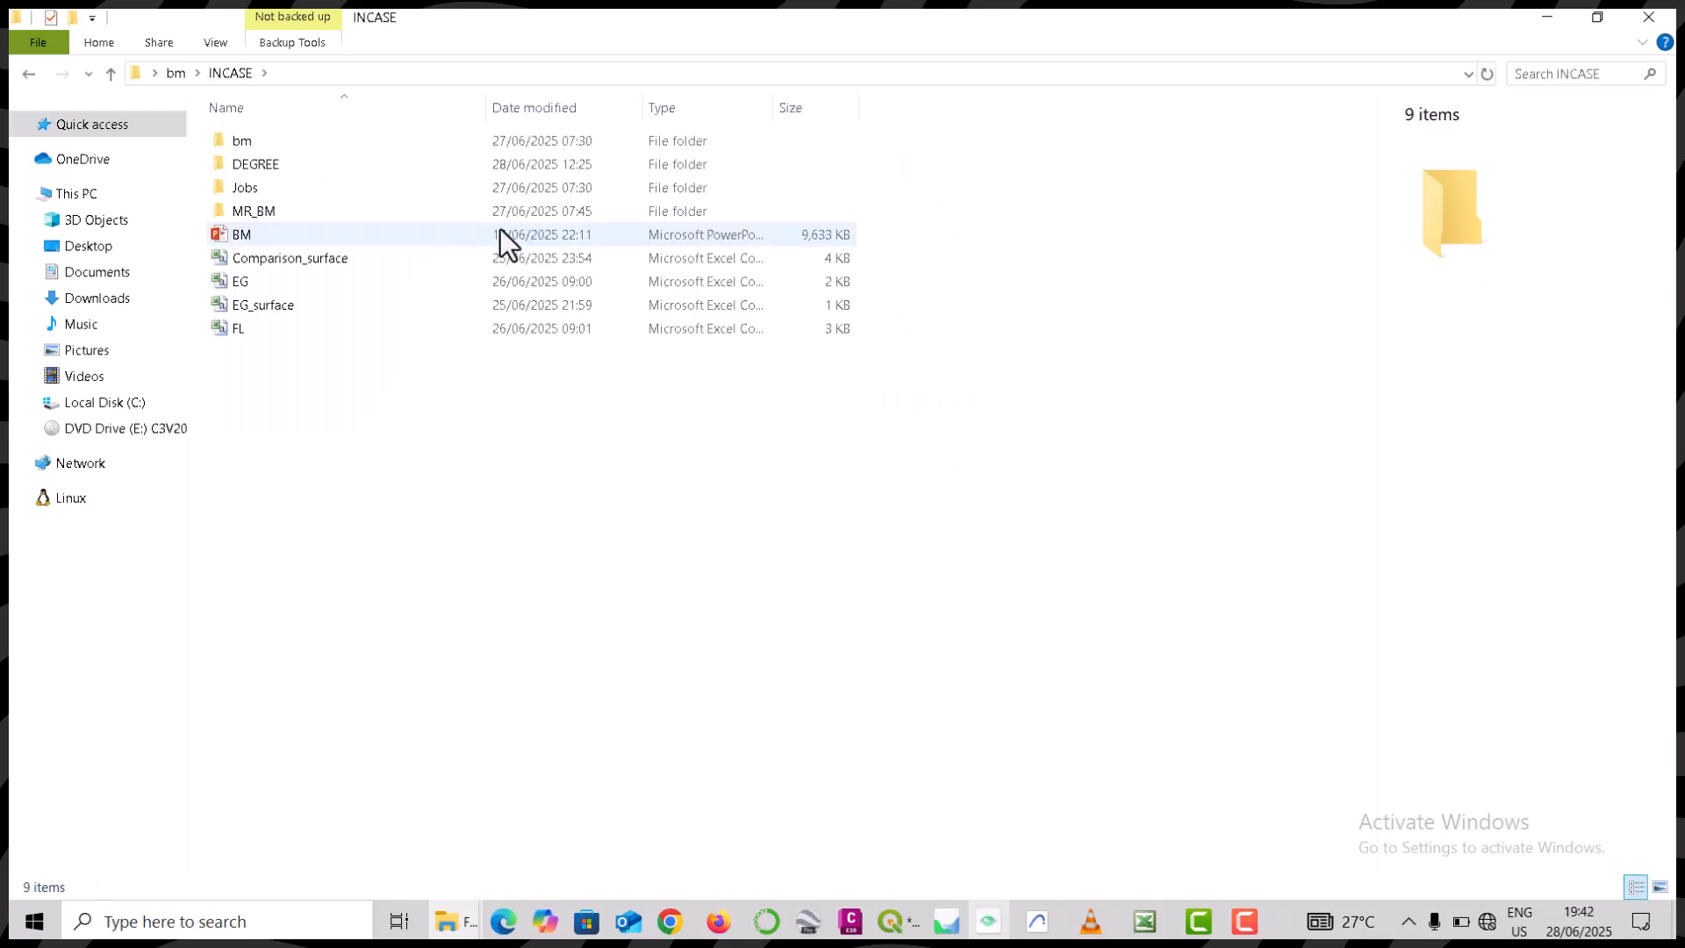
{"action": "double_click", "coordinate": [409, 140]}
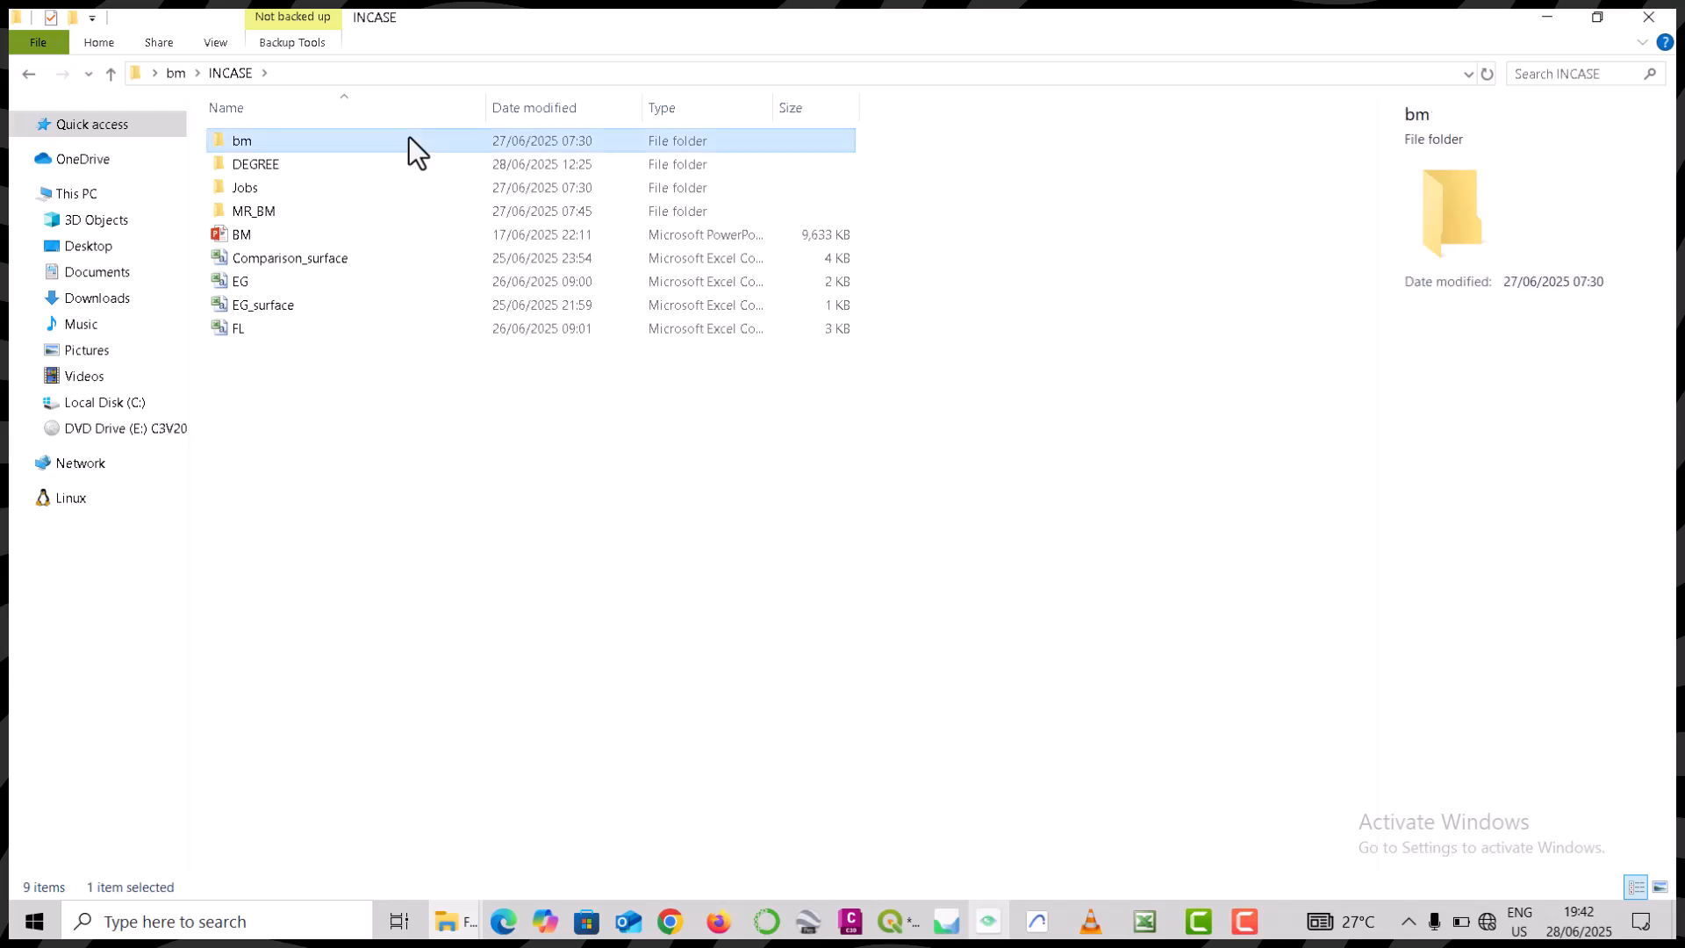
{"action": "double_click", "coordinate": [409, 140]}
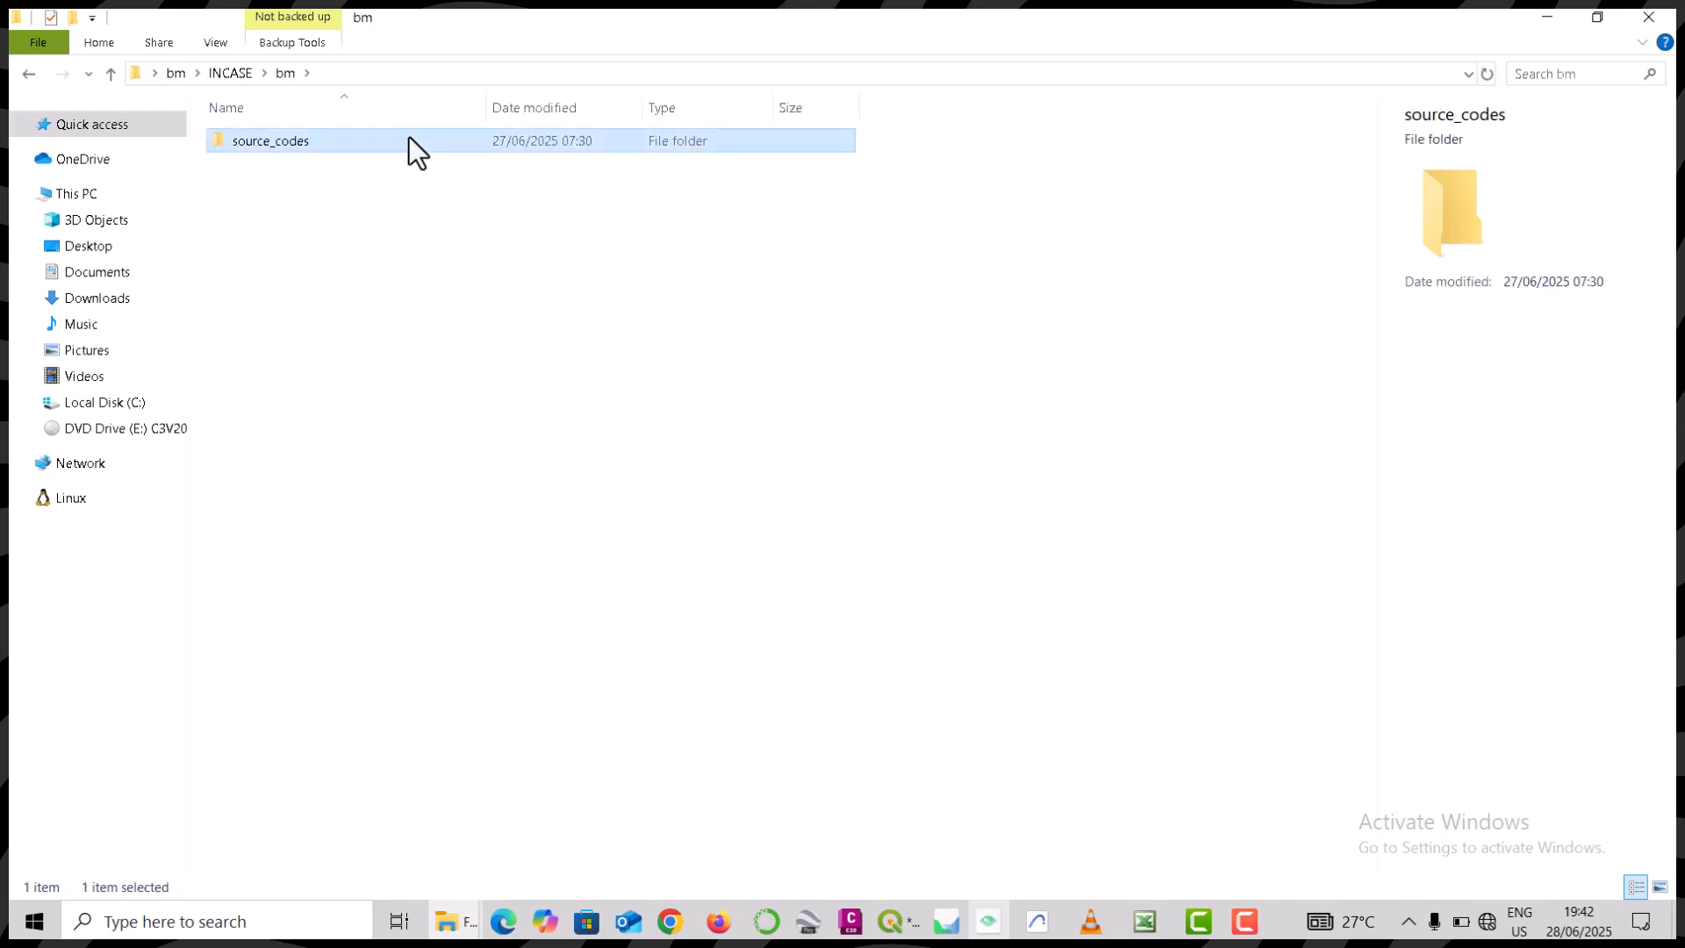
{"action": "double_click", "coordinate": [366, 145]}
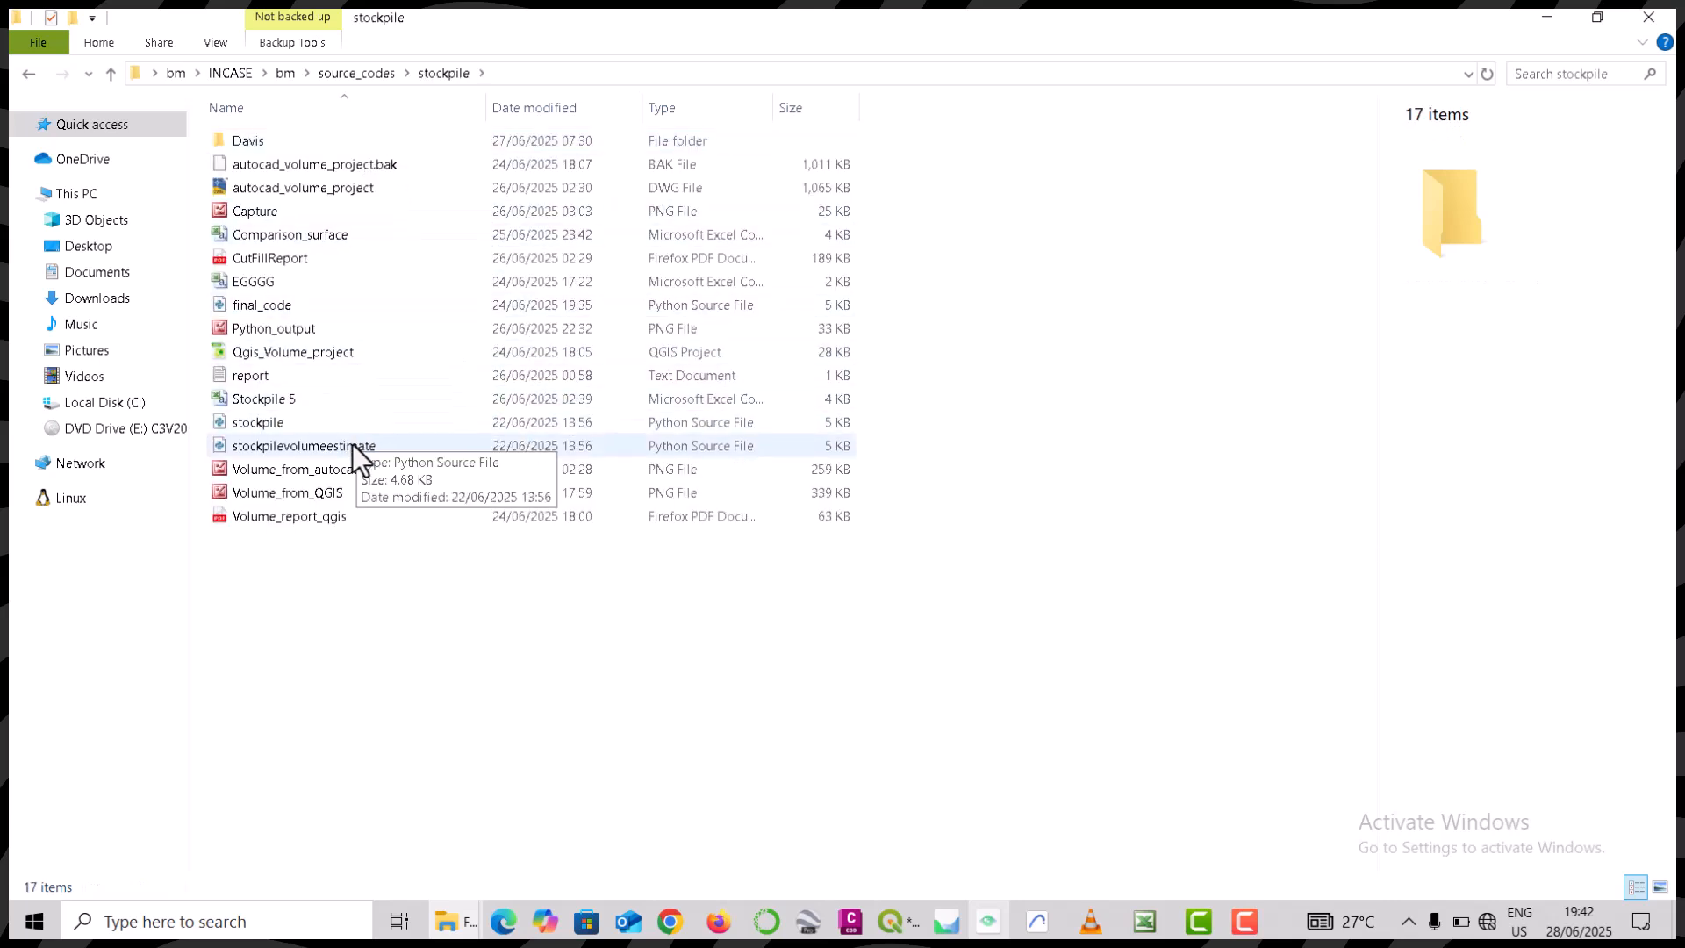
{"action": "double_click", "coordinate": [394, 138]}
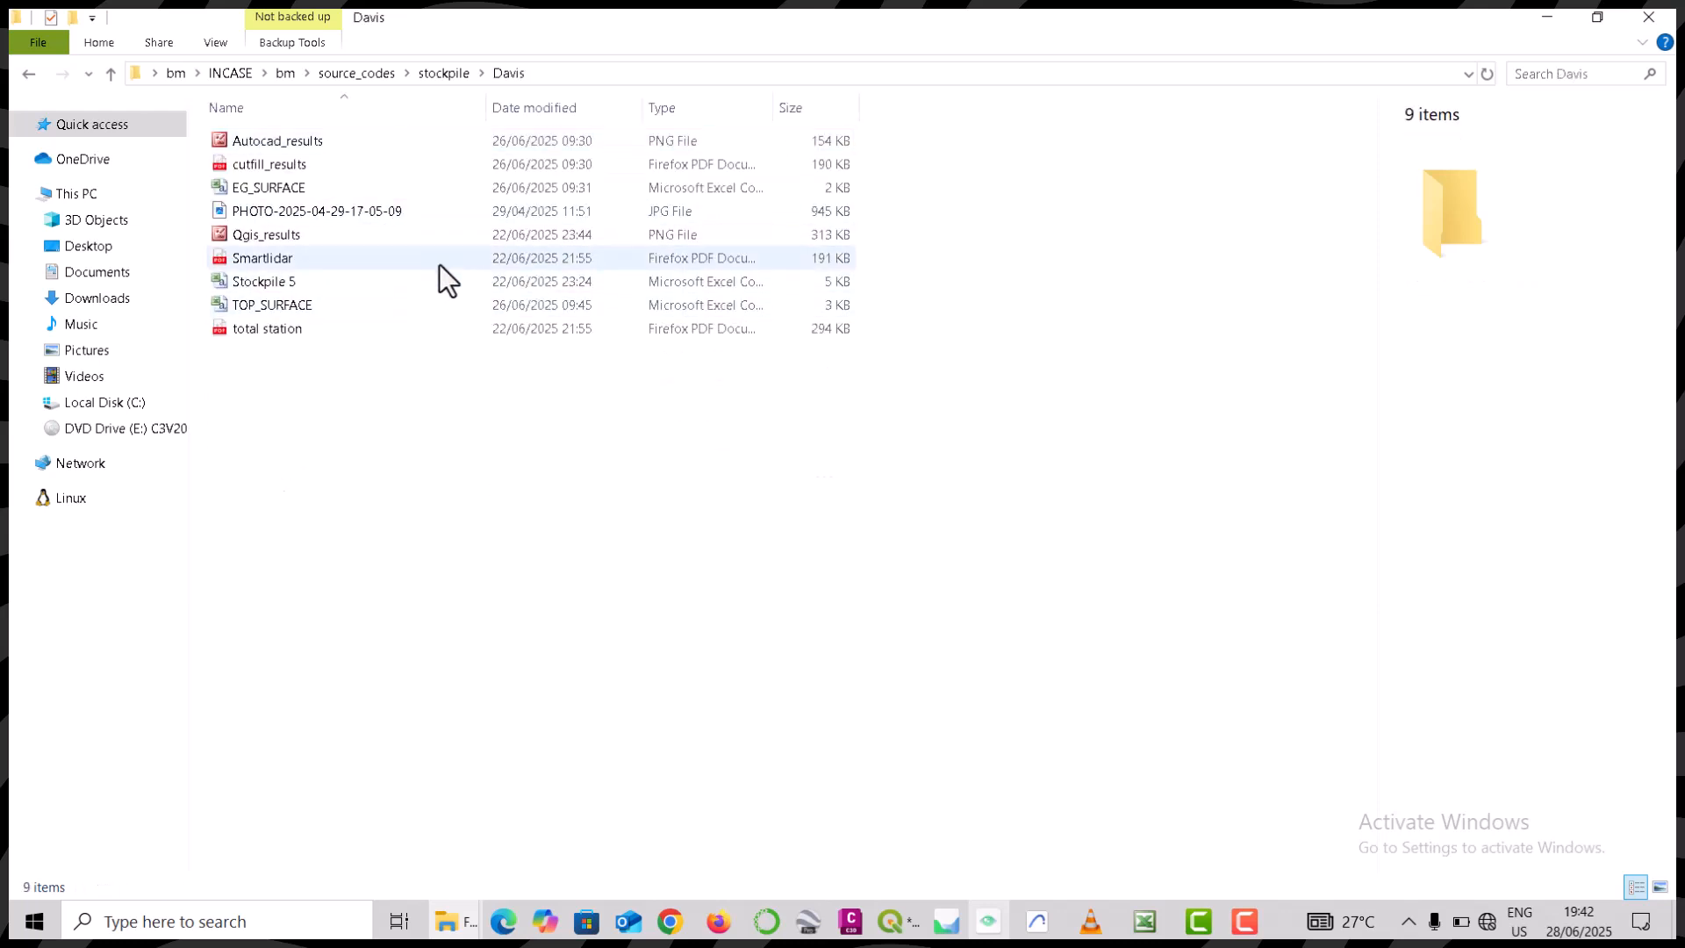
{"action": "left_click", "coordinate": [419, 209]}
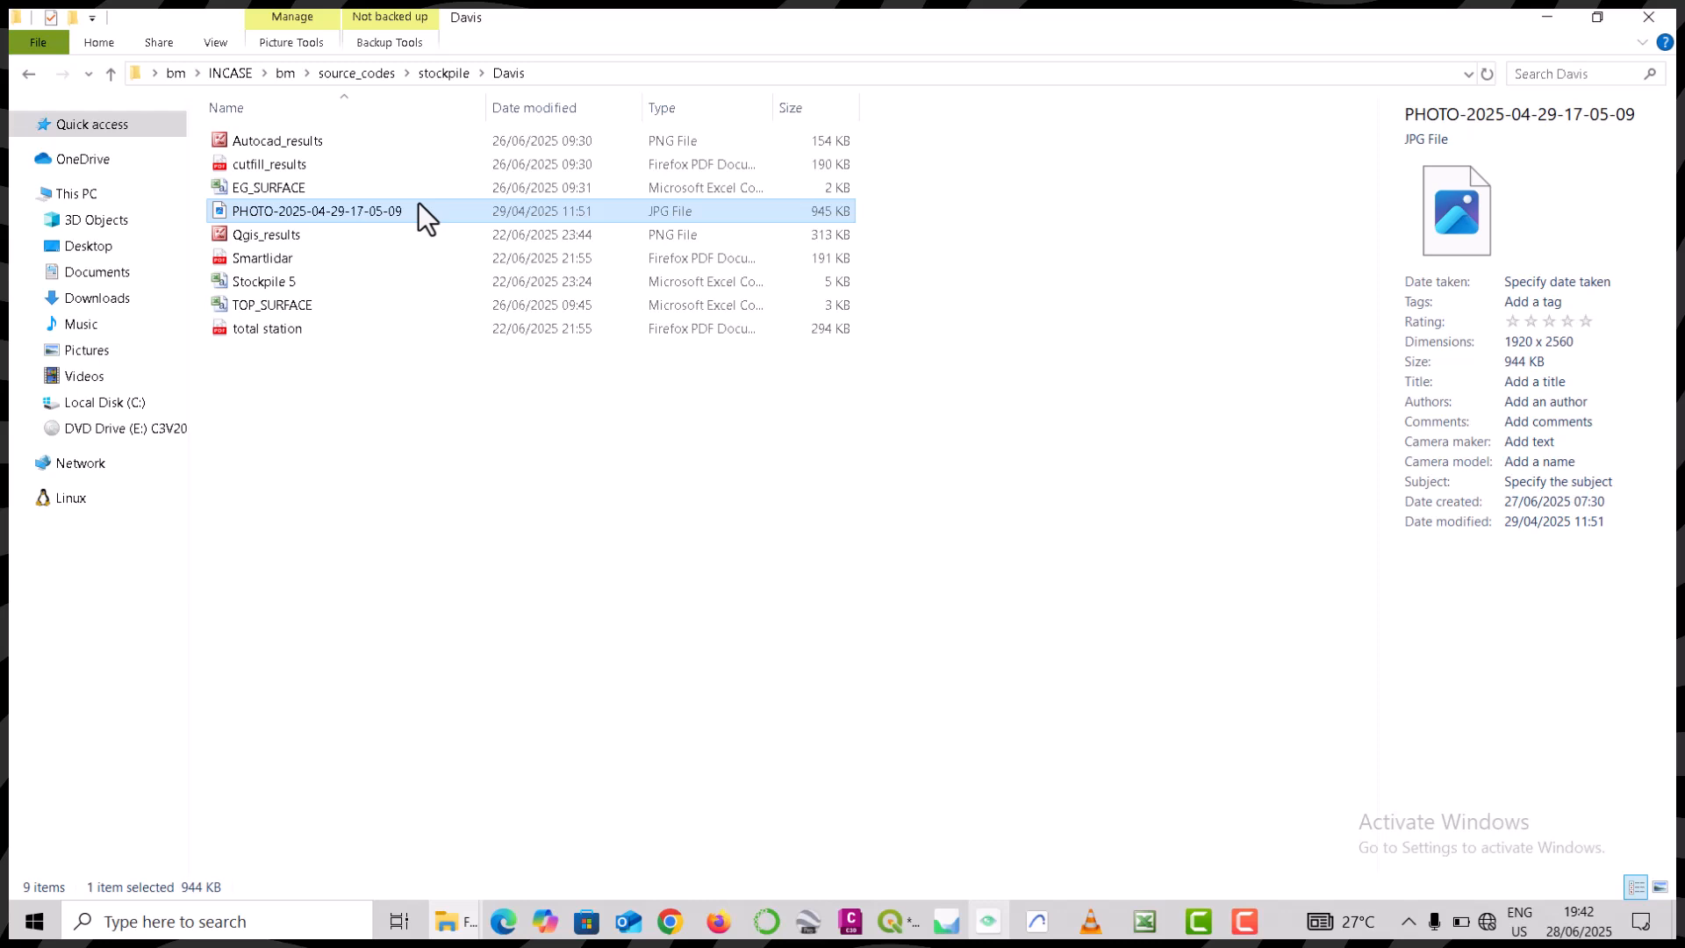
{"action": "double_click", "coordinate": [419, 210]}
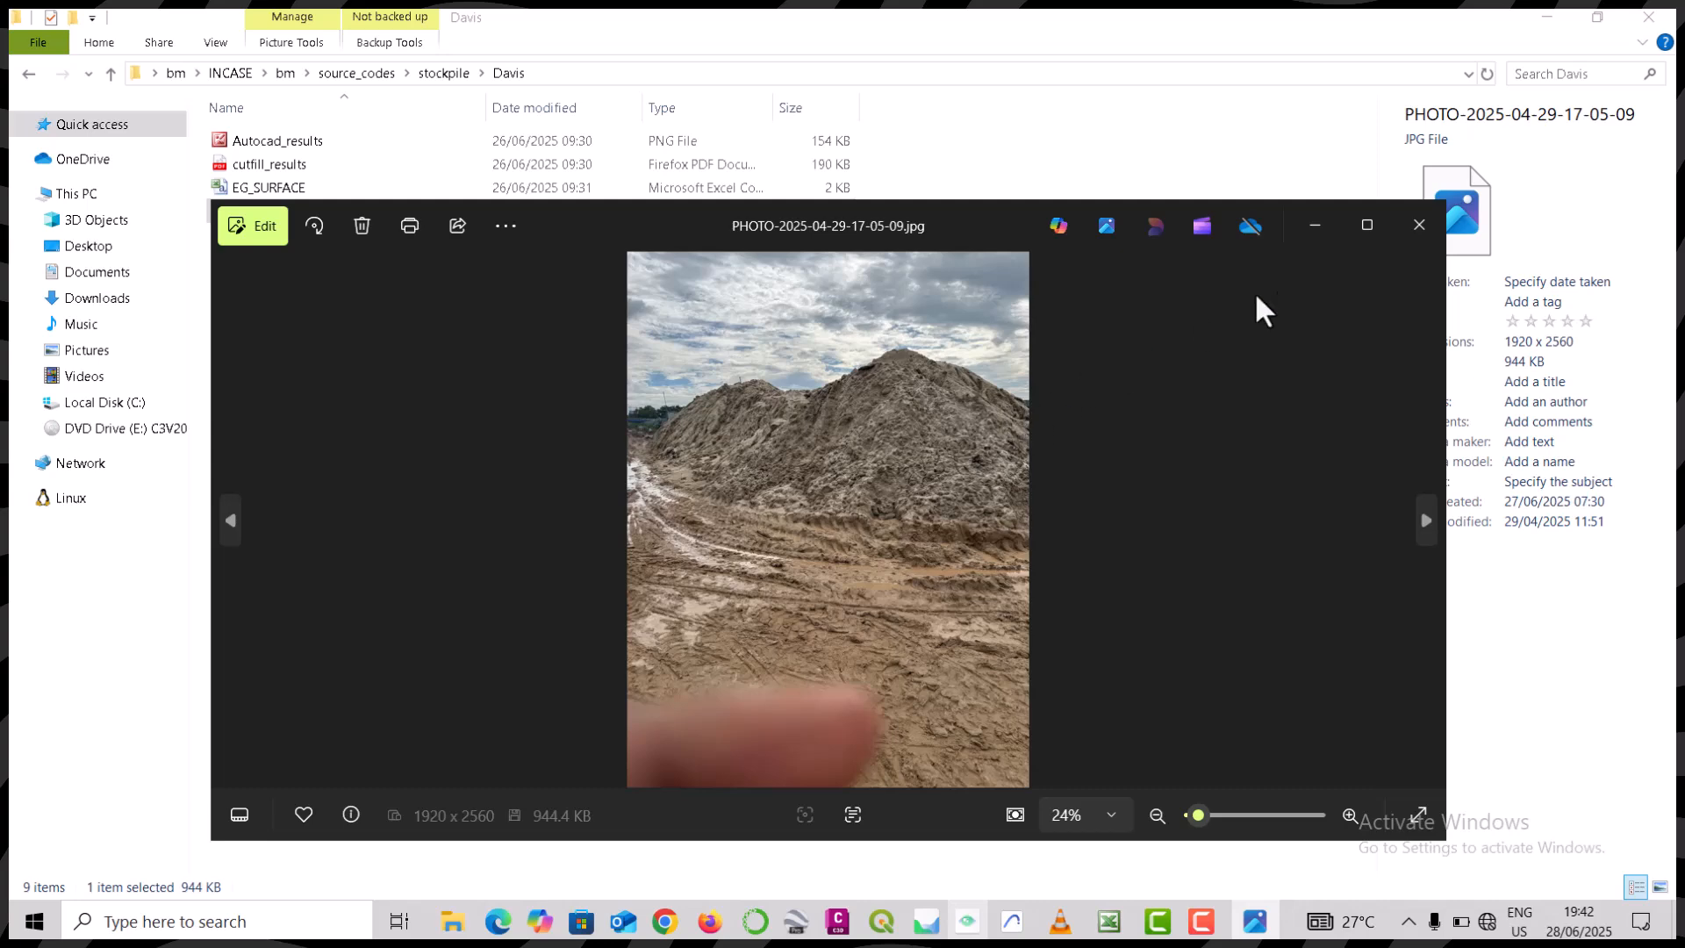
{"action": "left_click", "coordinate": [1365, 226]}
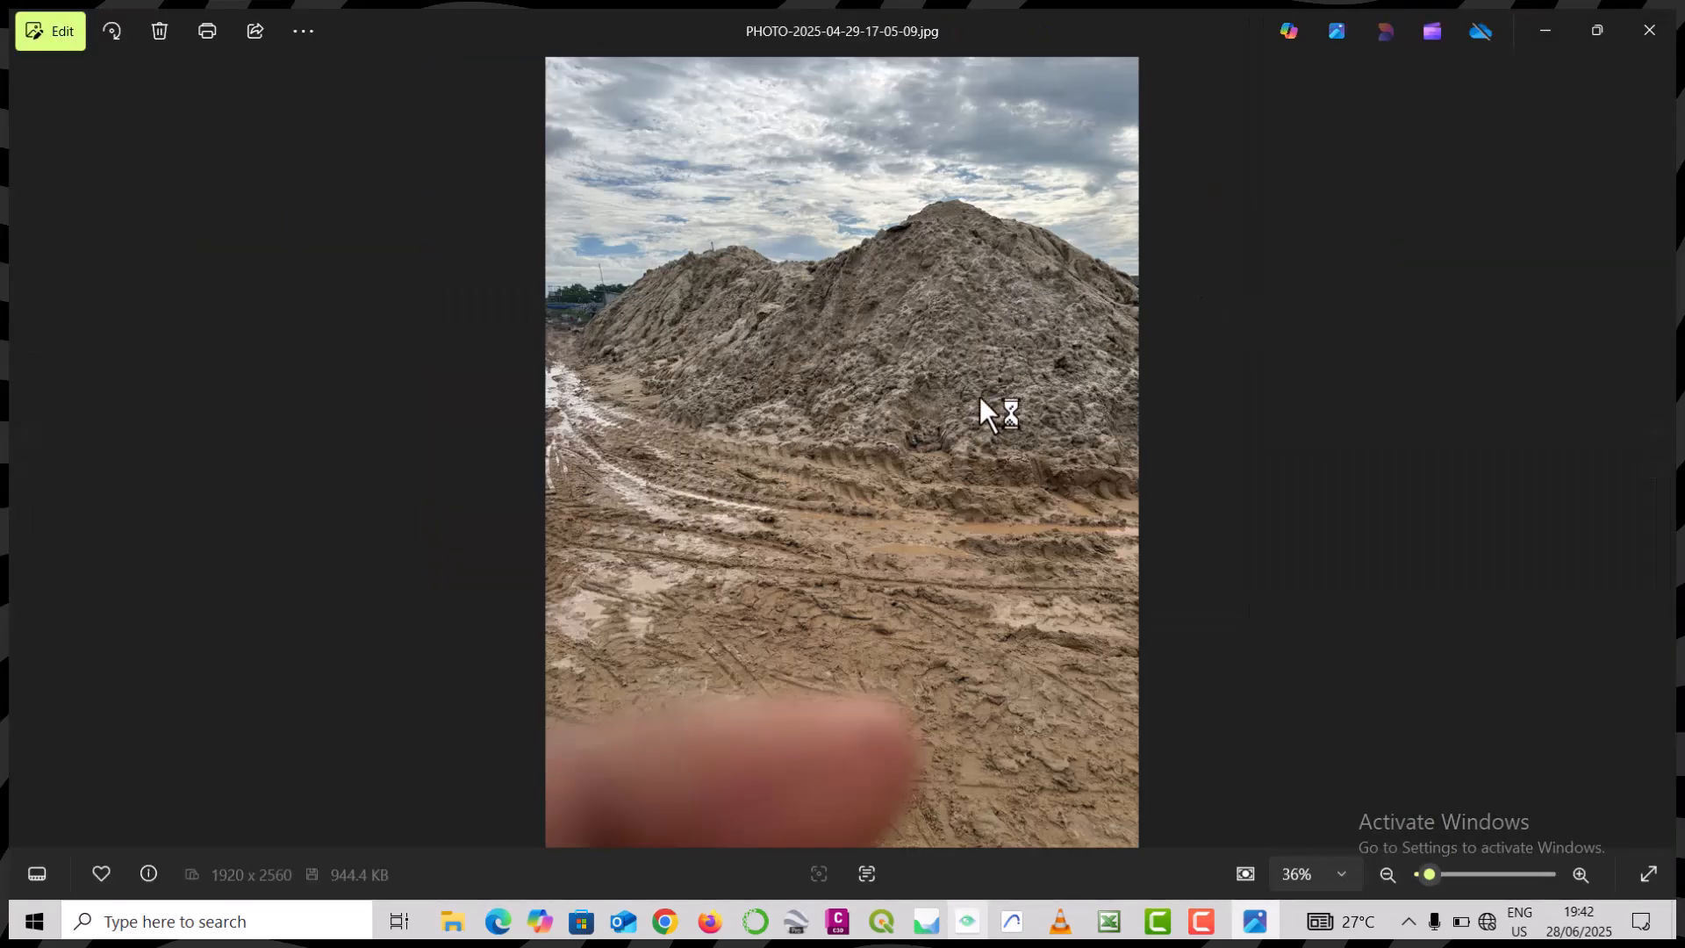
{"action": "scroll", "coordinate": [979, 396], "scroll_direction": "up", "scroll_amount": 5}
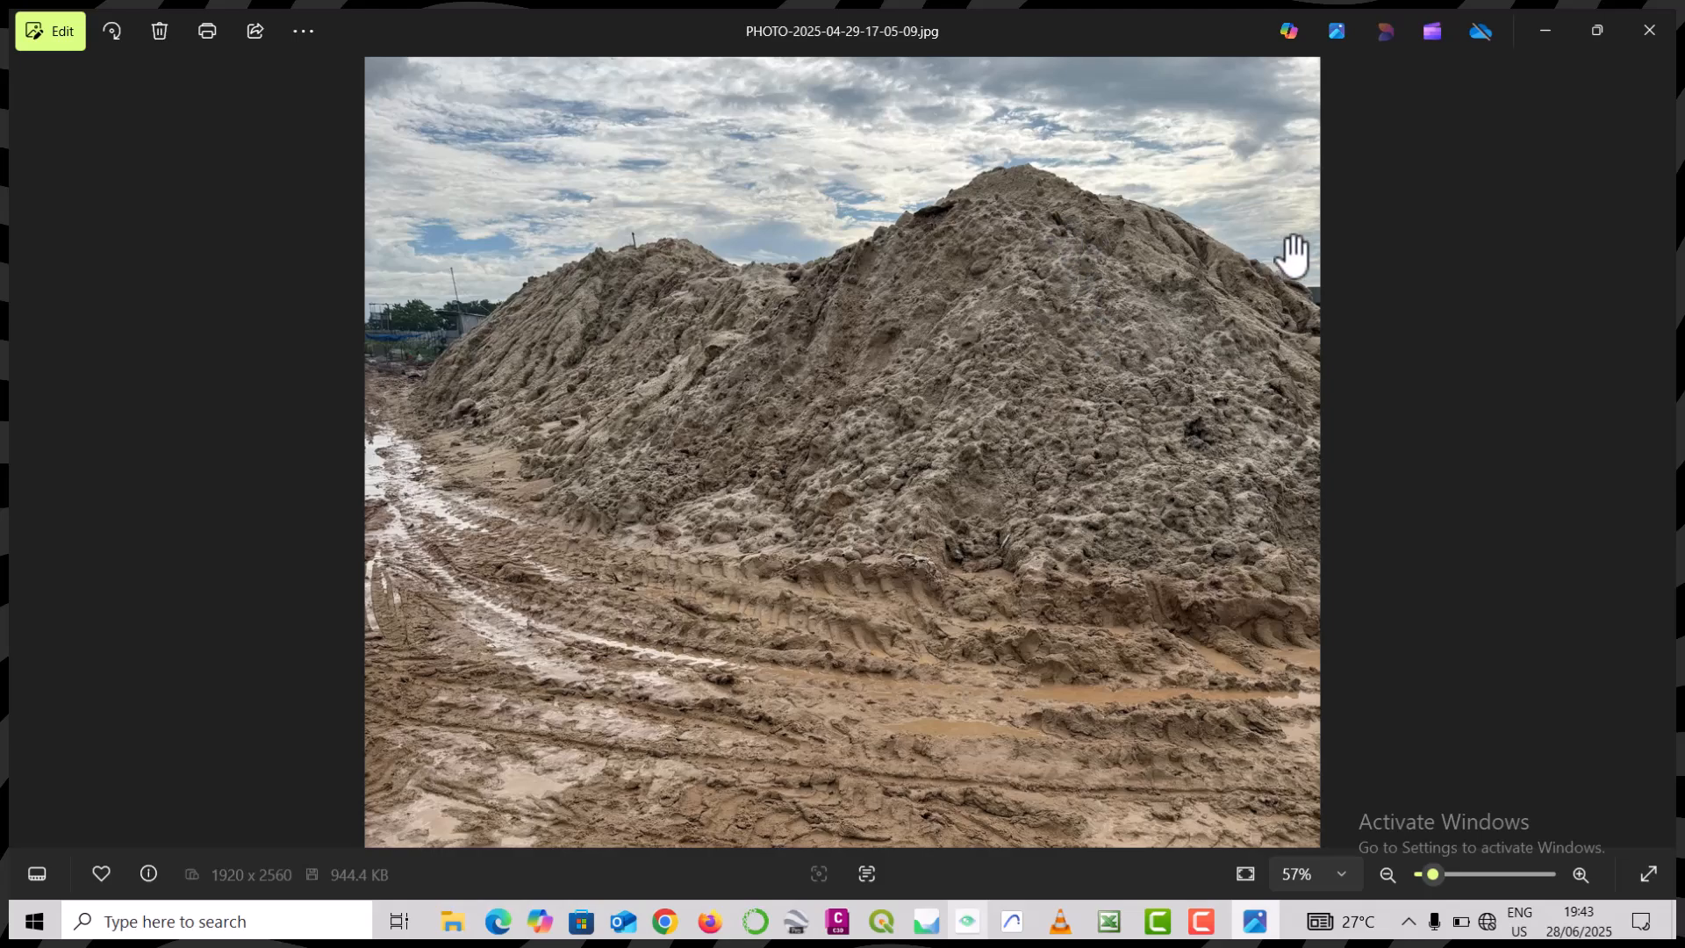
{"action": "left_click", "coordinate": [1650, 32]}
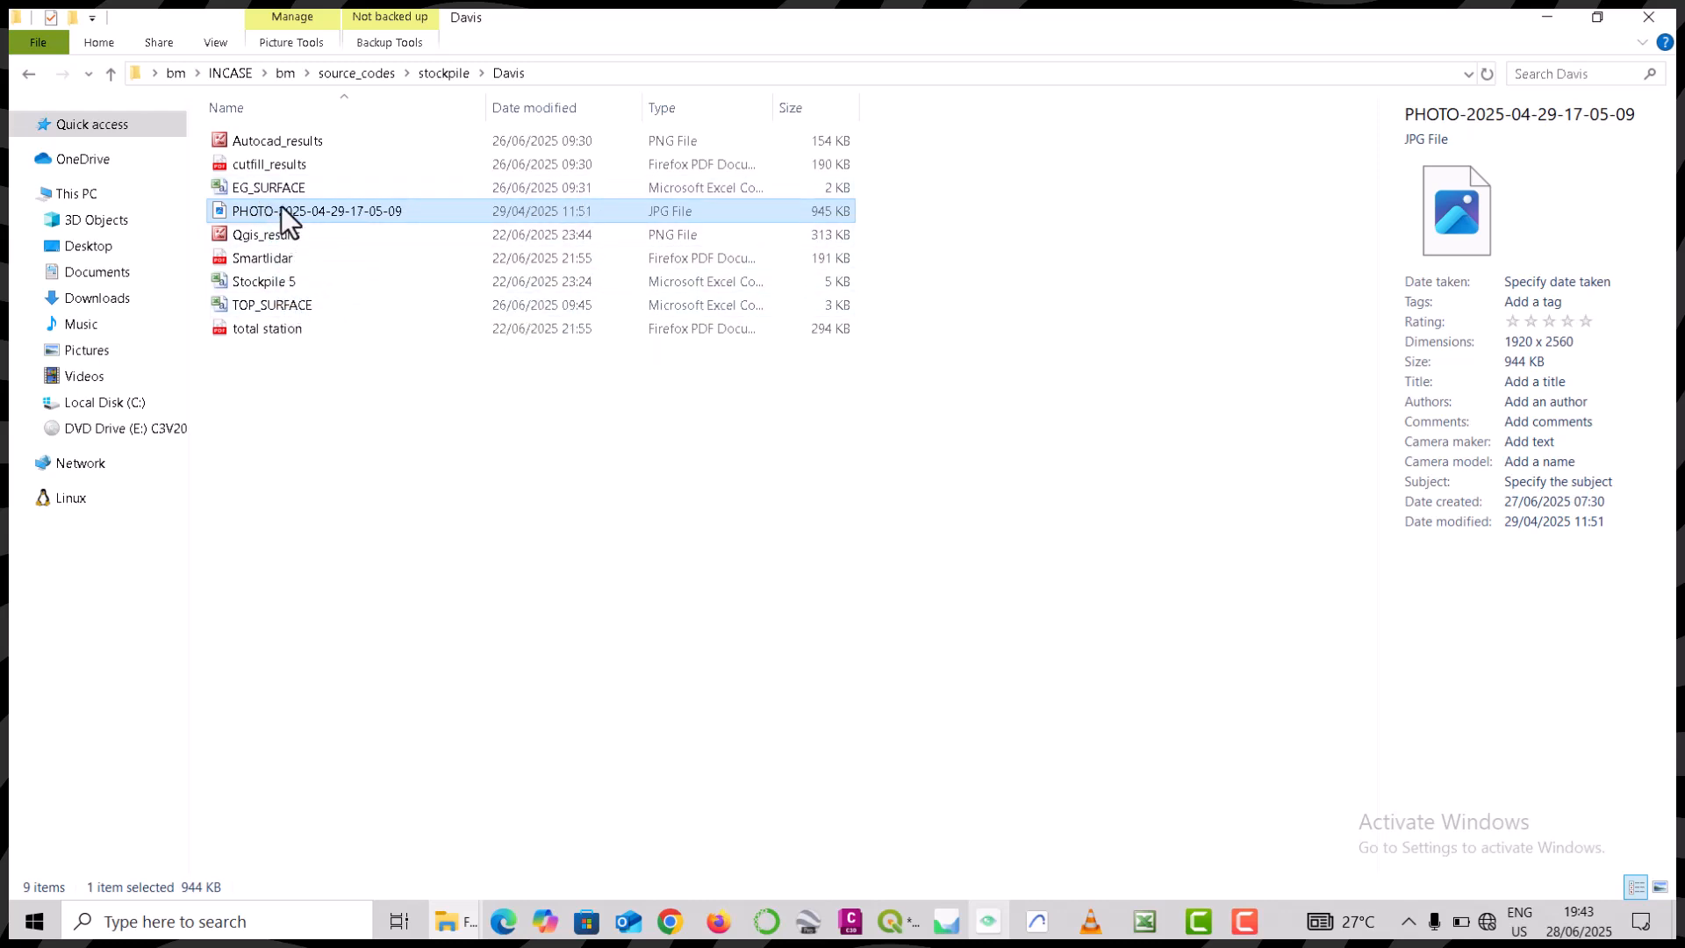
- Copy the EG_SURFACE and TOP_SURFACE CSV files together and get back to the desktop
{"action": "left_click", "coordinate": [327, 192]}
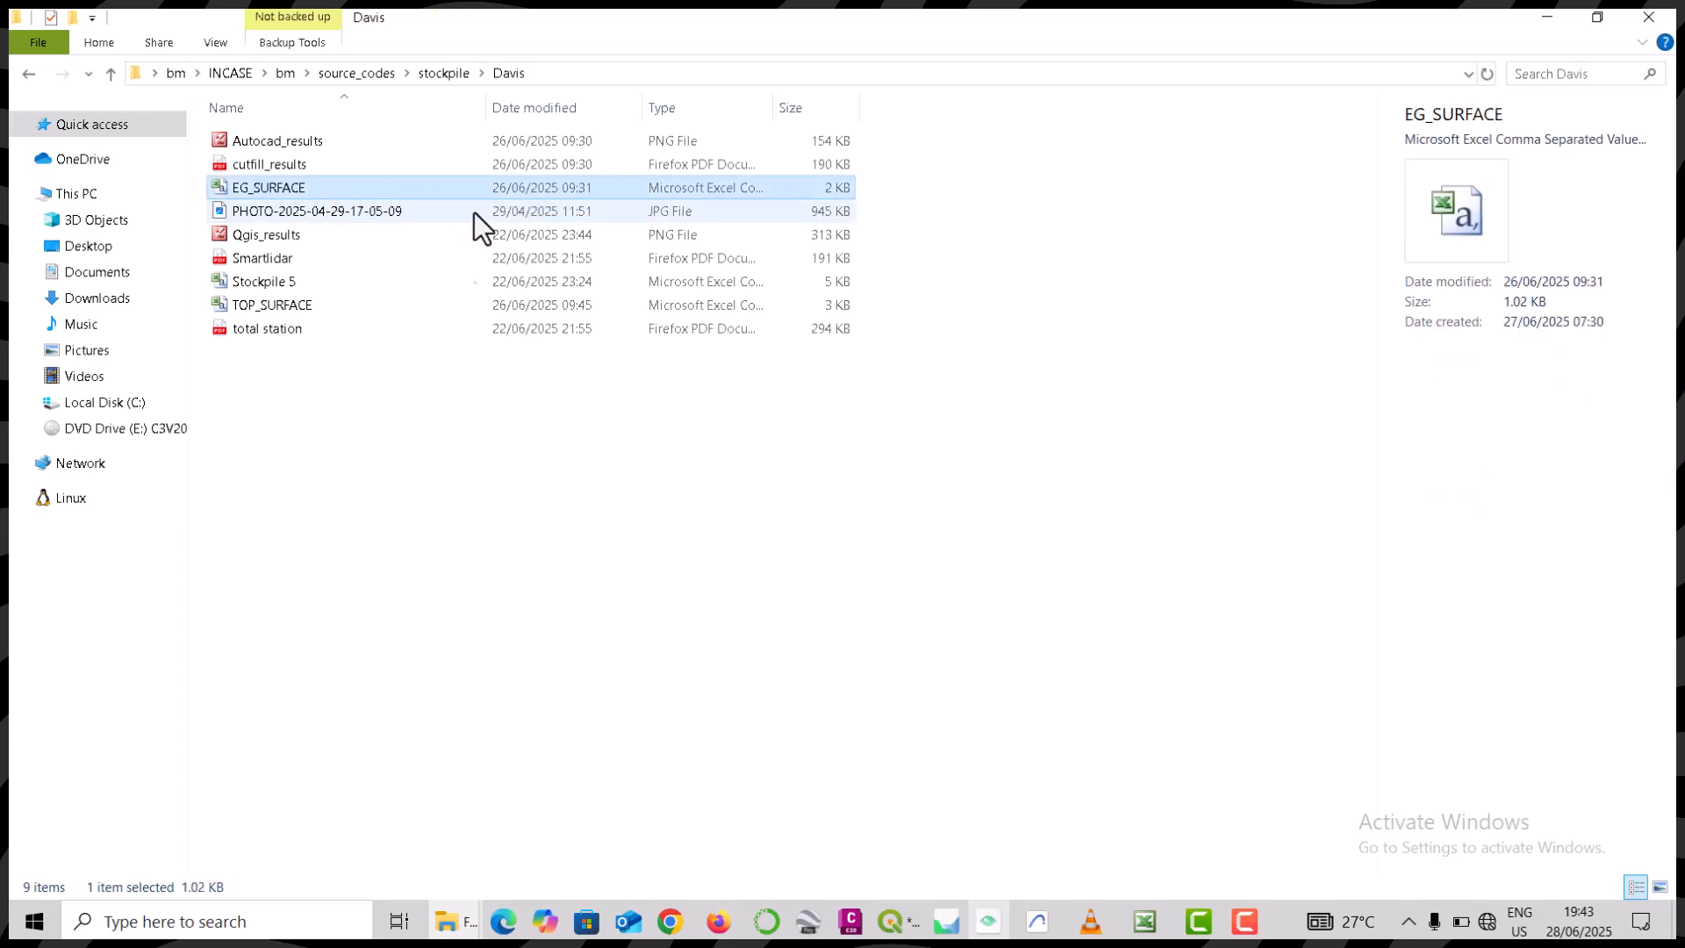
{"action": "left_click", "coordinate": [328, 302]}
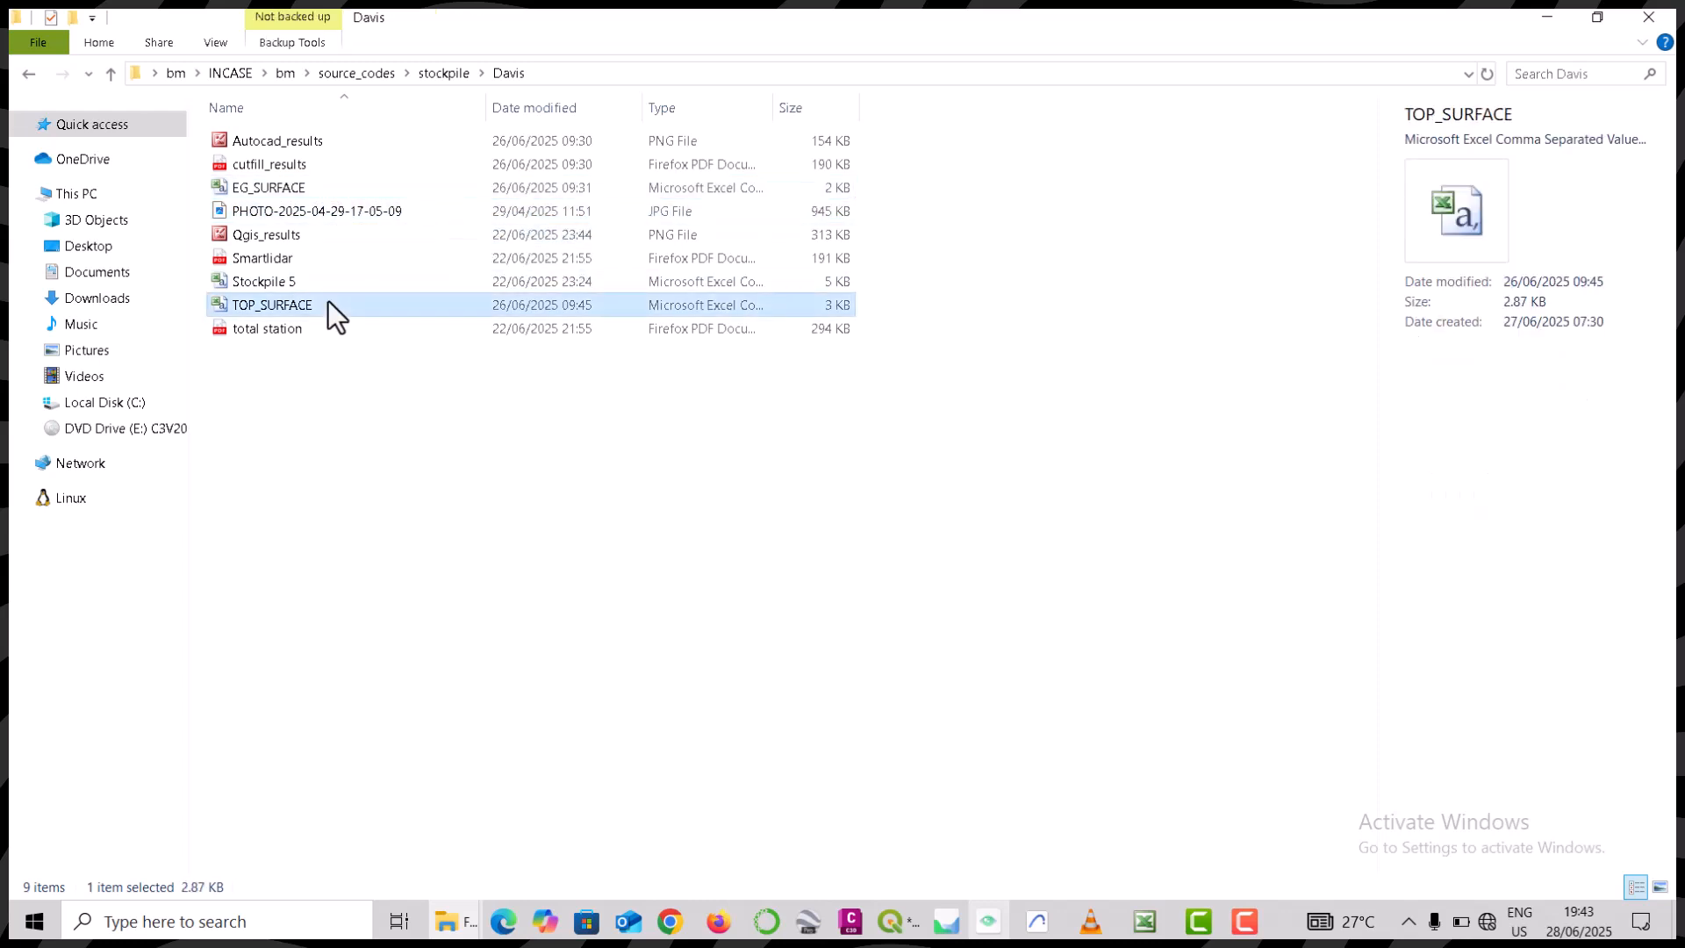
{"action": "left_click", "coordinate": [342, 185]}
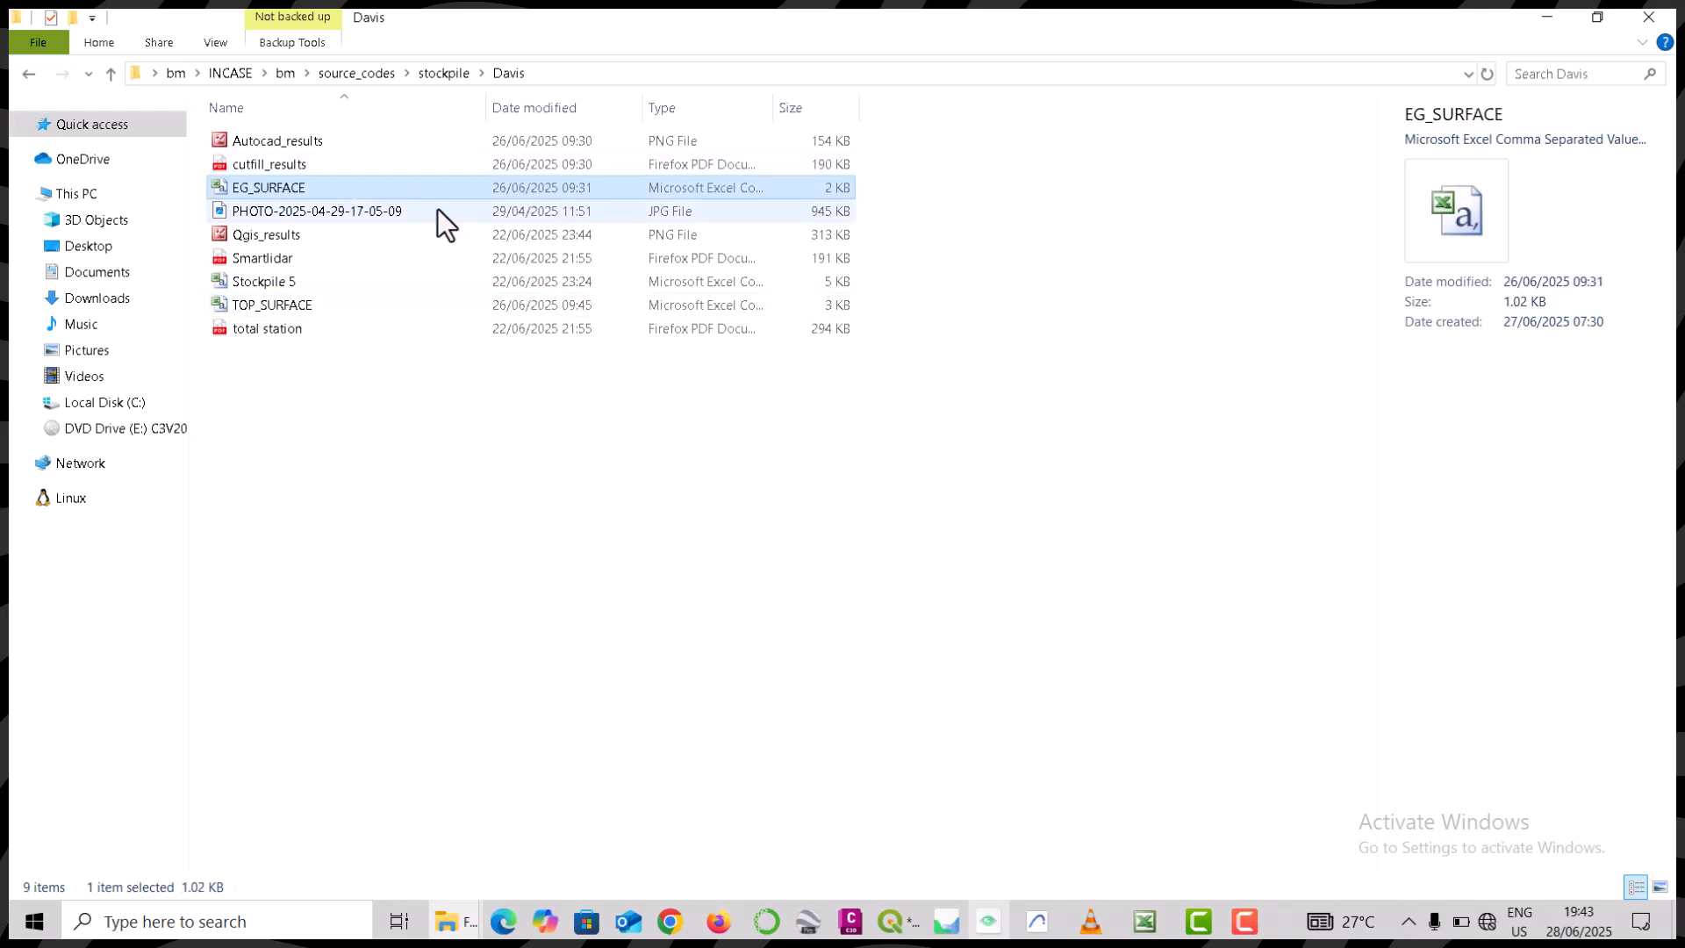
{"action": "left_click", "coordinate": [318, 307], "text": "ctrl"}
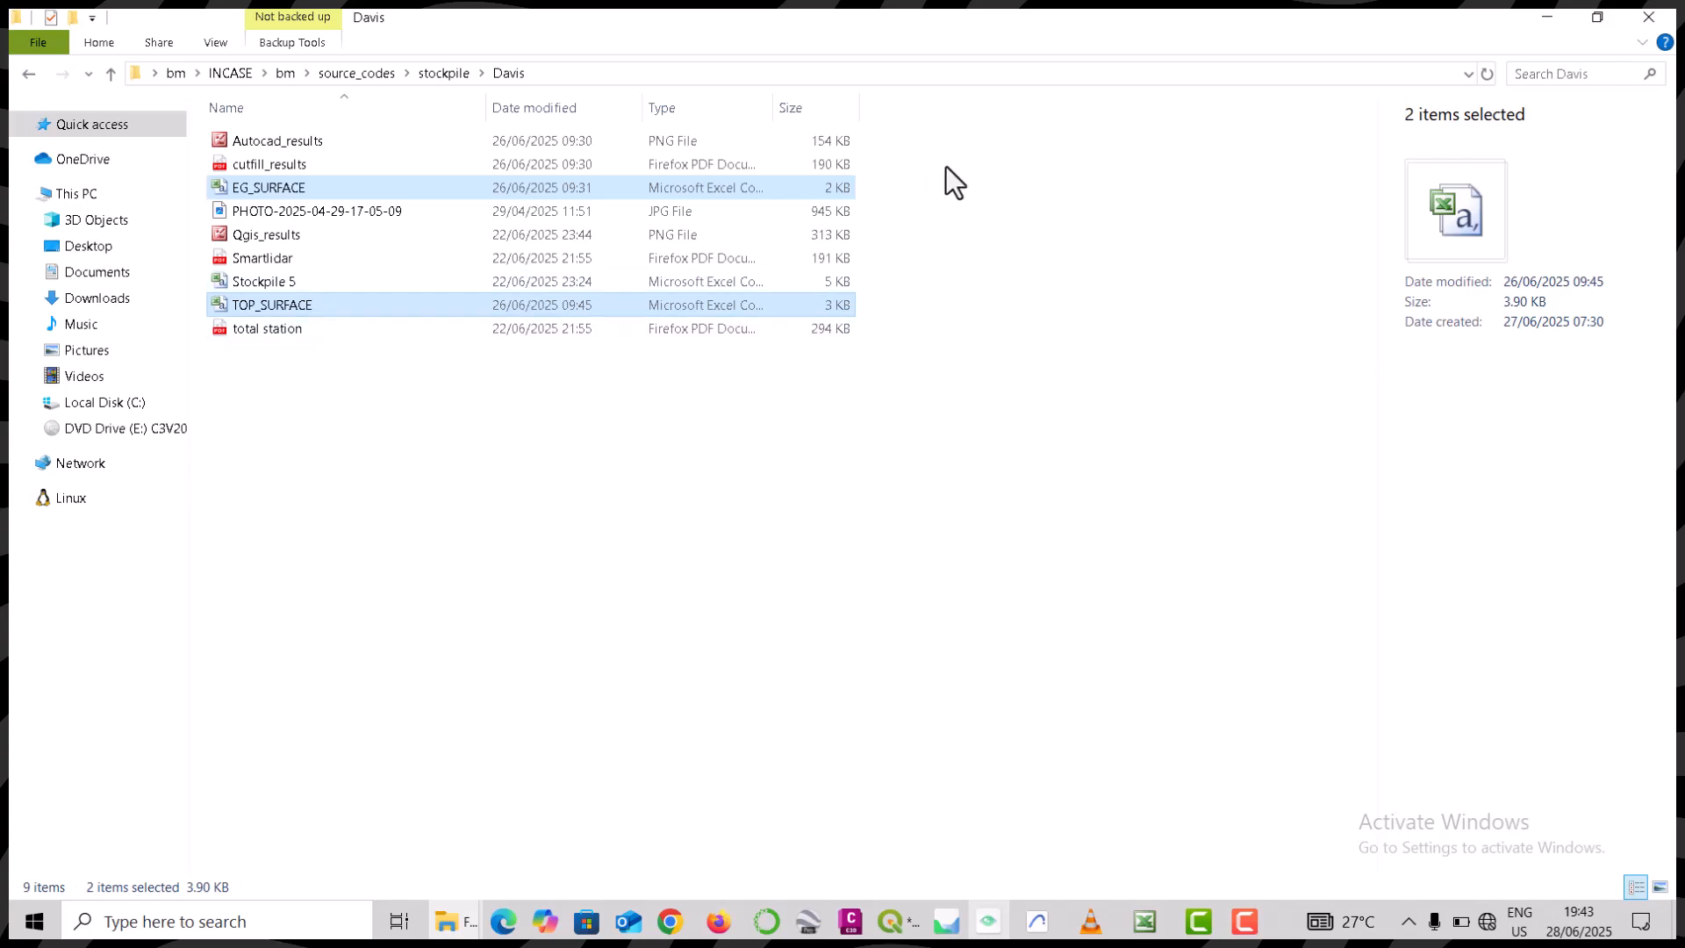
{"action": "left_click", "coordinate": [1550, 16]}
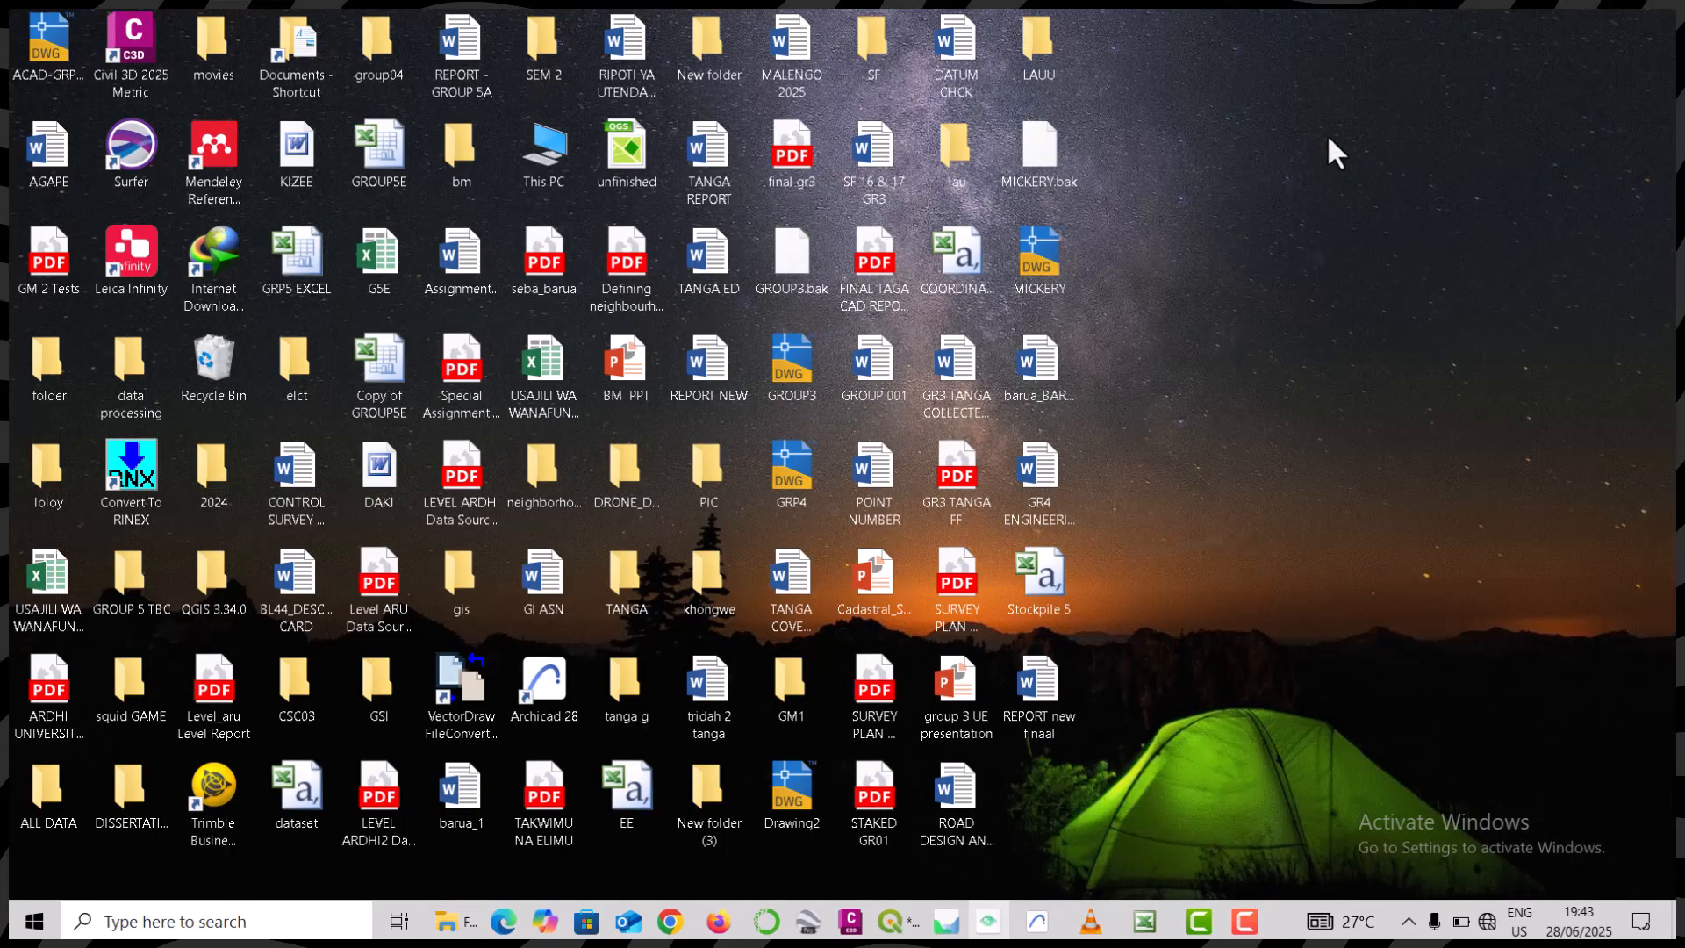
- Create a new folder named volume on the desktop
{"action": "right_click", "coordinate": [1320, 214]}
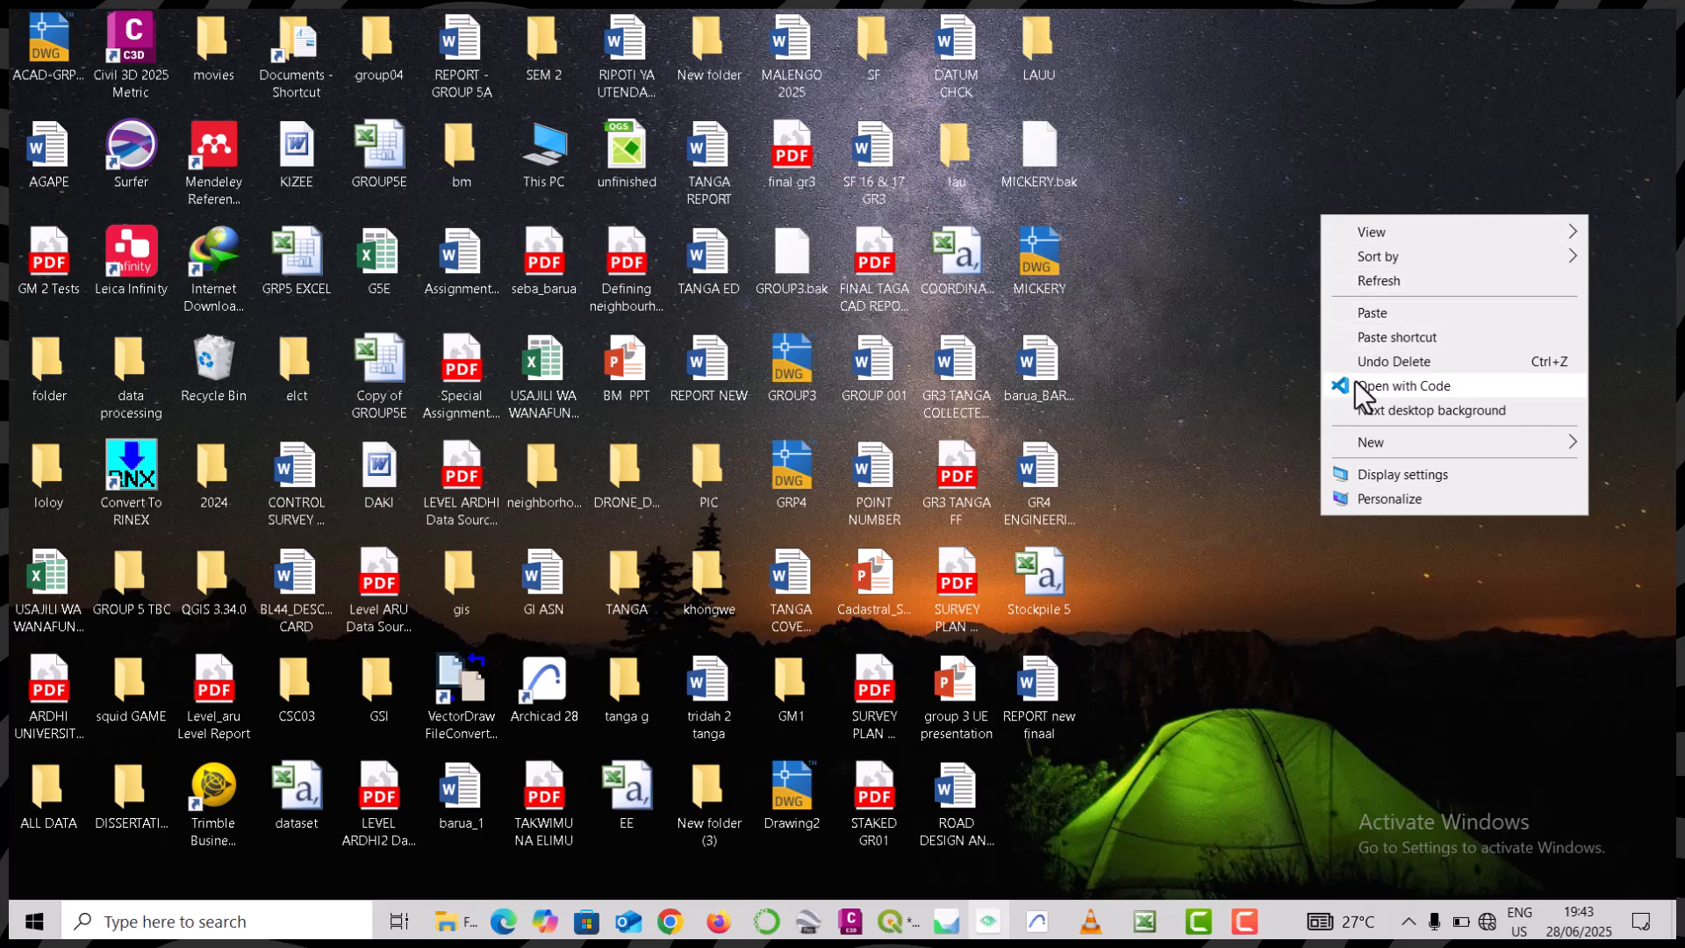
{"action": "mouse_move", "coordinate": [1374, 449]}
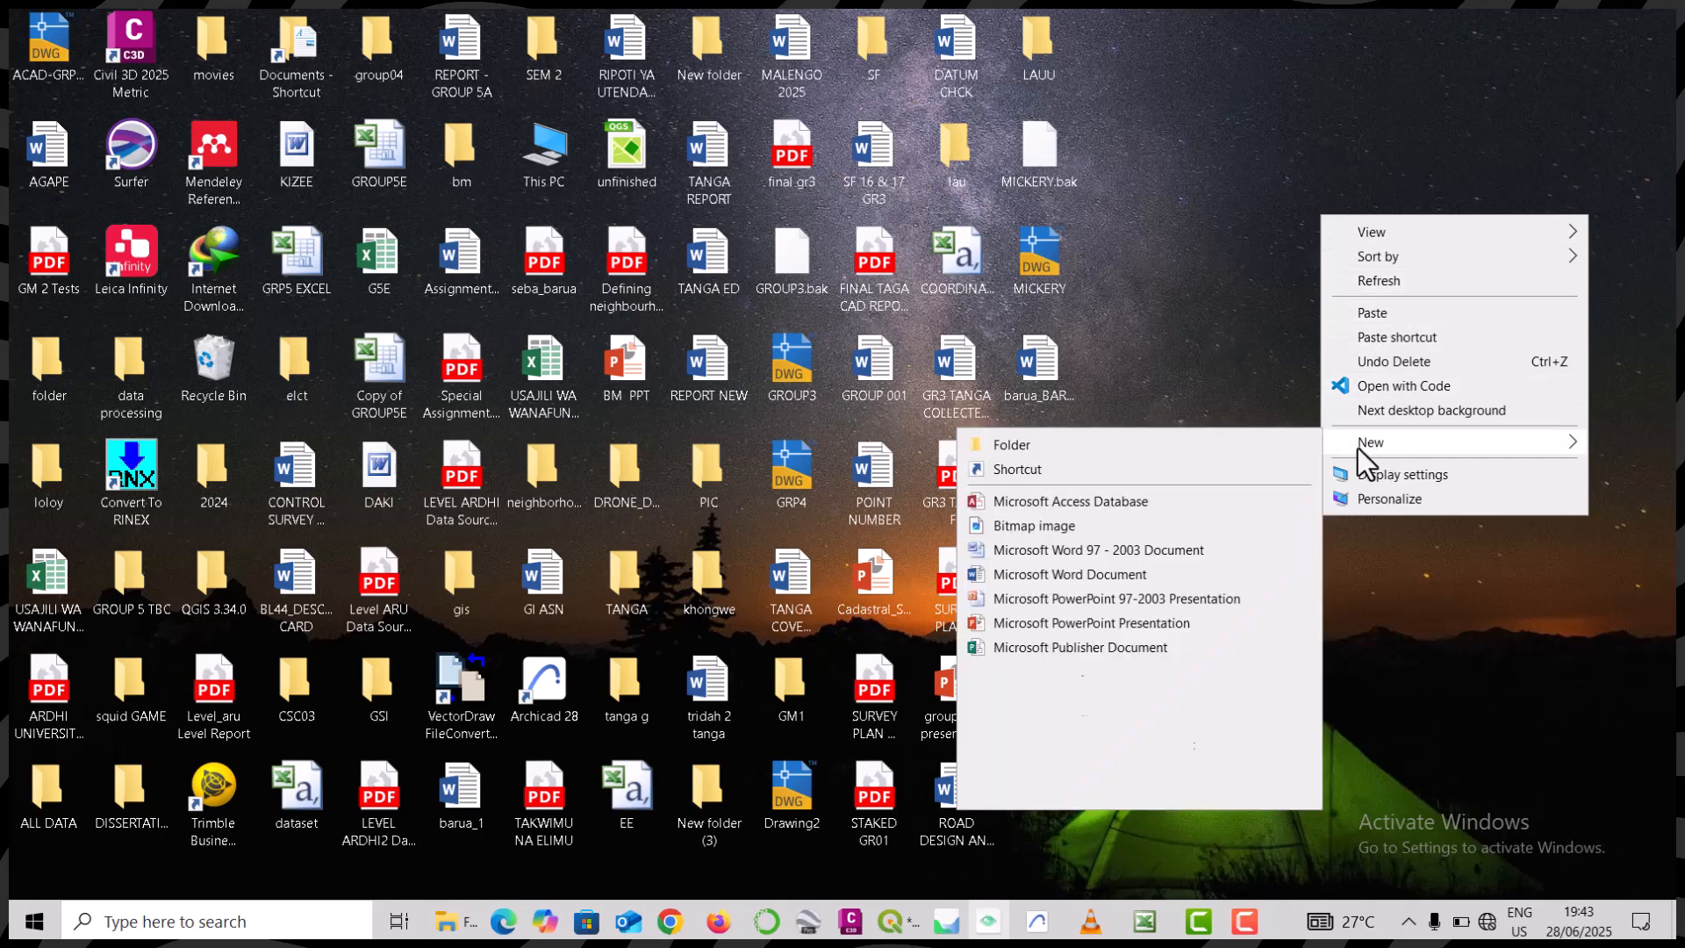
{"action": "left_click", "coordinate": [1127, 443]}
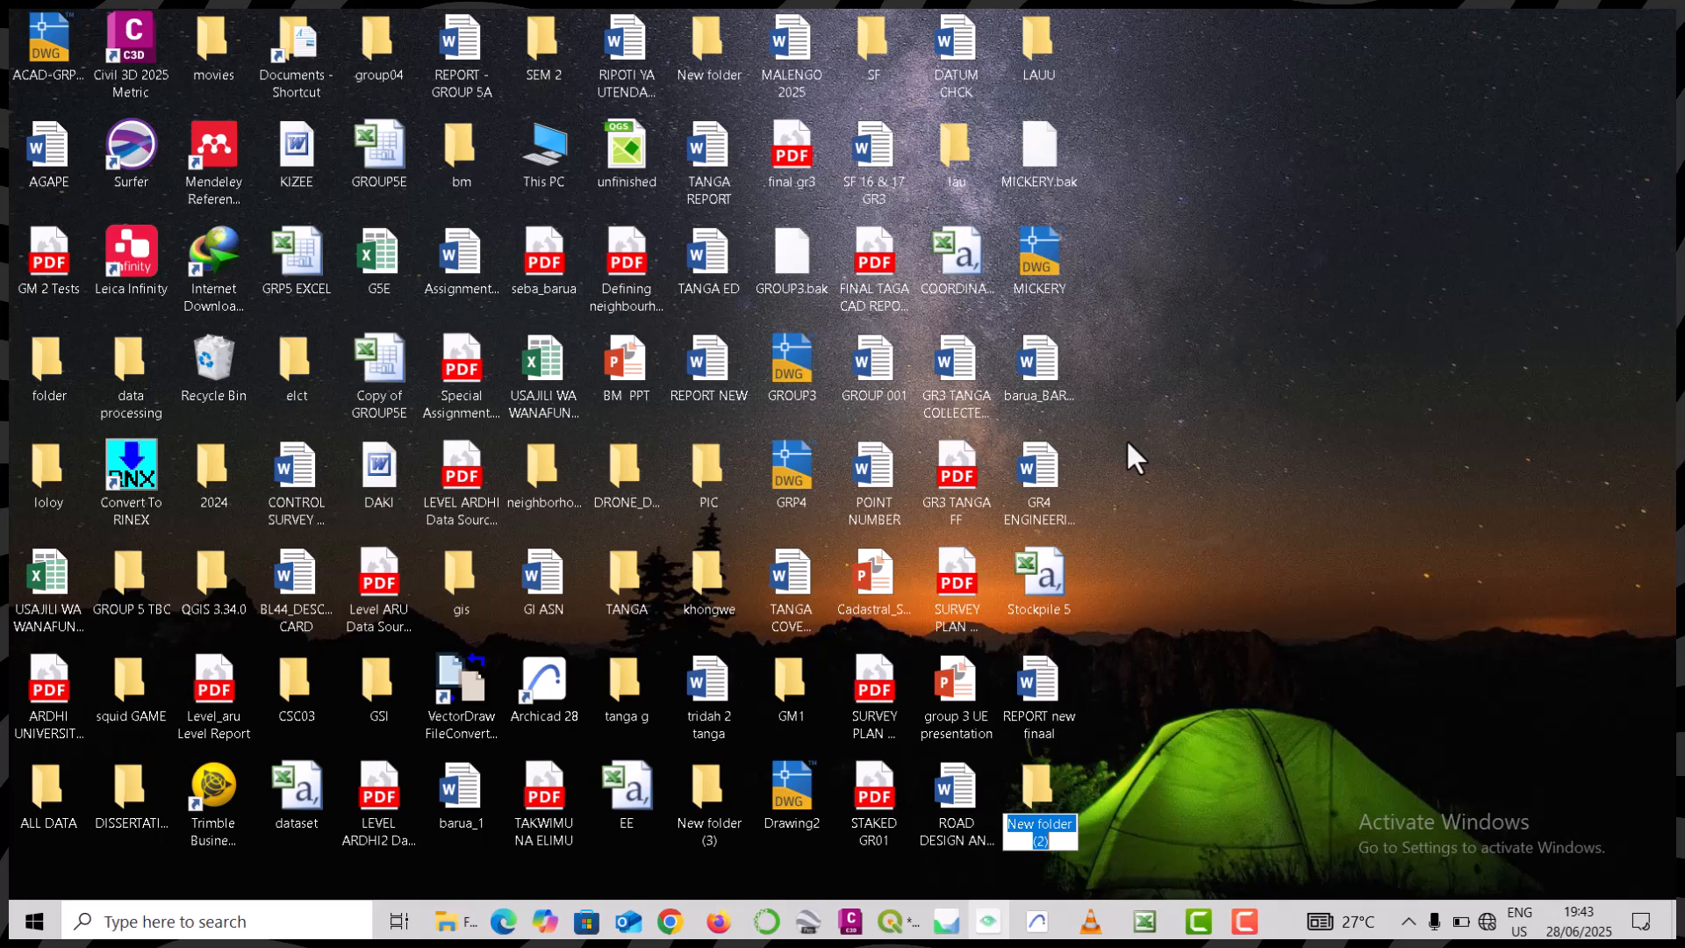
{"action": "type", "text": "volu"}
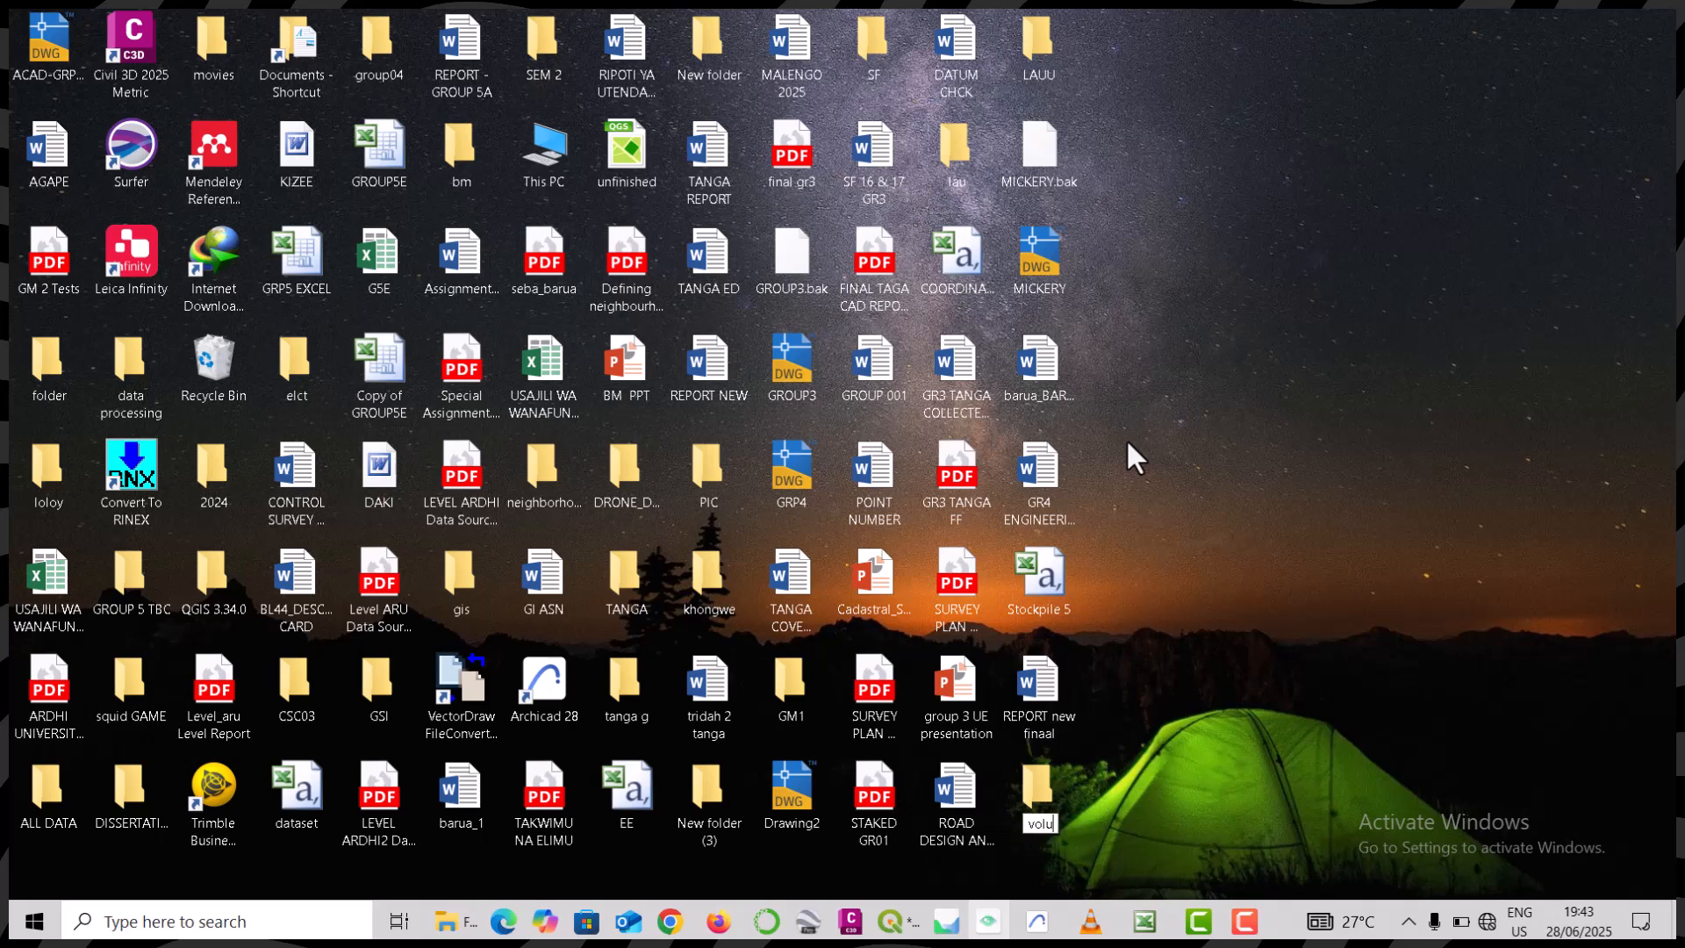
{"action": "type", "text": "me"}
{"action": "key", "text": "Return"}
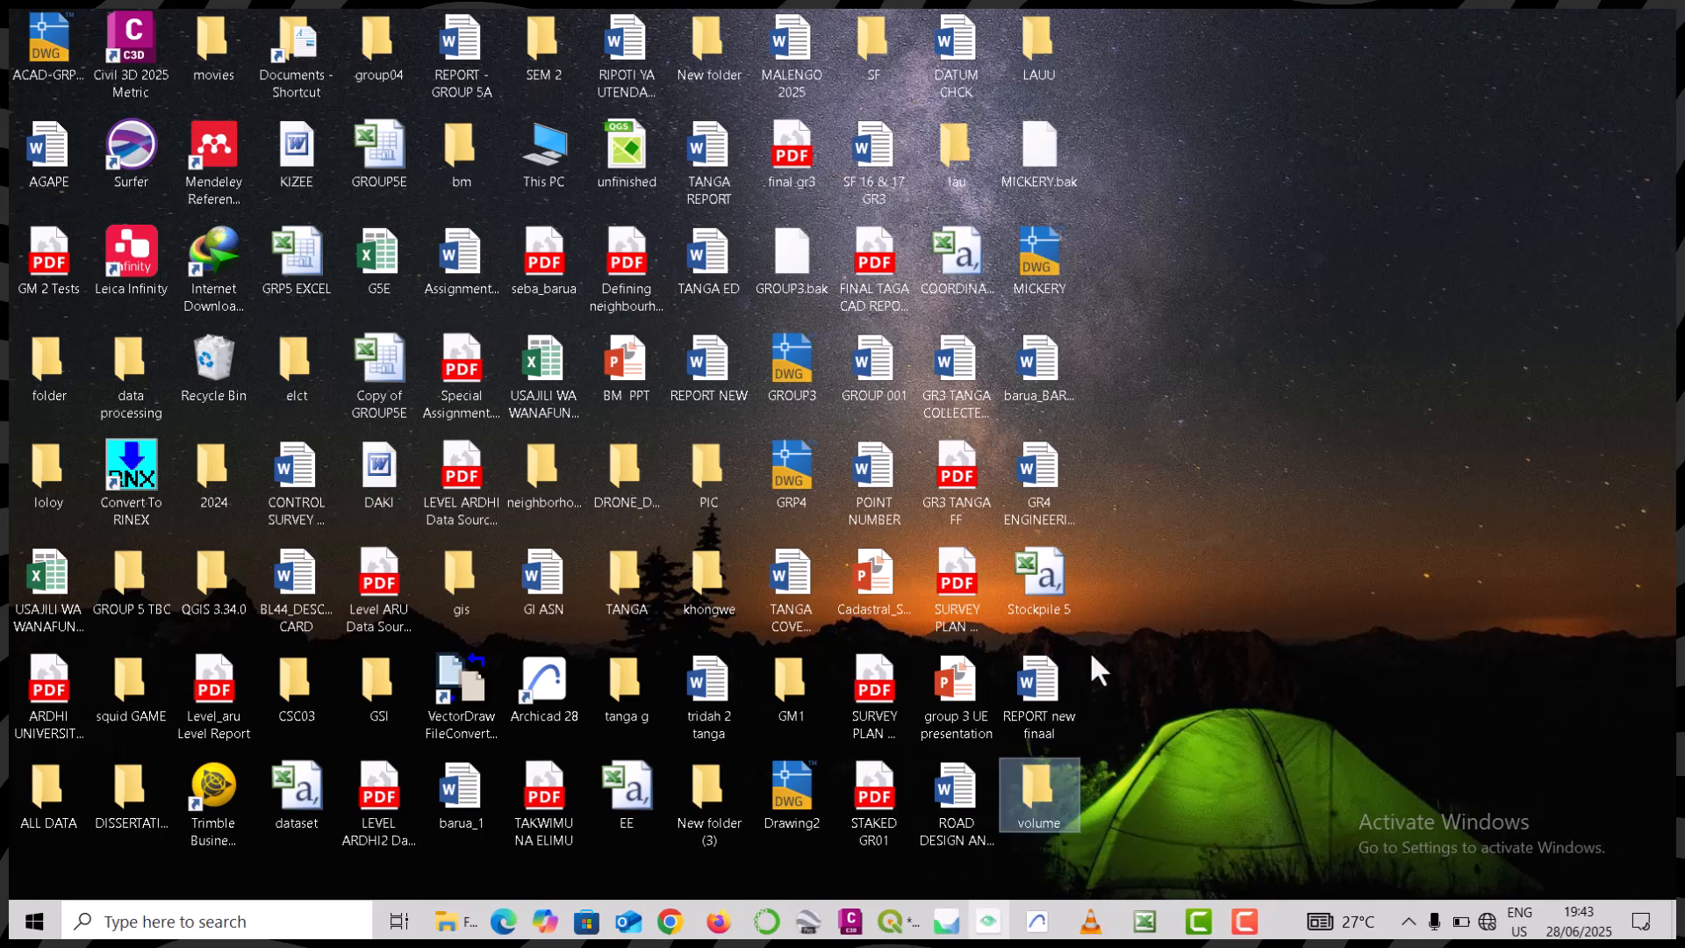
{"action": "left_click", "coordinate": [1212, 655]}
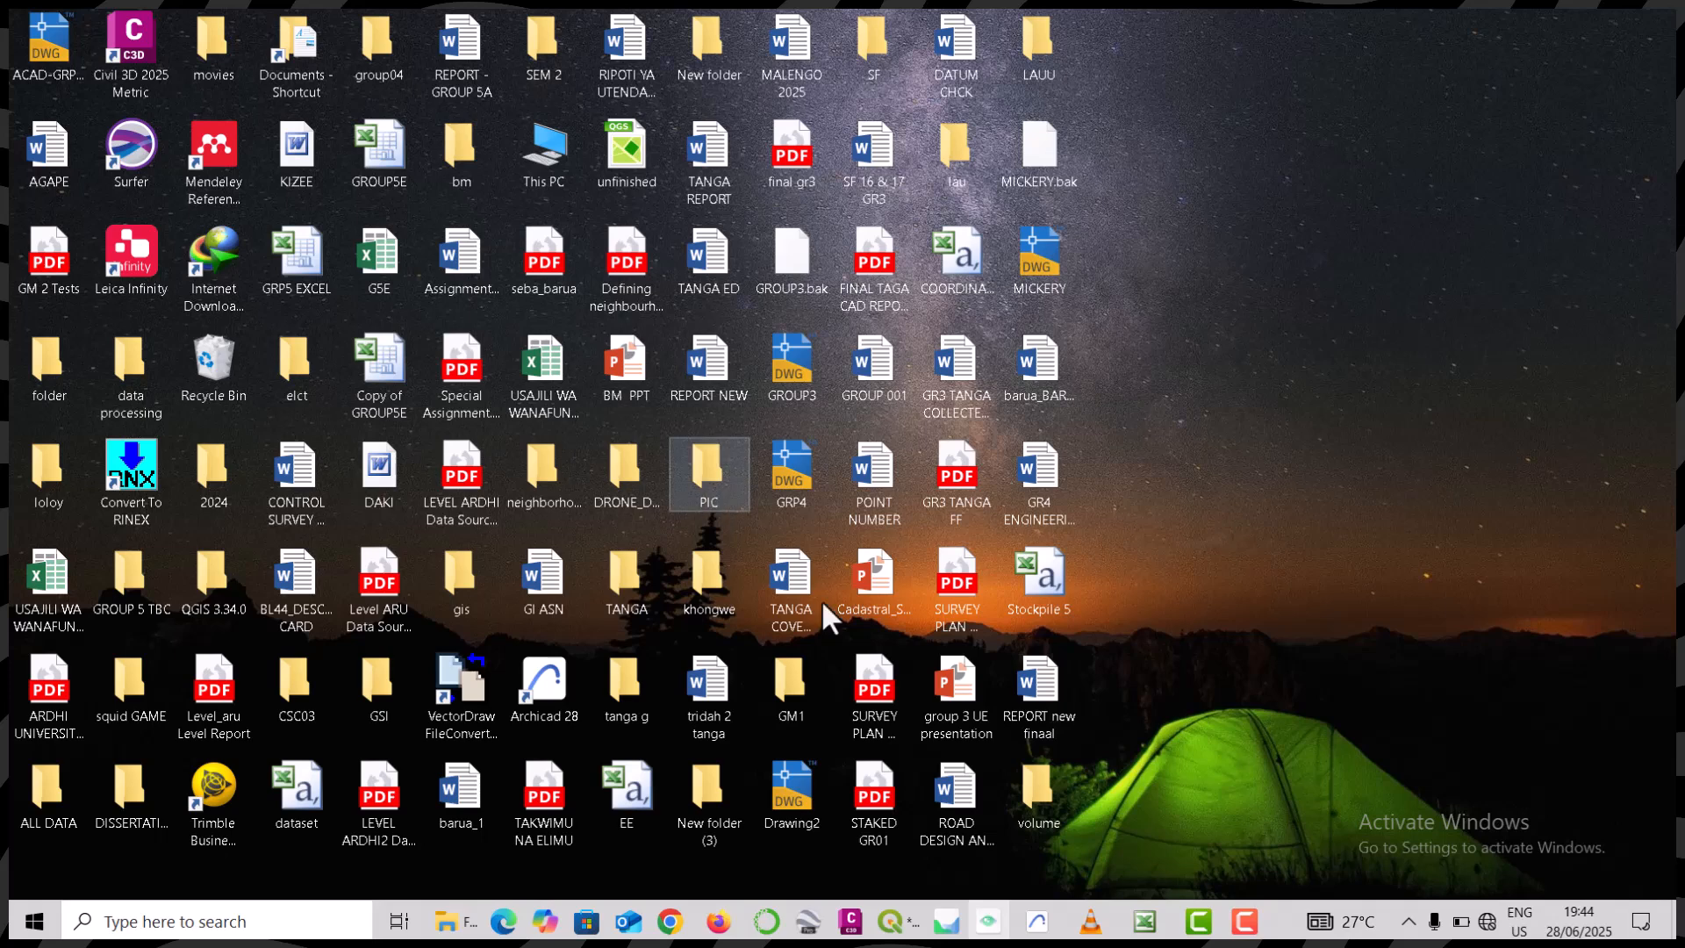
- Paste the copied EG_SURFACE and TOP_SURFACE files into the volume folder and minimize its window
{"action": "double_click", "coordinate": [1034, 788]}
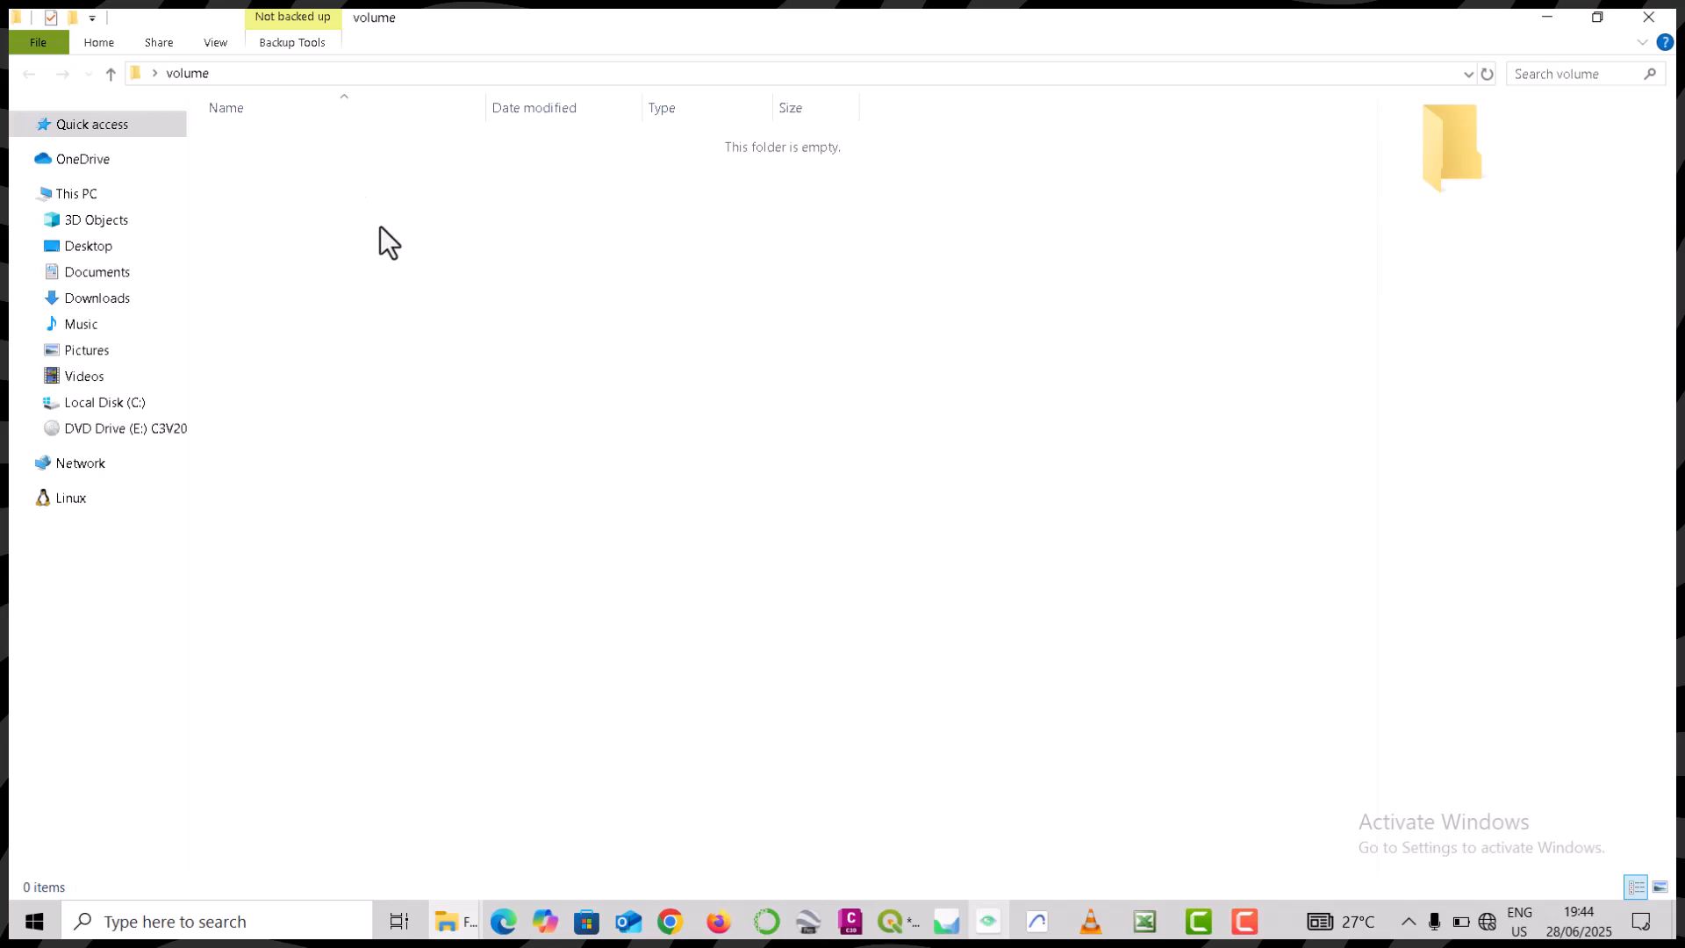
{"action": "key", "text": "ctrl+v"}
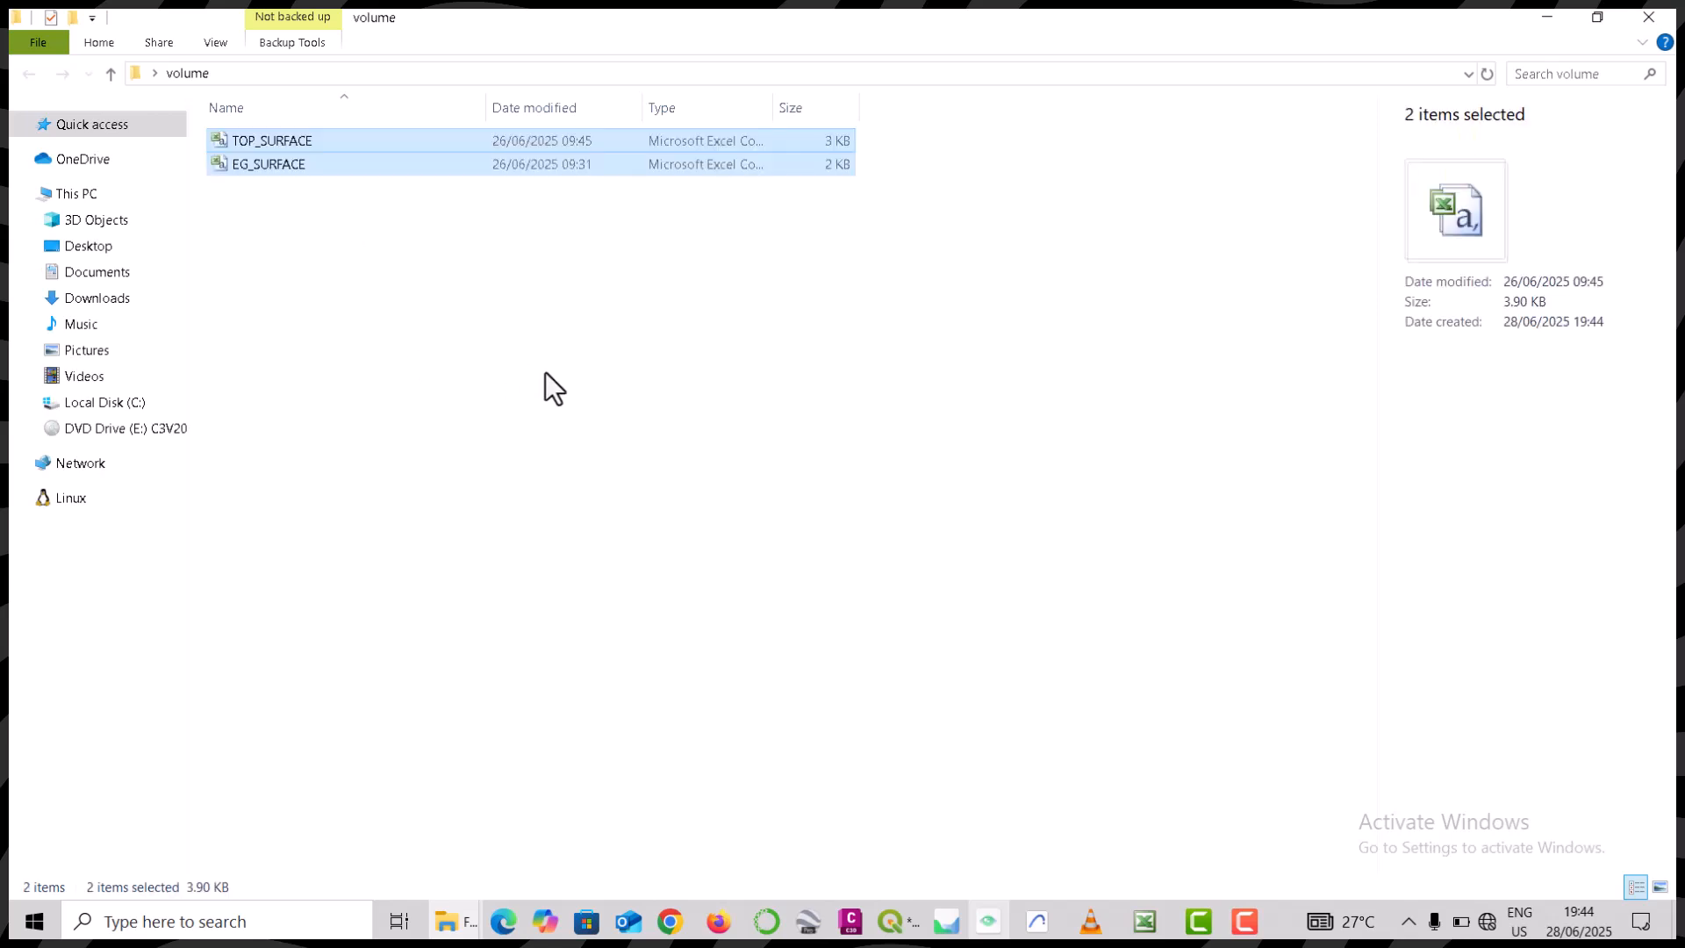
{"action": "left_click", "coordinate": [545, 372]}
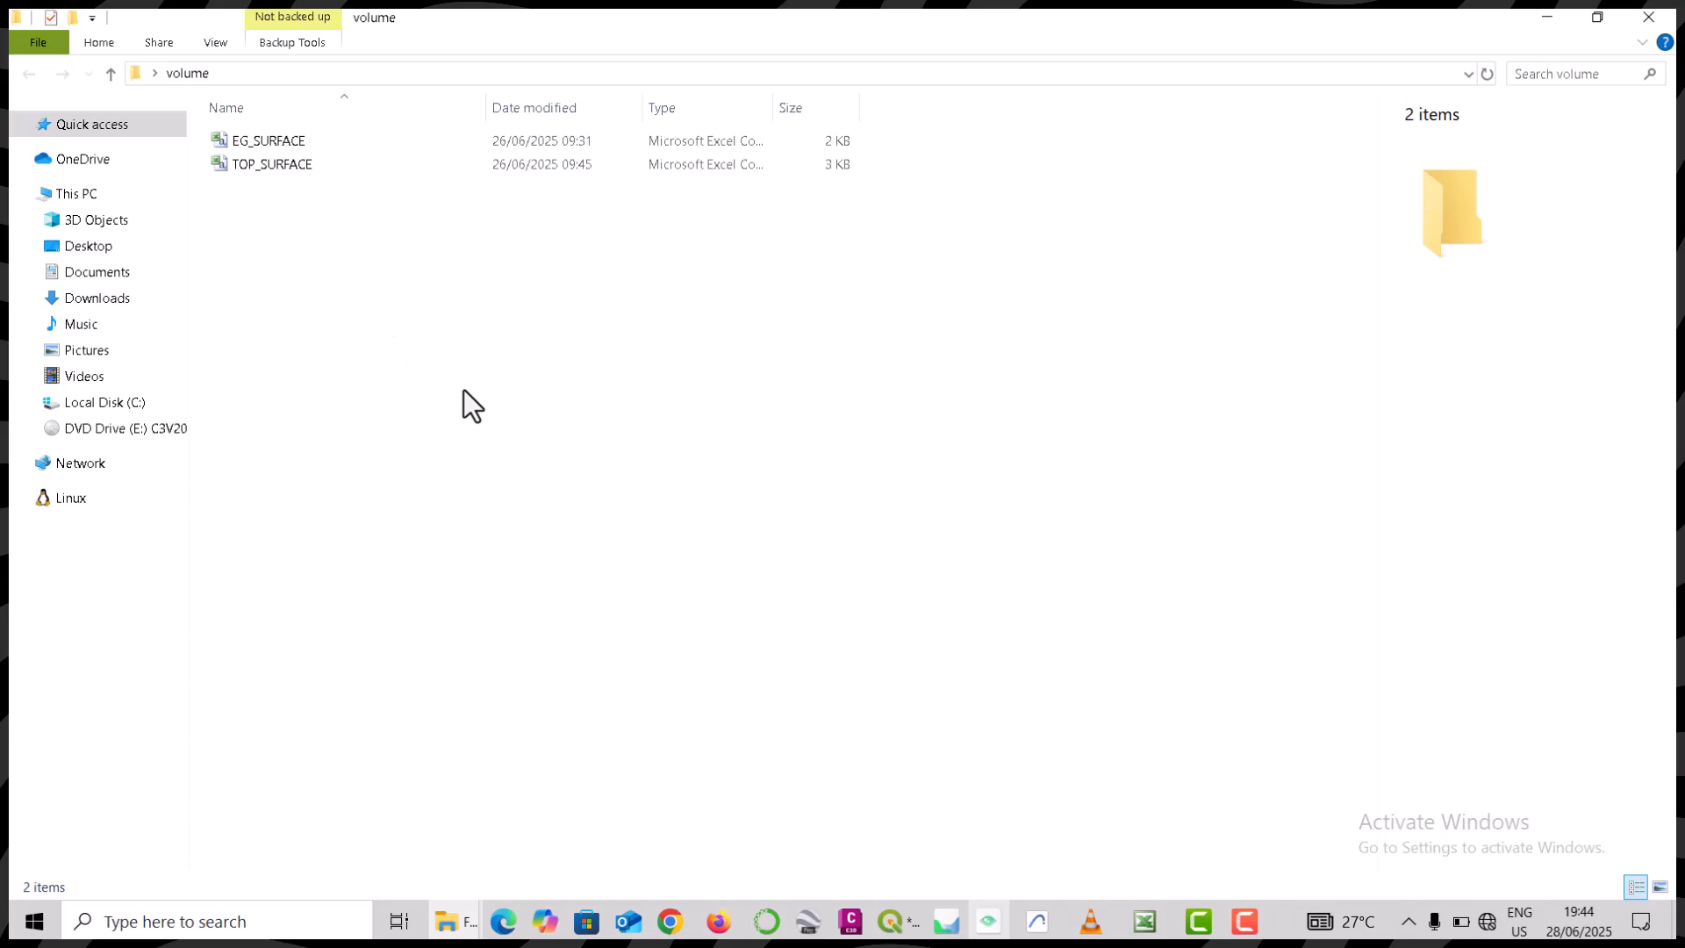
{"action": "left_click", "coordinate": [1547, 21]}
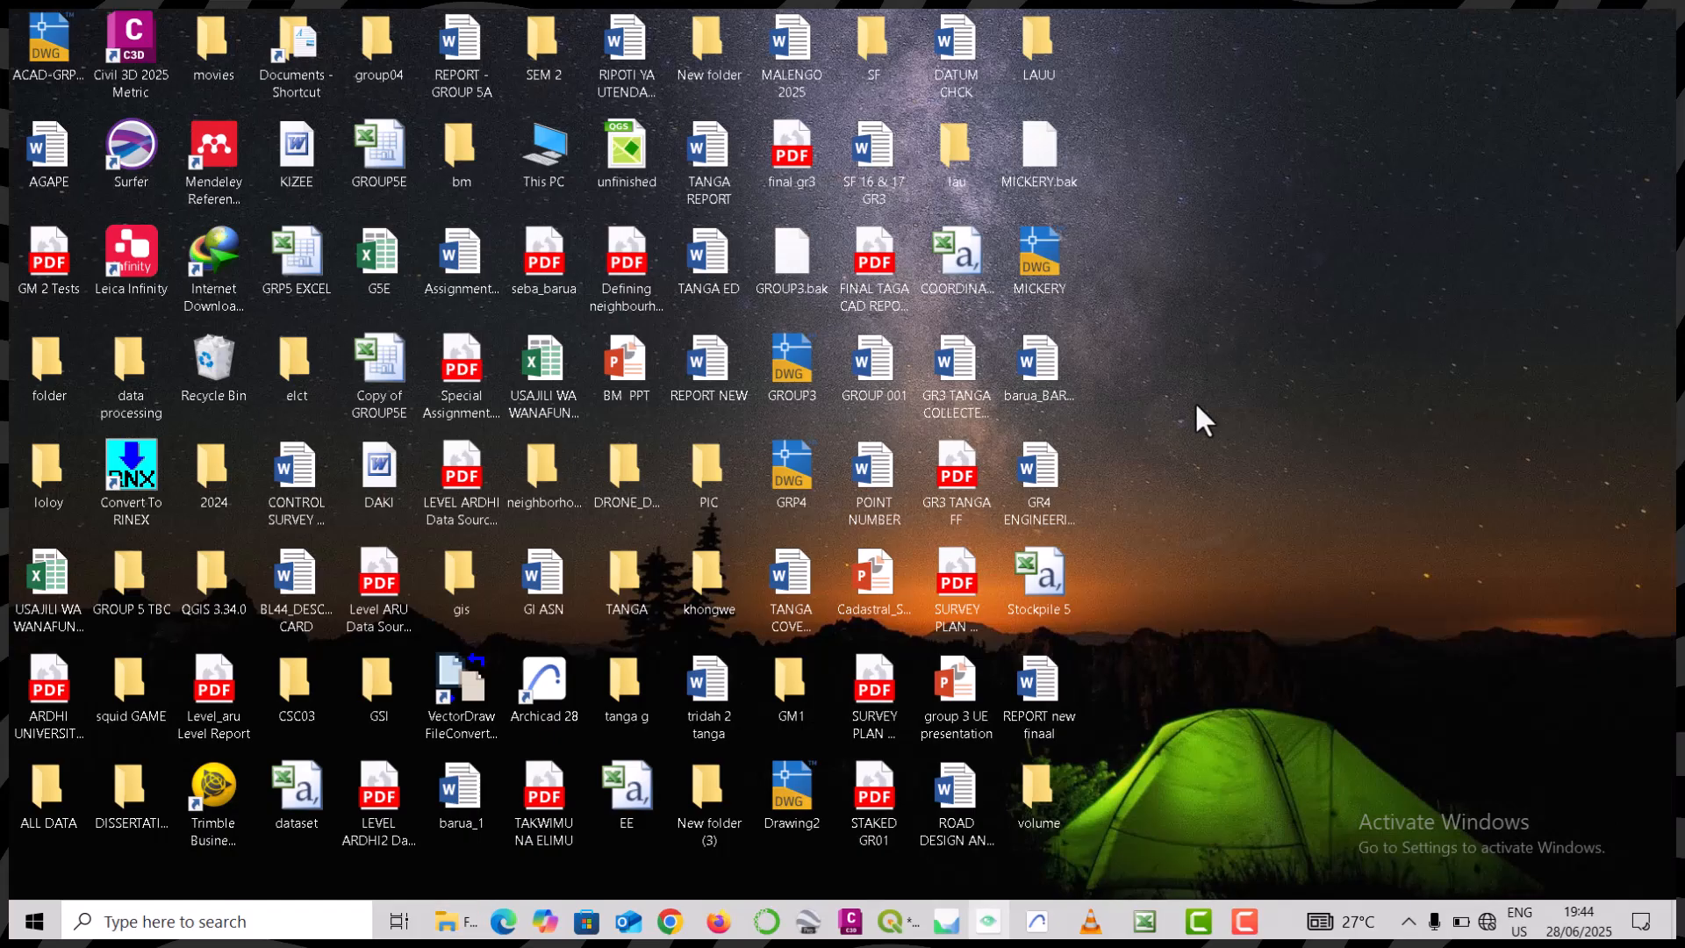
- Open the Stockpile 5 CSV file from the desktop with Notepad, without making it the default app
{"action": "right_click", "coordinate": [1048, 581]}
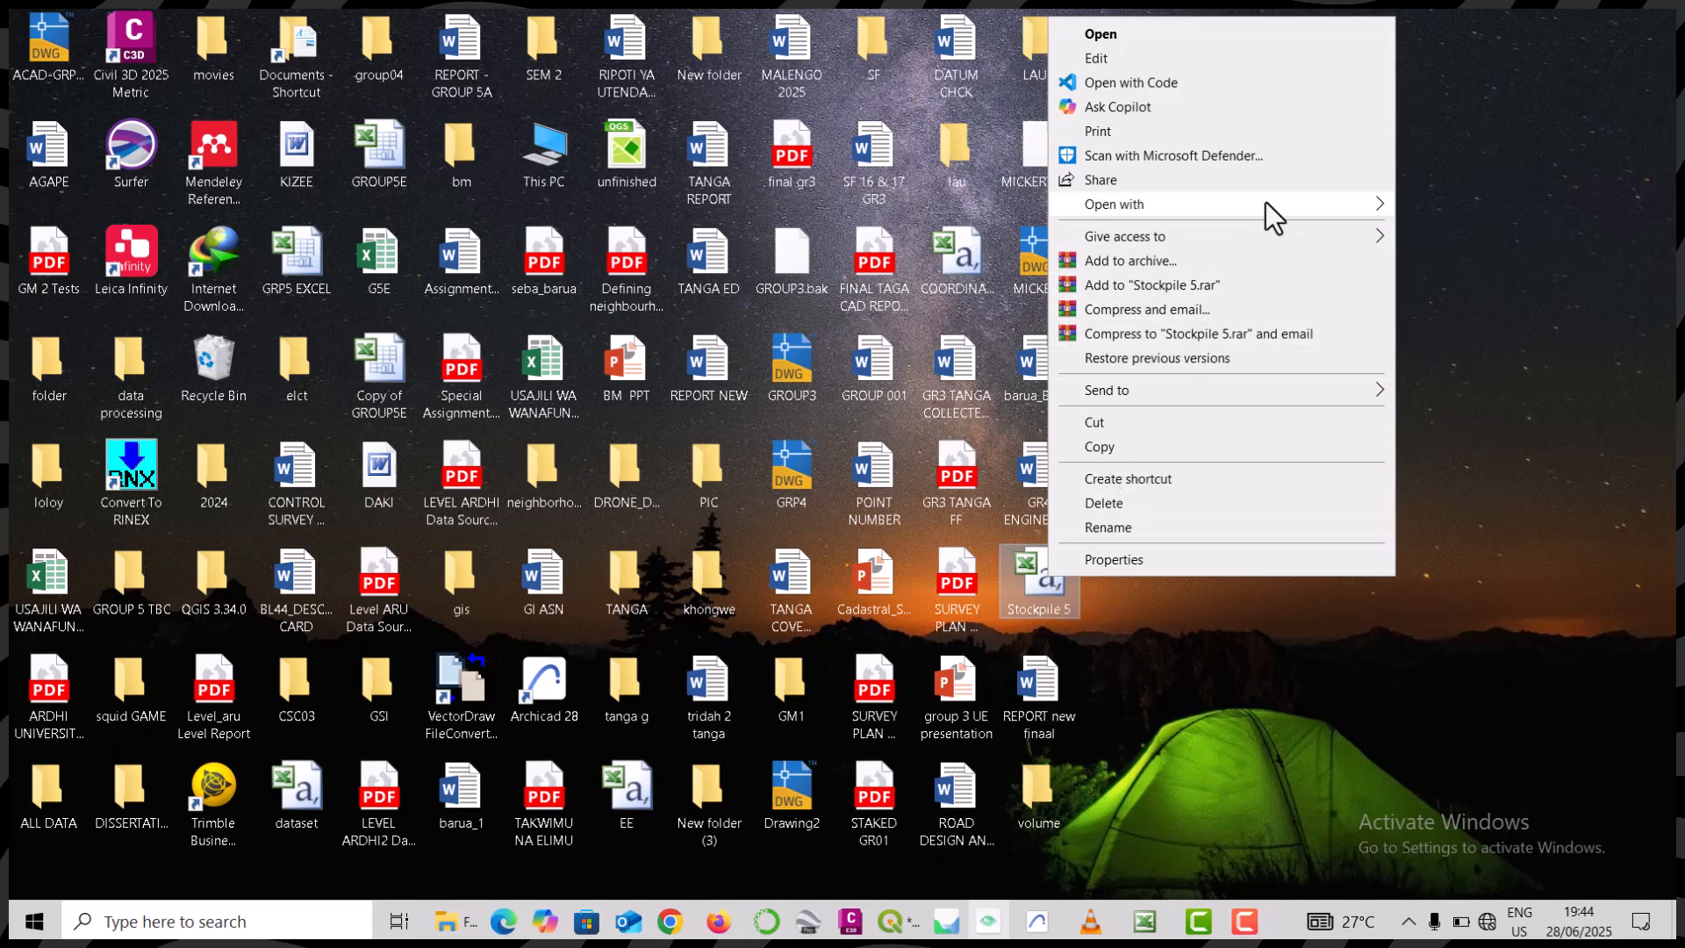
{"action": "mouse_move", "coordinate": [1265, 202]}
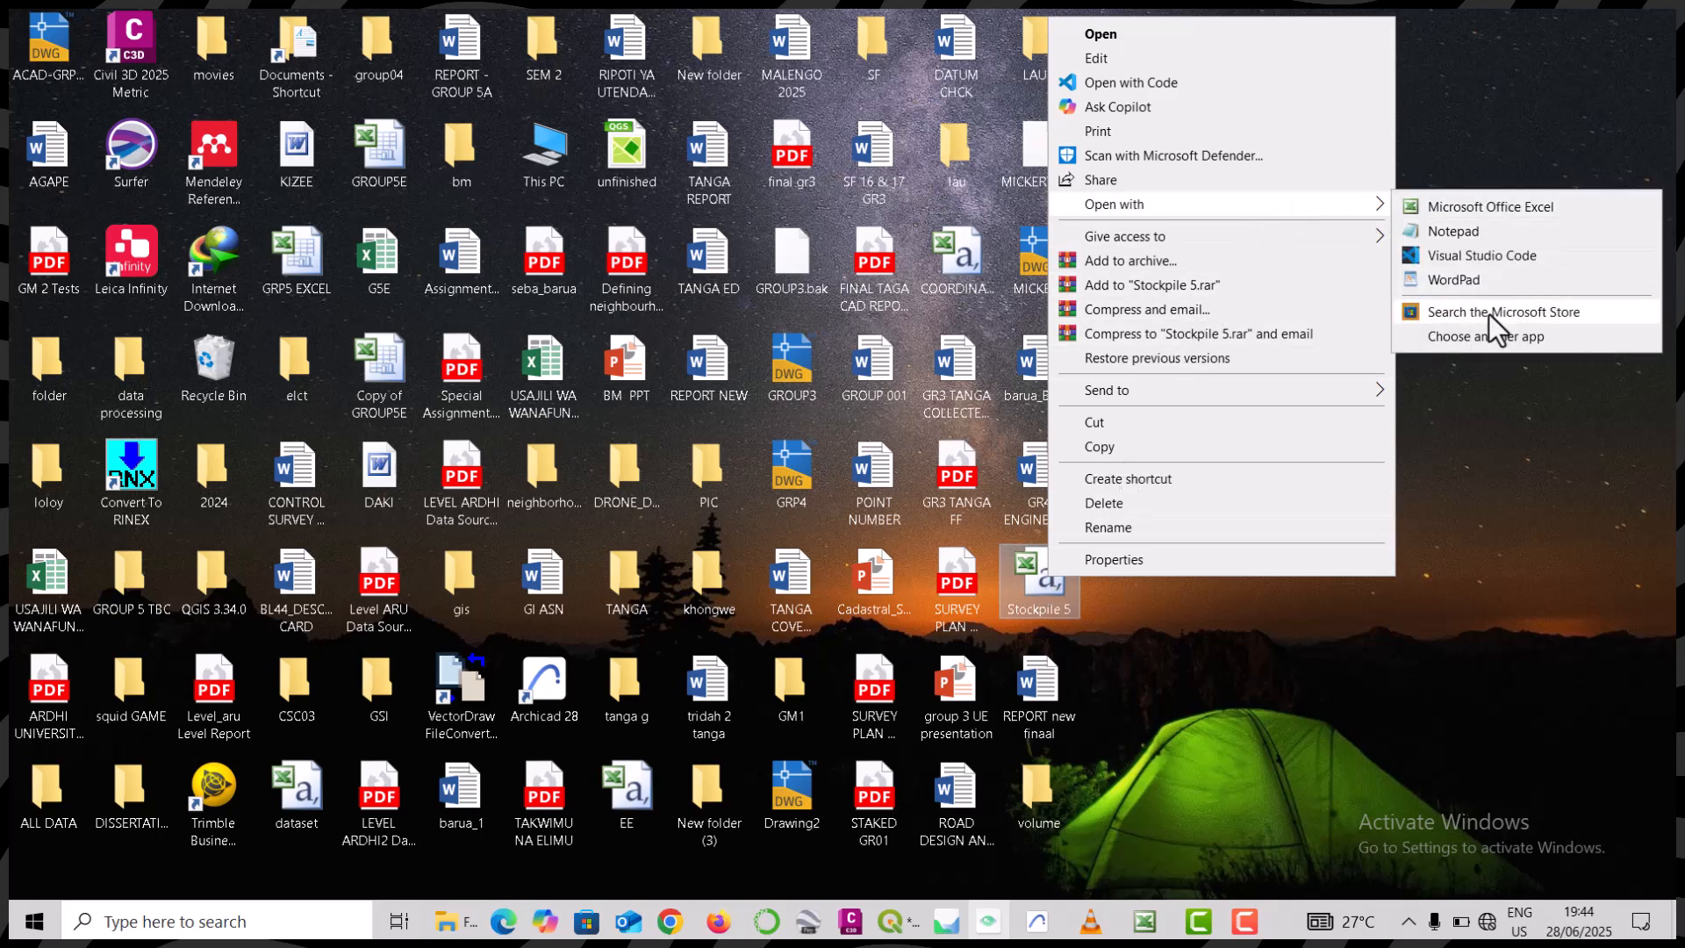
{"action": "left_click", "coordinate": [1497, 339]}
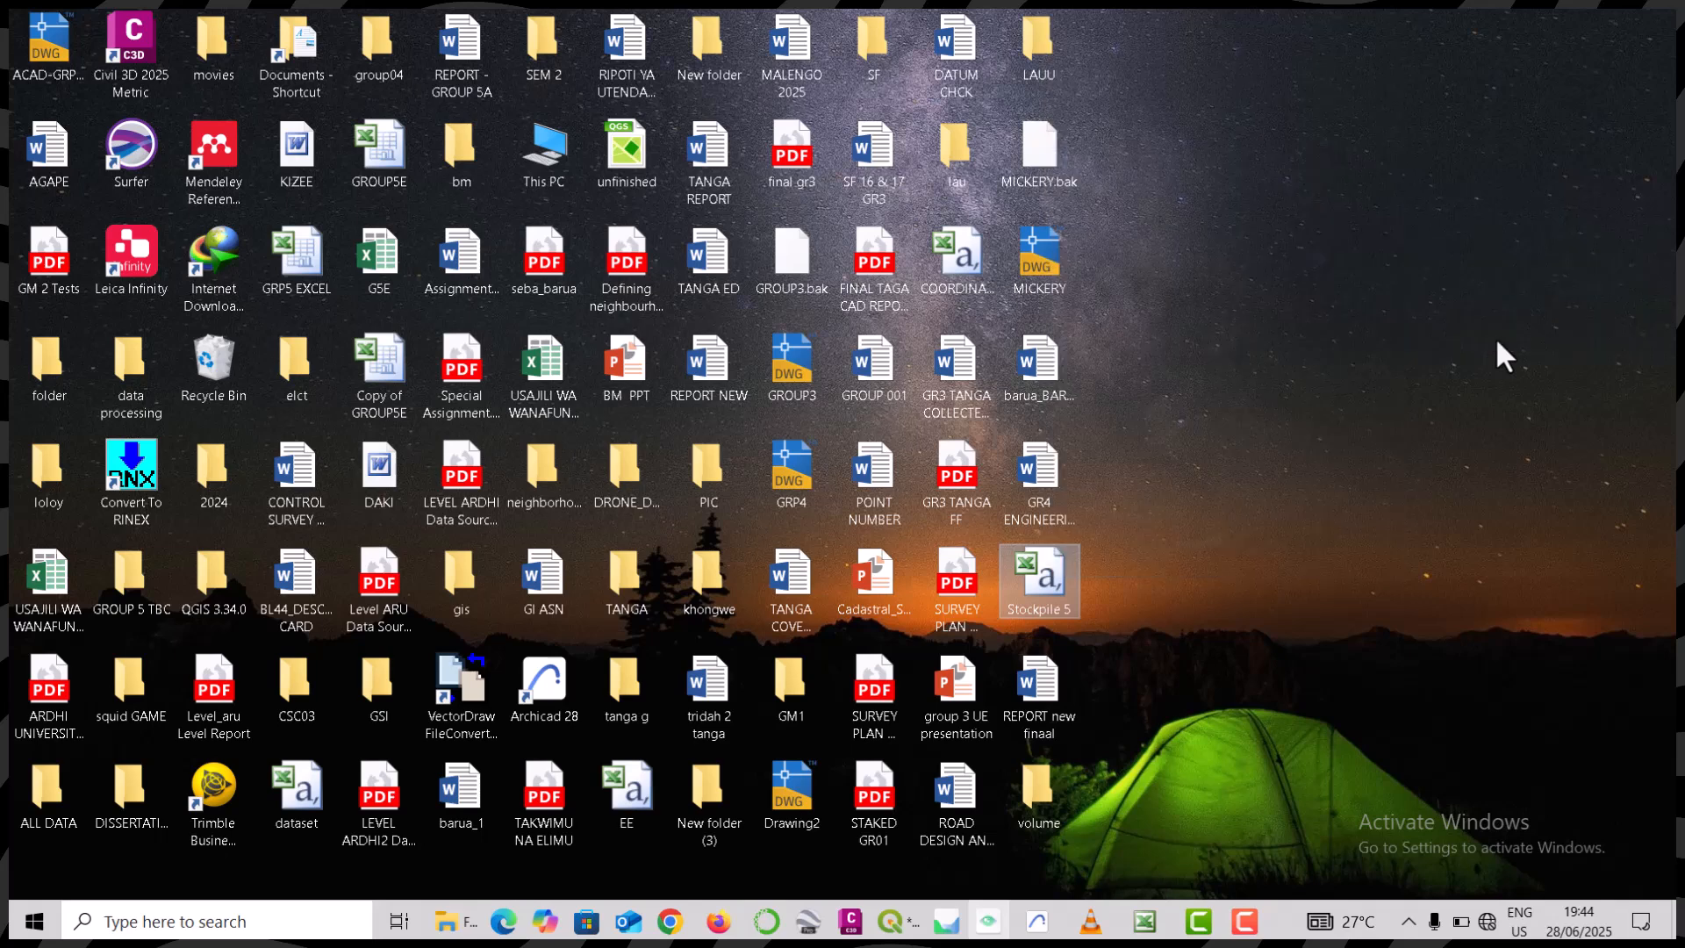
{"action": "scroll", "coordinate": [956, 460], "scroll_direction": "down", "scroll_amount": 1}
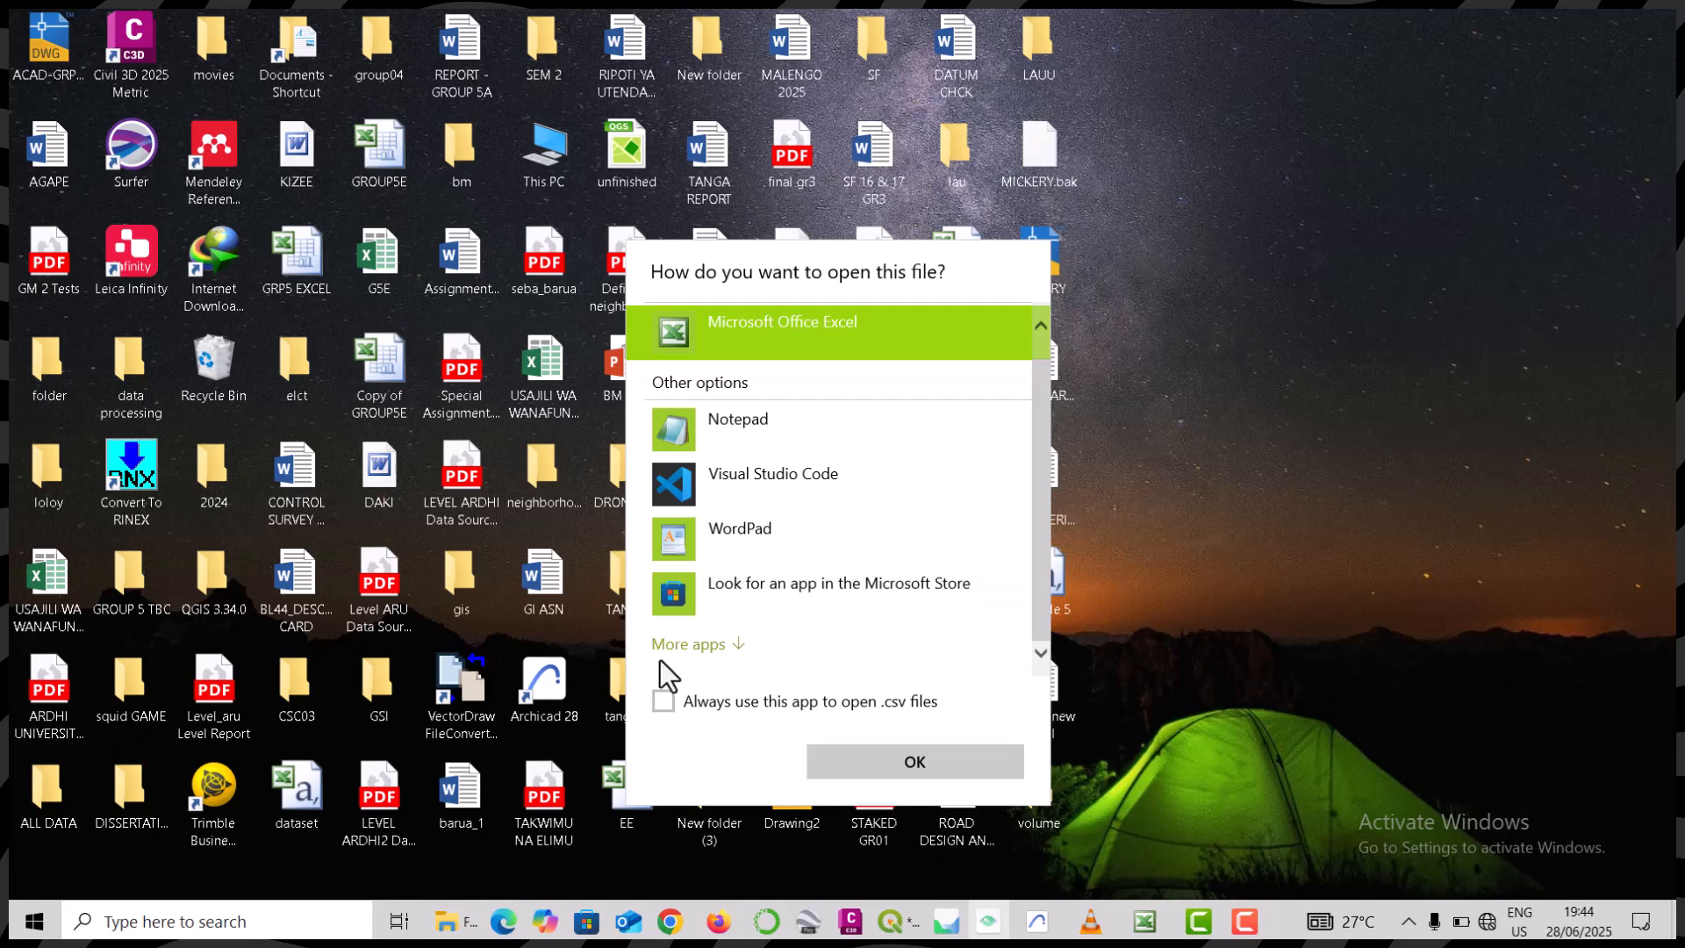
{"action": "left_click", "coordinate": [688, 648]}
{"action": "scroll", "coordinate": [771, 586], "scroll_direction": "down", "scroll_amount": 5}
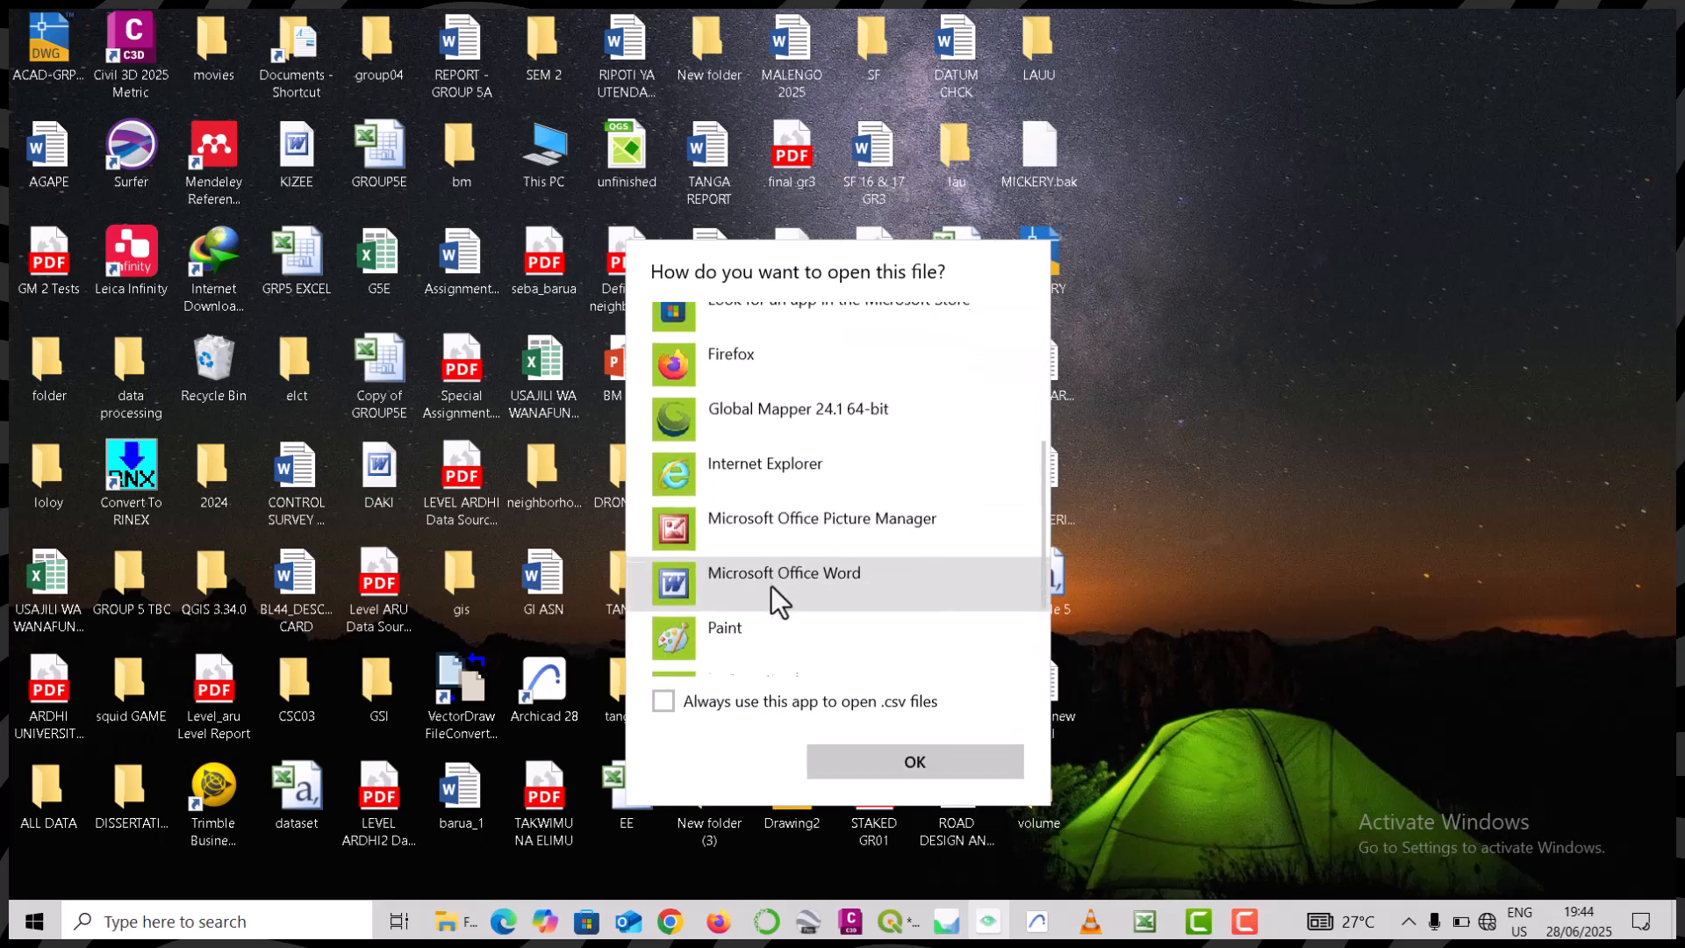
{"action": "scroll", "coordinate": [771, 587], "scroll_direction": "down", "scroll_amount": 1}
{"action": "scroll", "coordinate": [770, 586], "scroll_direction": "up", "scroll_amount": 5}
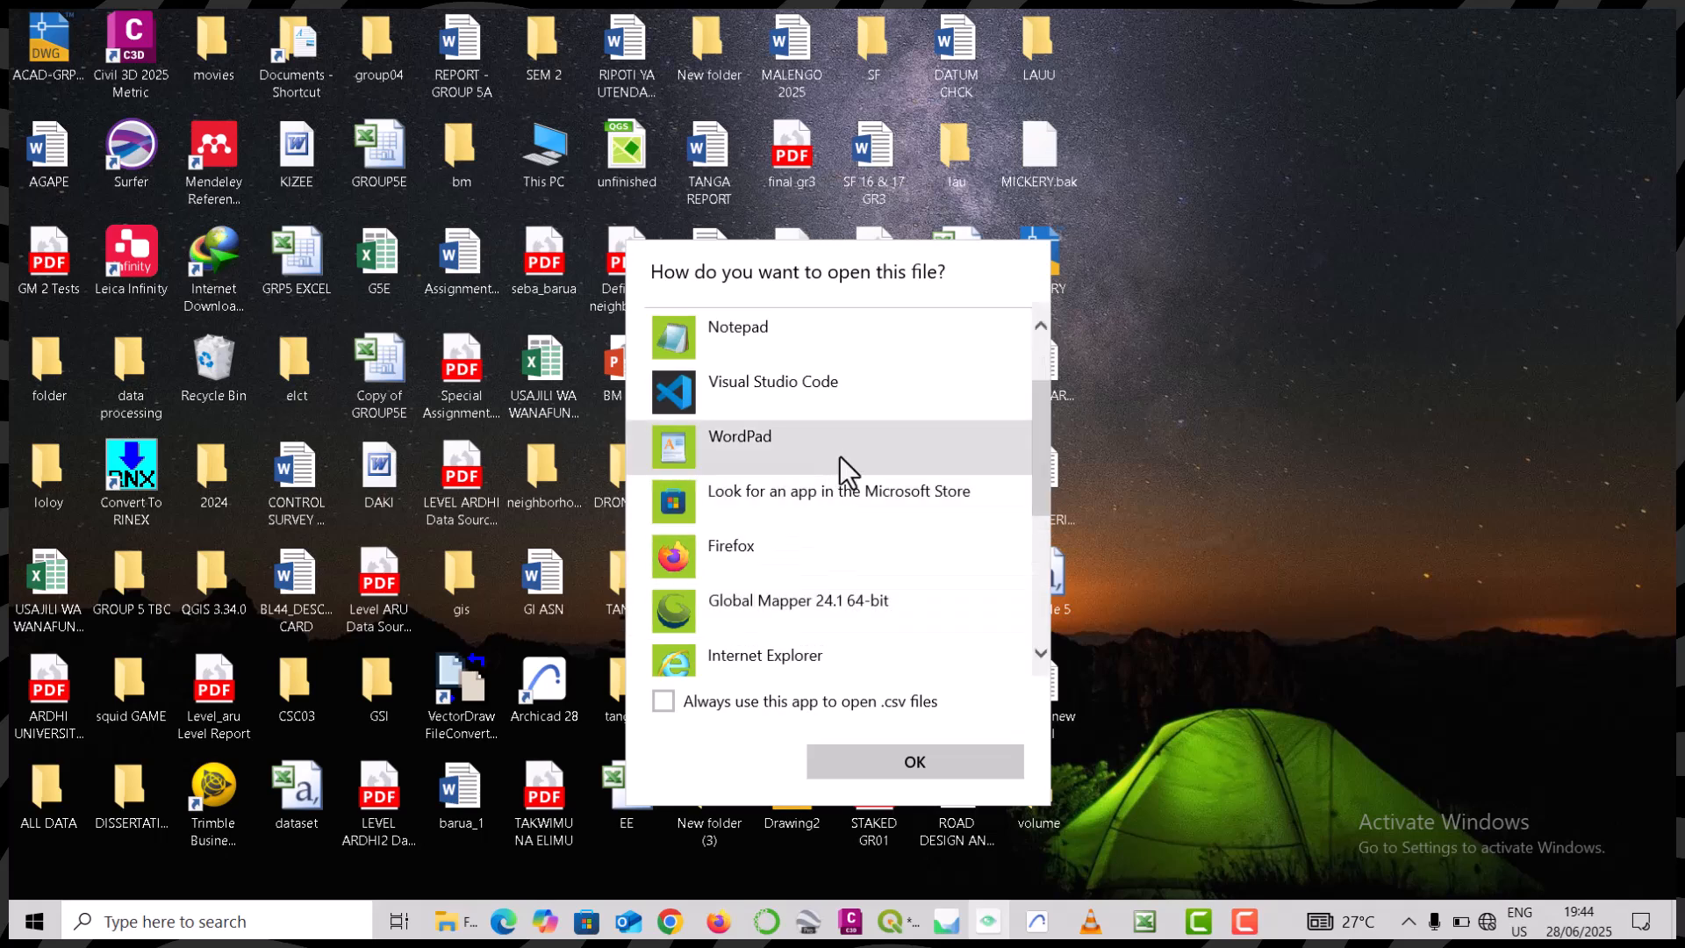
{"action": "left_click", "coordinate": [870, 326]}
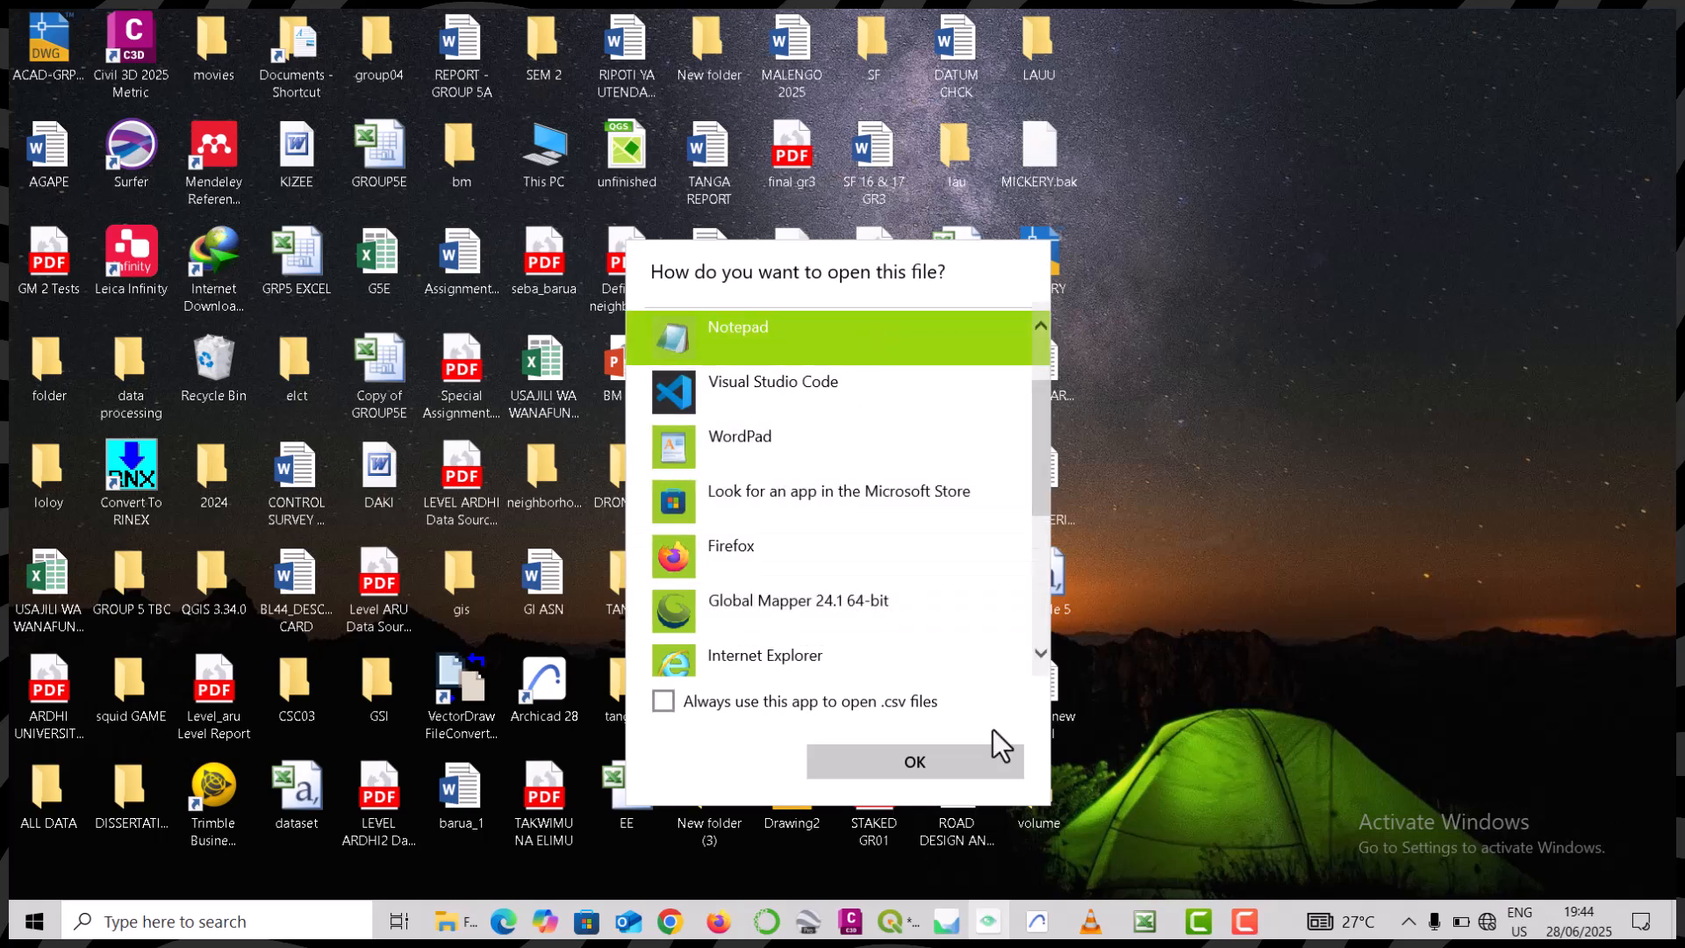
{"action": "left_click", "coordinate": [940, 755]}
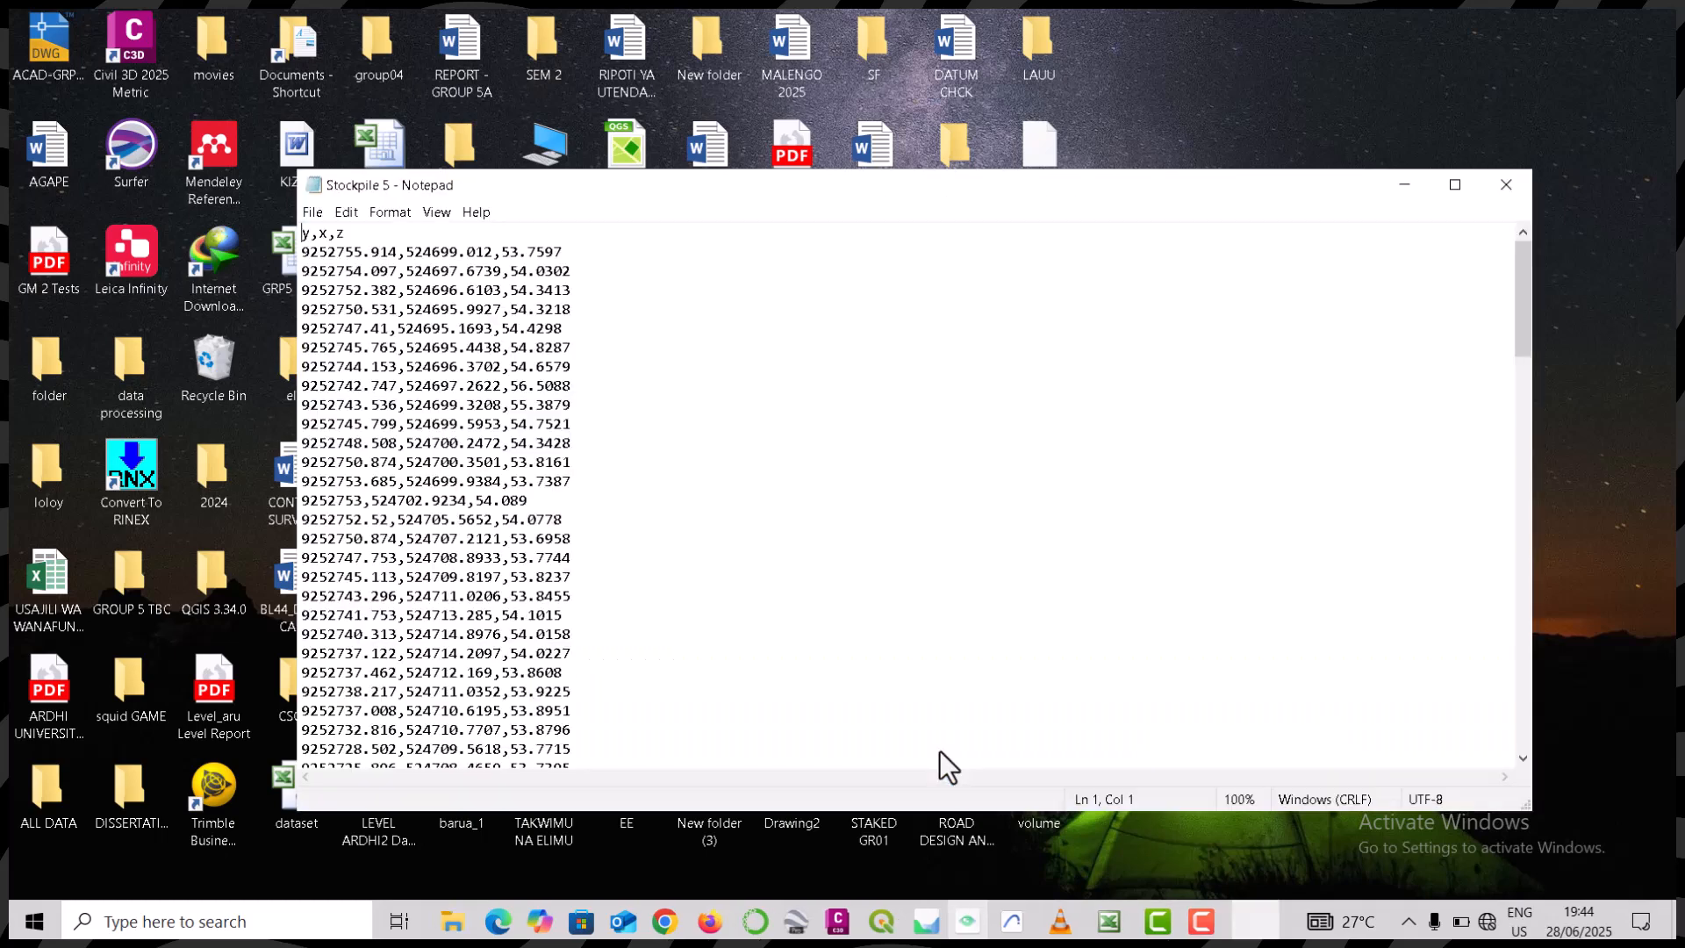
- Maximize the Stockpile 5 text file and enlarge its text to 190% to examine the coordinate column order
{"action": "left_click", "coordinate": [1455, 184]}
{"action": "scroll", "coordinate": [641, 279], "scroll_direction": "up", "scroll_amount": 3, "text": "ctrl"}
{"action": "scroll", "coordinate": [641, 279], "scroll_direction": "up", "scroll_amount": 6, "text": "ctrl"}
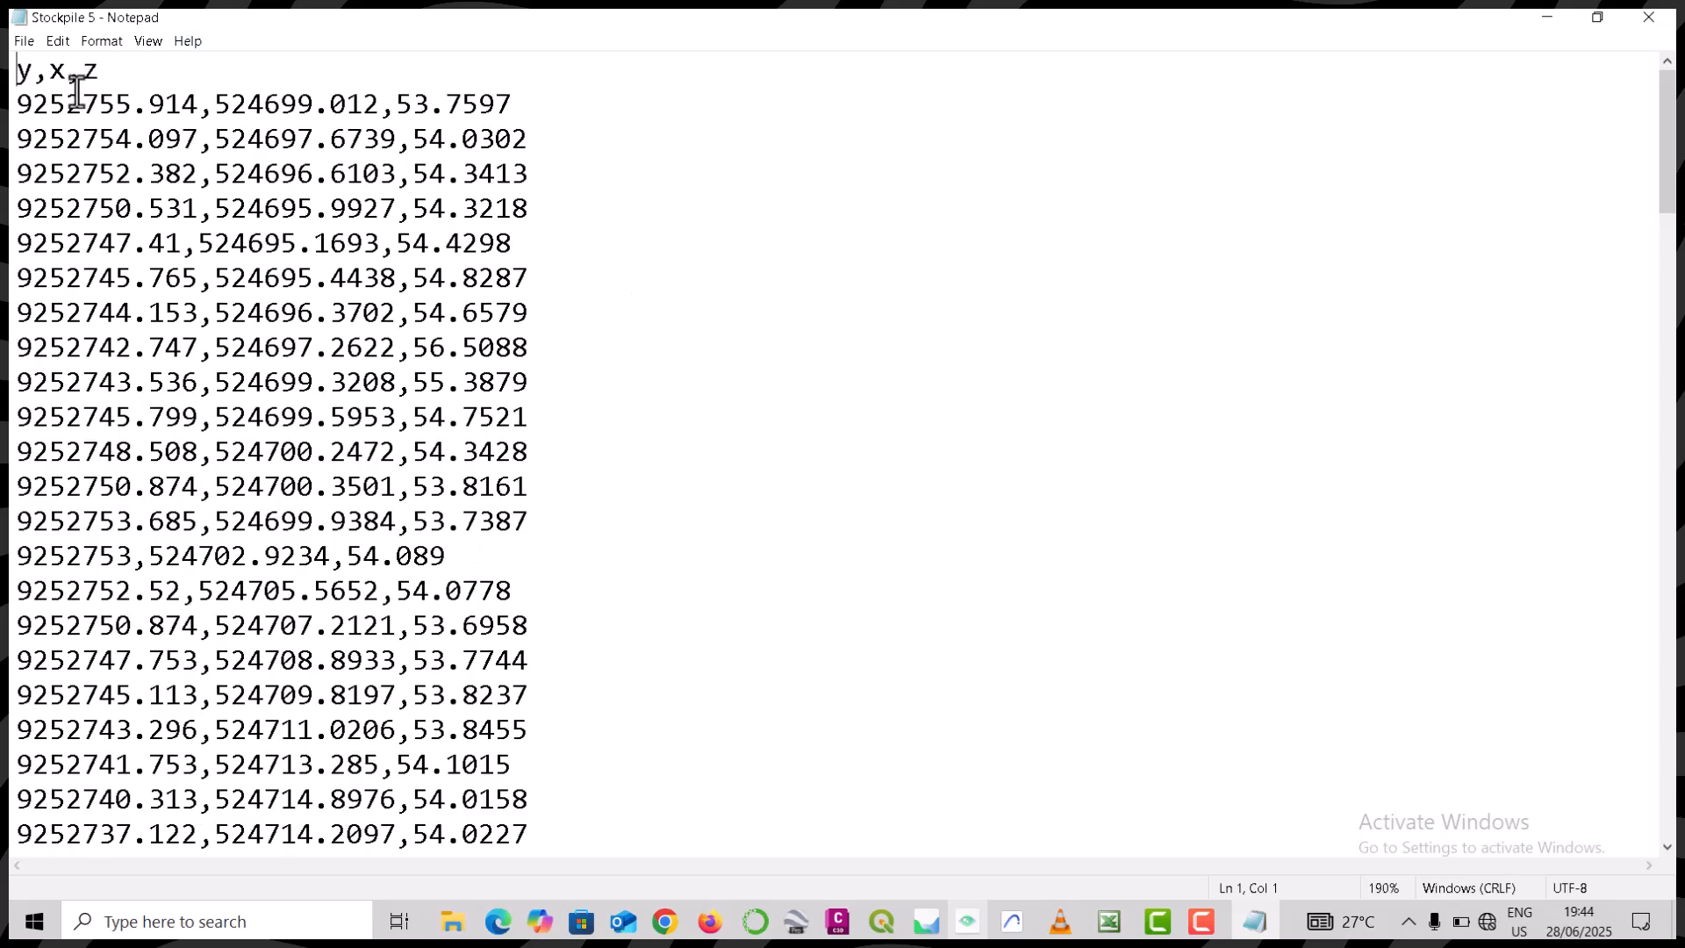
- Highlight the first point's coordinates in the Stockpile 5 text file to examine them, and close the file
{"action": "left_click_drag", "start_coordinate": [18, 104], "coordinate": [545, 106]}
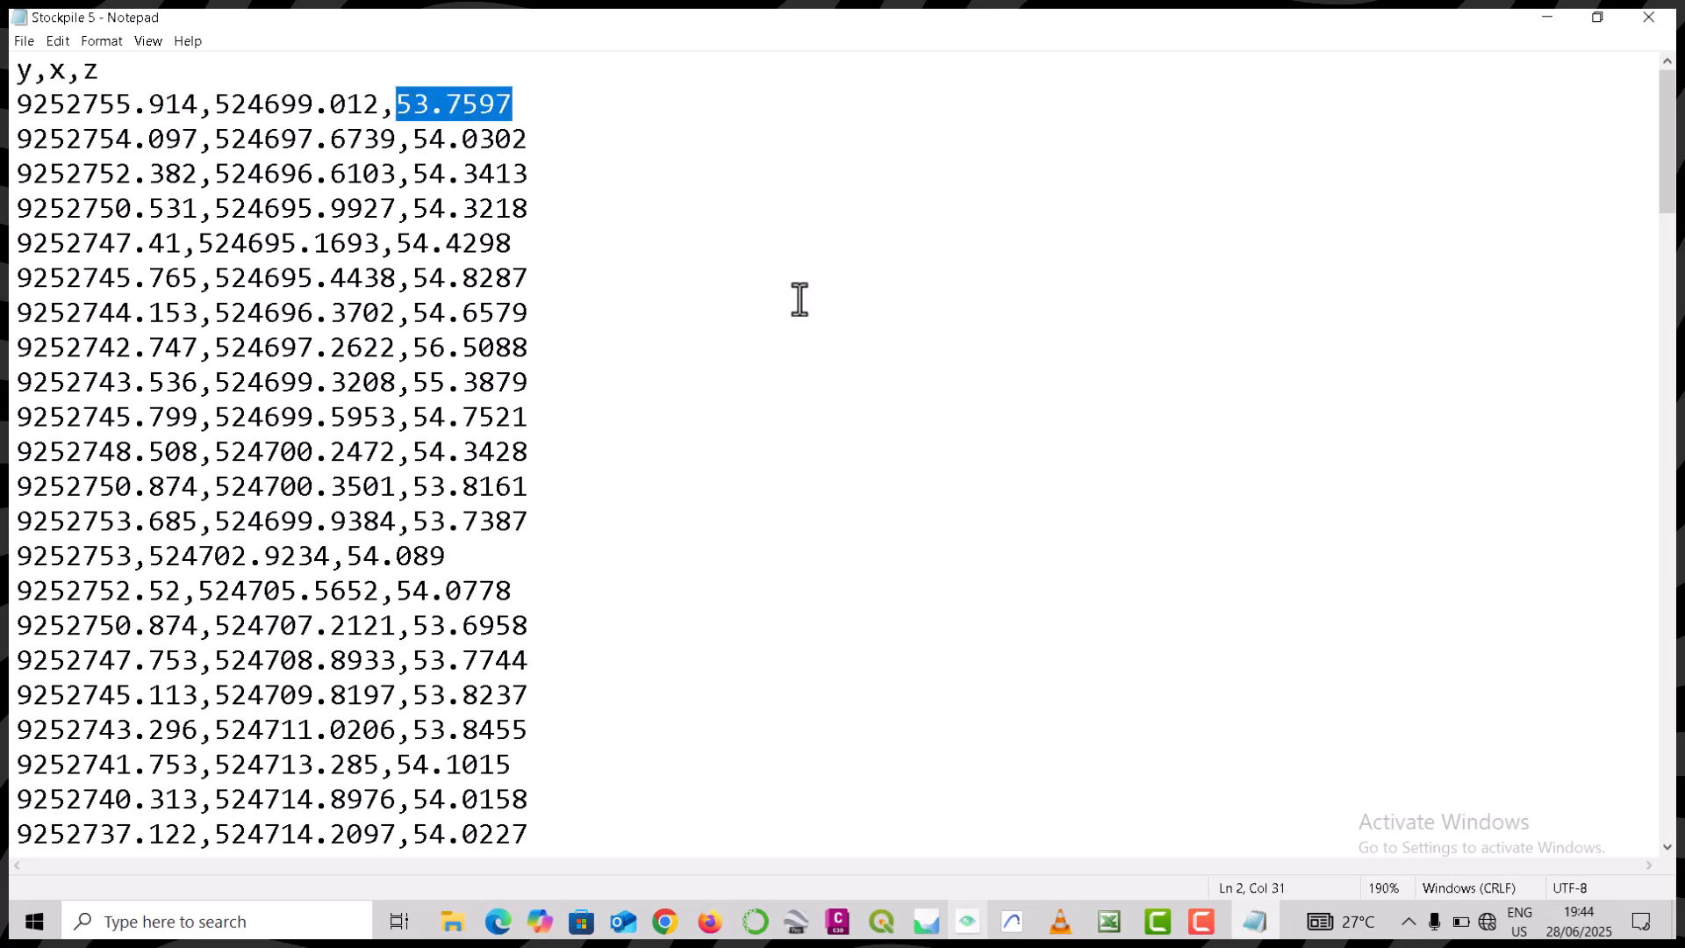
{"action": "left_click", "coordinate": [1648, 17]}
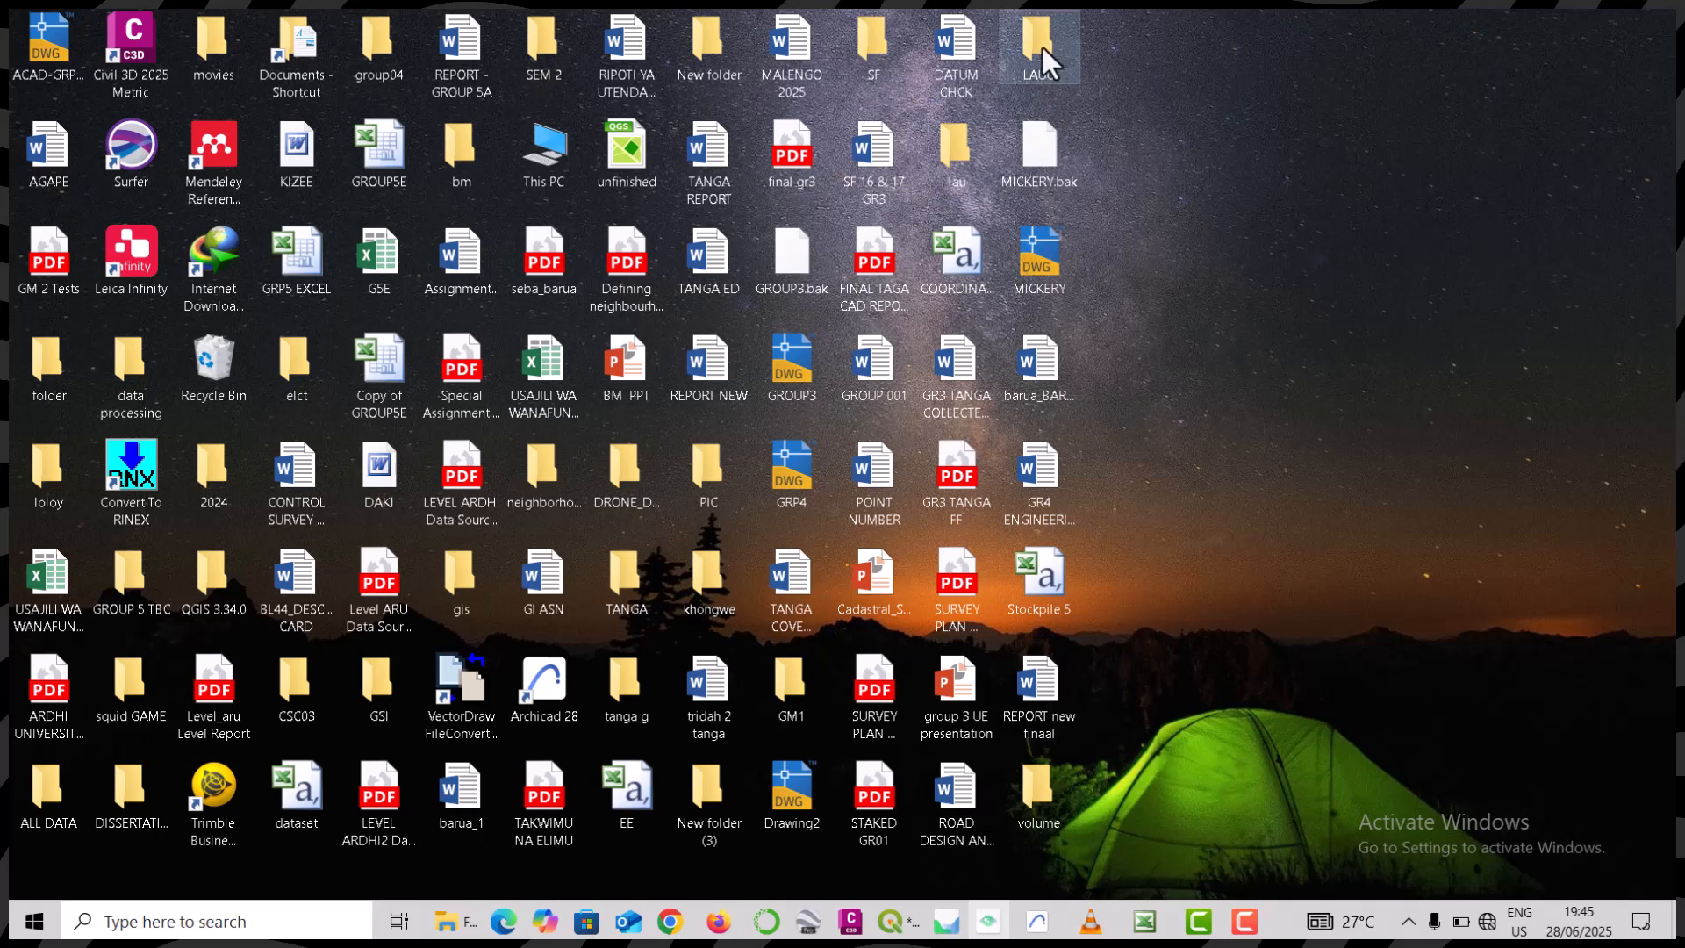
- Find and launch Excel 2016 with a blank workbook and dismiss its activation wizard
{"action": "left_click", "coordinate": [221, 931]}
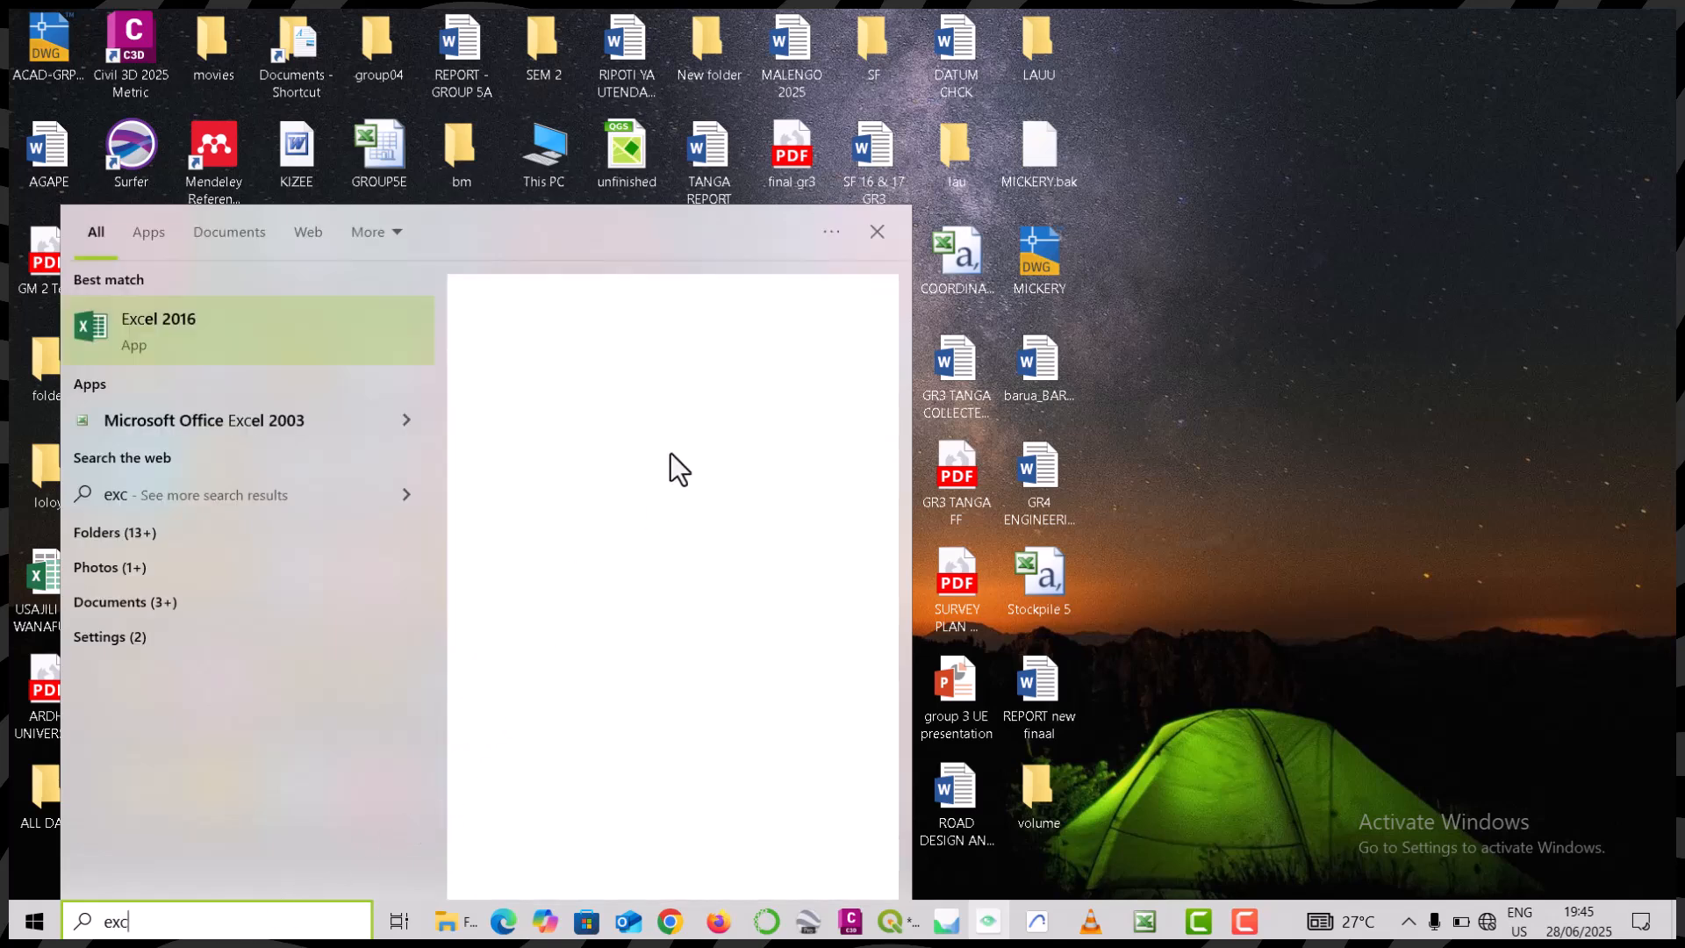
{"action": "left_click", "coordinate": [379, 345]}
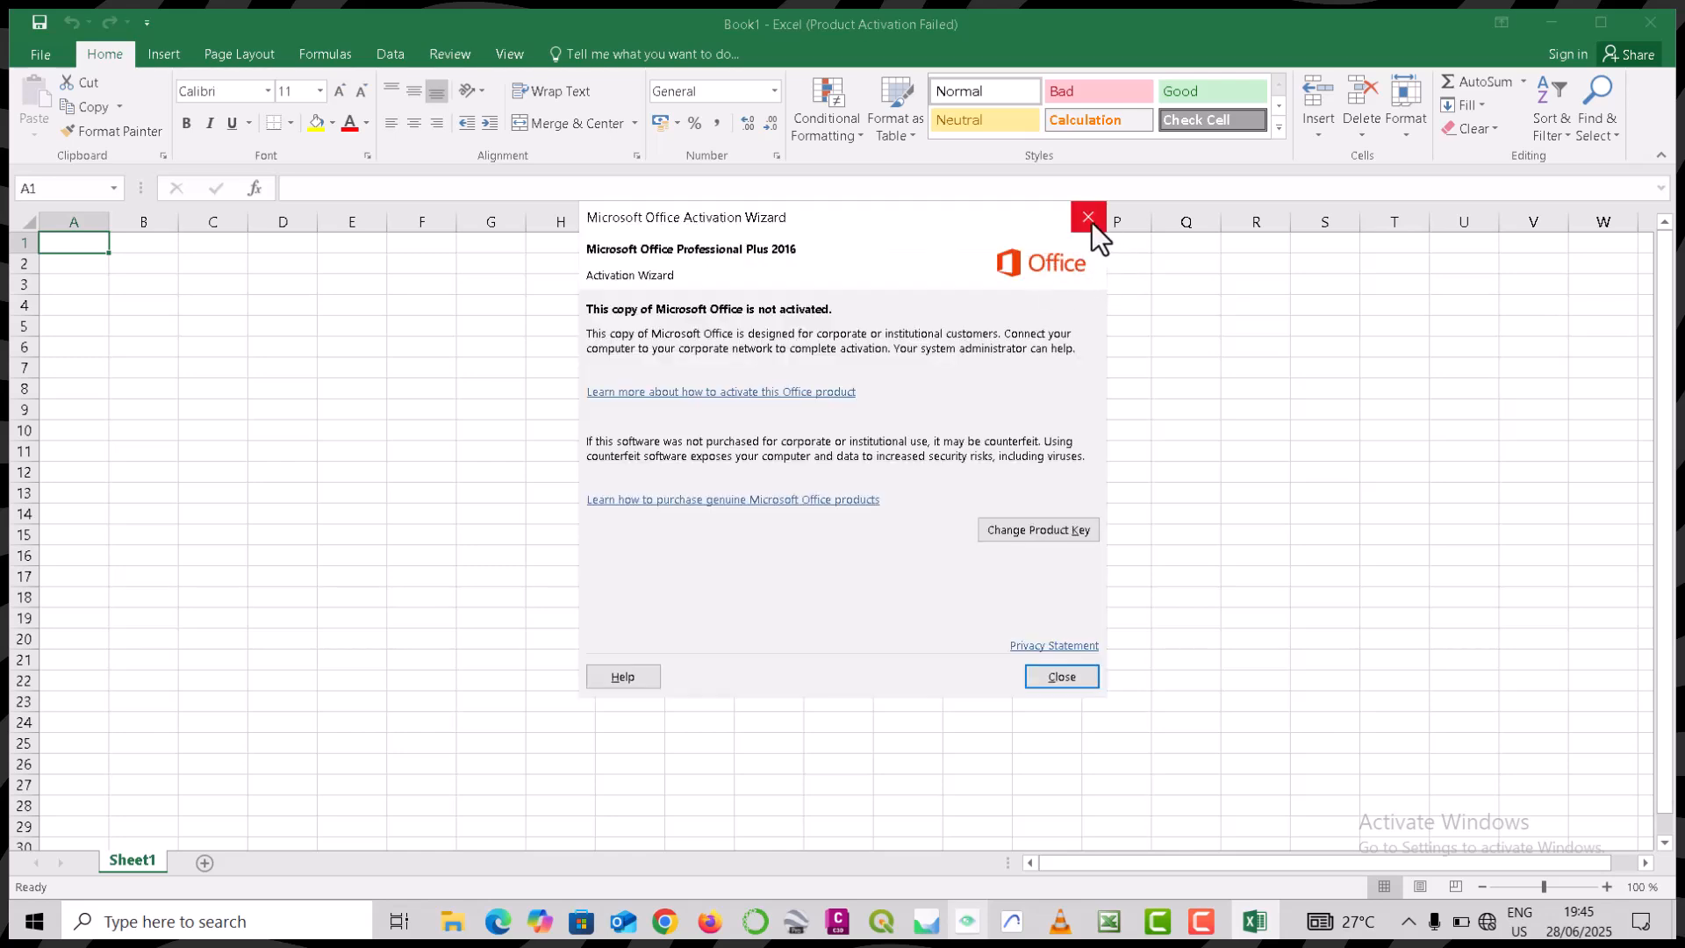
{"action": "left_click", "coordinate": [1089, 218]}
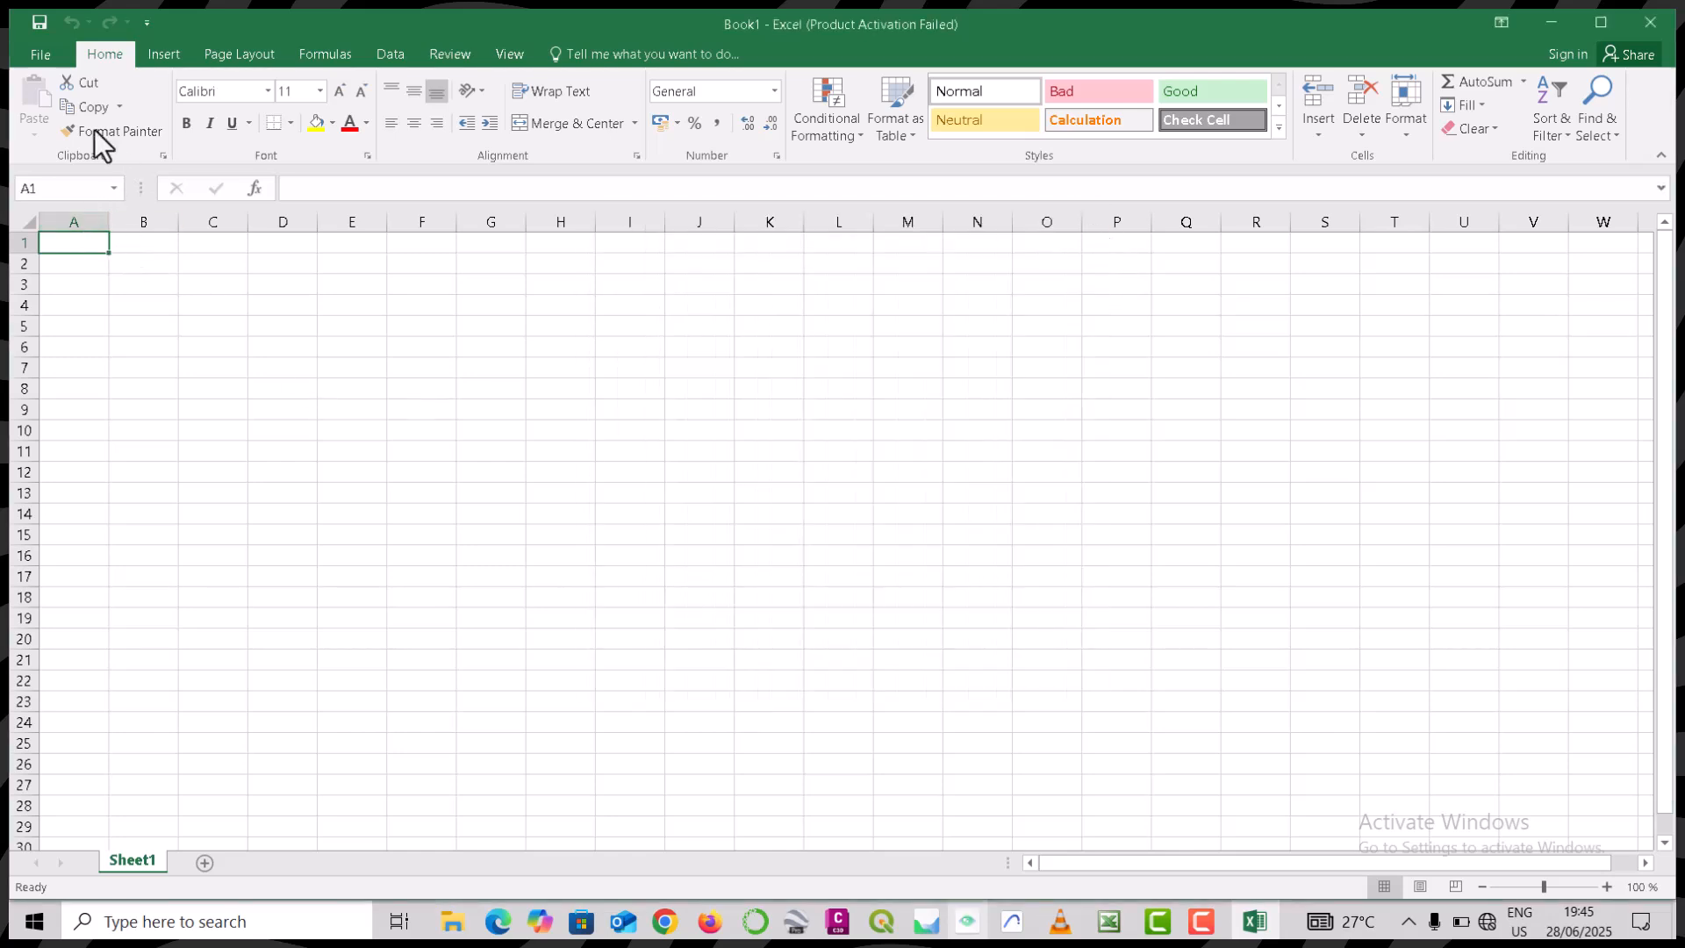
- Open EG_SURFACE from the volume folder on the desktop, showing all file types
{"action": "left_click", "coordinate": [33, 52]}
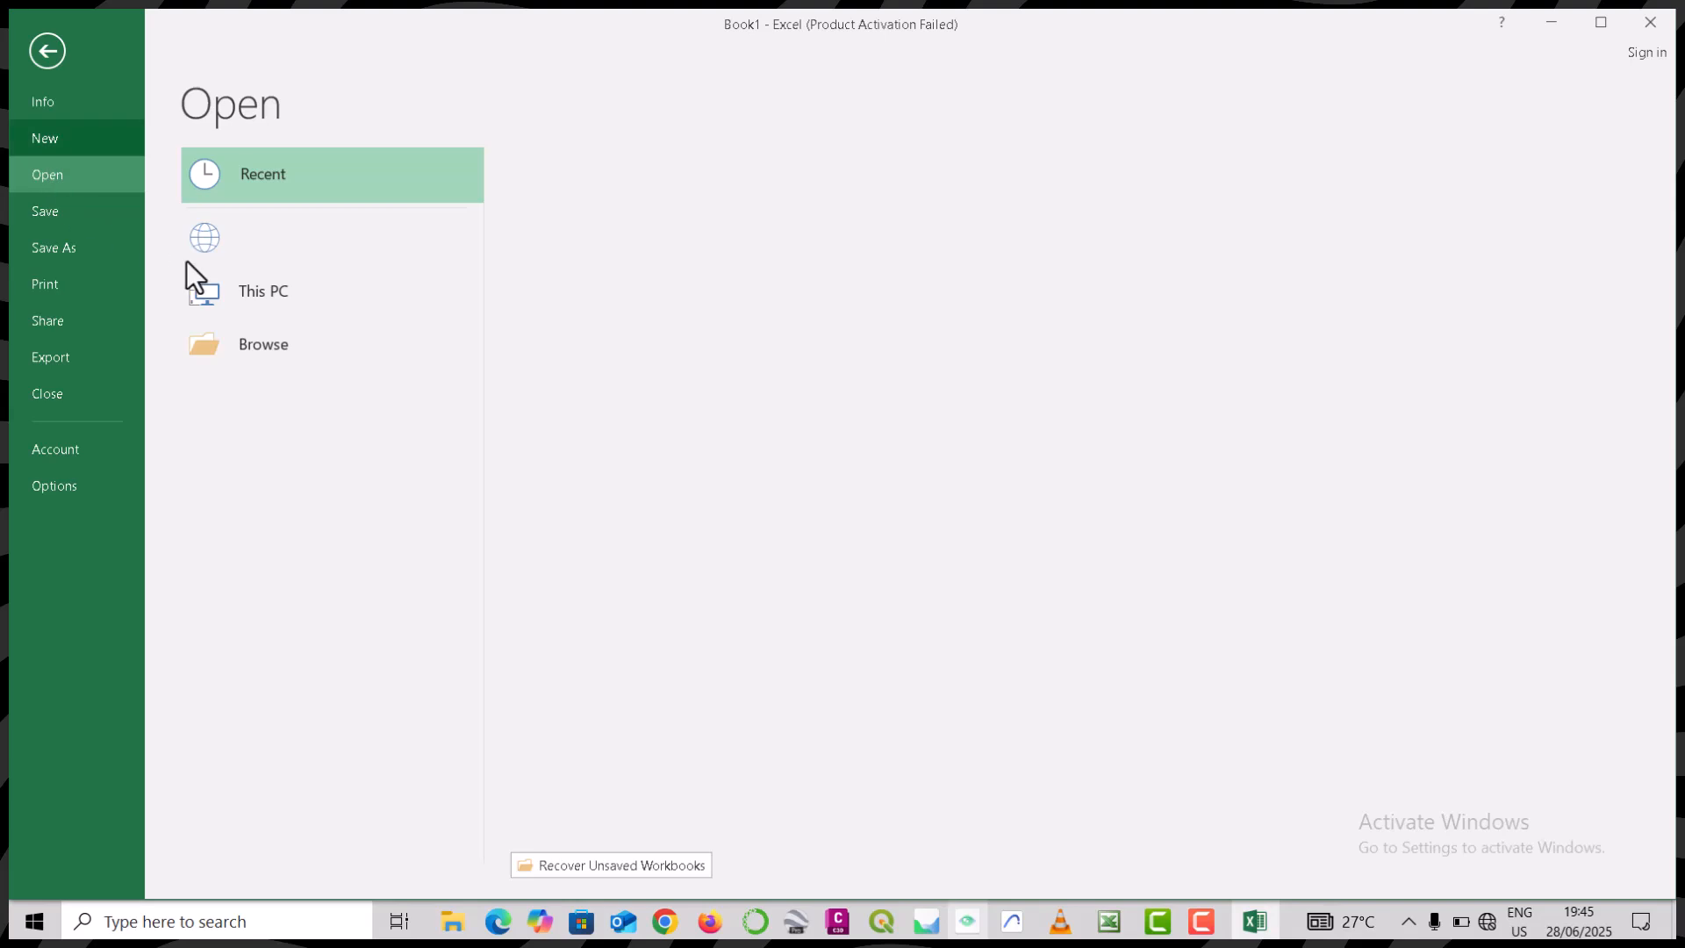
{"action": "left_click", "coordinate": [314, 403]}
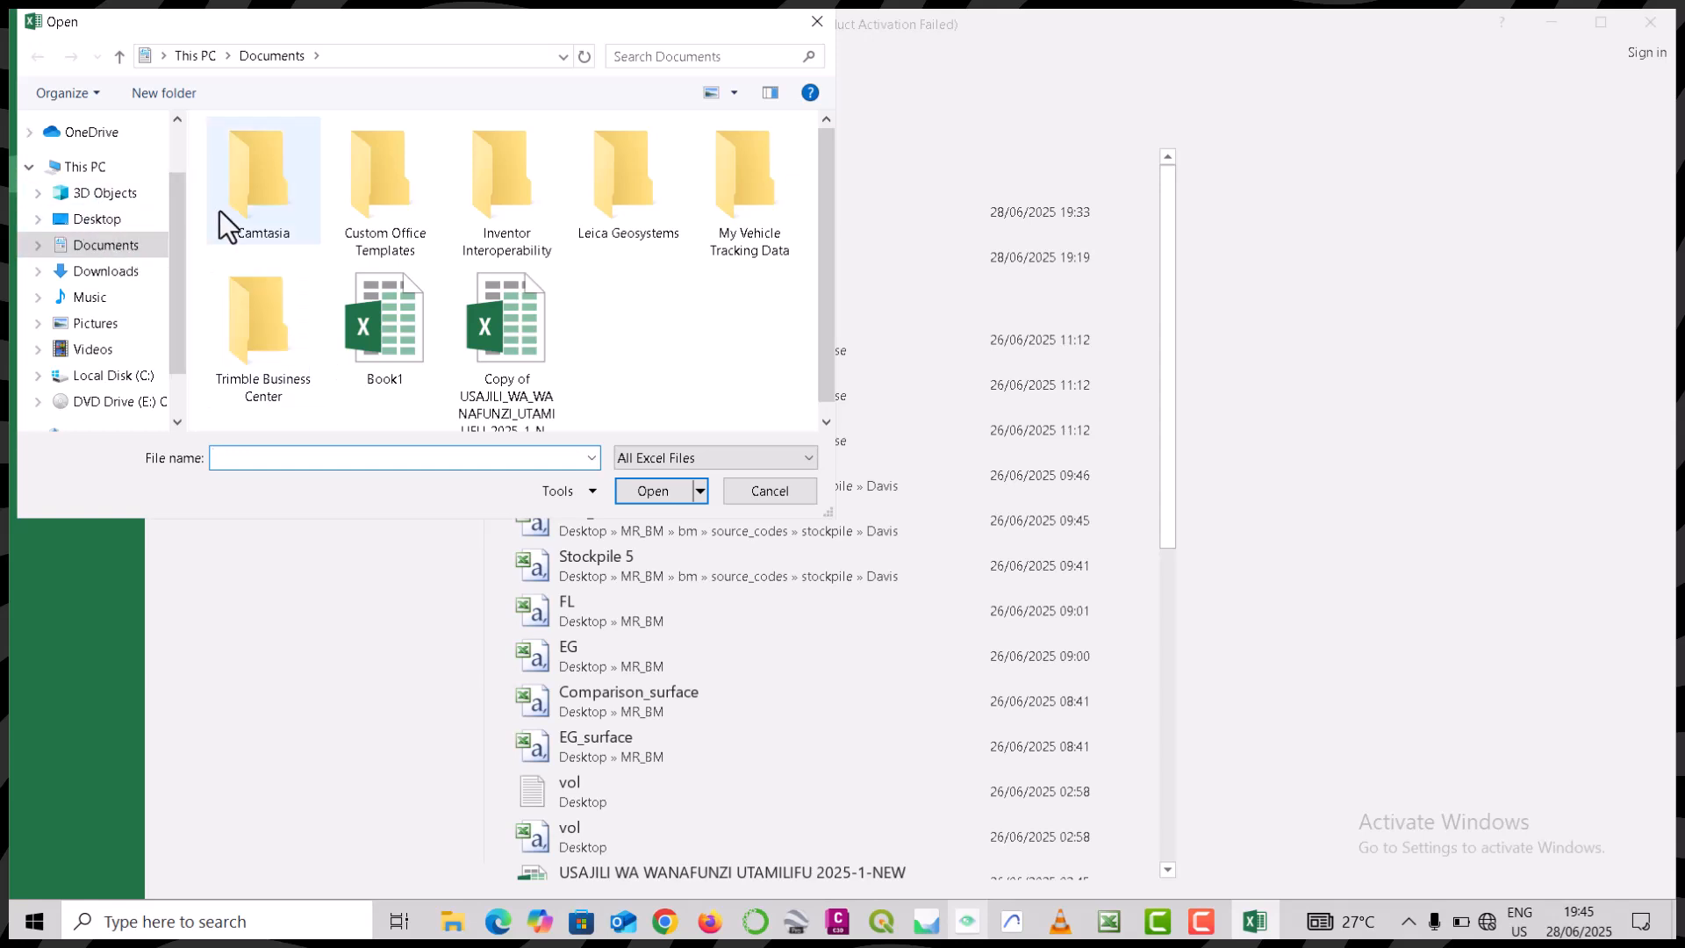
{"action": "left_click", "coordinate": [104, 219]}
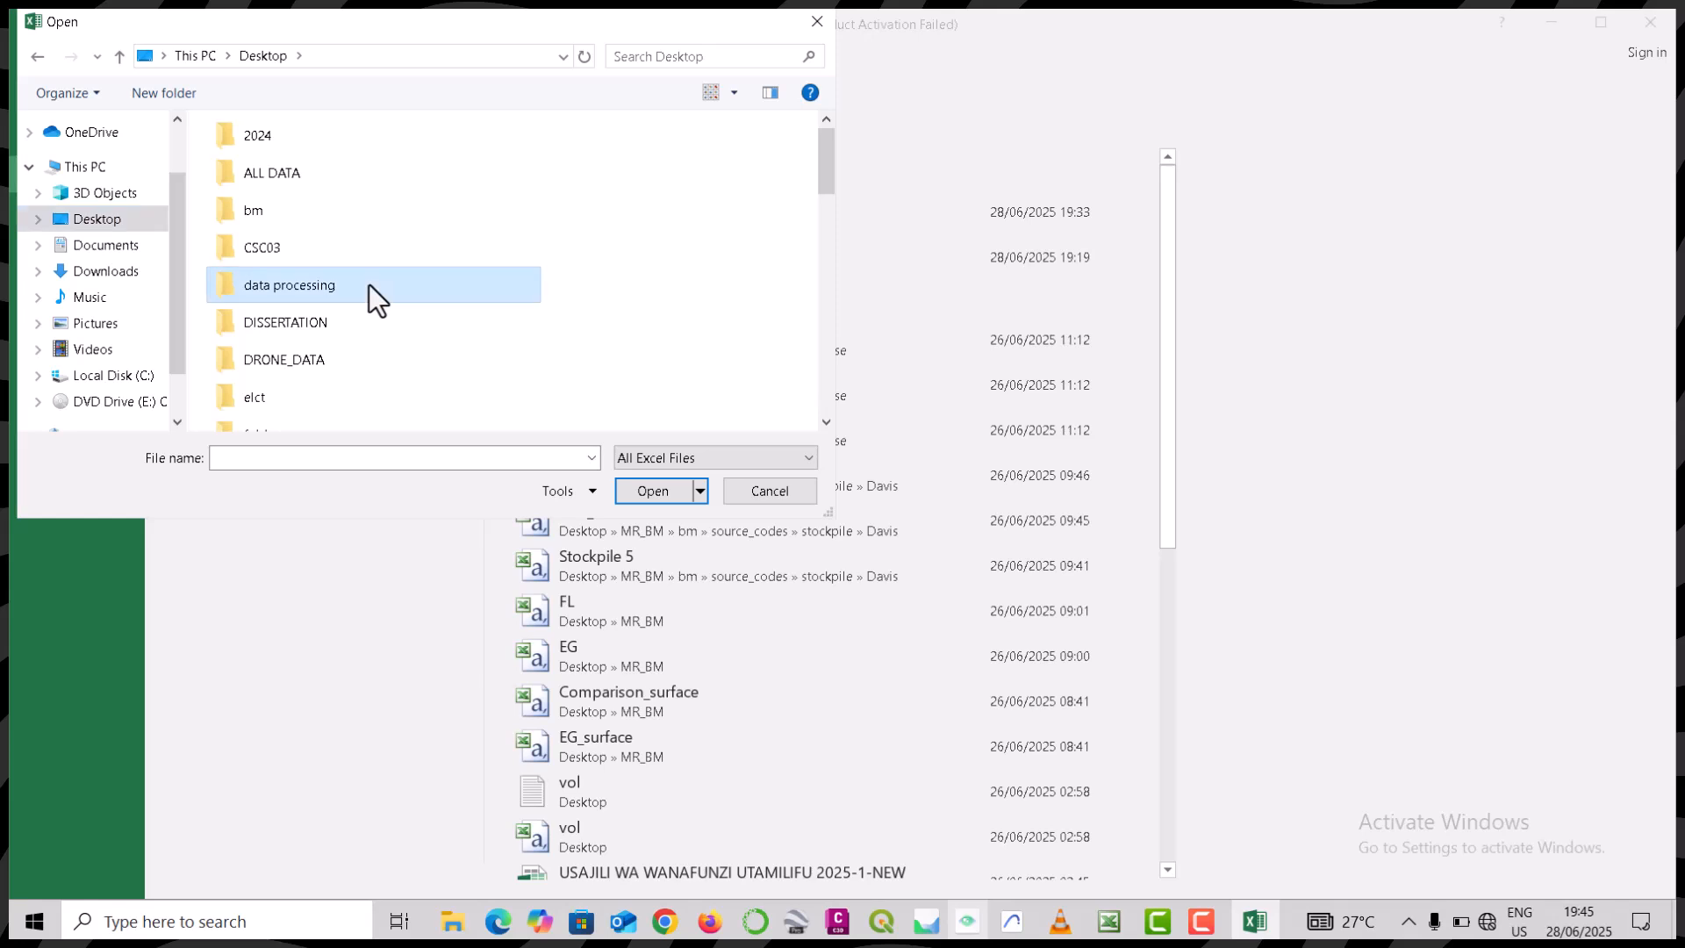
{"action": "scroll", "coordinate": [368, 286], "scroll_direction": "down", "scroll_amount": 10}
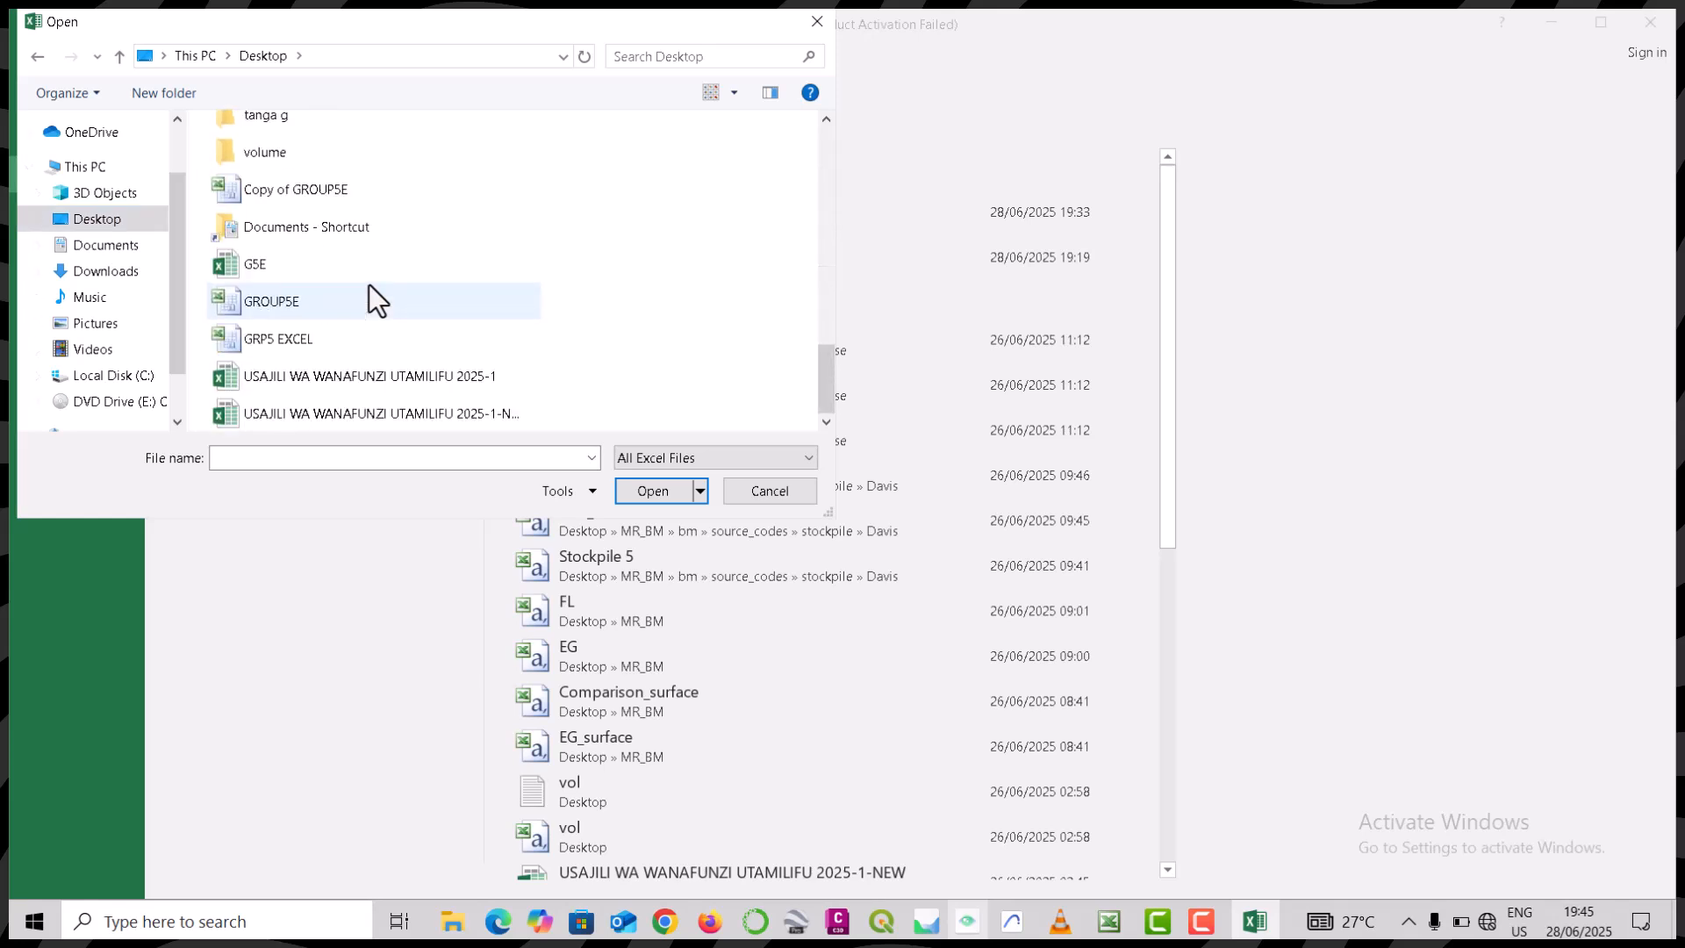
{"action": "left_click", "coordinate": [397, 153]}
{"action": "double_click", "coordinate": [396, 152]}
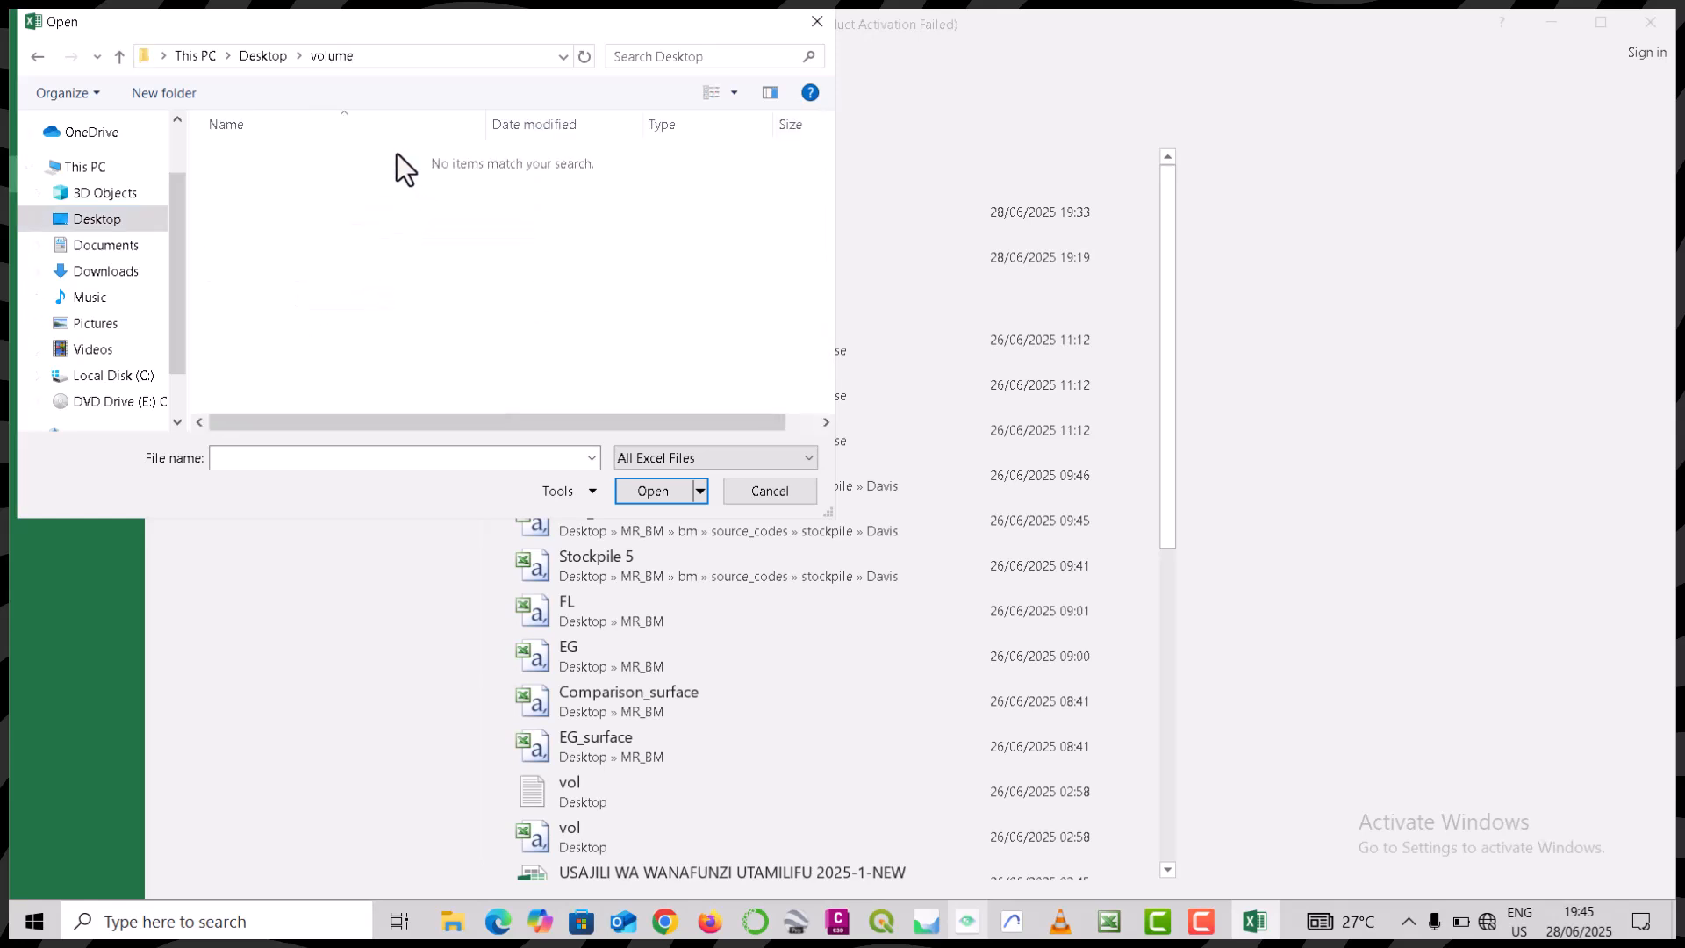
{"action": "left_click", "coordinate": [692, 465]}
{"action": "left_click", "coordinate": [666, 479]}
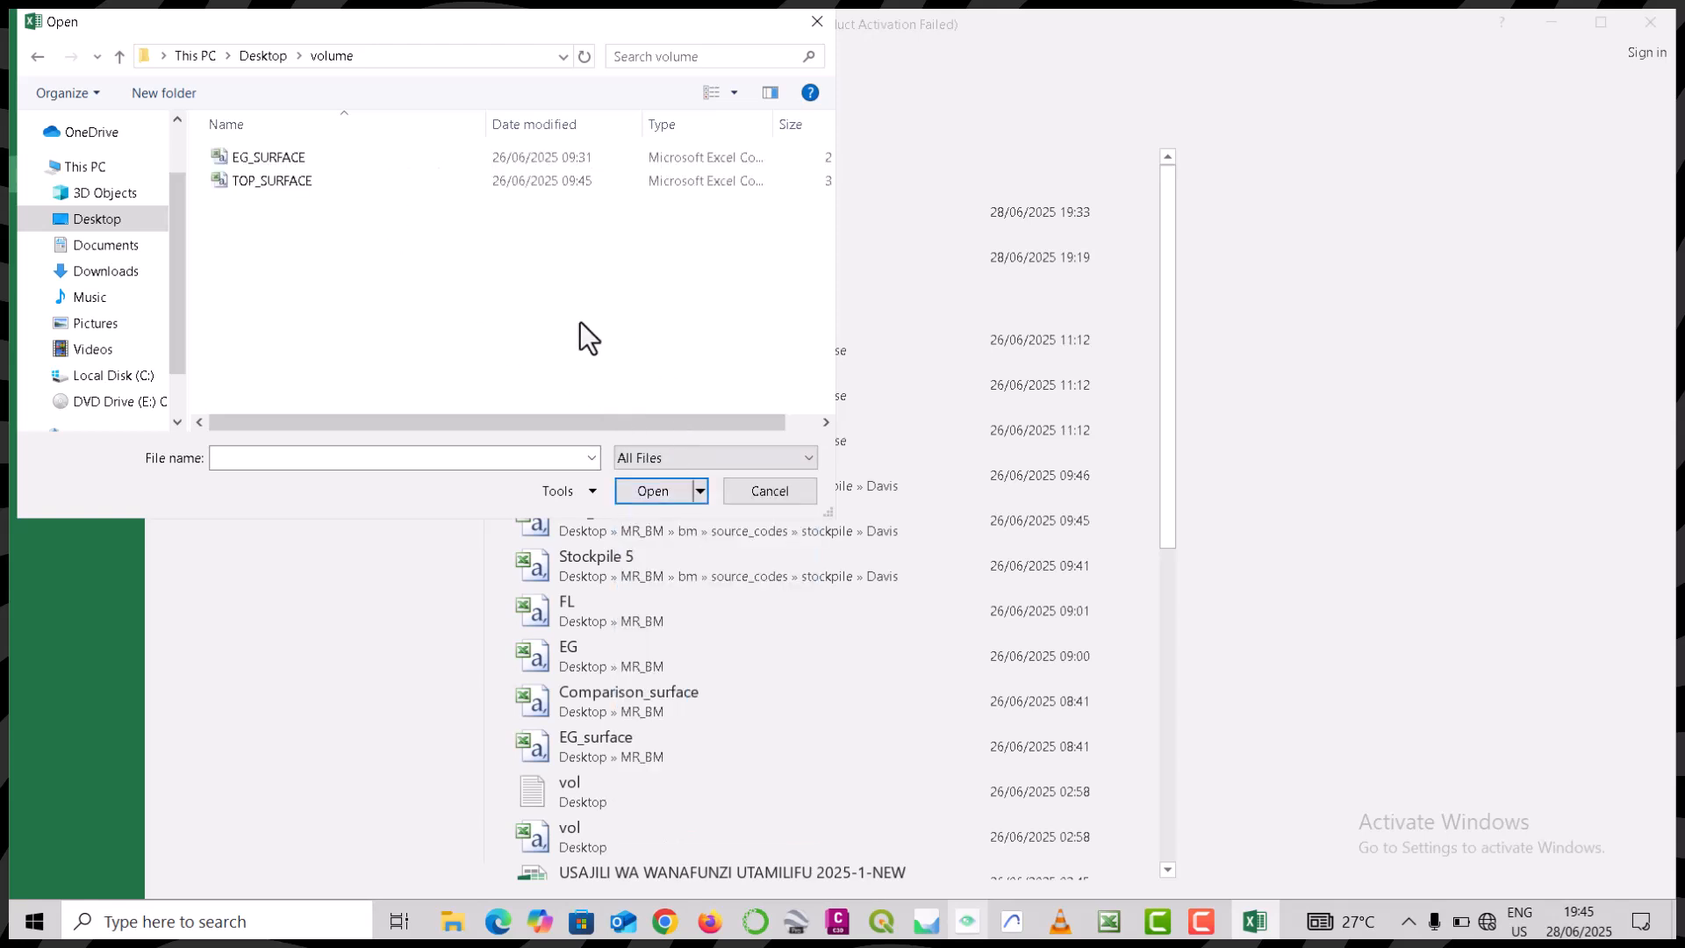
{"action": "left_click", "coordinate": [346, 161]}
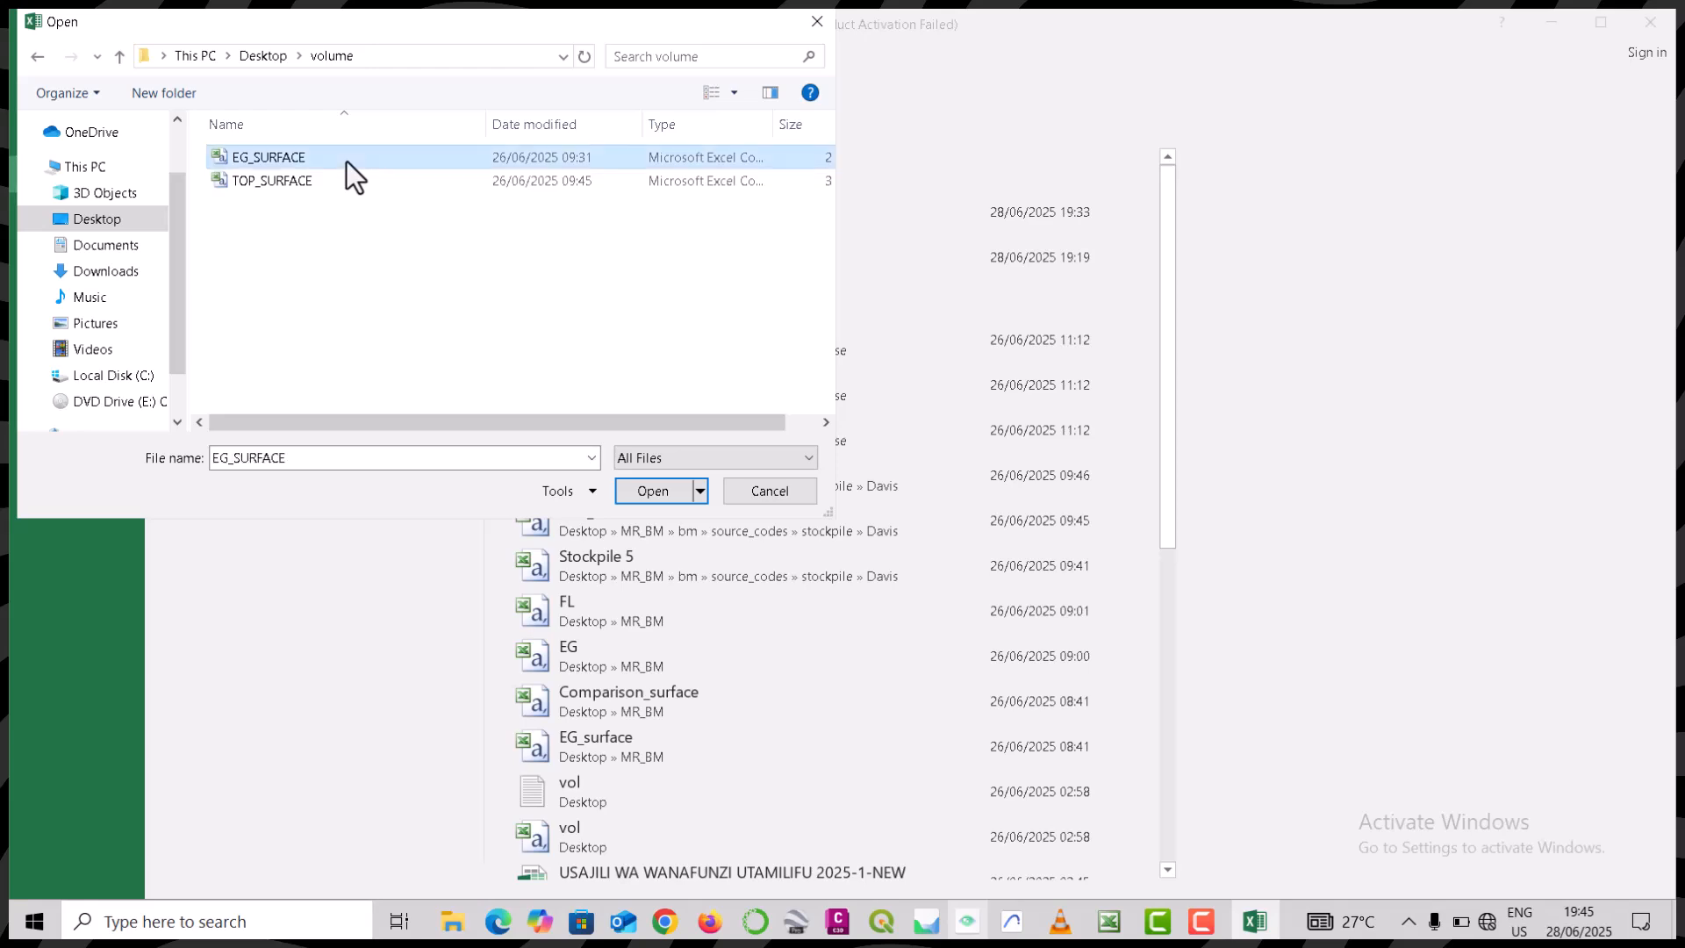
{"action": "left_click", "coordinate": [655, 499]}
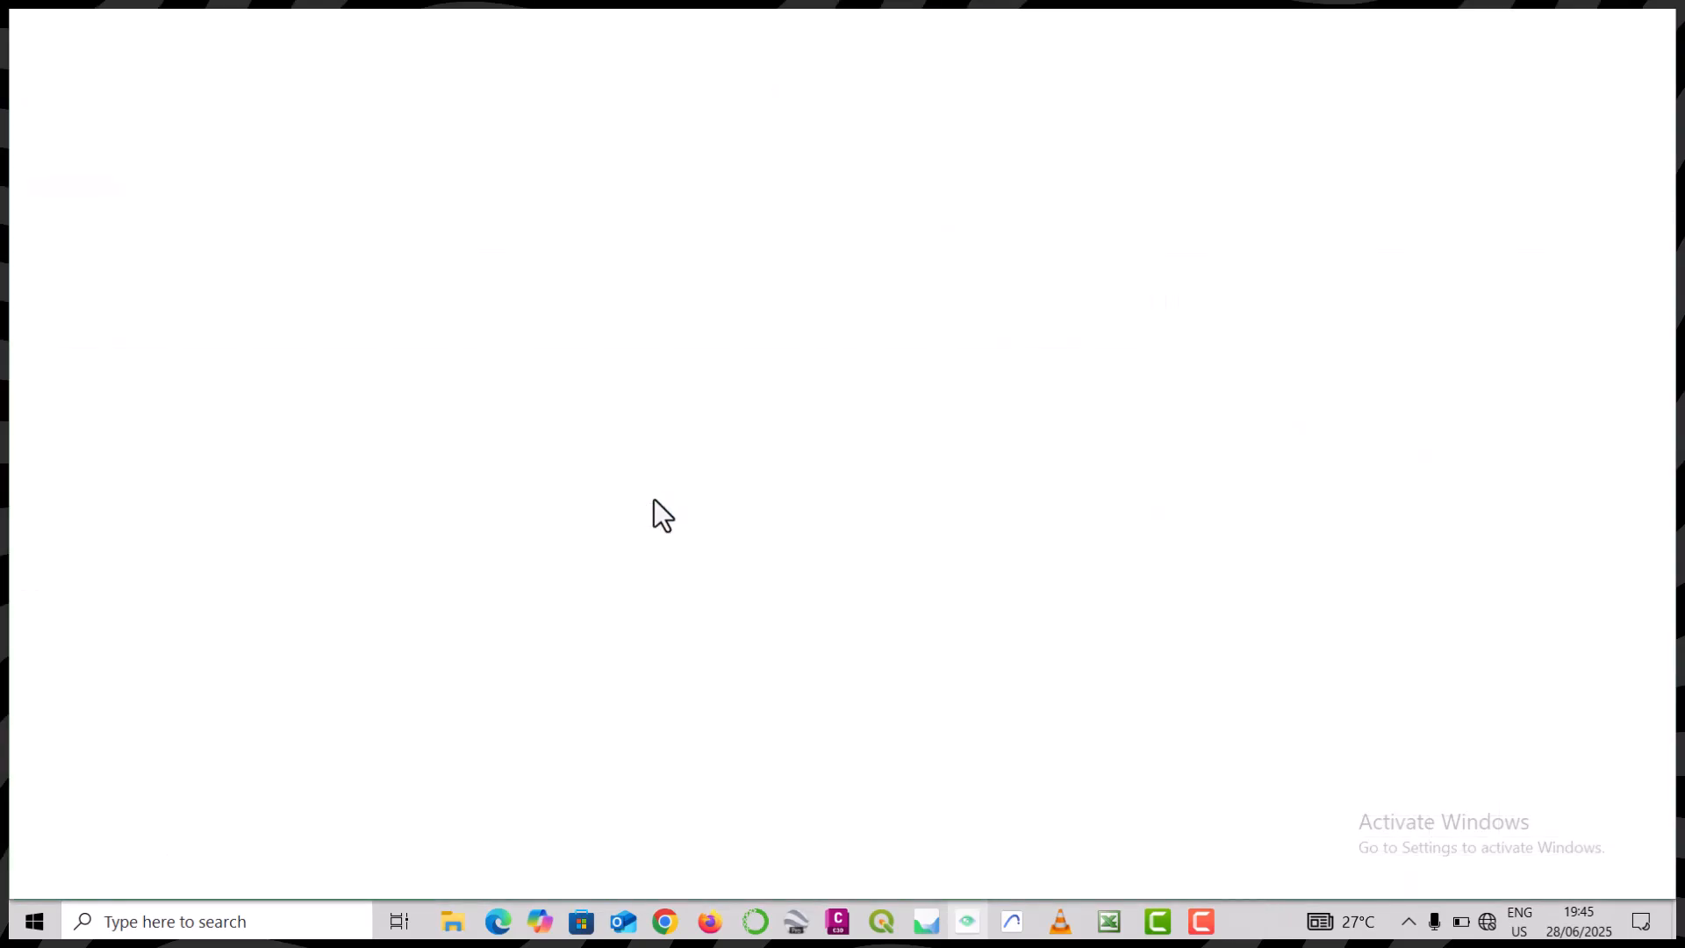
- Enlarge the EG_SURFACE sheet to 110% and delete its header row containing x, y and z
{"action": "scroll", "coordinate": [359, 413], "scroll_direction": "up", "scroll_amount": 1, "text": "ctrl"}
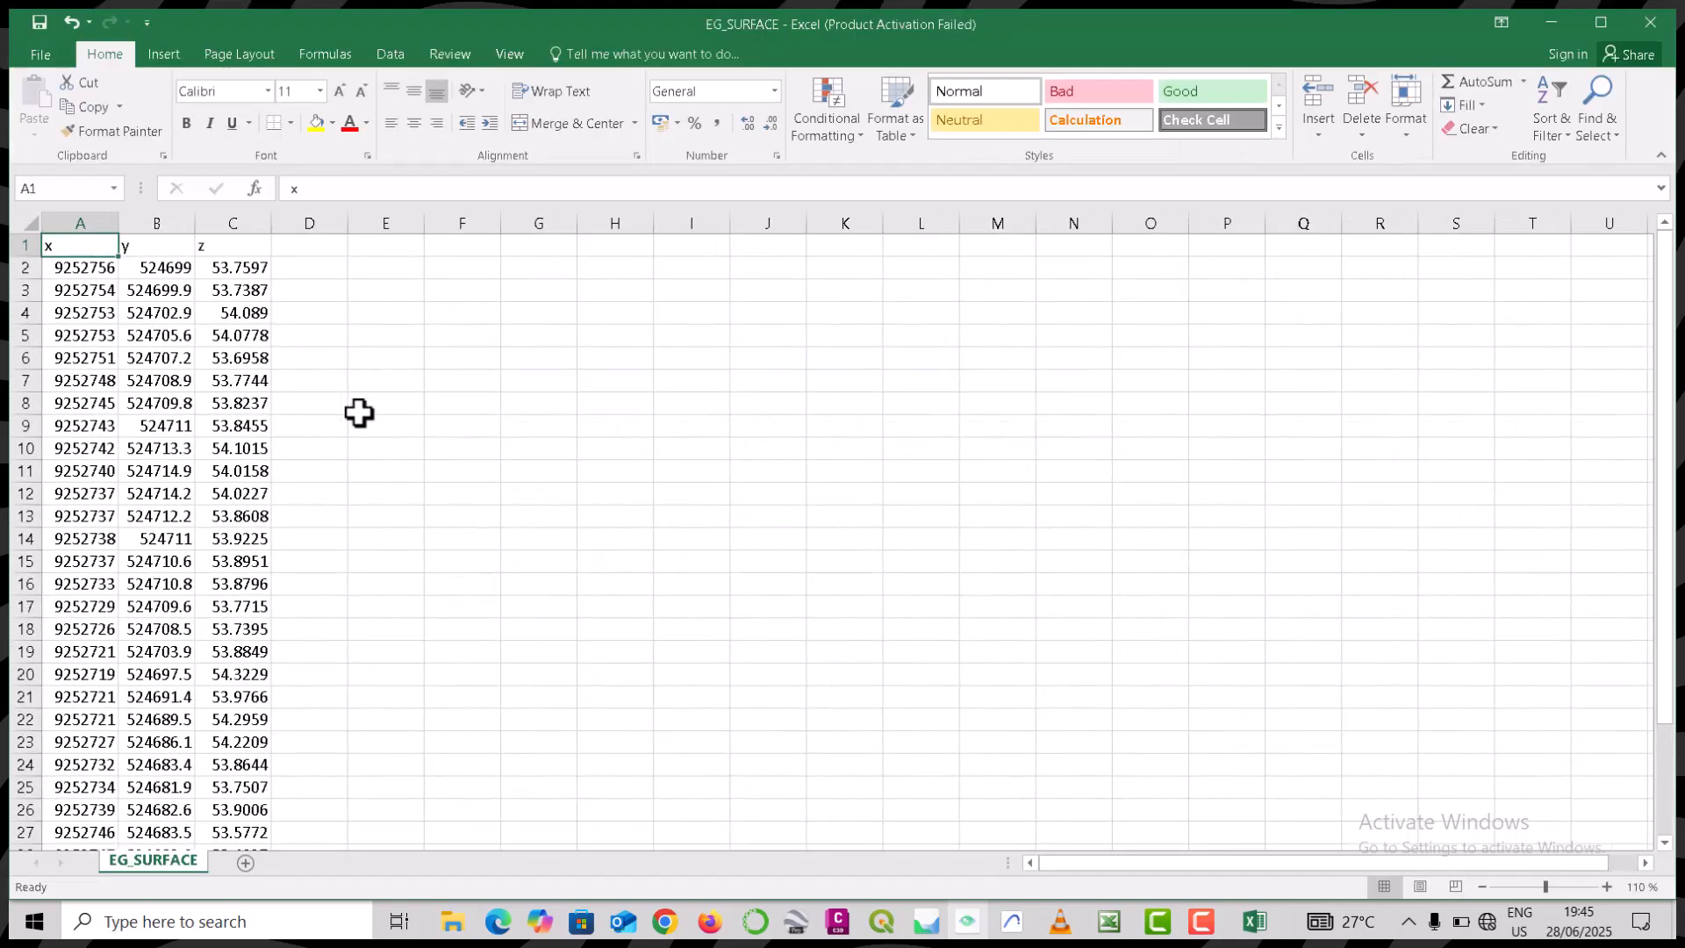
{"action": "left_click", "coordinate": [16, 248]}
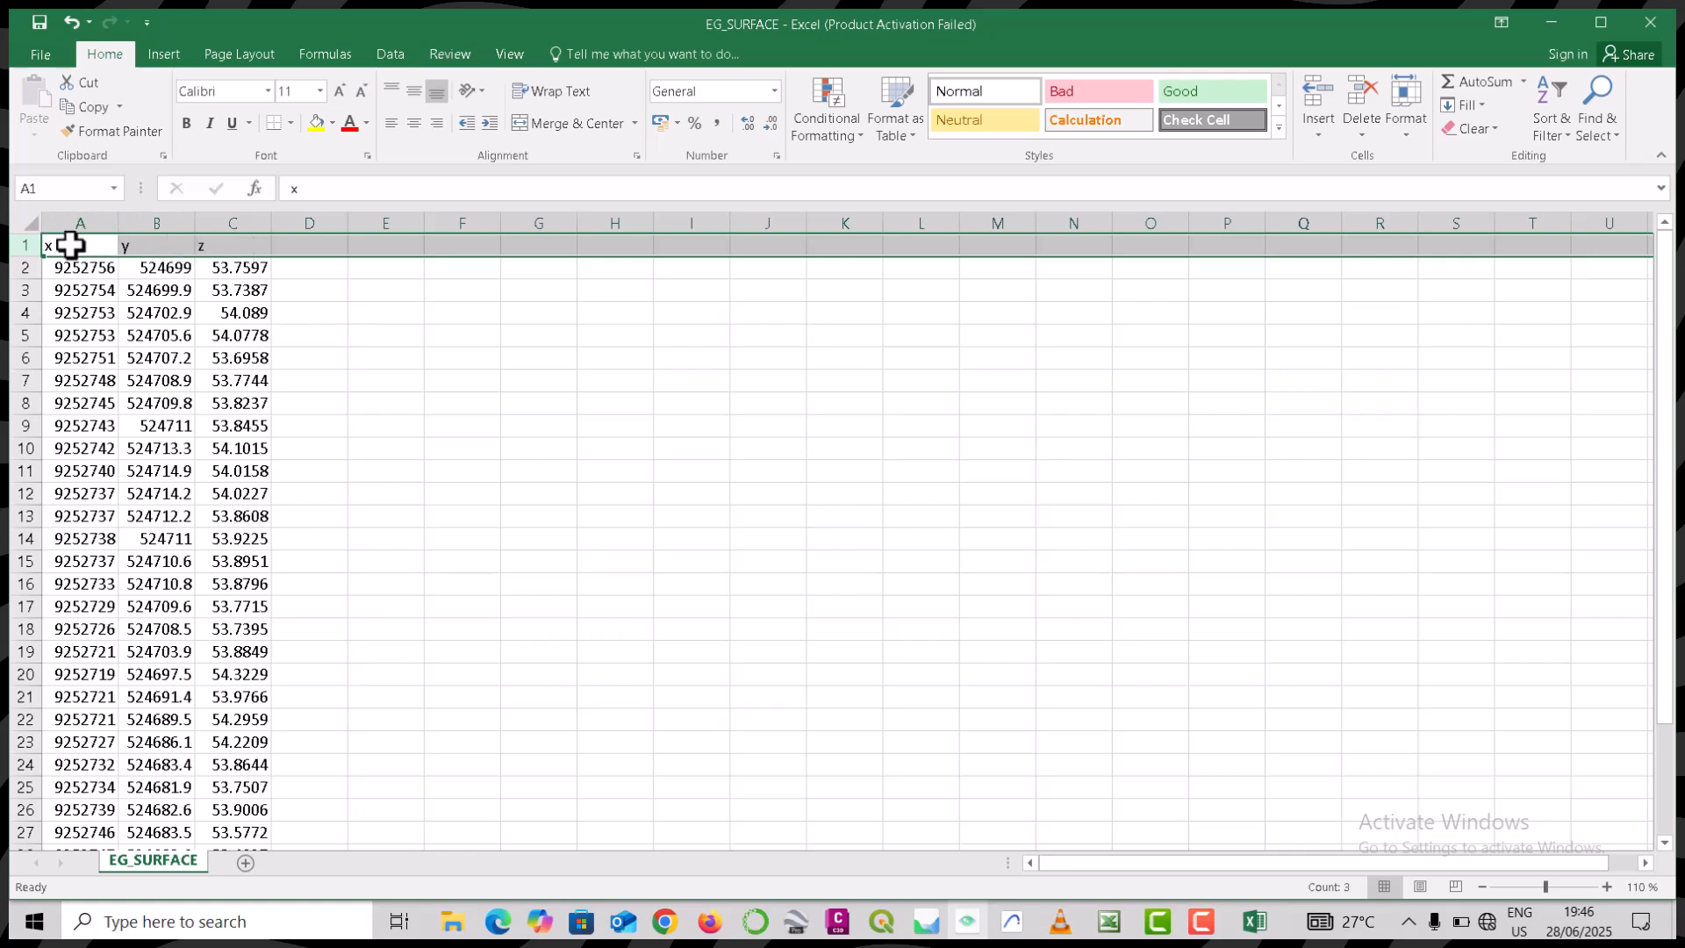
{"action": "left_click", "coordinate": [165, 245]}
{"action": "left_click", "coordinate": [216, 249]}
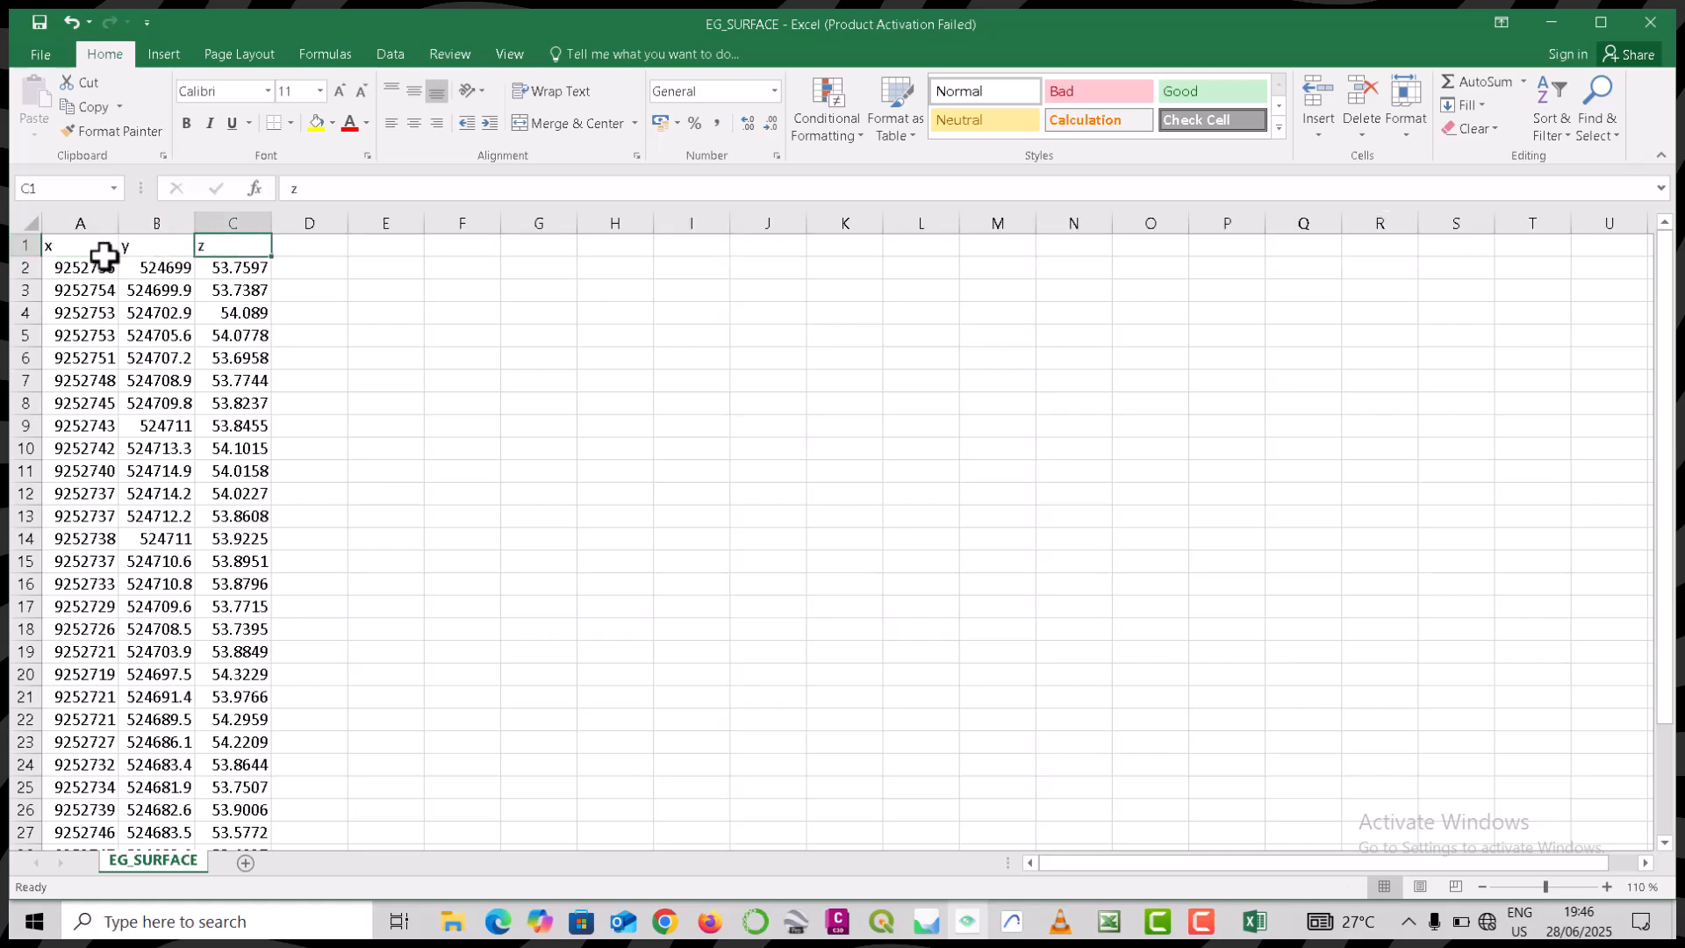
{"action": "left_click", "coordinate": [18, 249]}
{"action": "right_click", "coordinate": [28, 253]}
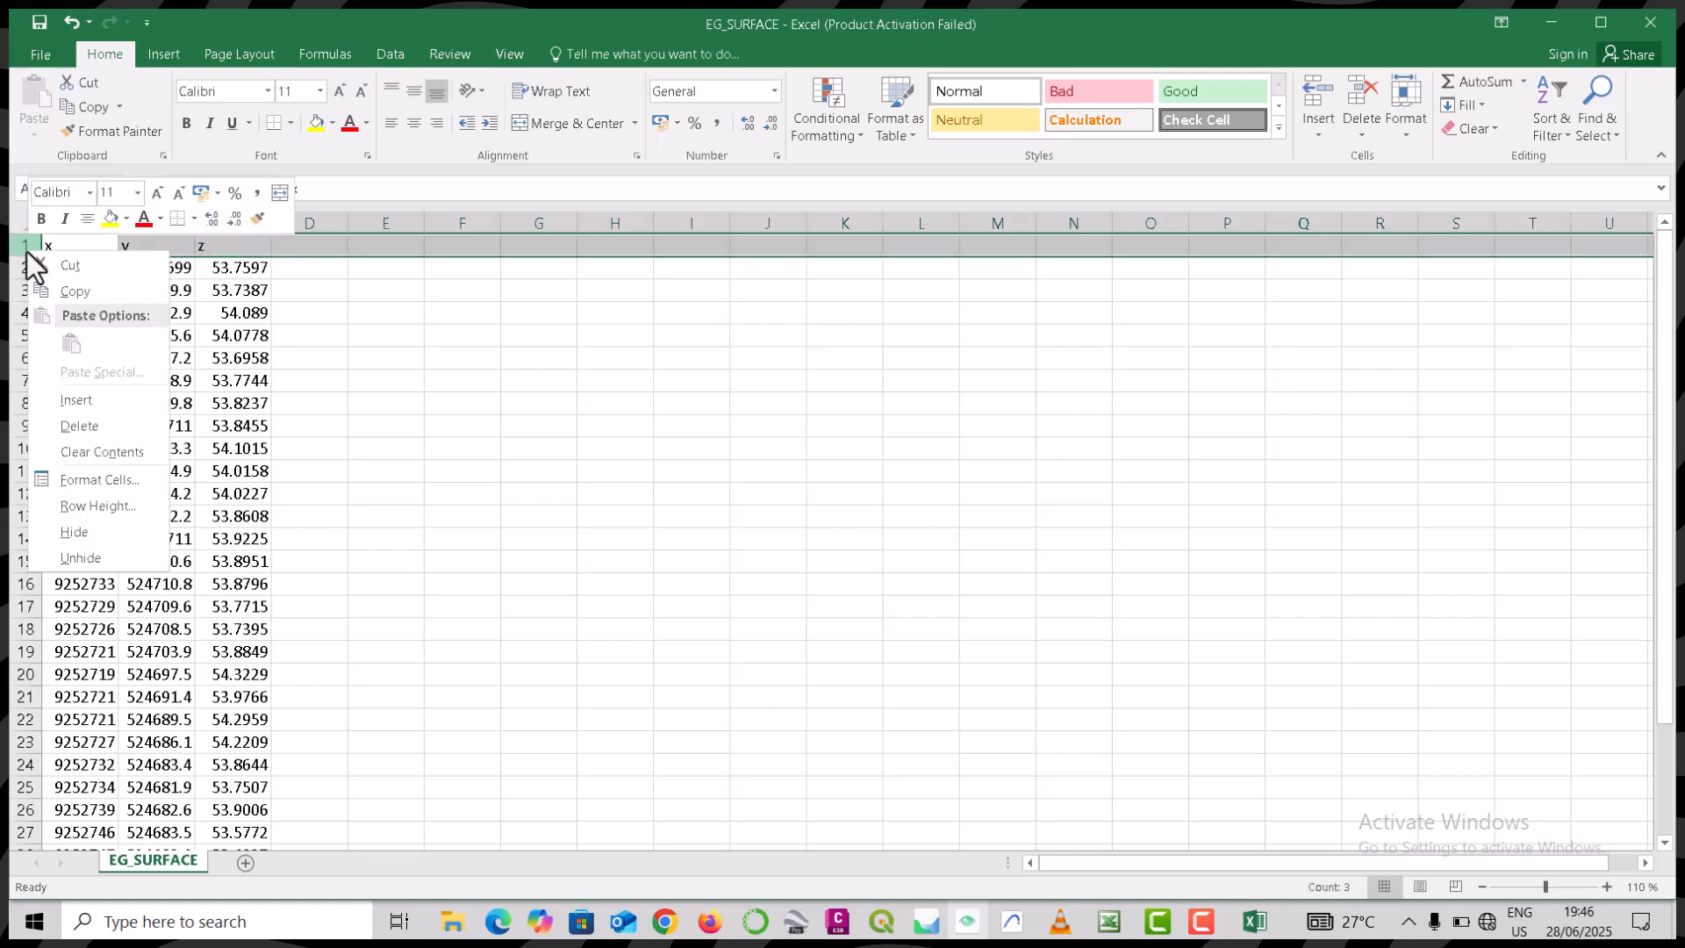
{"action": "left_click", "coordinate": [107, 430]}
- Save EG_SURFACE keeping the CSV format, and close it without saving again
{"action": "left_click", "coordinate": [395, 496]}
{"action": "key", "text": "ctrl+s"}
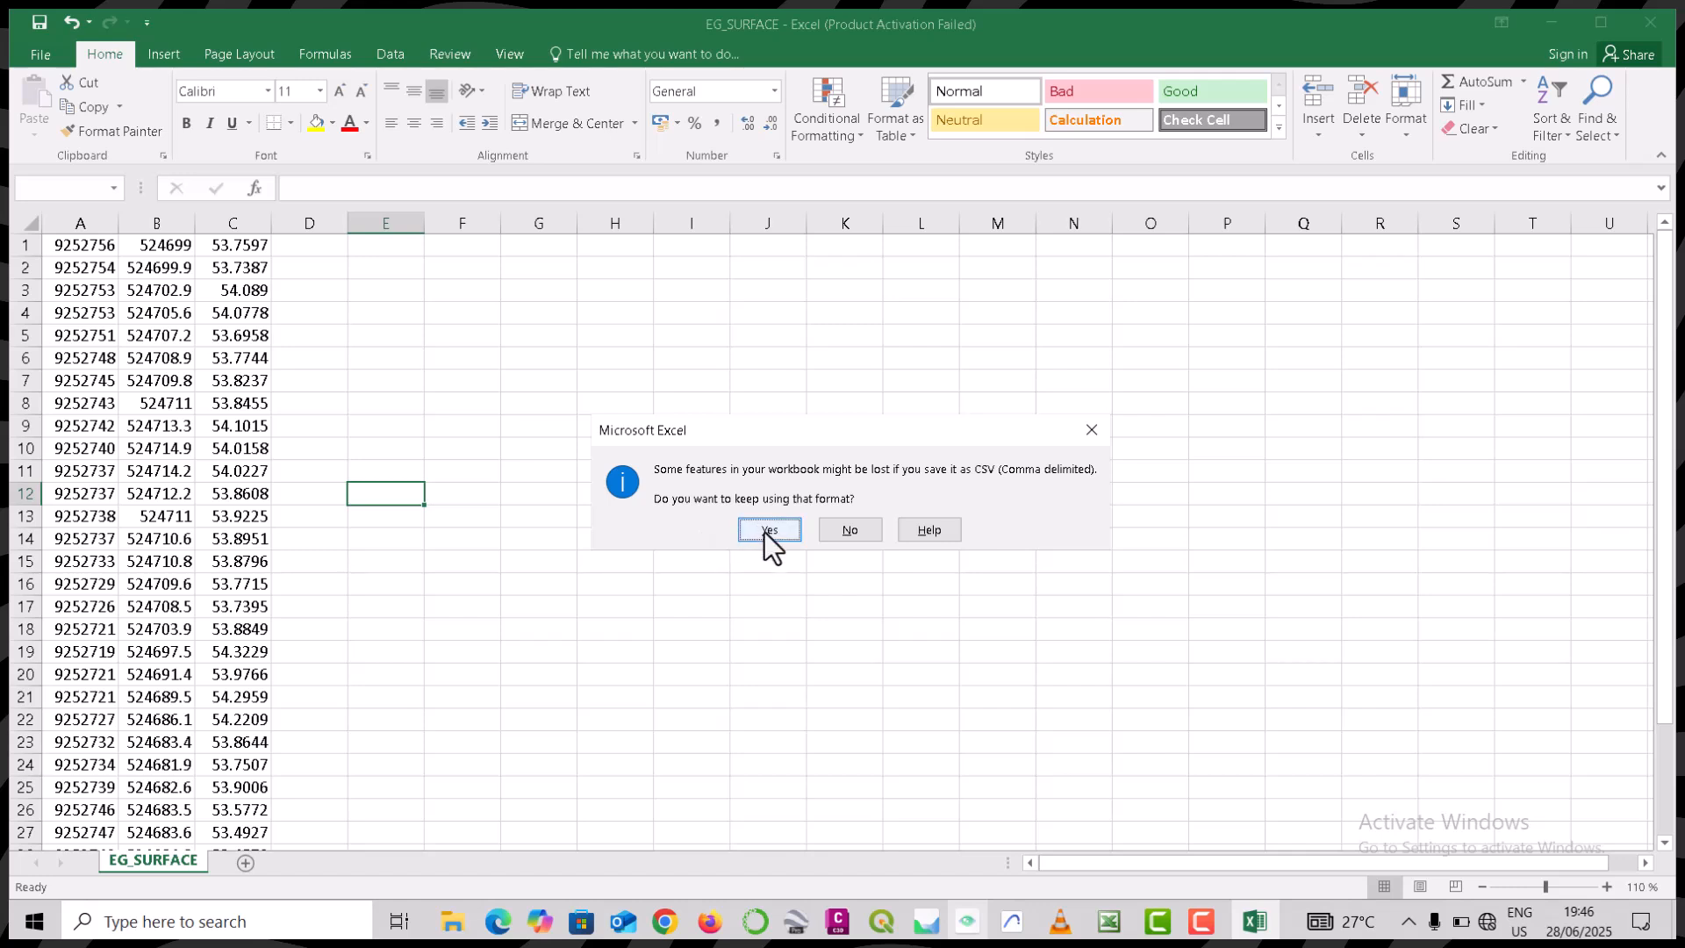
{"action": "left_click", "coordinate": [765, 532]}
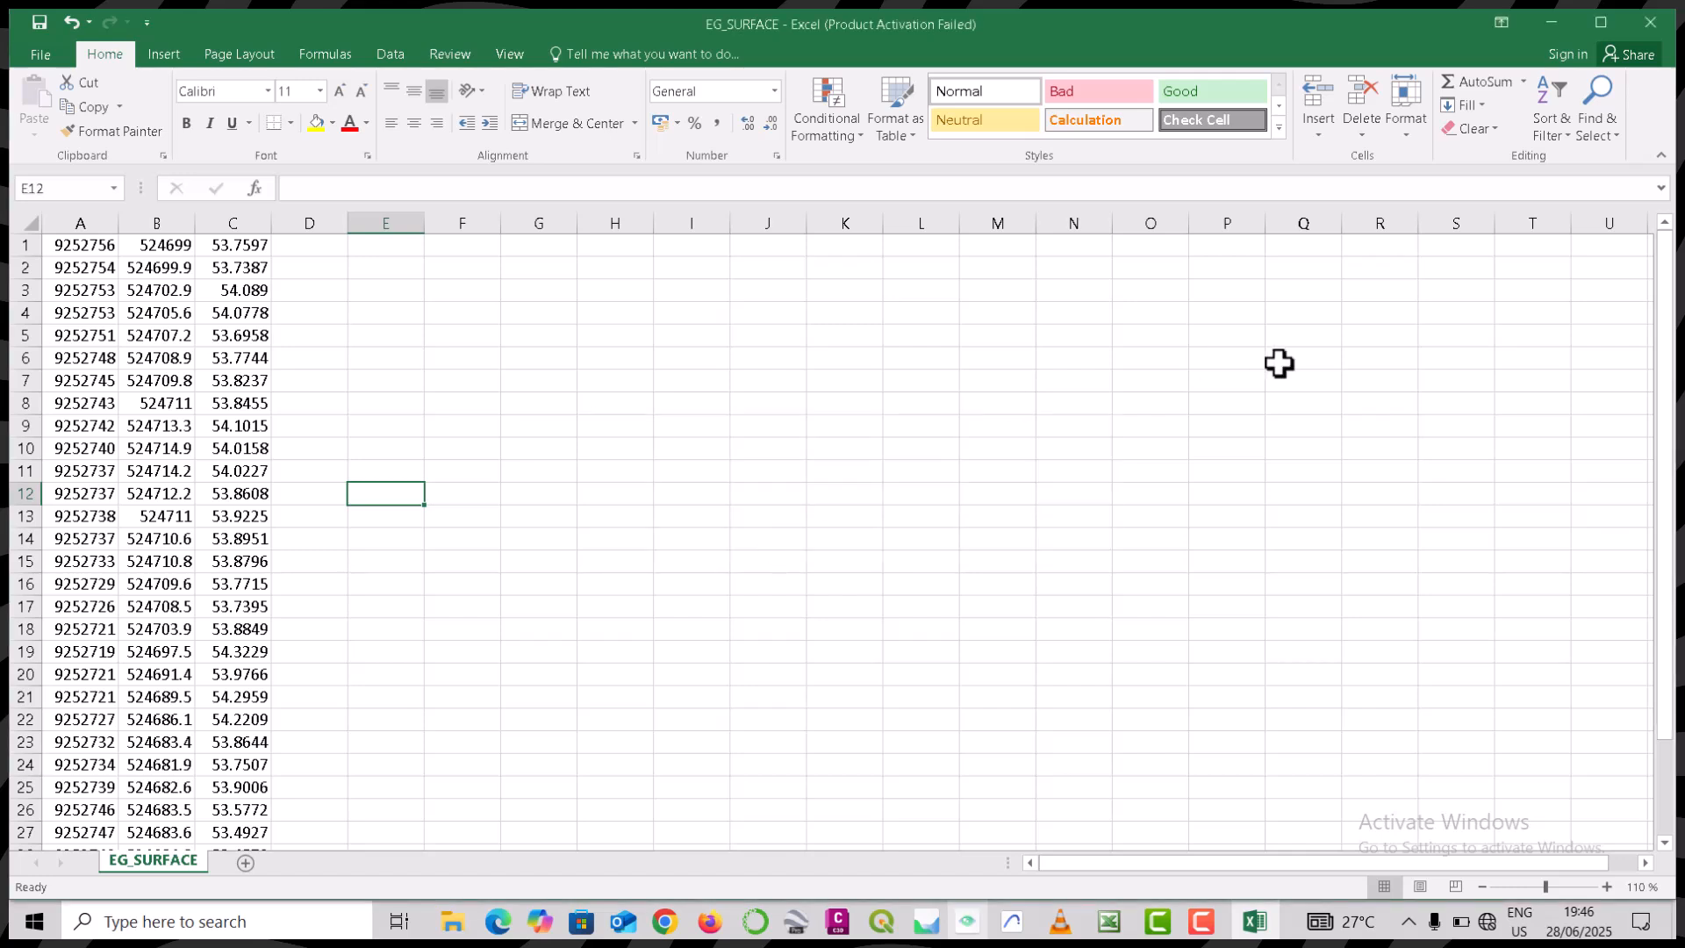
{"action": "left_click", "coordinate": [1652, 19]}
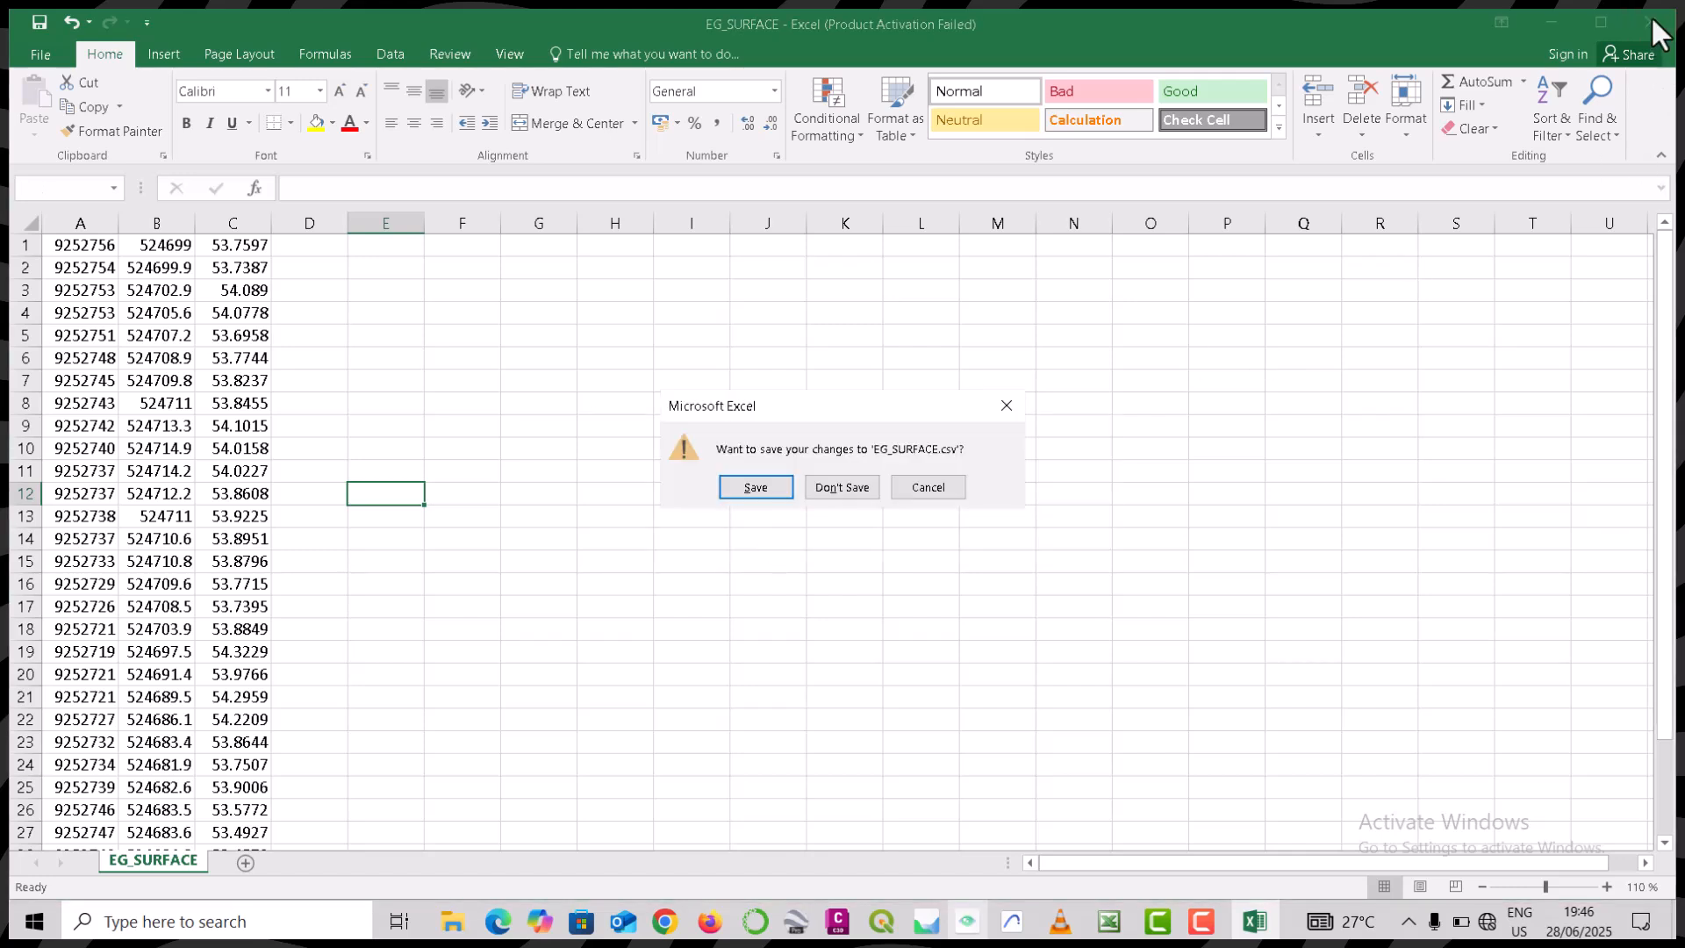
{"action": "left_click", "coordinate": [844, 486]}
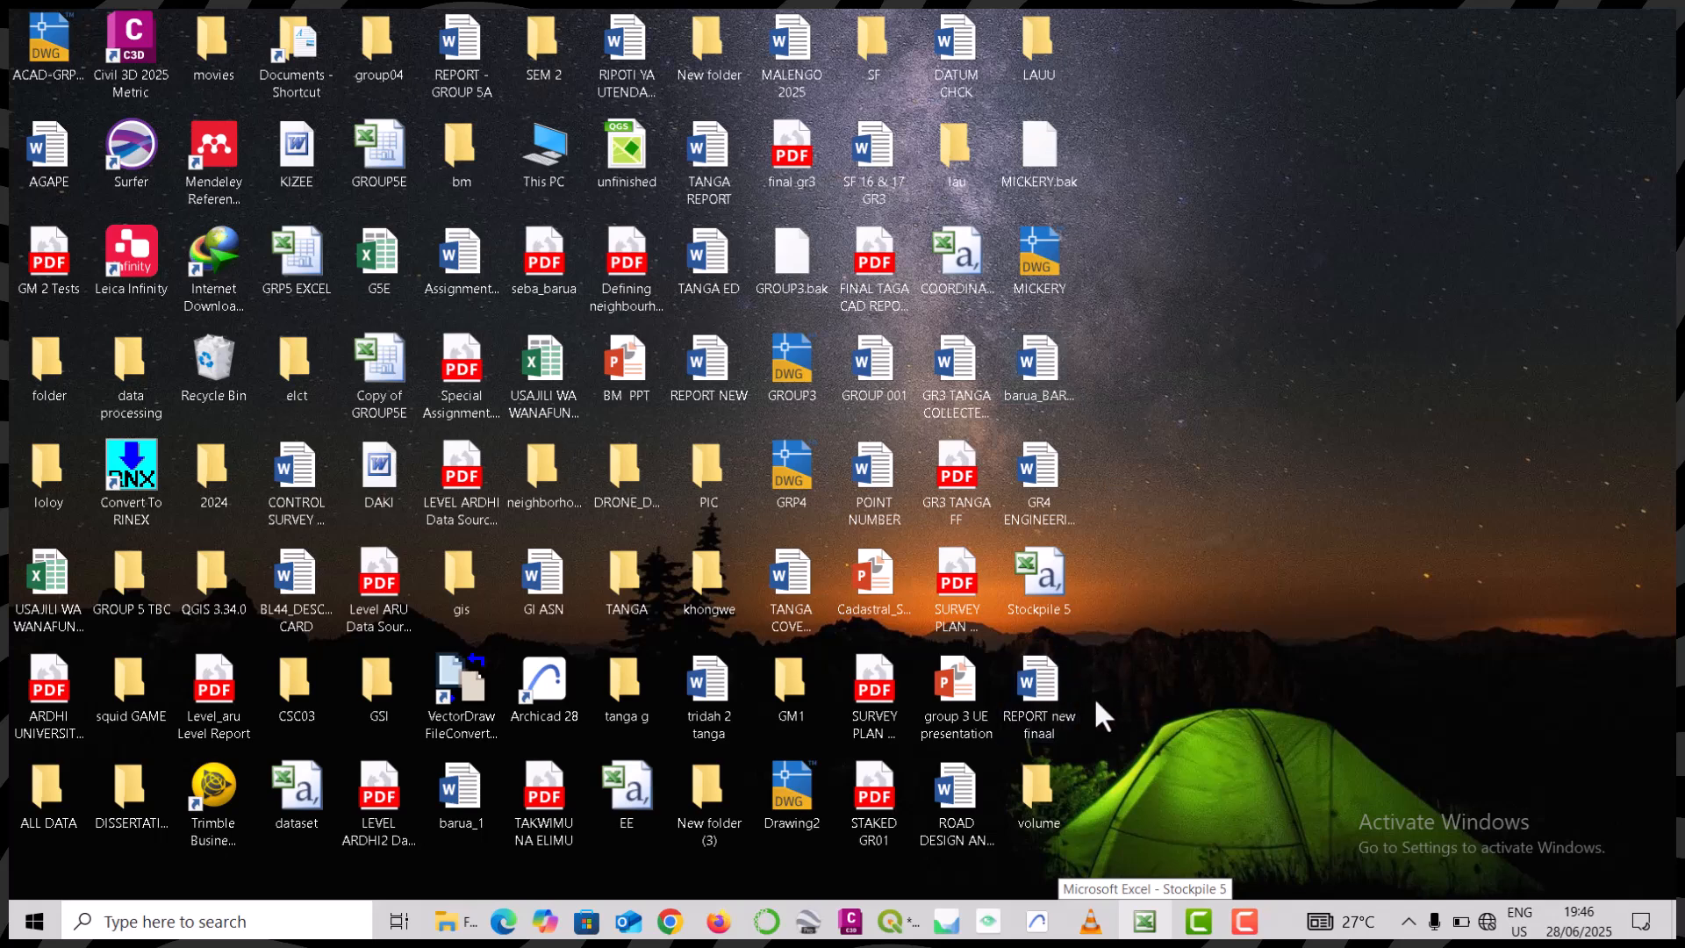
- Open TOP_SURFACE from the desktop's volume folder and delete its header row containing X, Y and Z
{"action": "double_click", "coordinate": [1035, 794]}
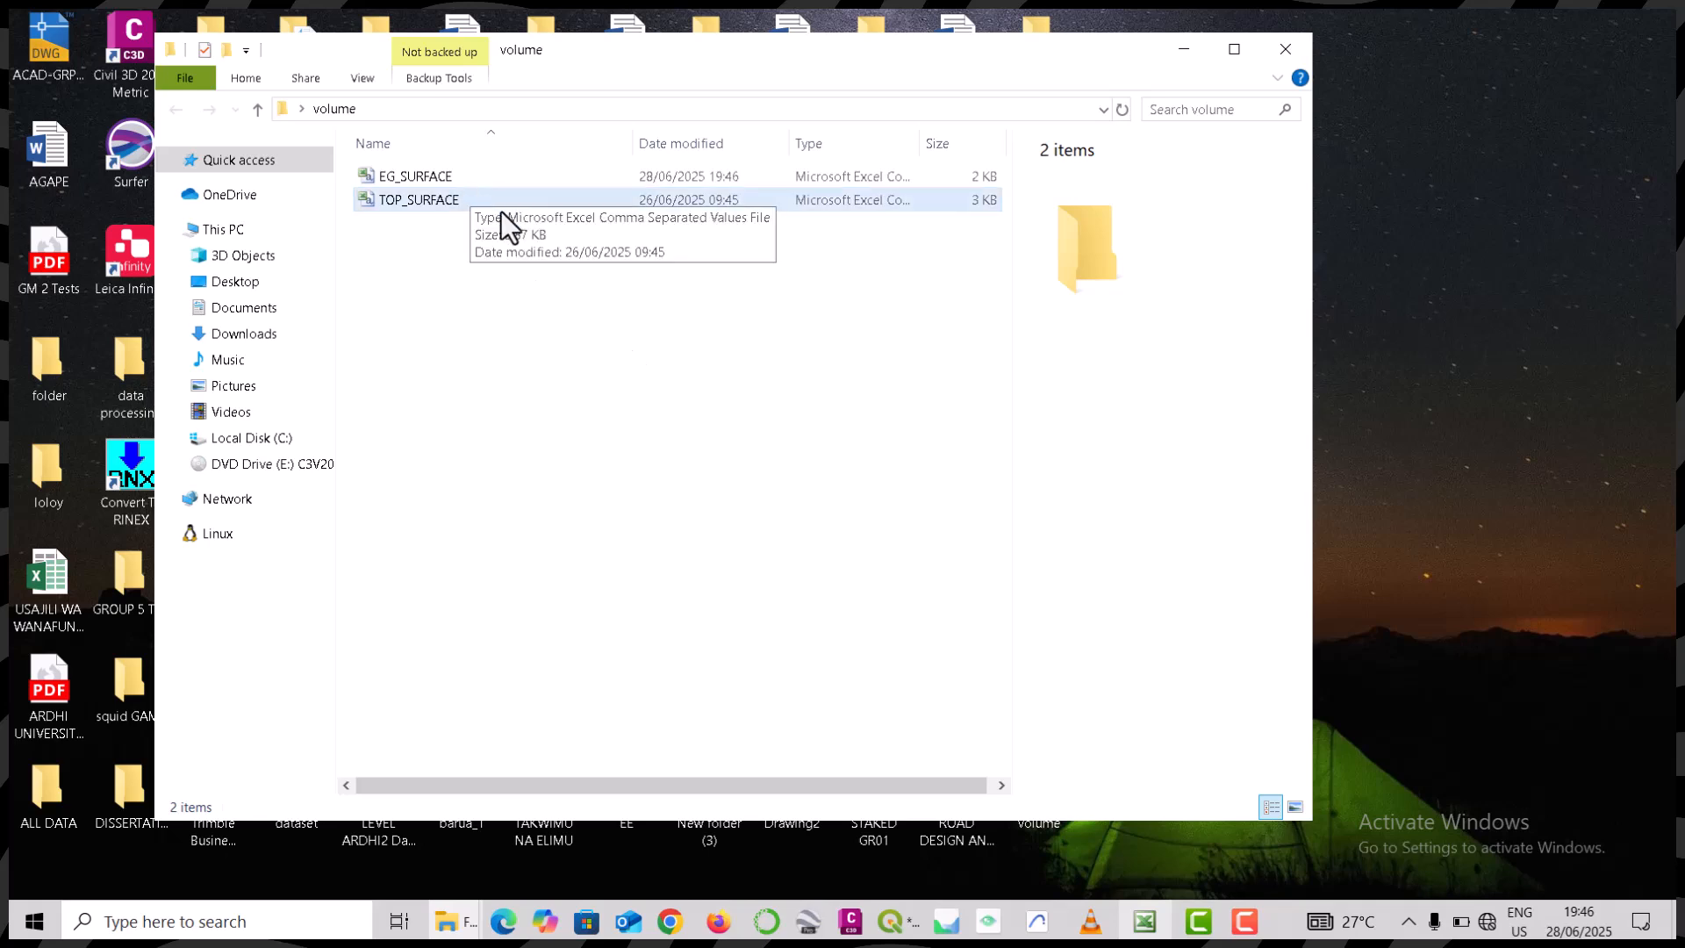
{"action": "double_click", "coordinate": [461, 195]}
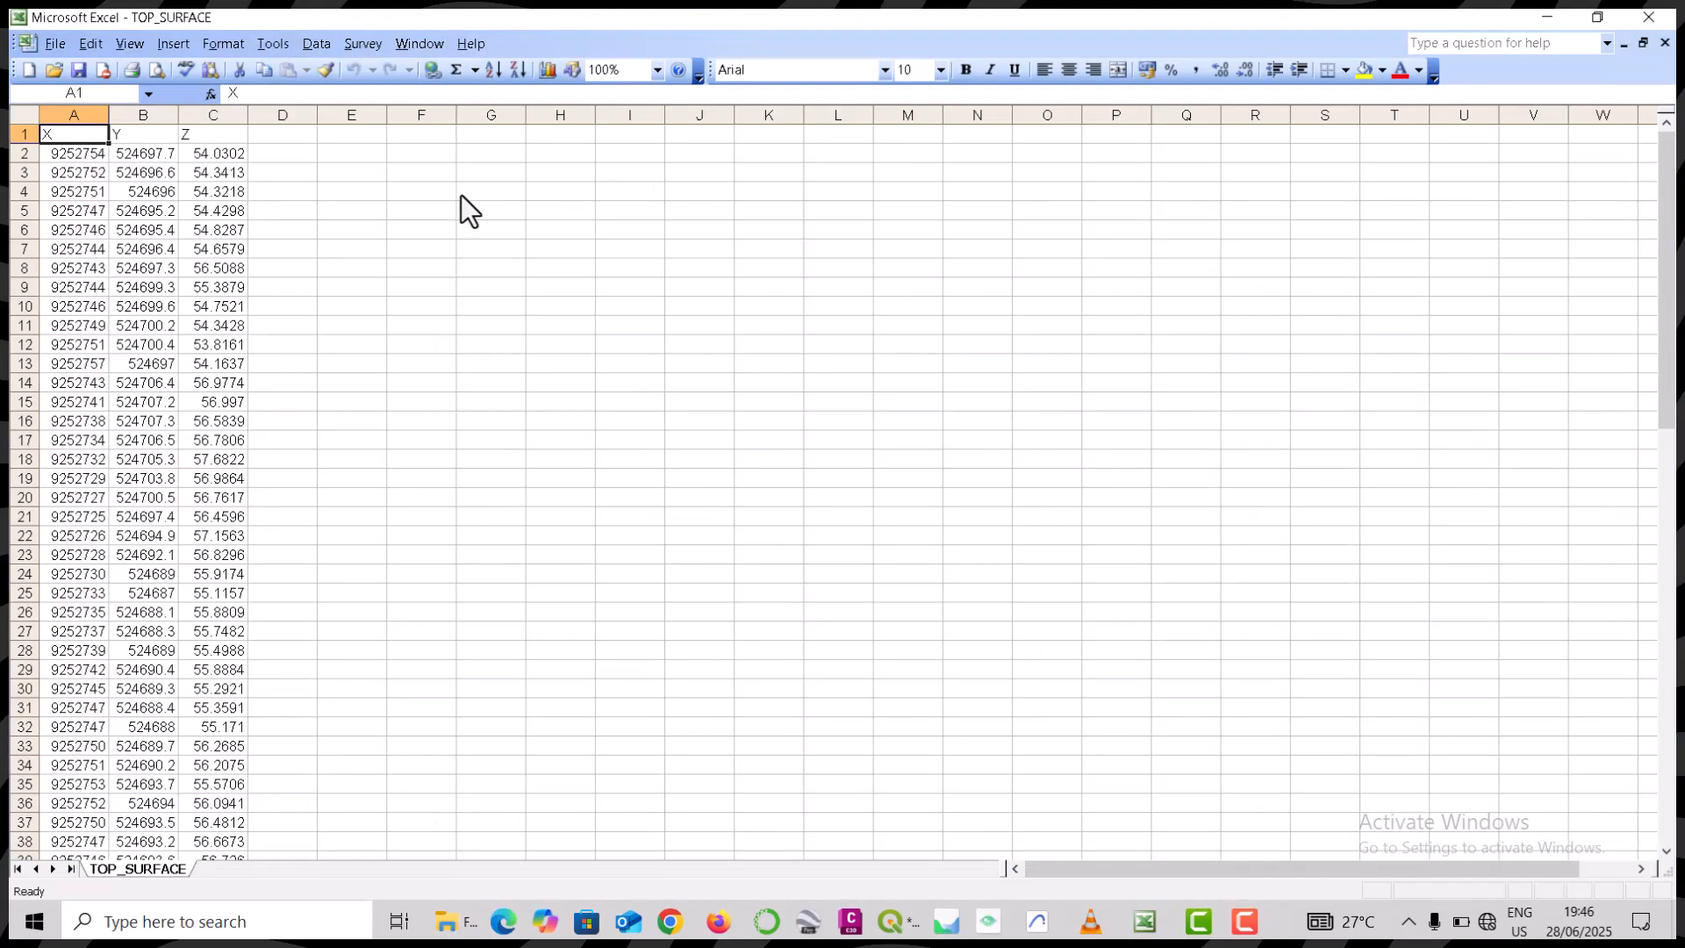
{"action": "left_click", "coordinate": [15, 134]}
{"action": "right_click", "coordinate": [15, 134]}
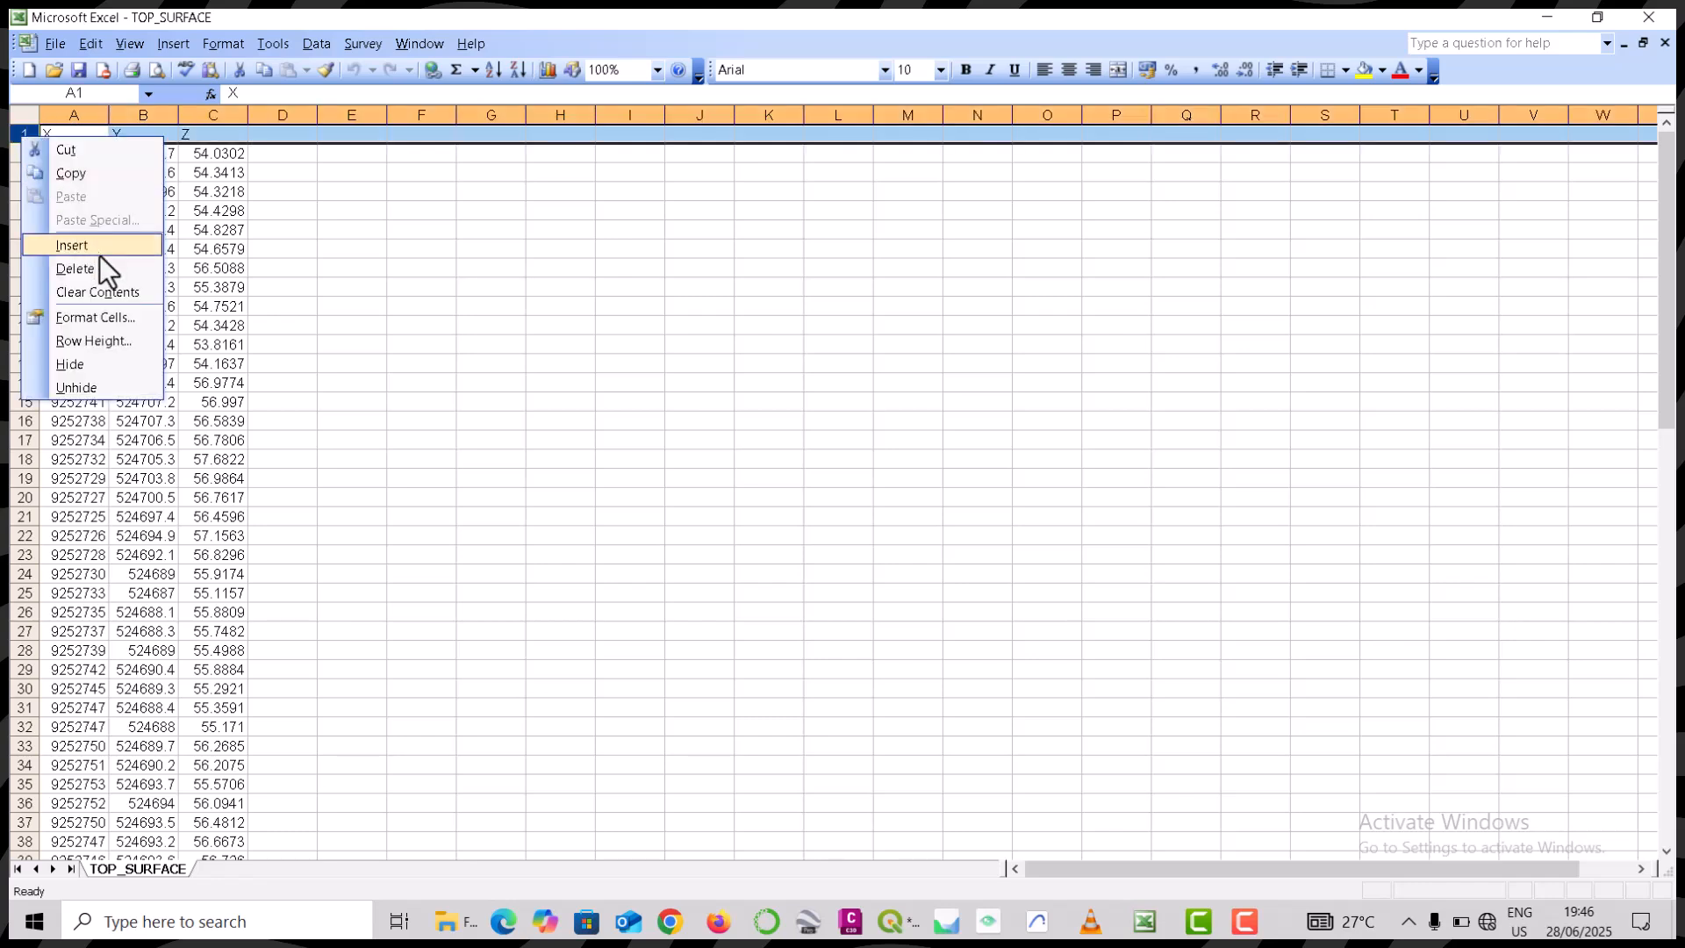
{"action": "left_click", "coordinate": [120, 268]}
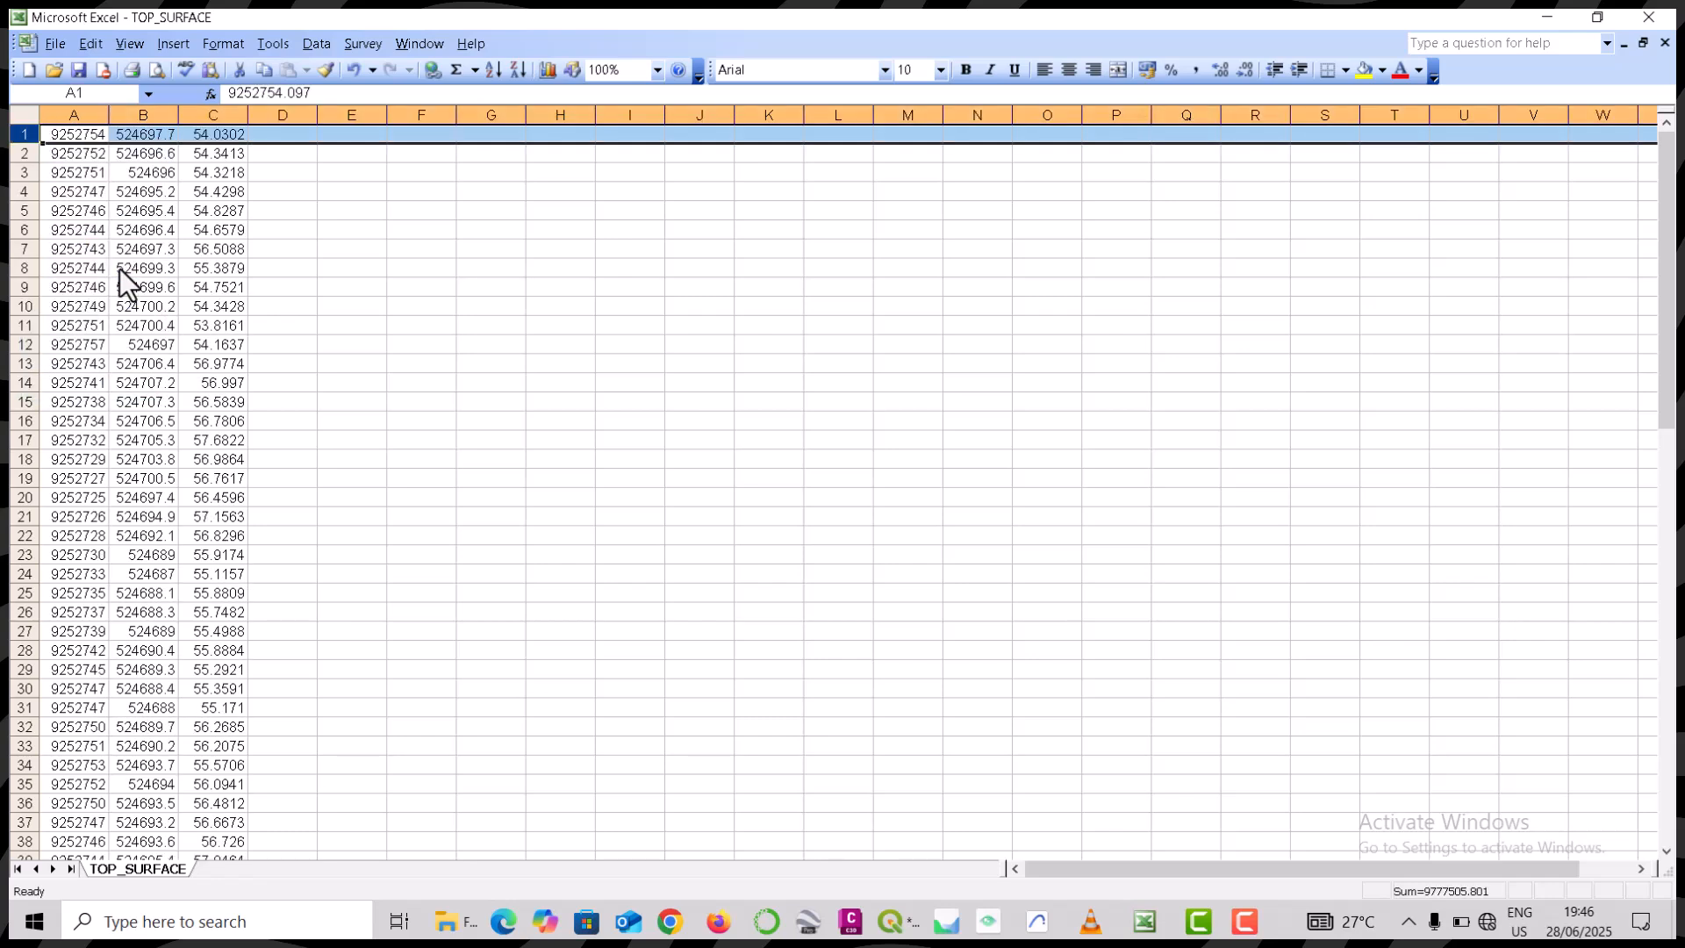
- Save TOP_SURFACE, keeping the workbook in CSV format
{"action": "left_click", "coordinate": [646, 325]}
{"action": "key", "text": "ctrl+s"}
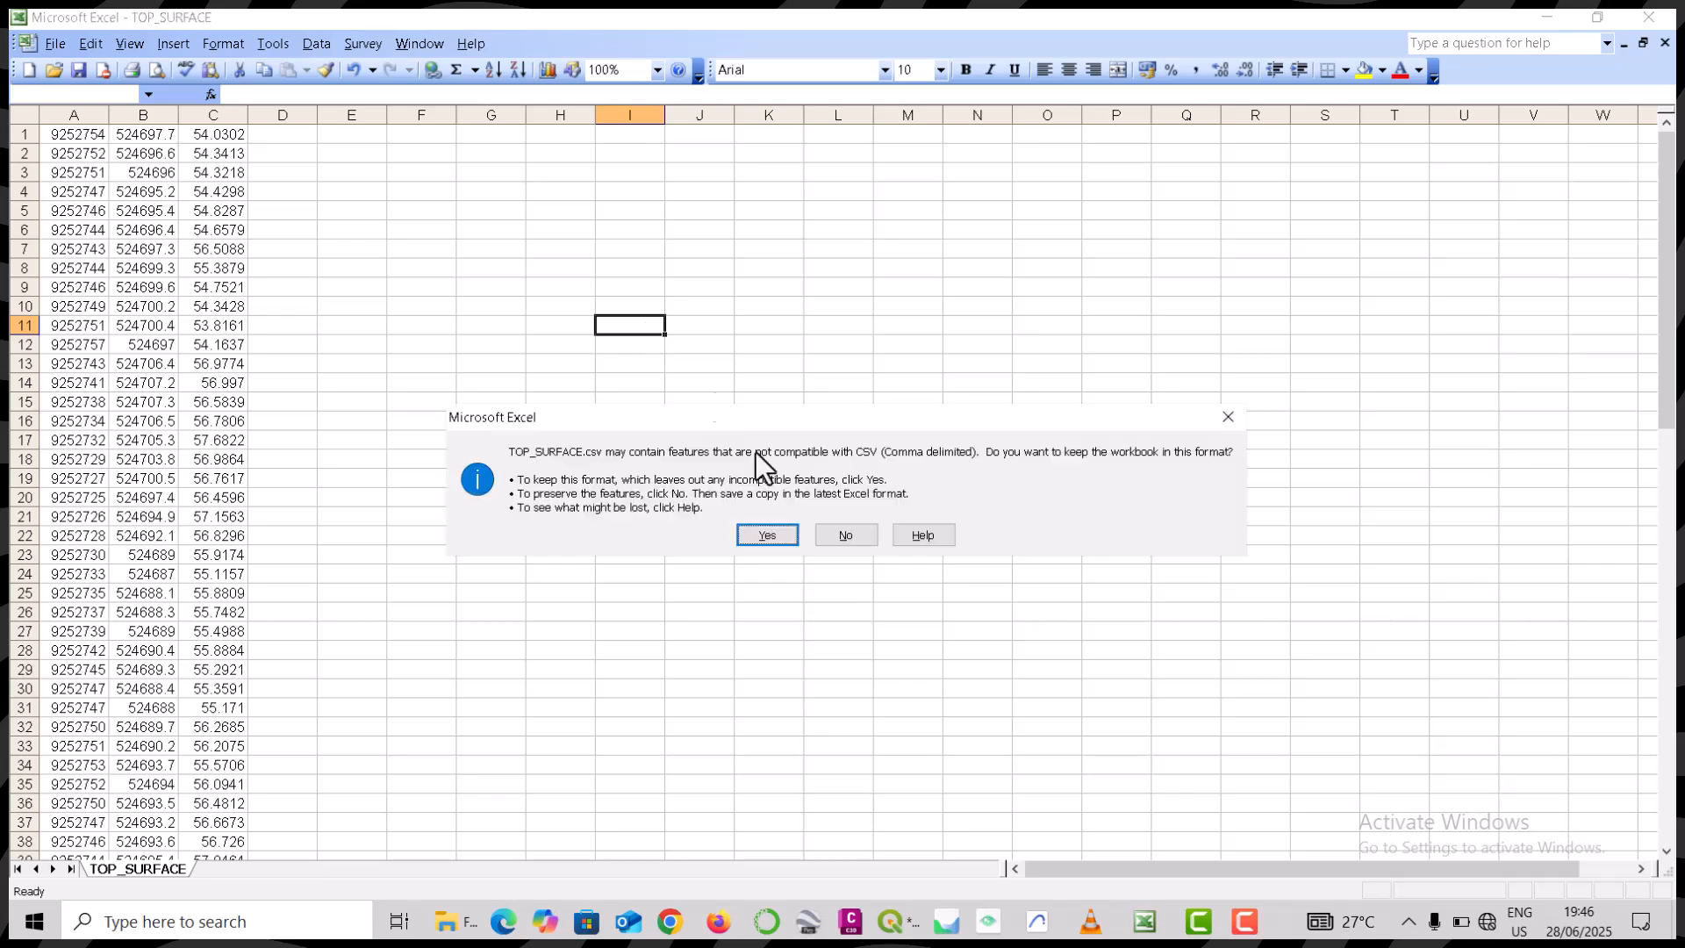
{"action": "left_click", "coordinate": [771, 534]}
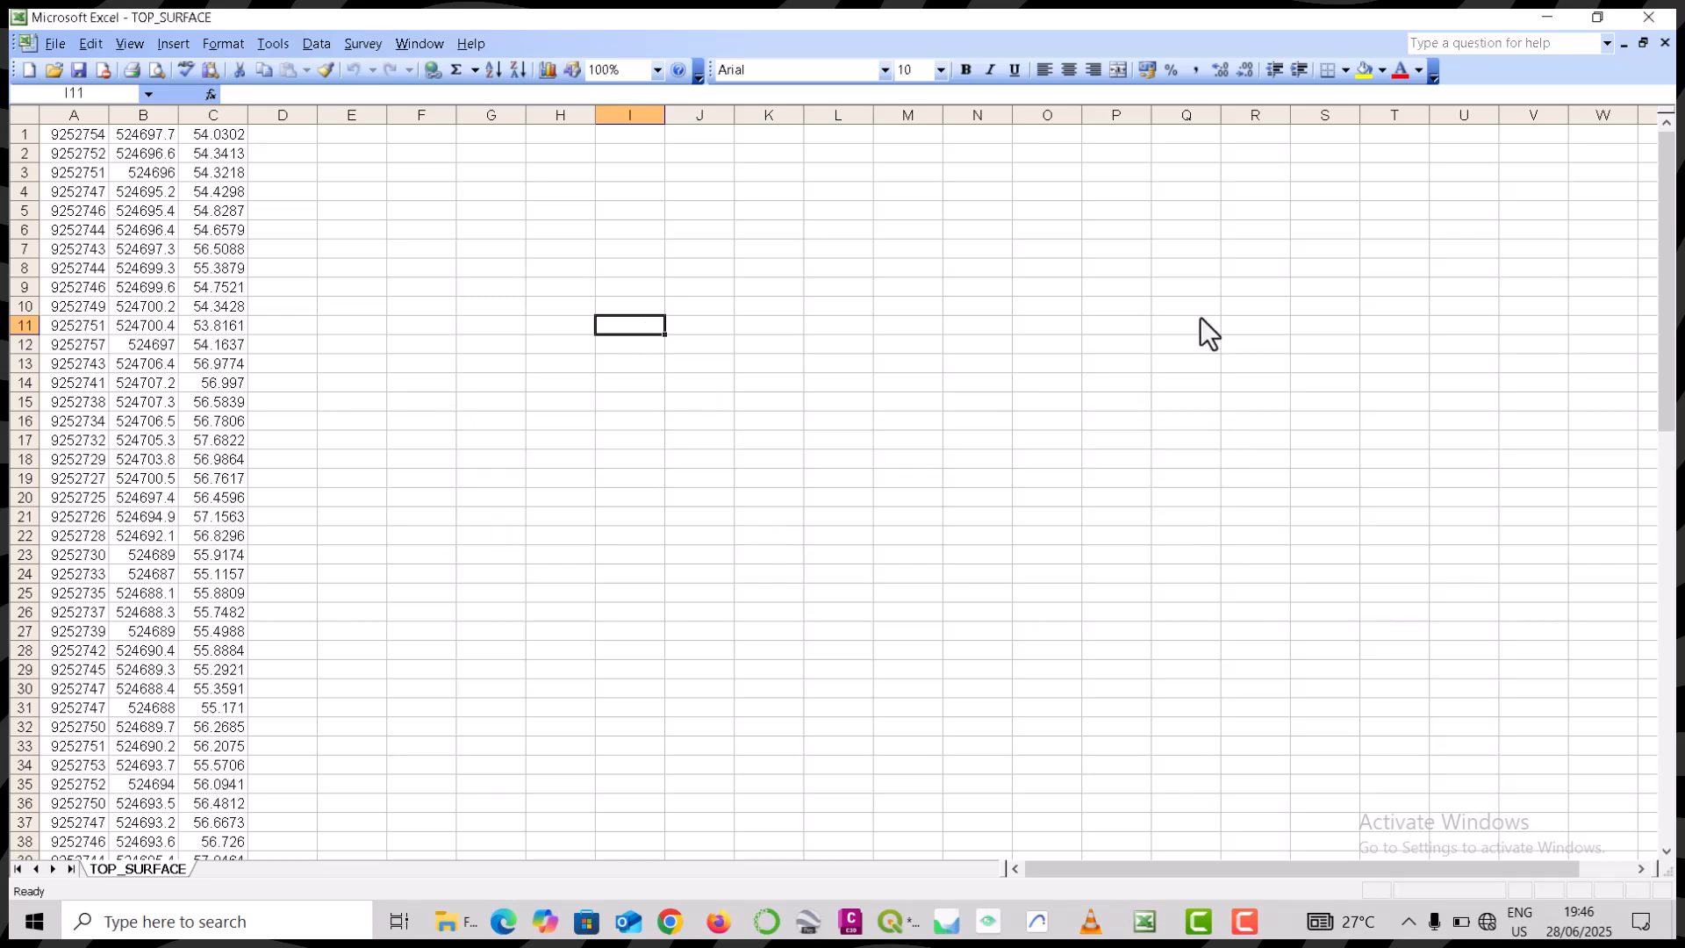
{"action": "left_click", "coordinate": [1649, 17]}
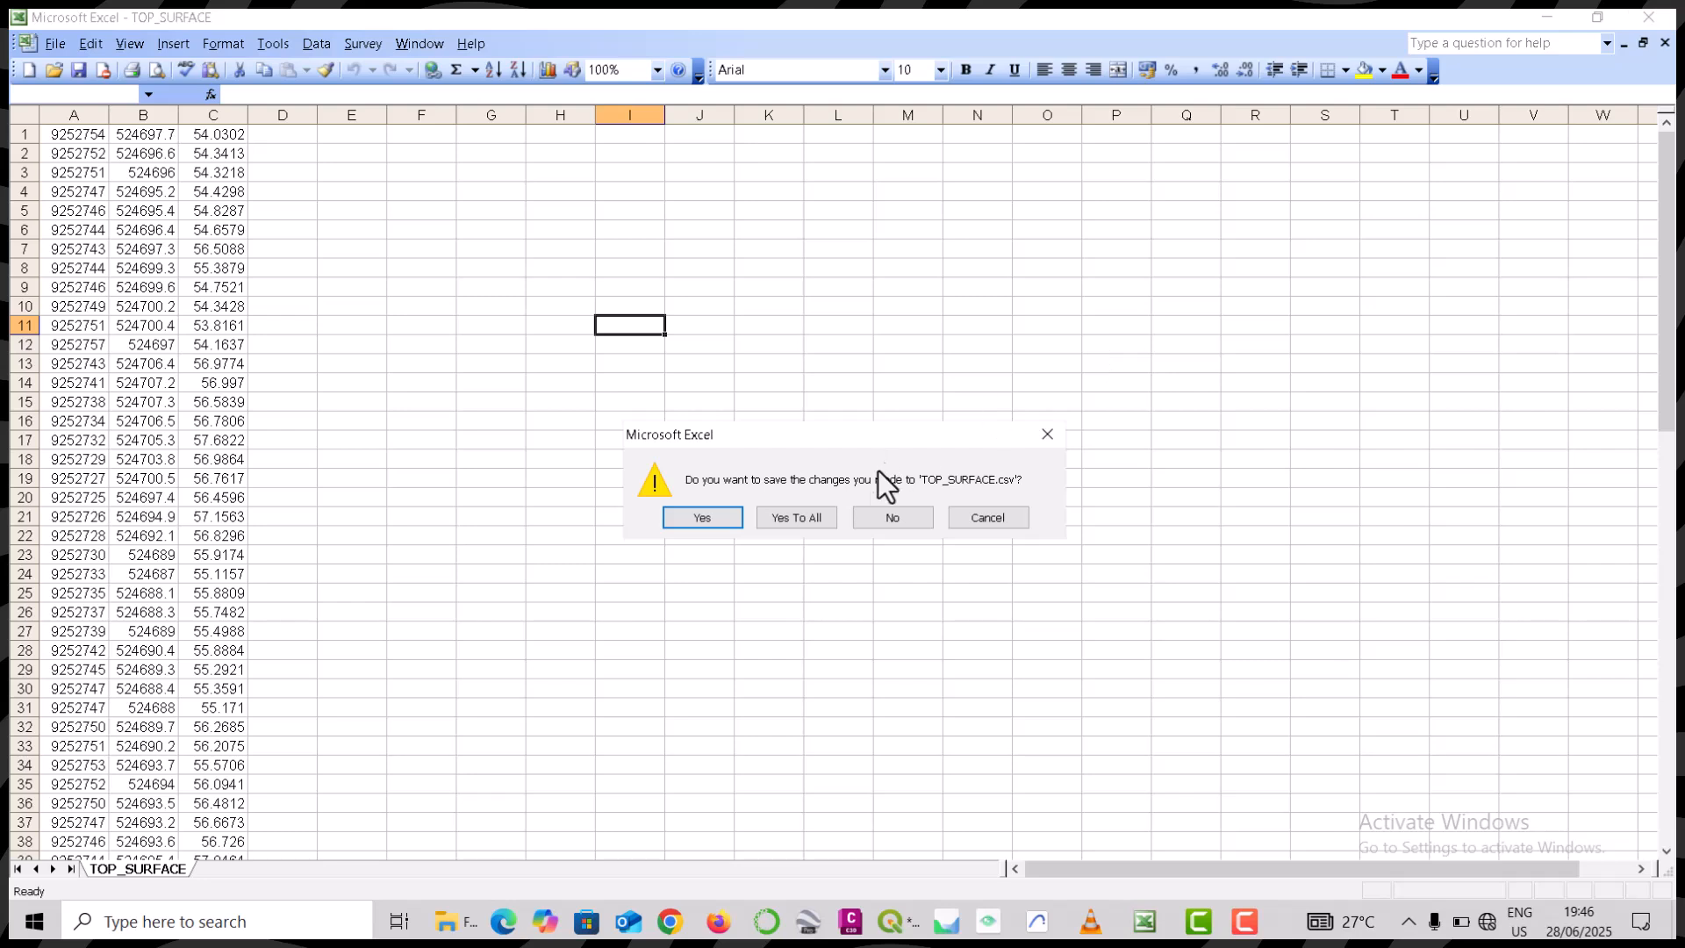
{"action": "left_click", "coordinate": [796, 518]}
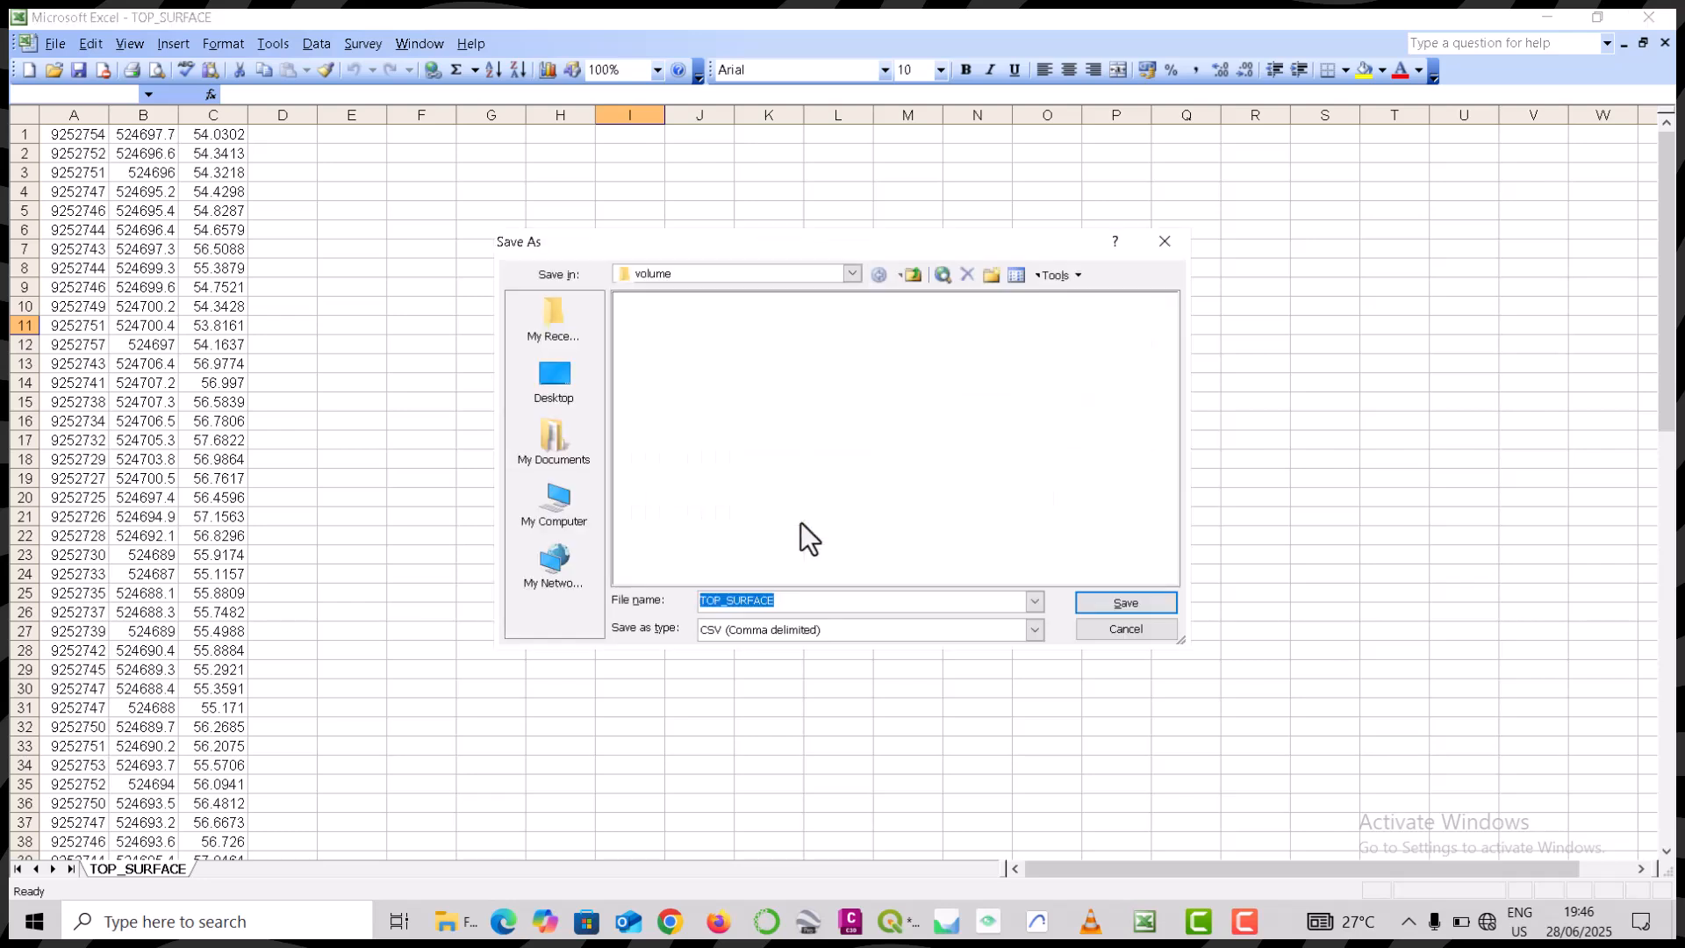
{"action": "left_click", "coordinate": [1166, 241]}
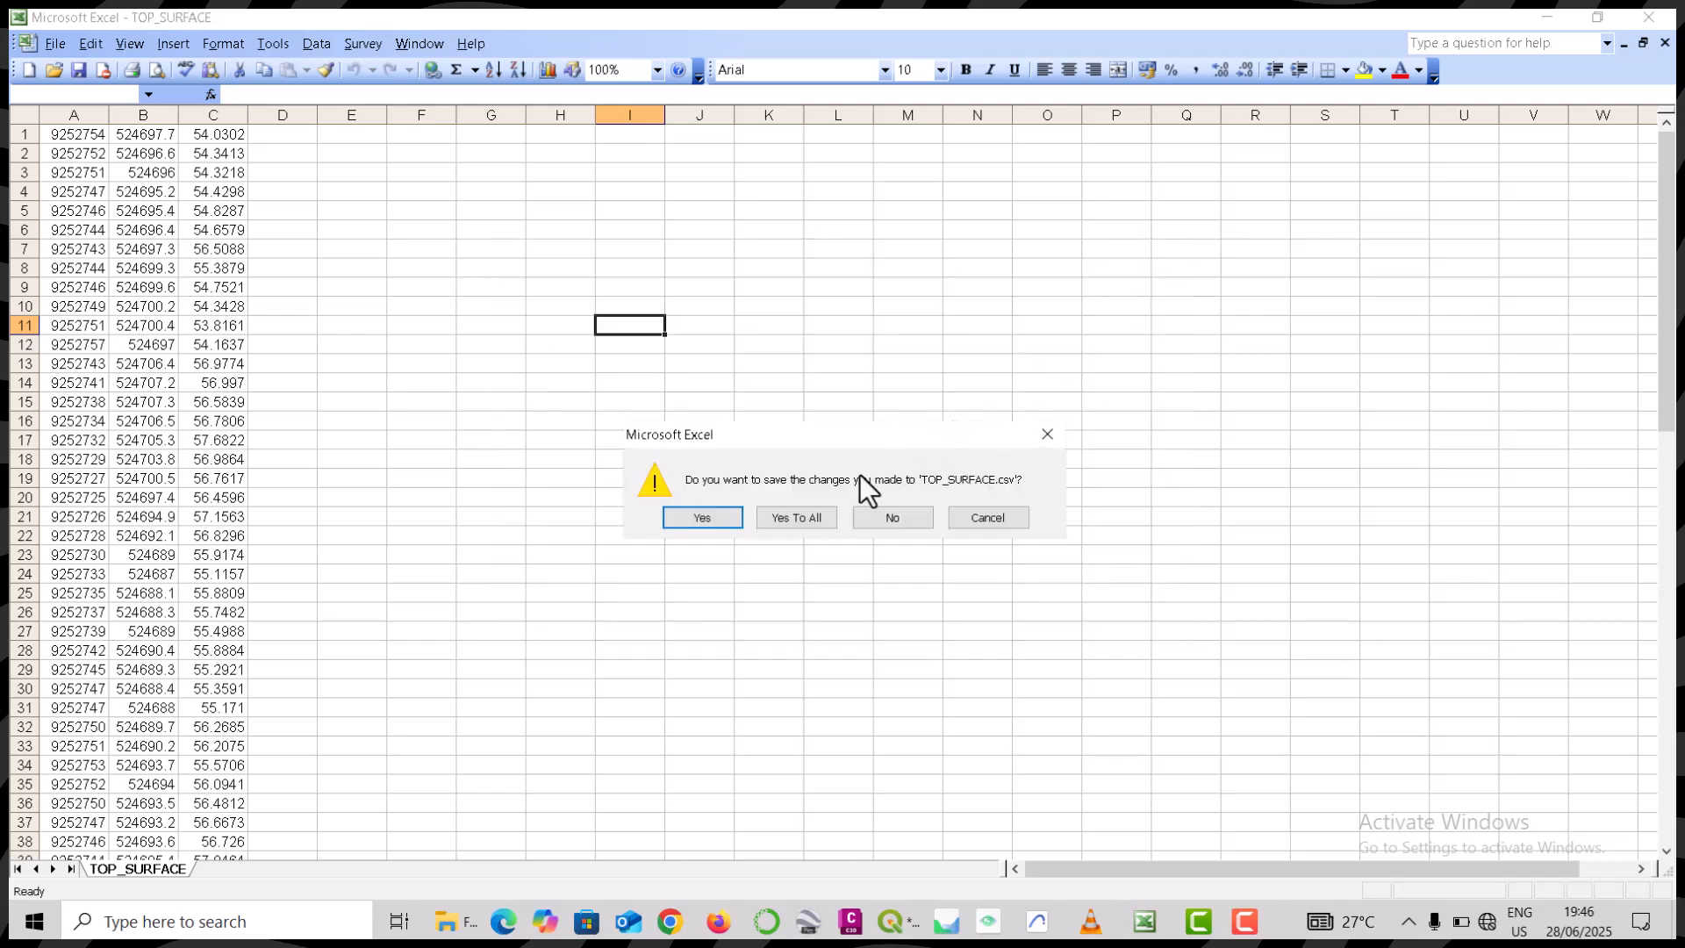
- Save TOP_SURFACE as comma-delimited CSV in the volume folder, replacing the existing file, and cancel saving Stockpile 5
{"action": "left_click", "coordinate": [681, 525]}
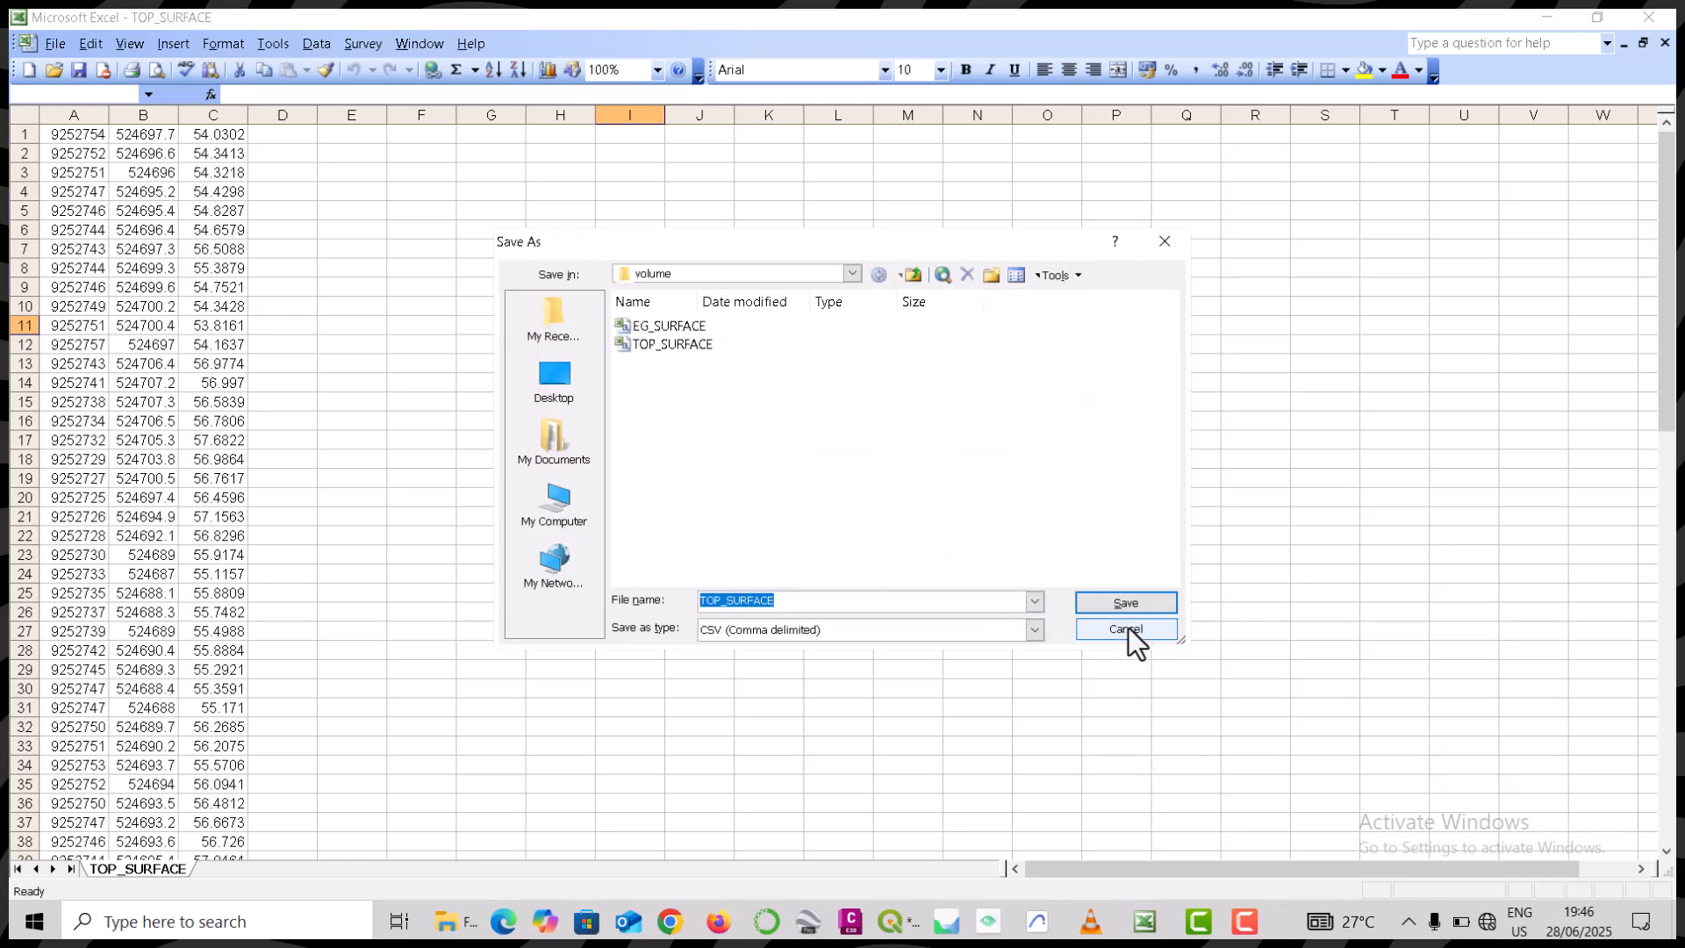
{"action": "left_click", "coordinate": [1134, 600]}
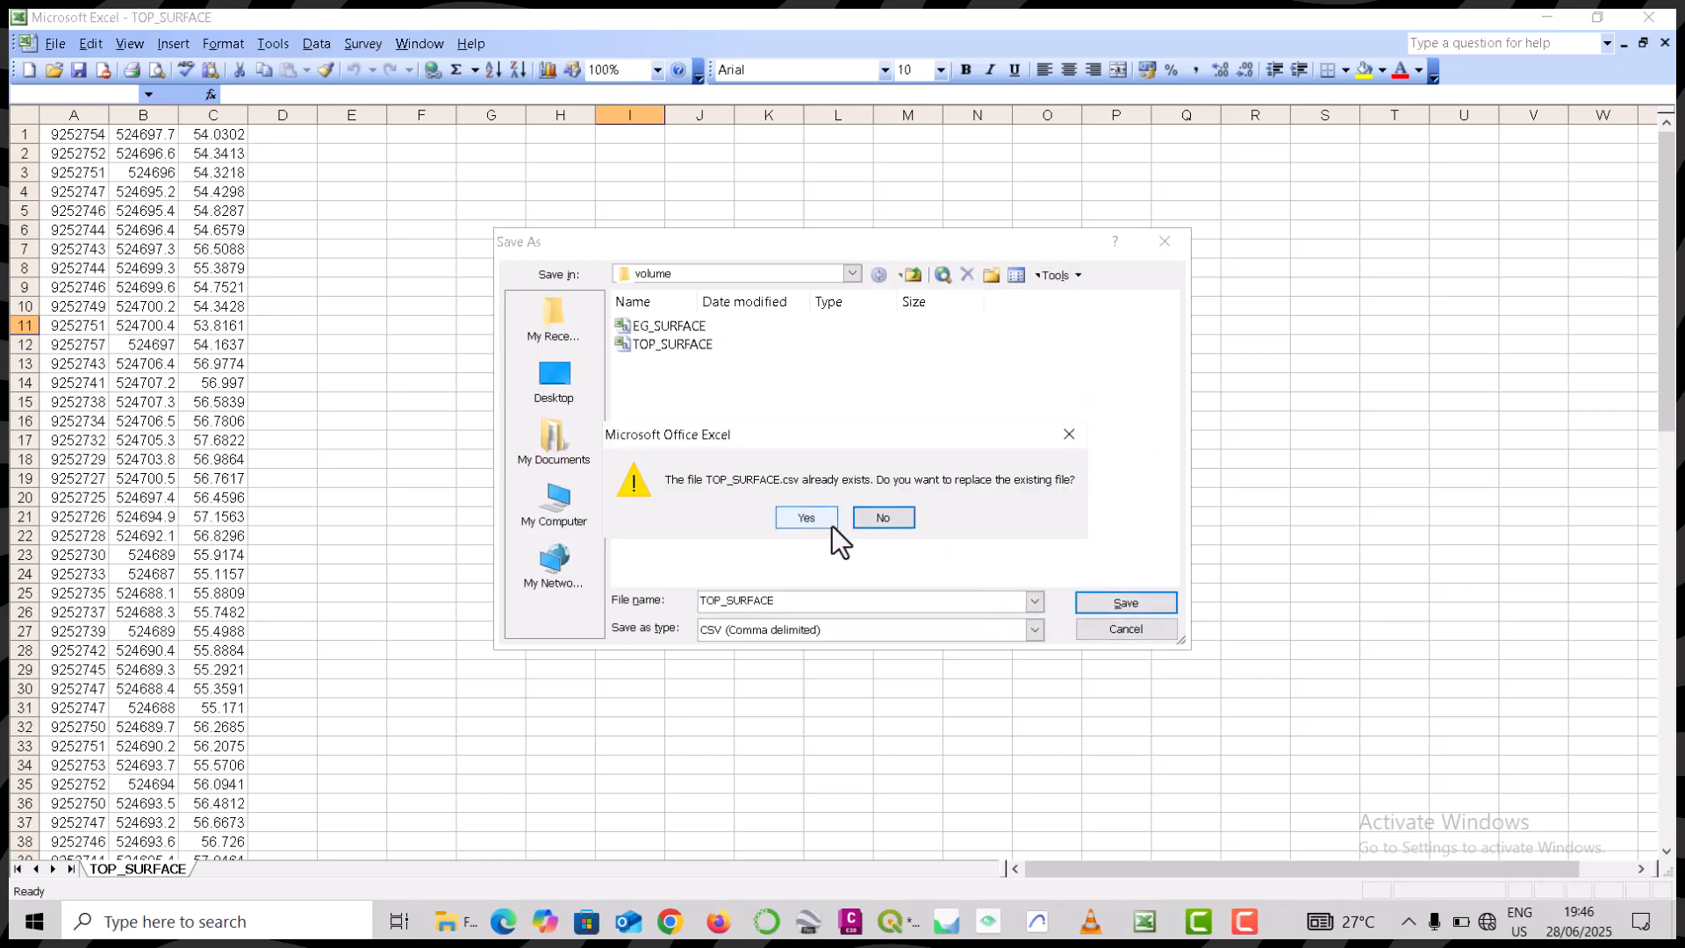
{"action": "left_click", "coordinate": [801, 517]}
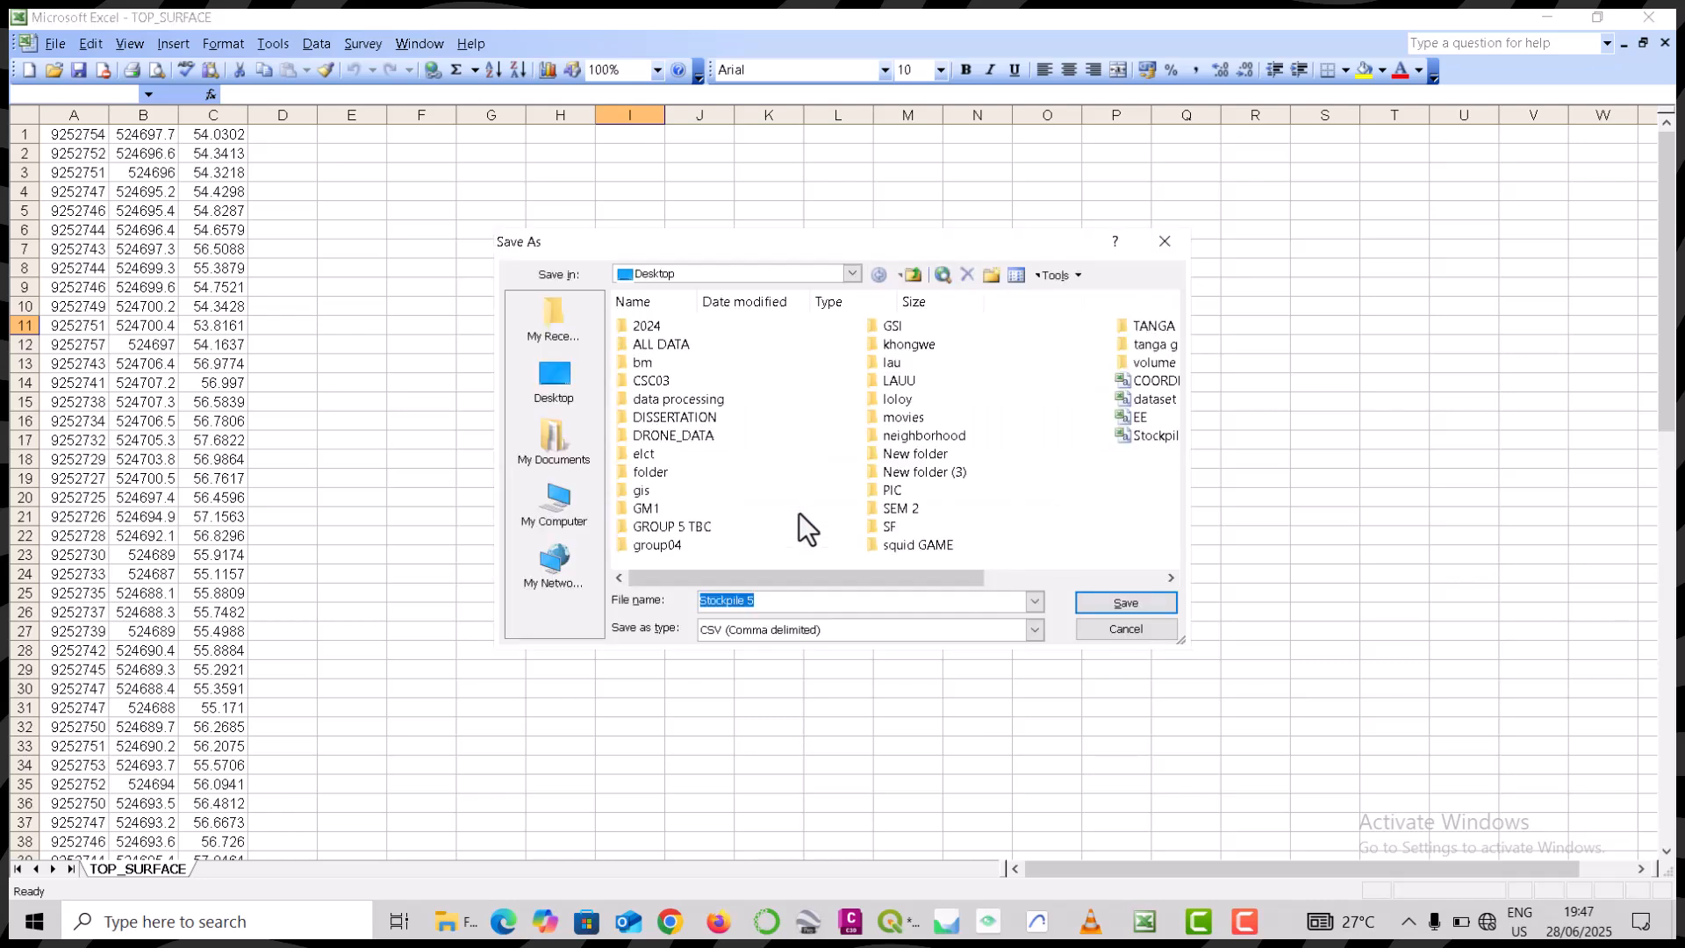
{"action": "left_click", "coordinate": [1166, 242]}
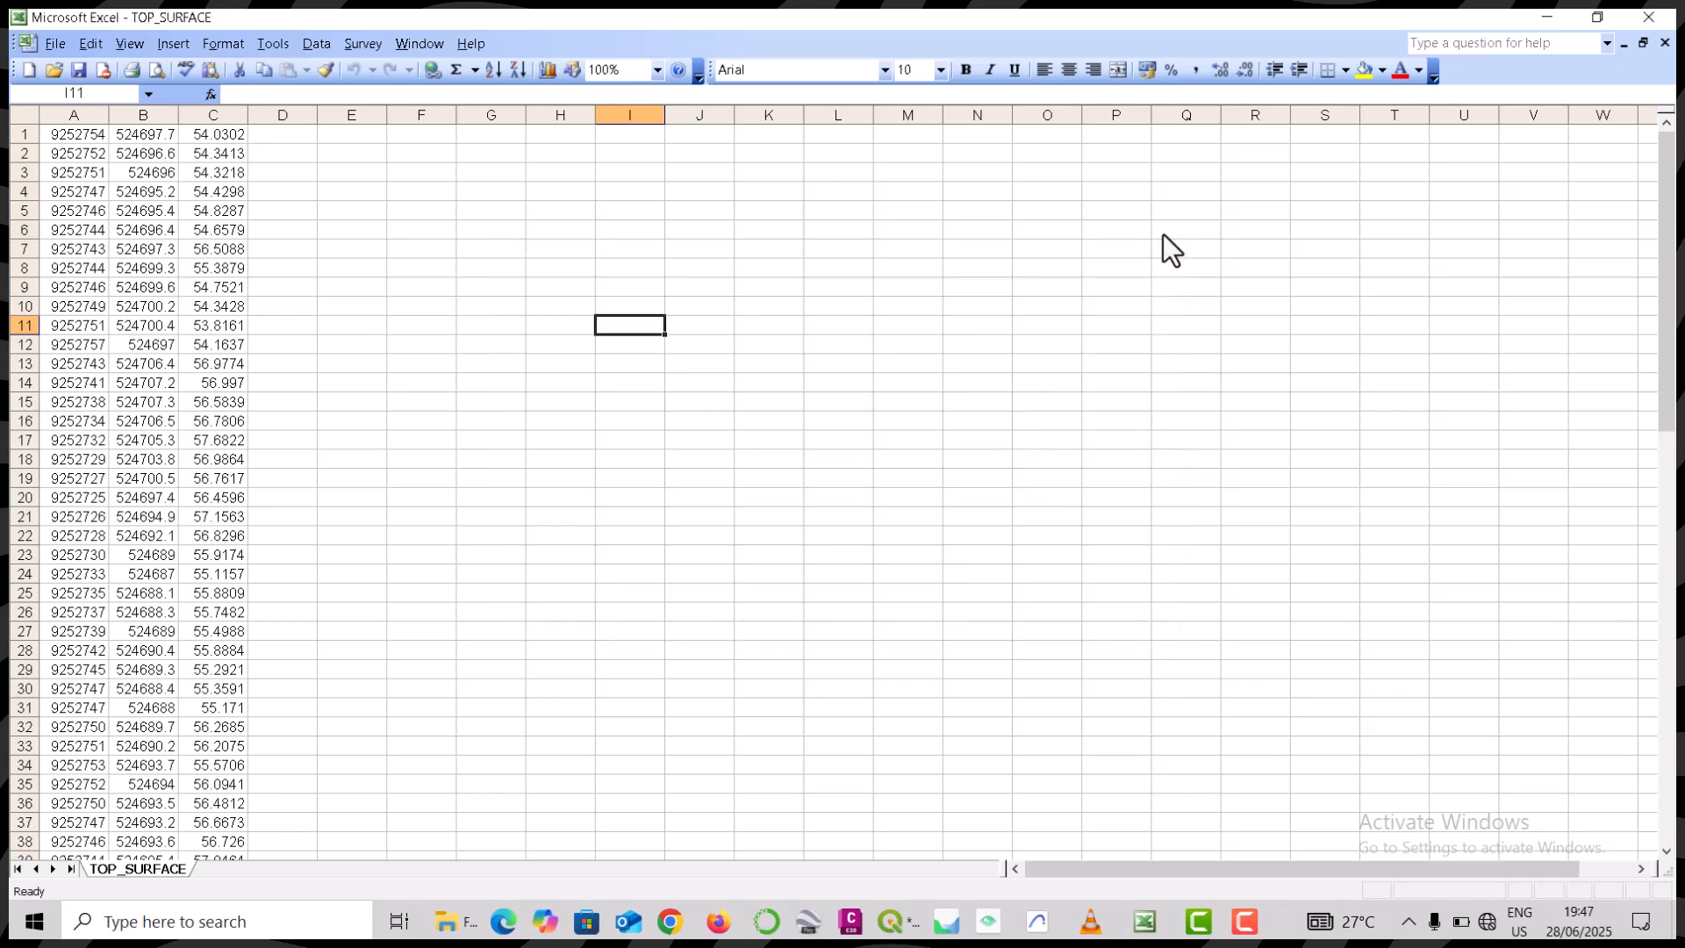
- Try to close Excel with TOP_SURFACE open, cancel the save request, and minimize the window instead
{"action": "left_click", "coordinate": [1648, 17]}
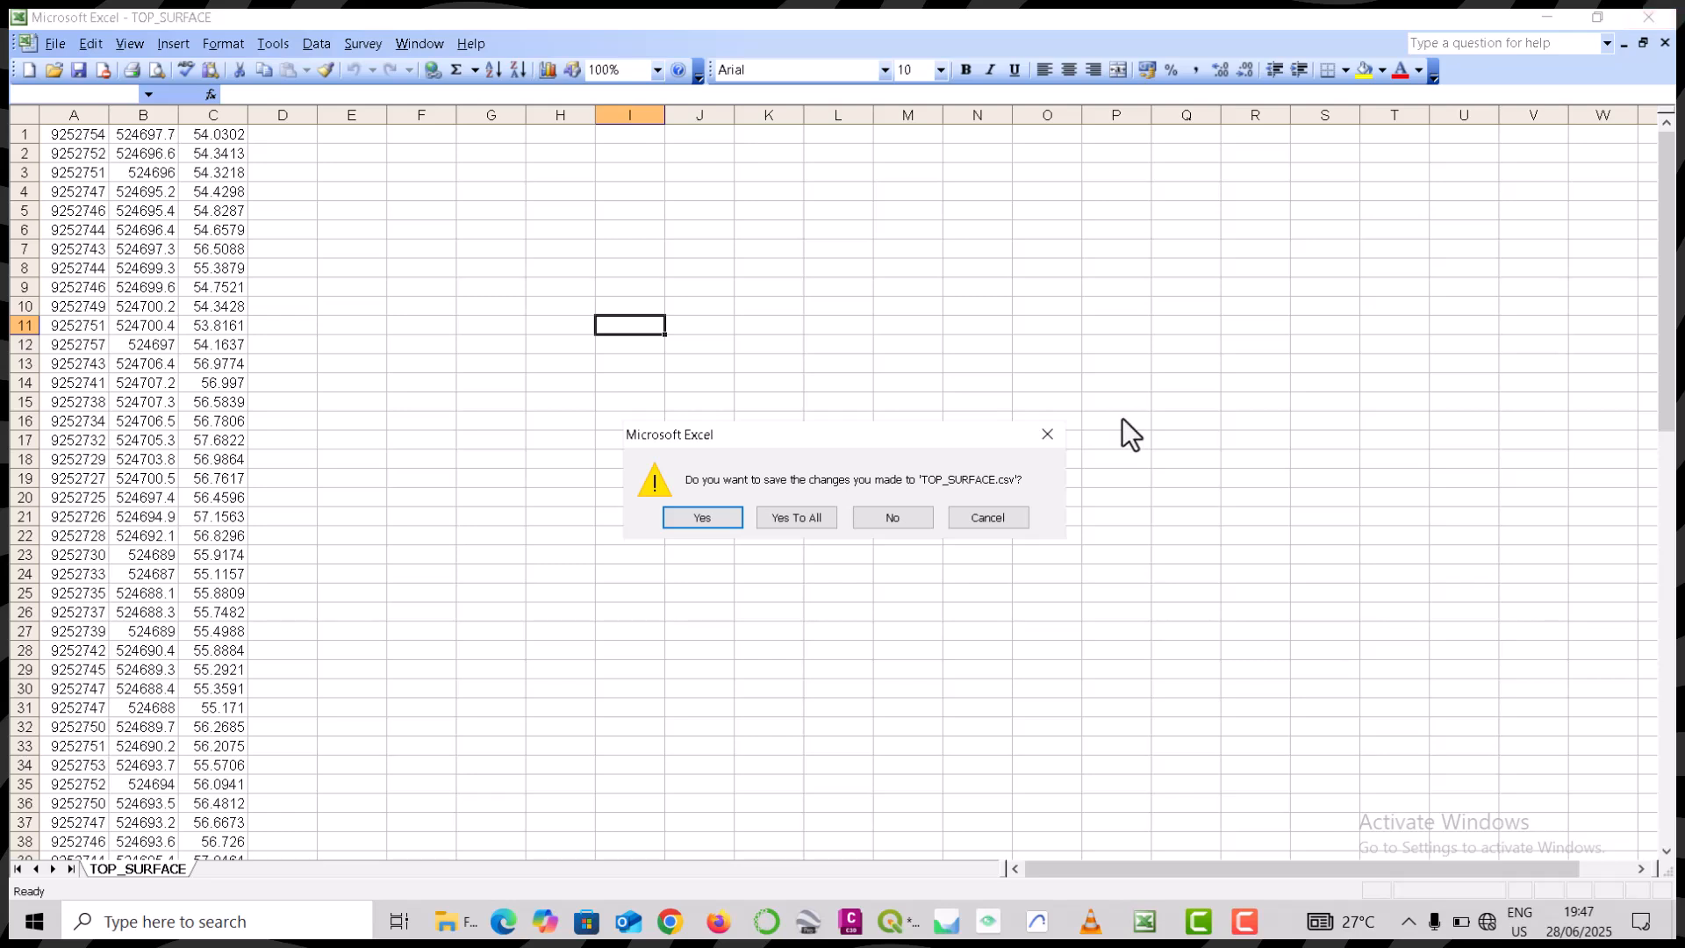
{"action": "left_click", "coordinate": [1049, 445]}
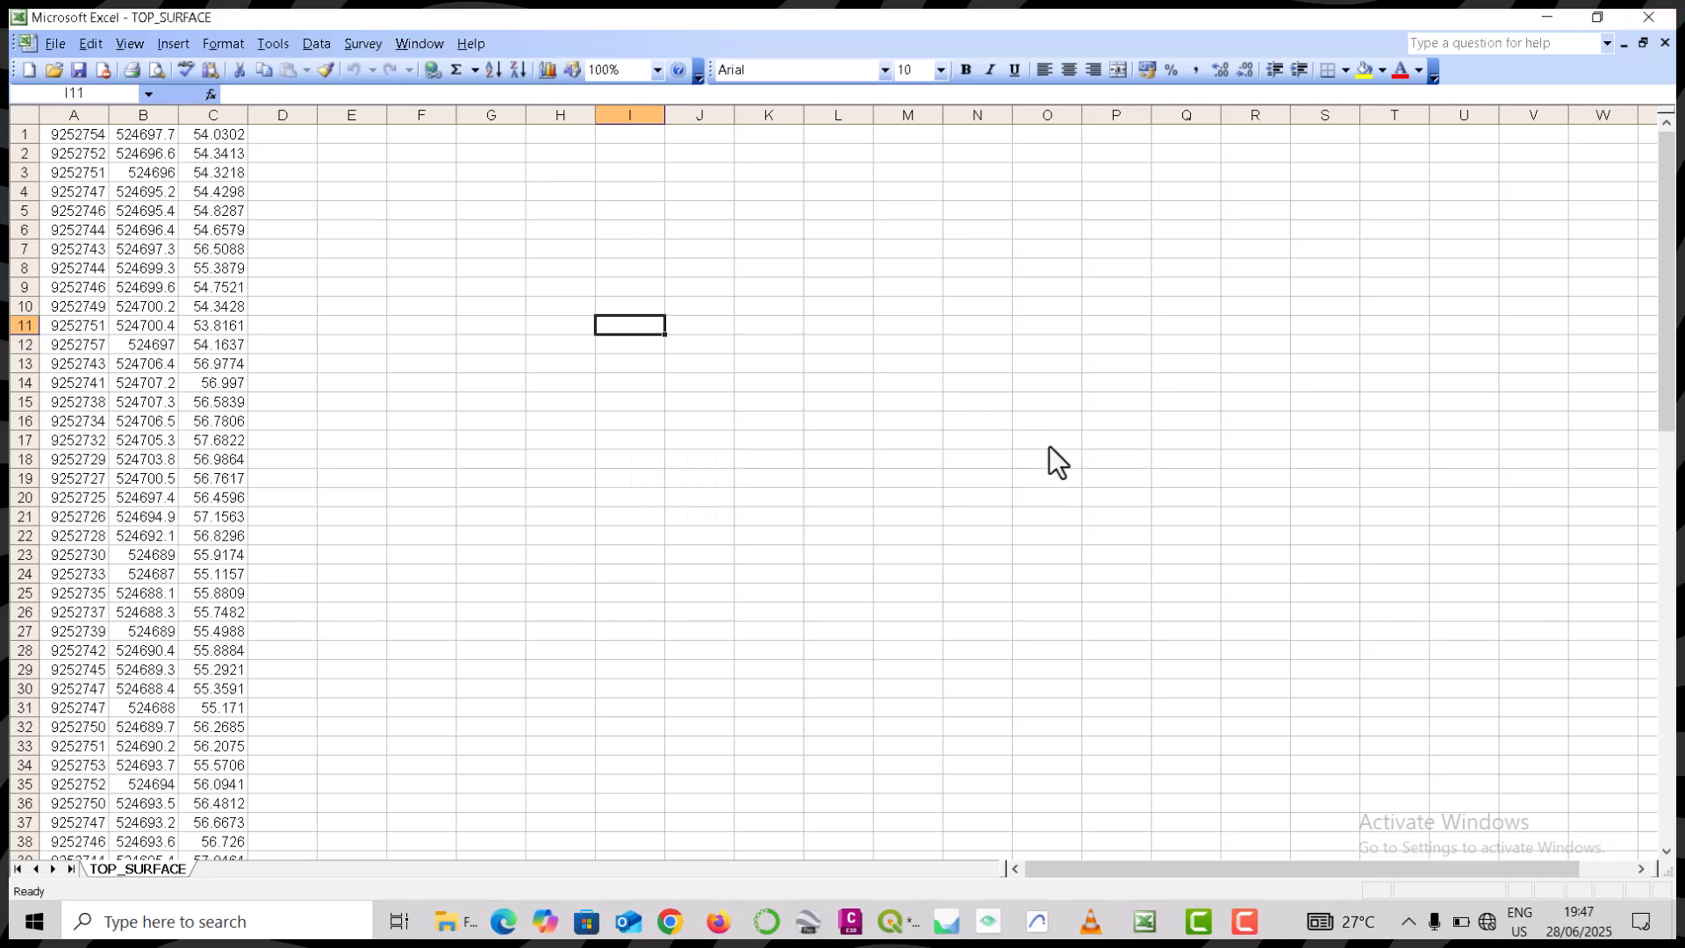
{"action": "left_click", "coordinate": [1549, 18]}
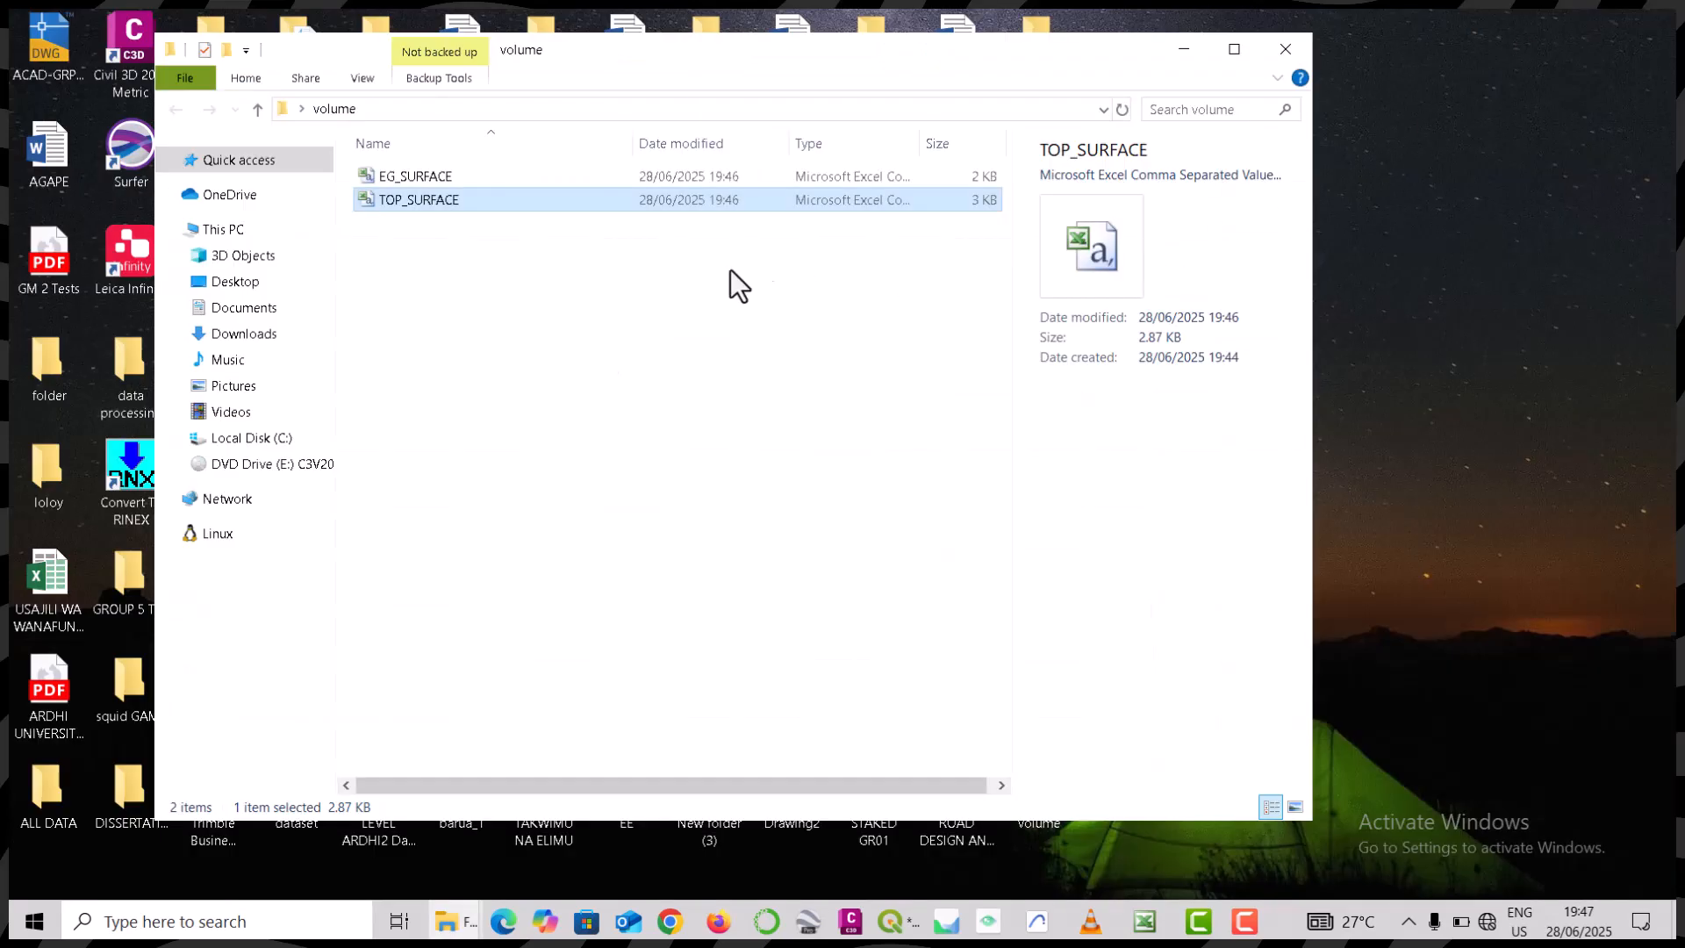
- Start Excel 2016 with a blank workbook and dismiss the Office activation wizard
{"action": "left_click", "coordinate": [269, 930]}
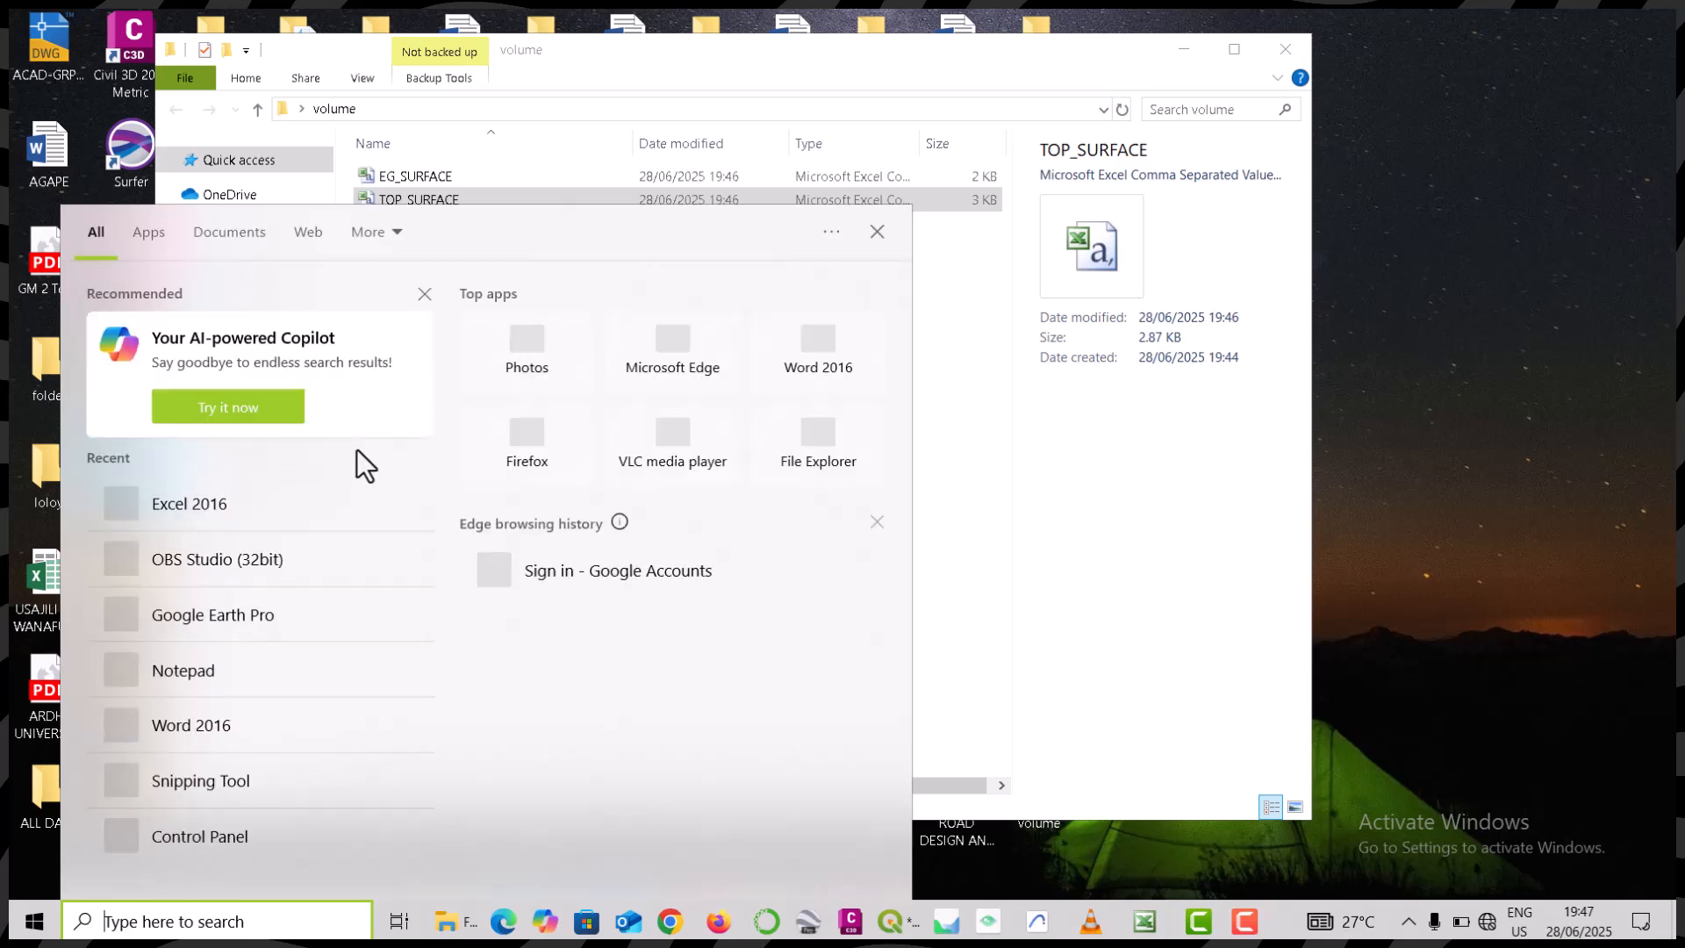
{"action": "left_click", "coordinate": [302, 519]}
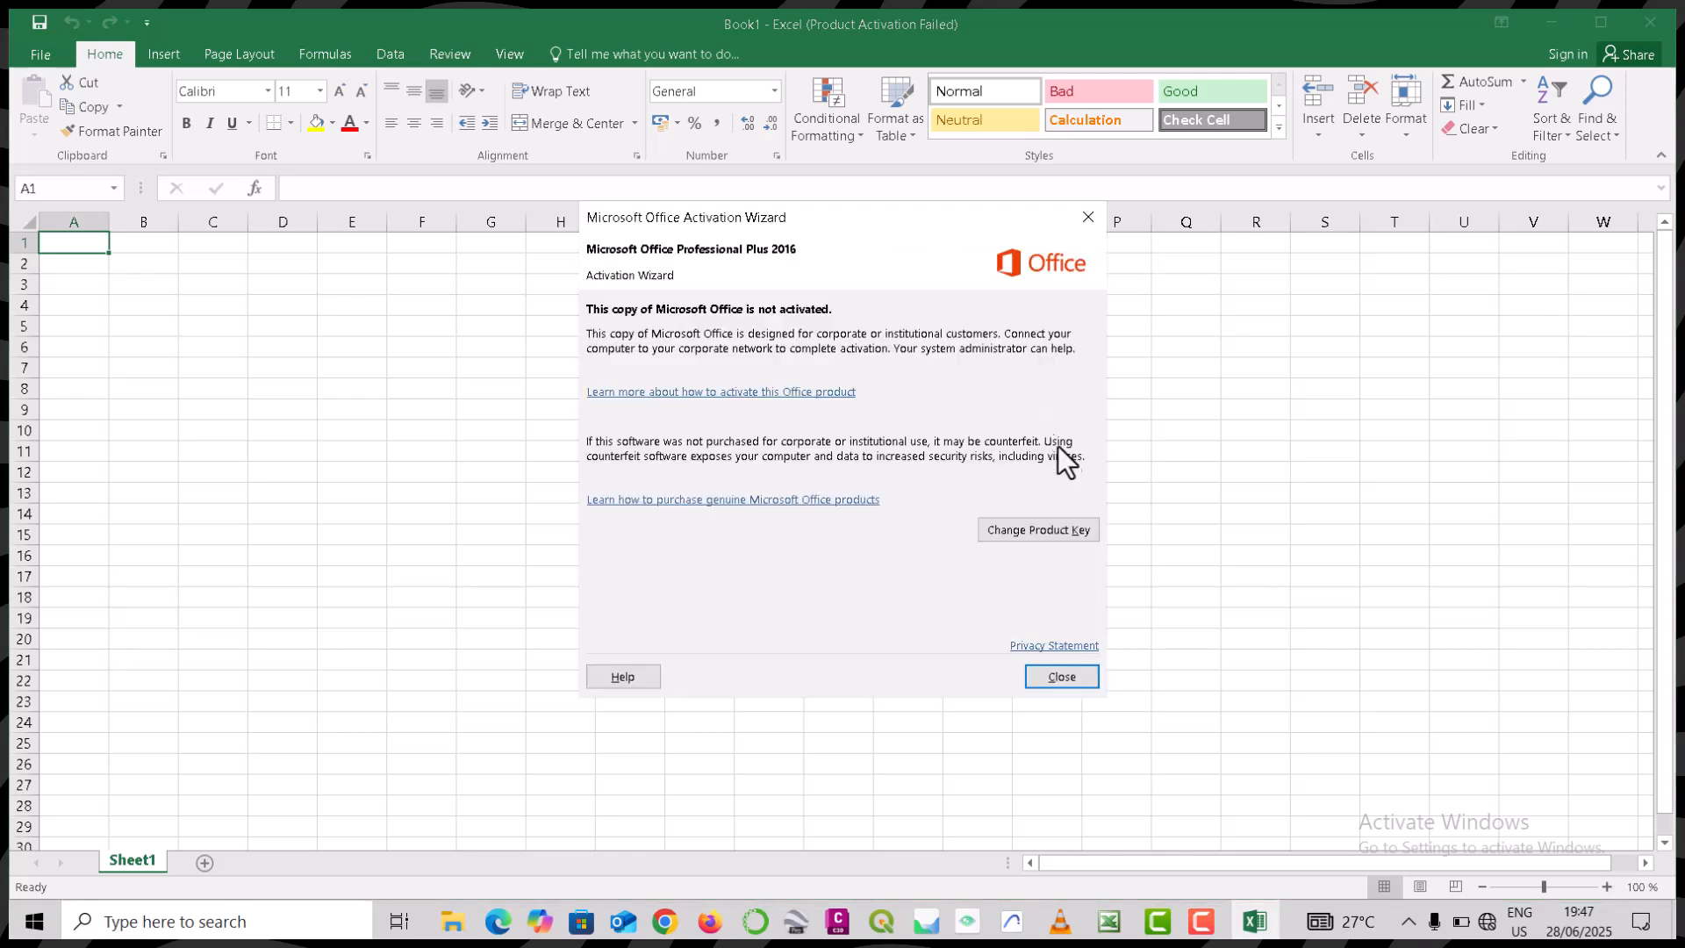
{"action": "left_click", "coordinate": [1088, 218]}
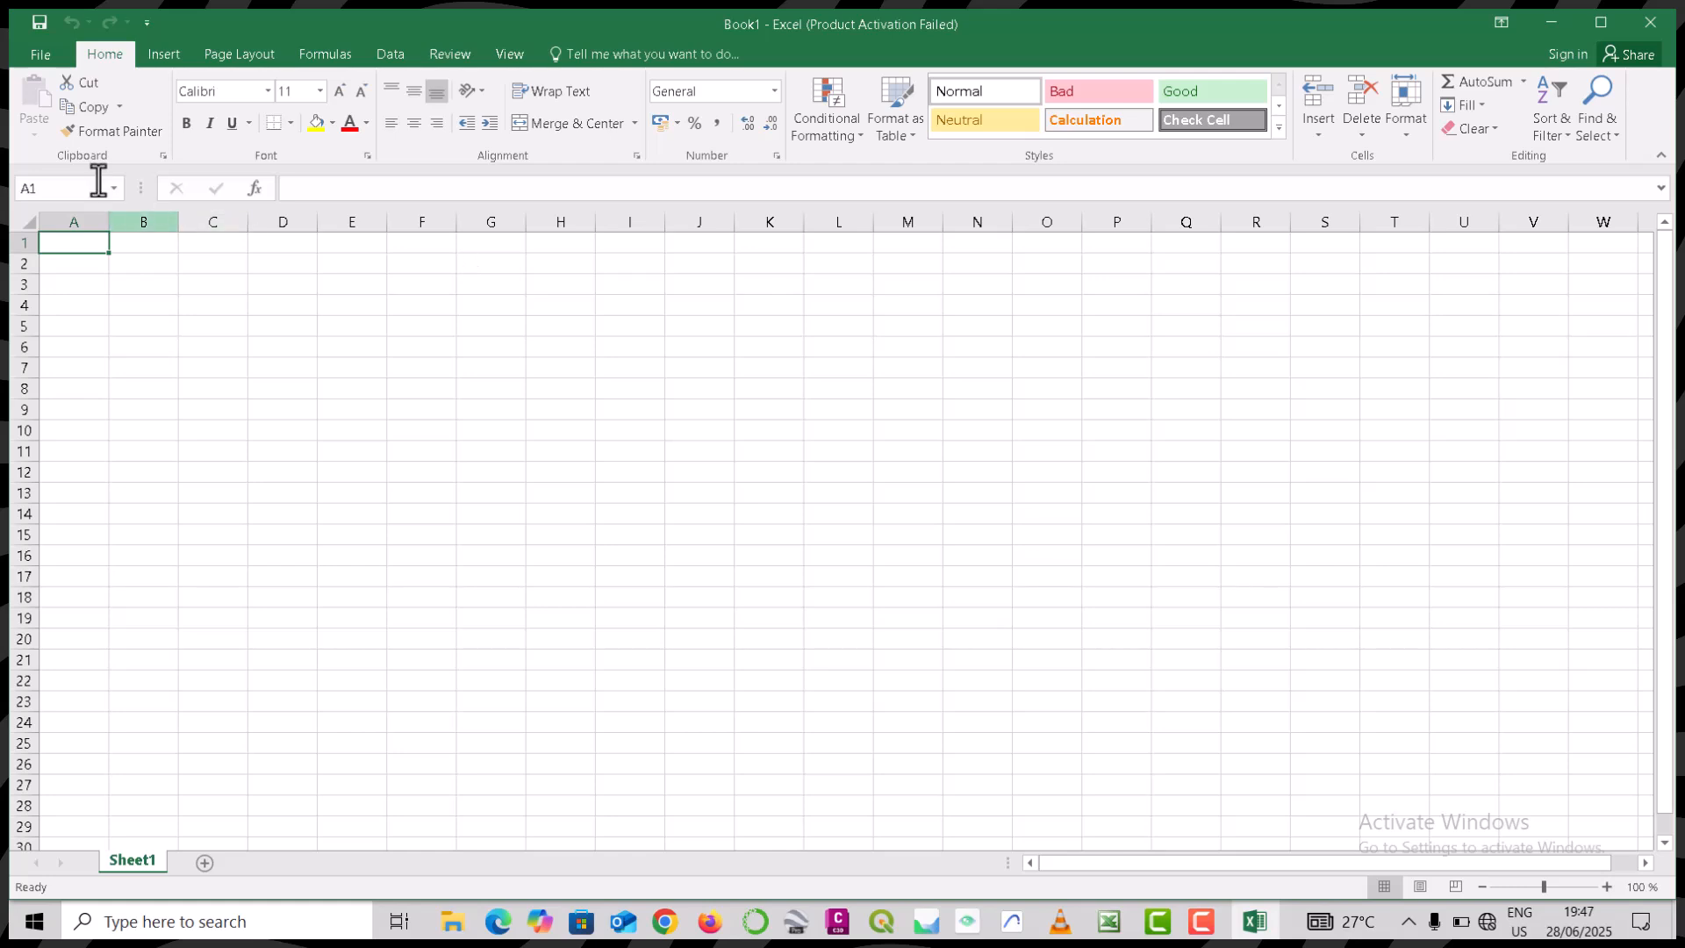
- Browse for a file to open and go to the volume folder on the desktop
{"action": "left_click", "coordinate": [39, 55]}
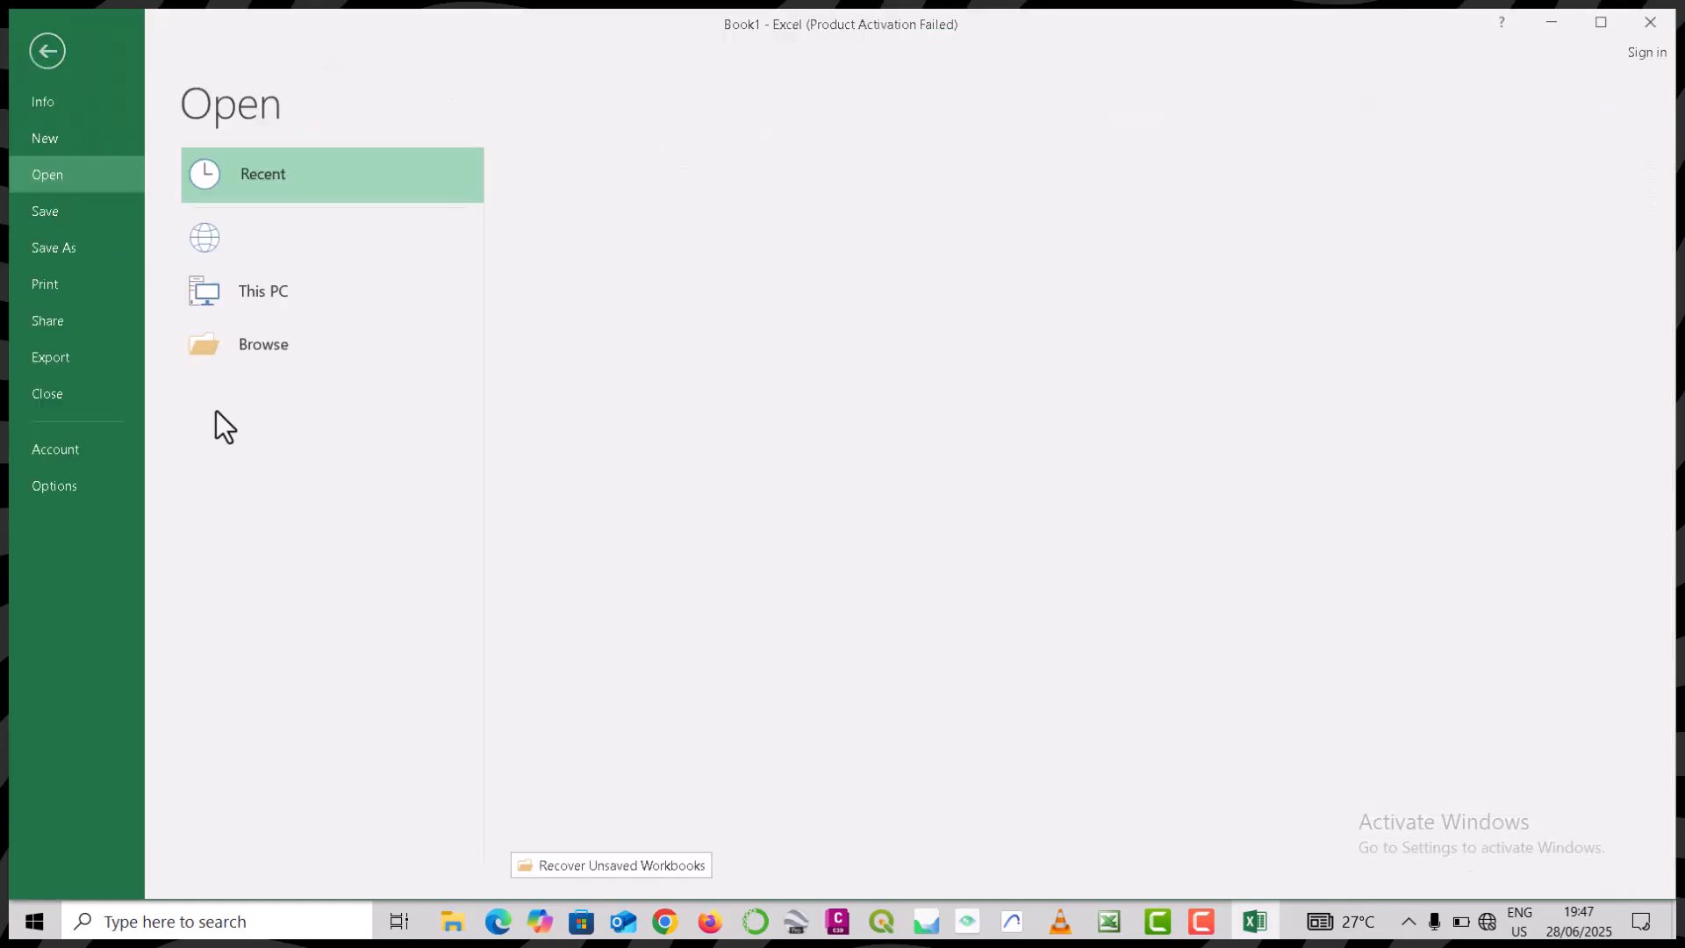
{"action": "left_click", "coordinate": [291, 404]}
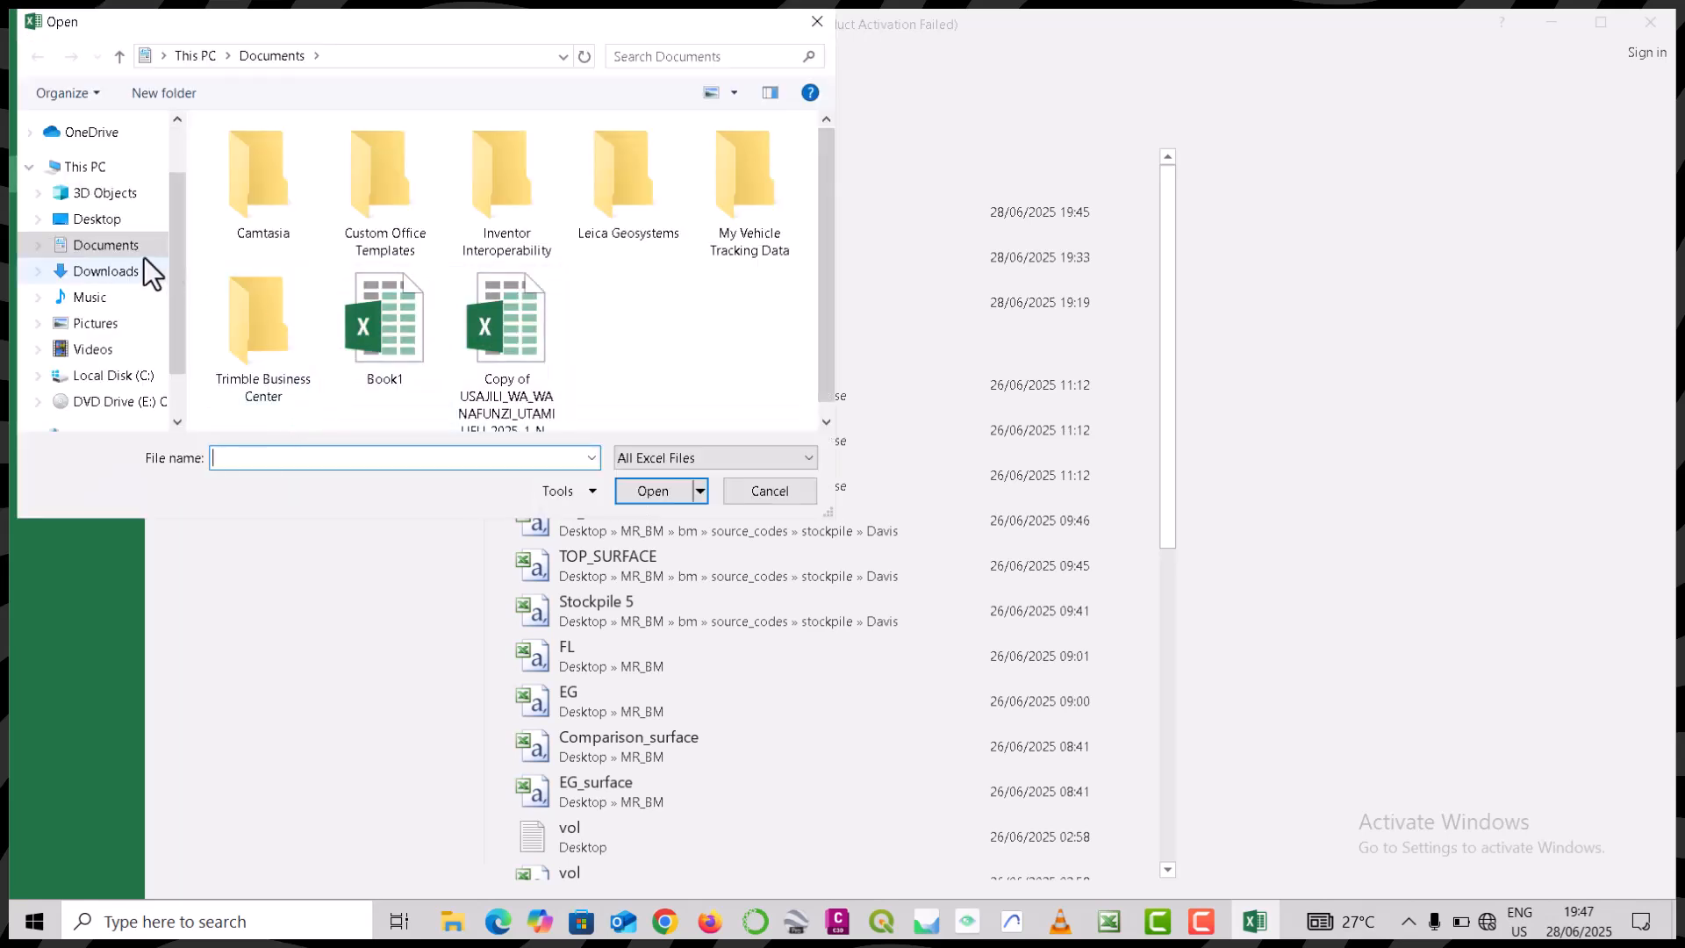
{"action": "left_click", "coordinate": [106, 272]}
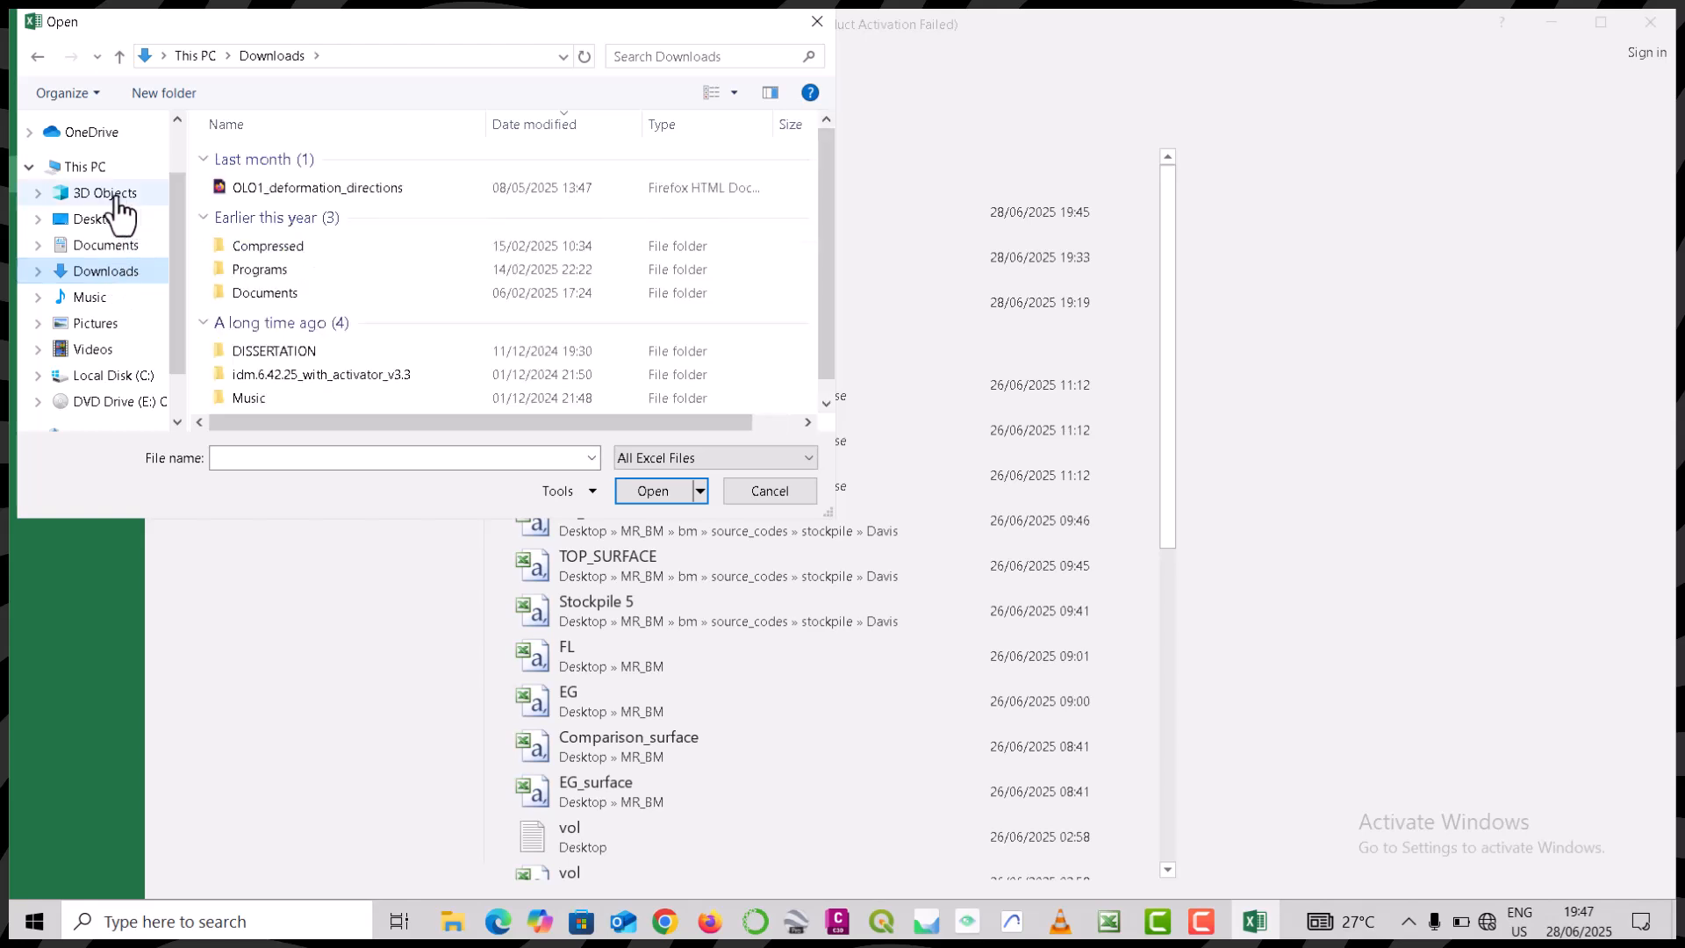
{"action": "left_click", "coordinate": [114, 221]}
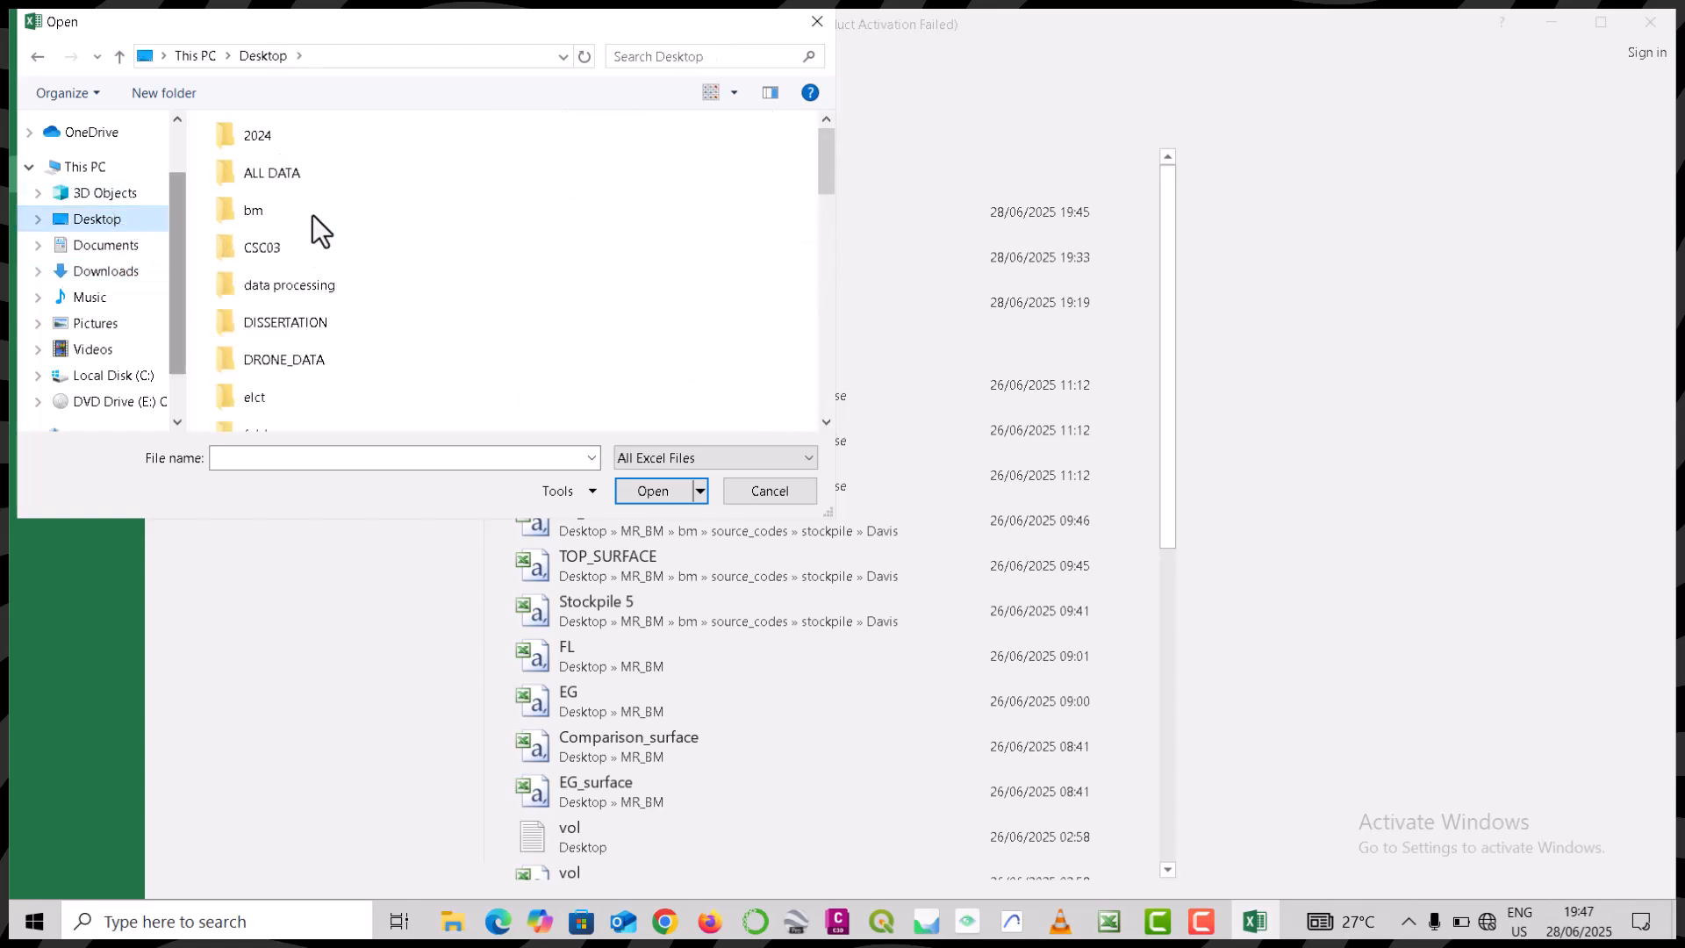
{"action": "scroll", "coordinate": [316, 224], "scroll_direction": "down", "scroll_amount": 5}
{"action": "scroll", "coordinate": [316, 301], "scroll_direction": "down", "scroll_amount": 2}
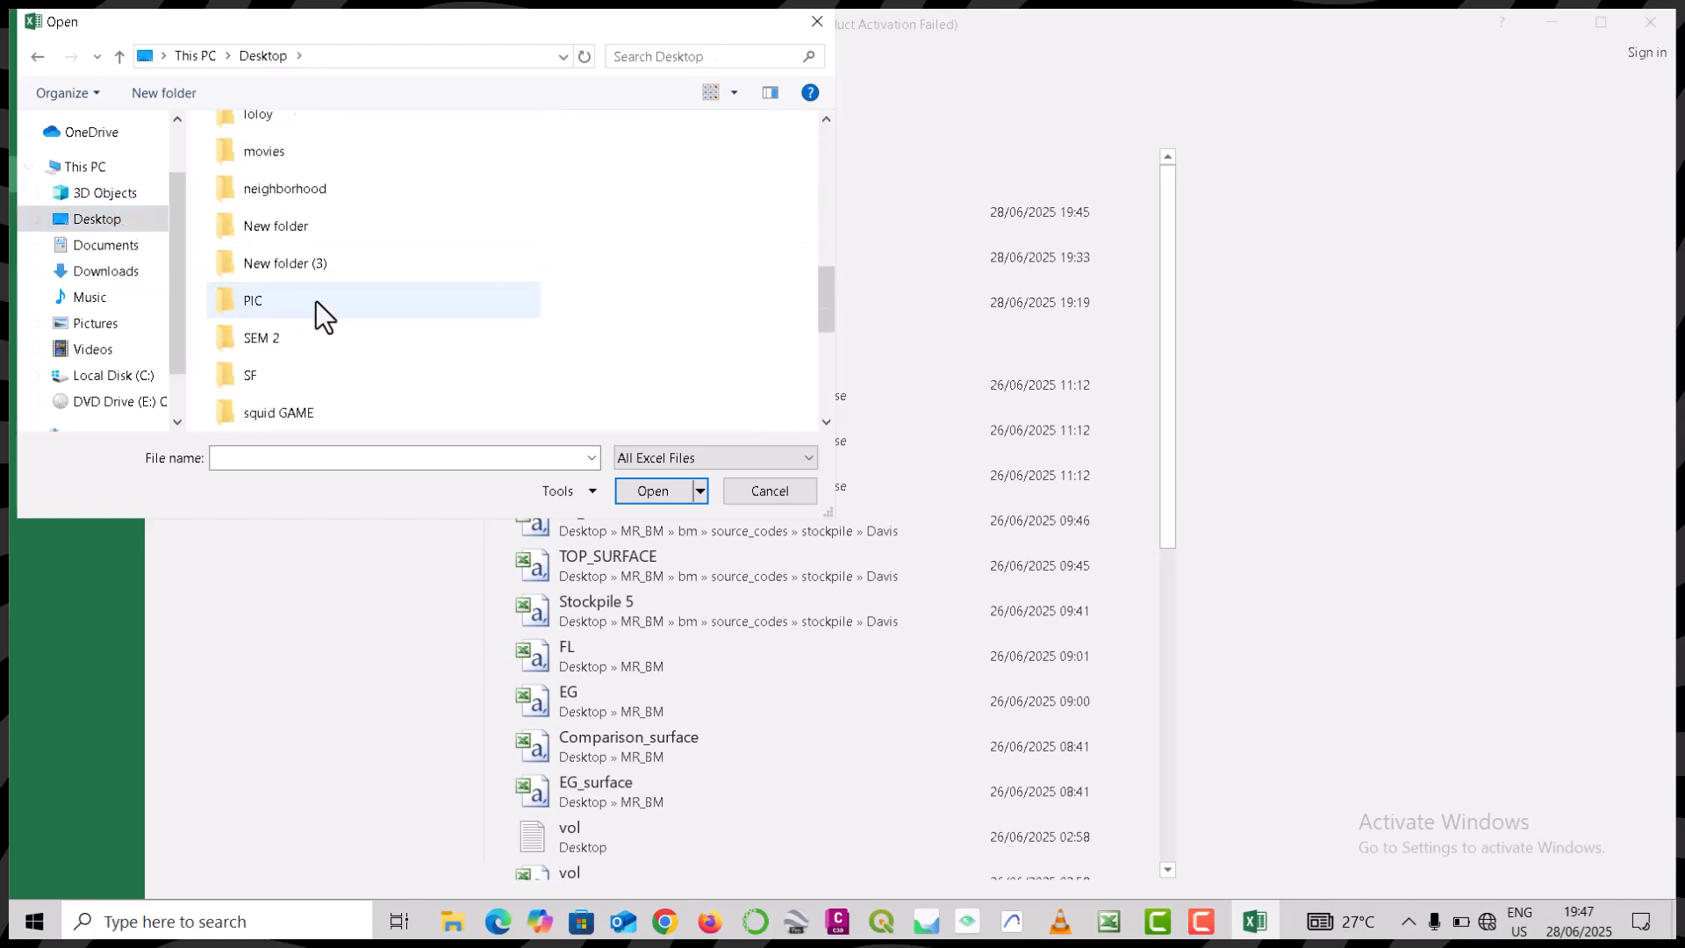
{"action": "scroll", "coordinate": [330, 340], "scroll_direction": "down", "scroll_amount": 2}
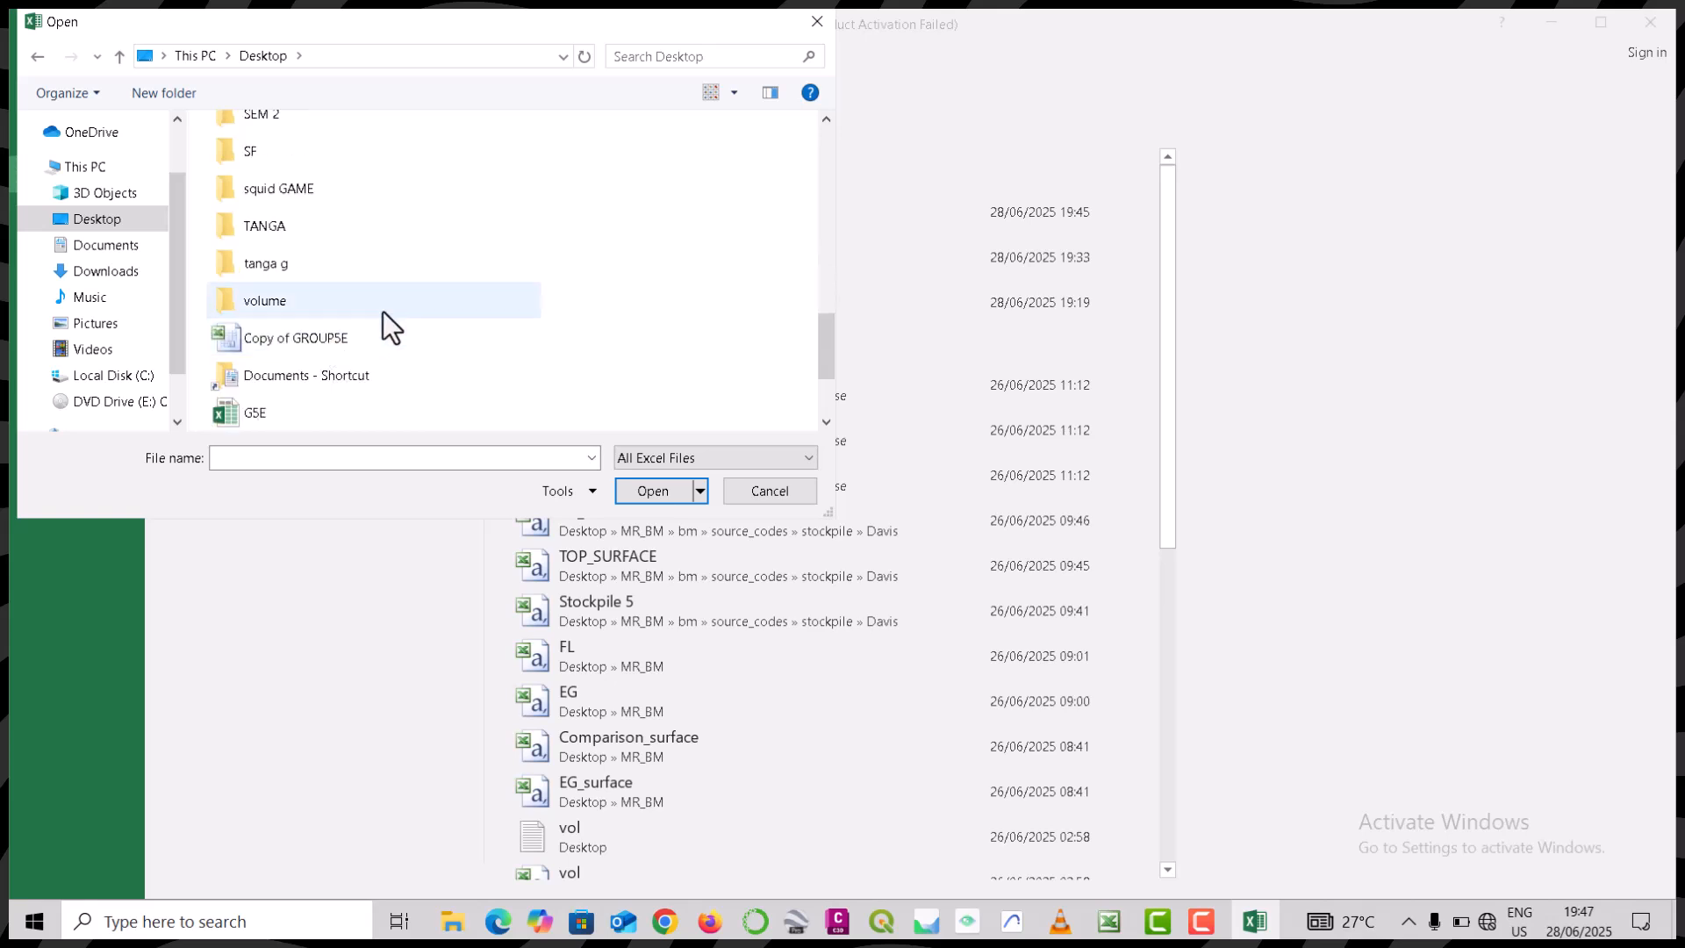
{"action": "double_click", "coordinate": [347, 301]}
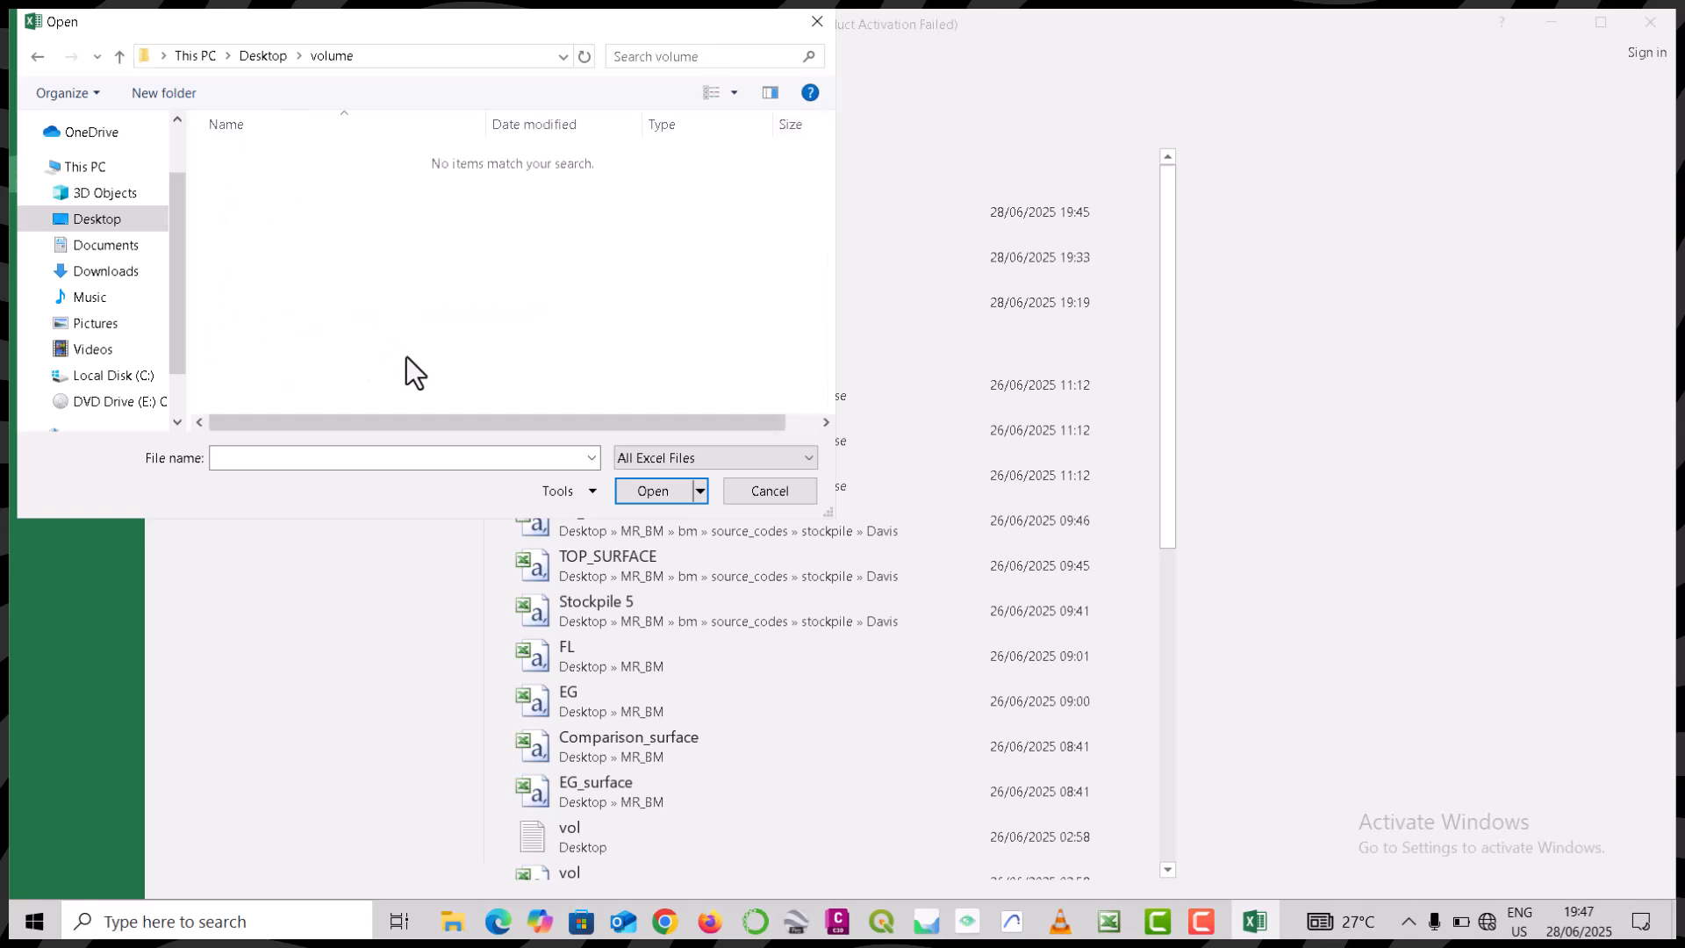
- Show all file types in the volume folder and open TOP_SURFACE as read-only
{"action": "left_click", "coordinate": [669, 455]}
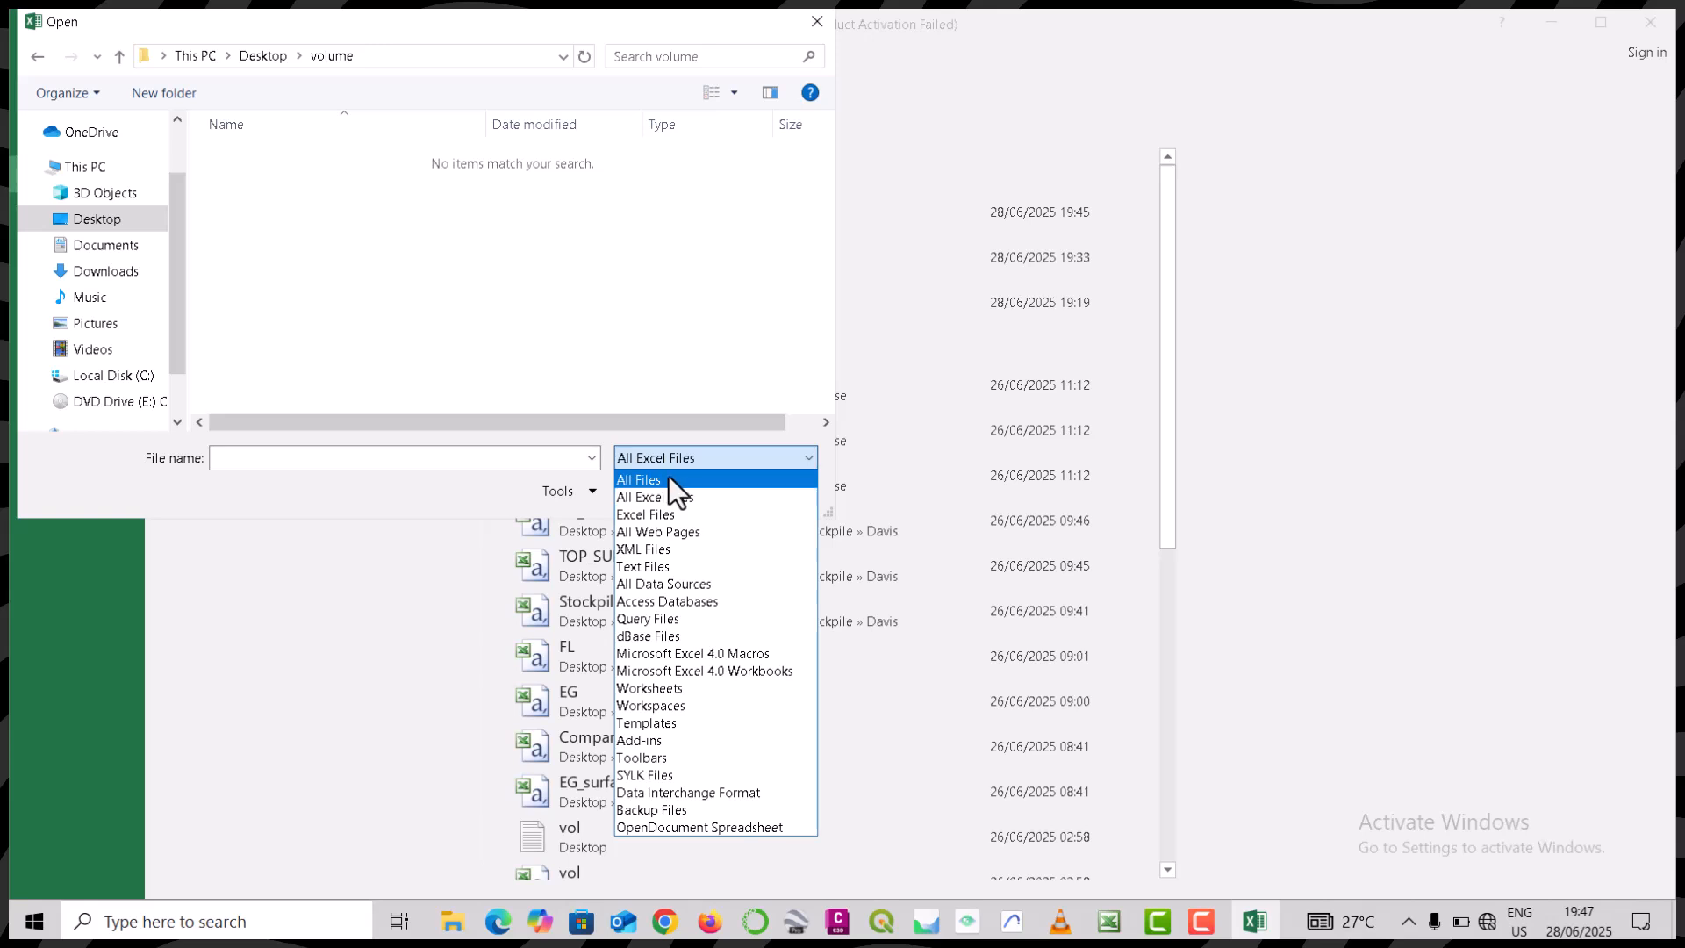
{"action": "left_click", "coordinate": [669, 475]}
{"action": "left_click", "coordinate": [292, 181]}
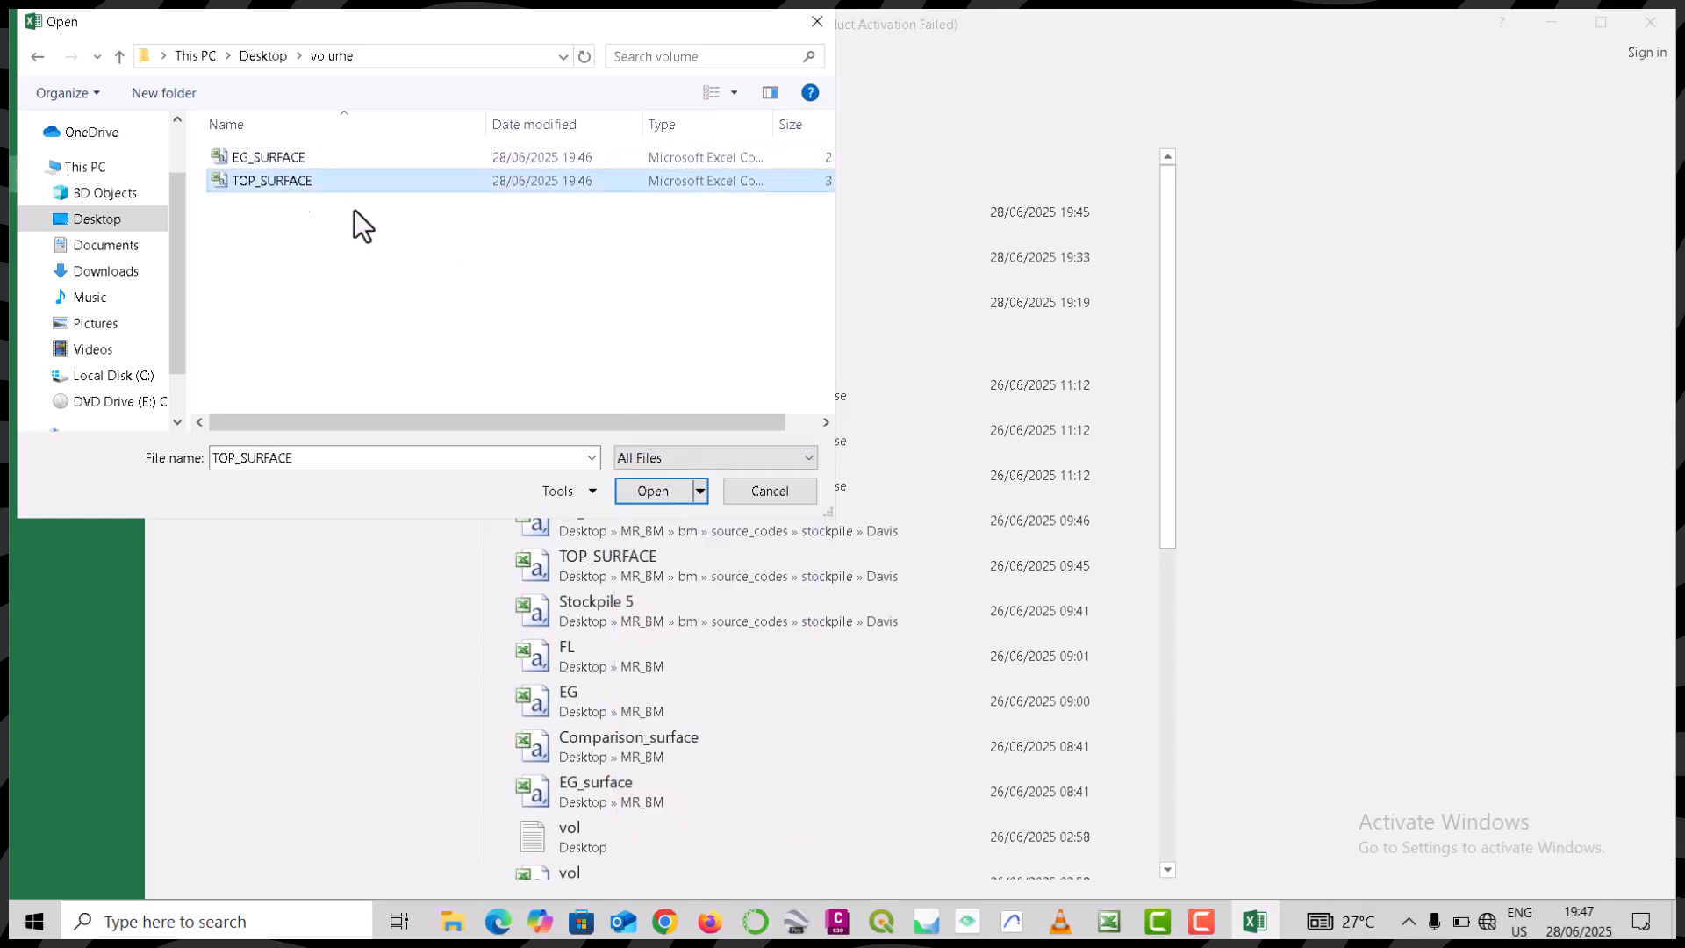
{"action": "left_click", "coordinate": [649, 497]}
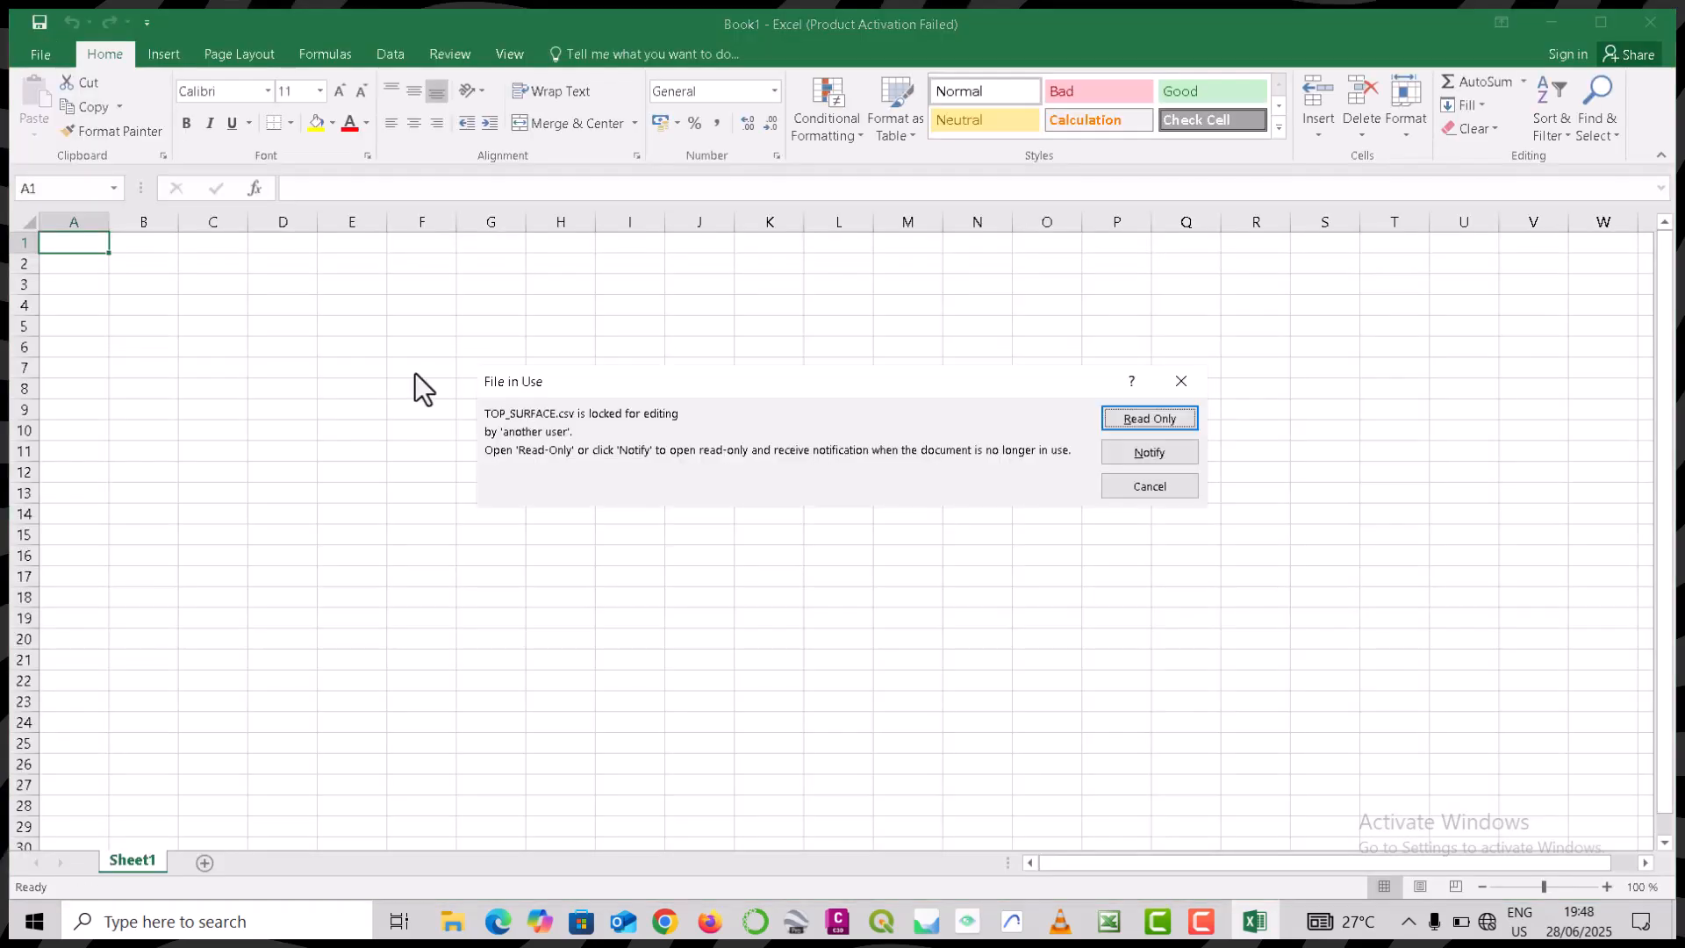
{"action": "left_click", "coordinate": [1130, 418]}
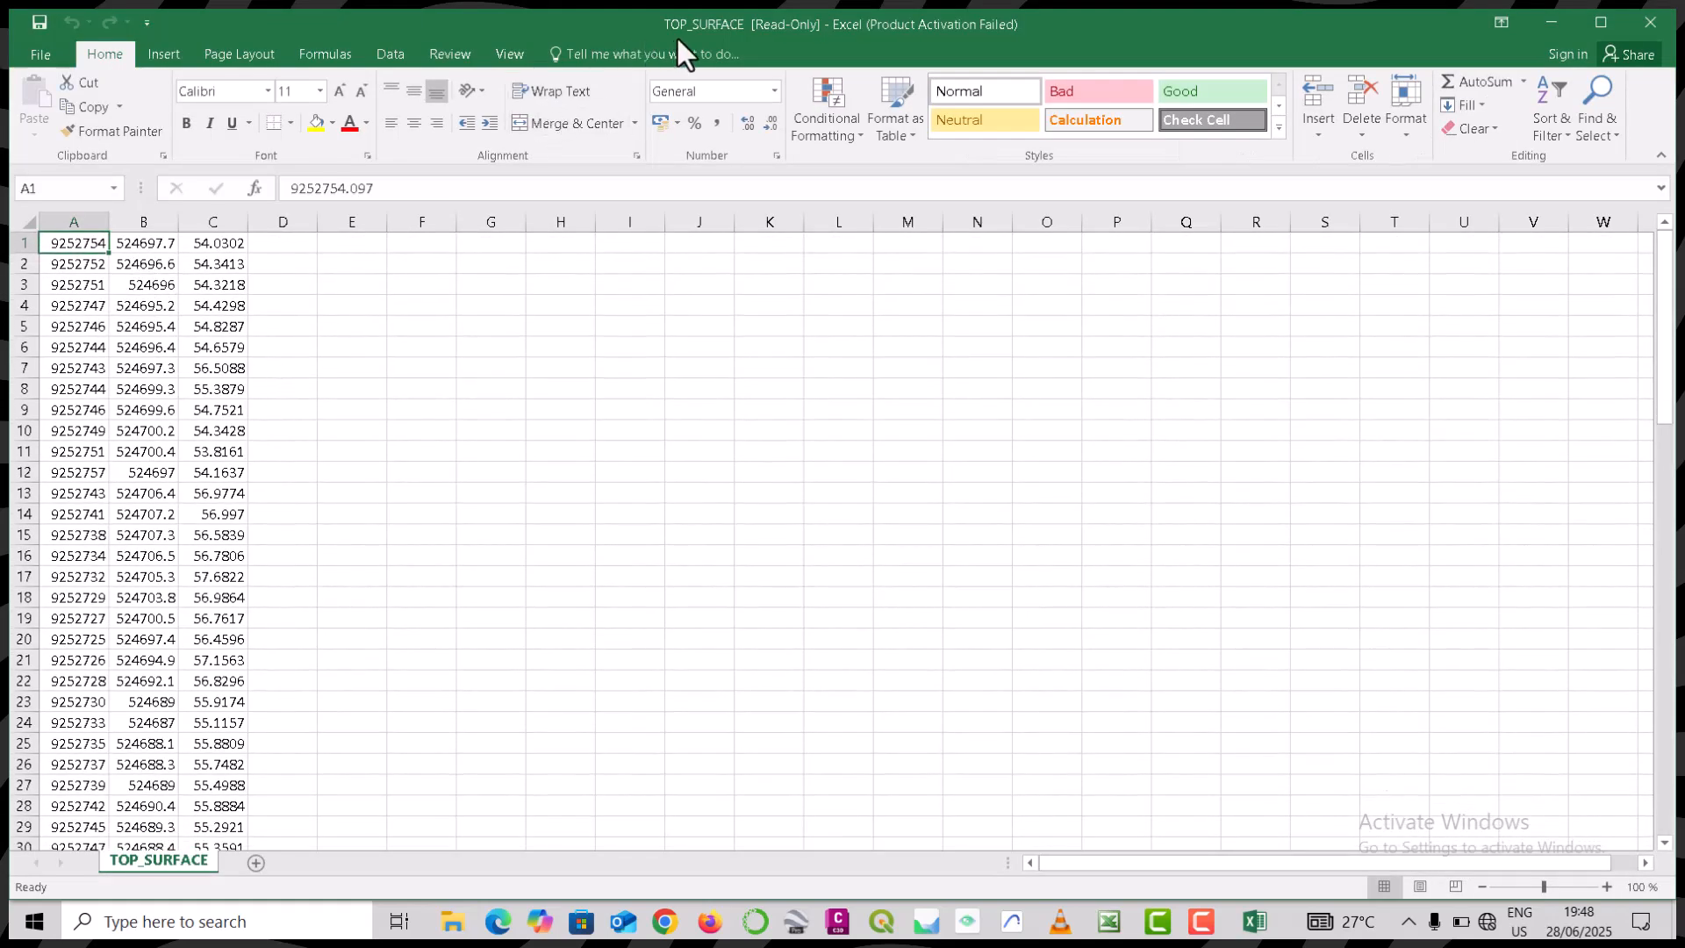
- Close the read-only TOP_SURFACE workbook and the volume folder window
{"action": "left_click", "coordinate": [1648, 27]}
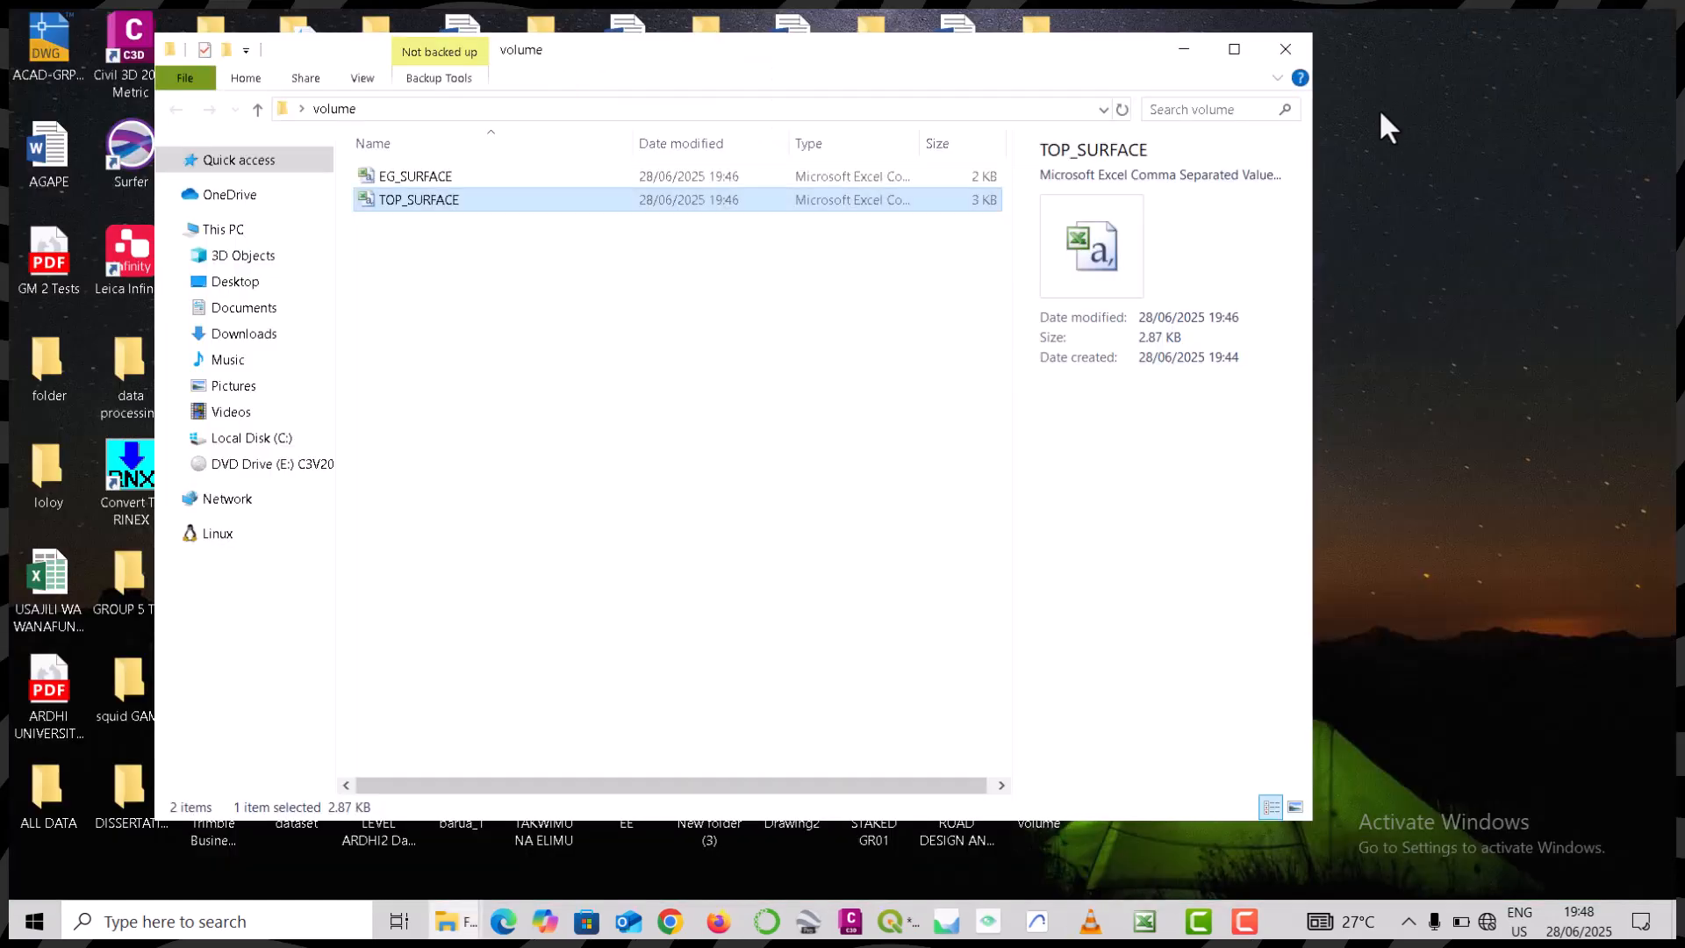
{"action": "left_click", "coordinate": [1292, 43]}
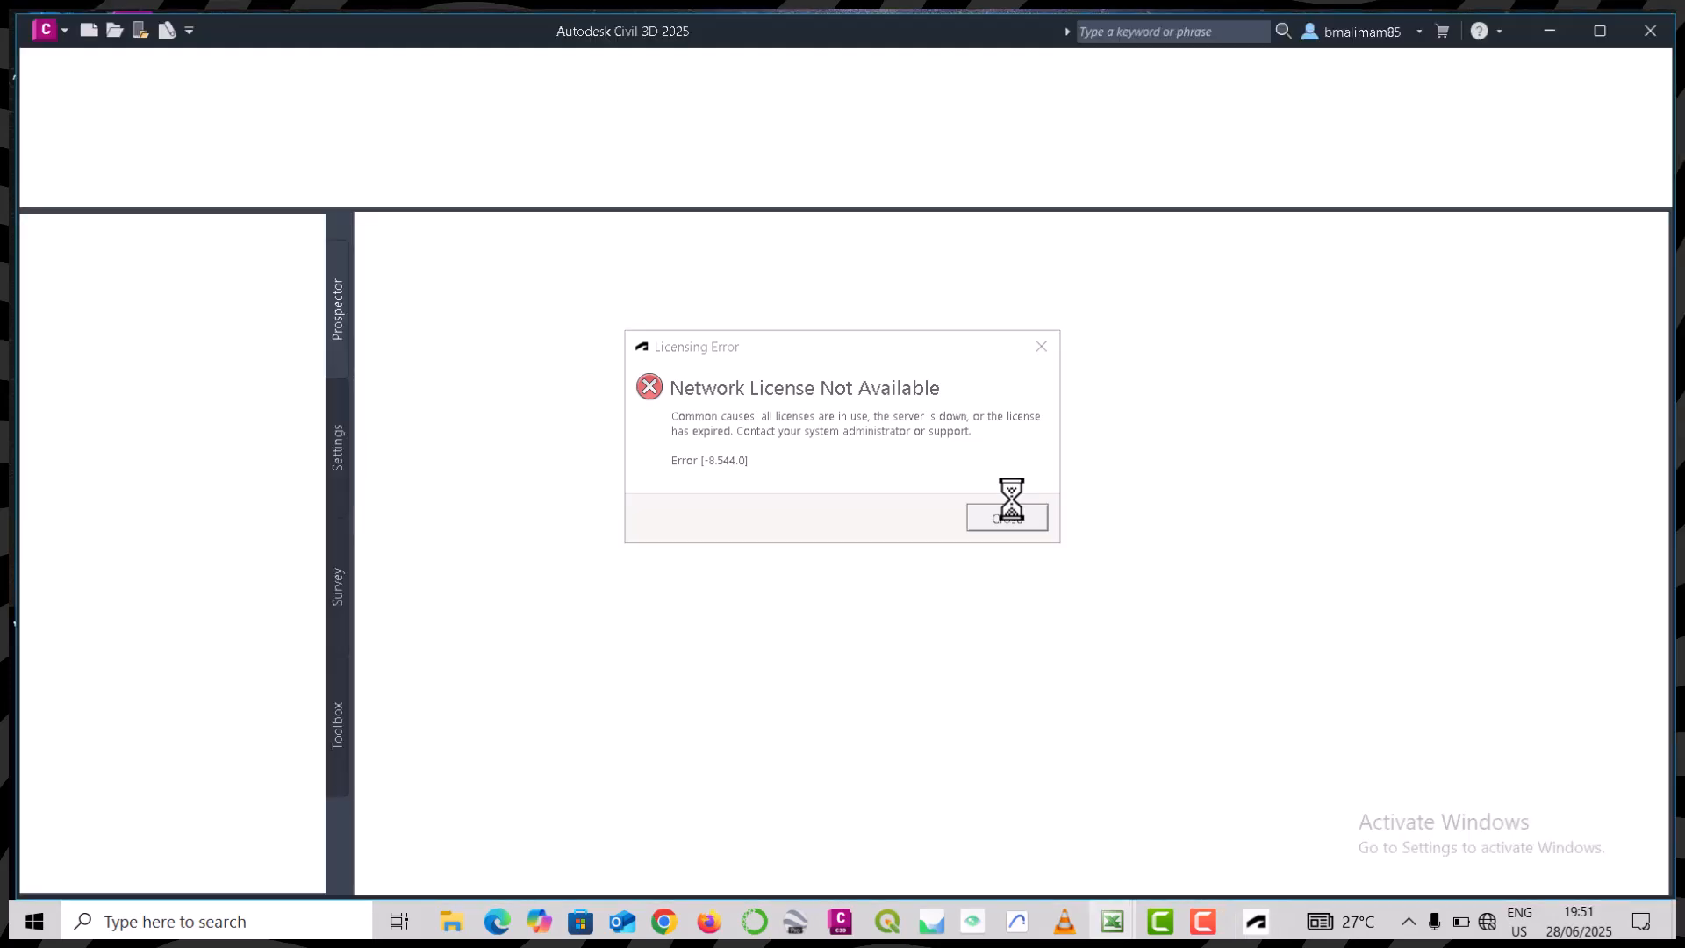
- Switch to Civil 3D 2025 and dismiss its network licensing error
{"action": "left_click", "coordinate": [1008, 517]}
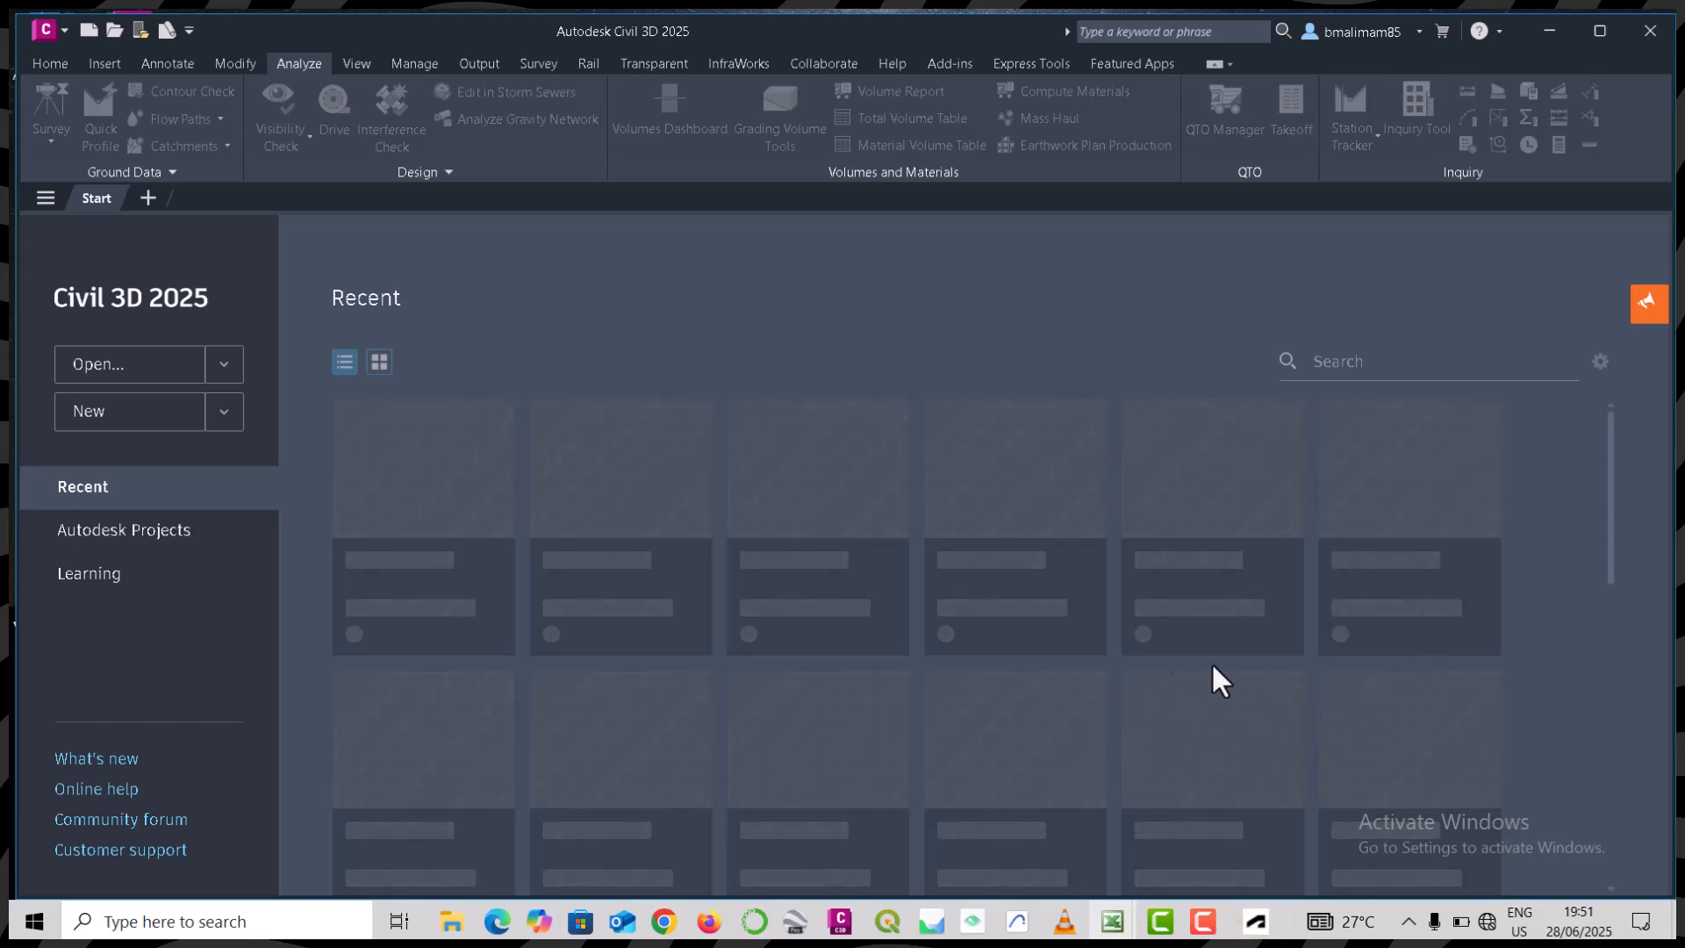
{"action": "left_click", "coordinate": [1255, 923]}
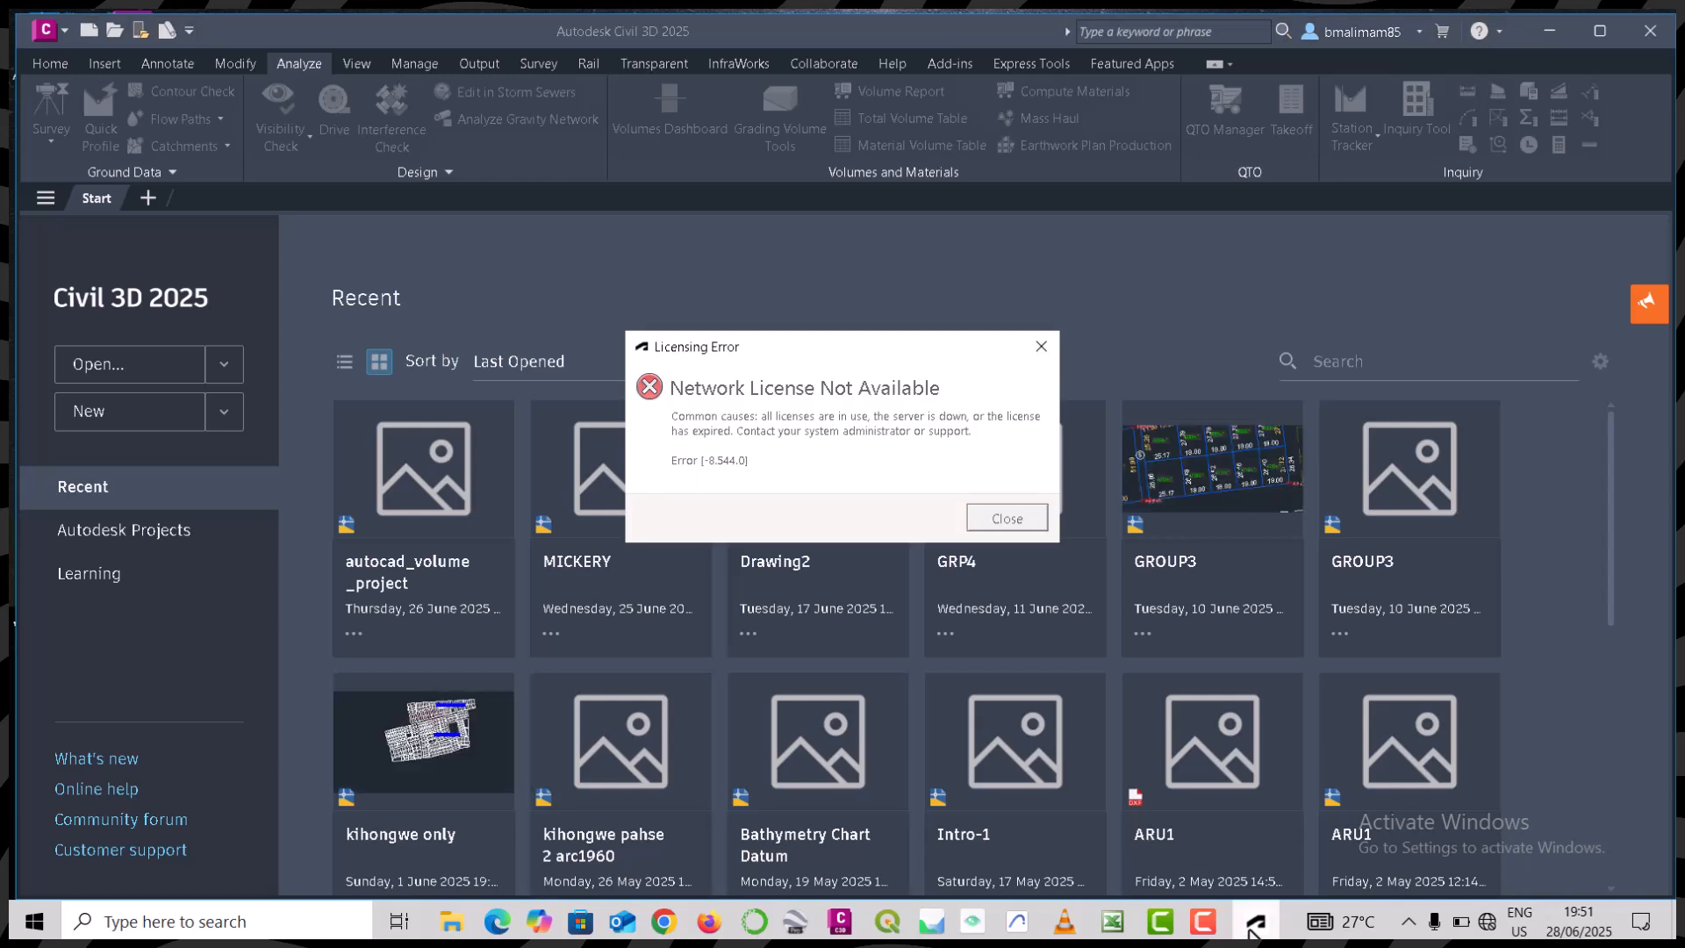
{"action": "left_click", "coordinate": [1037, 340]}
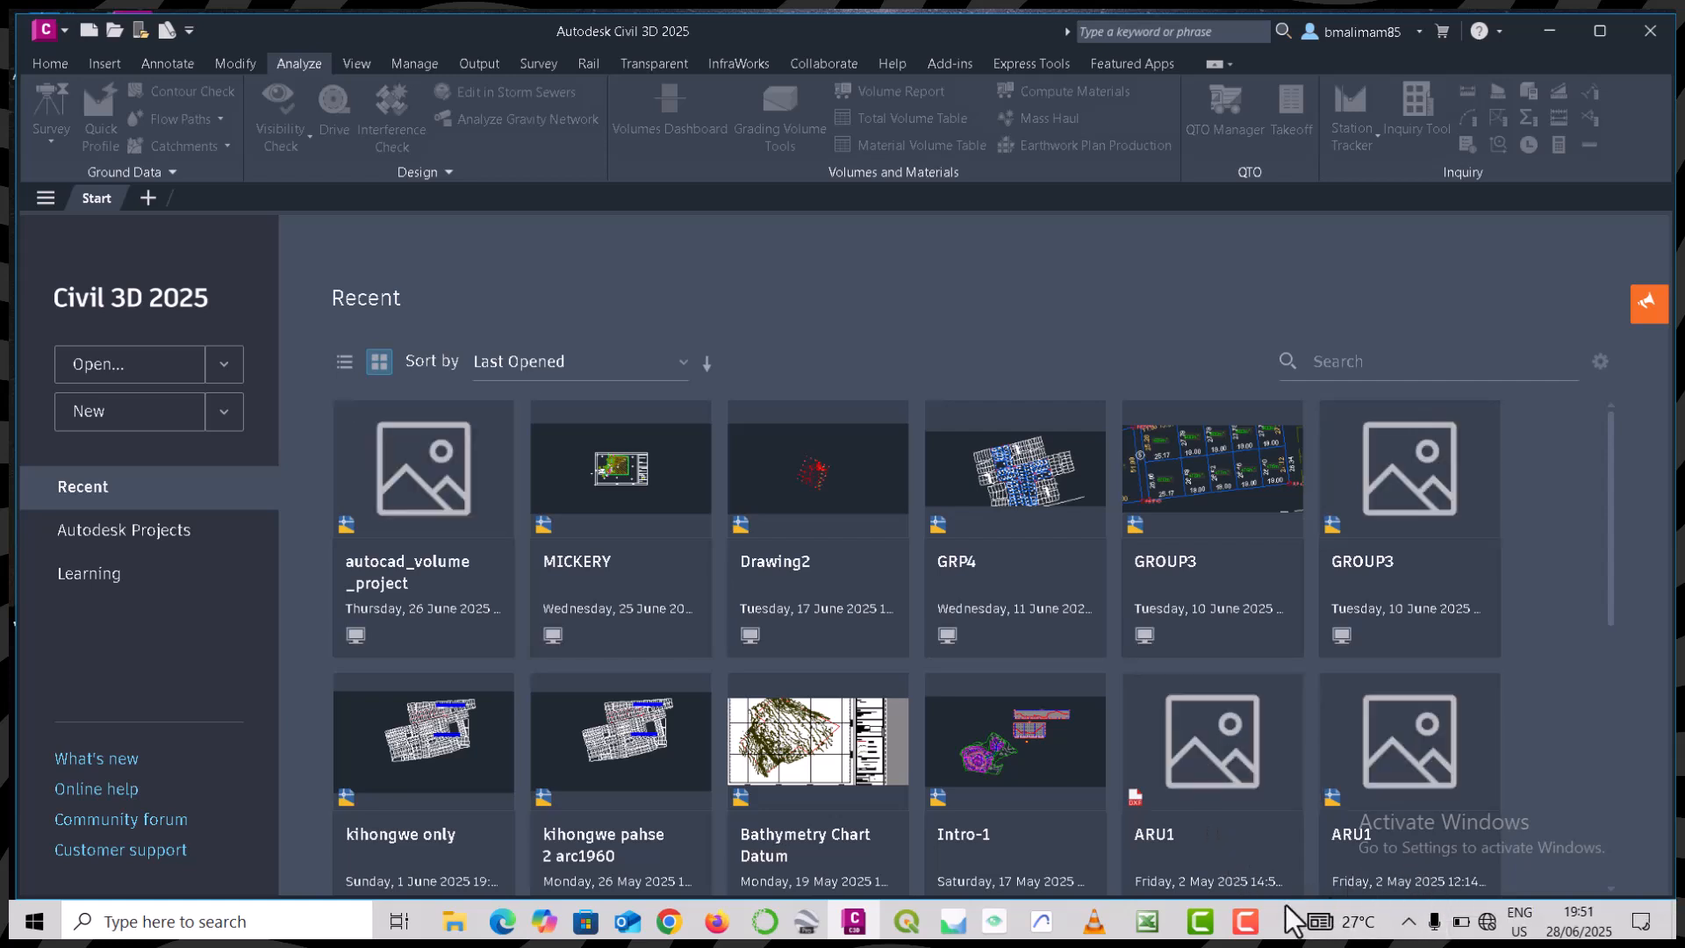
{"action": "left_click", "coordinate": [1245, 920]}
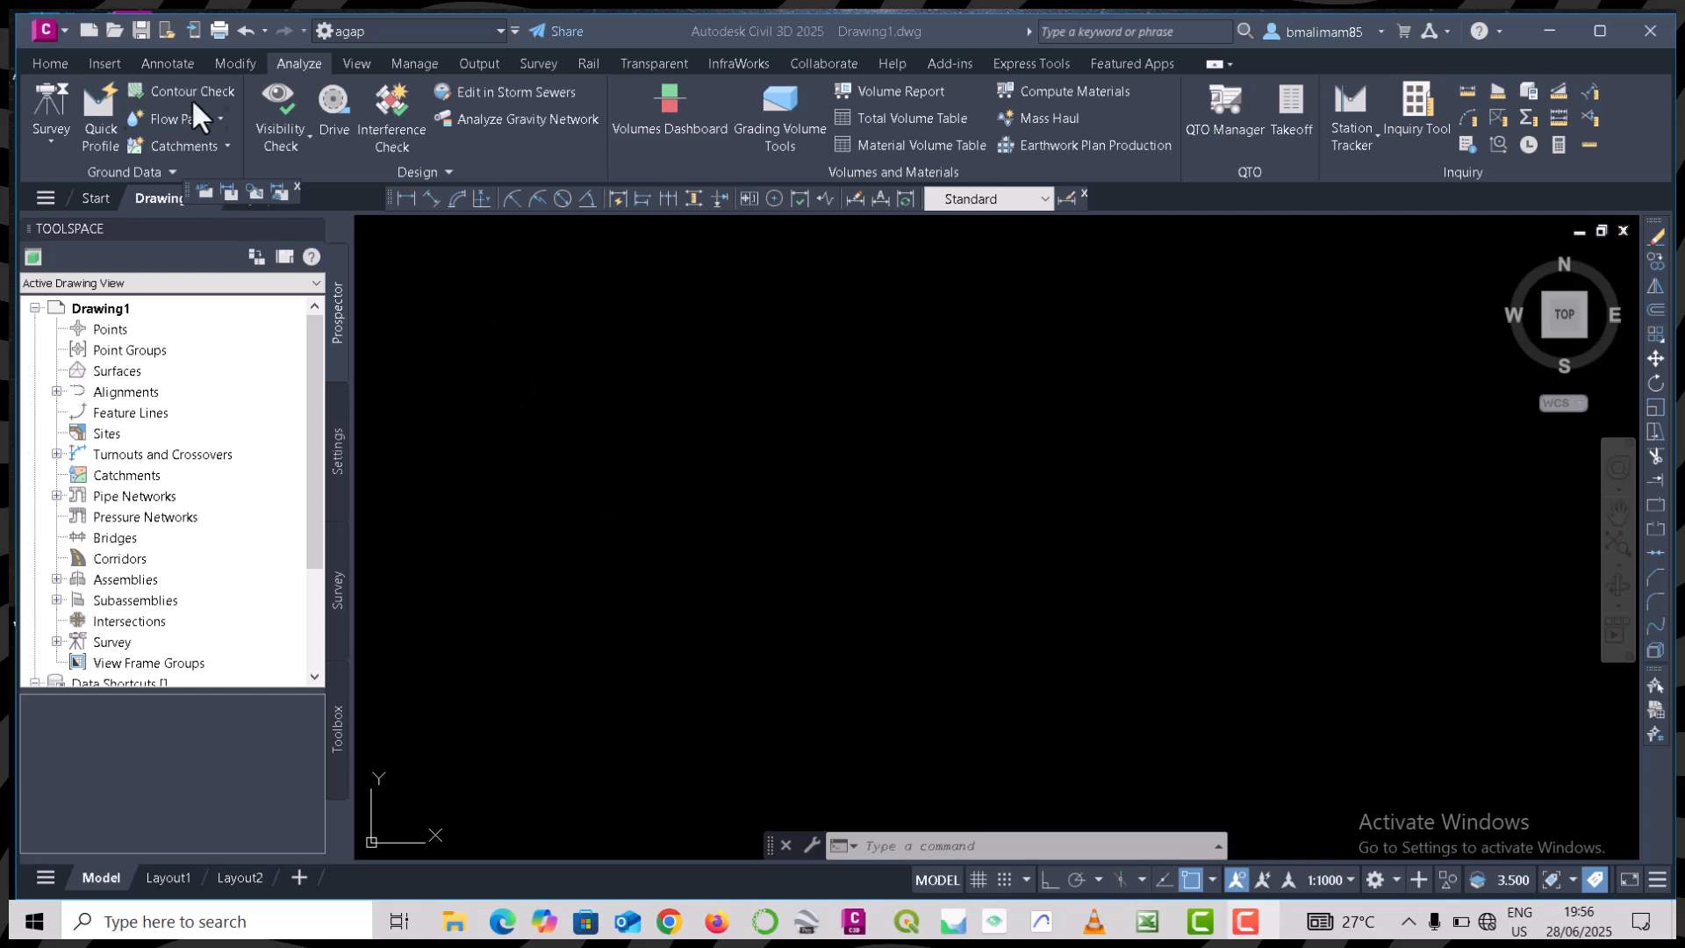
{"action": "left_click", "coordinate": [66, 65]}
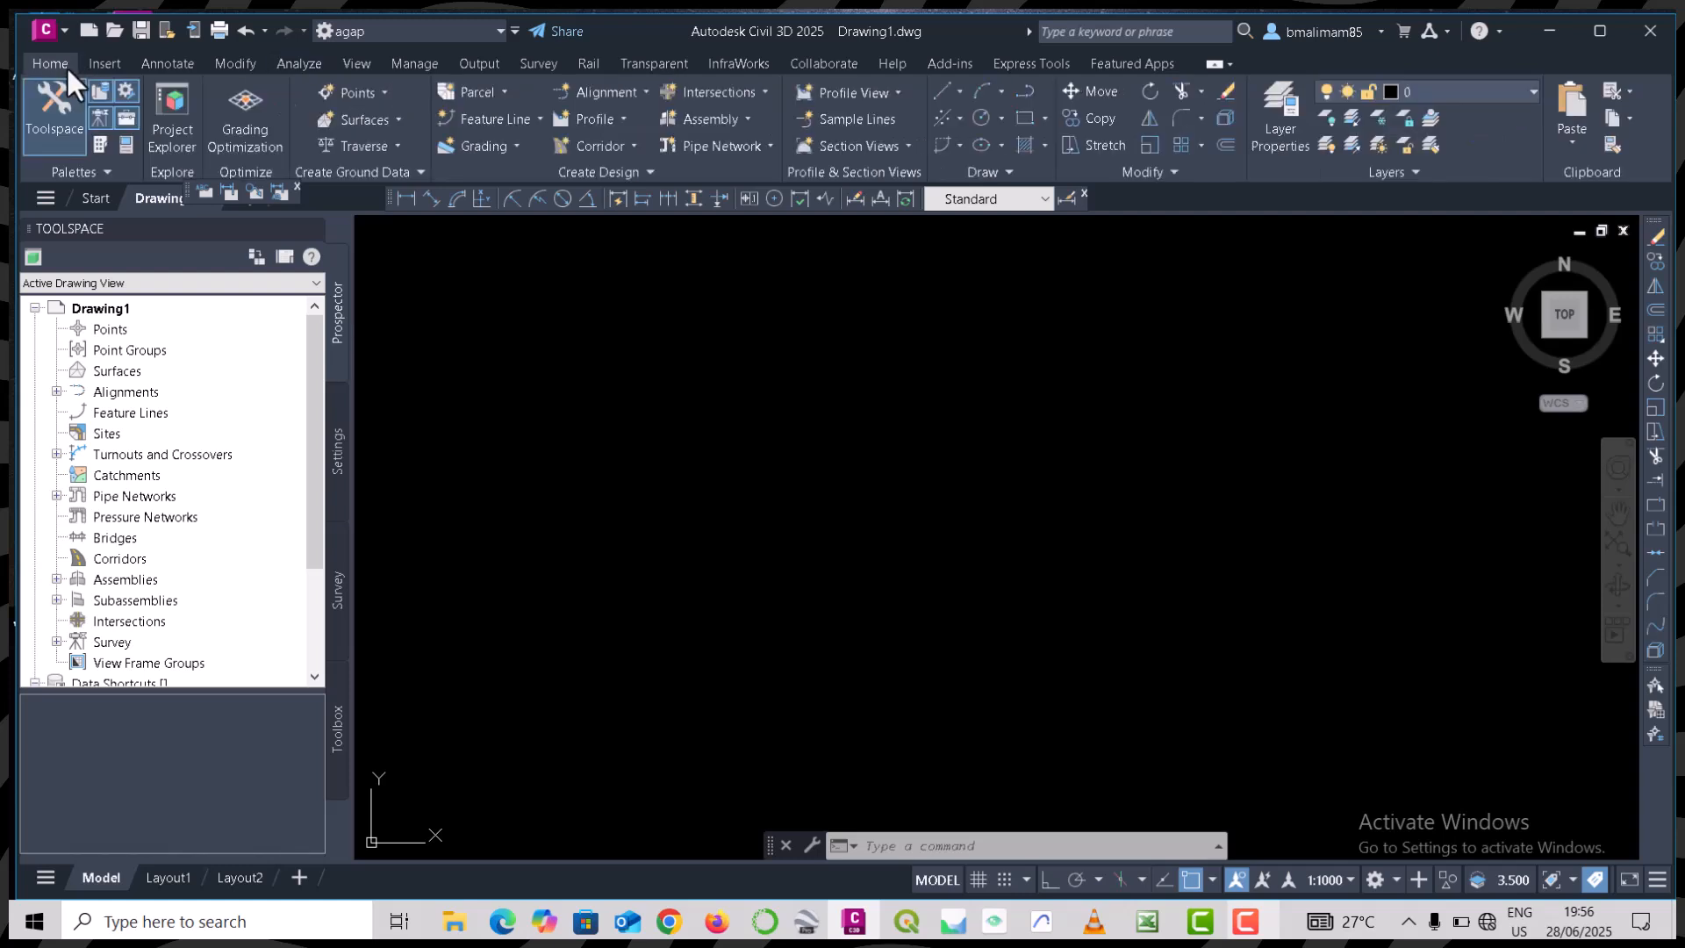
{"action": "left_click", "coordinate": [371, 92]}
{"action": "left_click", "coordinate": [371, 92]}
- Open Drawing1's drawing settings and set the zone category to UTM, WGS84 Datum
{"action": "left_click", "coordinate": [65, 29]}
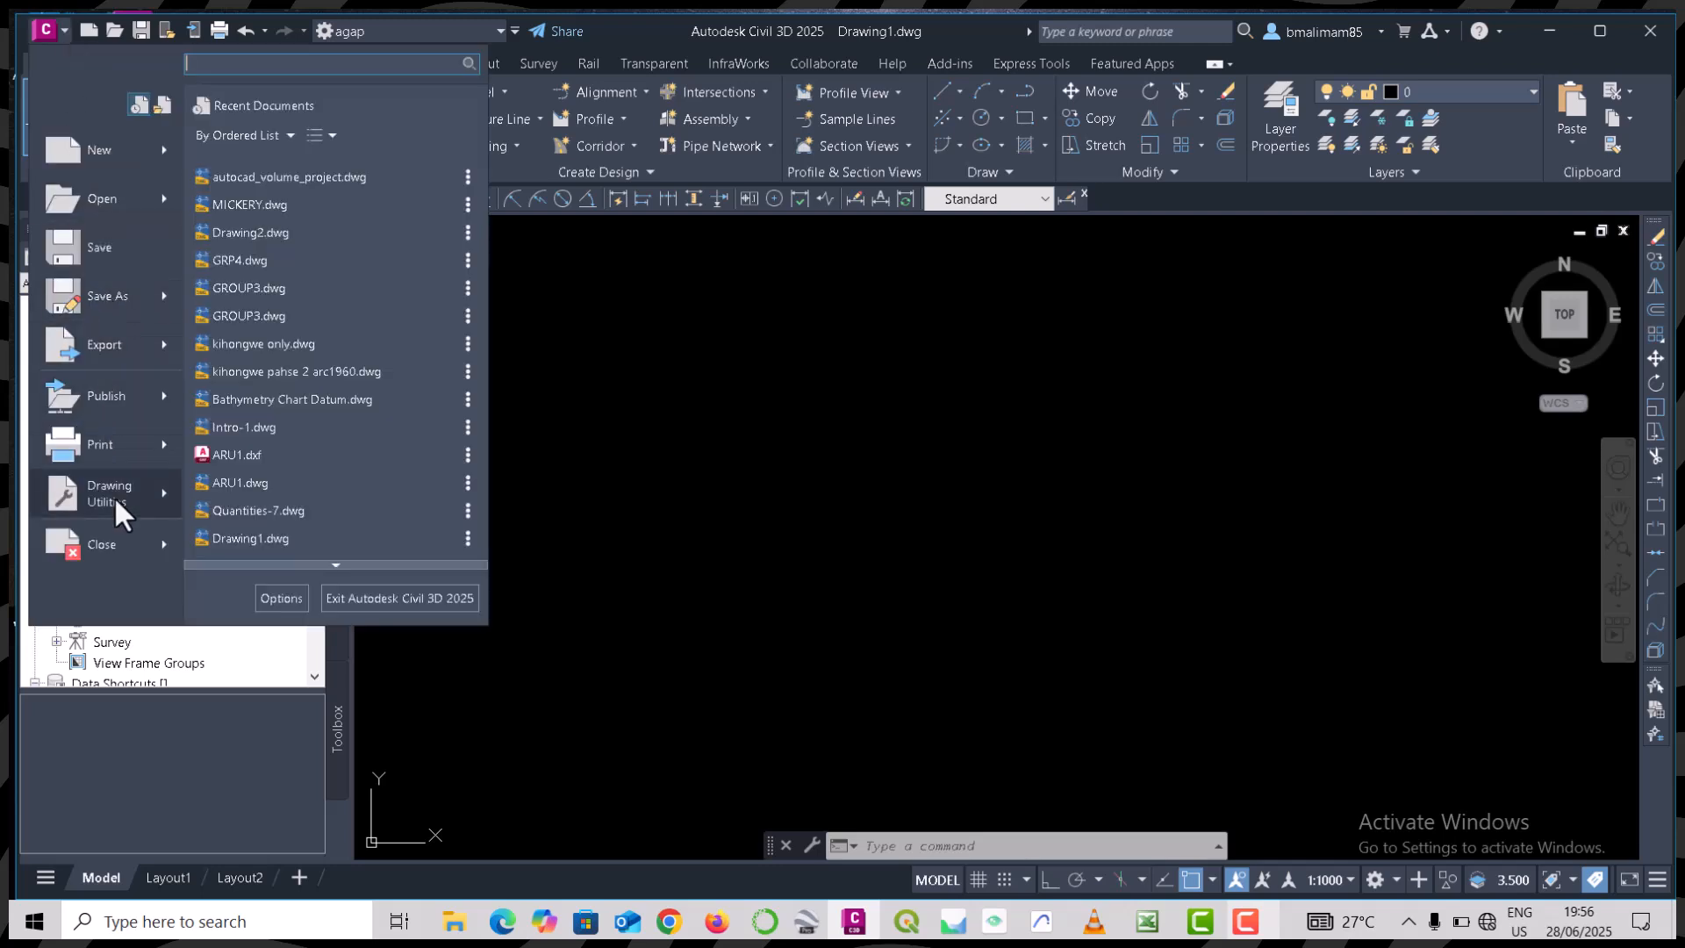
{"action": "mouse_move", "coordinate": [114, 497]}
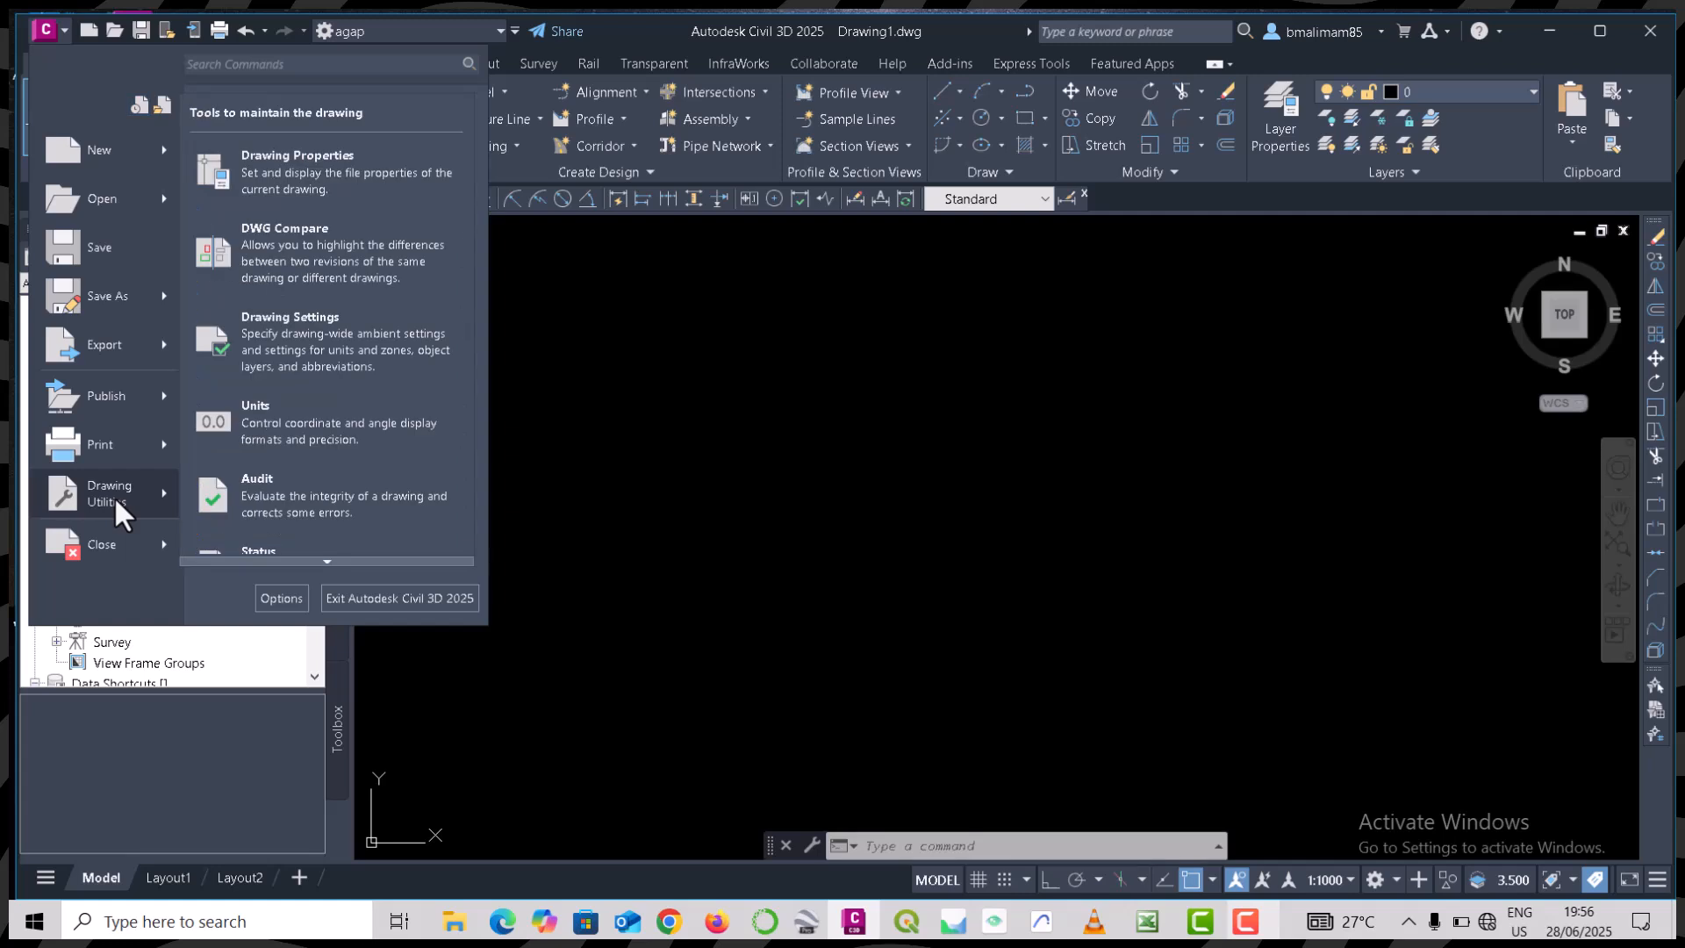
{"action": "left_click", "coordinate": [323, 332]}
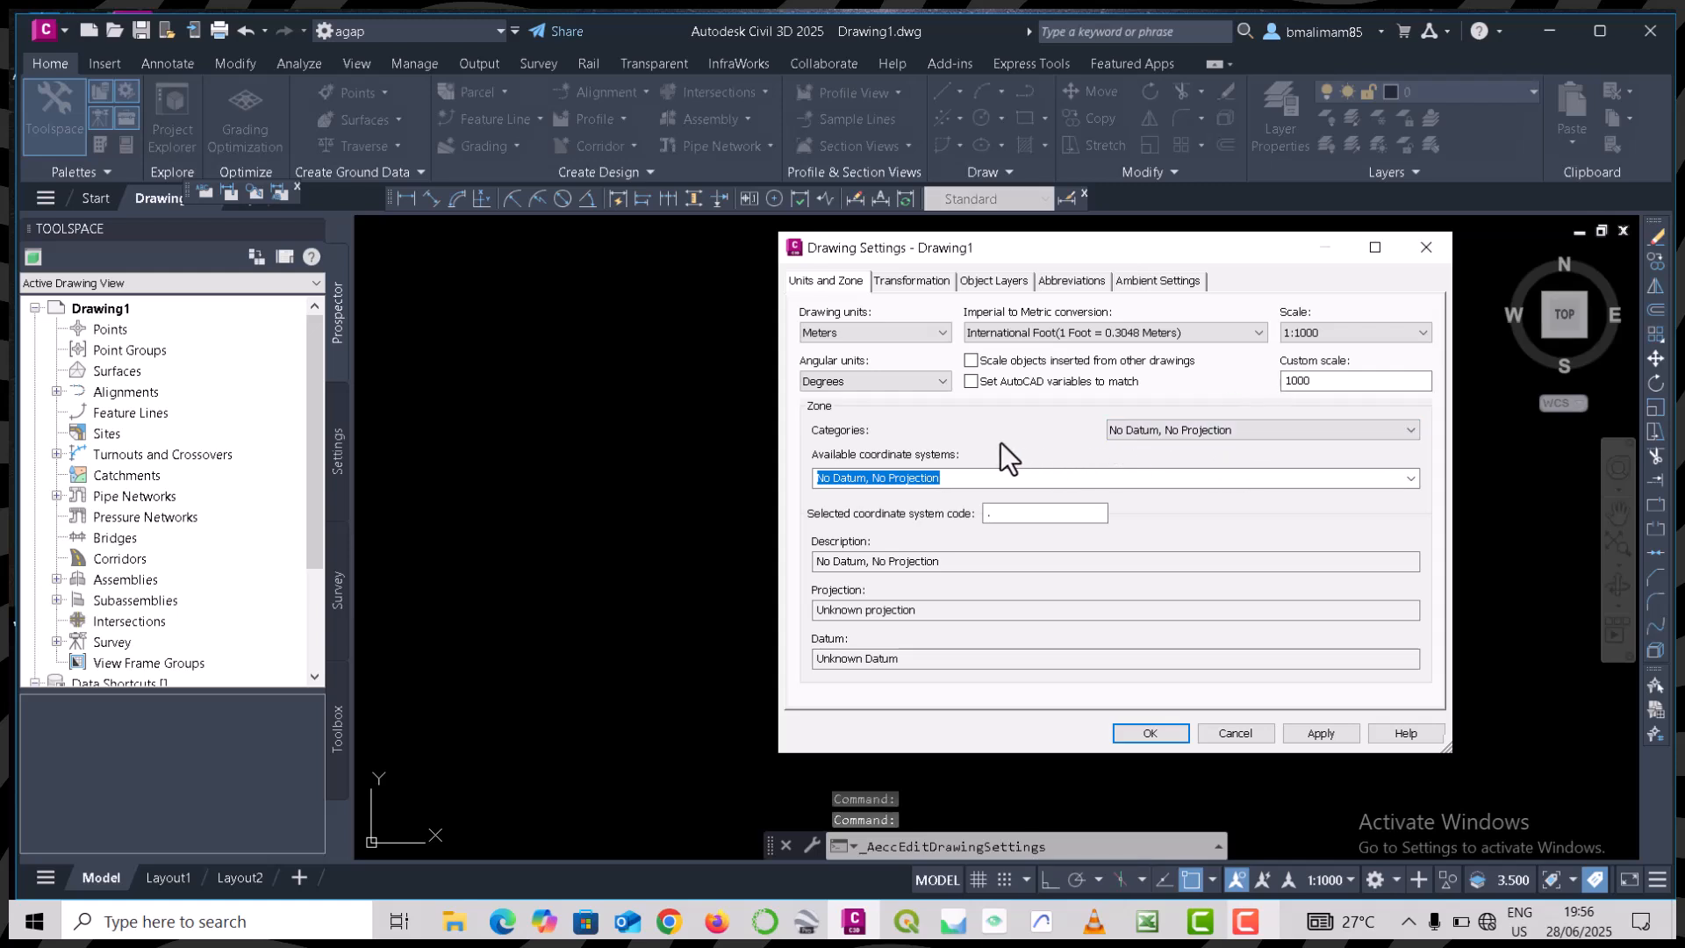
{"action": "left_click", "coordinate": [1414, 425]}
{"action": "left_click", "coordinate": [1413, 428]}
{"action": "left_click", "coordinate": [1397, 429]}
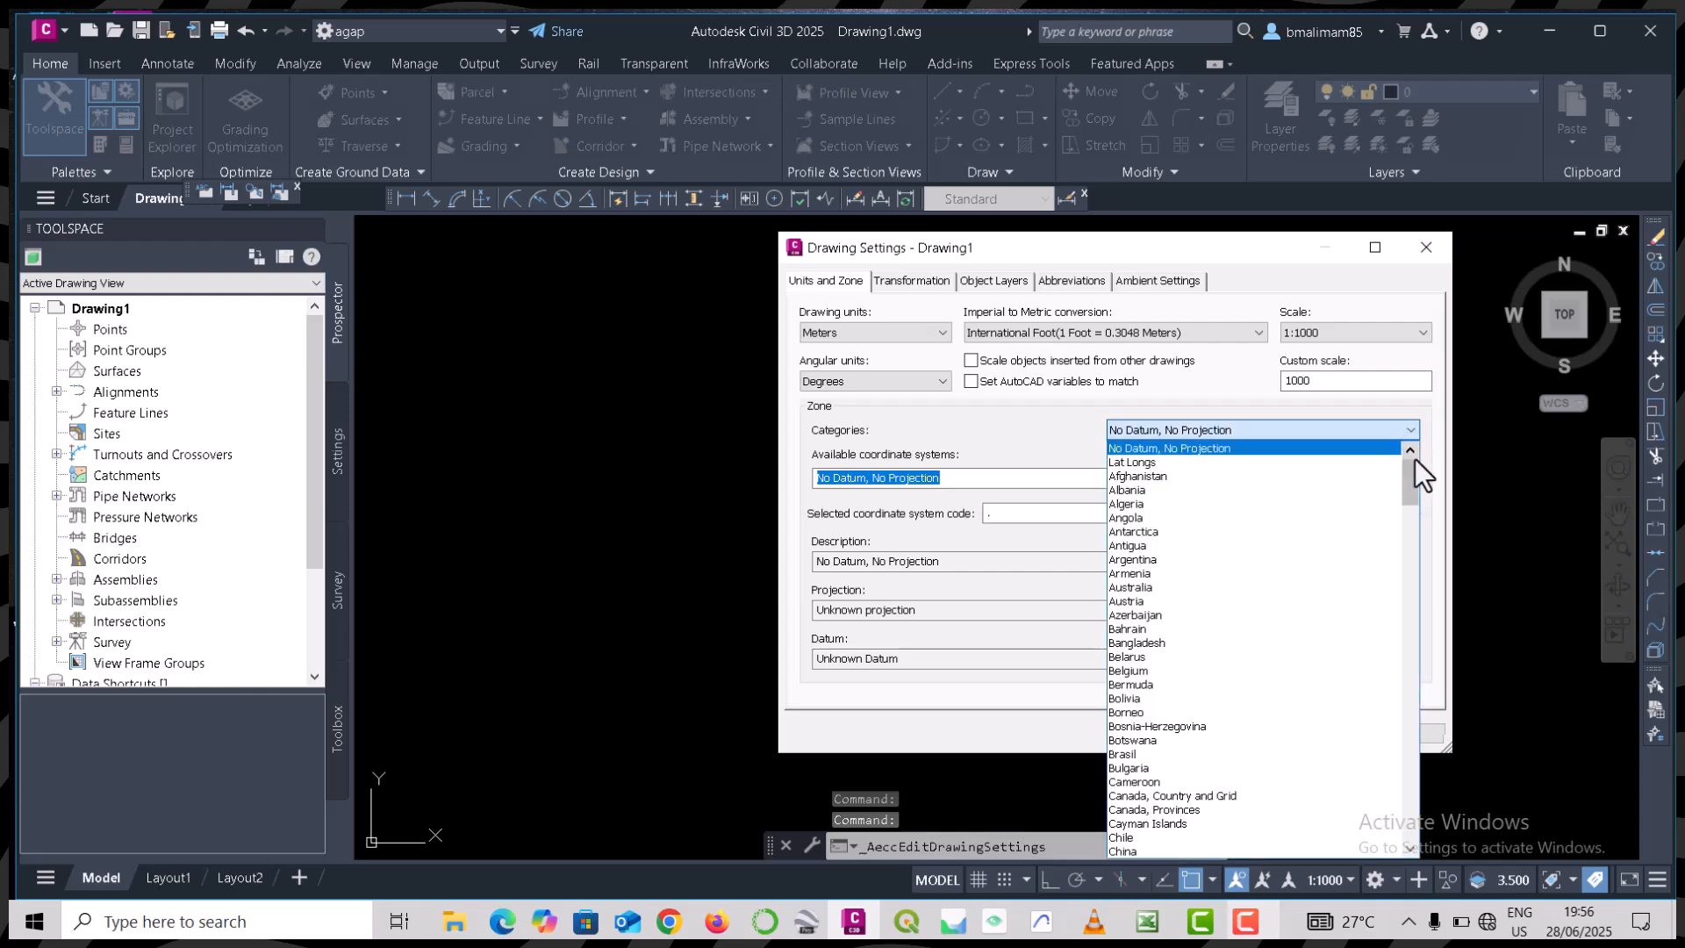
{"action": "left_click_drag", "start_coordinate": [1410, 472], "coordinate": [1394, 851]}
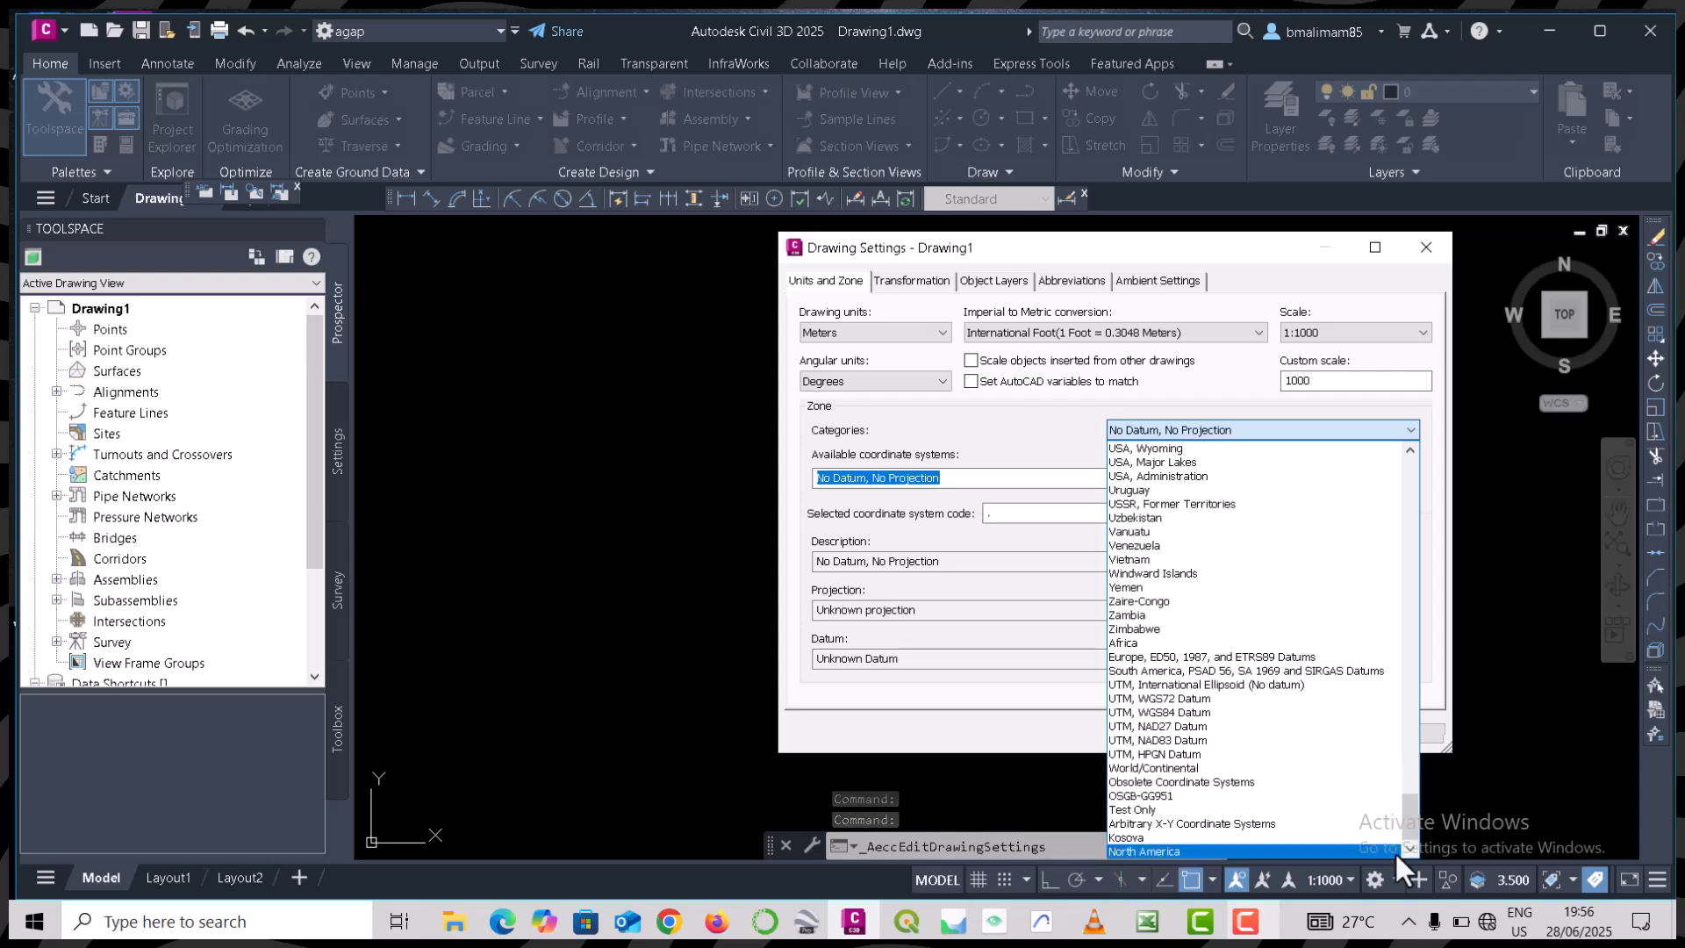
{"action": "left_click", "coordinate": [1230, 710]}
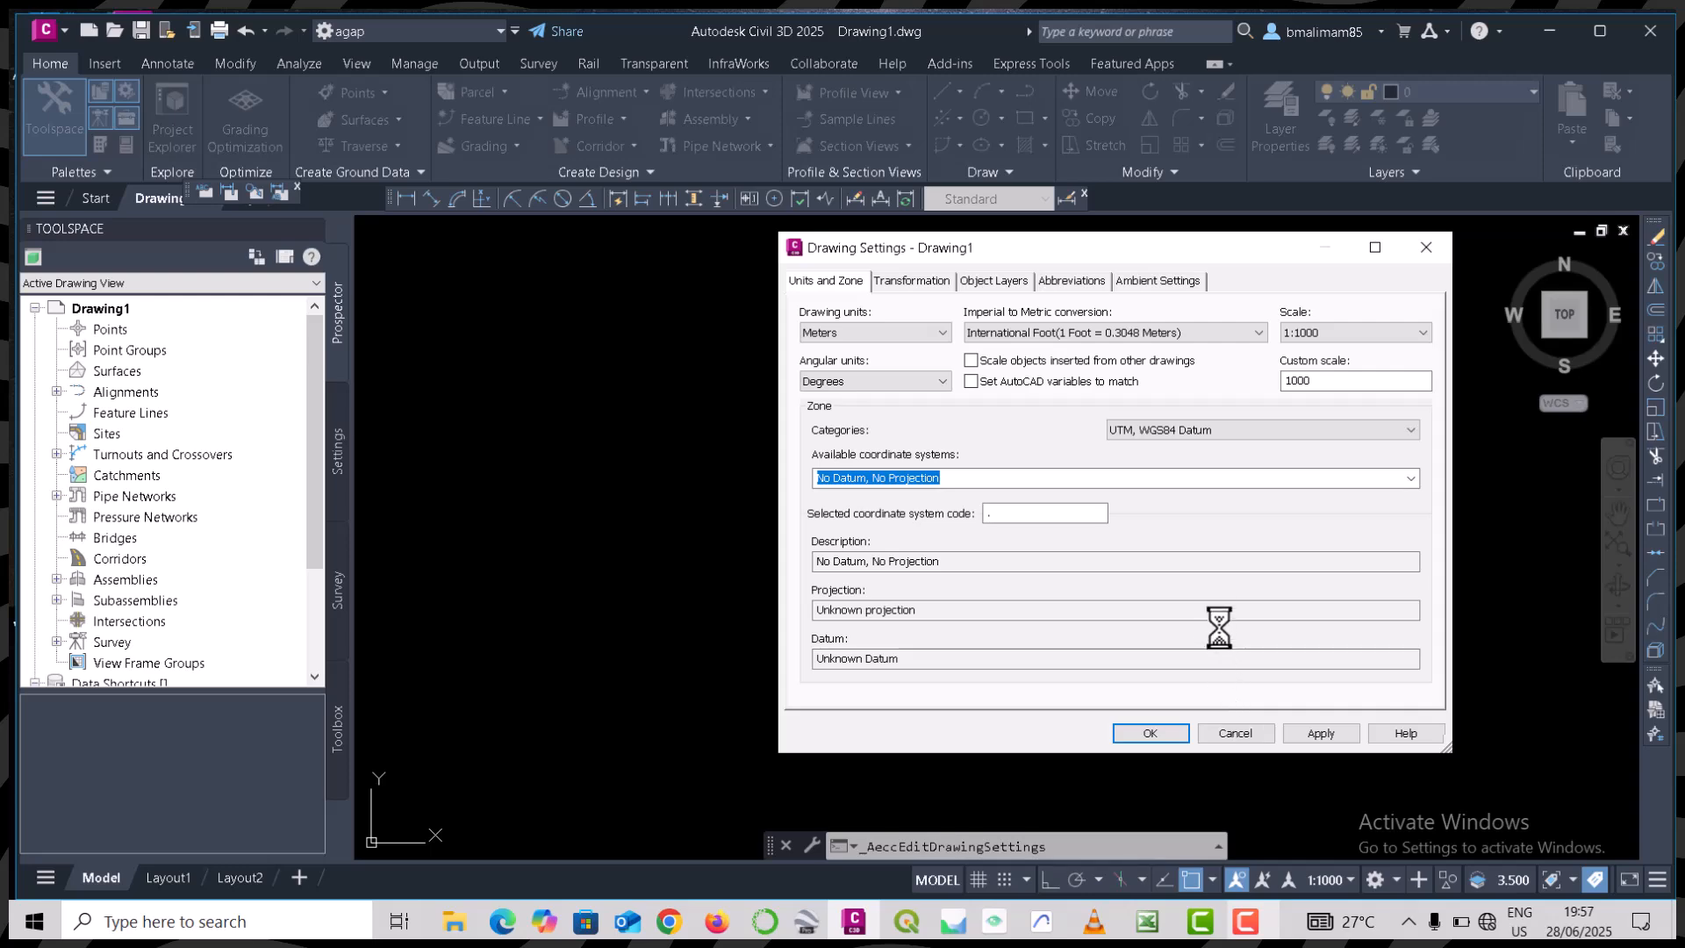
- Assign the UTM-WGS 1984 datum, Zone 37 South, Meter (UTM84-37S) coordinate system to the drawing and accept the settings
{"action": "left_click", "coordinate": [1410, 479]}
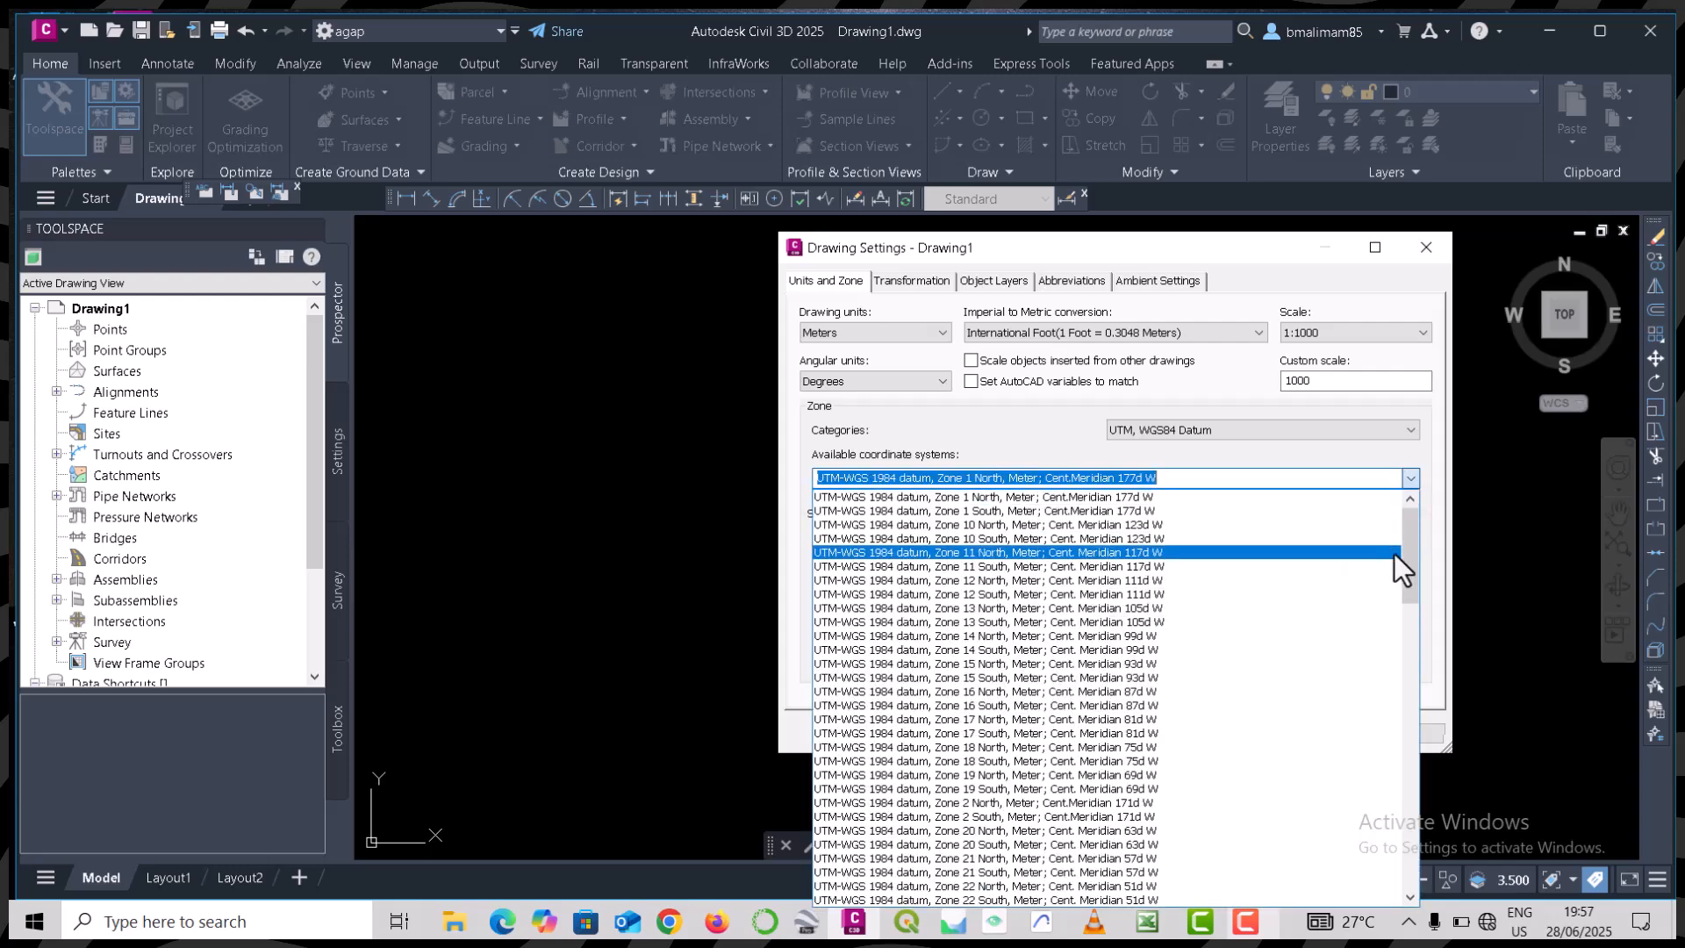
{"action": "left_click_drag", "start_coordinate": [1404, 553], "coordinate": [1413, 604]}
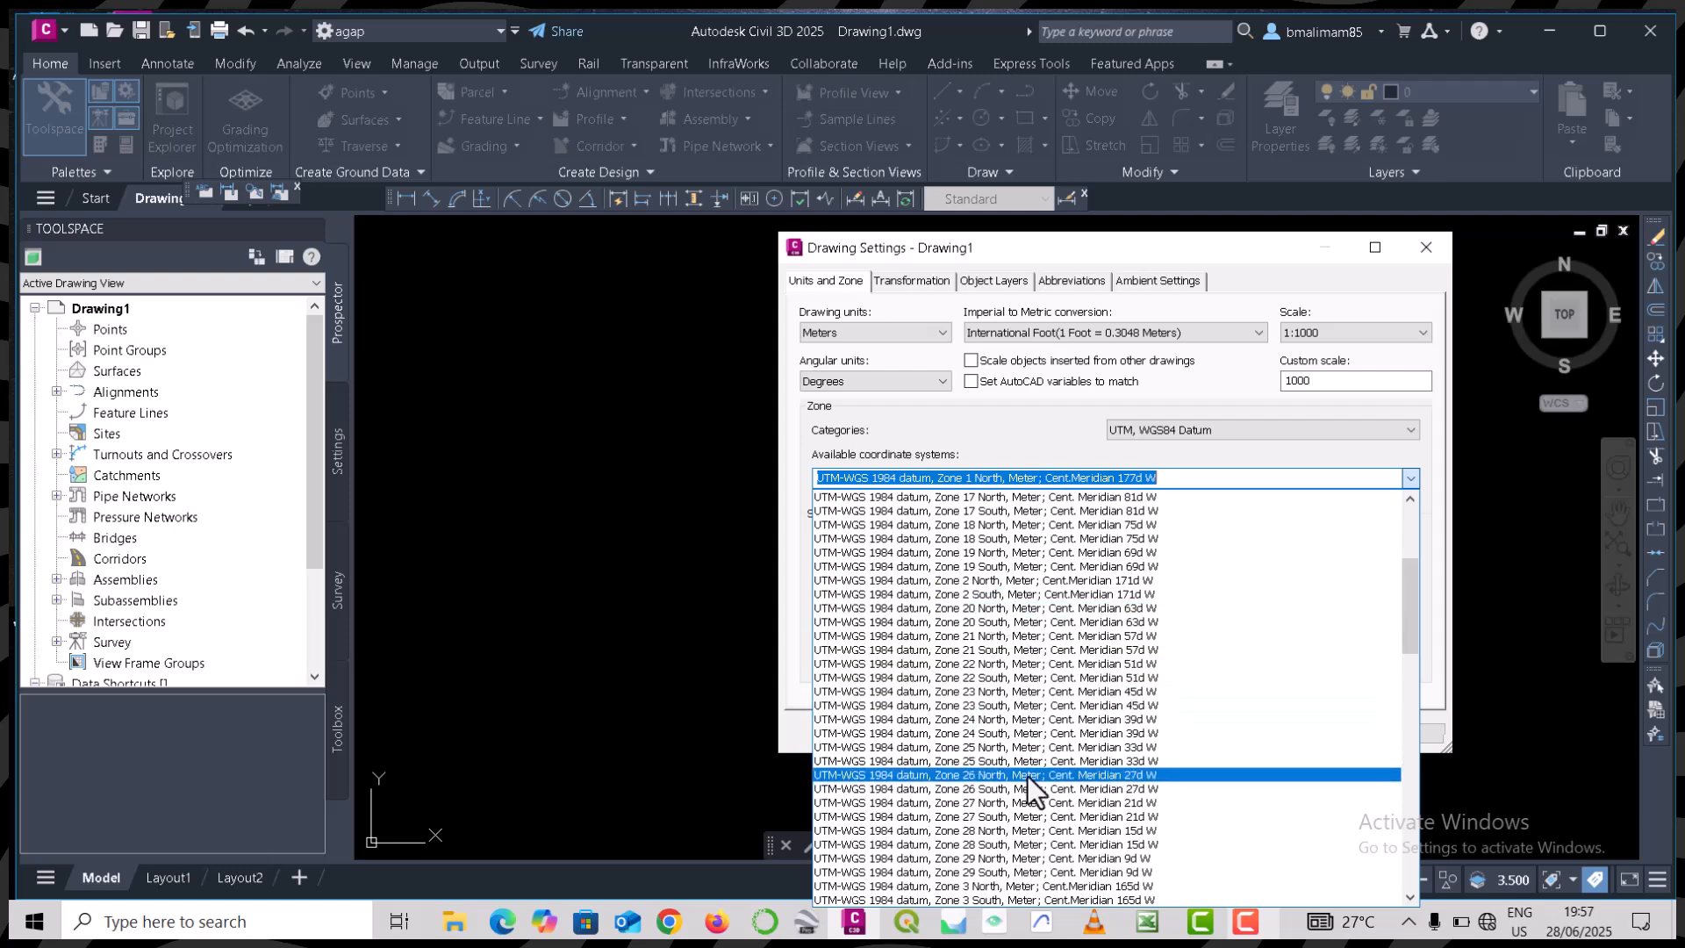
{"action": "scroll", "coordinate": [1041, 835], "scroll_direction": "down", "scroll_amount": 2}
{"action": "scroll", "coordinate": [1016, 903], "scroll_direction": "down", "scroll_amount": 3}
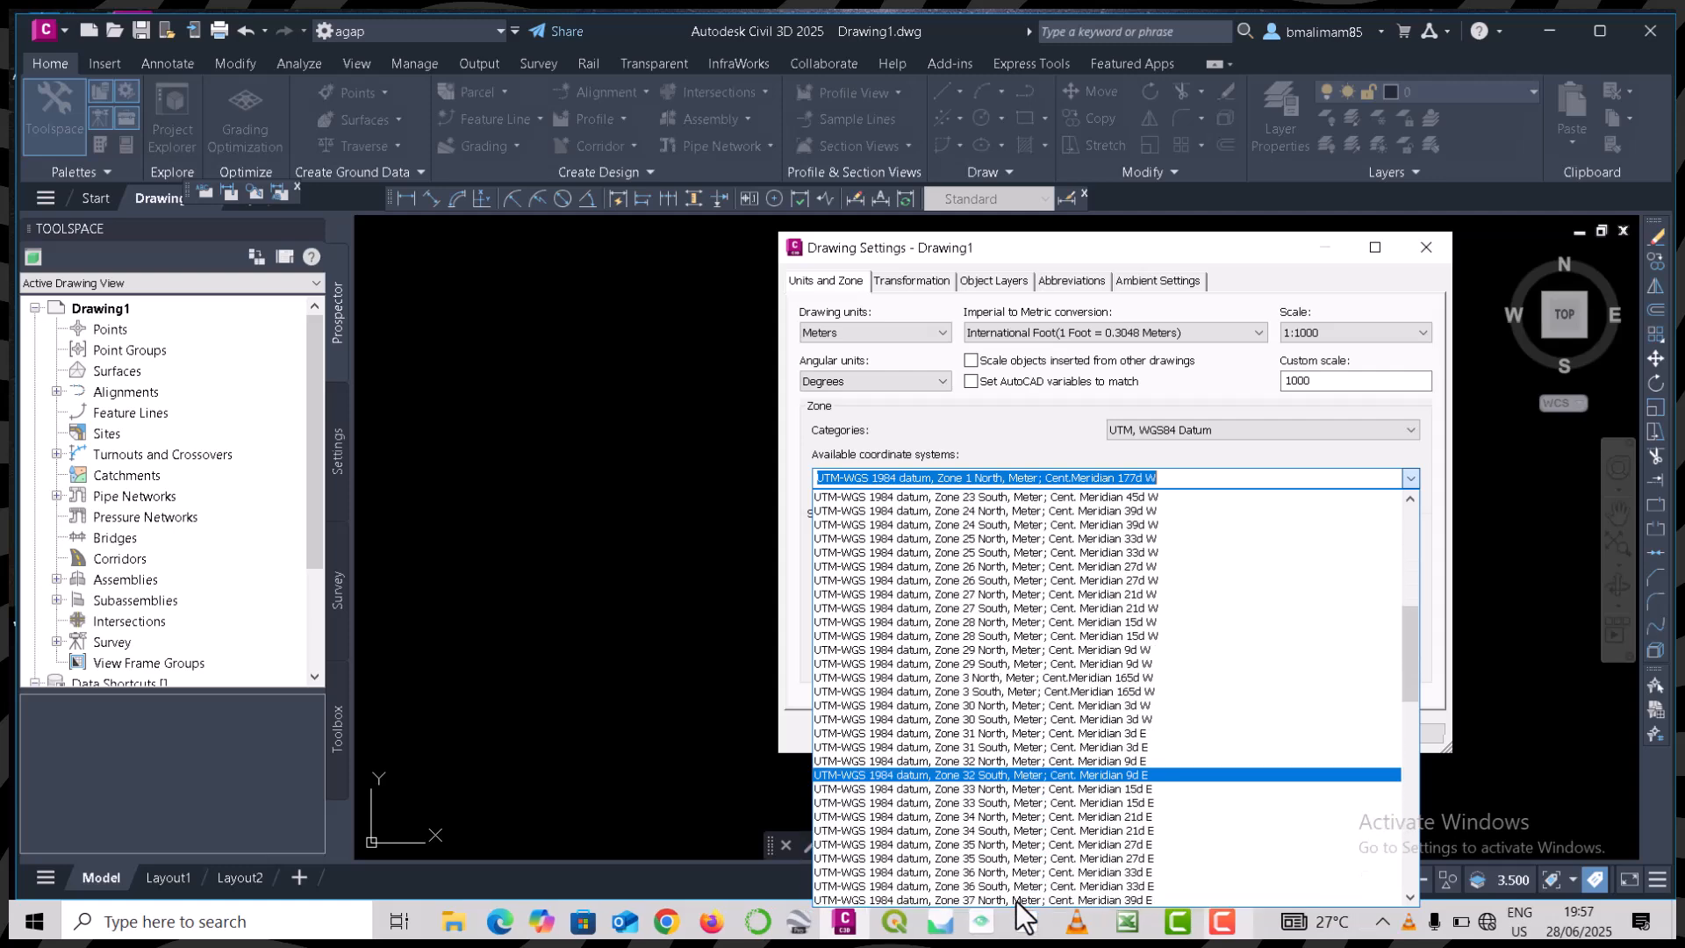
{"action": "scroll", "coordinate": [1031, 866], "scroll_direction": "down", "scroll_amount": 2}
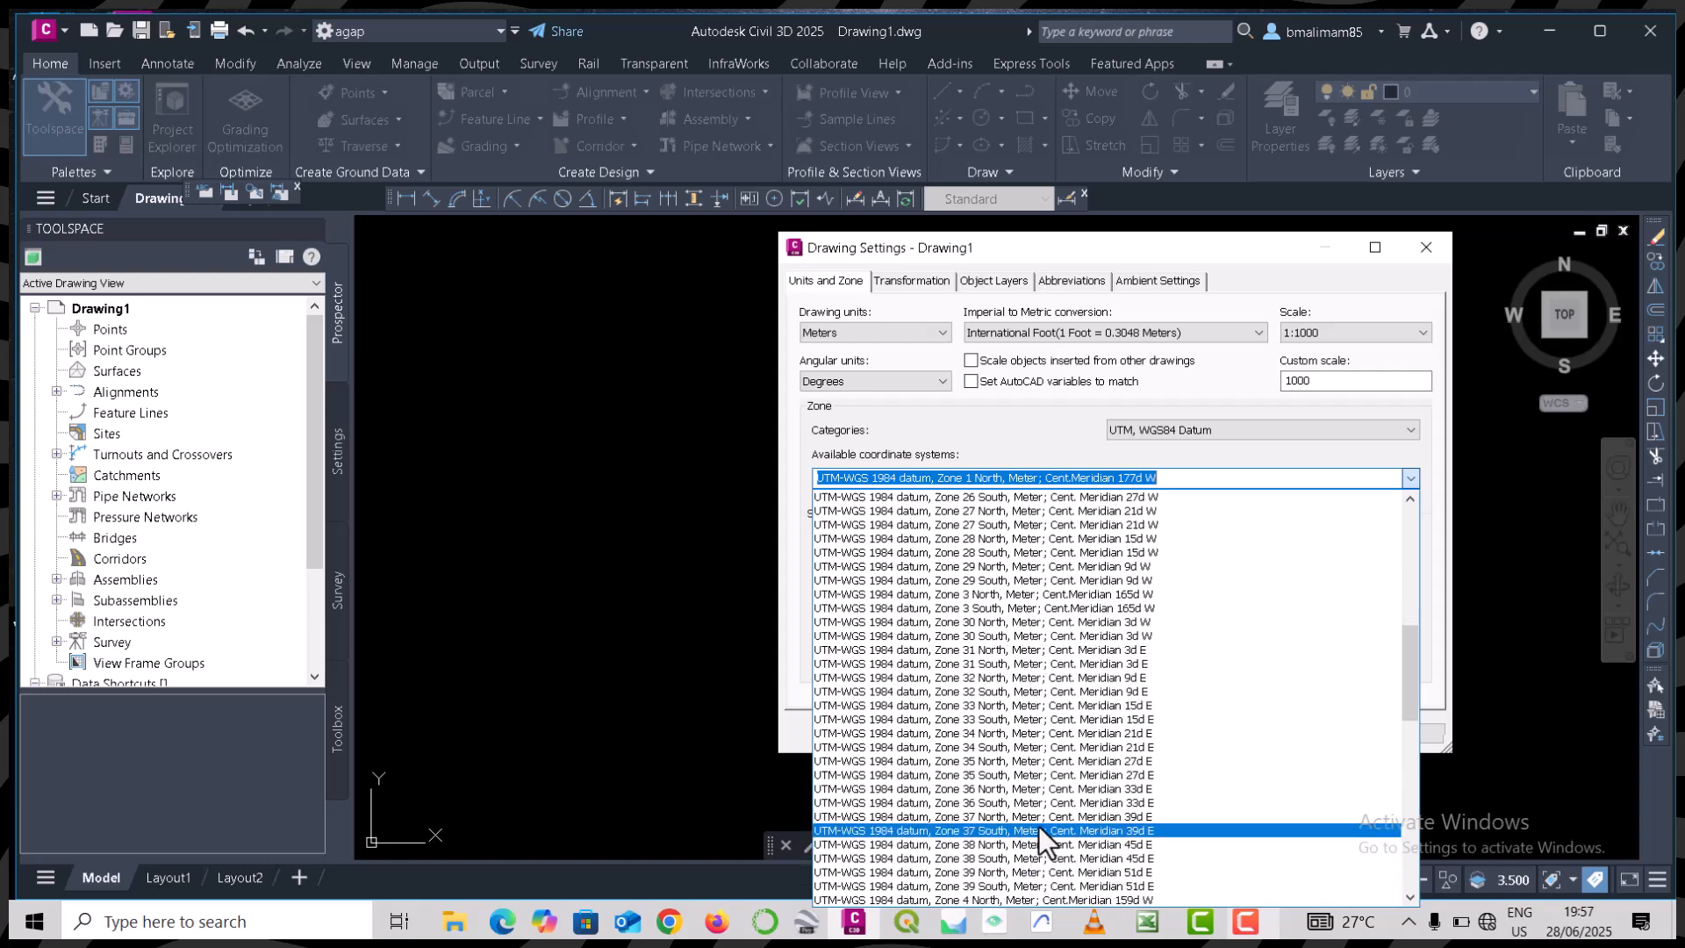
{"action": "left_click", "coordinate": [1040, 832]}
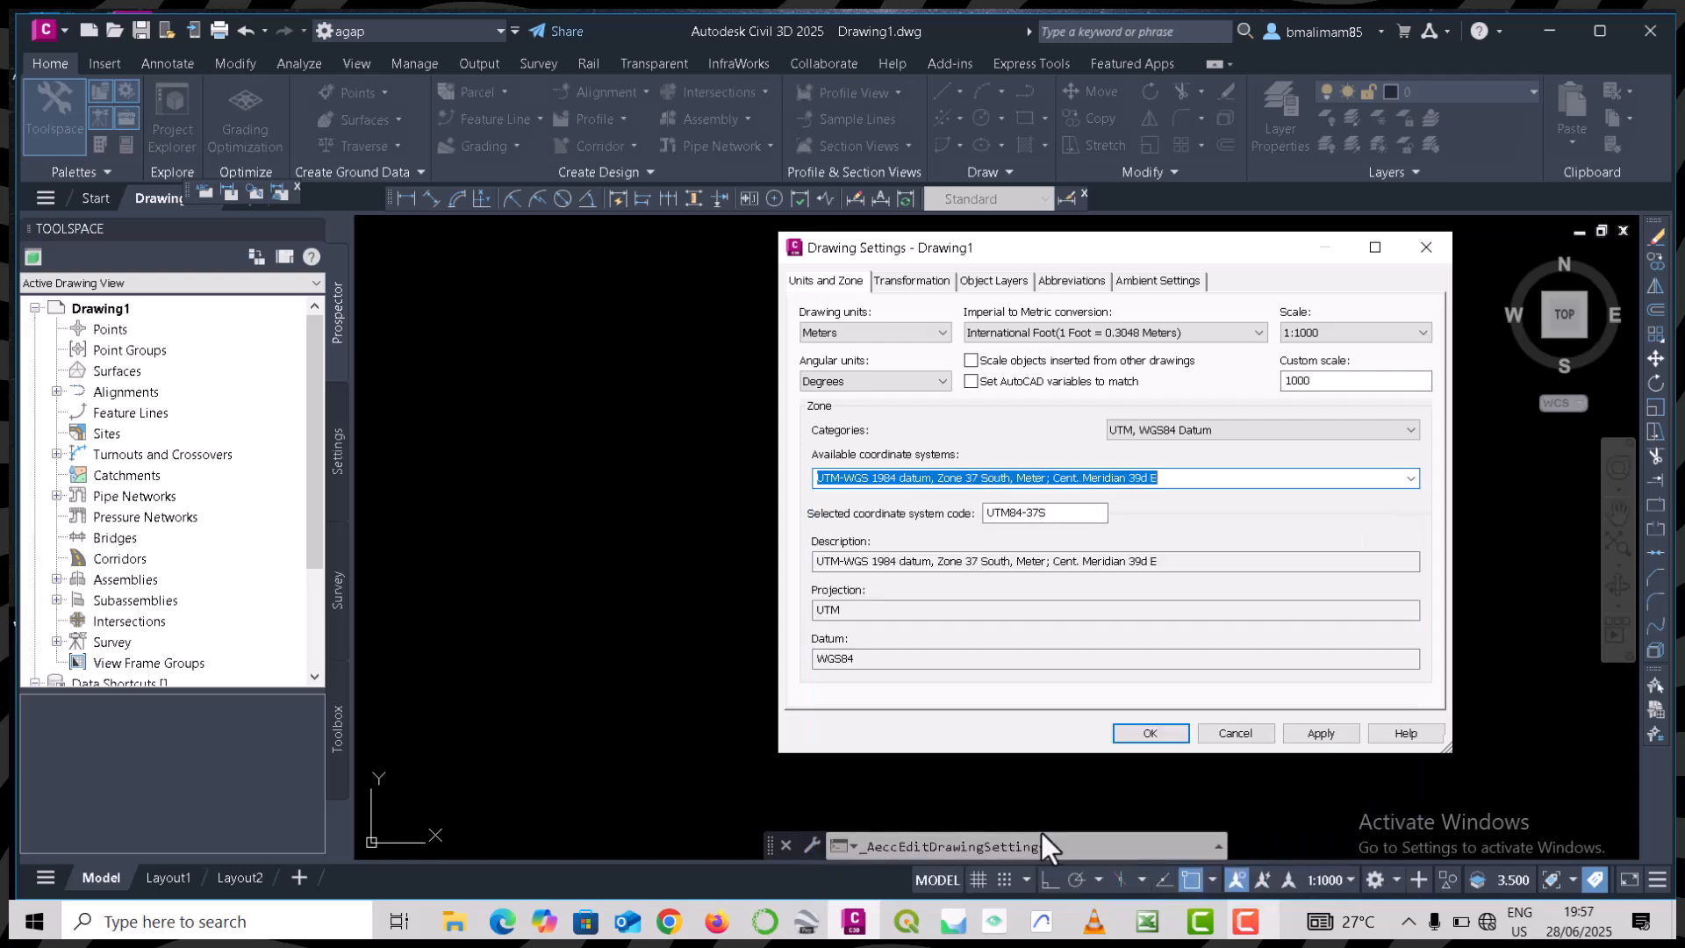
{"action": "left_click", "coordinate": [1161, 732]}
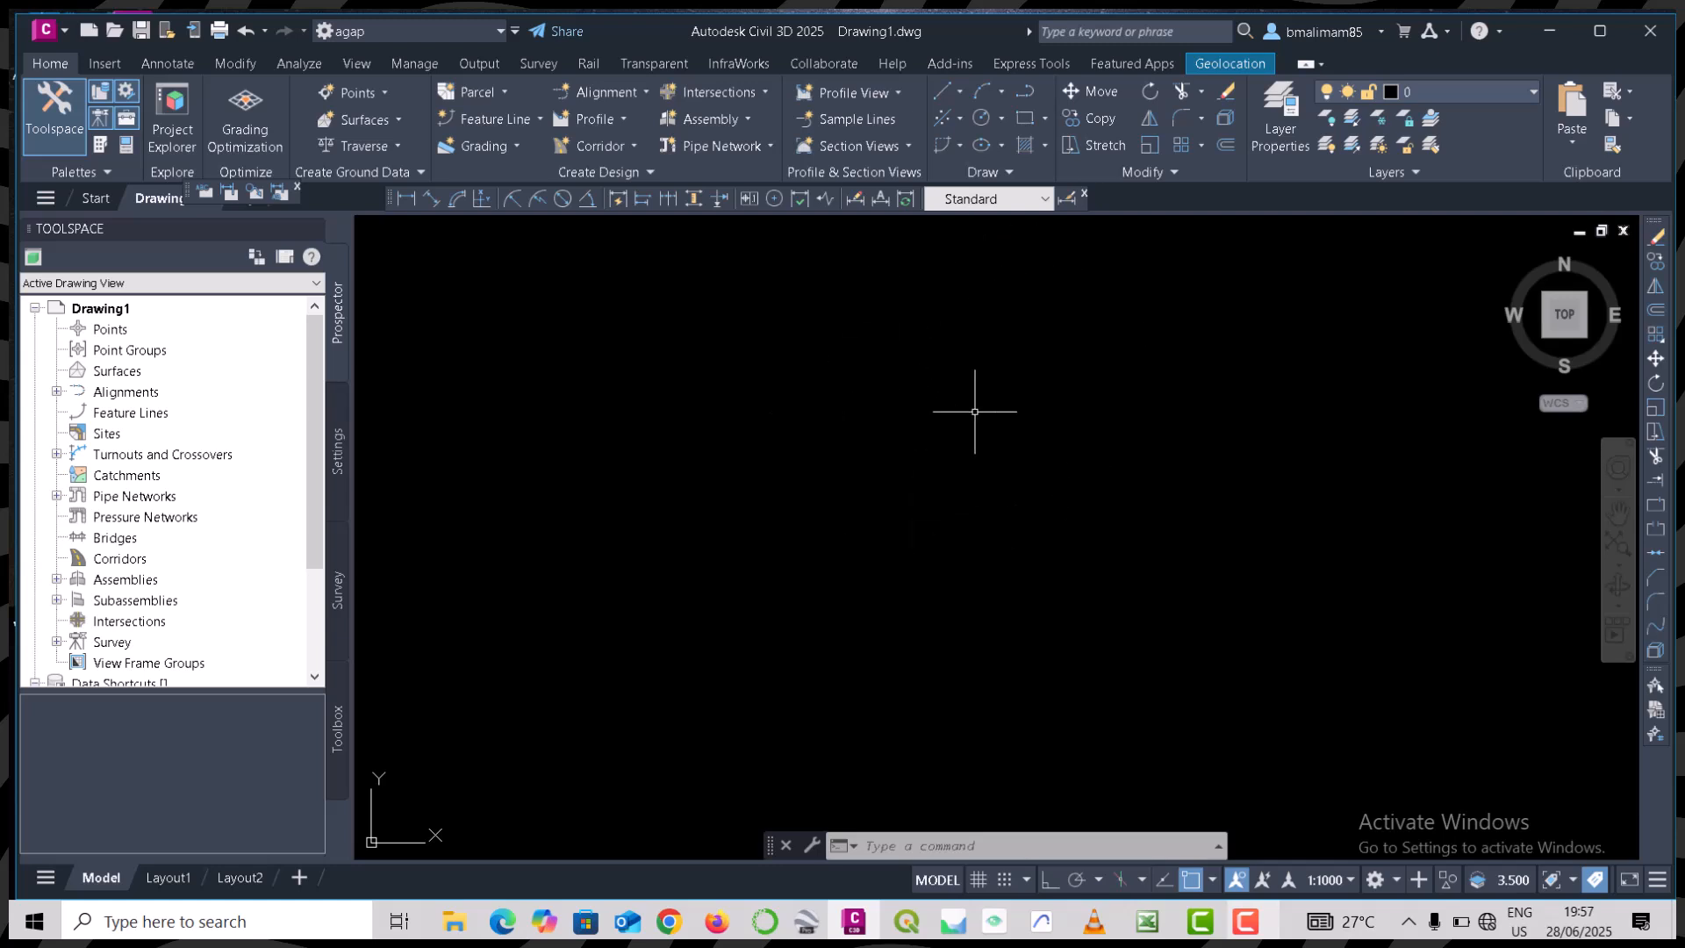
- Start a point import from the point creation tools and add EG_SURFACE from the Desktop's volume folder as the source file
{"action": "left_click", "coordinate": [360, 91]}
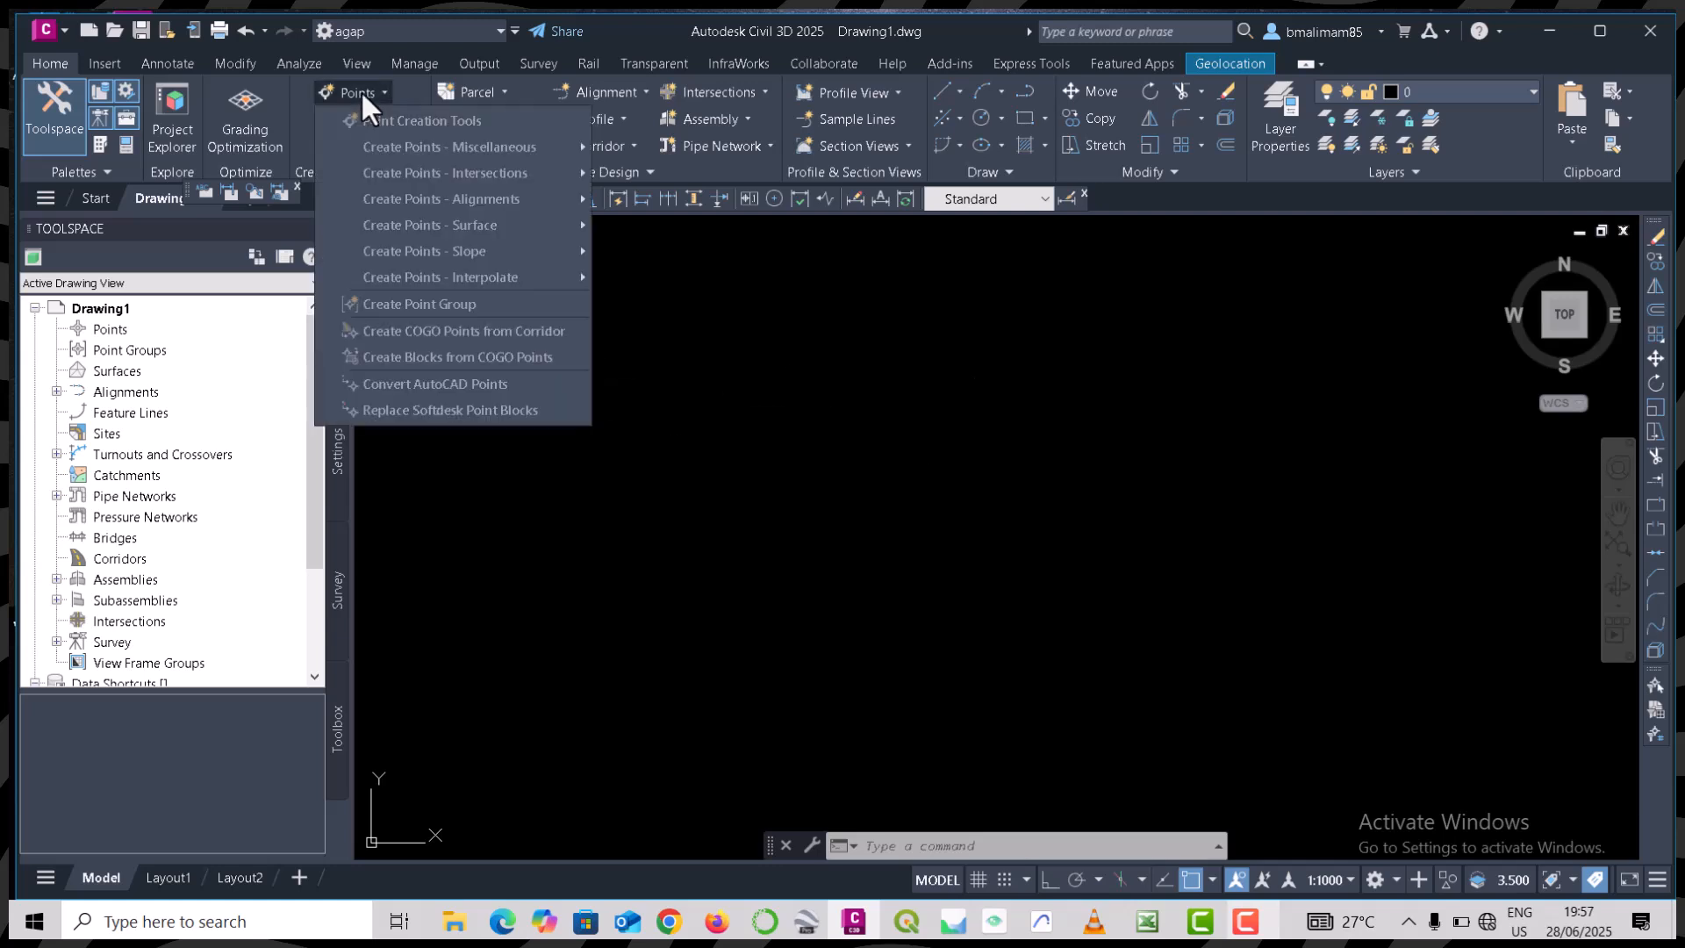
{"action": "left_click", "coordinate": [411, 120]}
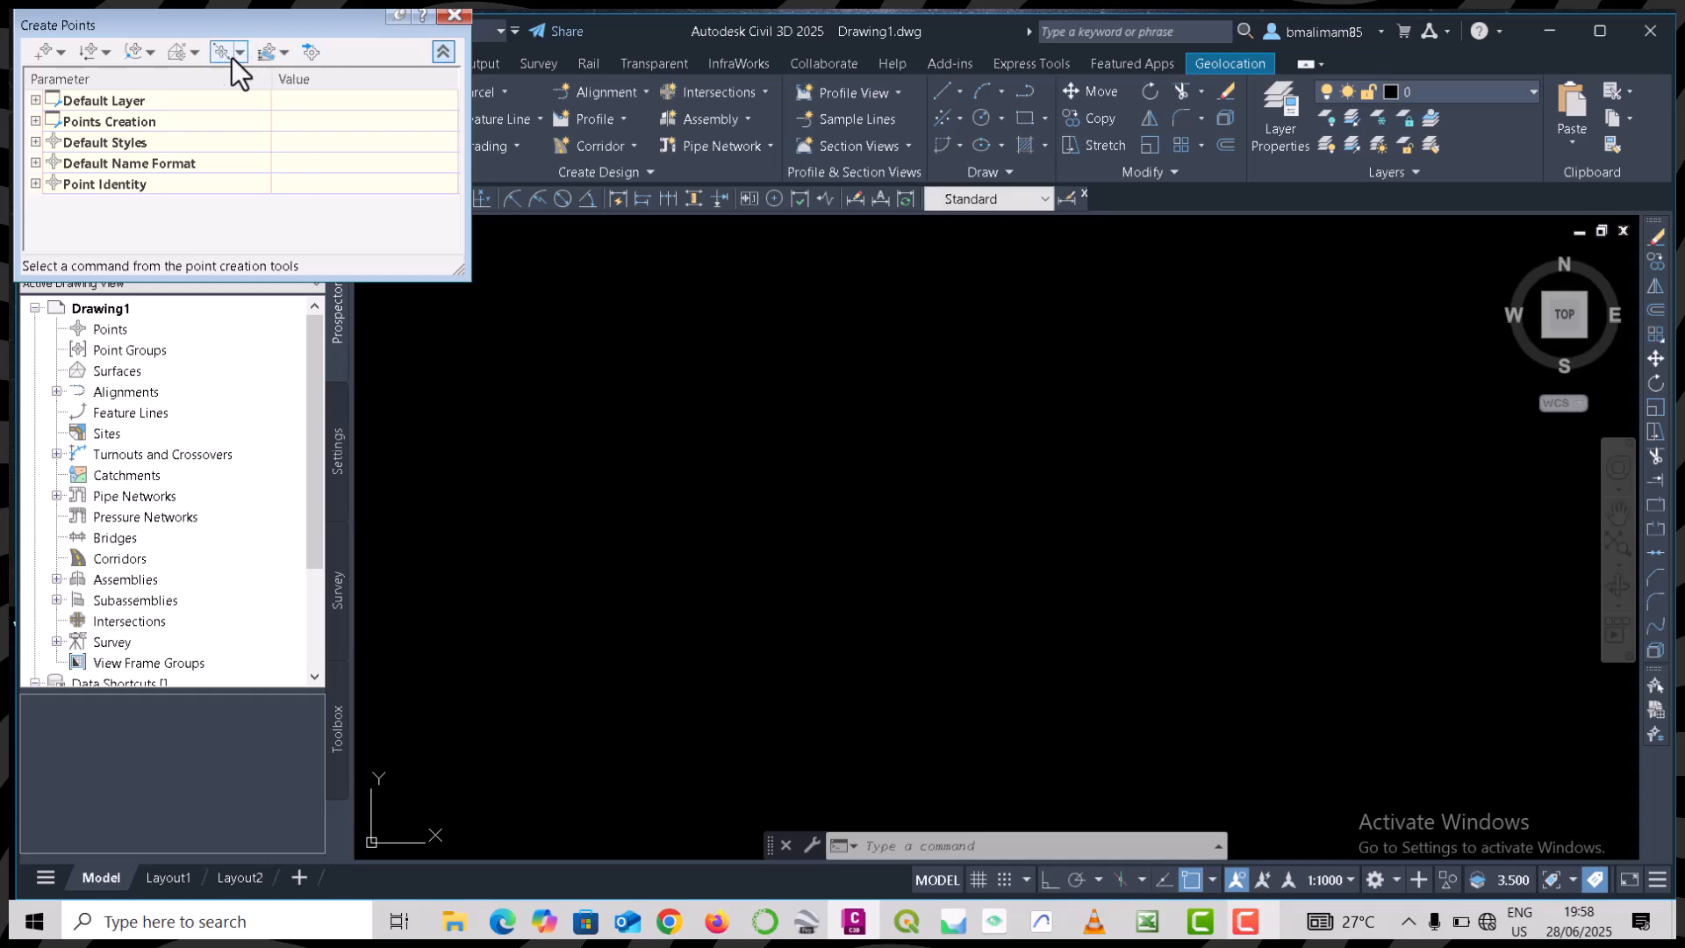
{"action": "left_click", "coordinate": [308, 51]}
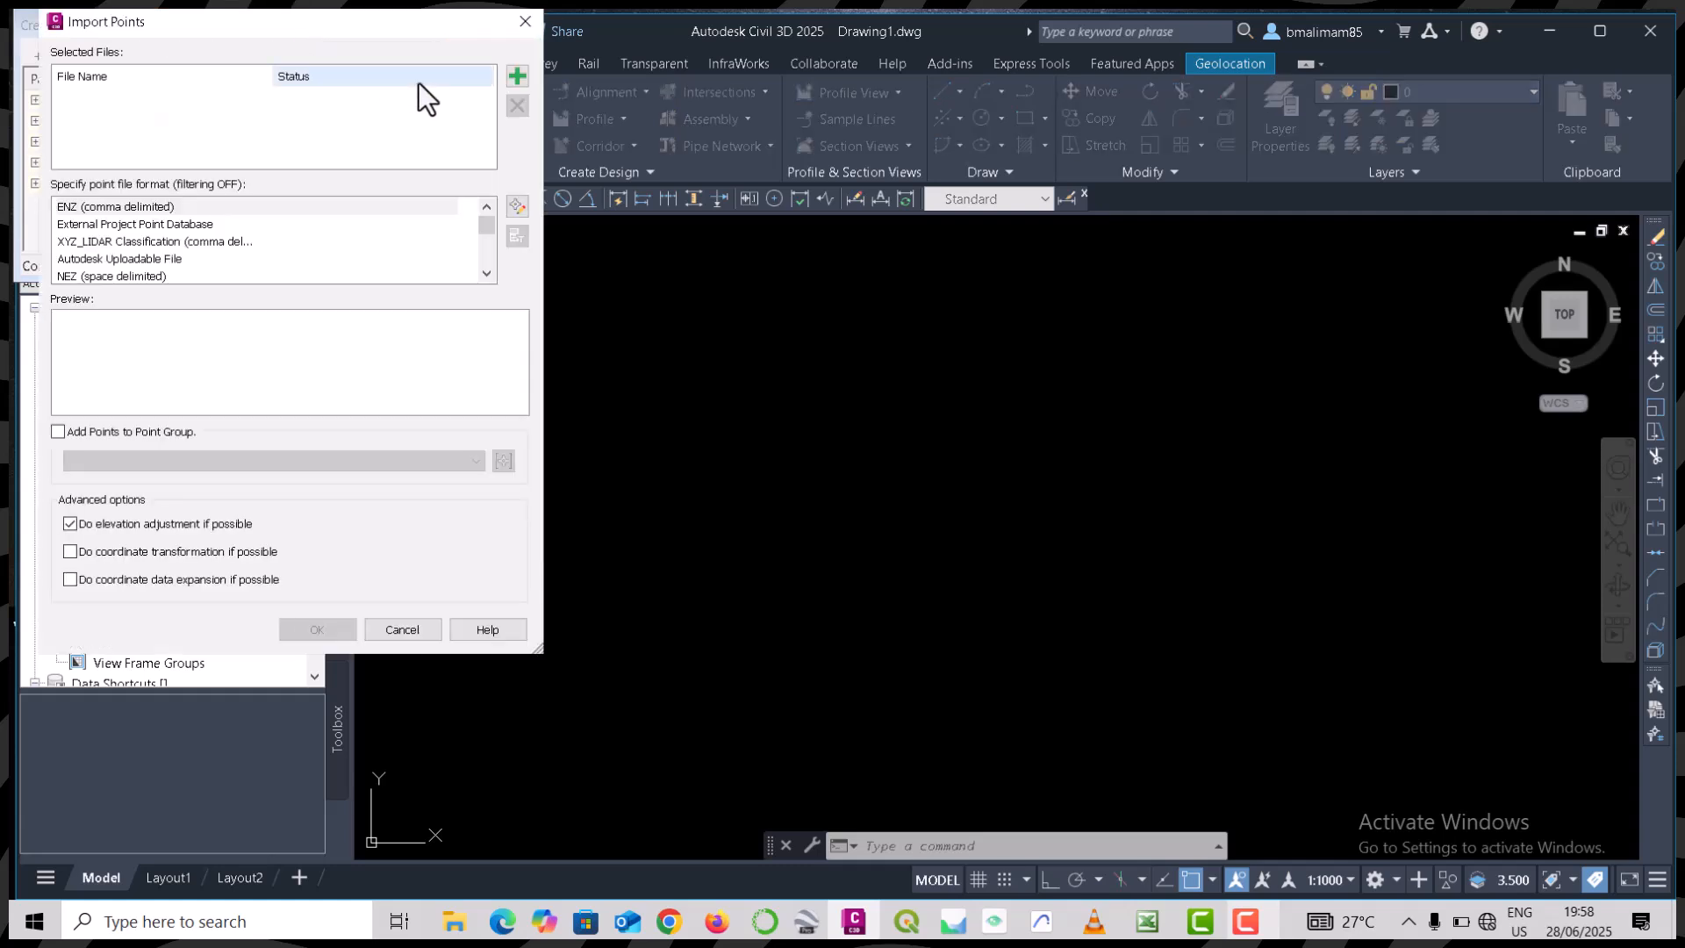
{"action": "left_click", "coordinate": [514, 77]}
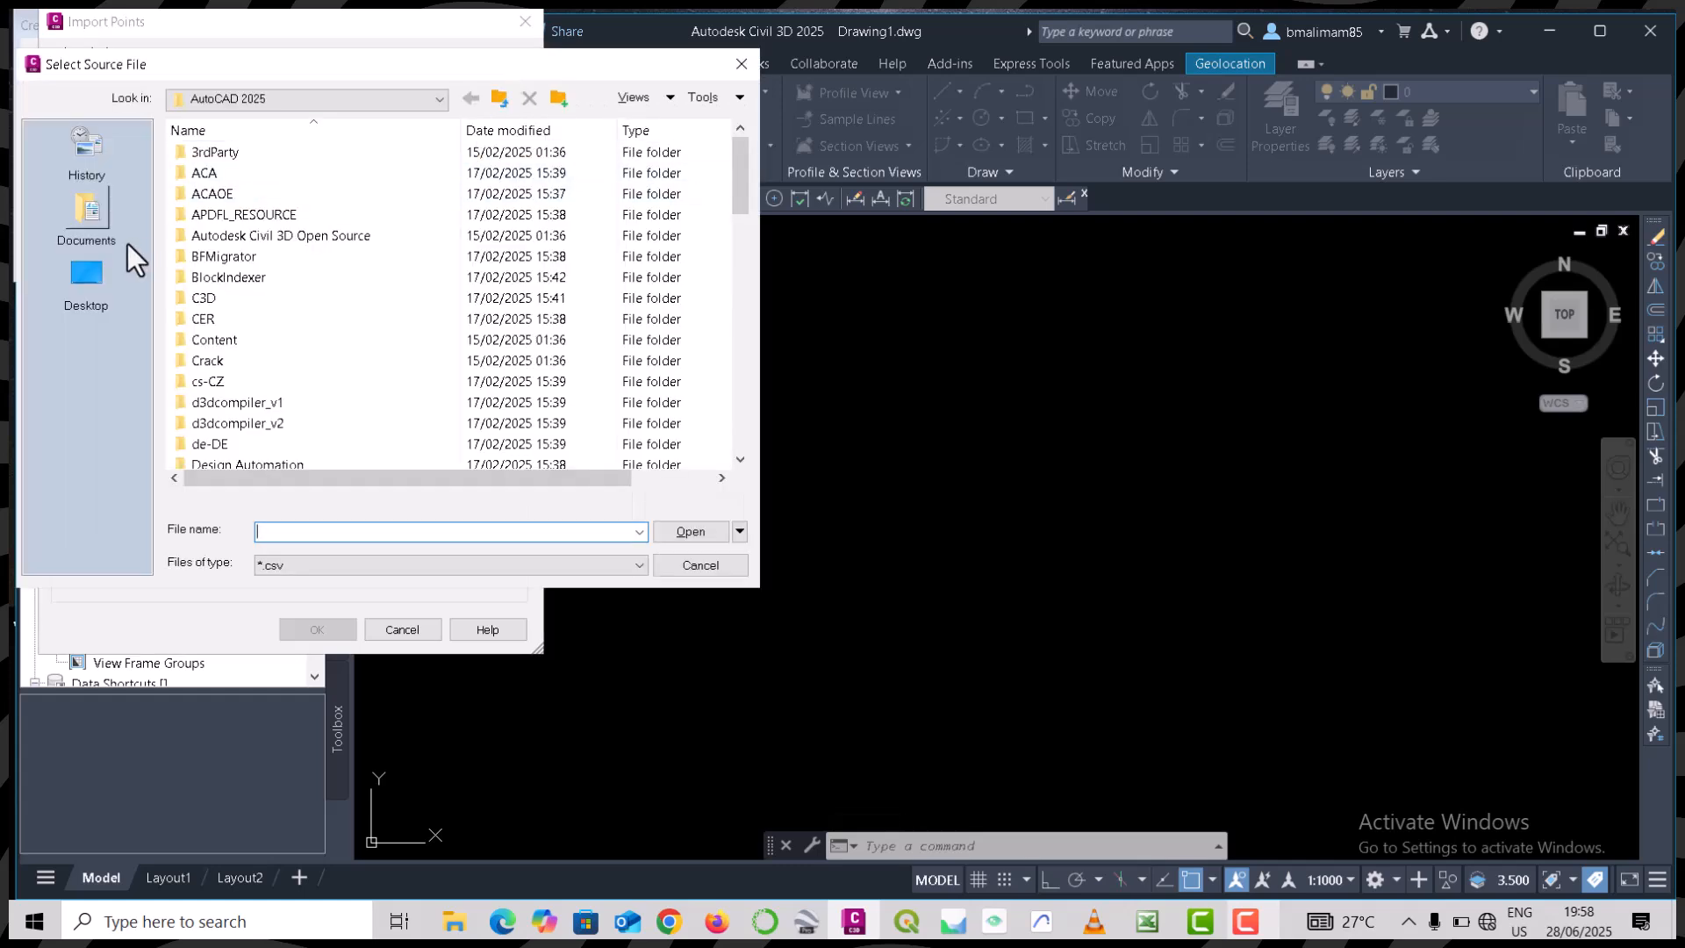
{"action": "left_click", "coordinate": [78, 279]}
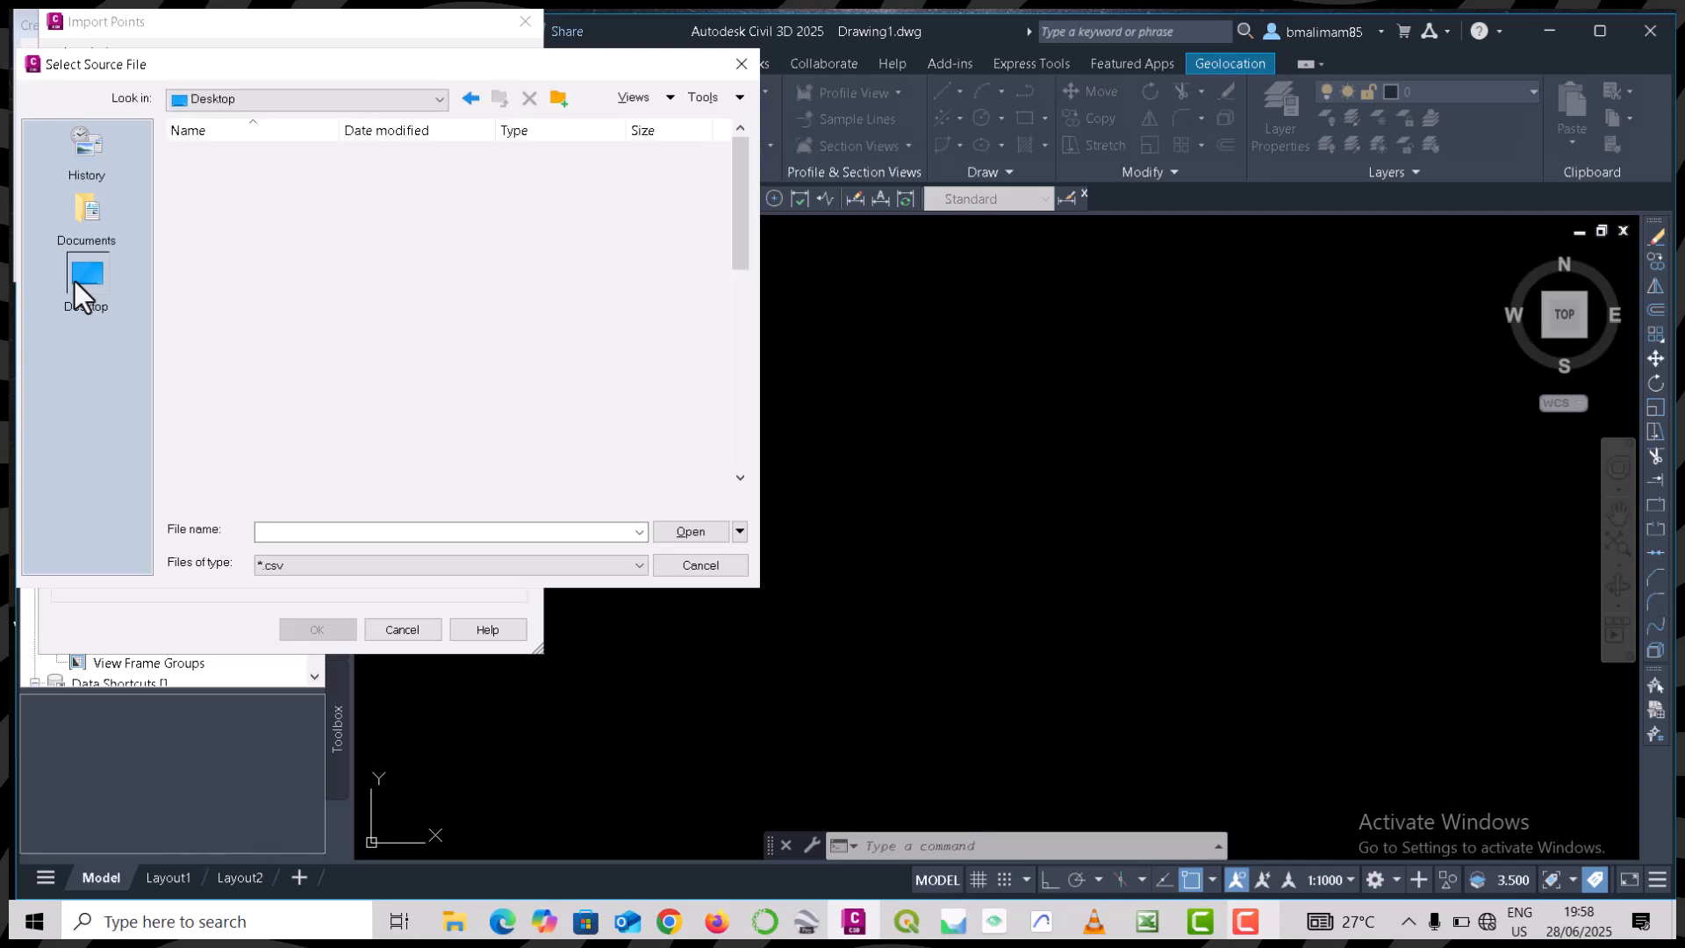
{"action": "left_click", "coordinate": [270, 294]}
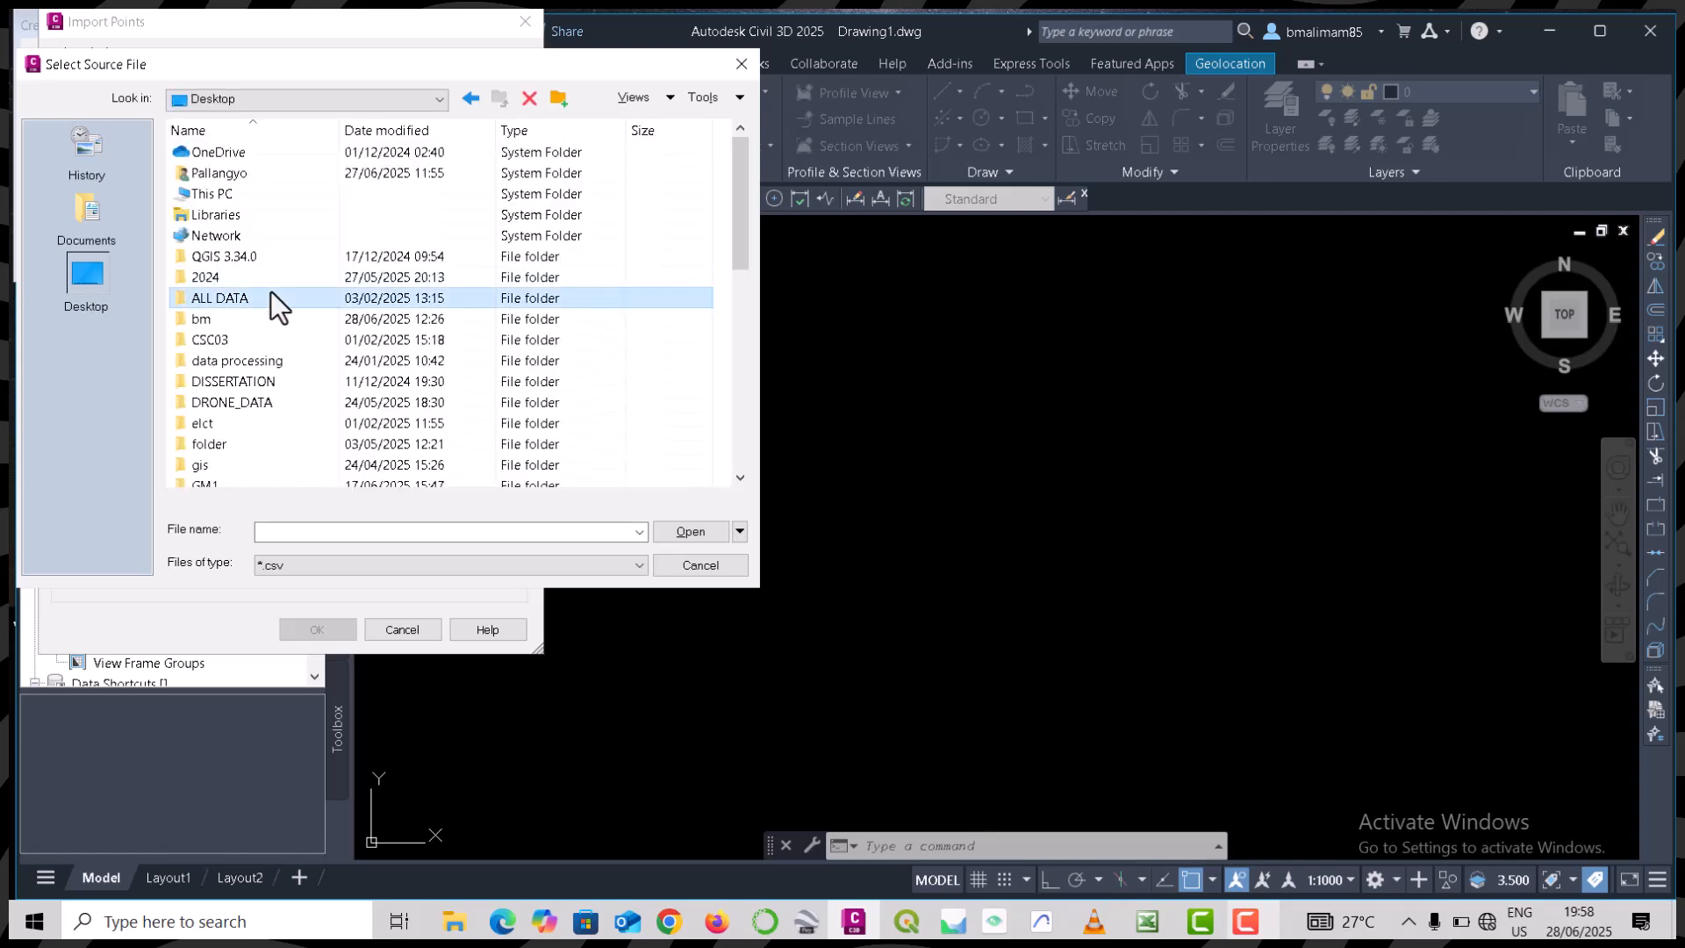
{"action": "scroll", "coordinate": [271, 294], "scroll_direction": "down", "scroll_amount": 2}
{"action": "scroll", "coordinate": [255, 413], "scroll_direction": "down", "scroll_amount": 3}
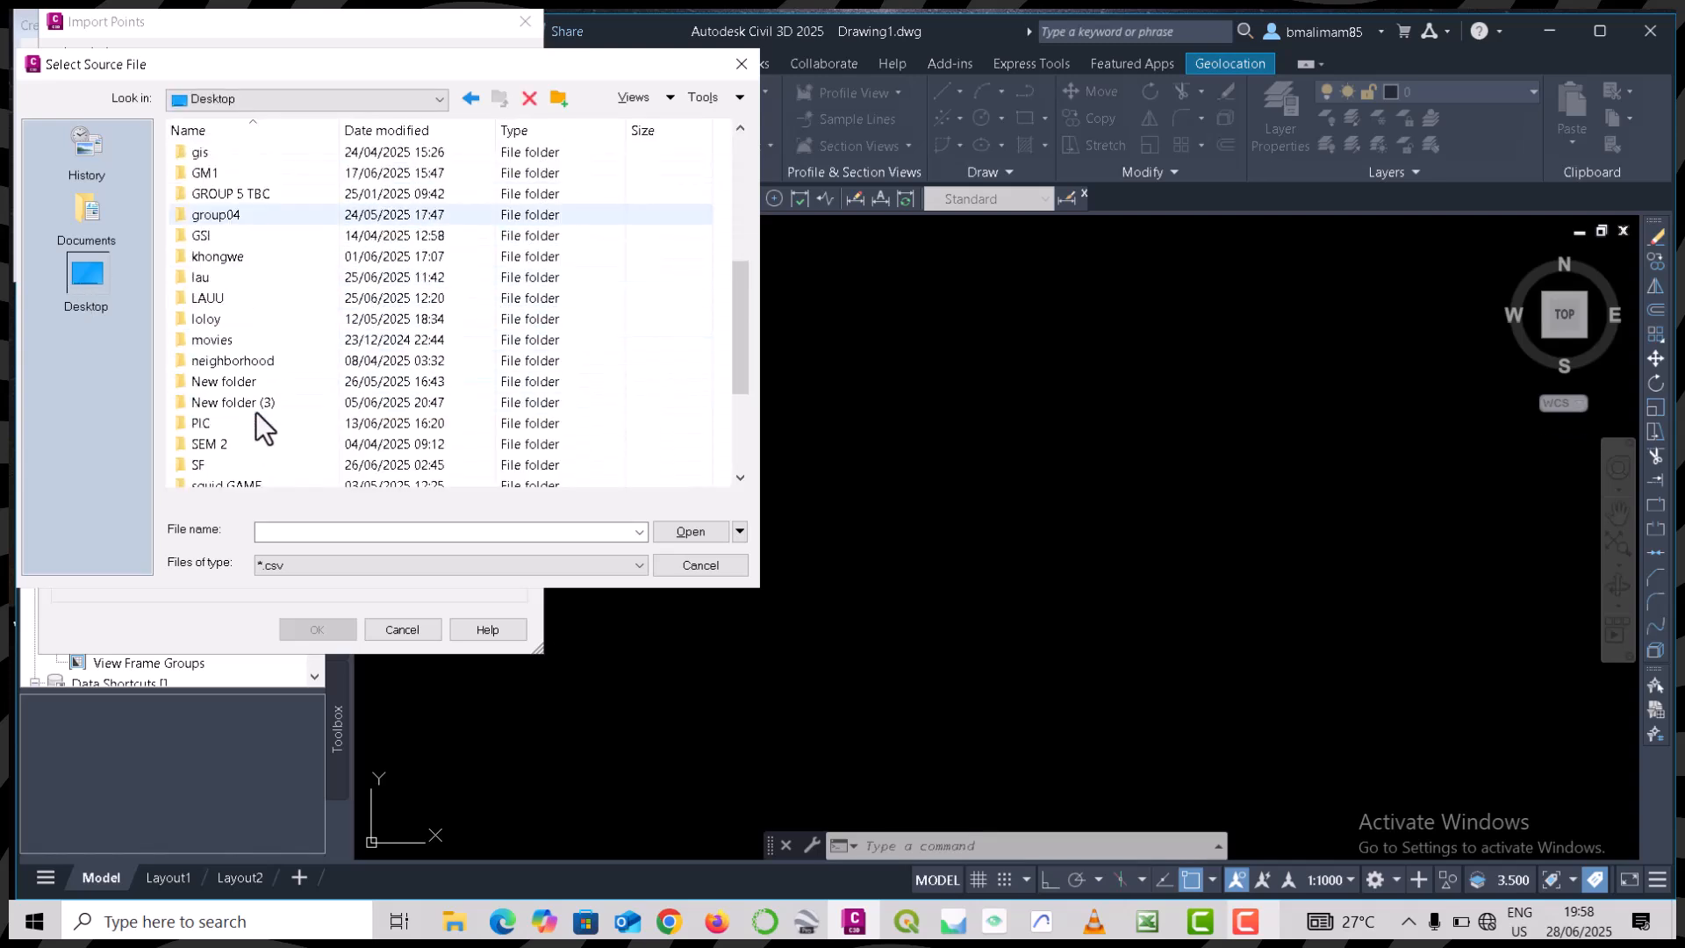
{"action": "scroll", "coordinate": [265, 439], "scroll_direction": "down", "scroll_amount": 3}
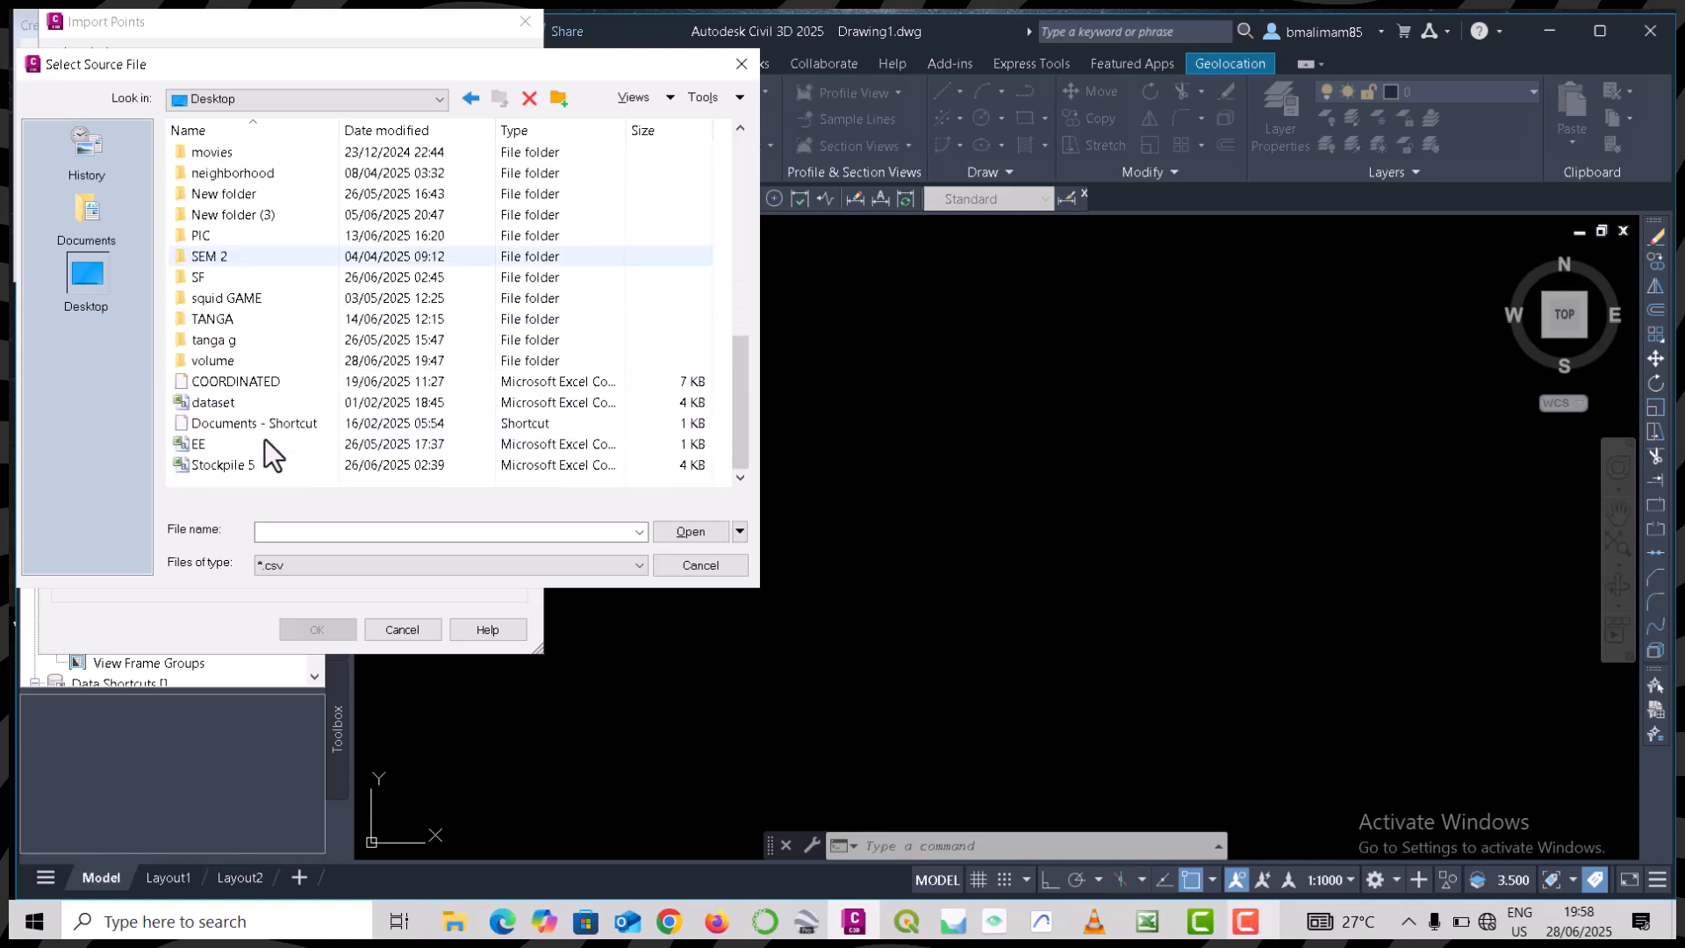
{"action": "double_click", "coordinate": [281, 354]}
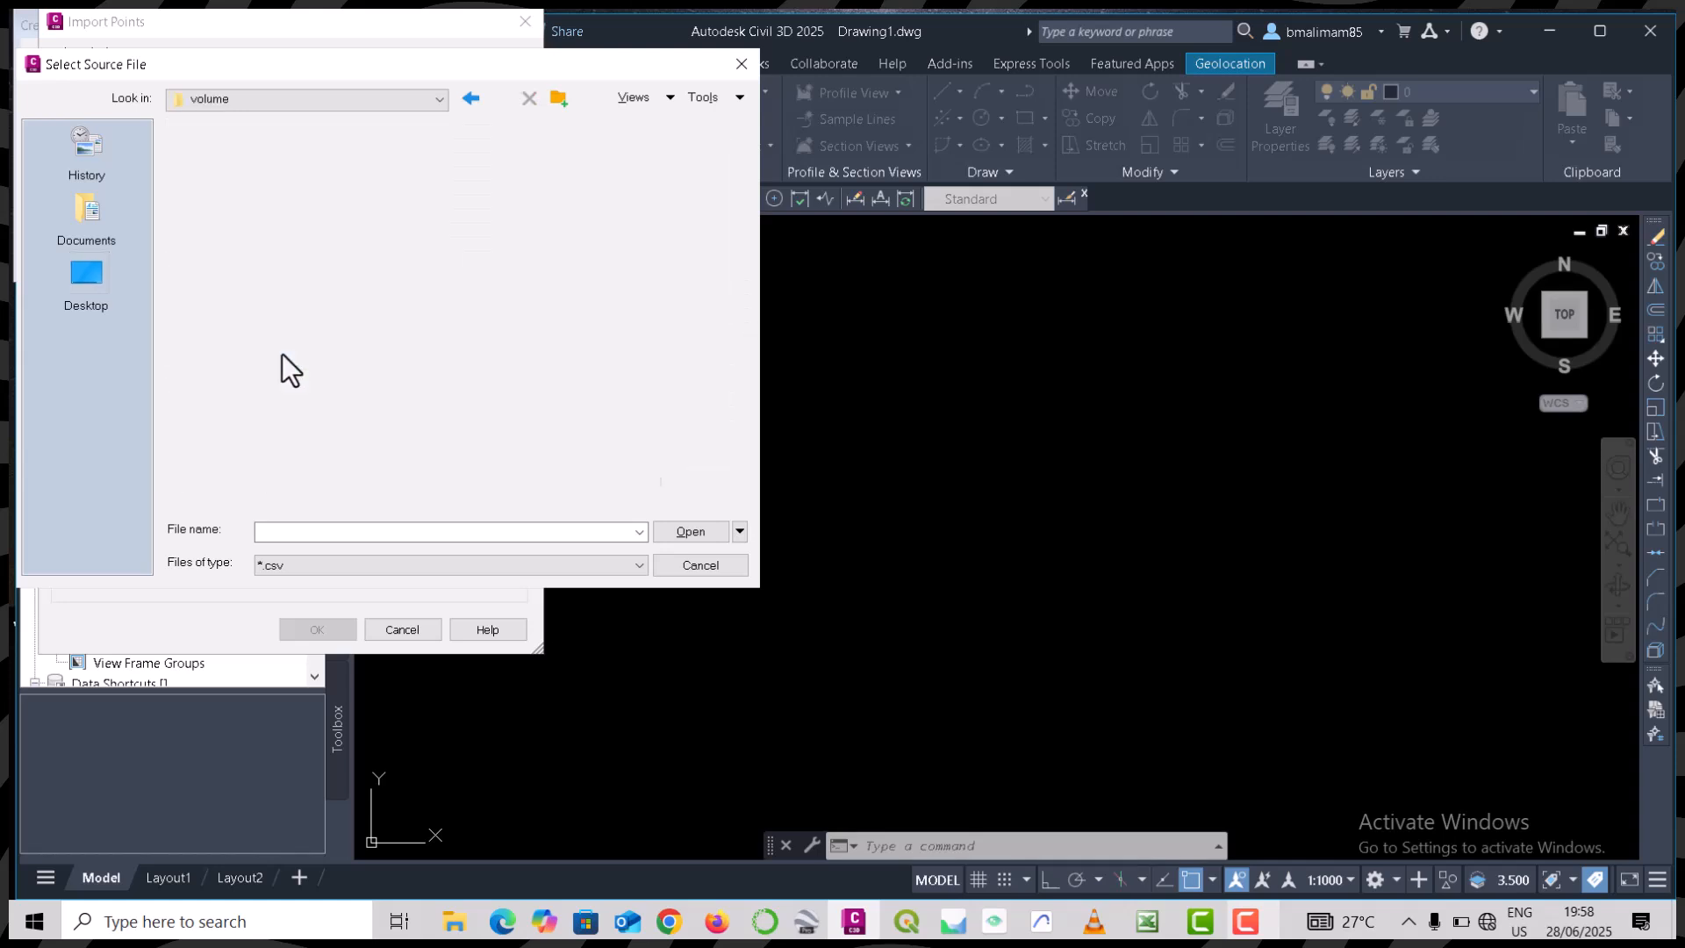
{"action": "left_click", "coordinate": [254, 151]}
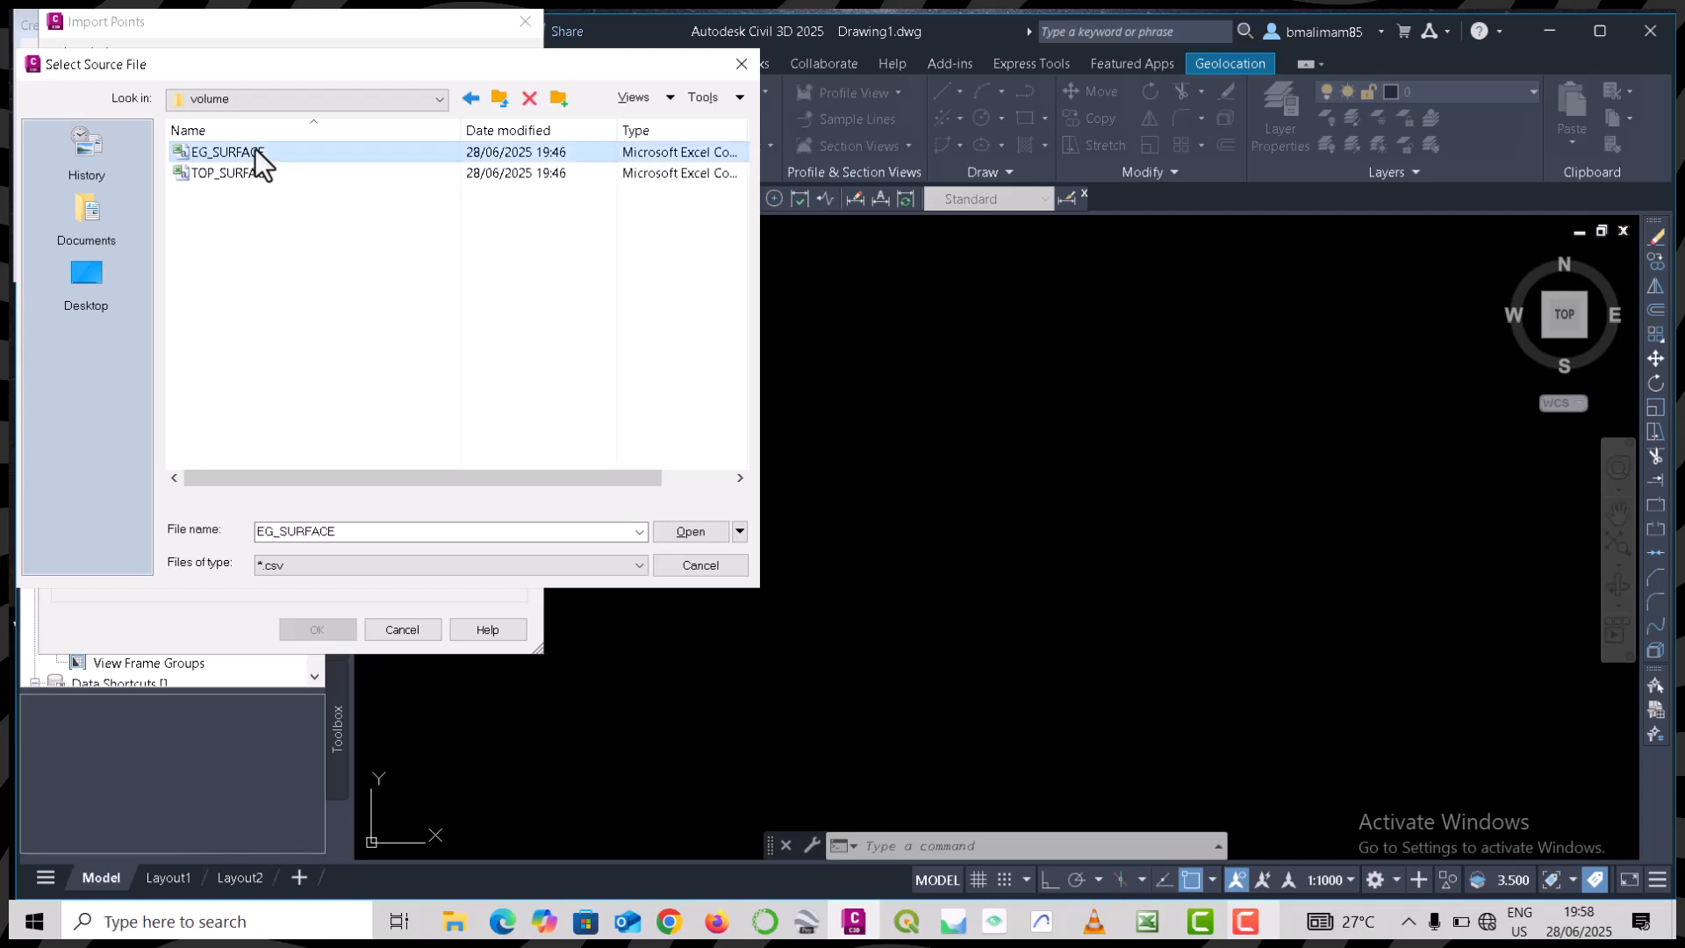
{"action": "left_click", "coordinate": [674, 536]}
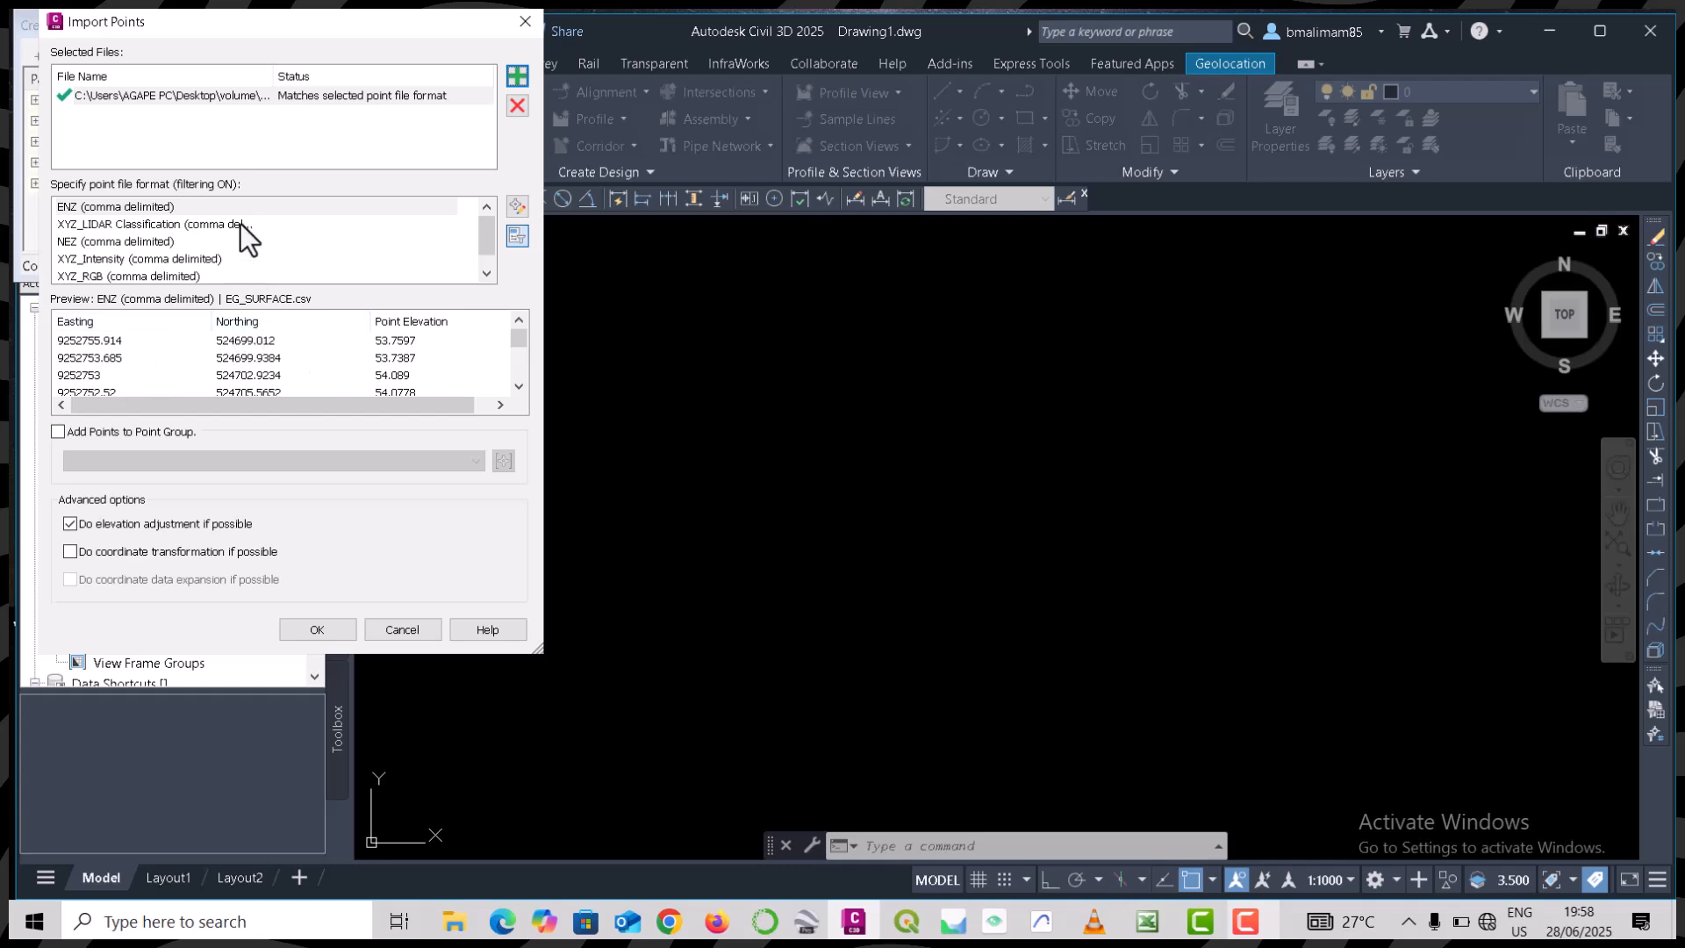
- Import the EG_SURFACE points in NEZ (comma delimited) format into a new point group named EG
{"action": "left_click", "coordinate": [171, 242]}
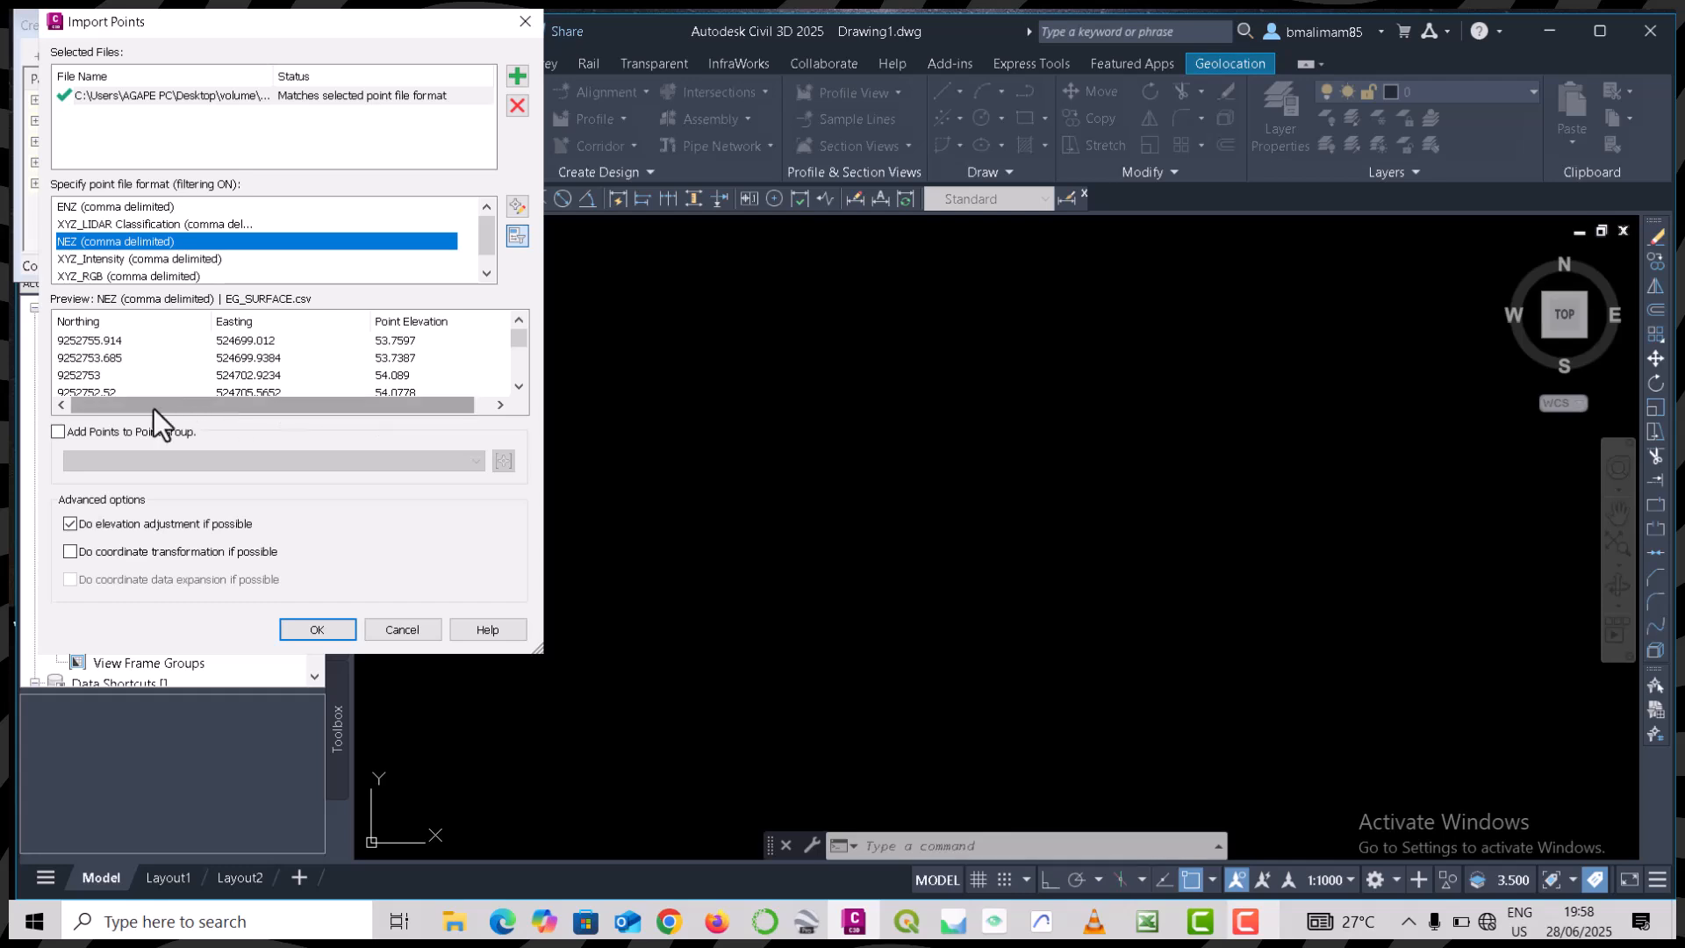
{"action": "left_click", "coordinate": [58, 431]}
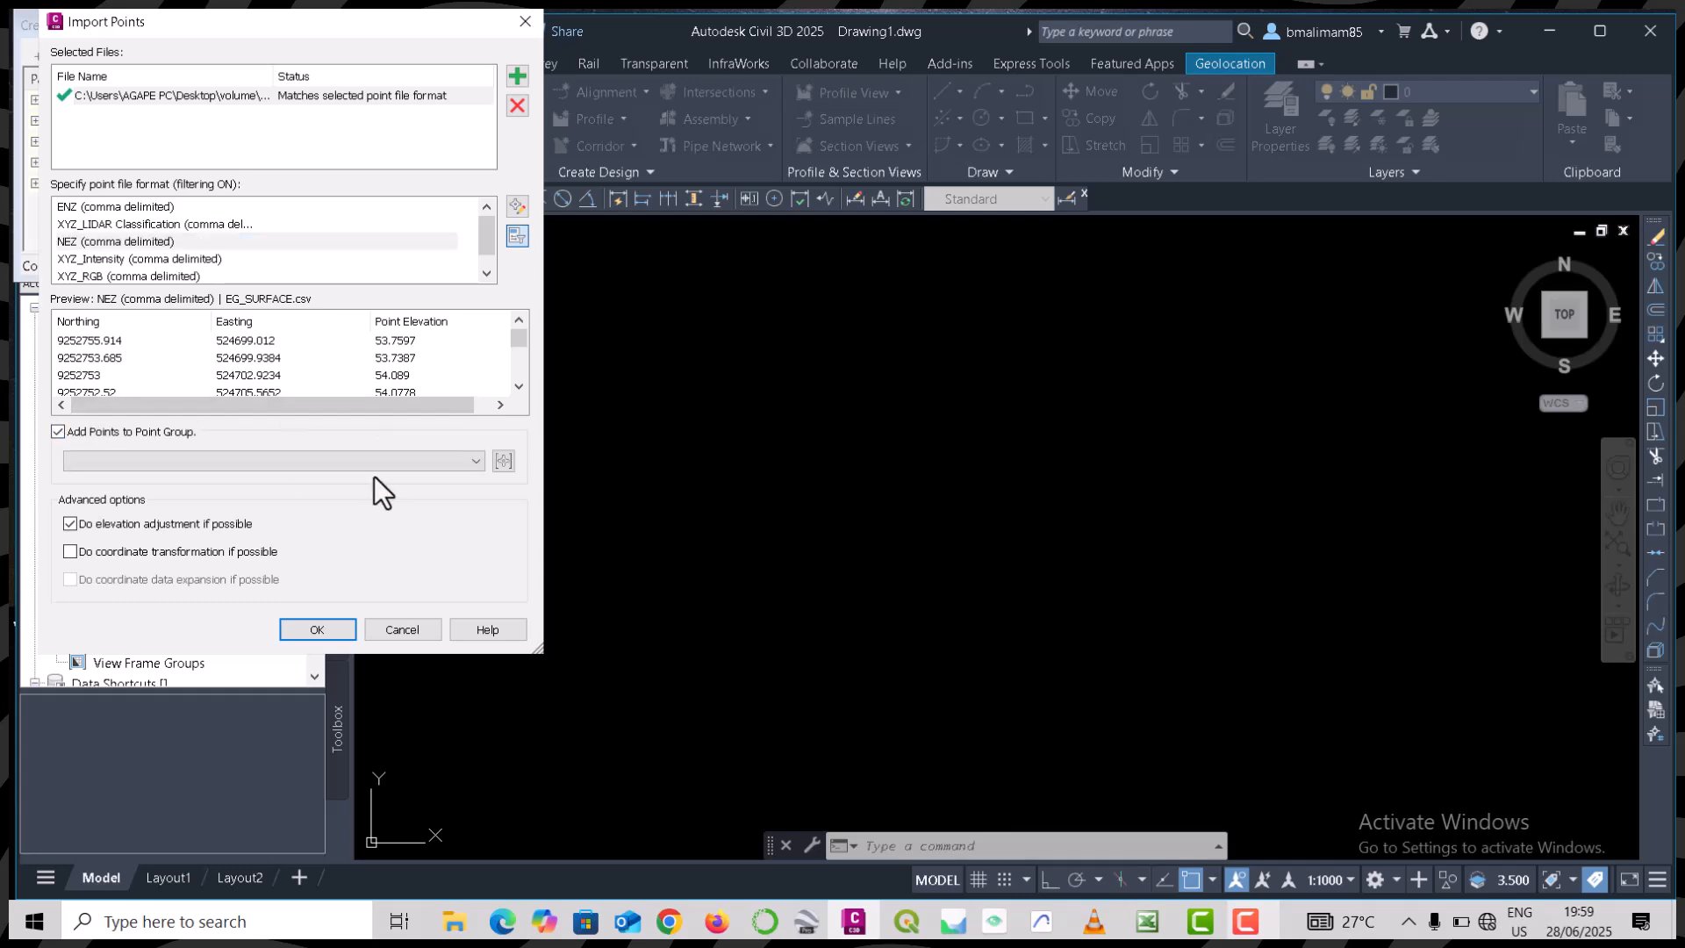
{"action": "left_click", "coordinate": [506, 464]}
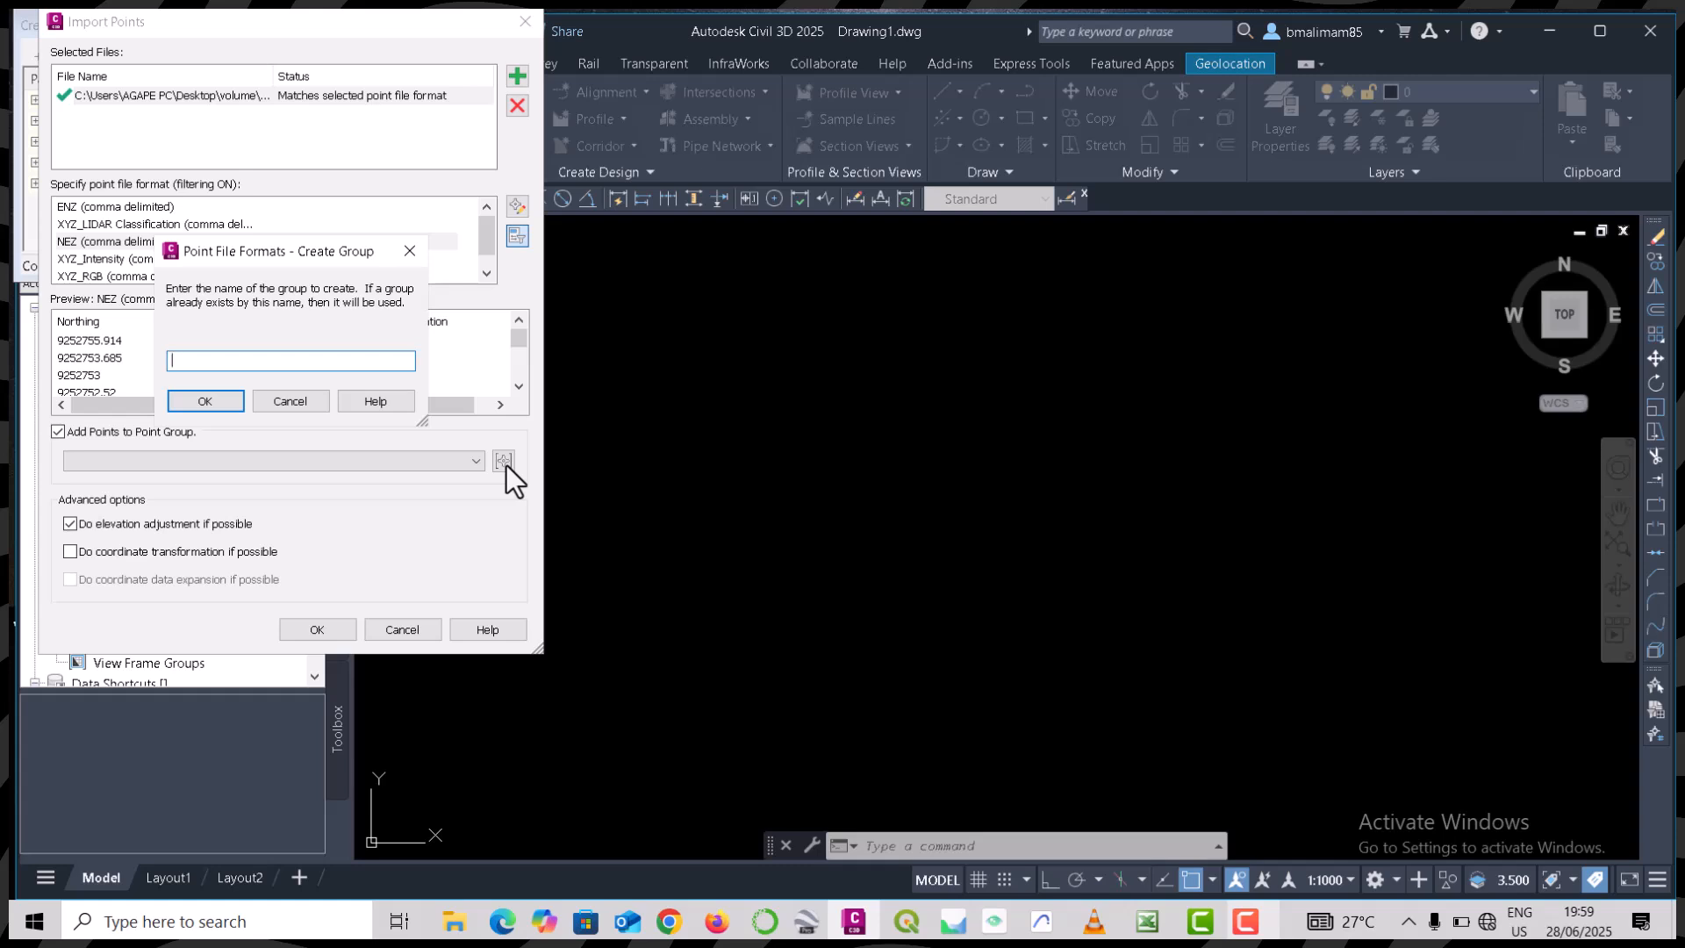
{"action": "type", "text": "EG"}
{"action": "left_click", "coordinate": [216, 400]}
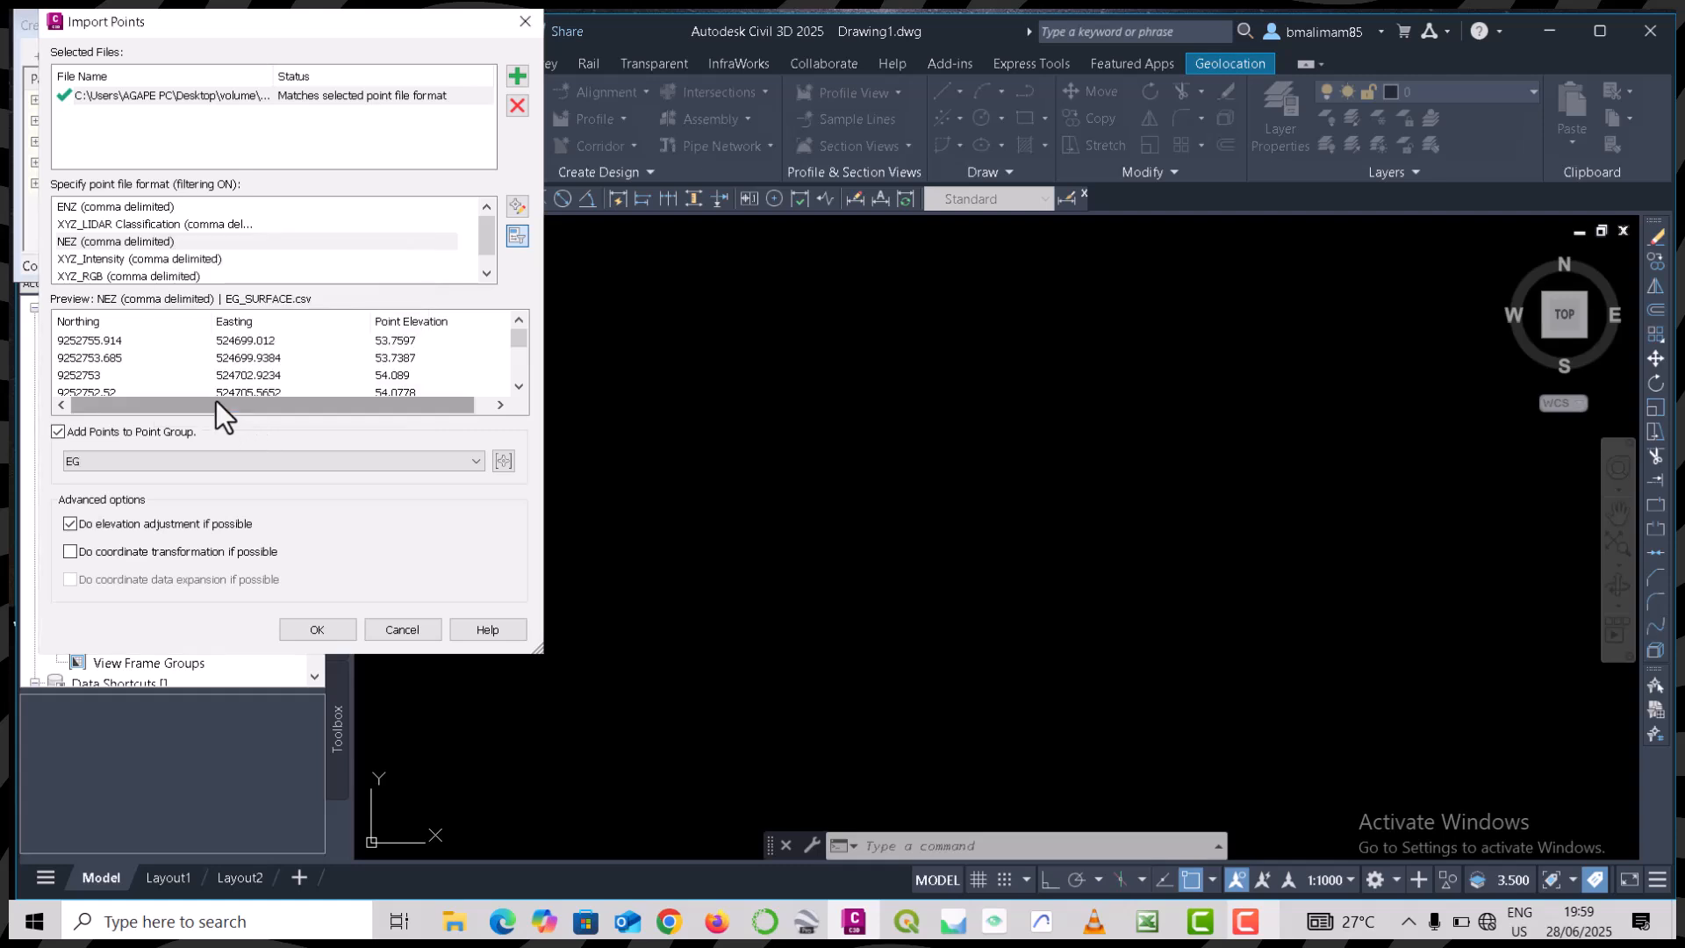
{"action": "left_click", "coordinate": [316, 627]}
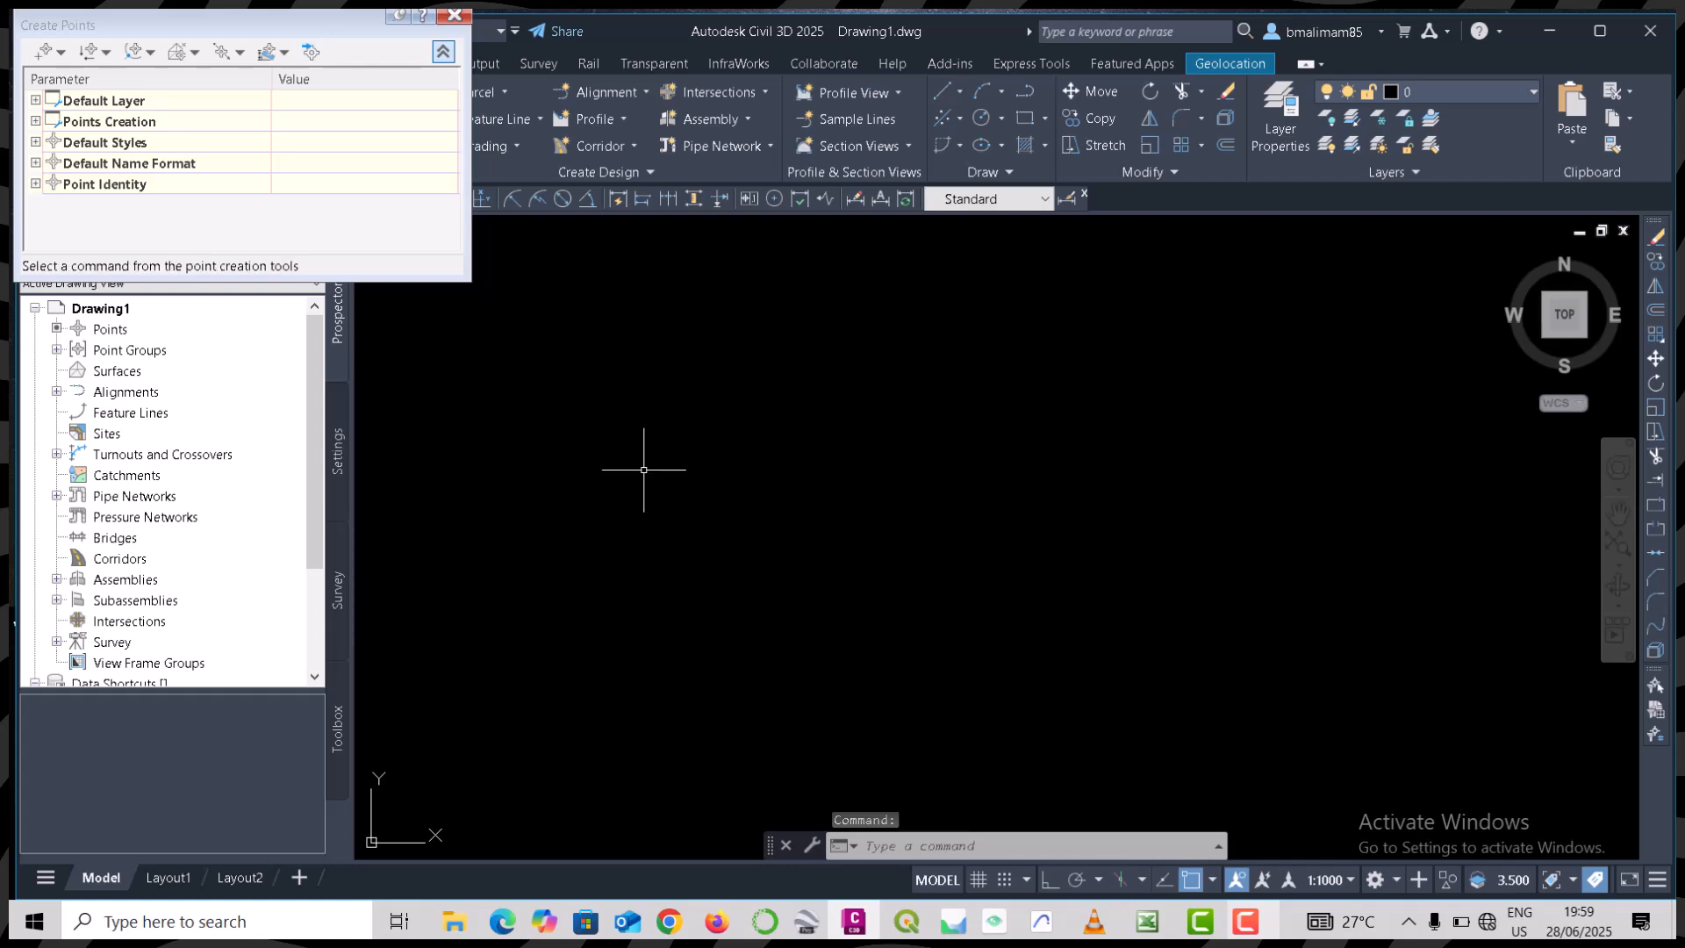
- Zoom to the extents of the imported points and set the annotation scale to 1:100
{"action": "type", "text": "Z"}
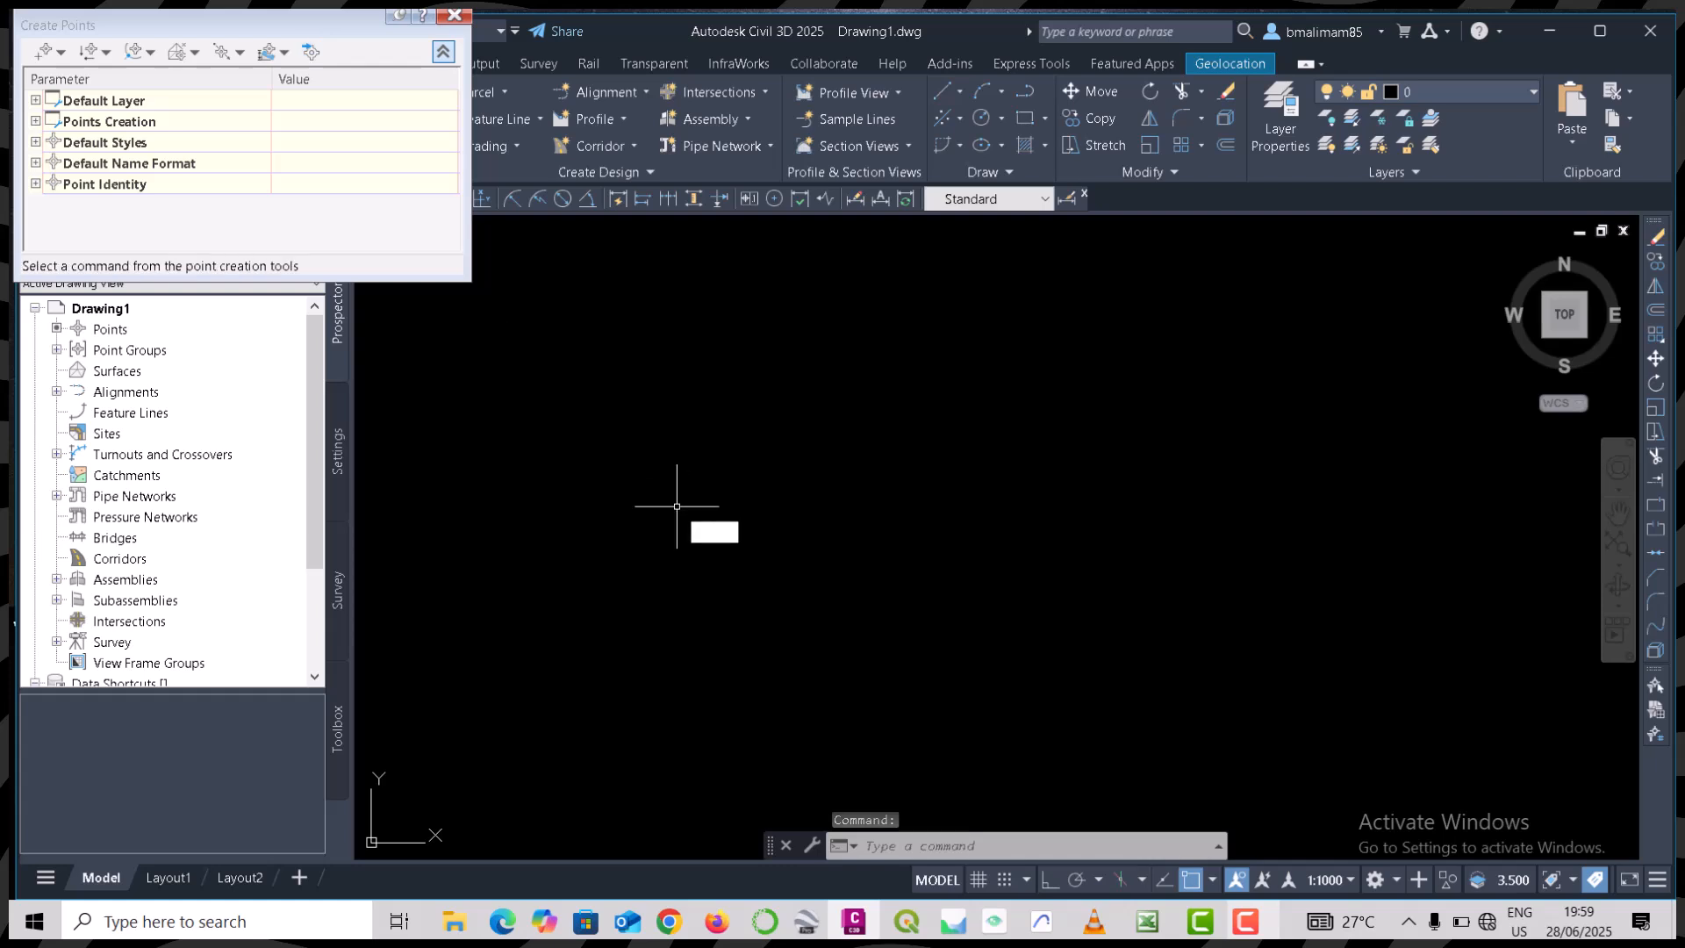
{"action": "type", "text": "E"}
{"action": "key", "text": "Return"}
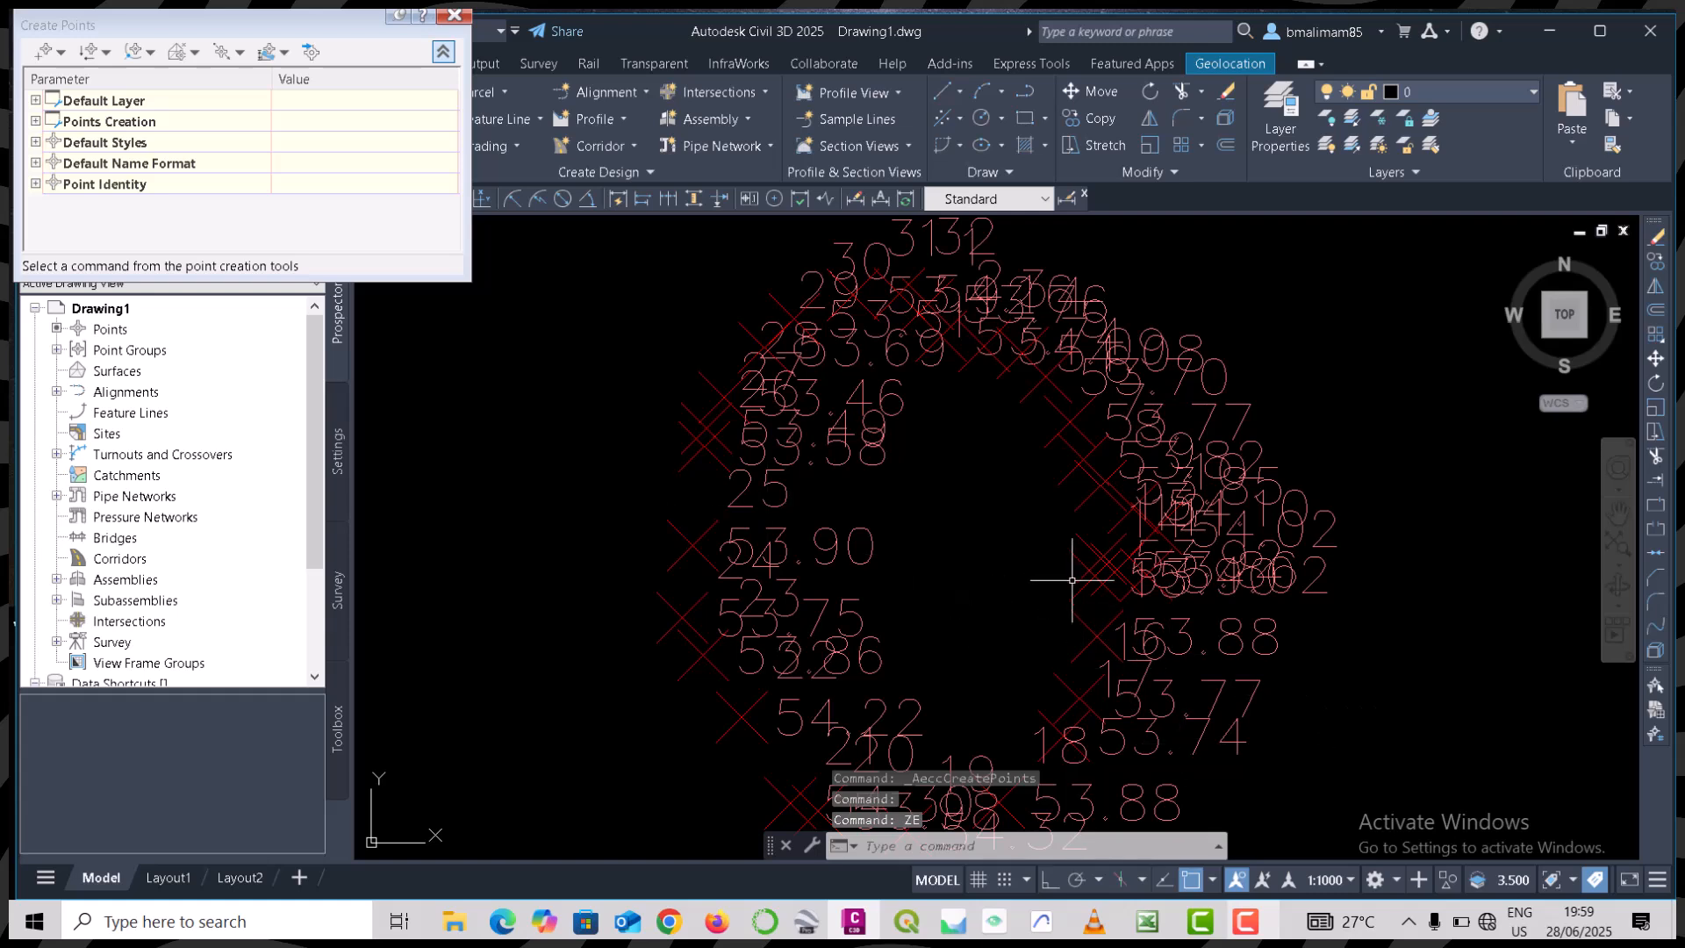
{"action": "left_click", "coordinate": [1320, 881]}
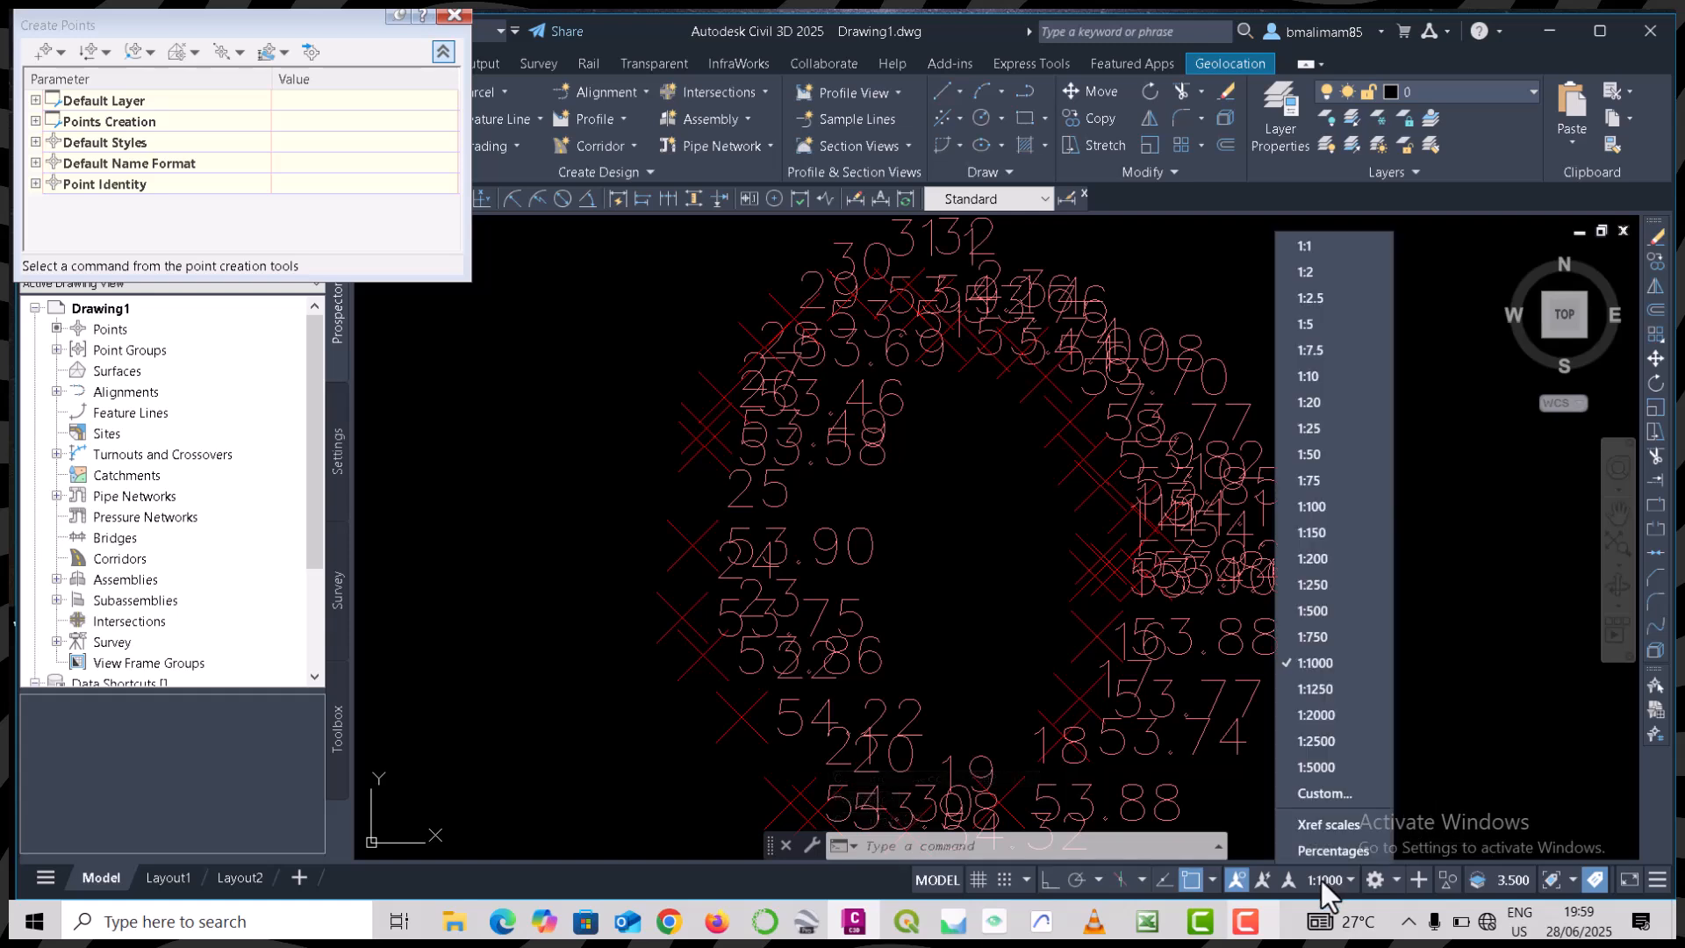
{"action": "left_click", "coordinate": [1334, 507]}
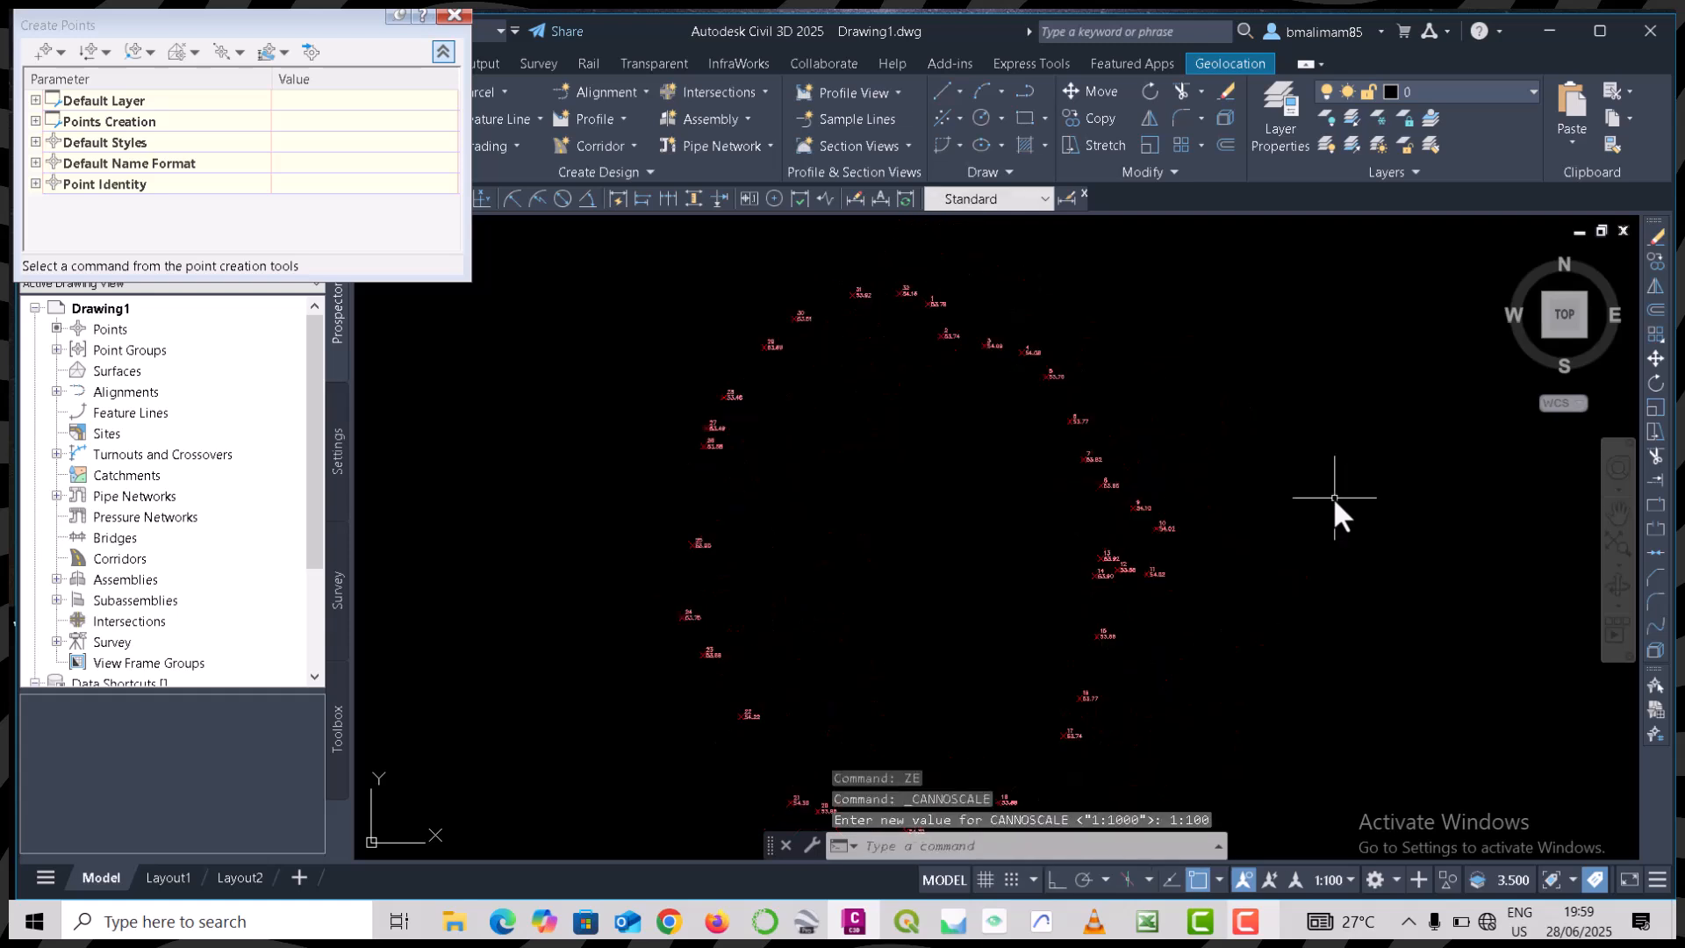
- Start another point import and add TOP_SURFACE from the volume folder as the source file
{"action": "left_click", "coordinate": [311, 45]}
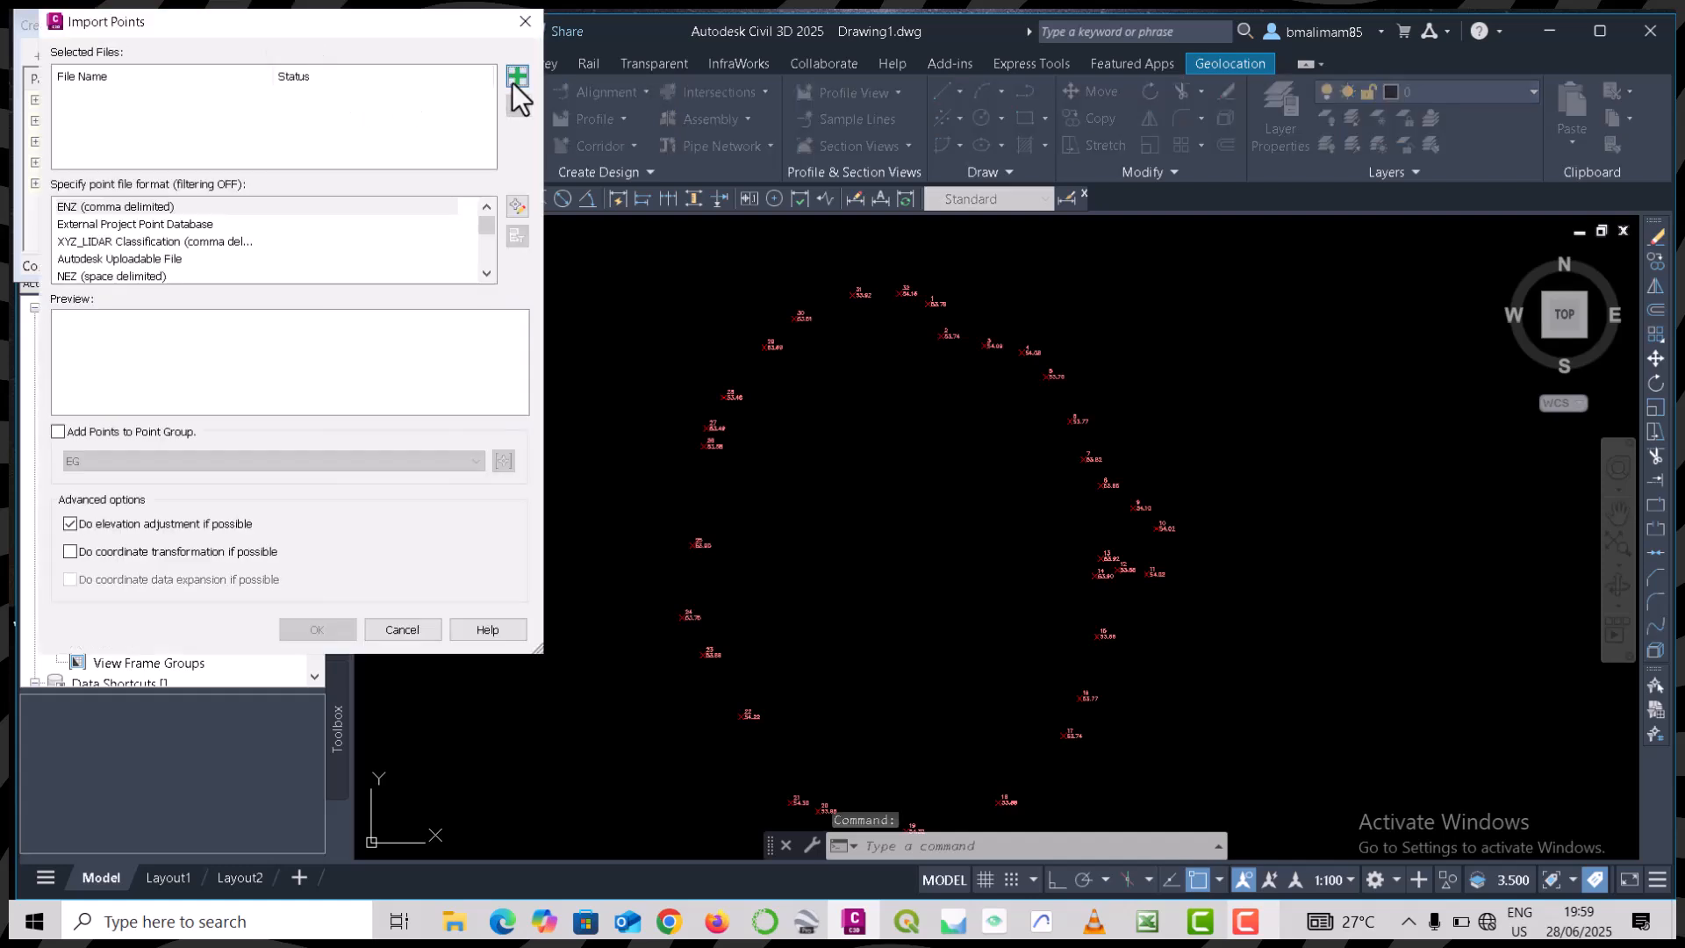
{"action": "left_click", "coordinate": [517, 79]}
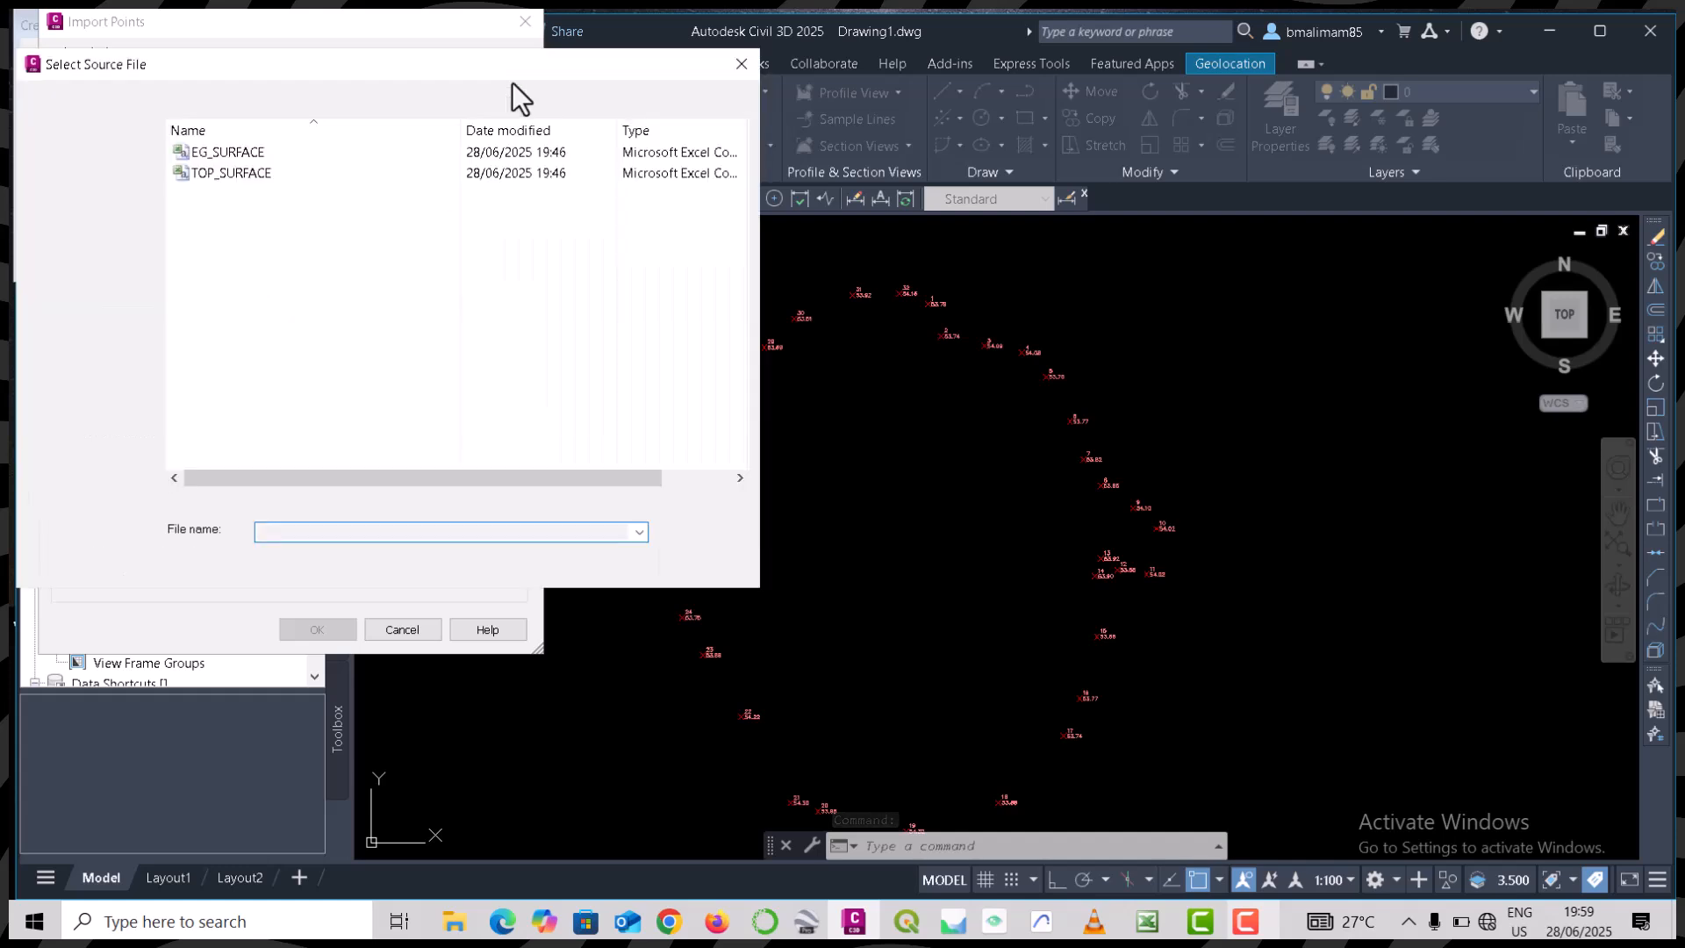
{"action": "left_click", "coordinate": [342, 168]}
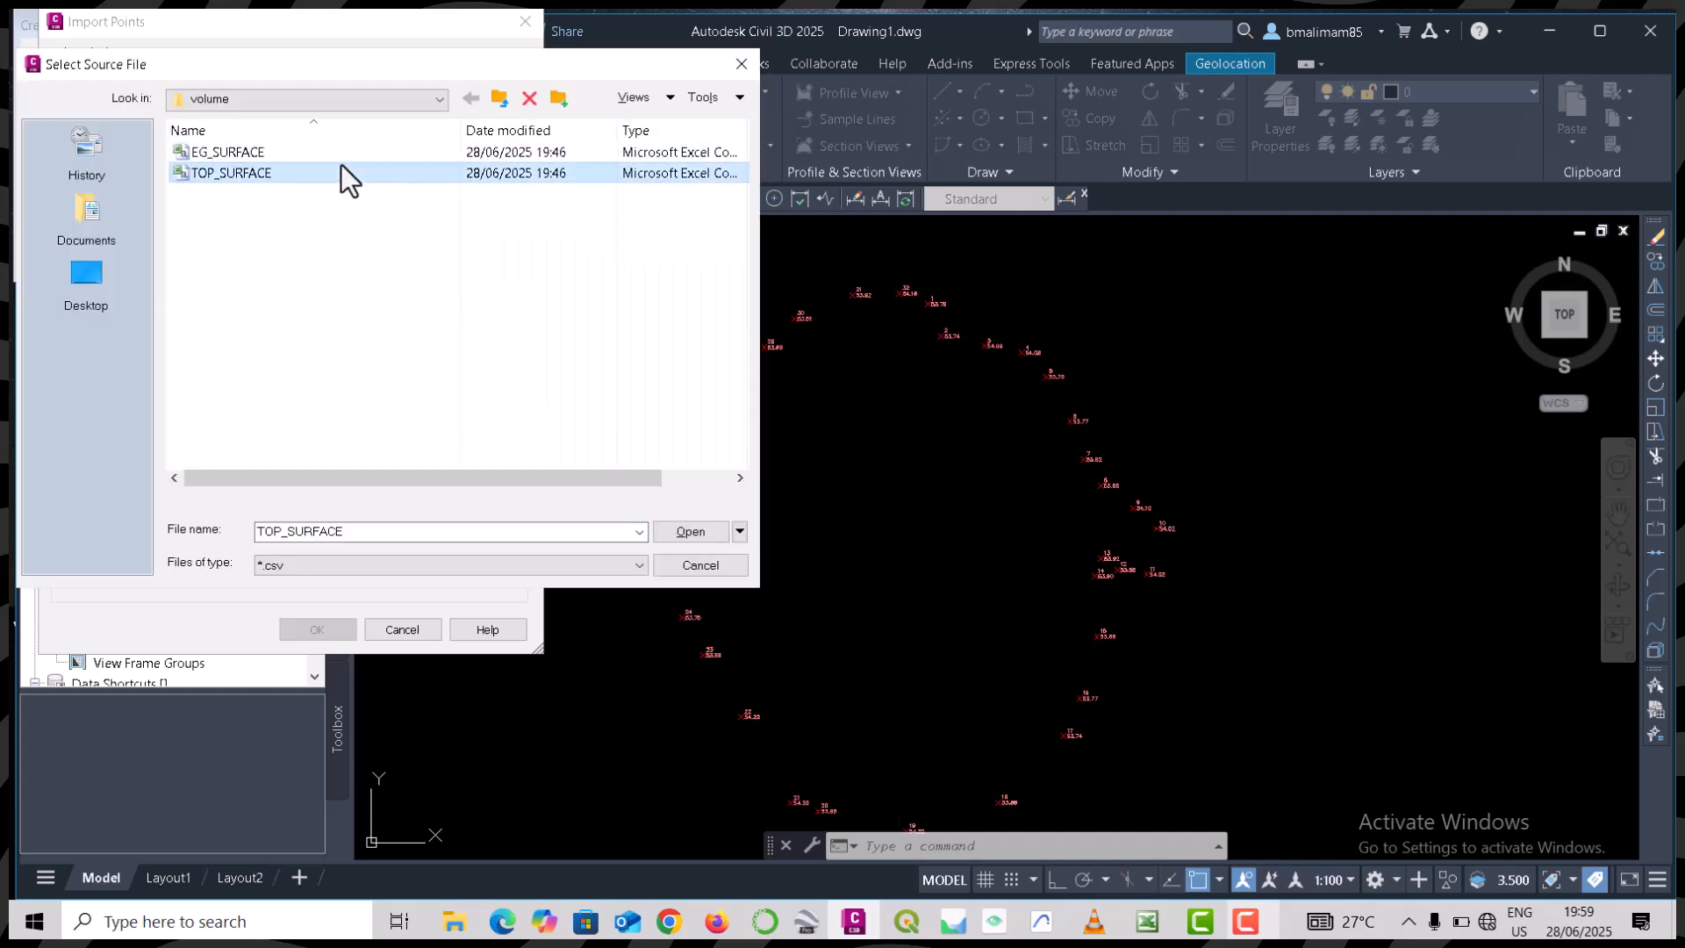
{"action": "left_click", "coordinate": [690, 532]}
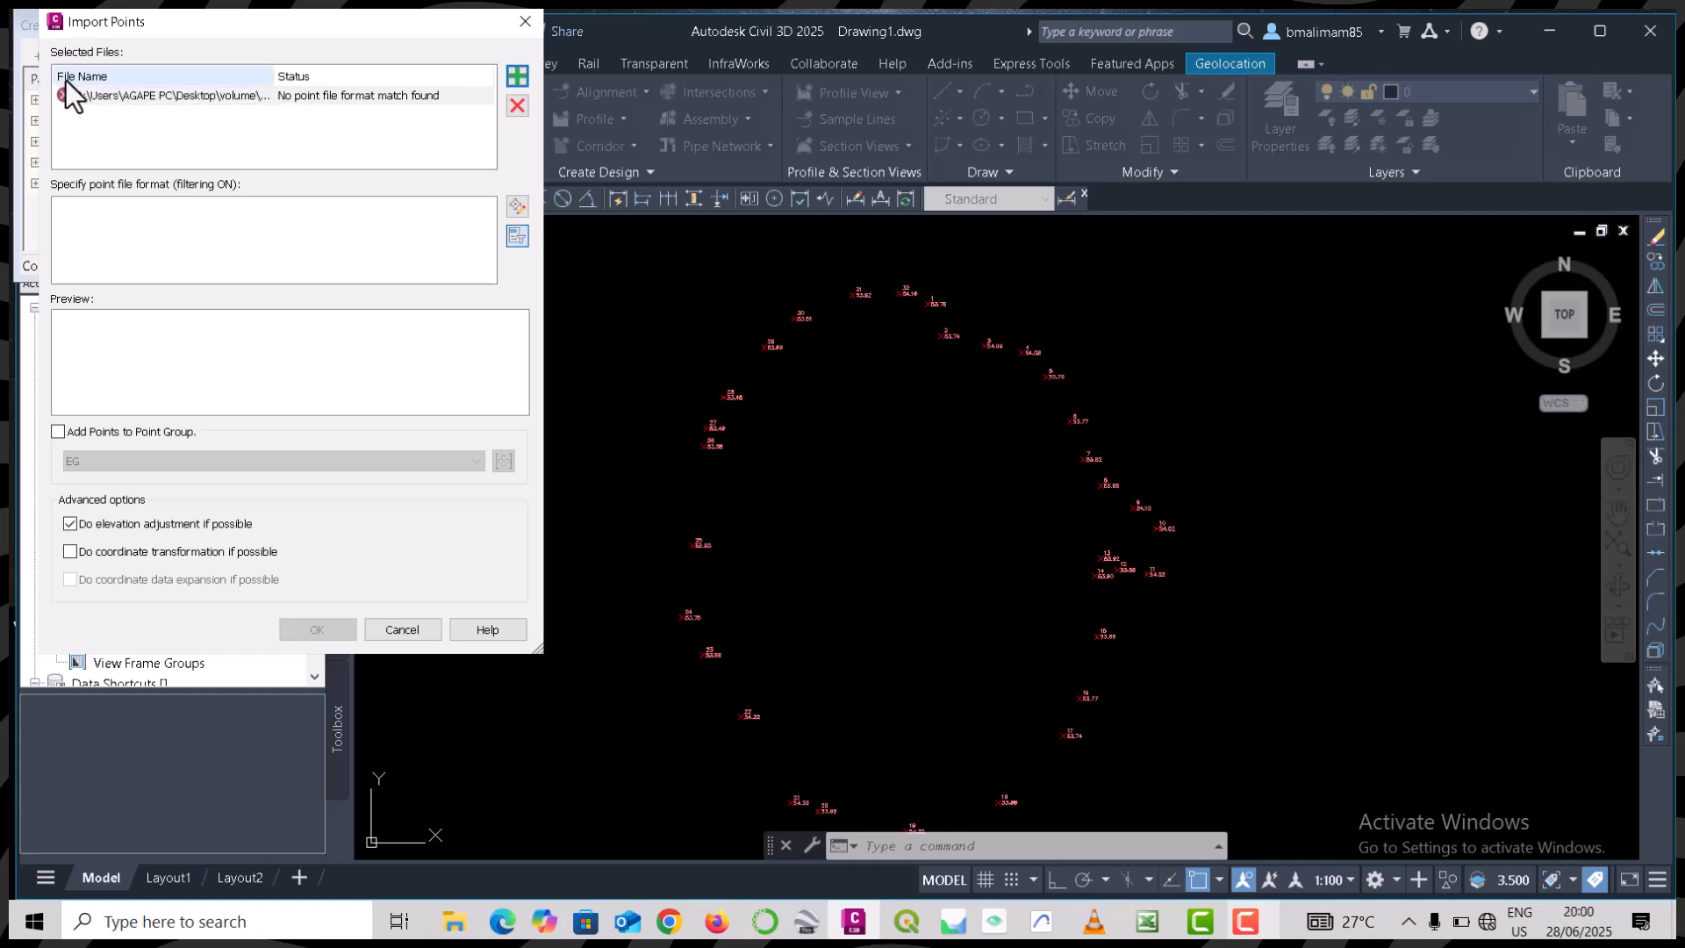
- Launch Excel 2016 to check the TOP_SURFACE point file
{"action": "left_click", "coordinate": [441, 913]}
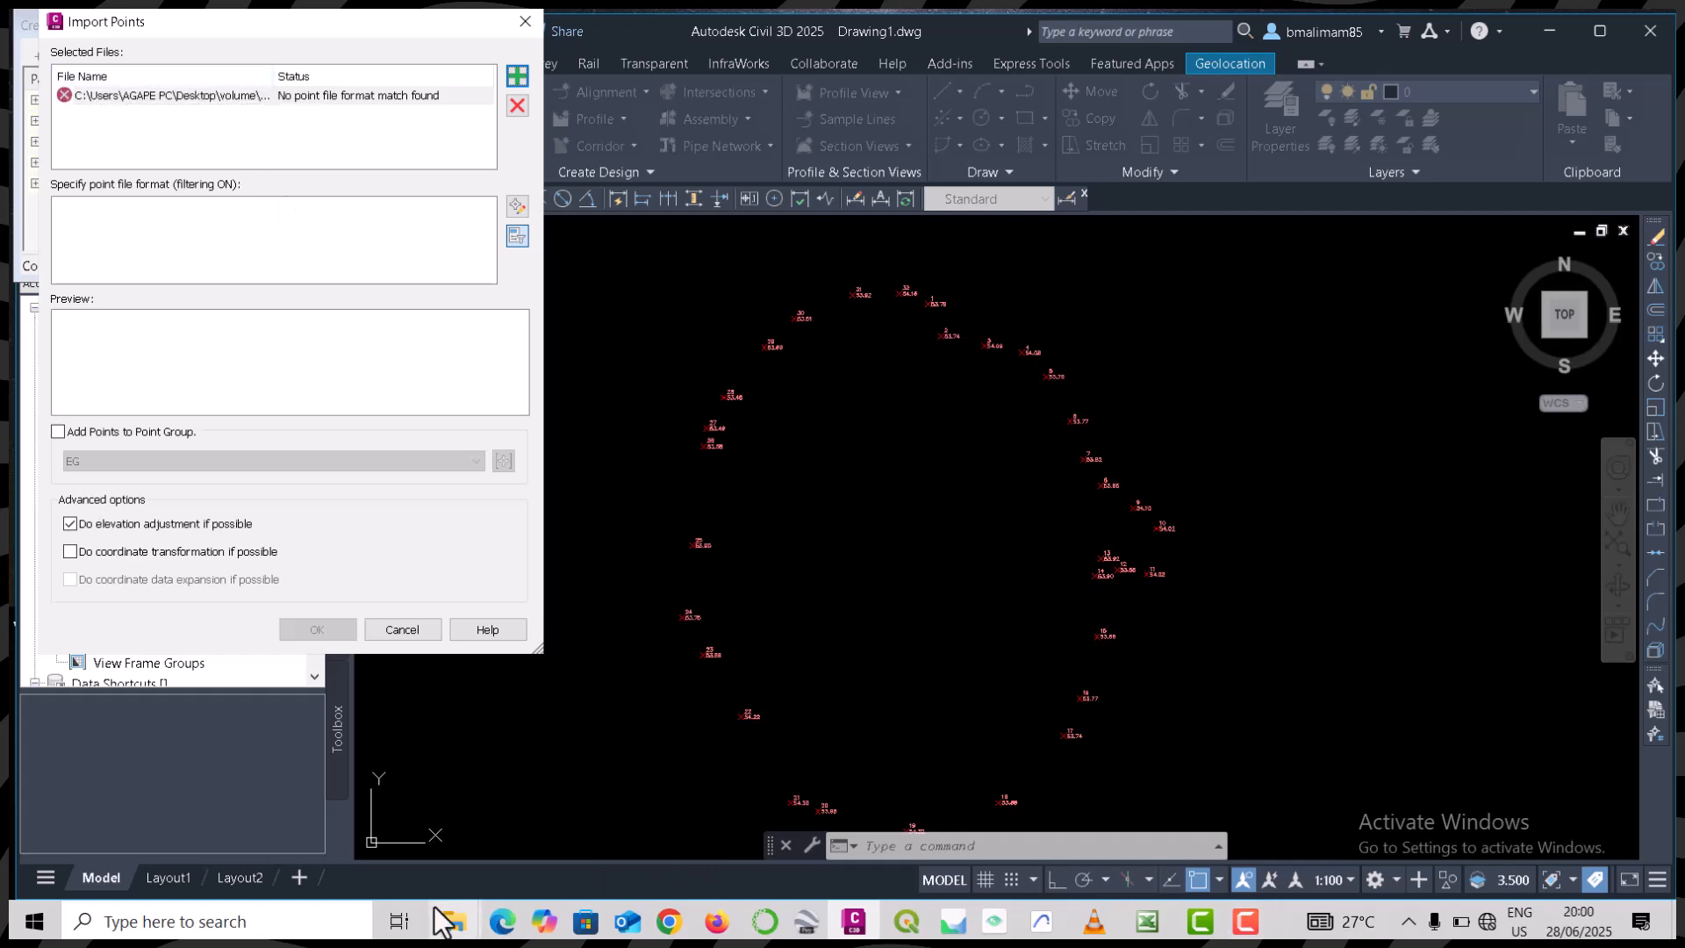
{"action": "left_click", "coordinate": [317, 920]}
{"action": "type", "text": "E"}
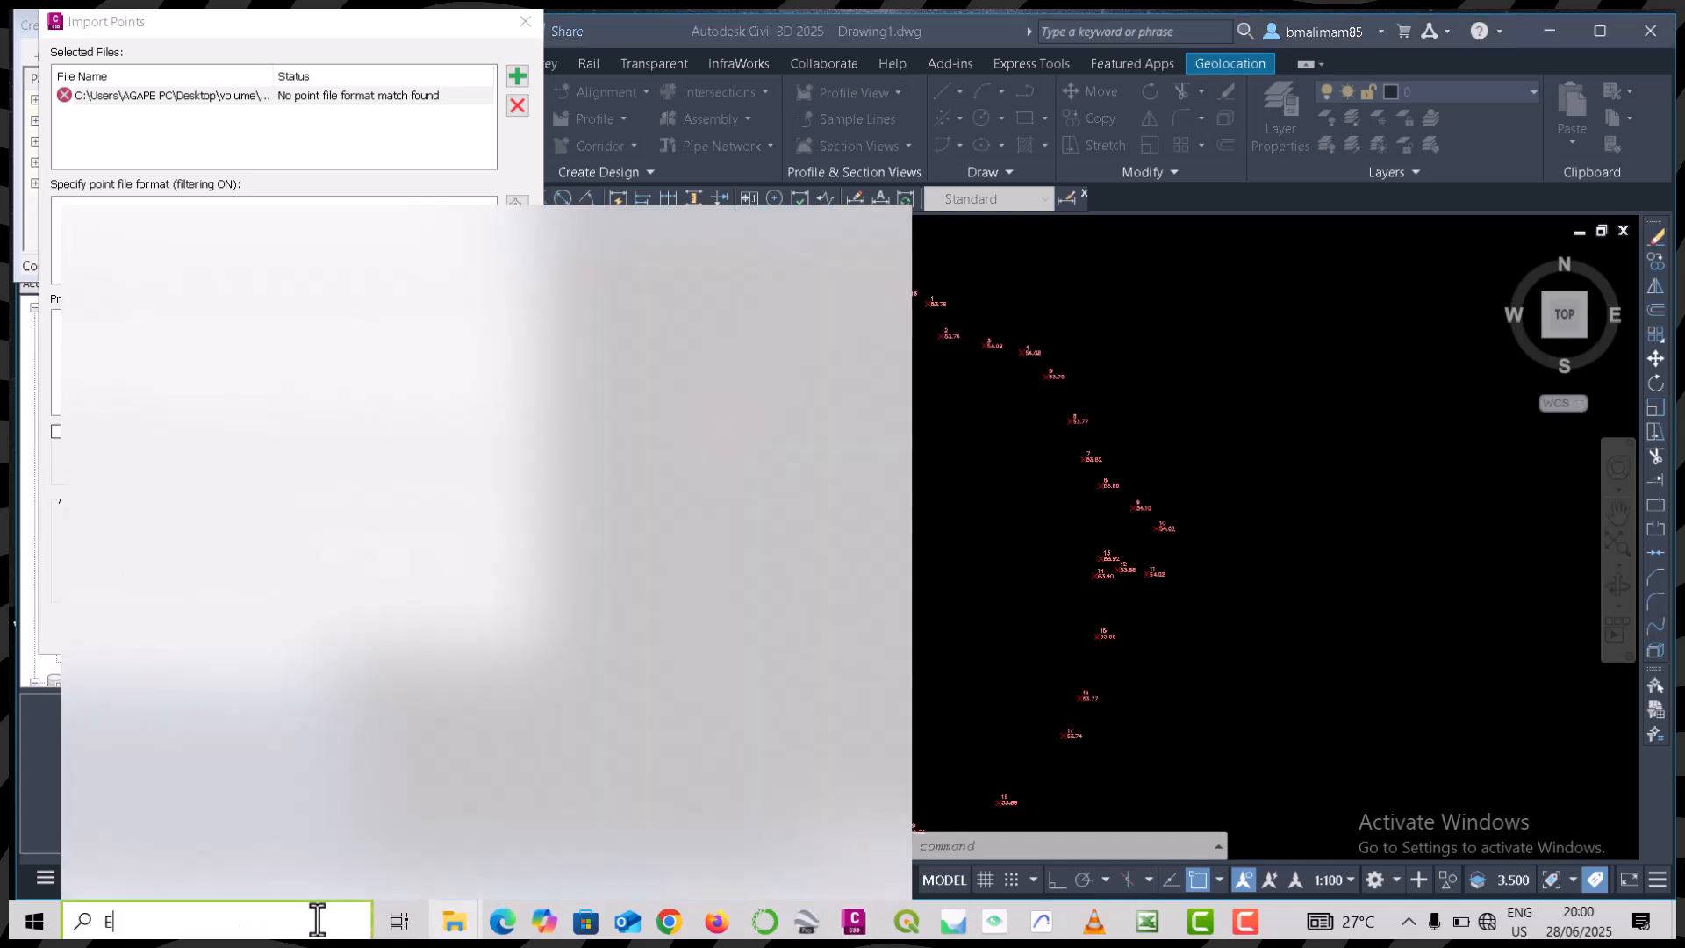
{"action": "type", "text": "X"}
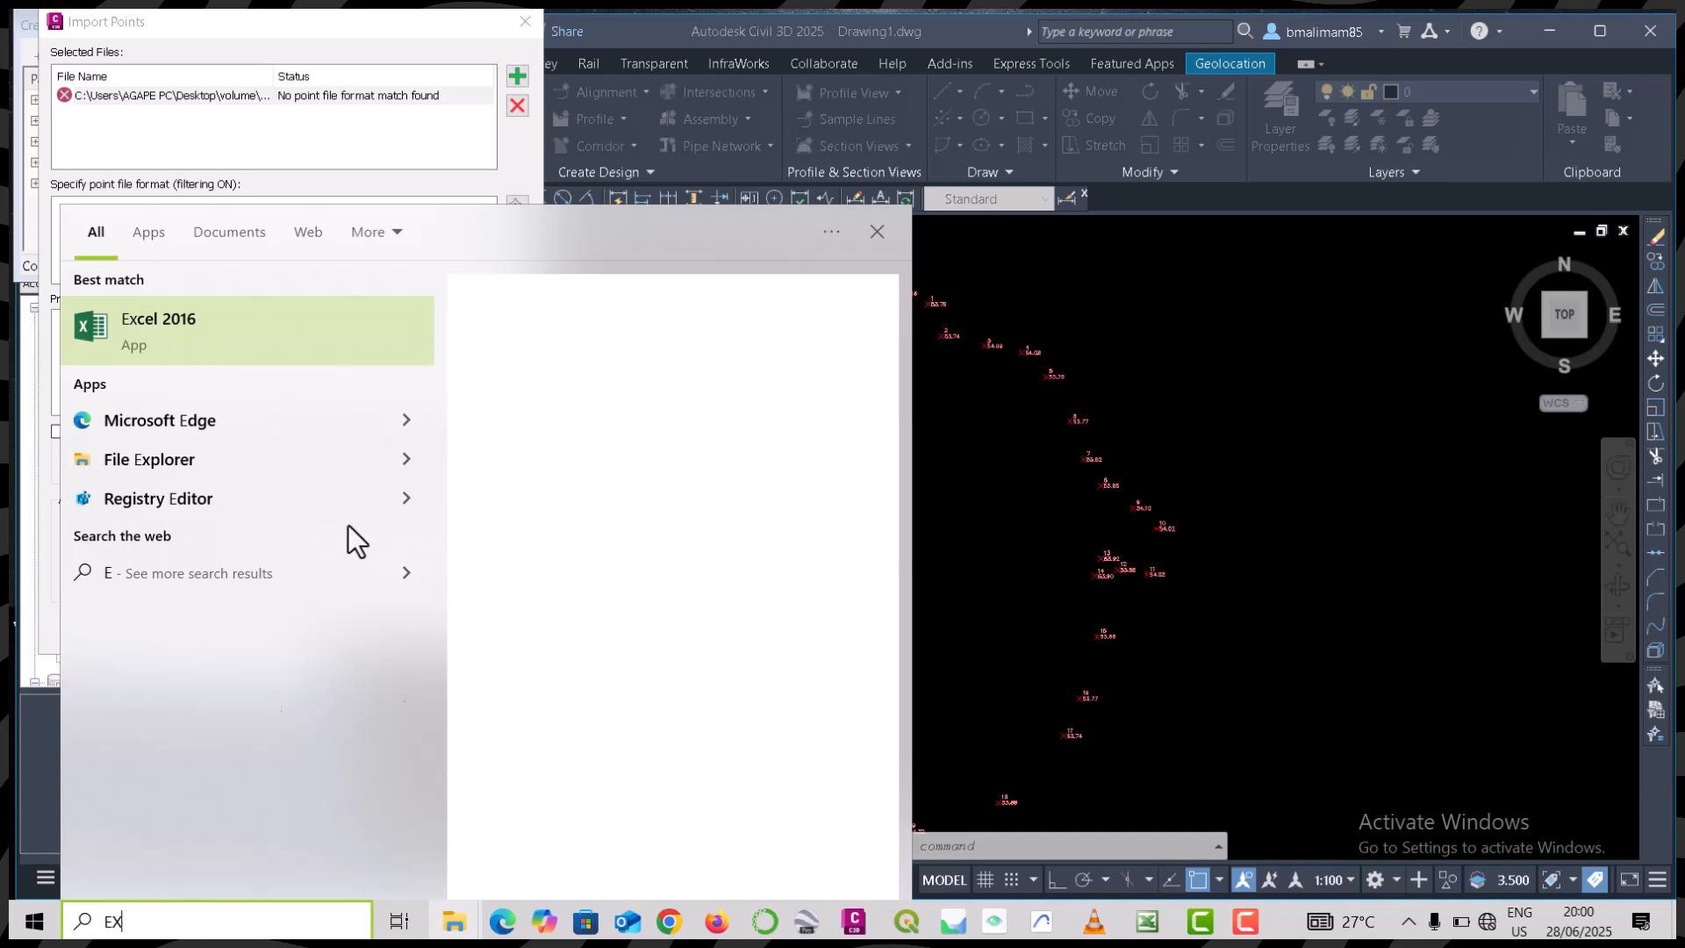
{"action": "left_click", "coordinate": [371, 339]}
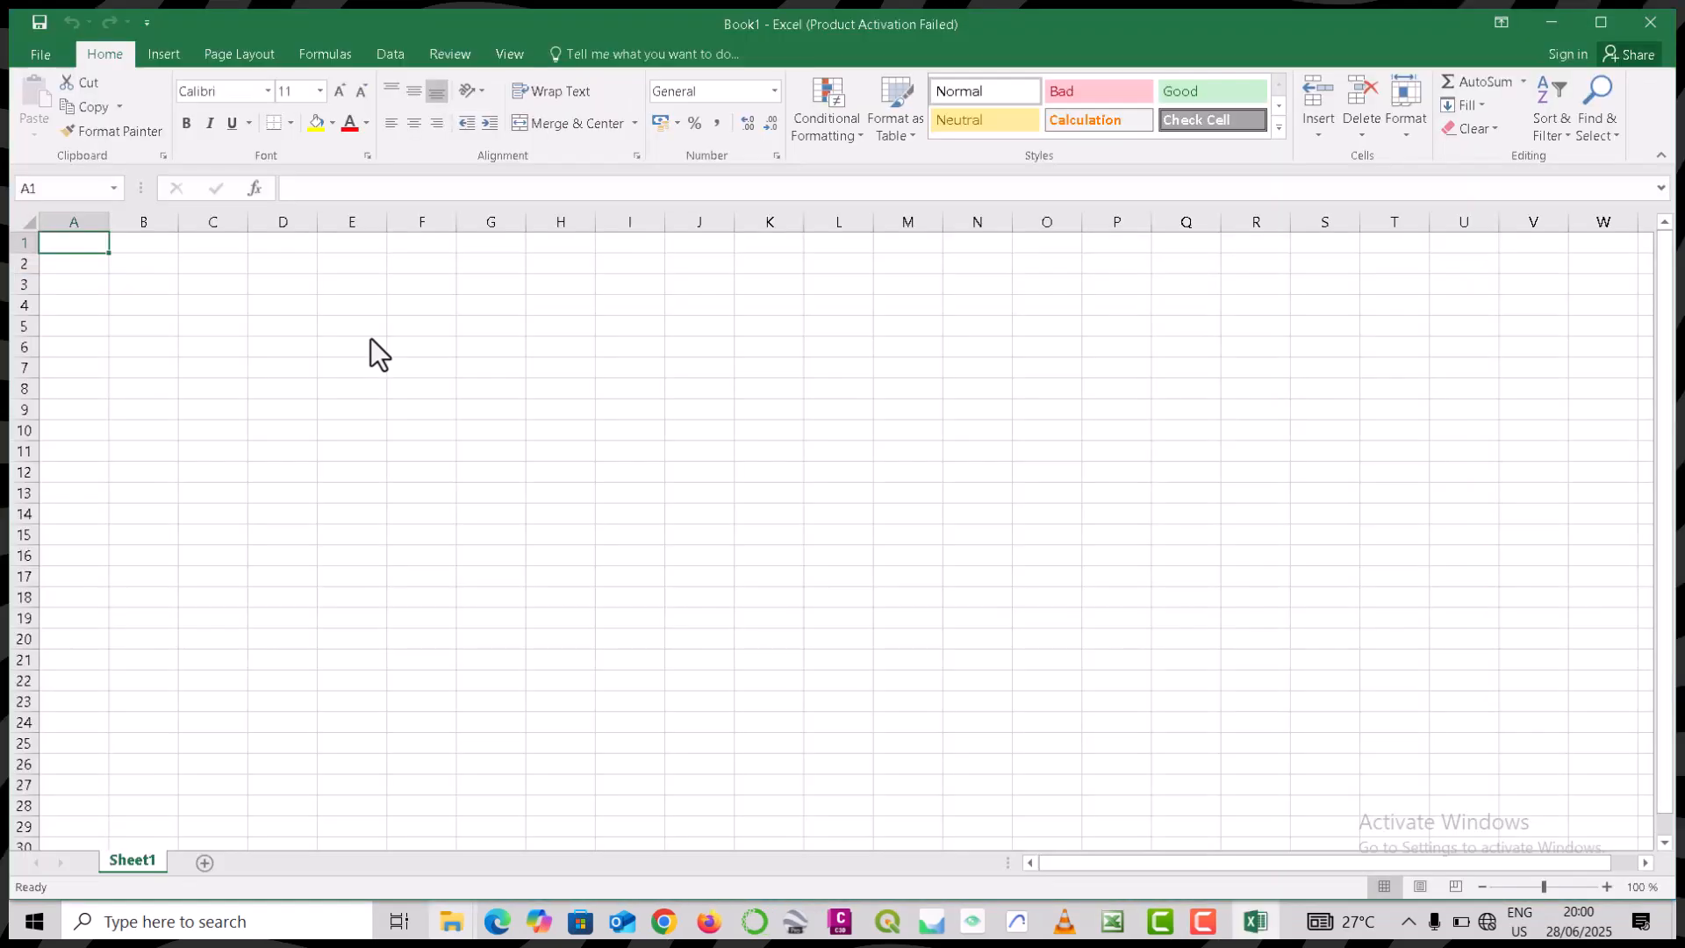
- Browse for a file to open in the Desktop's volume folder, with all file types listed
{"action": "left_click", "coordinate": [37, 57]}
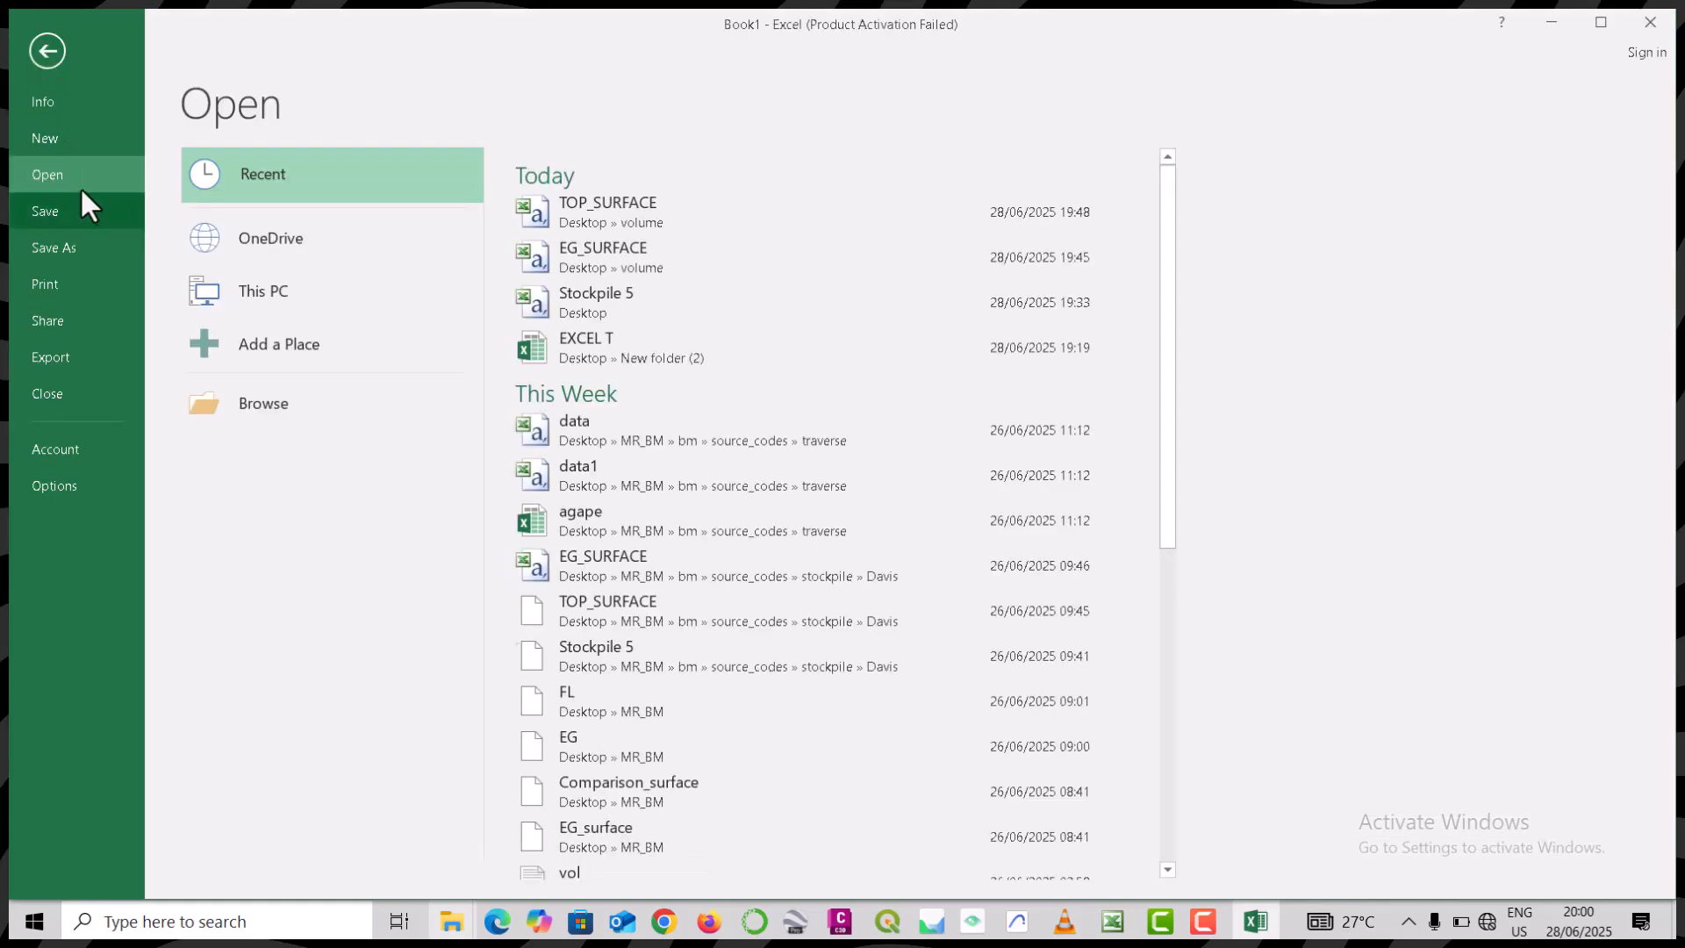
{"action": "left_click", "coordinate": [394, 391]}
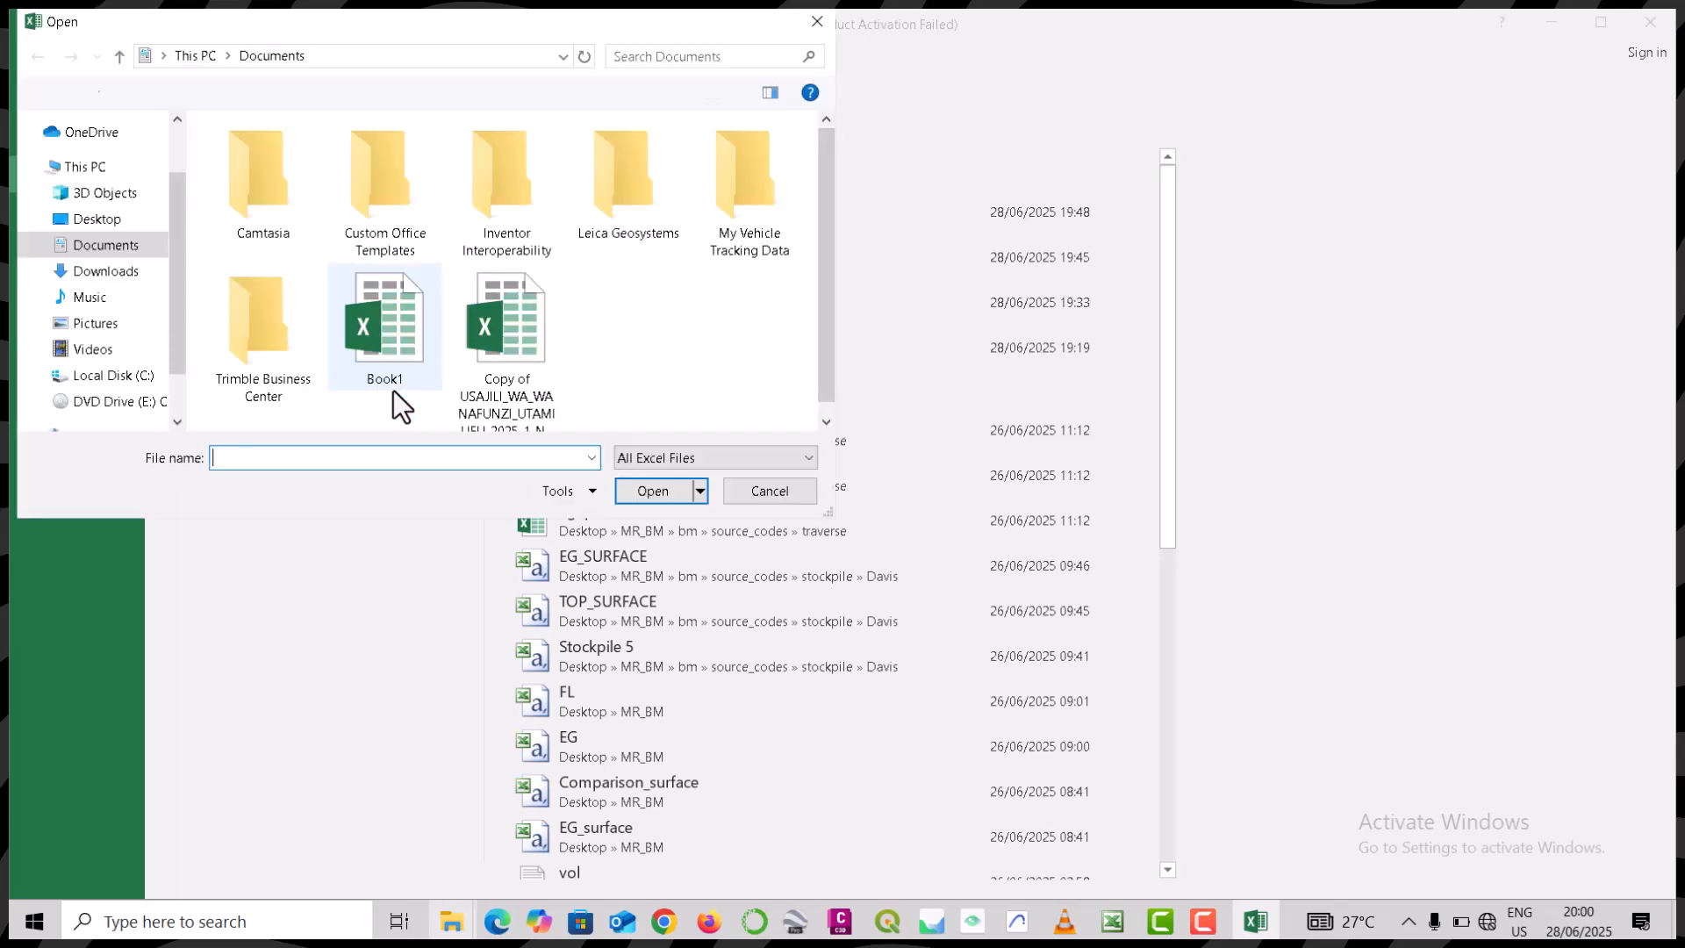
{"action": "left_click", "coordinate": [82, 225]}
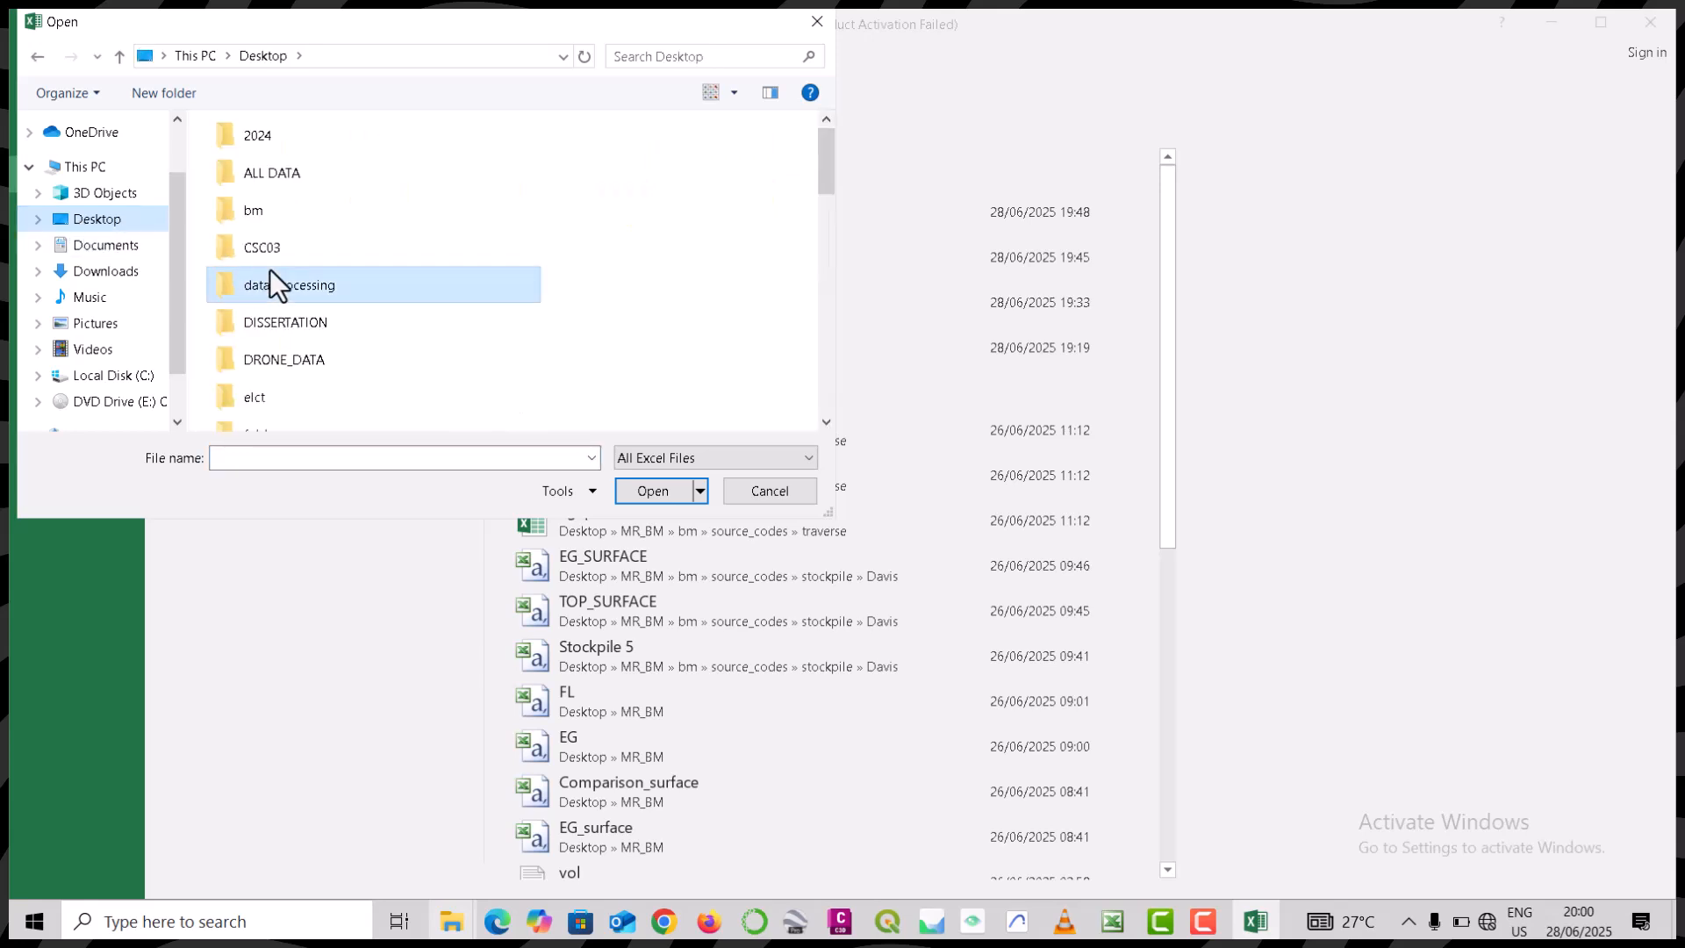
{"action": "scroll", "coordinate": [338, 295], "scroll_direction": "down", "scroll_amount": 8}
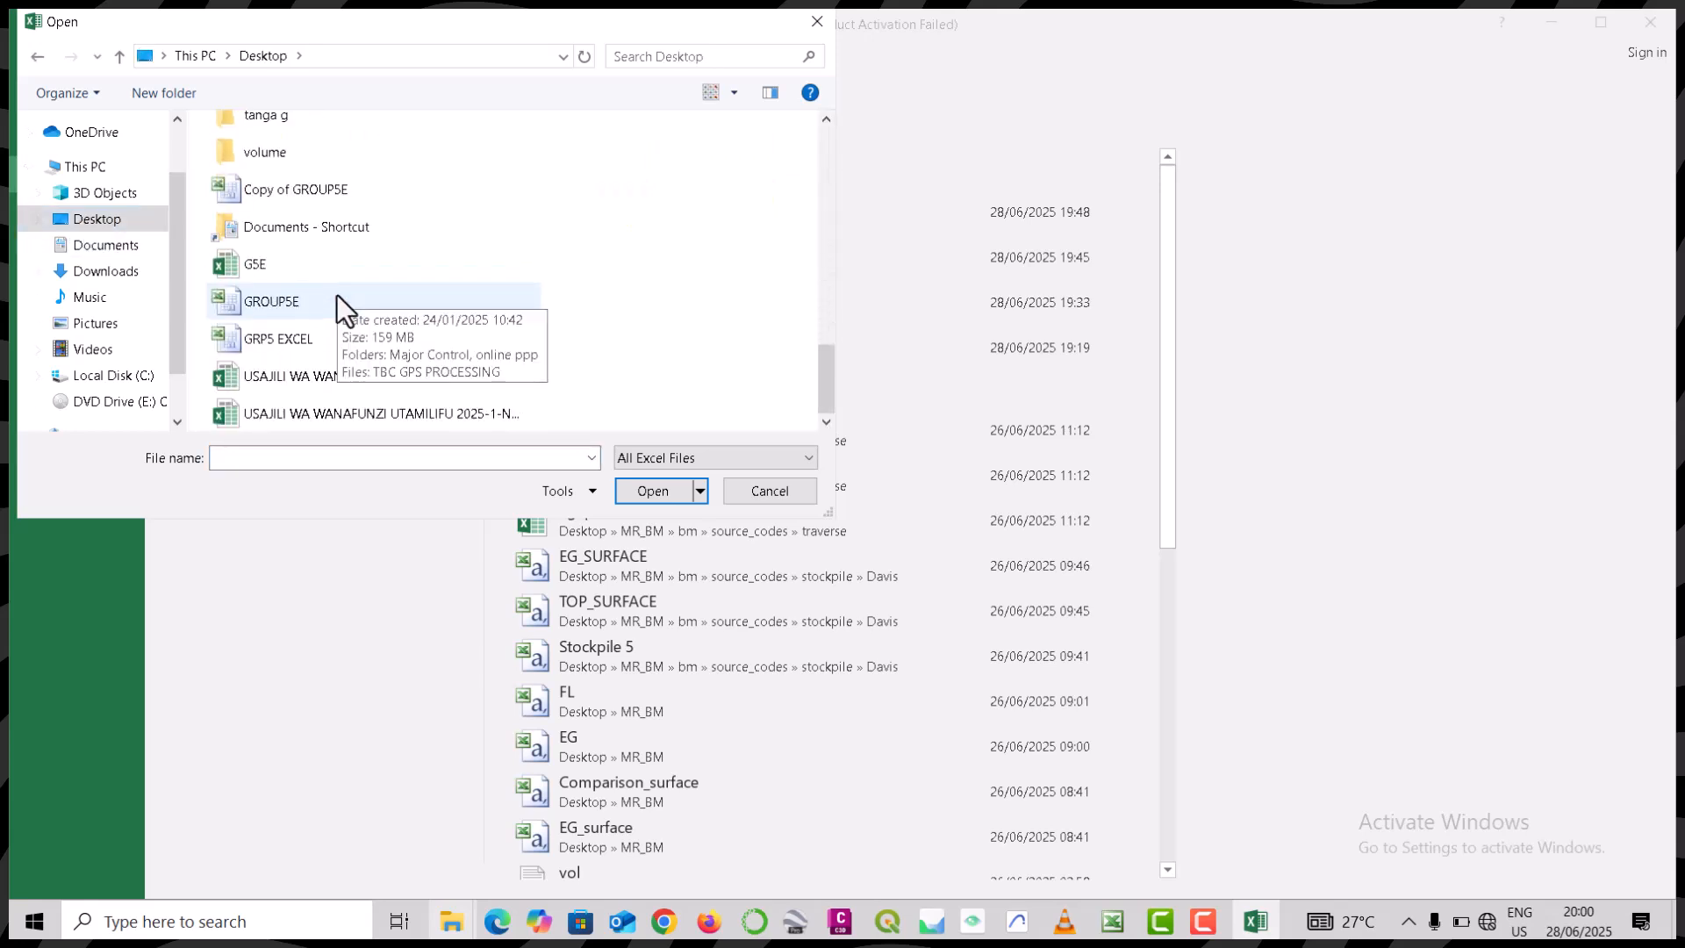
{"action": "double_click", "coordinate": [367, 167]}
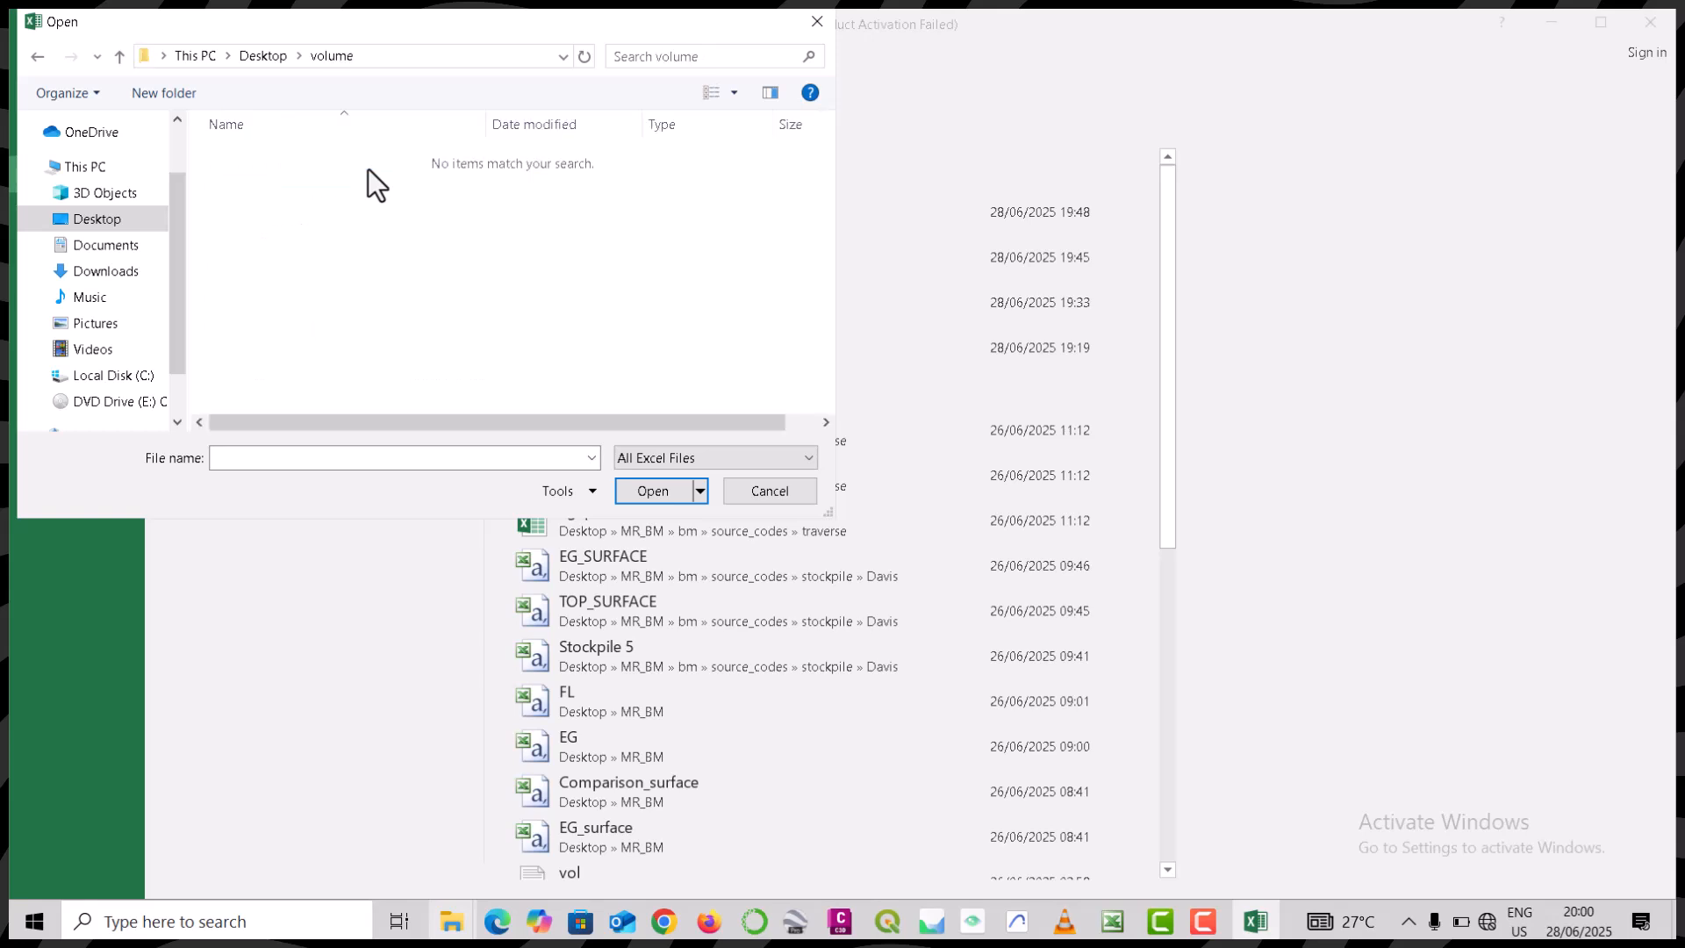
{"action": "left_click", "coordinate": [641, 458]}
{"action": "left_click", "coordinate": [649, 481]}
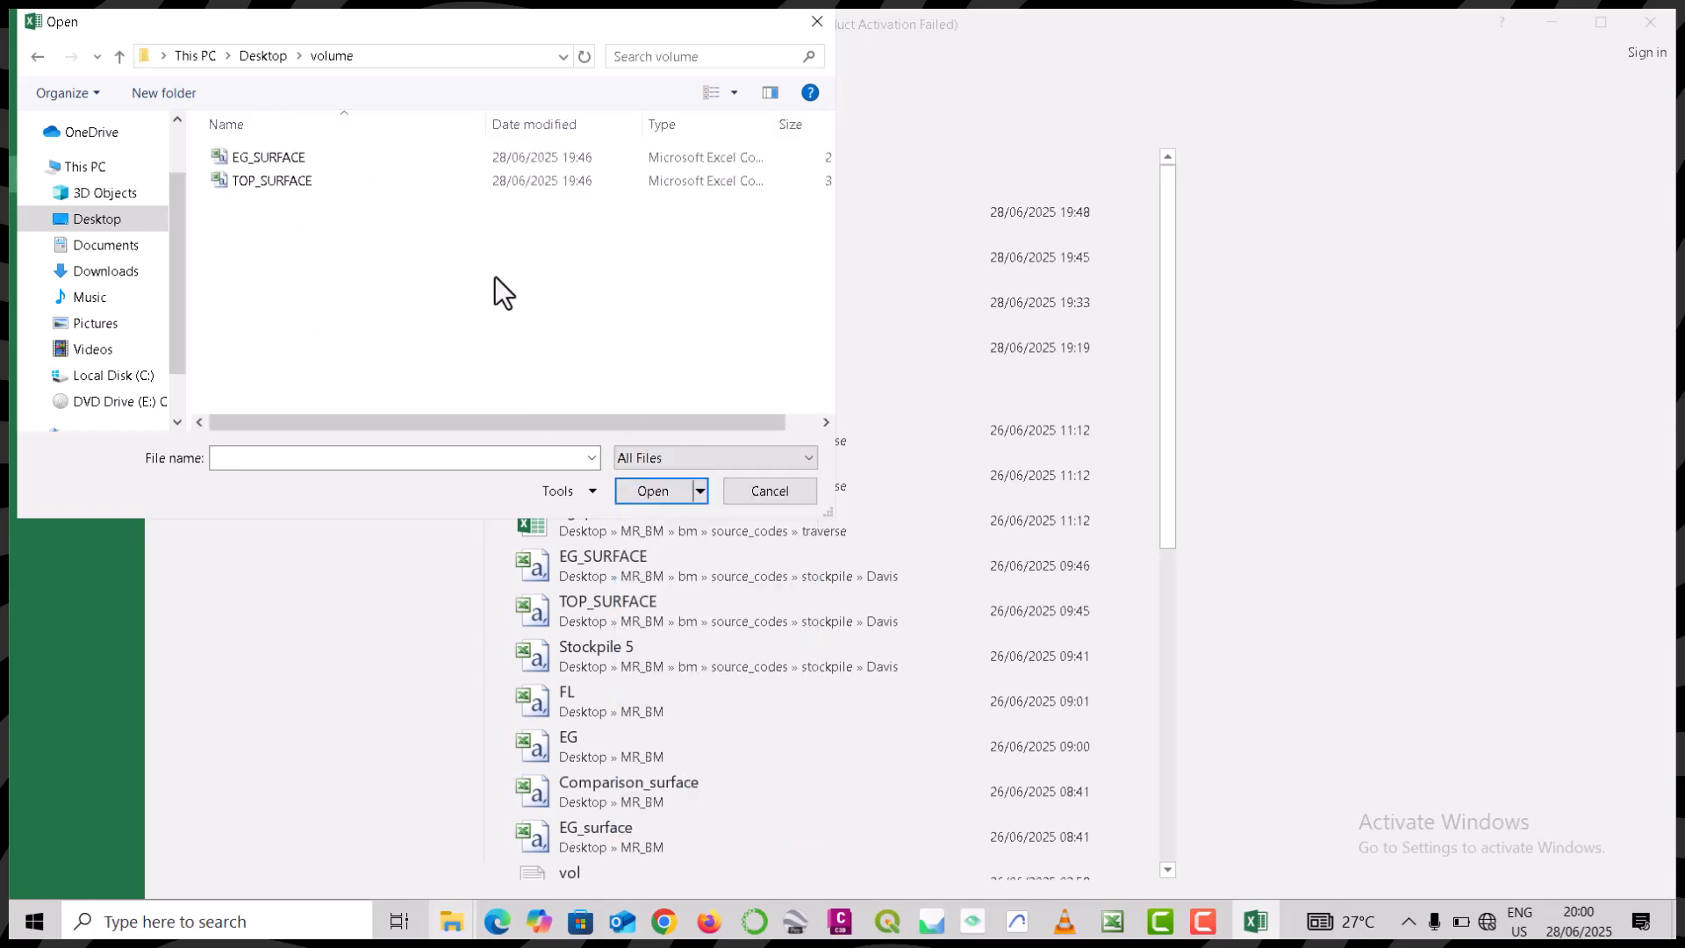
- Open TOP_SURFACE as read-only, dismiss the Office activation wizard, and close the workbook after checking its data
{"action": "left_click", "coordinate": [286, 184]}
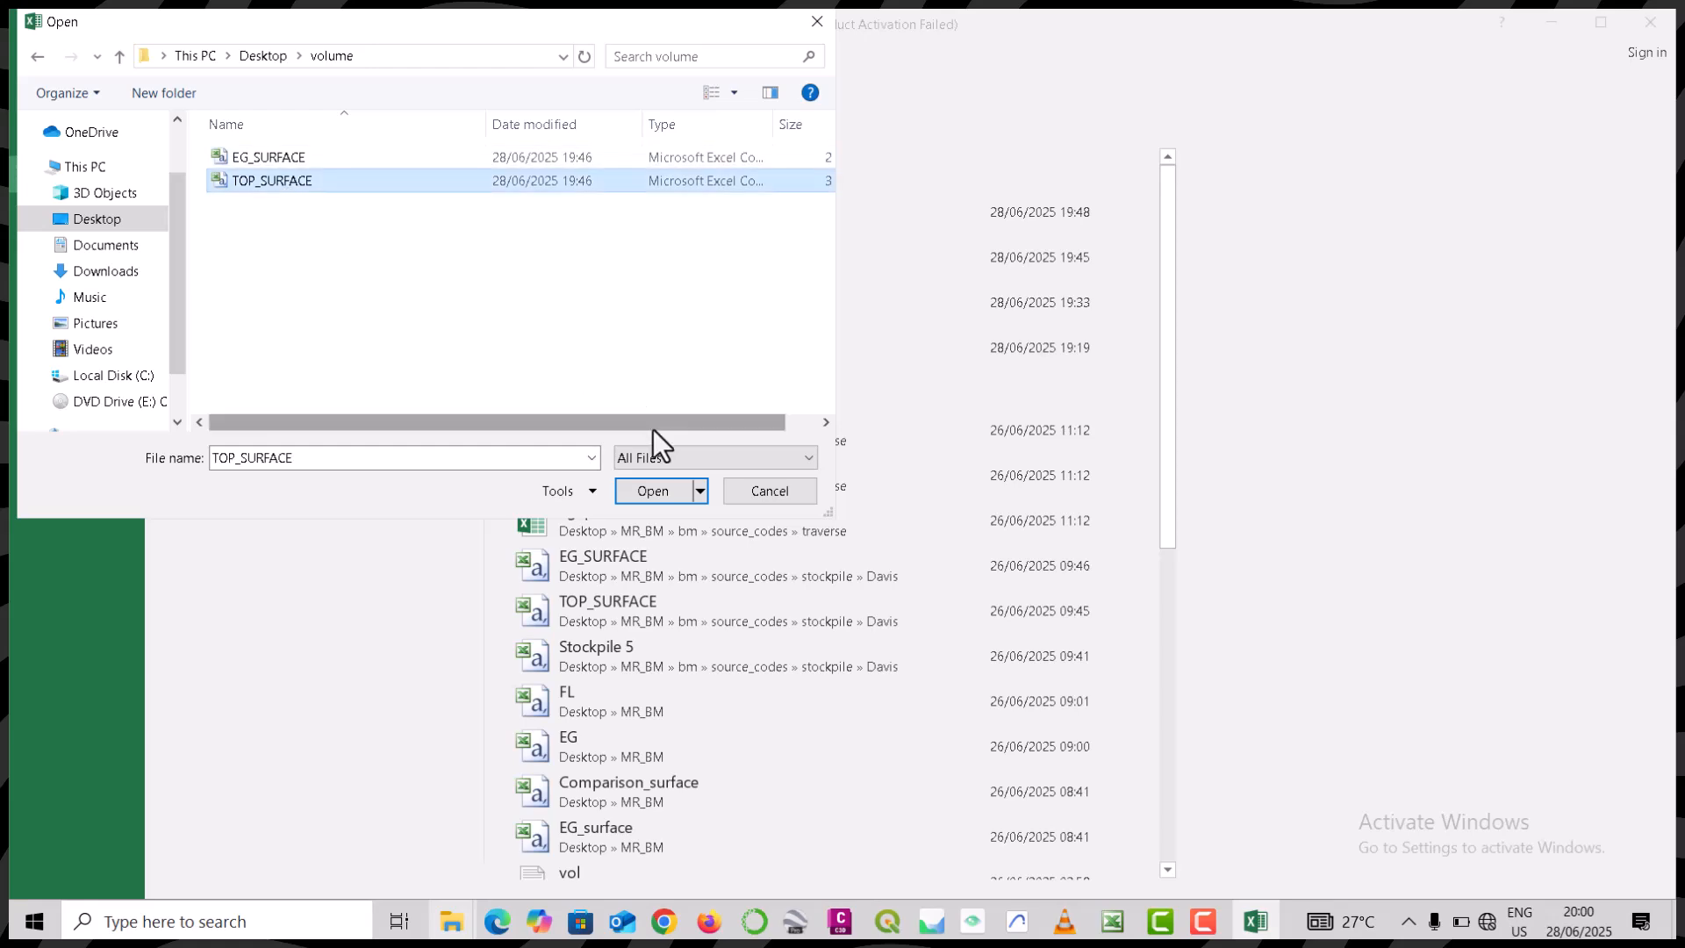
{"action": "left_click", "coordinate": [641, 482]}
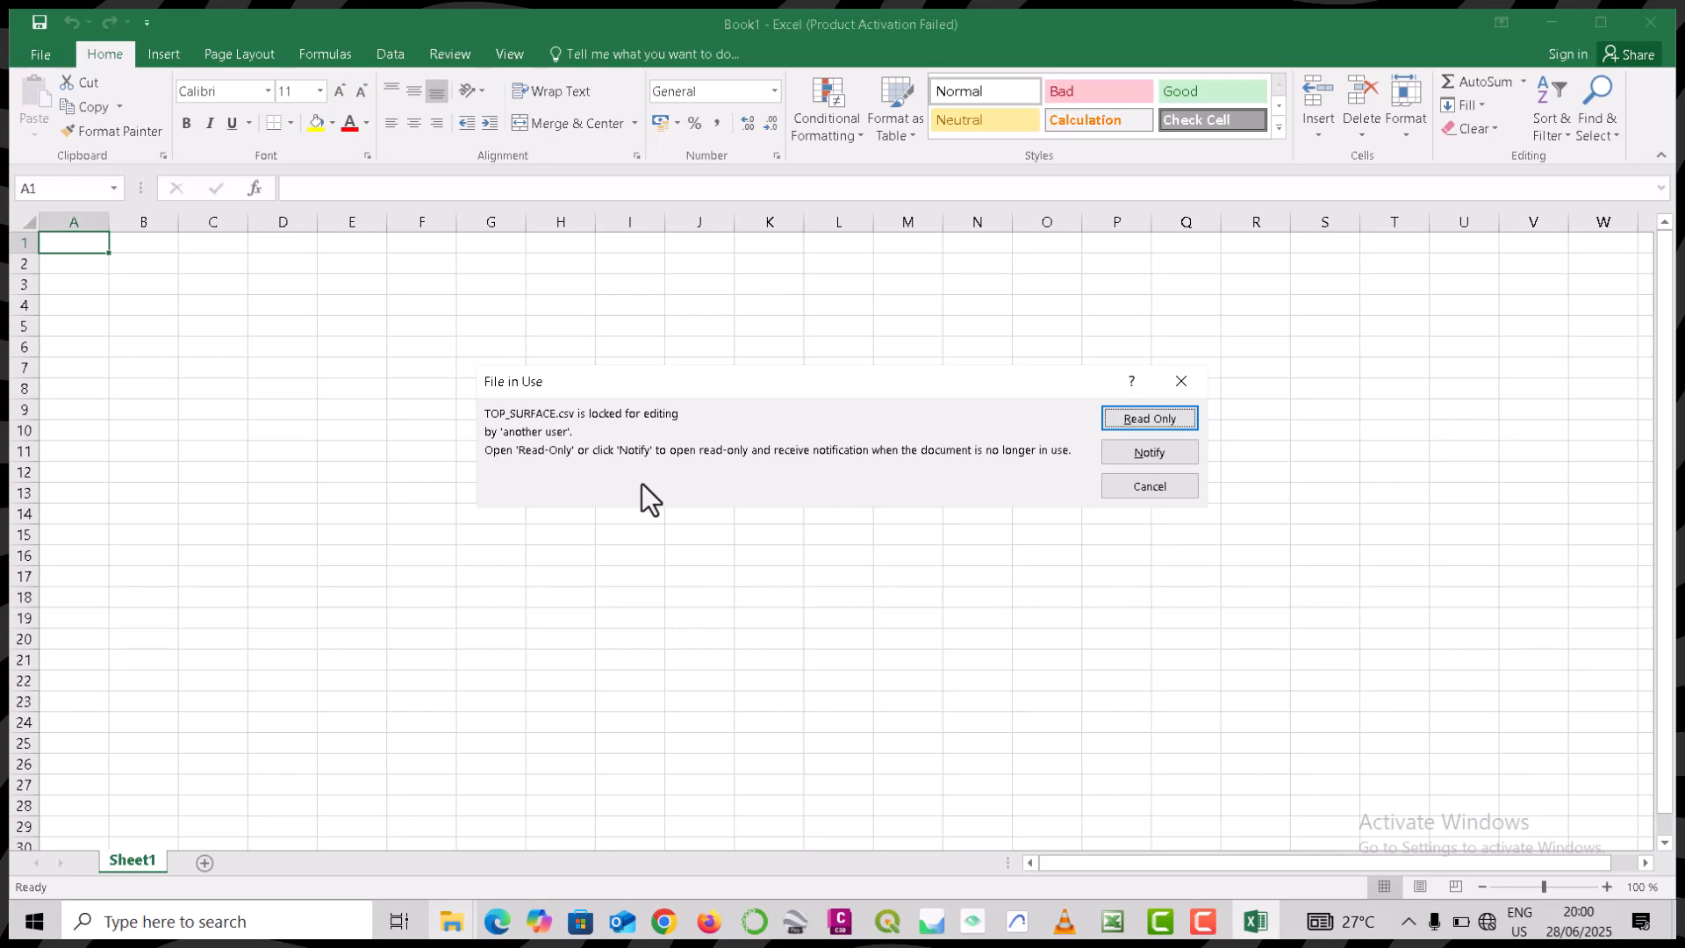
{"action": "left_click", "coordinate": [1146, 424]}
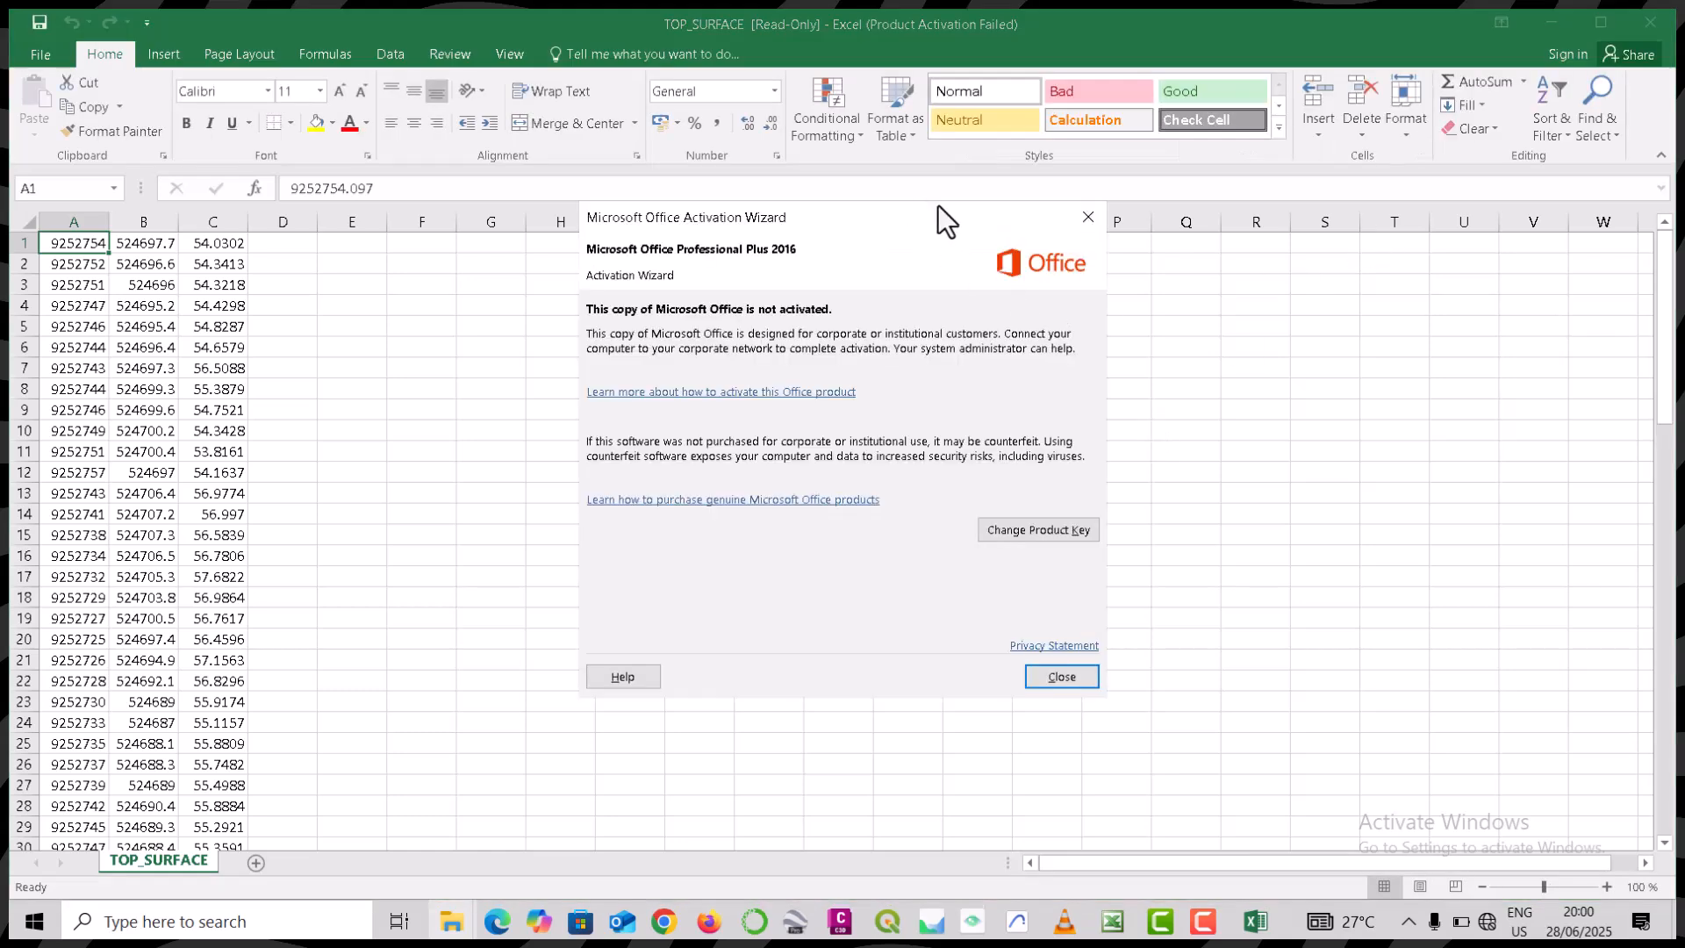
{"action": "left_click", "coordinate": [1088, 217]}
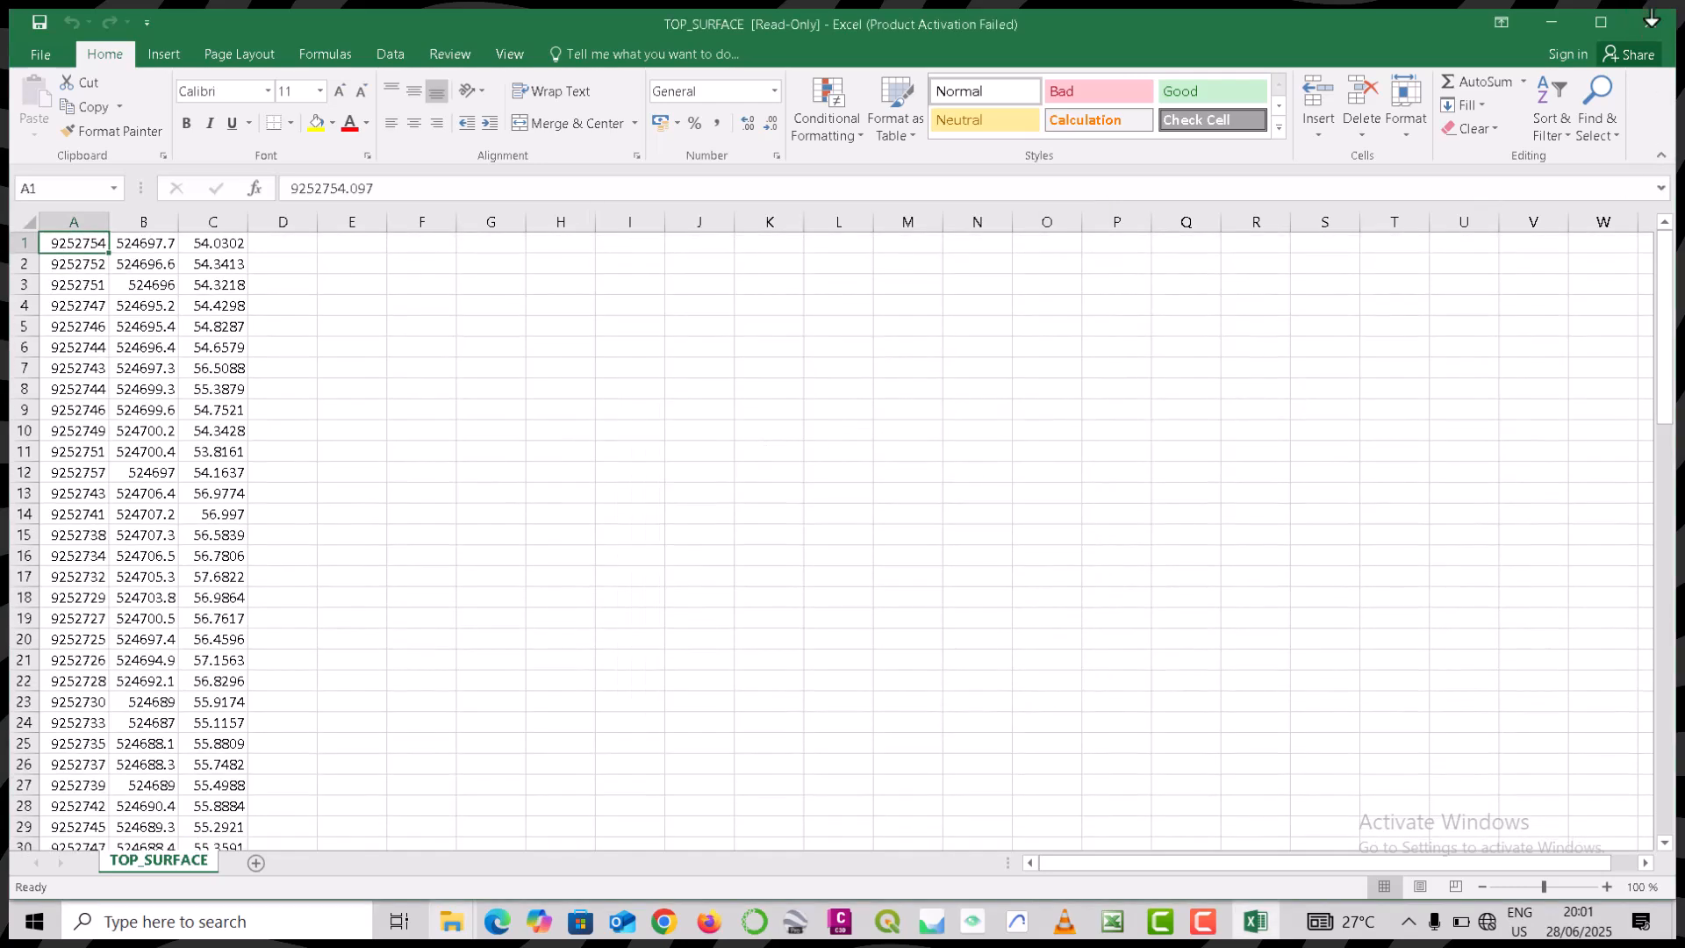
{"action": "left_click", "coordinate": [1651, 22]}
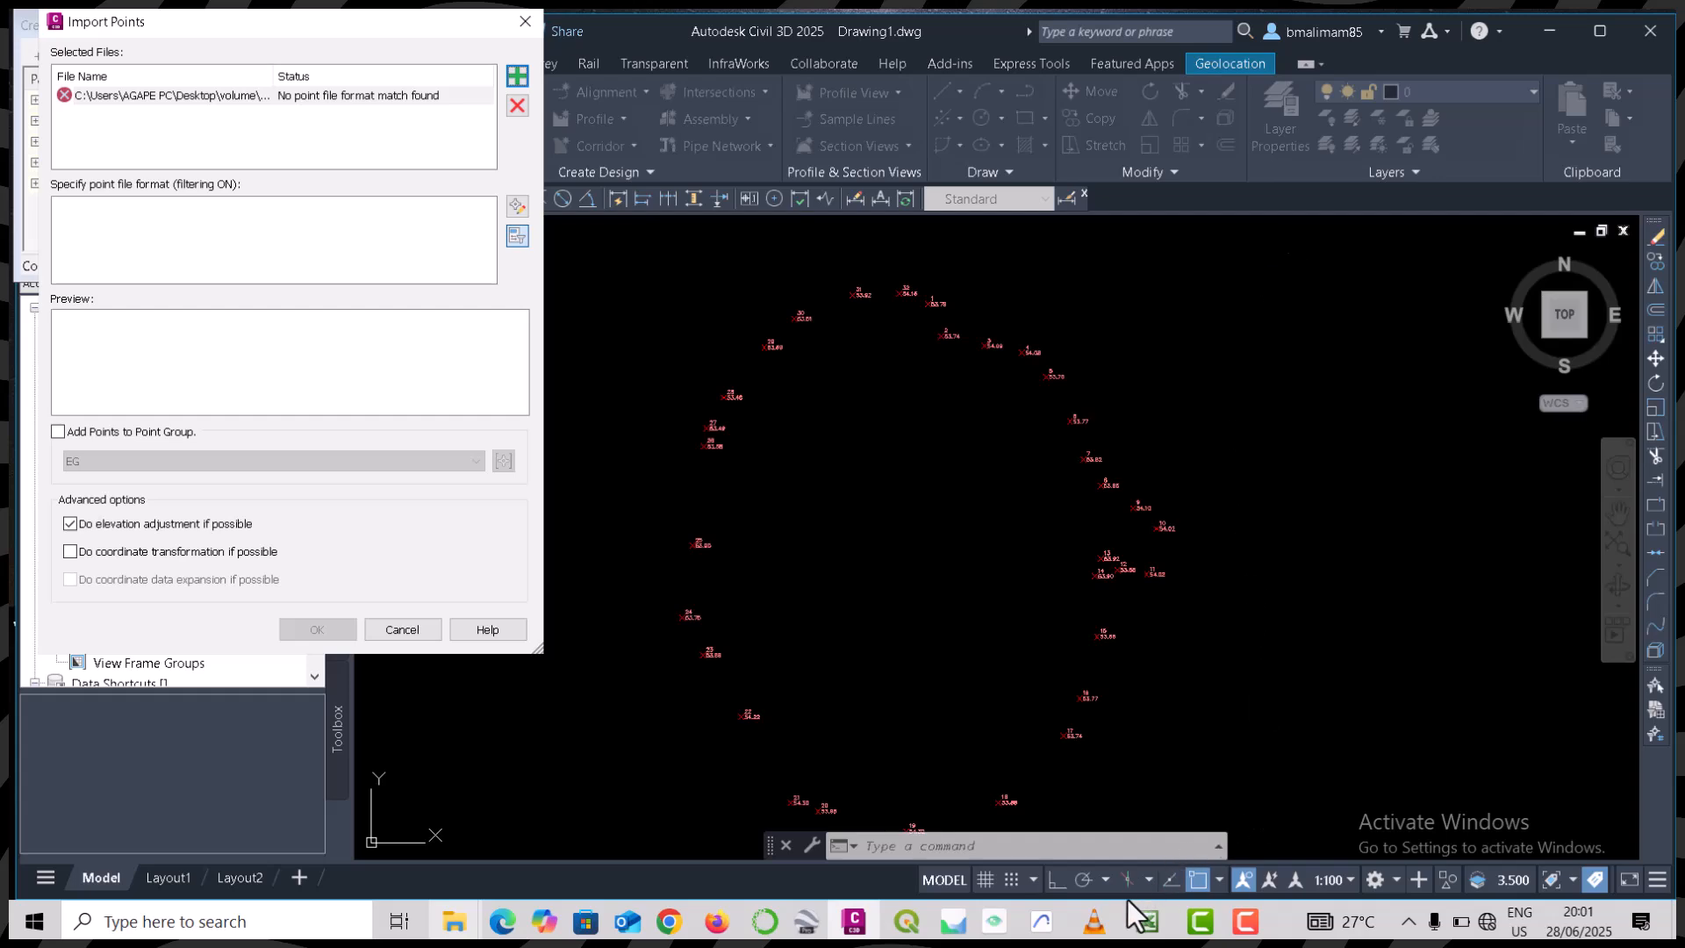
- Switch to the other Excel window holding TOP_SURFACE and close it without saving the changes
{"action": "left_click", "coordinate": [1147, 922]}
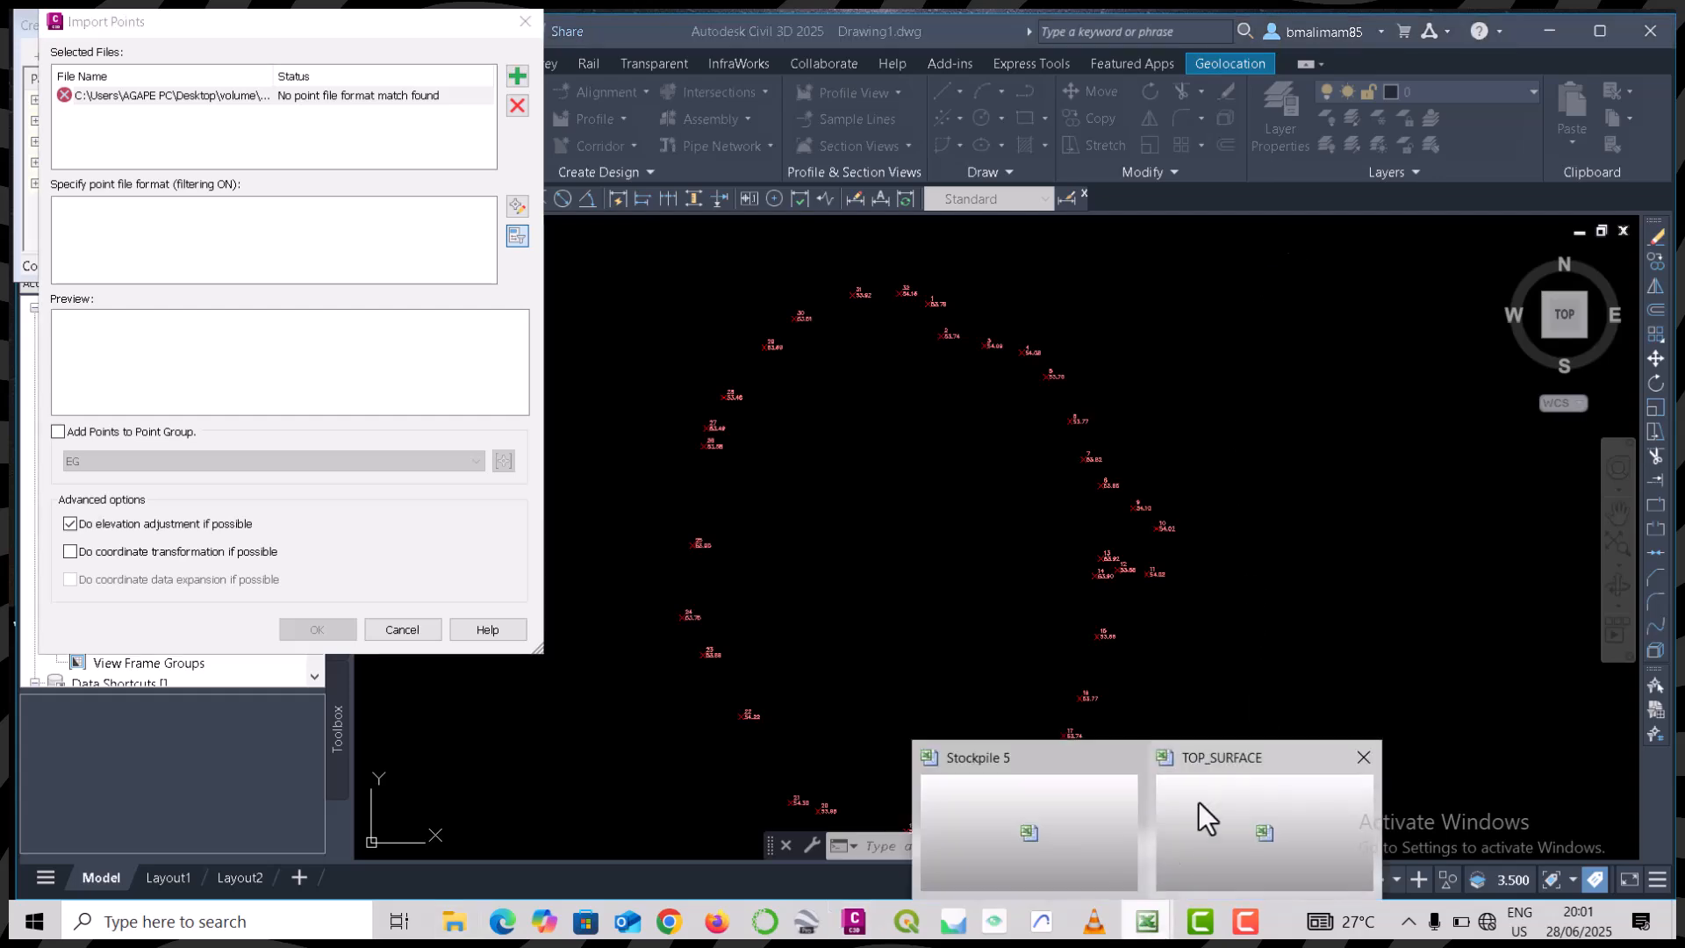
{"action": "left_click", "coordinate": [1199, 802]}
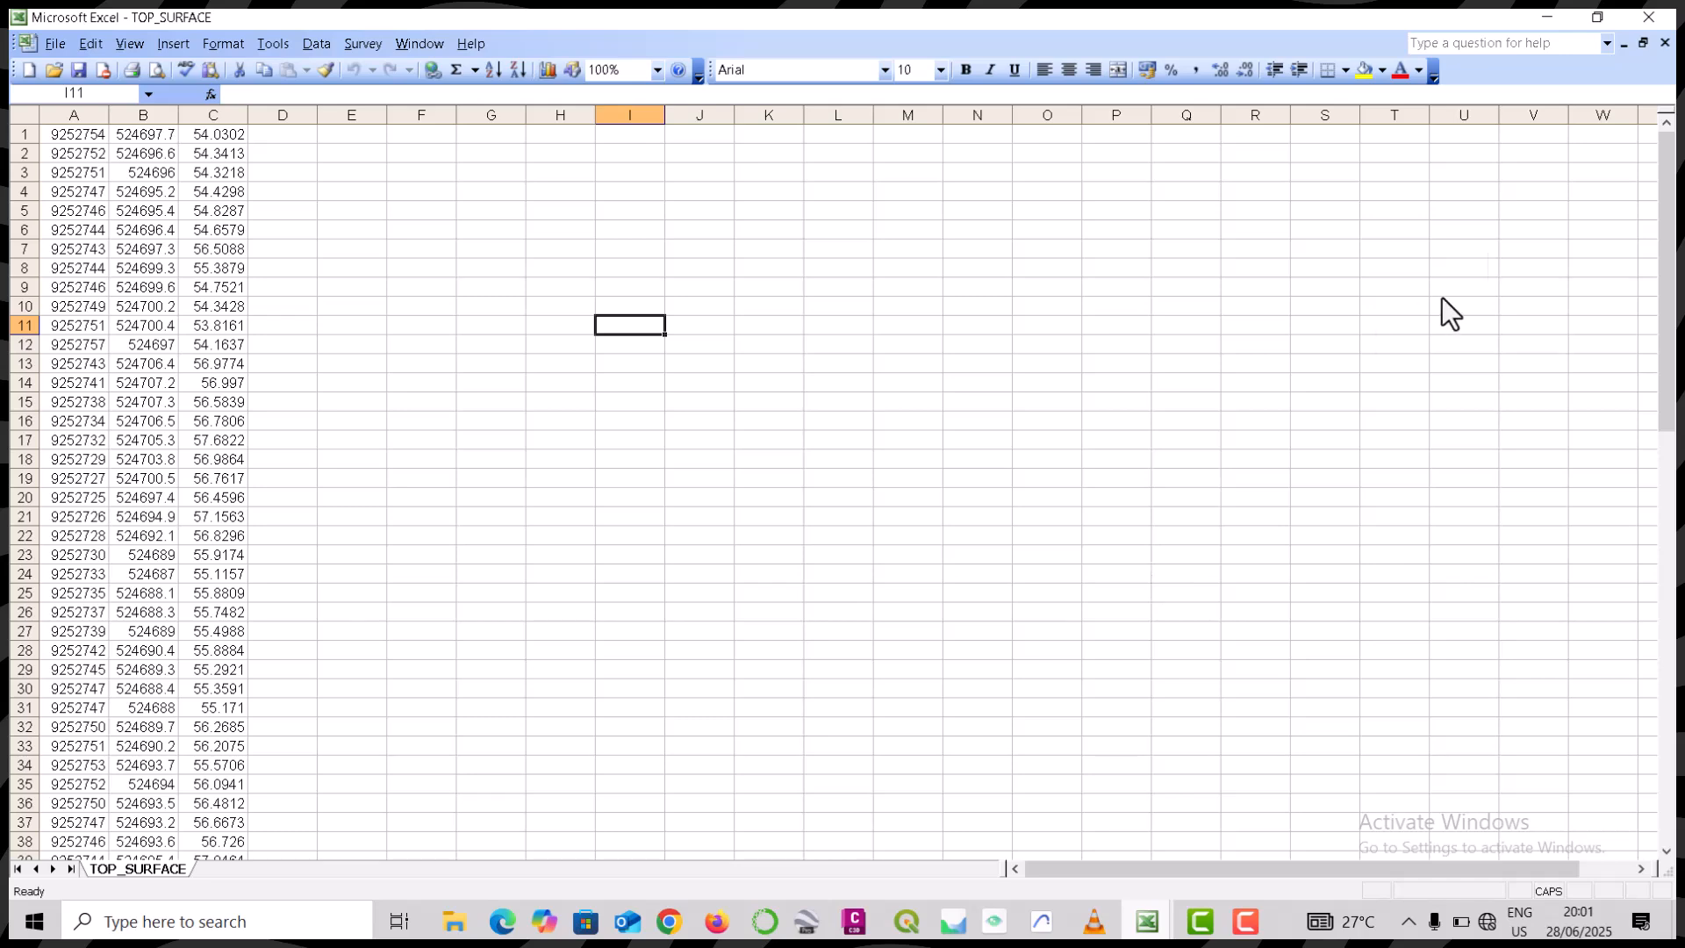
{"action": "left_click", "coordinate": [1649, 18]}
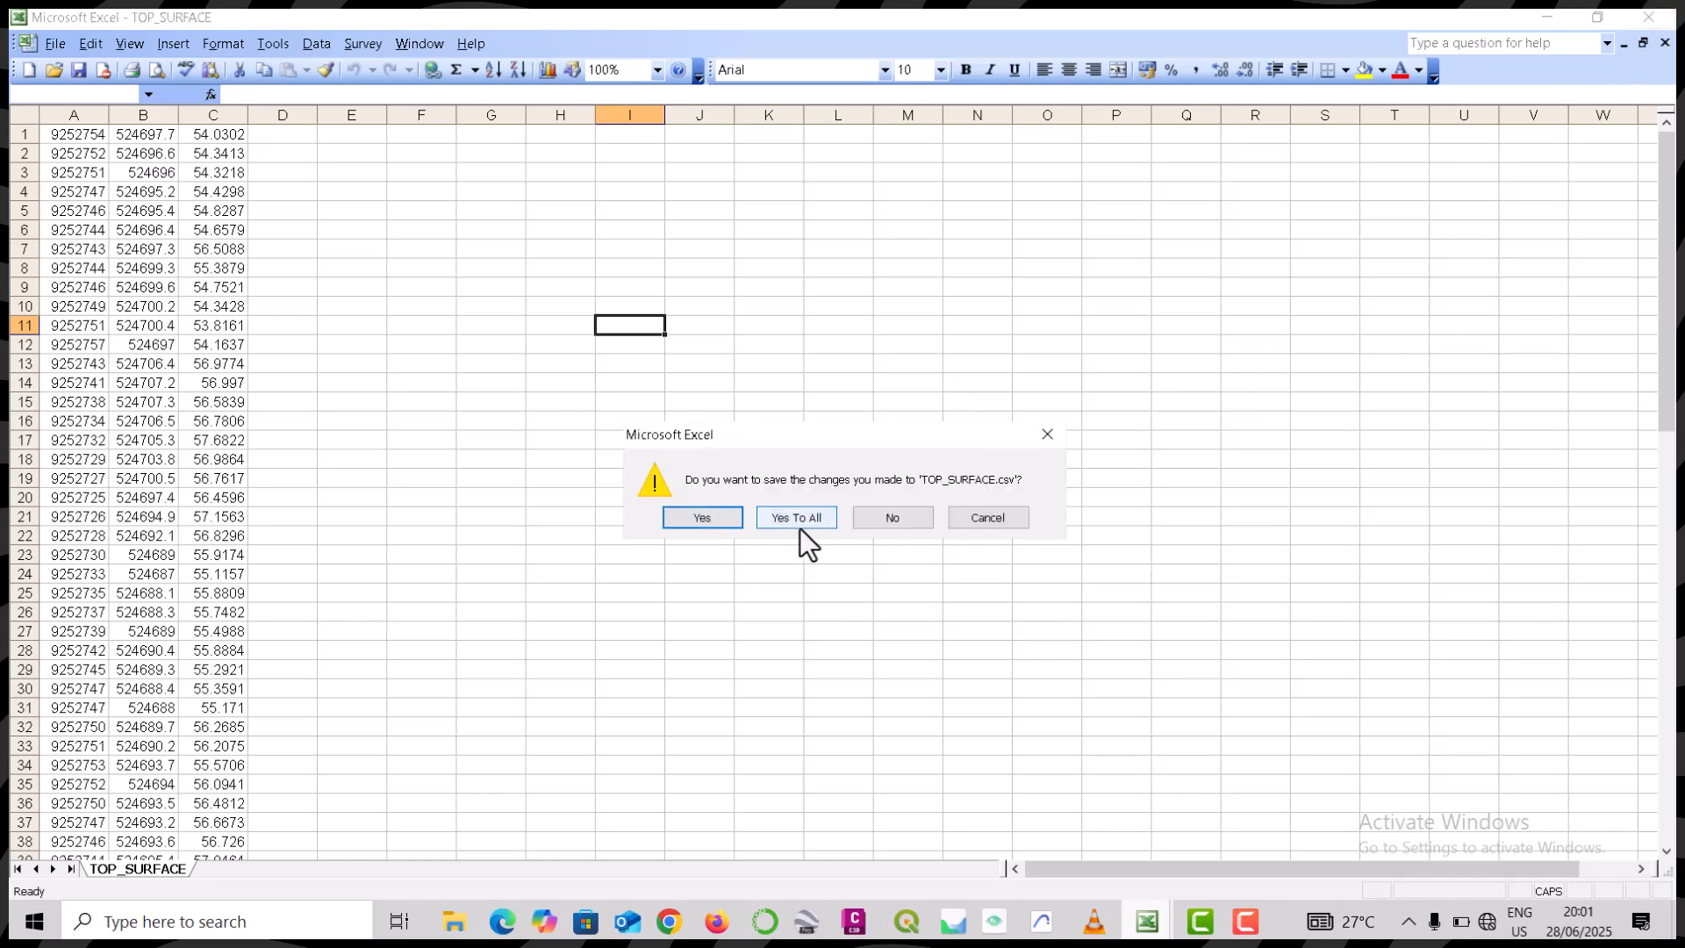
{"action": "left_click", "coordinate": [878, 519]}
{"action": "left_click", "coordinate": [877, 517]}
{"action": "left_click", "coordinate": [878, 517]}
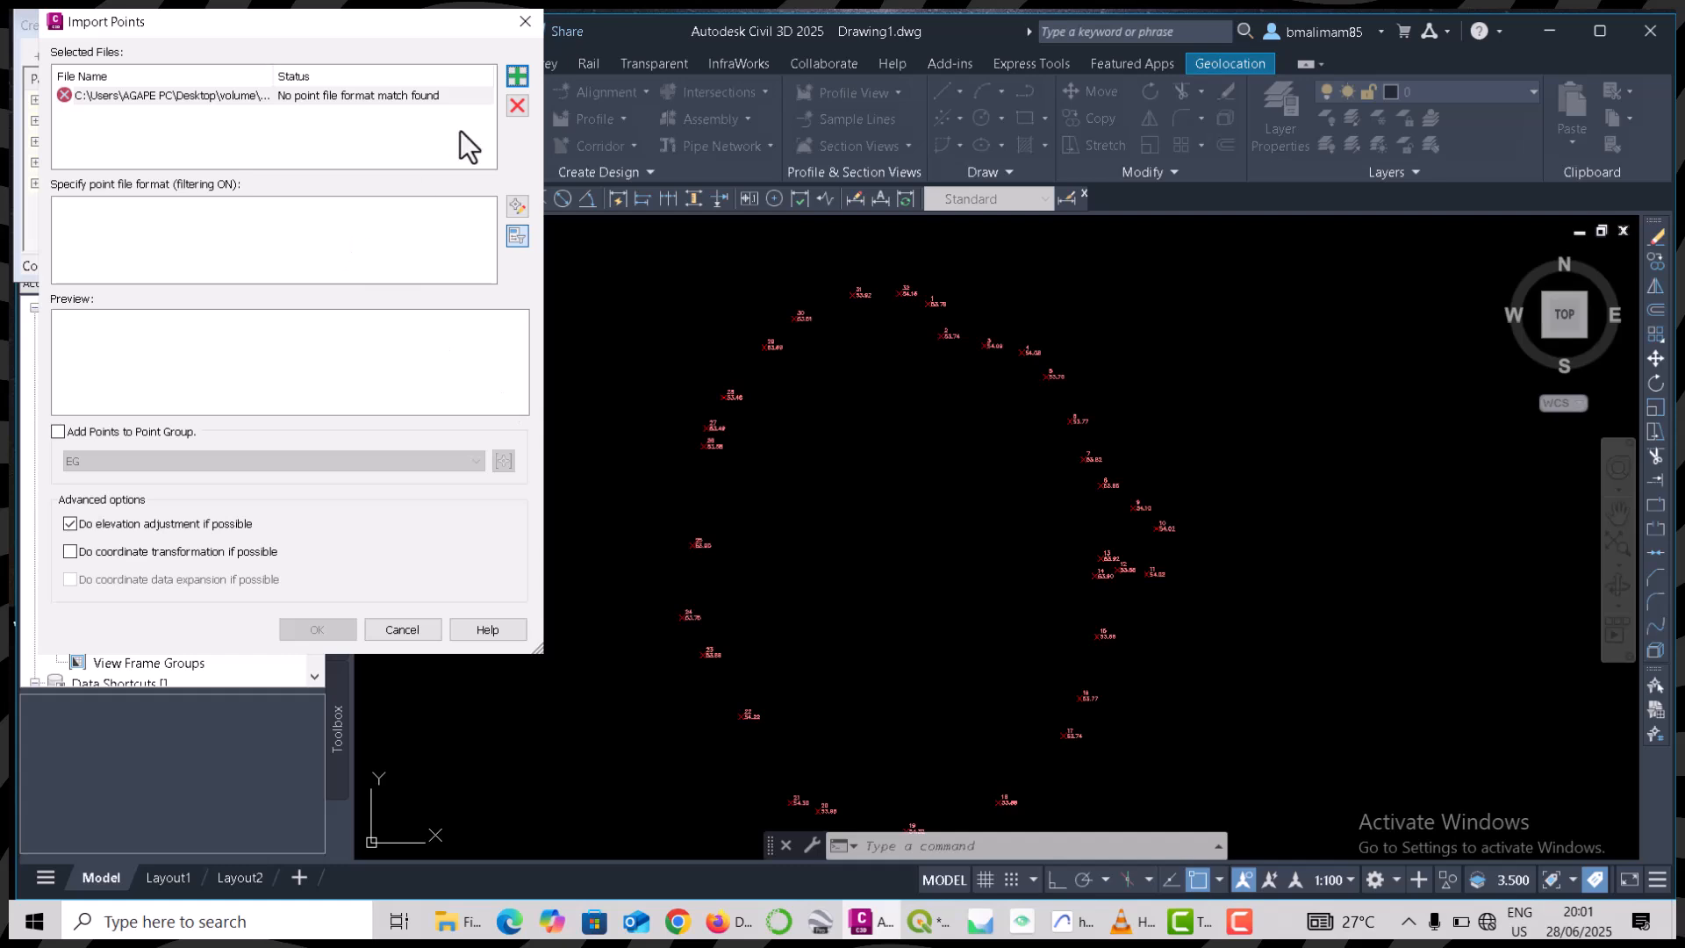
- Remove the unmatched source file from the point import and add TOP_SURFACE from the volume folder again
{"action": "left_click", "coordinate": [518, 104]}
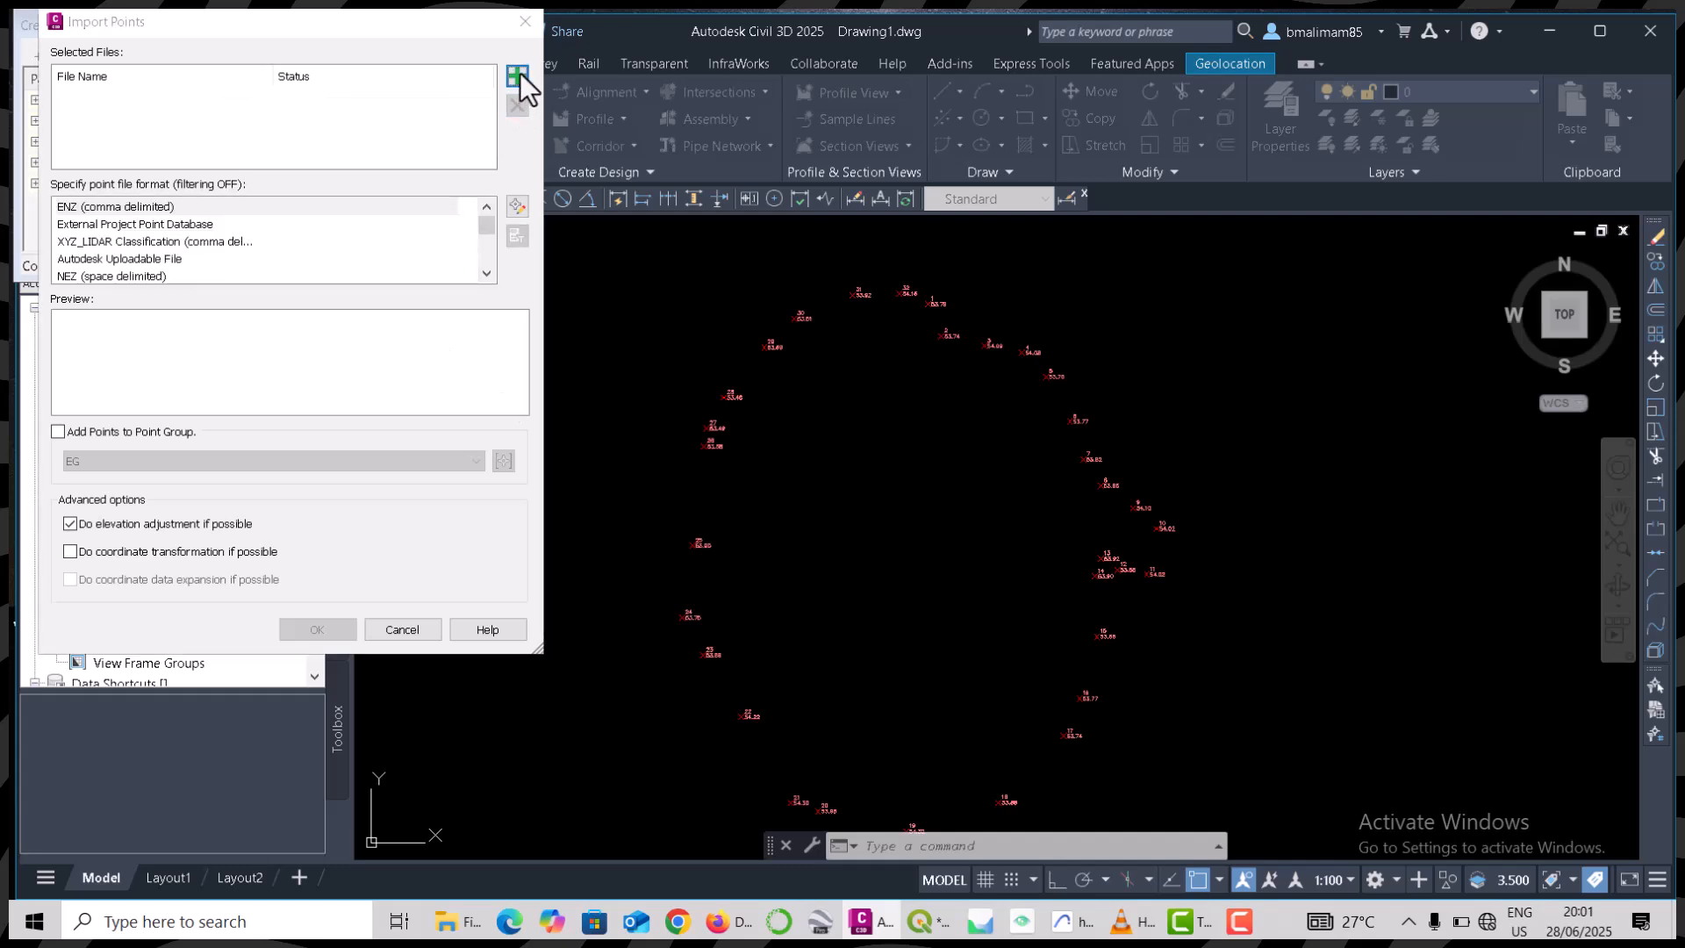
{"action": "left_click", "coordinate": [519, 72]}
{"action": "left_click", "coordinate": [341, 179]}
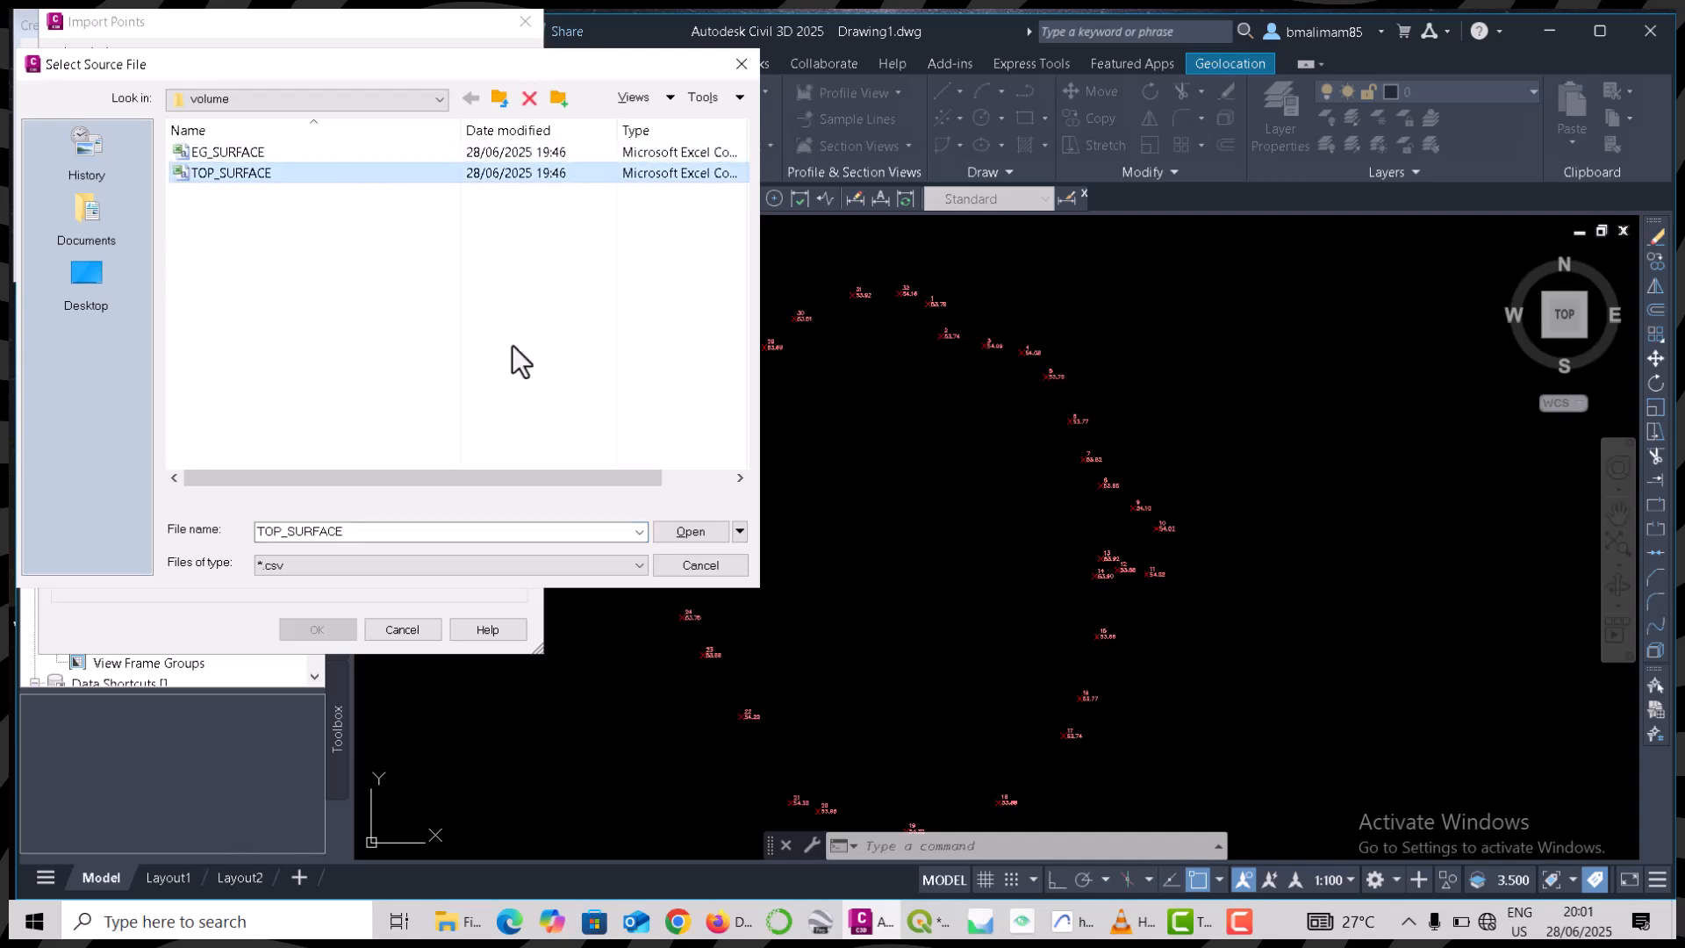
{"action": "left_click", "coordinate": [686, 532]}
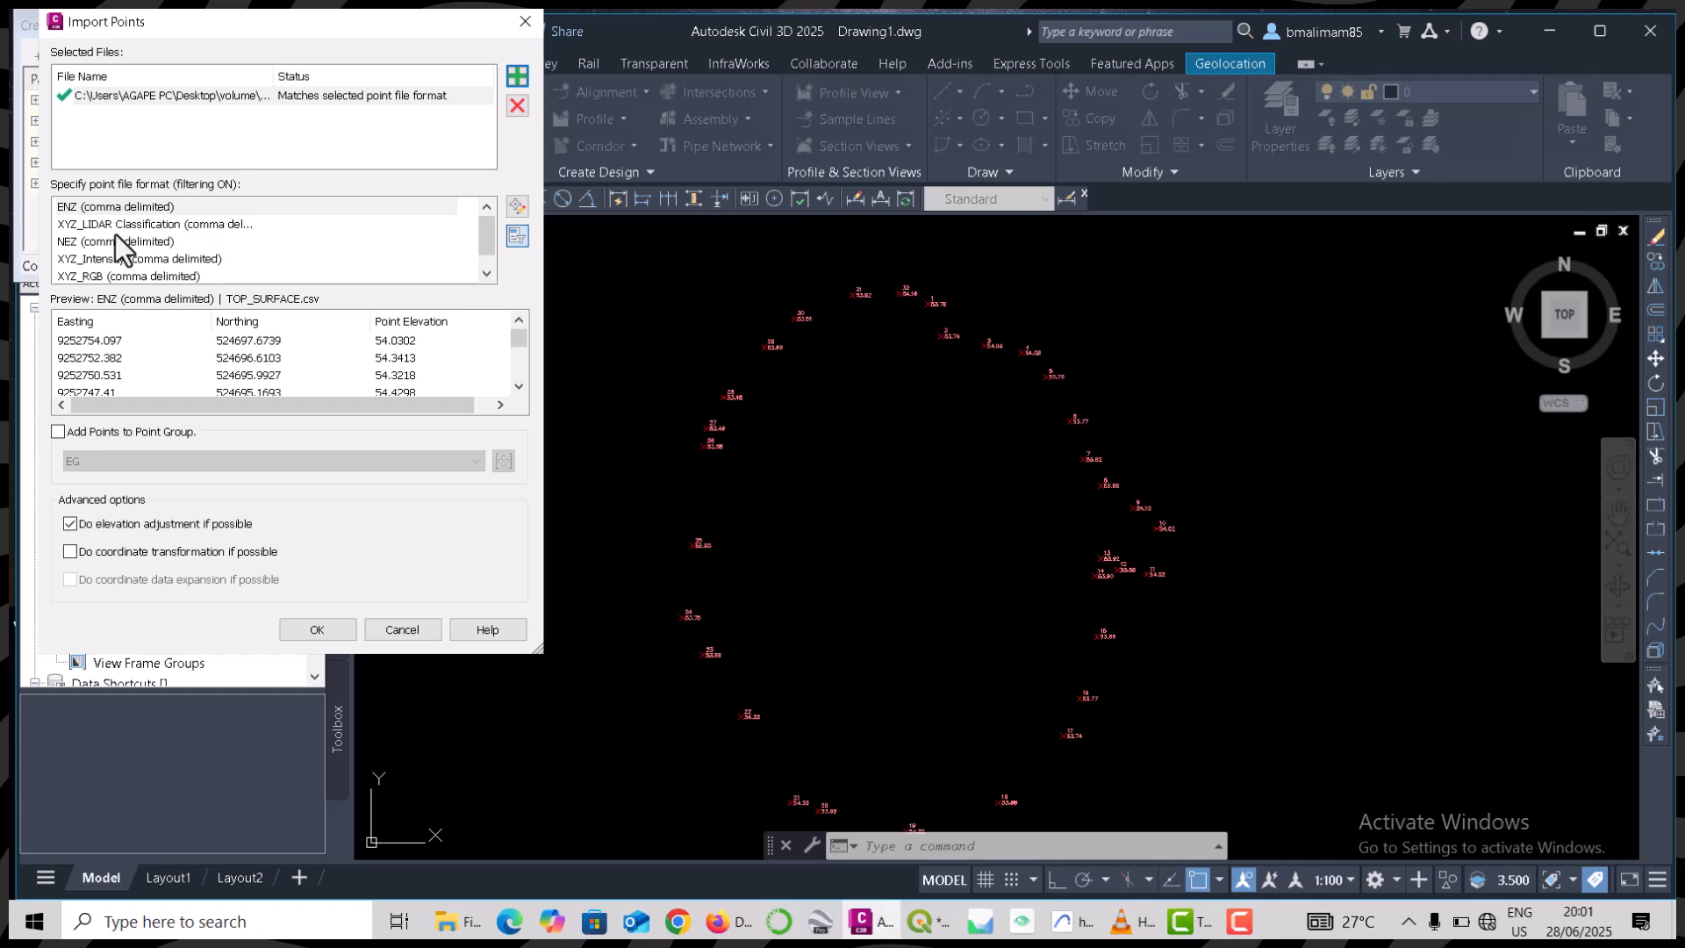
- Import the TOP_SURFACE points in NEZ (comma delimited) format into a new point group named TOP, and close the point creation tools
{"action": "left_click", "coordinate": [82, 244]}
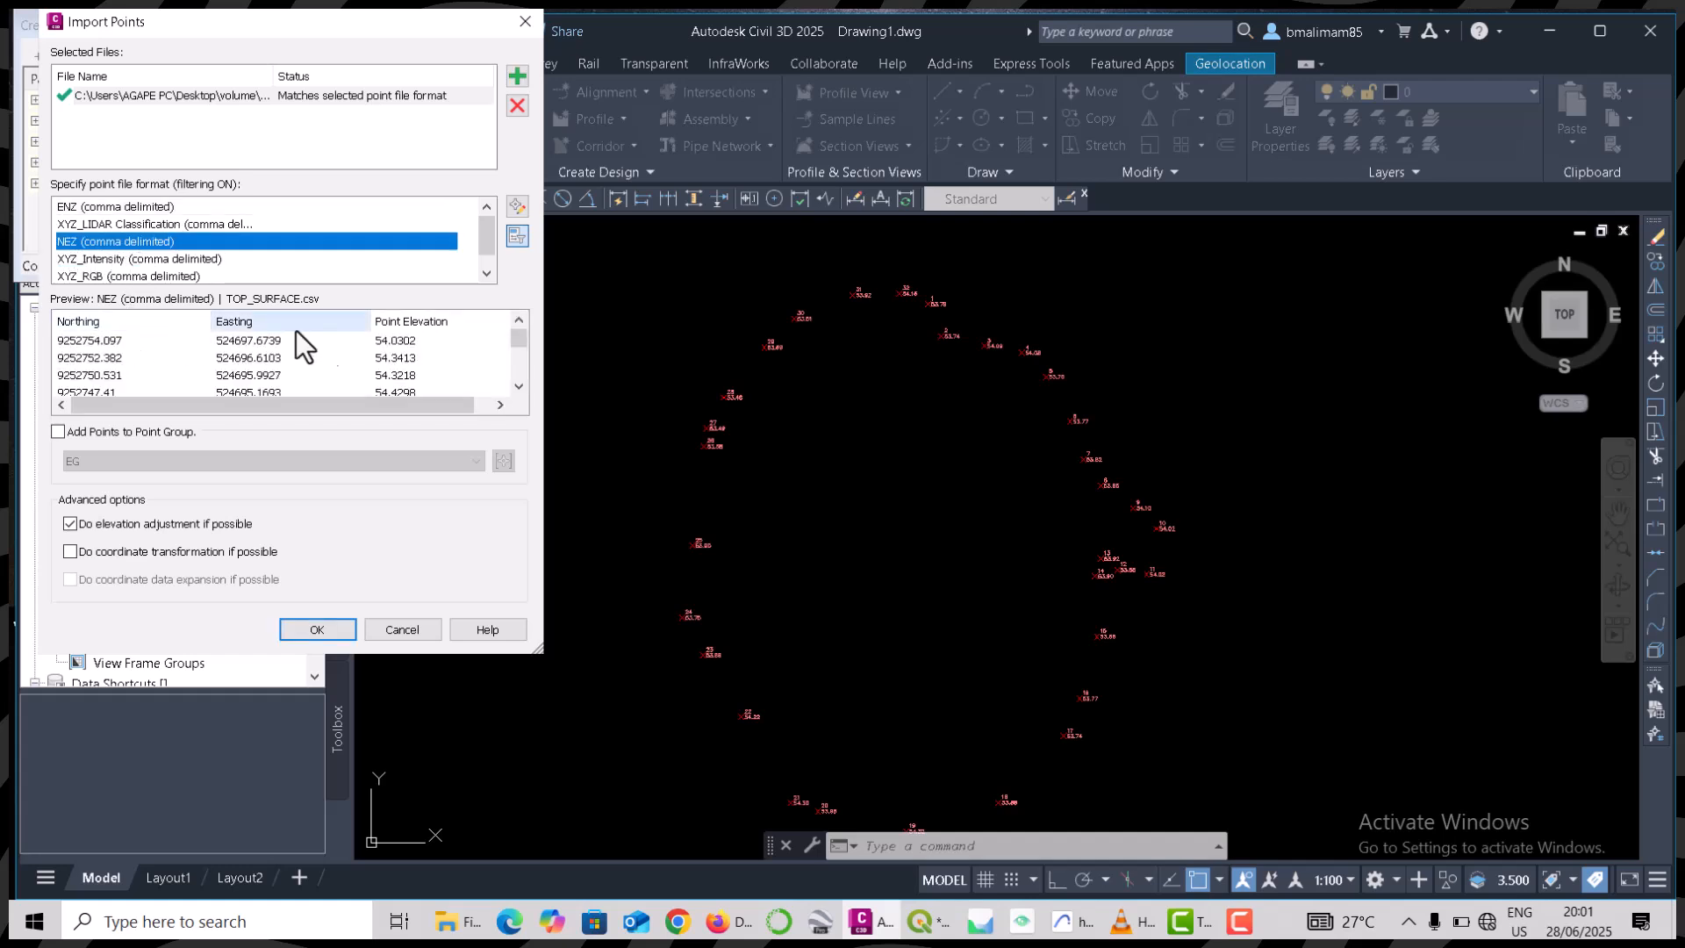
{"action": "left_click", "coordinate": [58, 431]}
{"action": "left_click", "coordinate": [58, 431]}
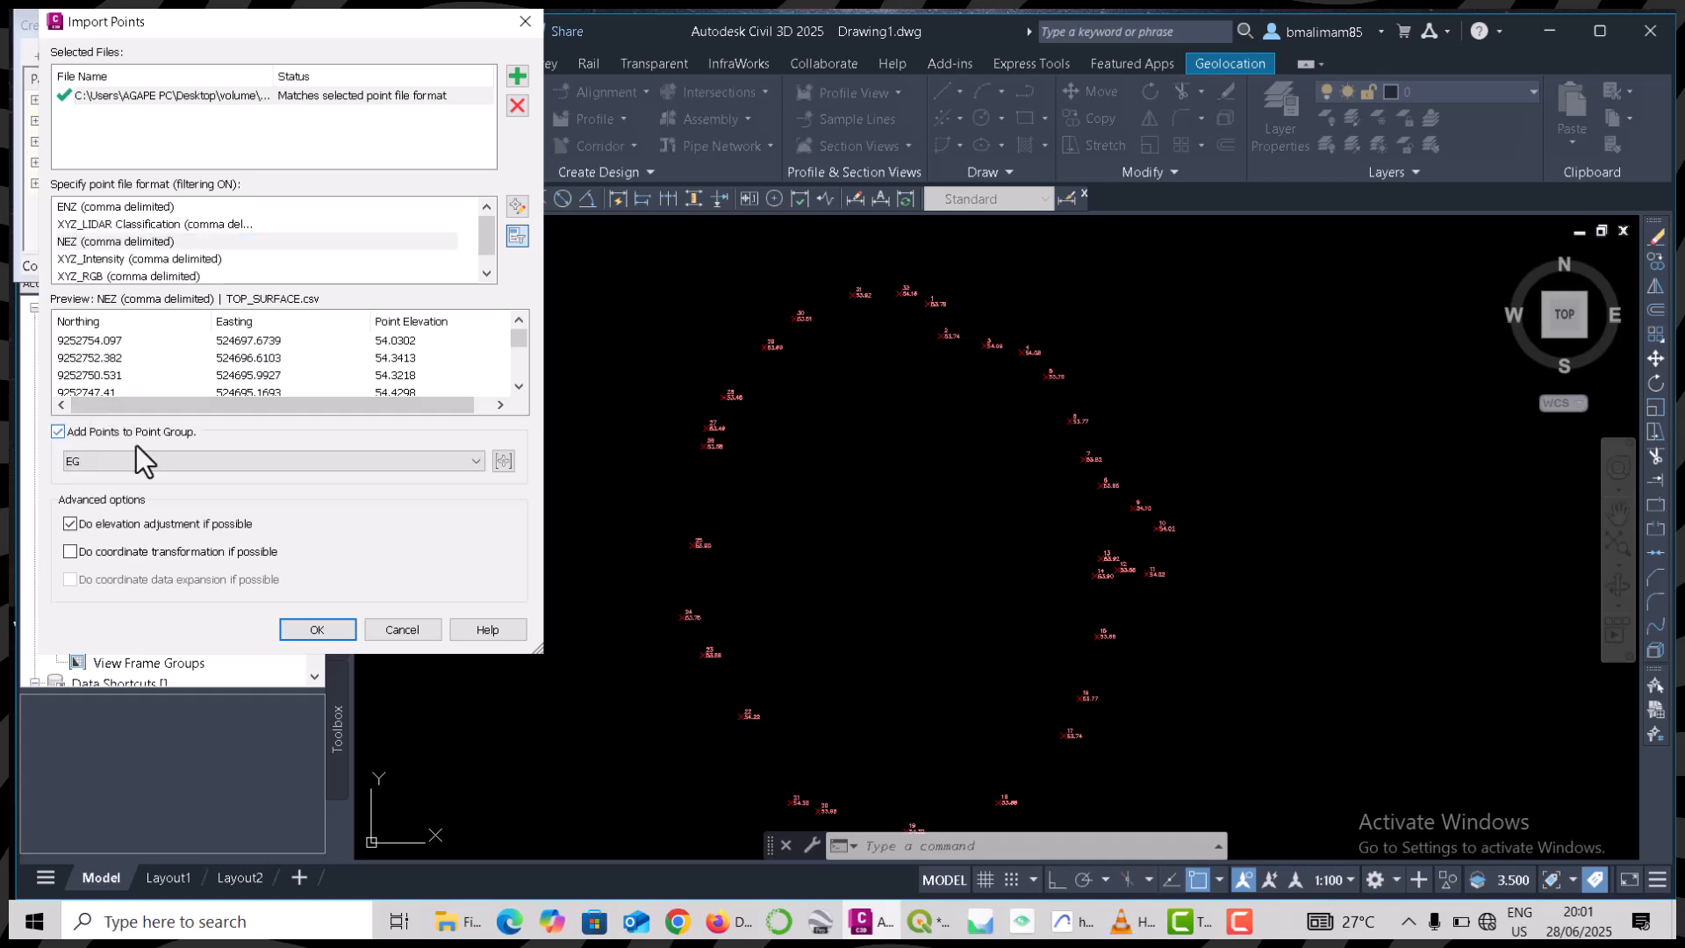
{"action": "left_click", "coordinate": [502, 468]}
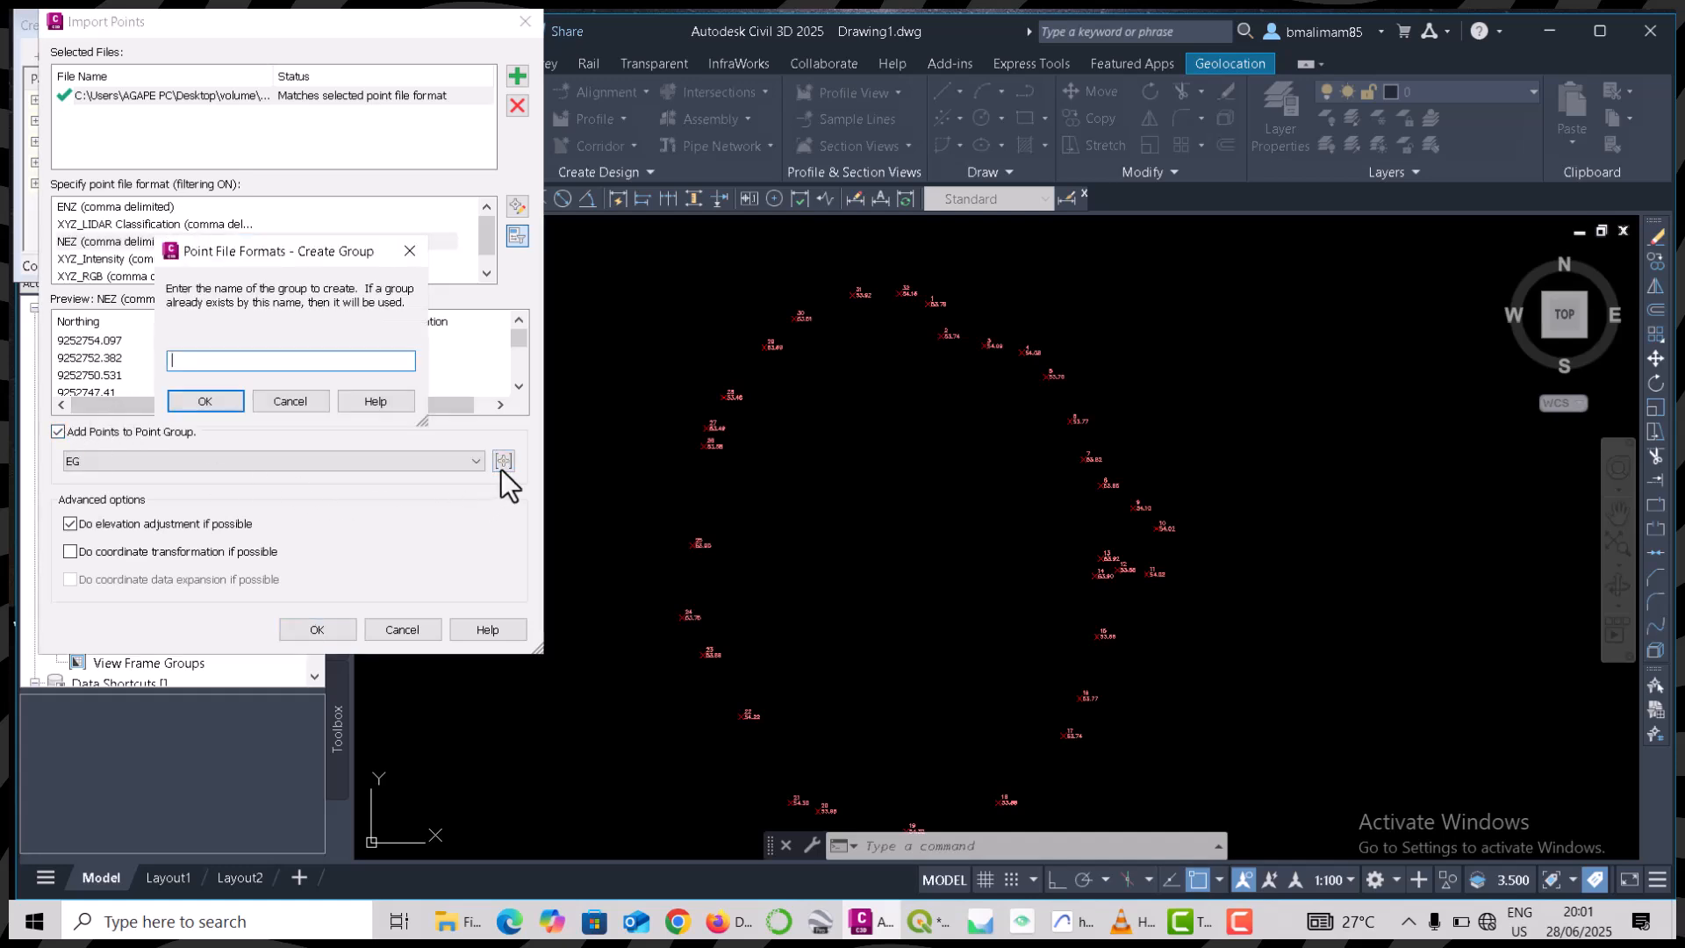
{"action": "type", "text": "TOP"}
{"action": "left_click", "coordinate": [207, 401]}
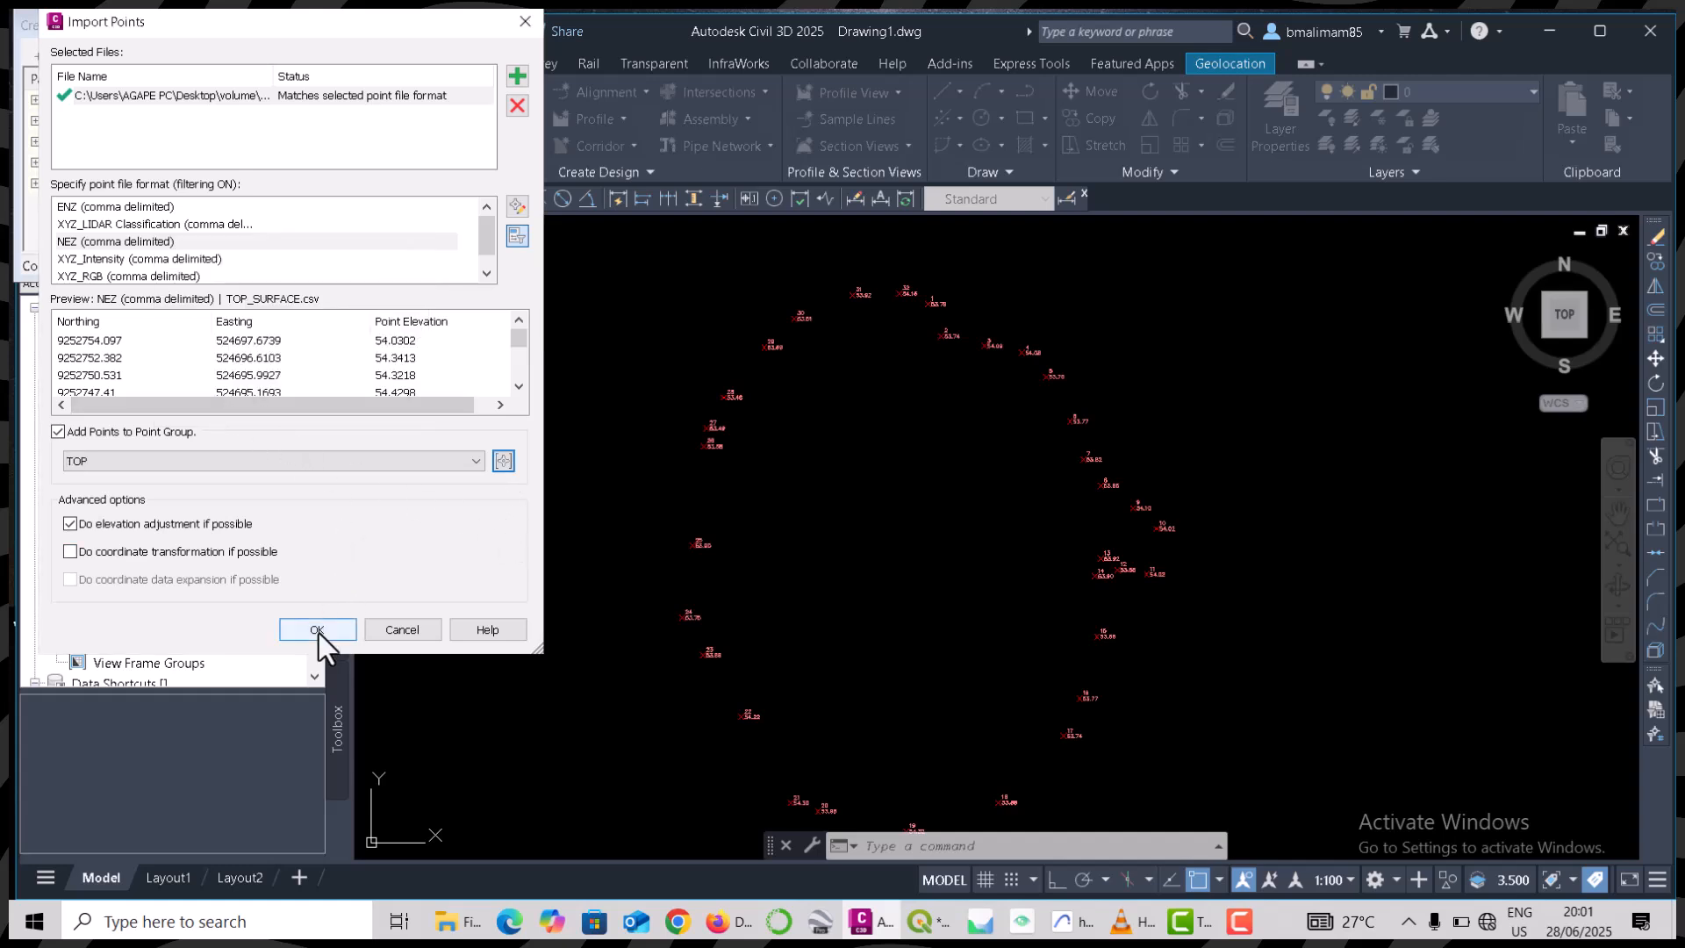
{"action": "left_click", "coordinate": [317, 630]}
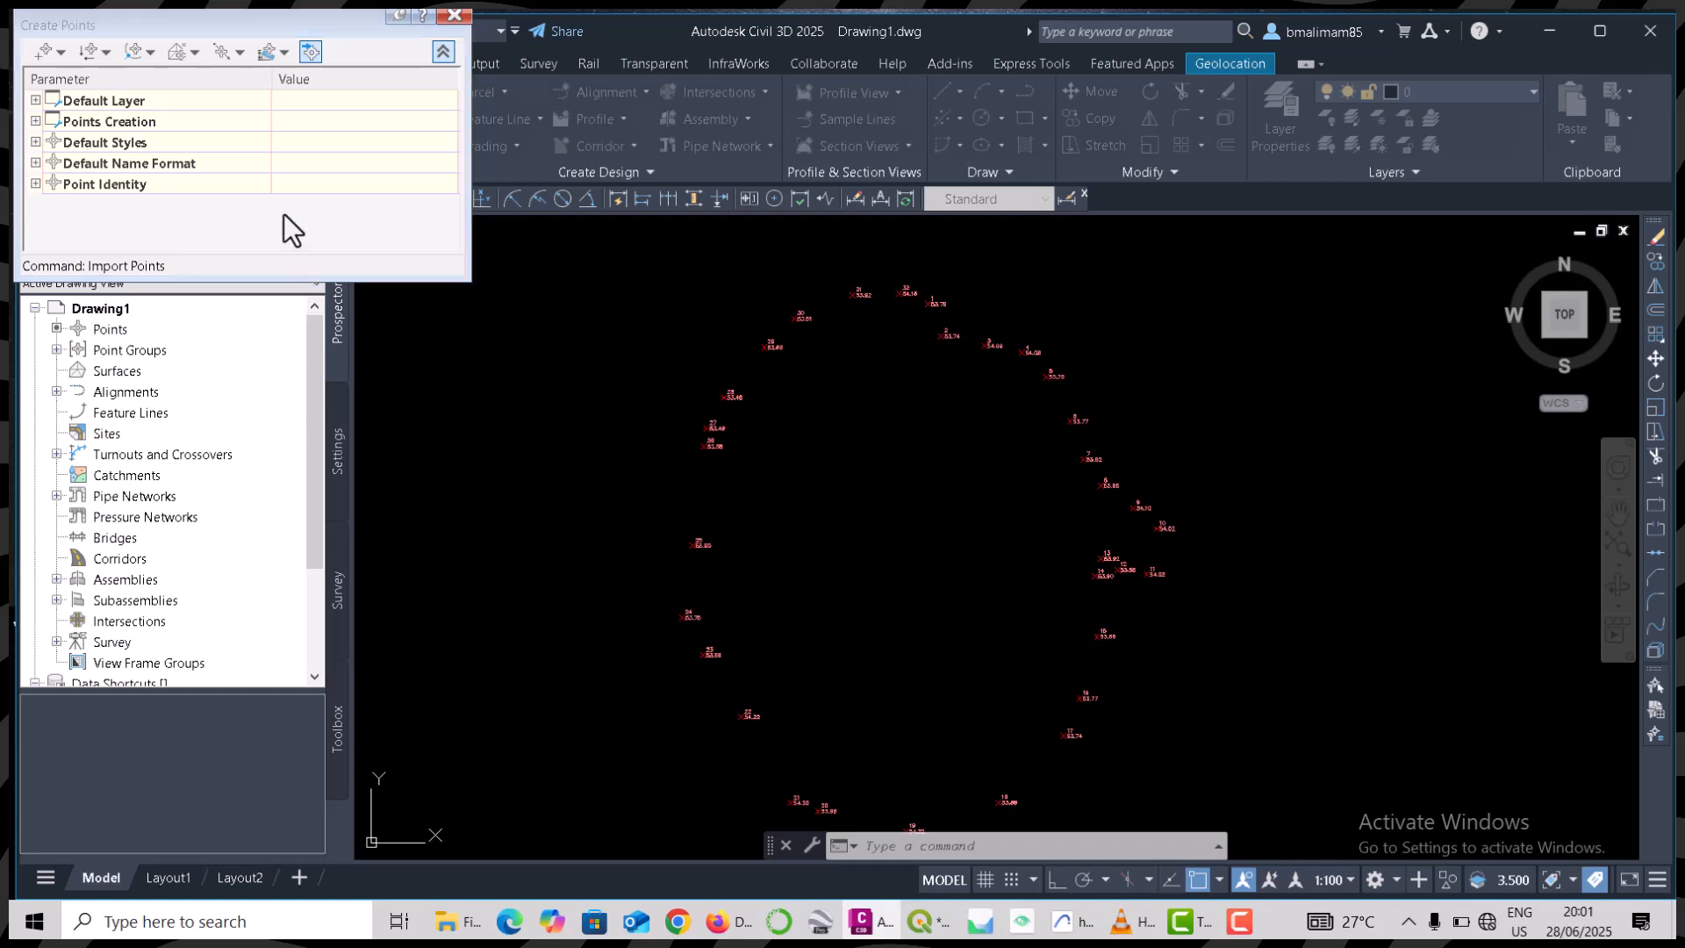
{"action": "left_click", "coordinate": [455, 16]}
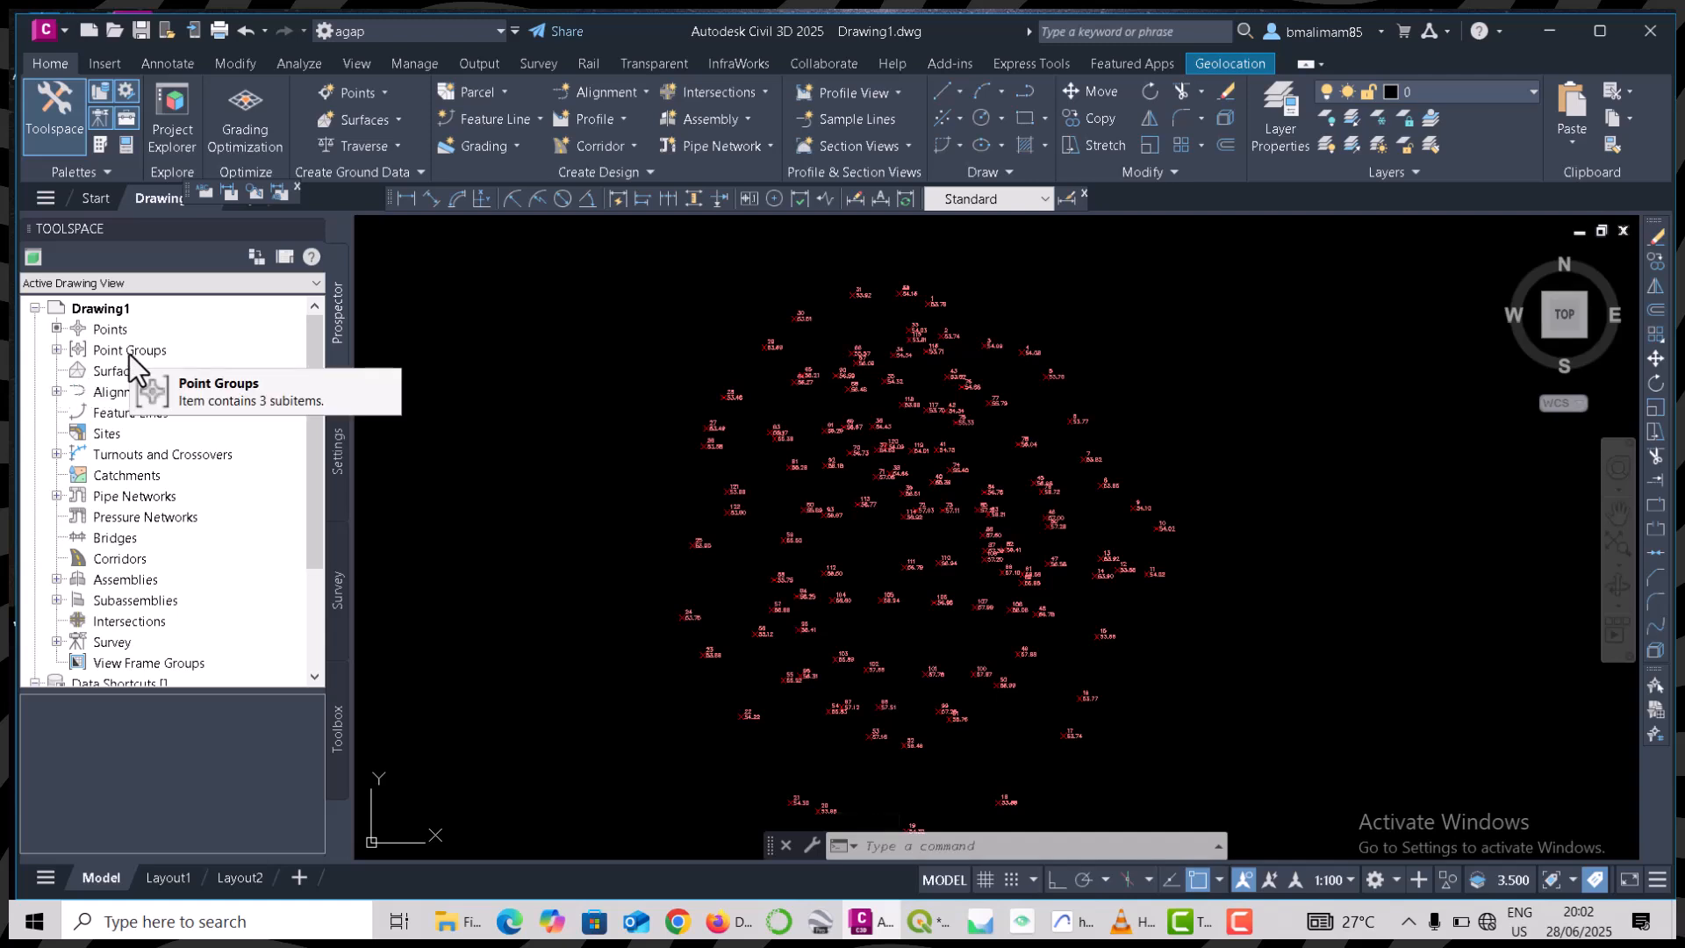
- Review the TOP and EG point groups in the drawing, checking the points contained in EG
{"action": "left_click", "coordinate": [56, 349]}
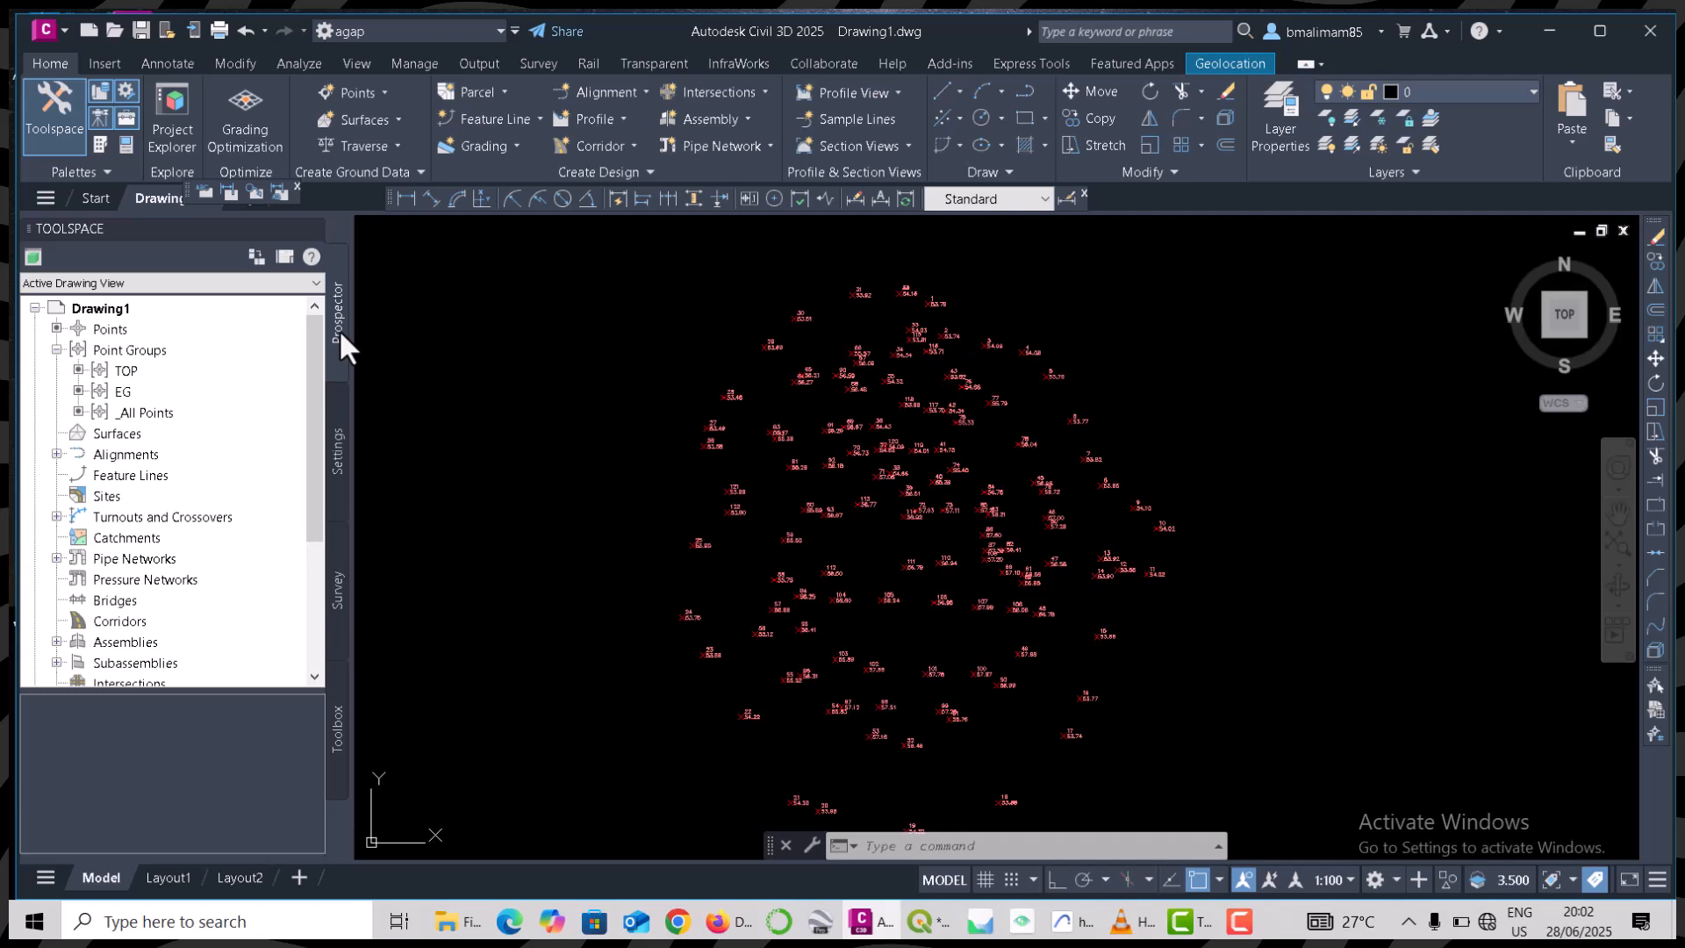
{"action": "left_click", "coordinate": [340, 442]}
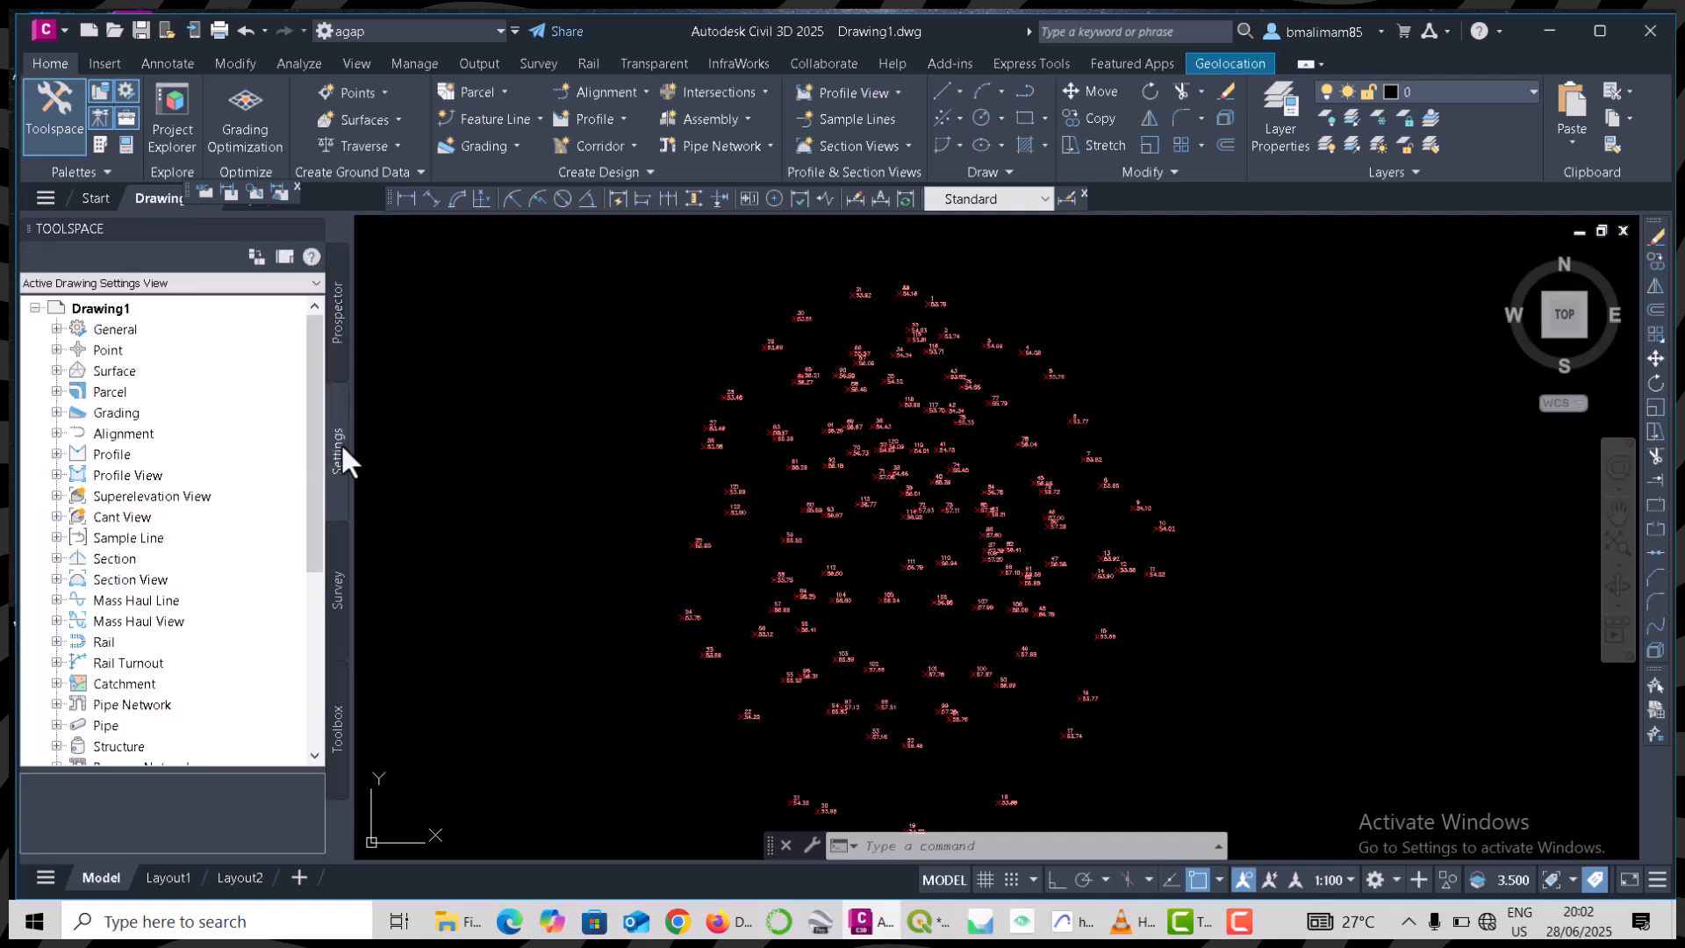
{"action": "left_click", "coordinate": [339, 314]}
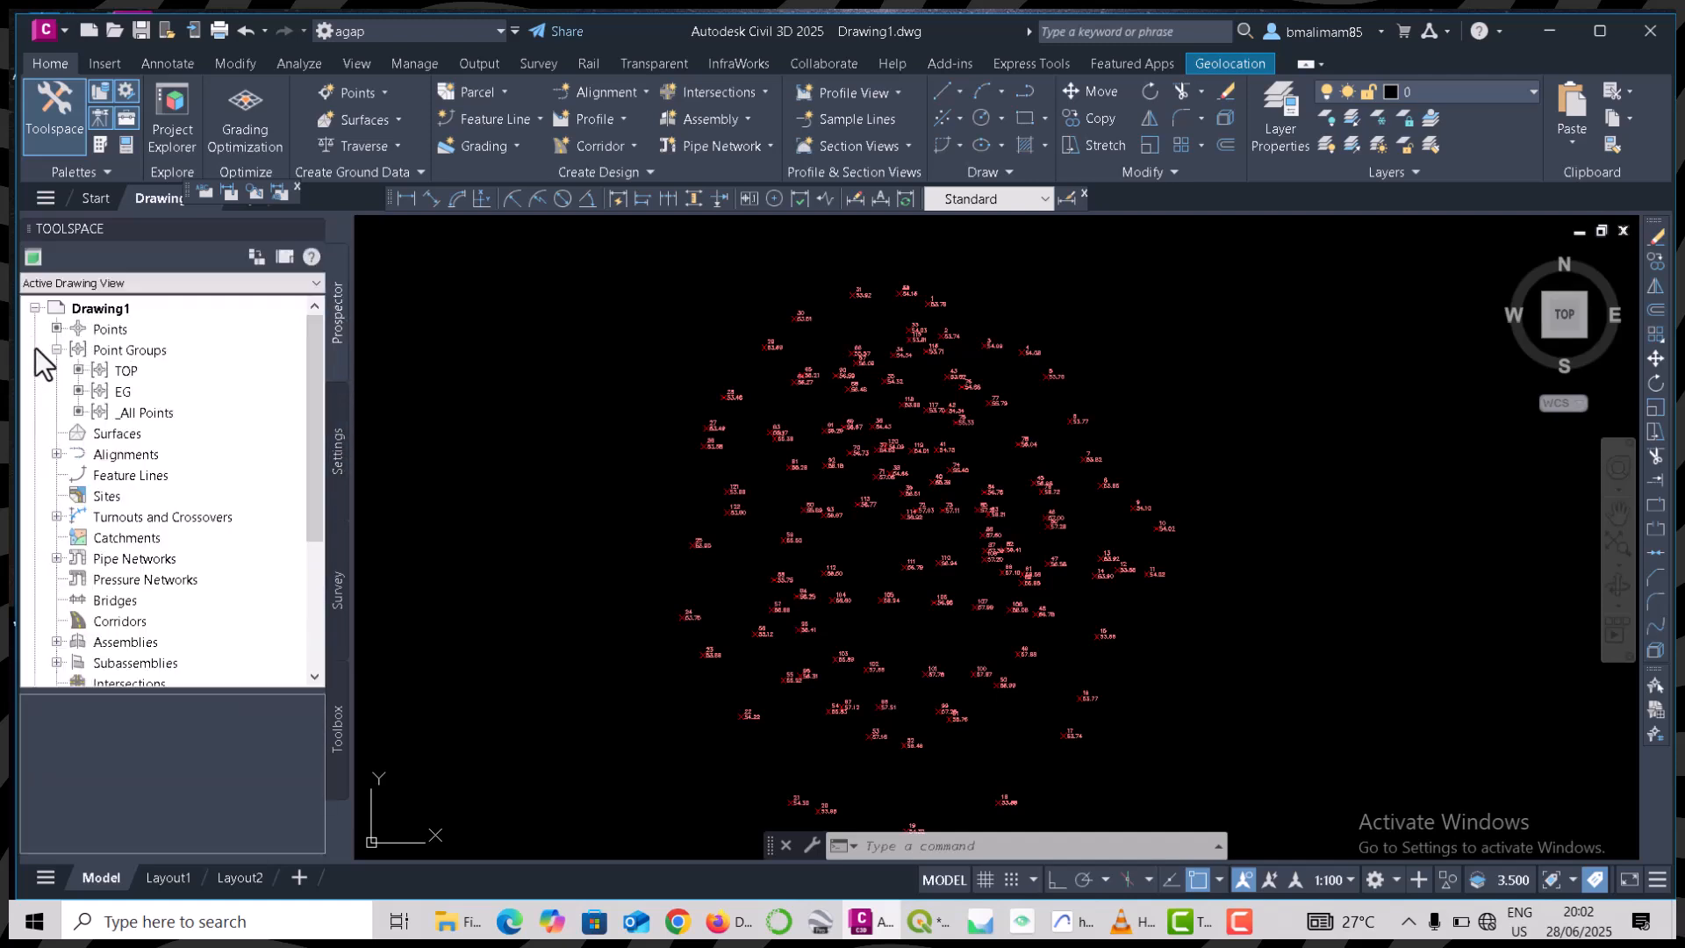
{"action": "left_click", "coordinate": [153, 355]}
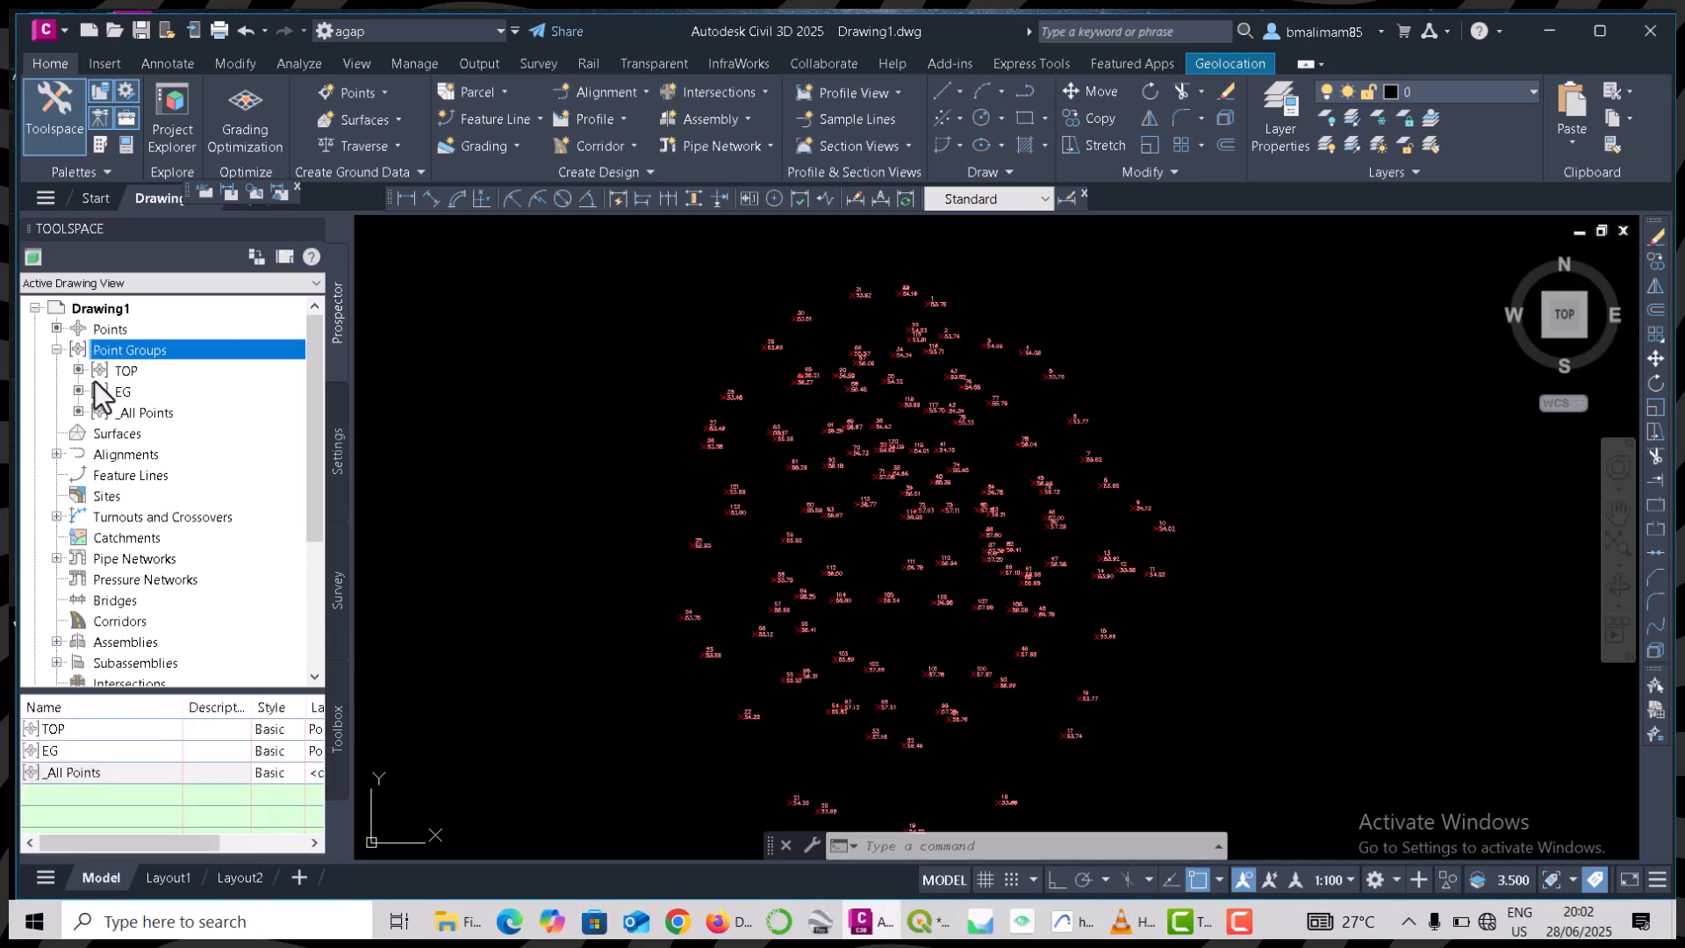
{"action": "left_click", "coordinate": [128, 371]}
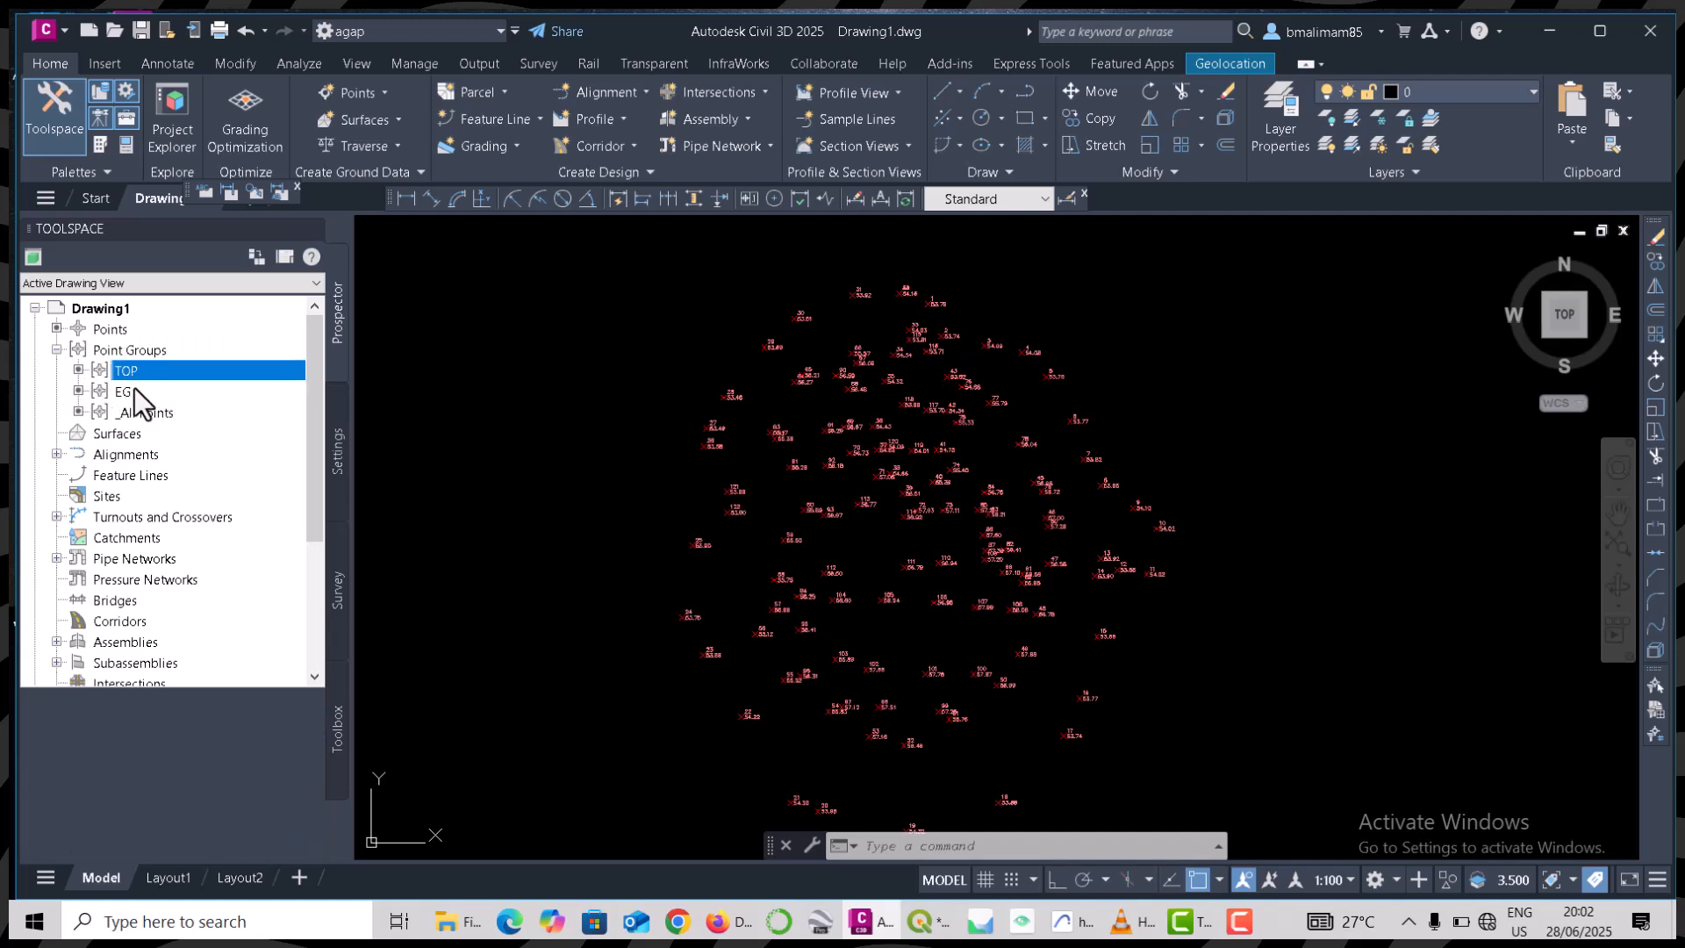
{"action": "left_click", "coordinate": [134, 389]}
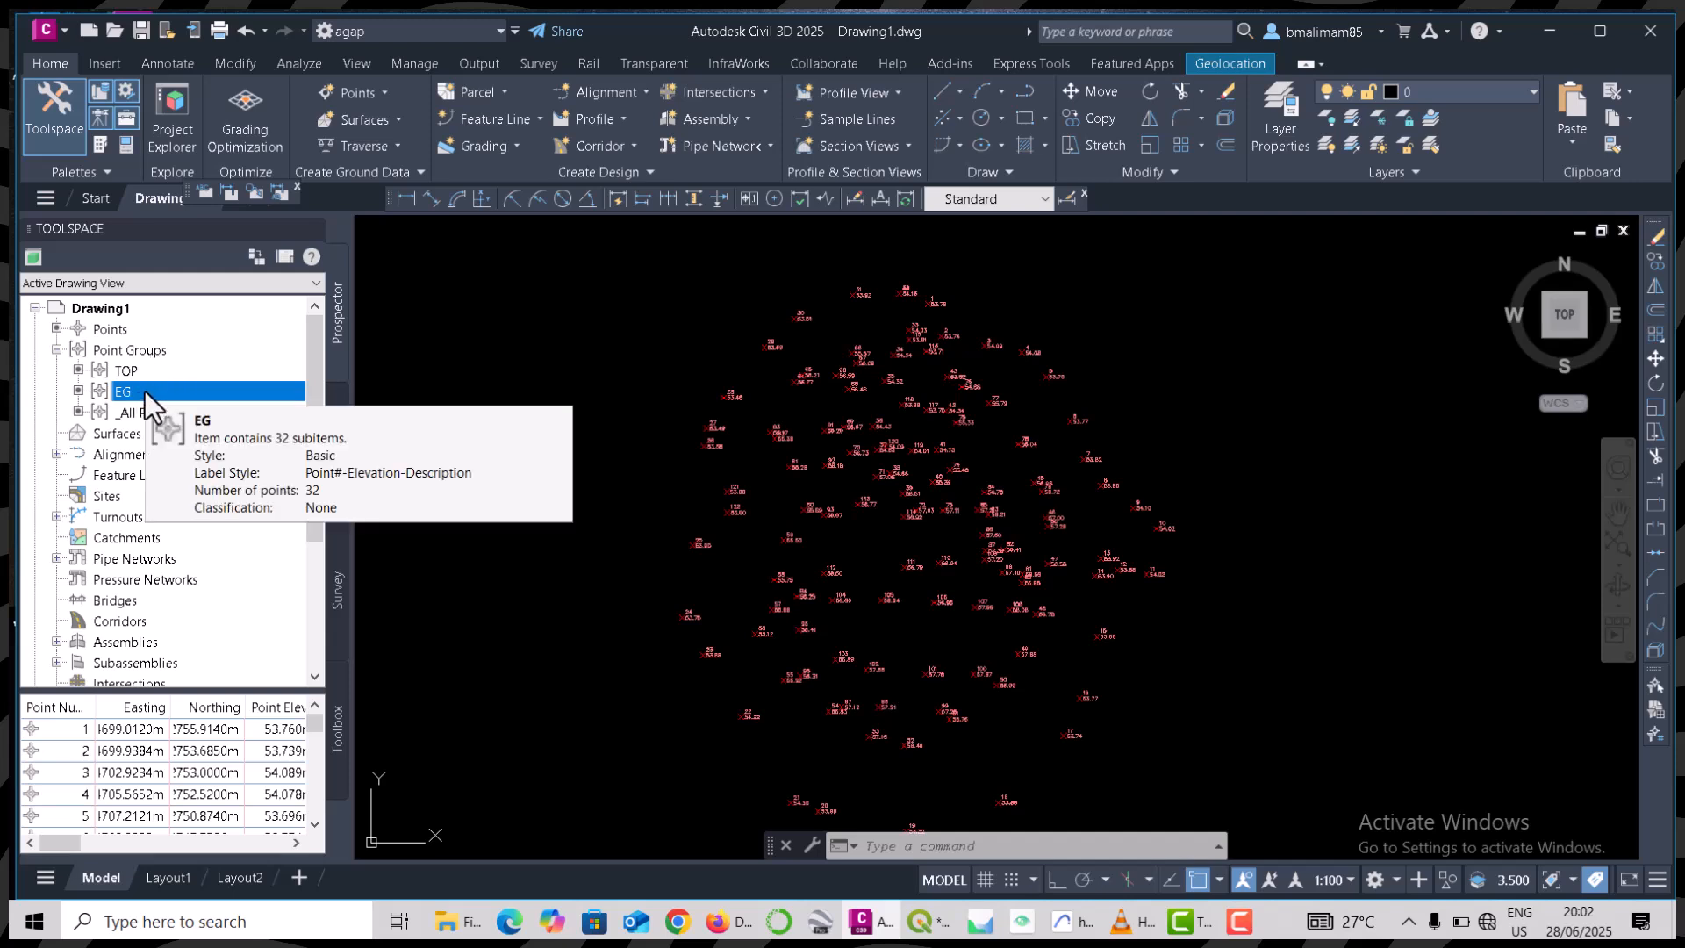
{"action": "right_click", "coordinate": [145, 391]}
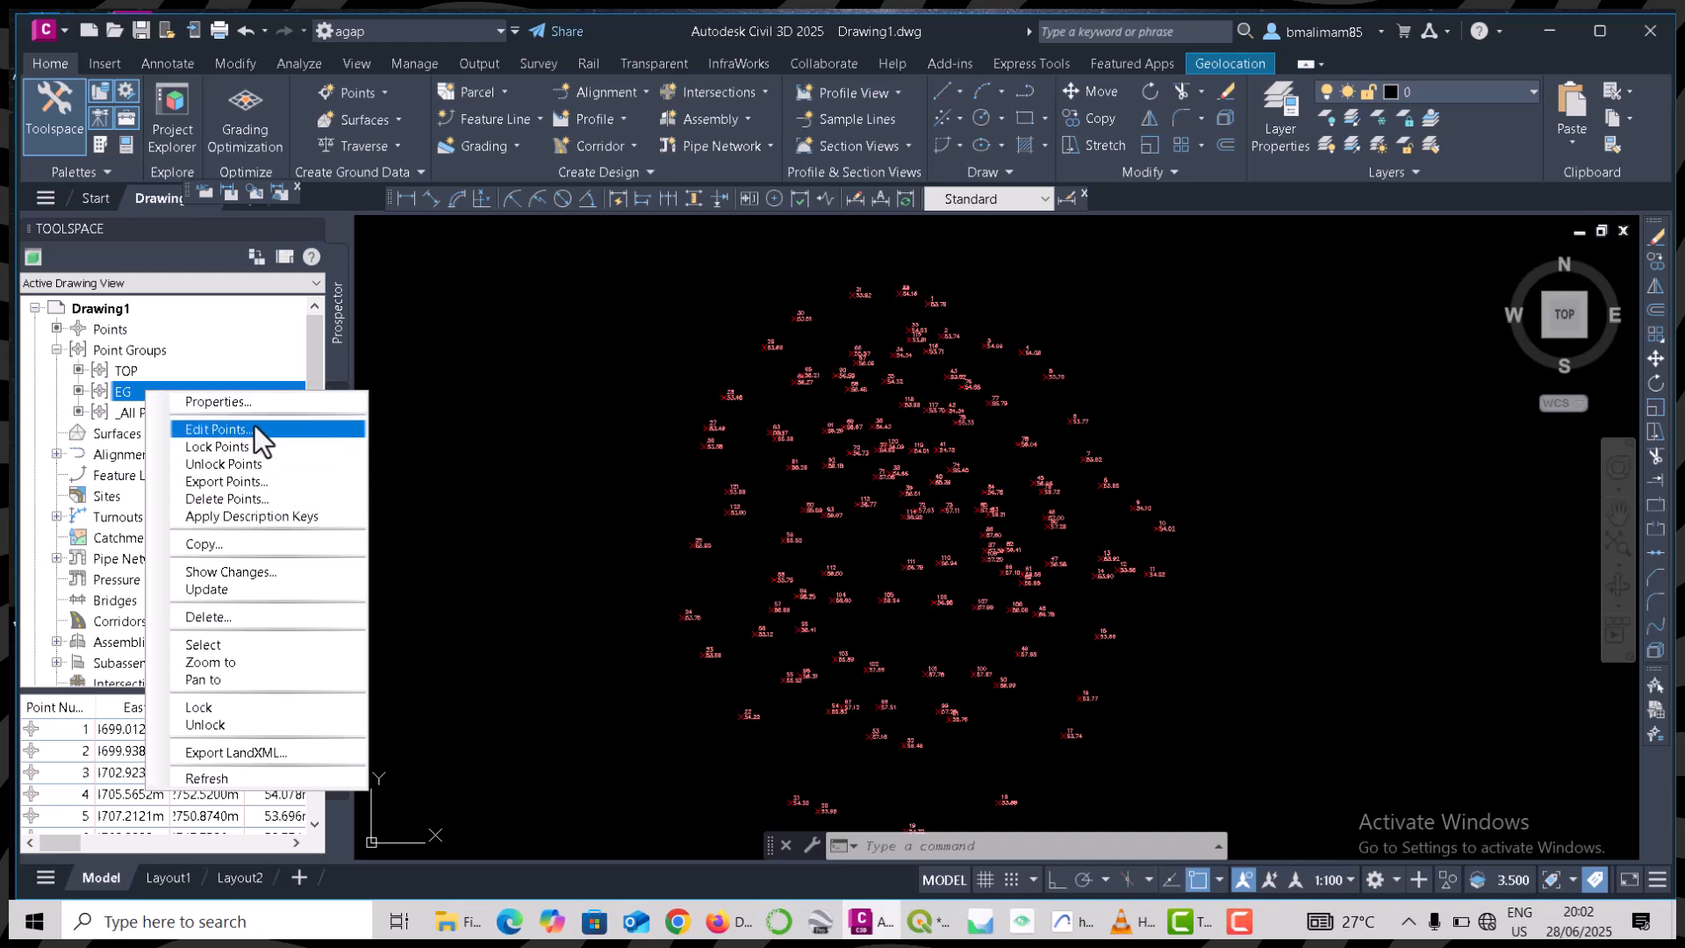
{"action": "left_click", "coordinate": [128, 393]}
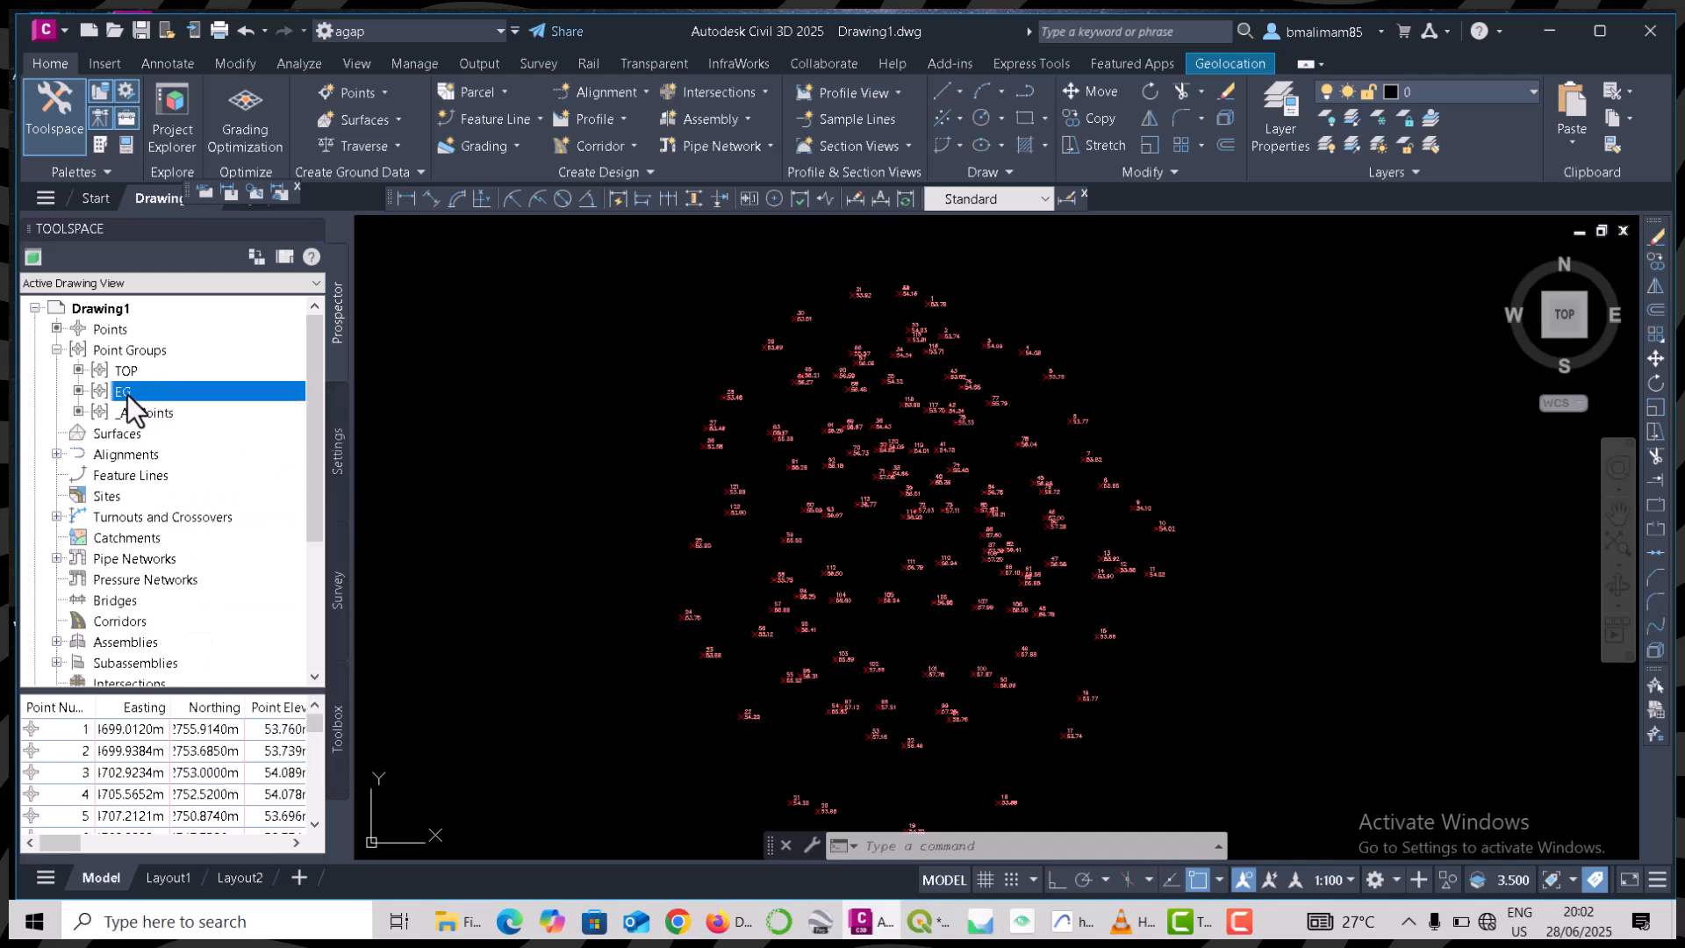
{"action": "left_click", "coordinate": [58, 351]}
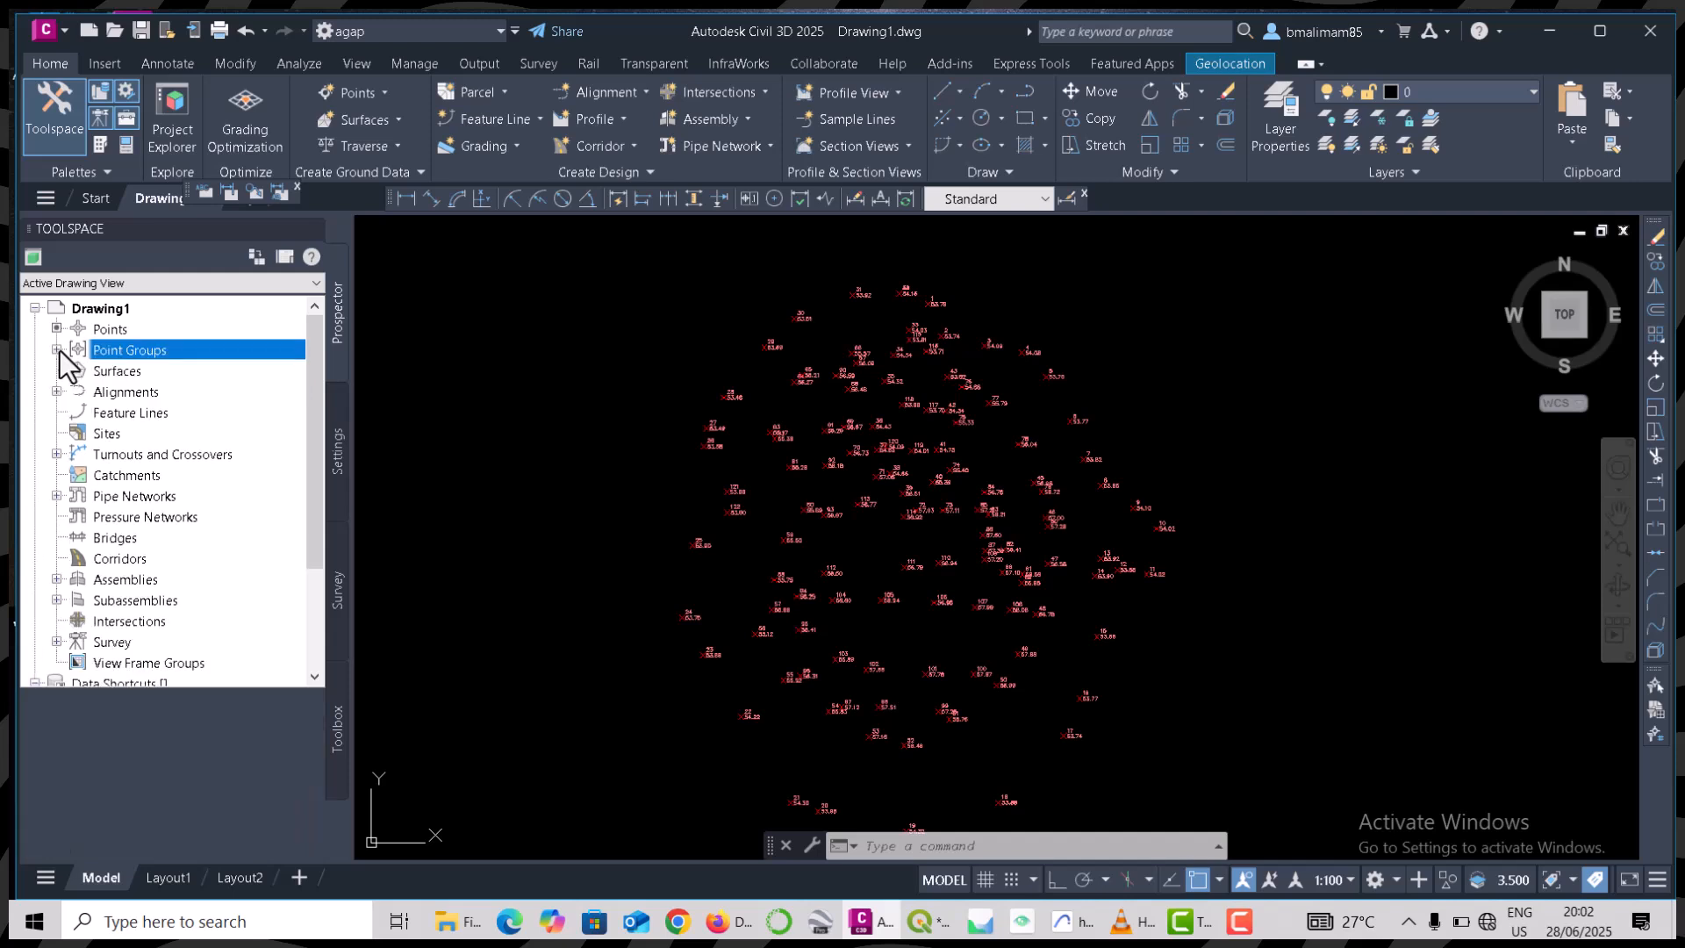
- Start a new TIN surface in the drawing and name it EG_surface
{"action": "left_click", "coordinate": [113, 371]}
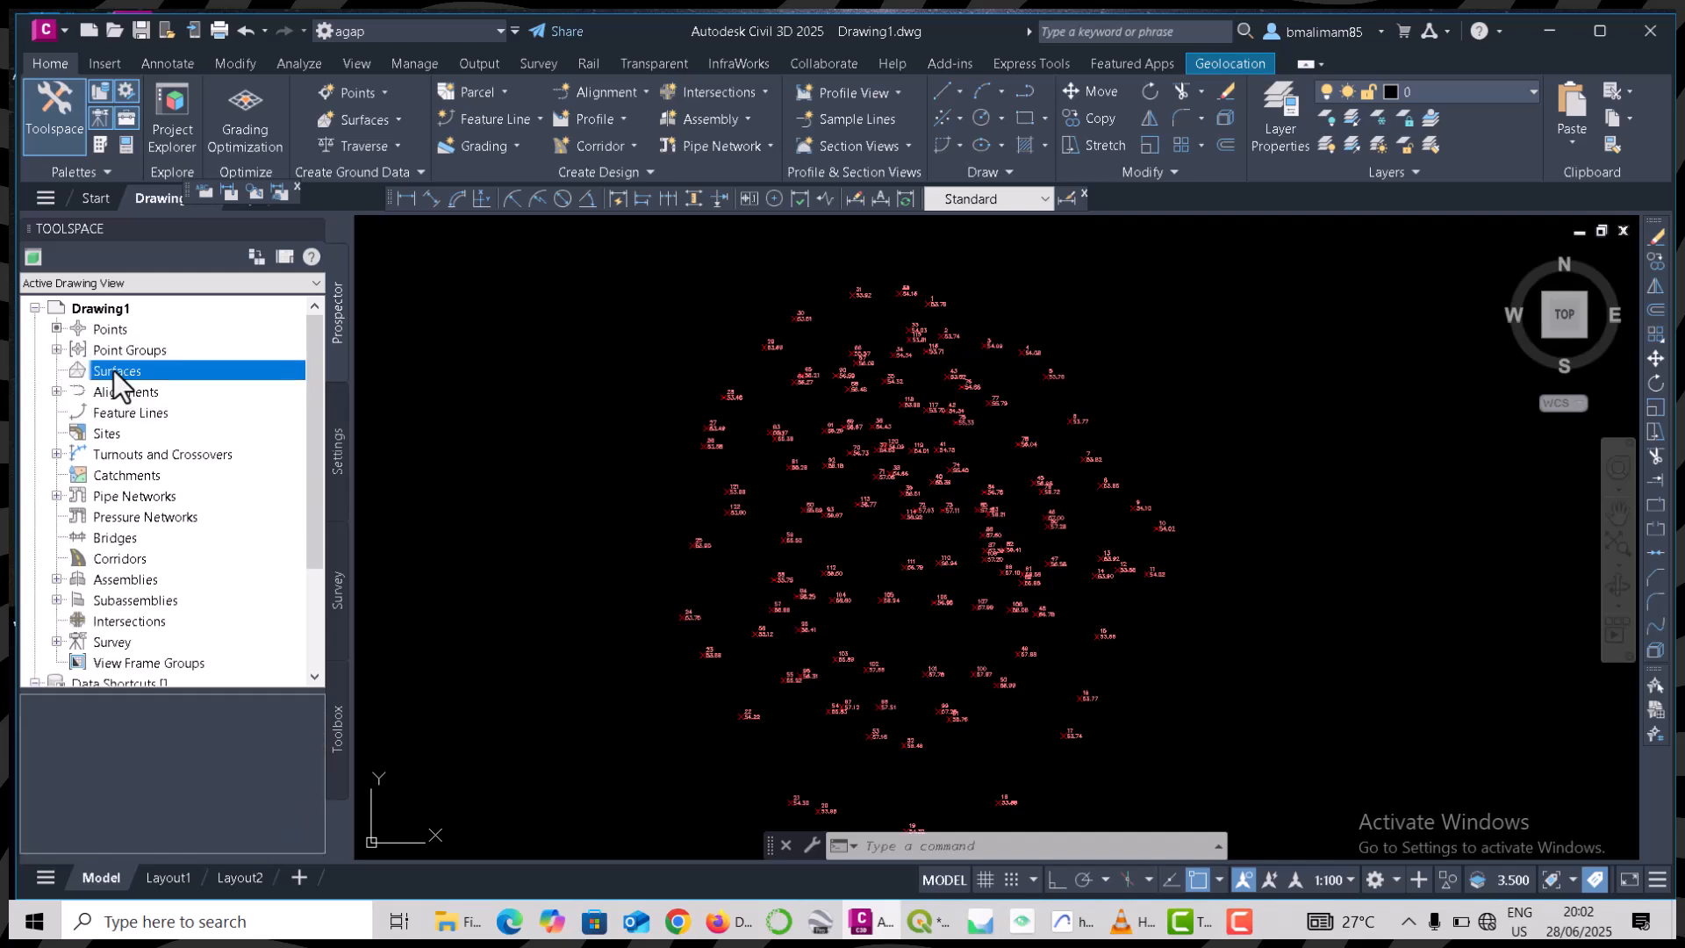
{"action": "right_click", "coordinate": [114, 370]}
{"action": "left_click", "coordinate": [214, 380]}
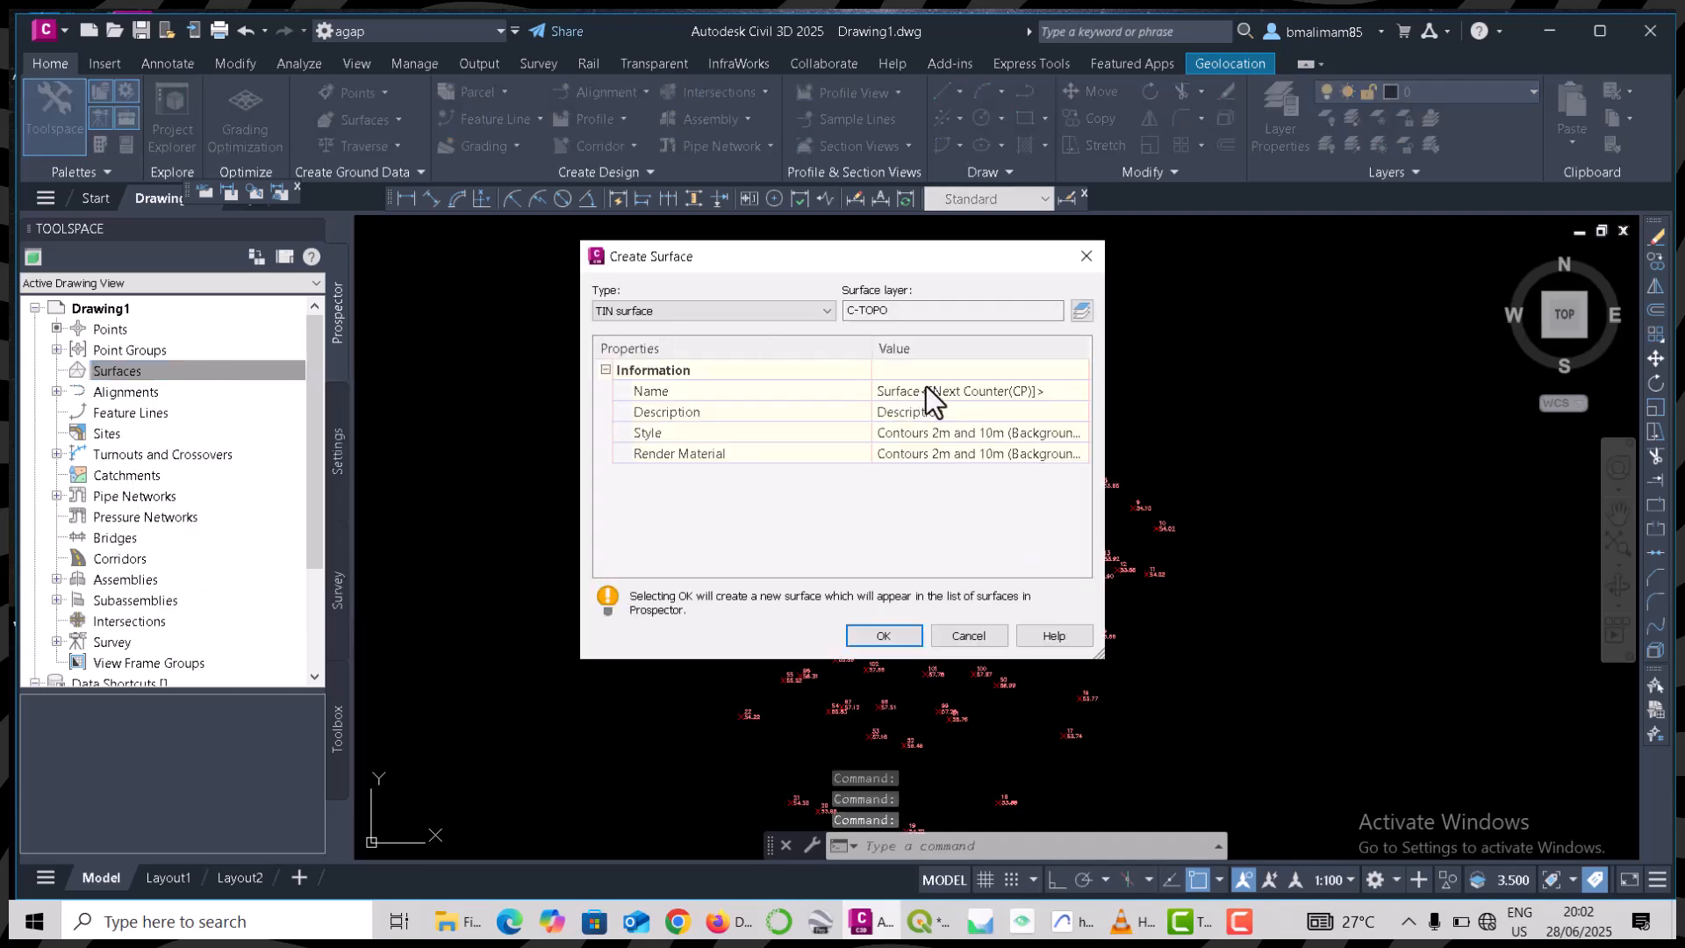
{"action": "left_click", "coordinate": [930, 389]}
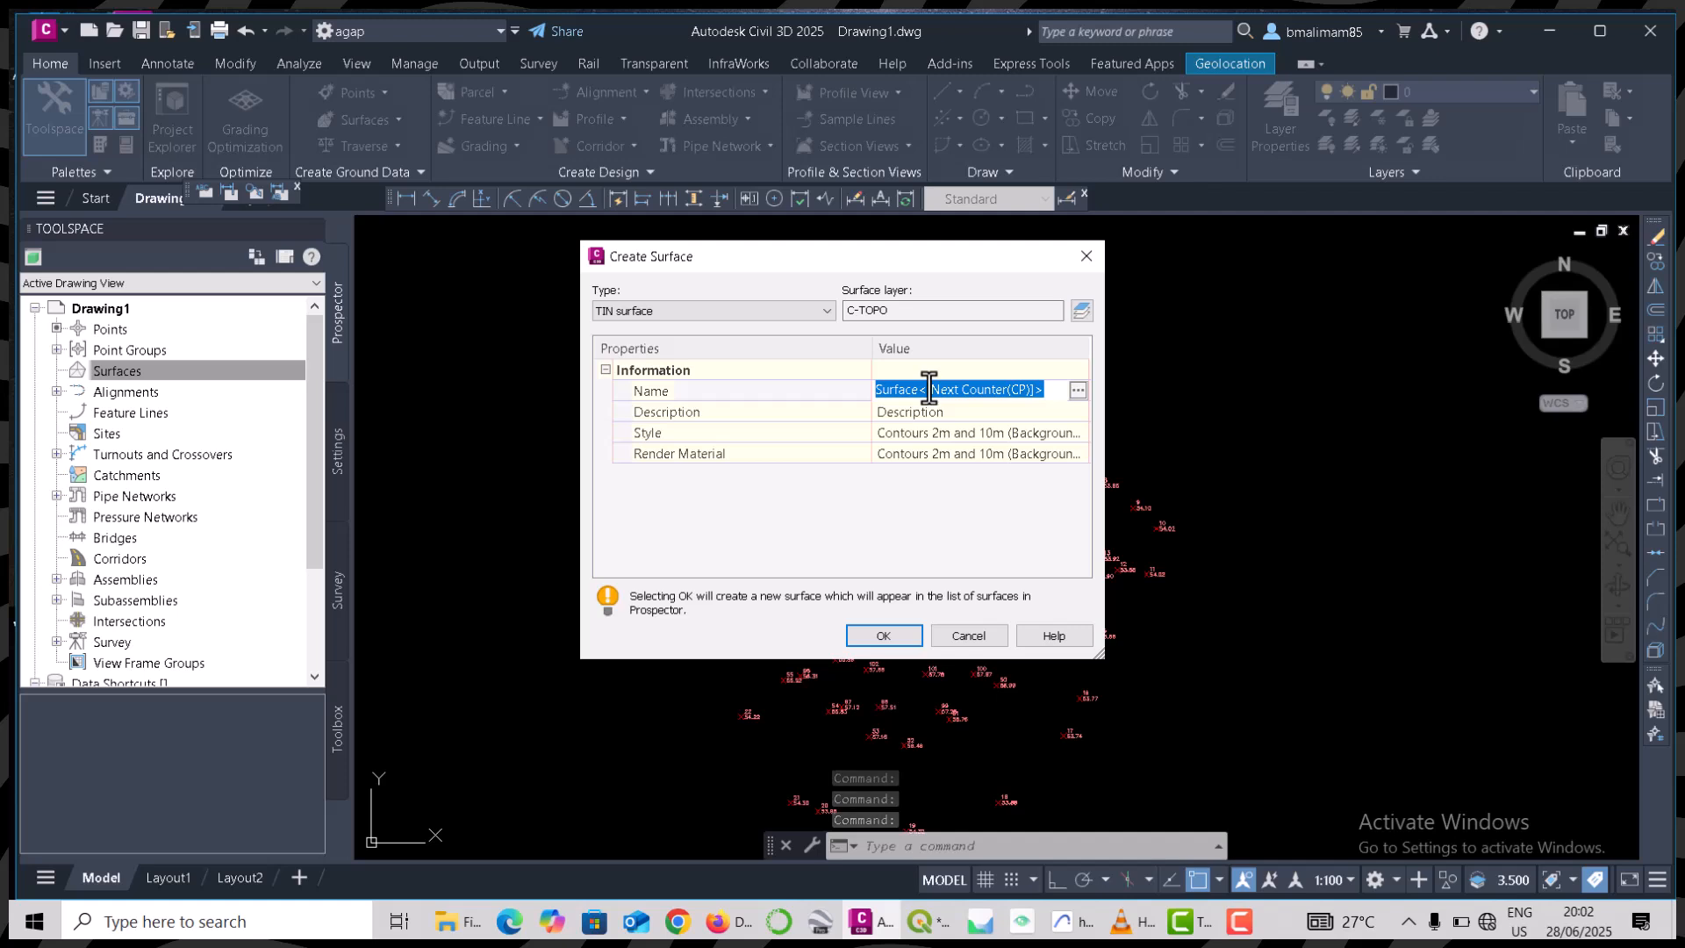
{"action": "type", "text": "EG"}
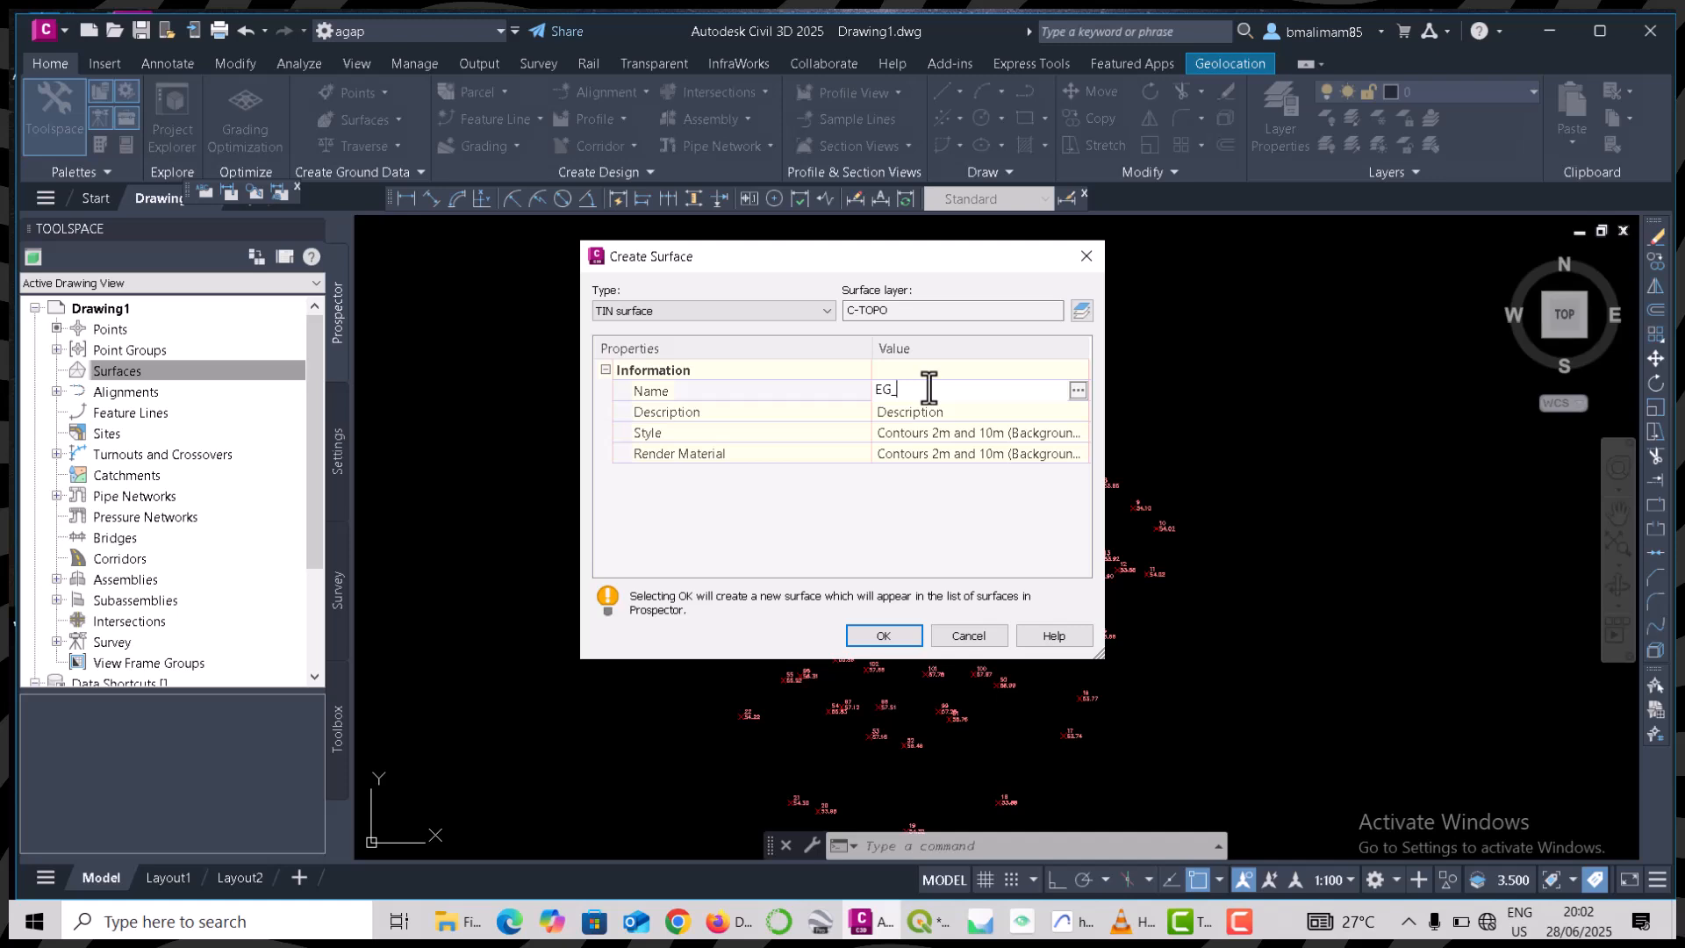
{"action": "type", "text": "_surface"}
{"action": "key", "text": "Return"}
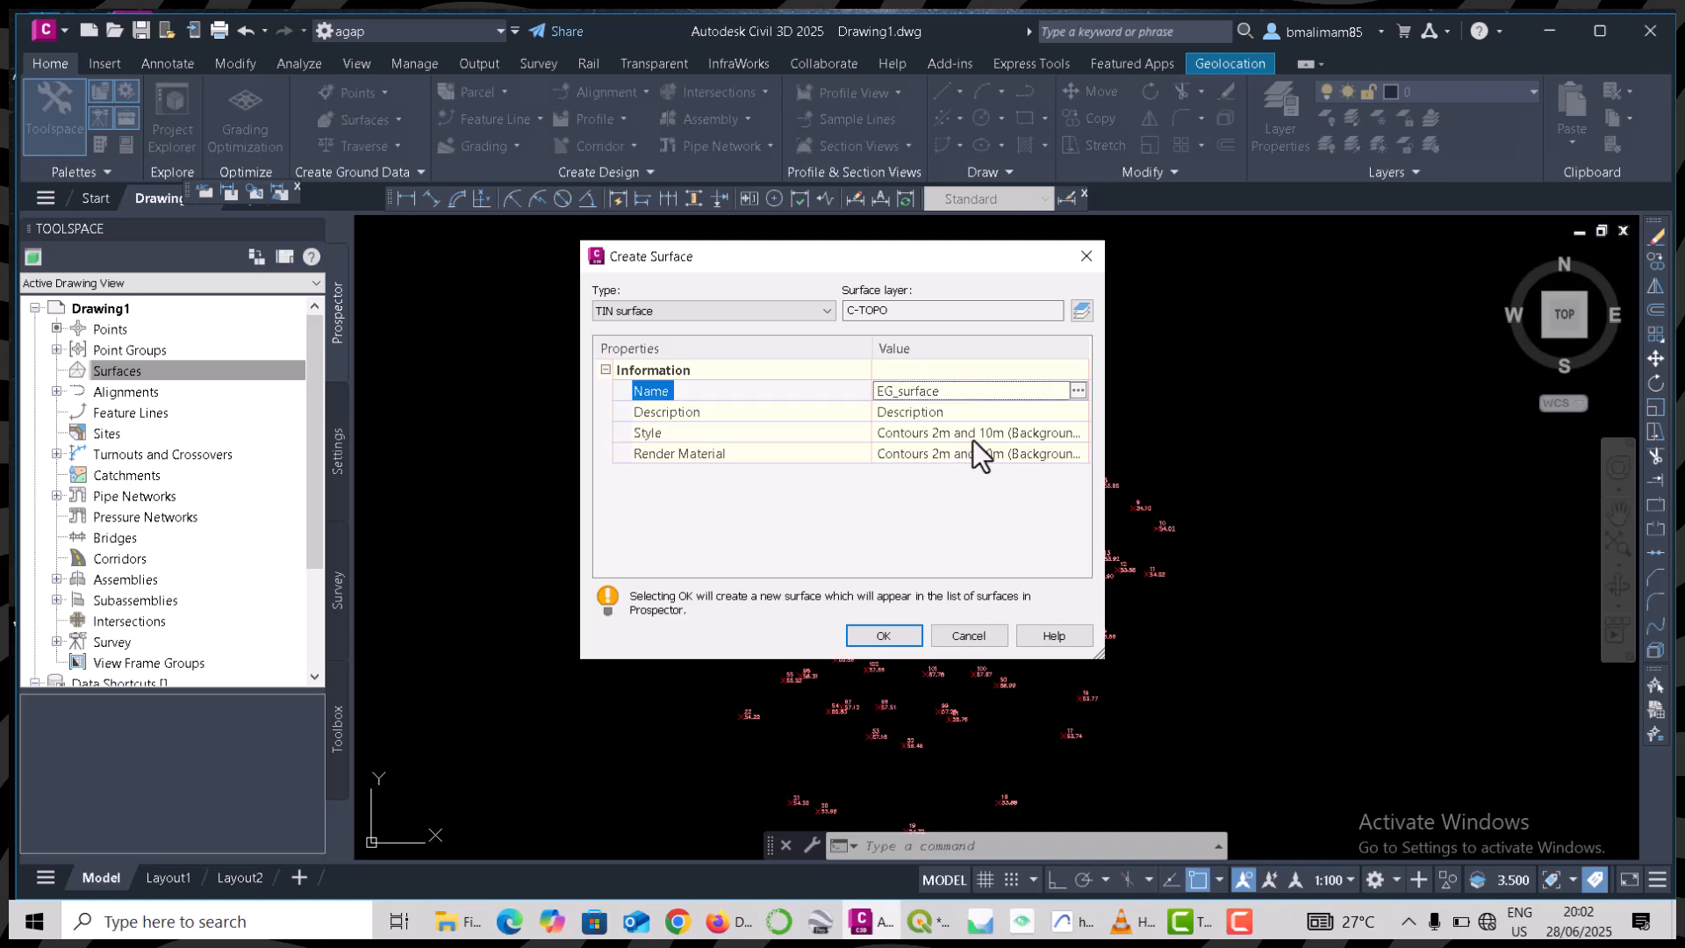
- Set the new surface's style to Contours 1m and 5m (Background) and create the surface
{"action": "left_click", "coordinate": [995, 430]}
{"action": "left_click", "coordinate": [1078, 433]}
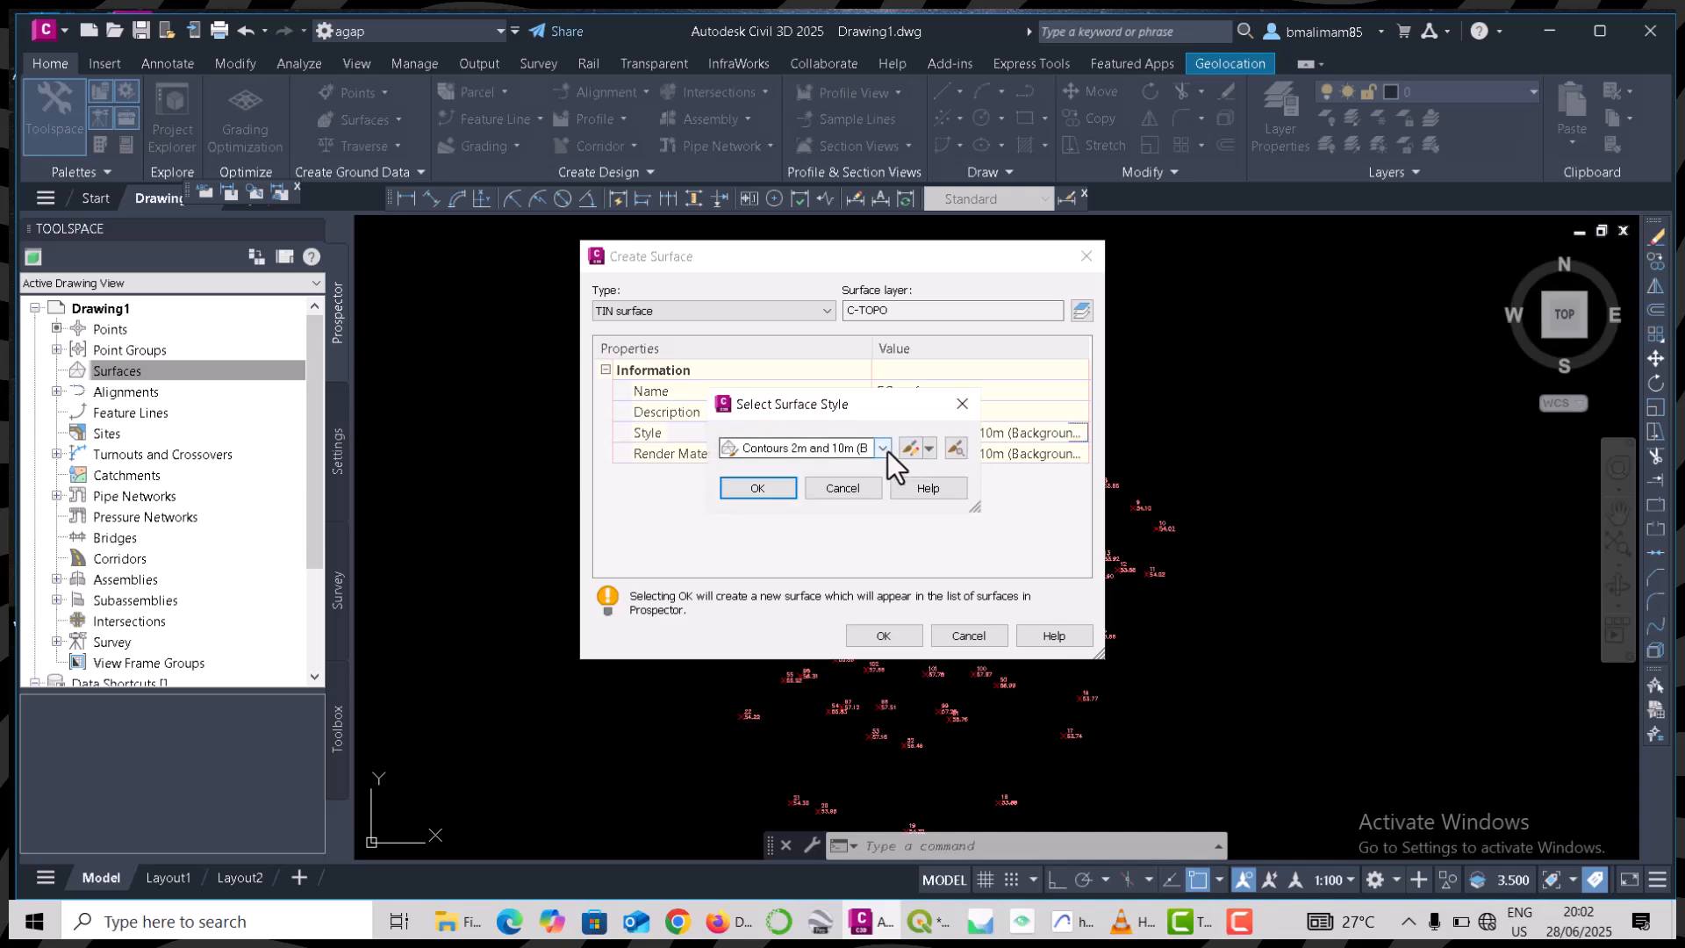
{"action": "left_click", "coordinate": [885, 449]}
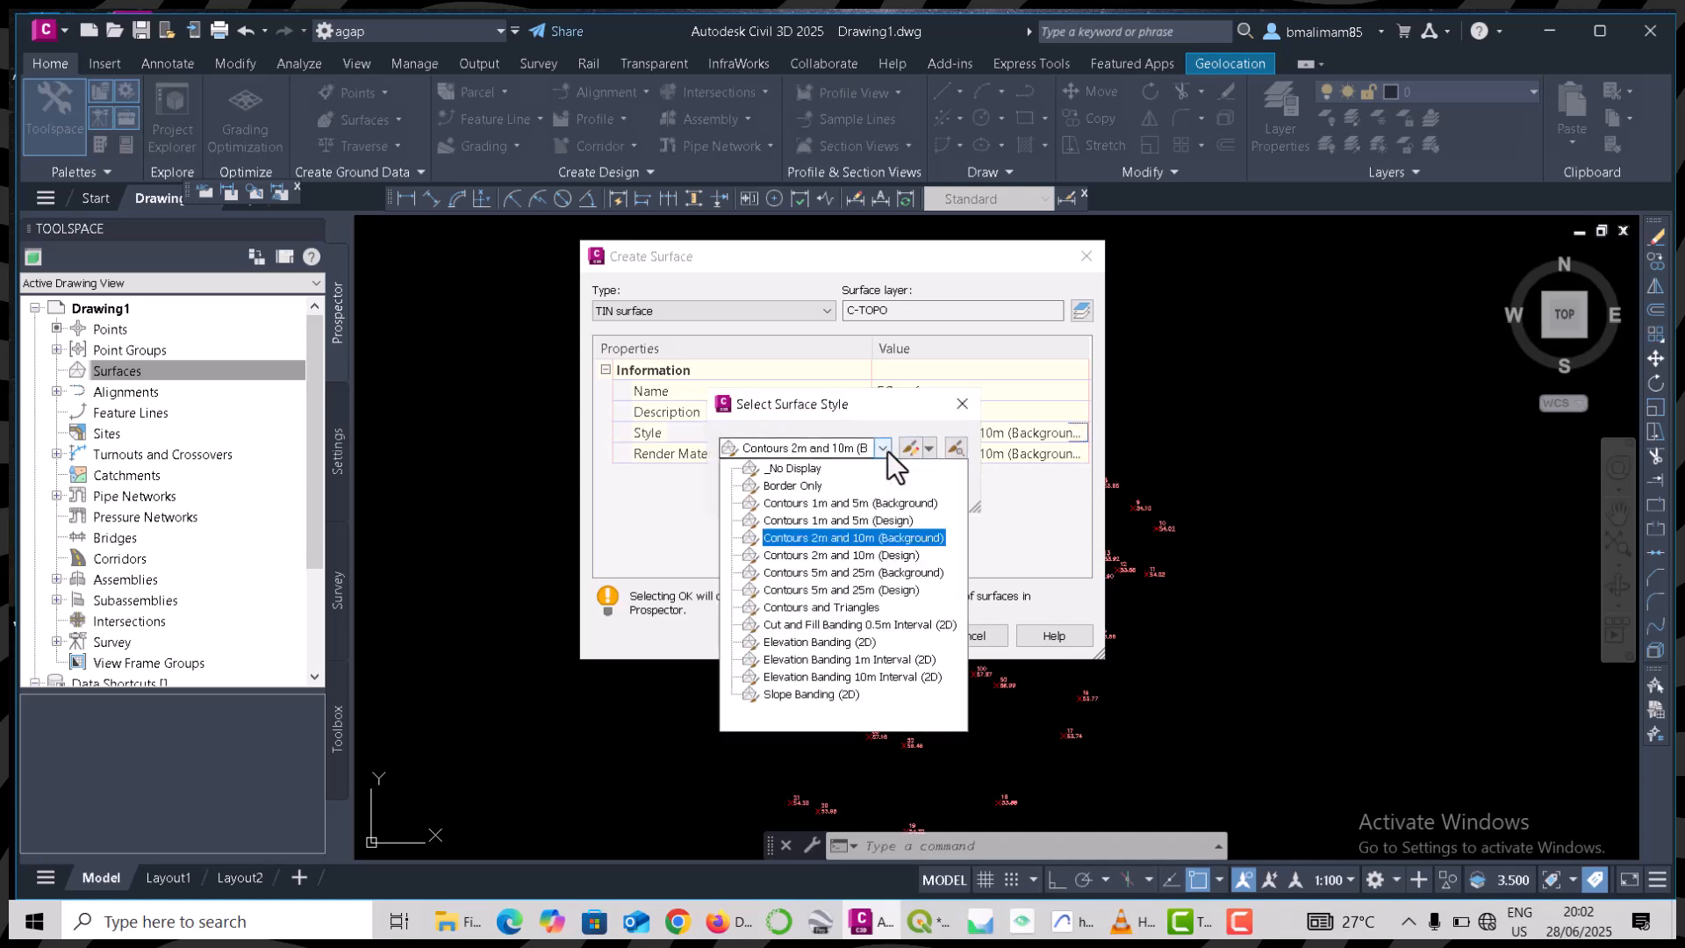
{"action": "left_click", "coordinate": [883, 504]}
{"action": "left_click", "coordinate": [767, 491]}
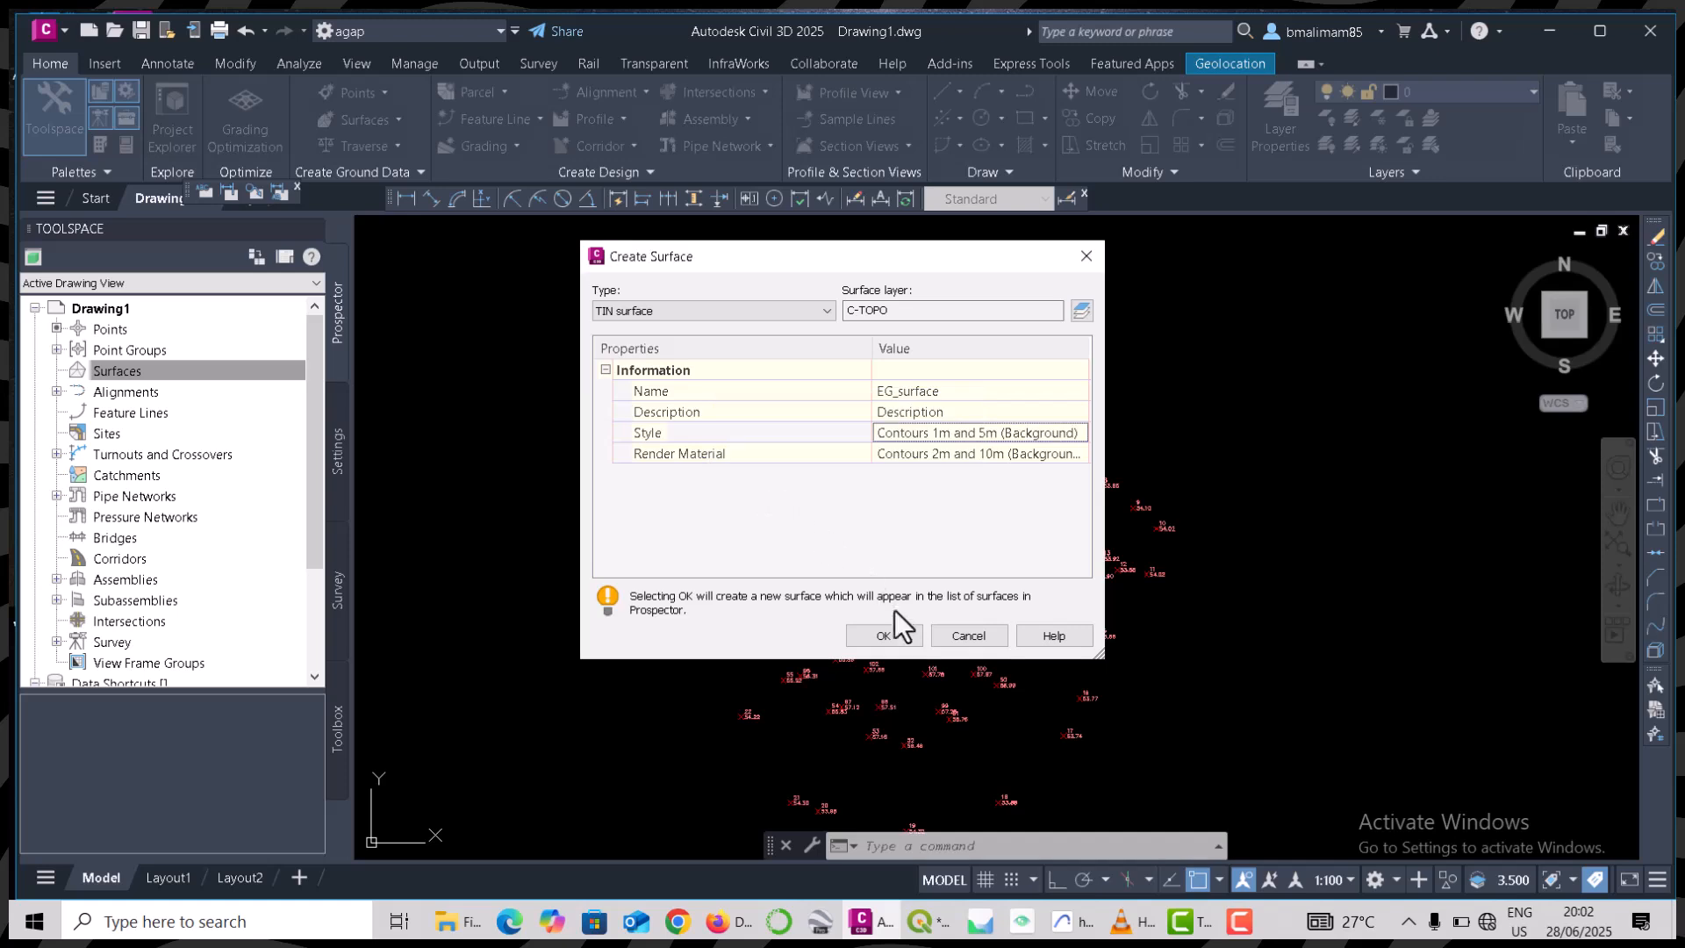
{"action": "left_click", "coordinate": [907, 633]}
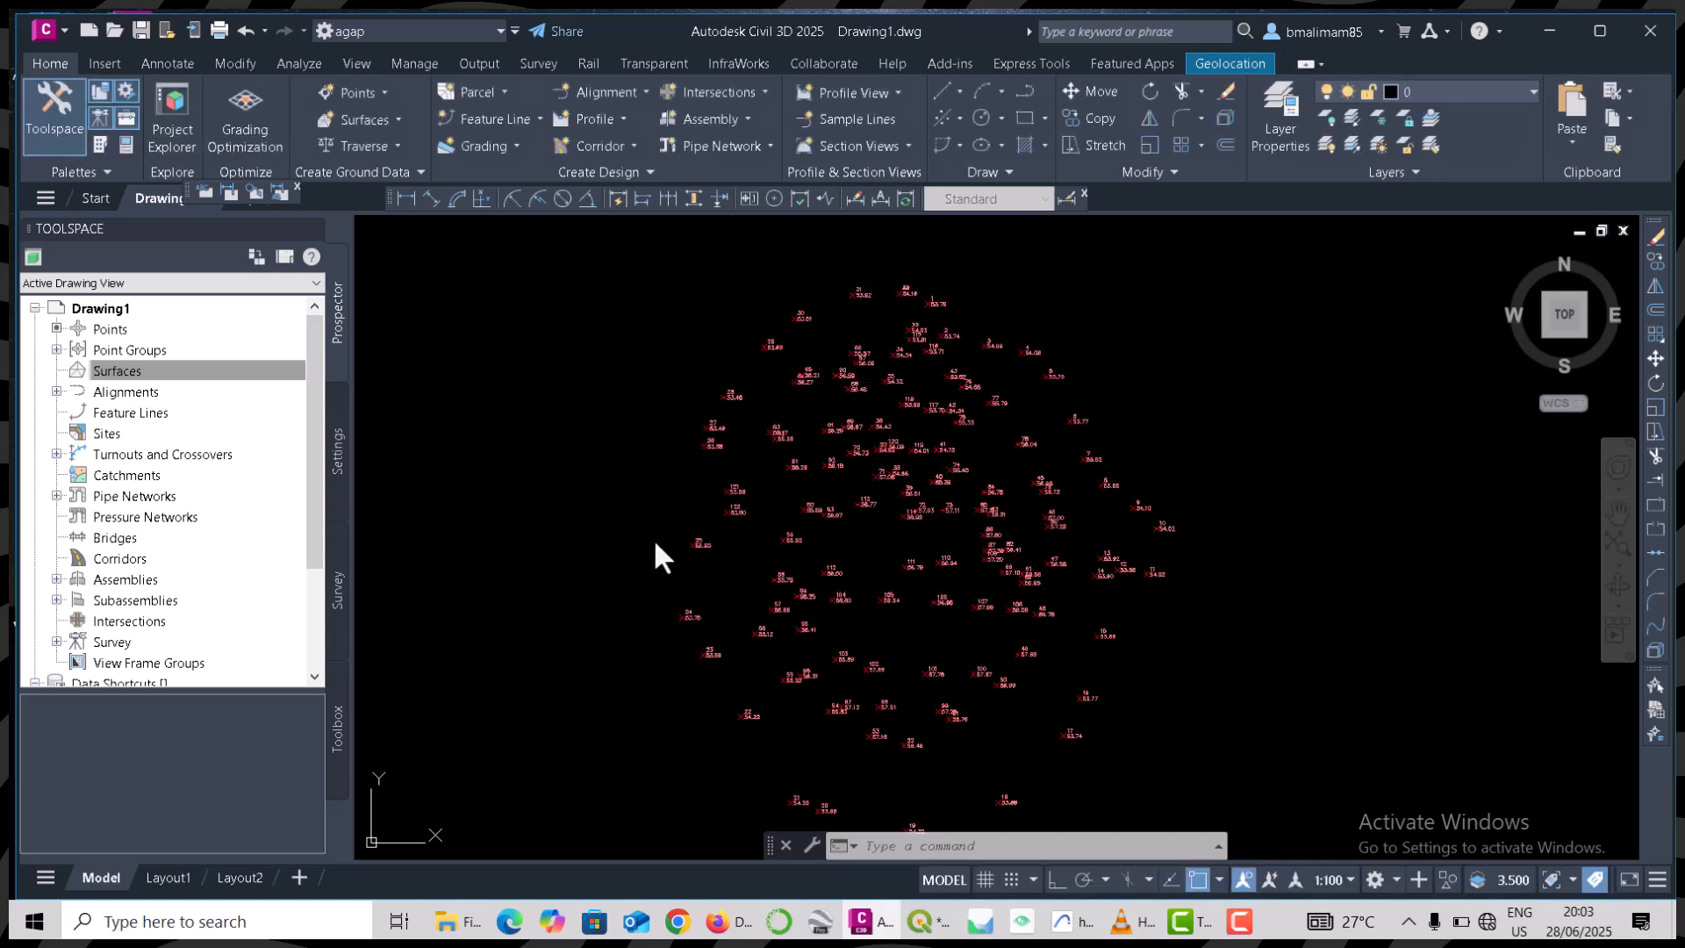
- Create a second TIN surface named TOP_surface with the Contours 1m and 5m (Background) style
{"action": "left_click", "coordinate": [181, 373]}
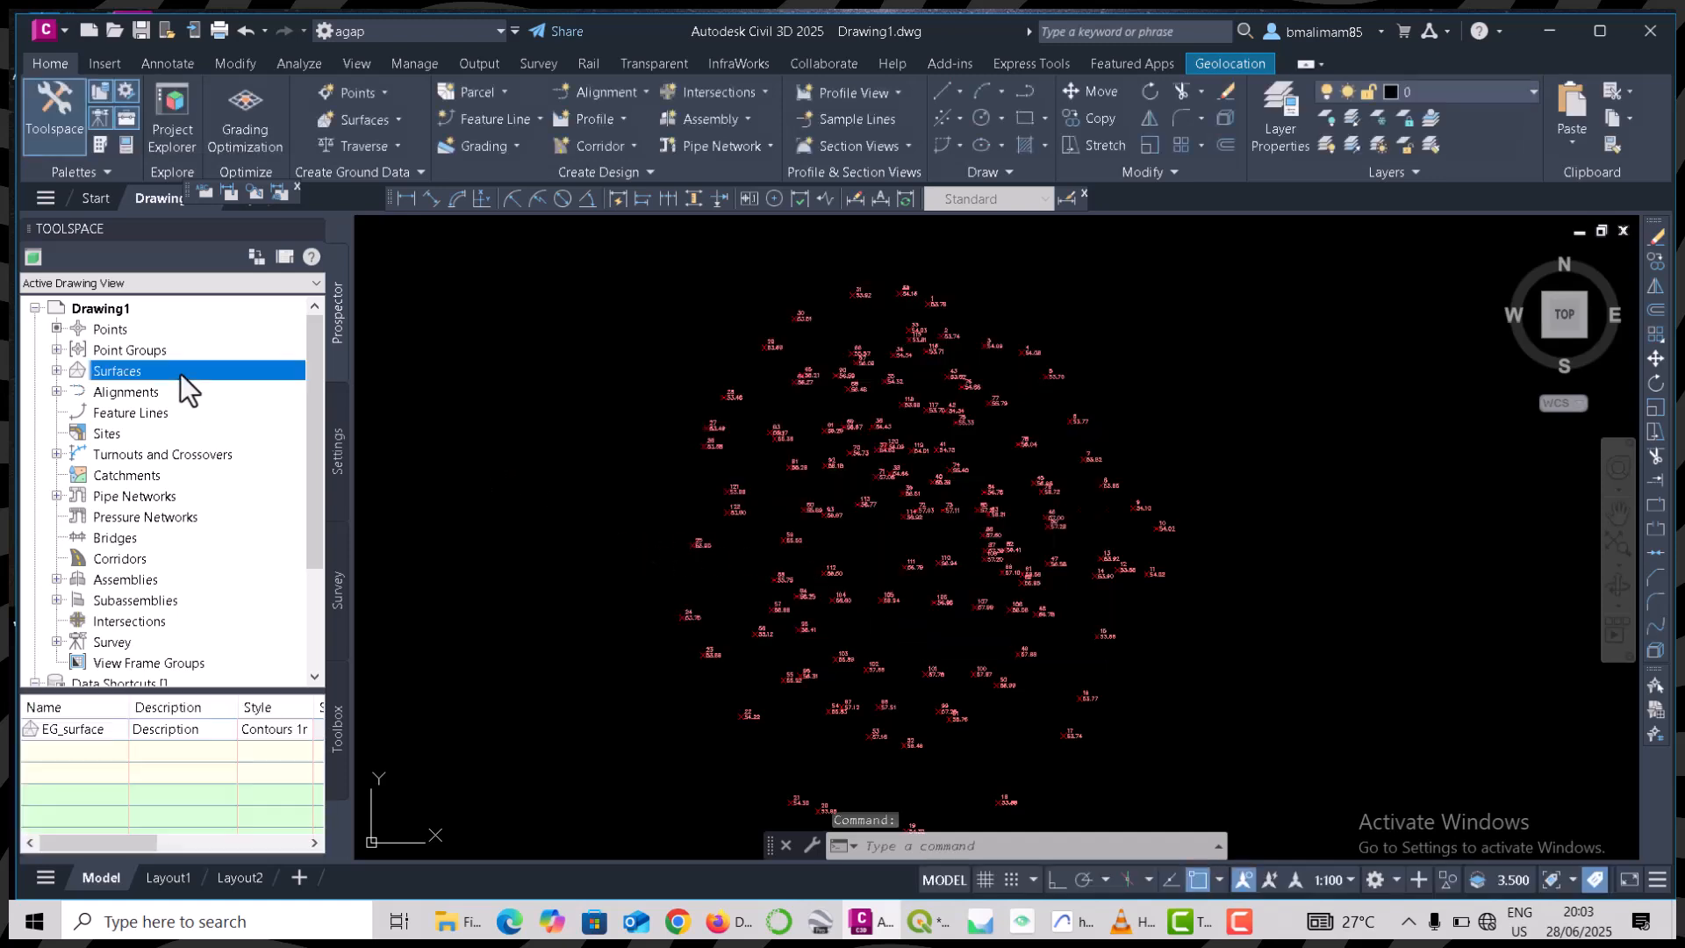
{"action": "right_click", "coordinate": [181, 372]}
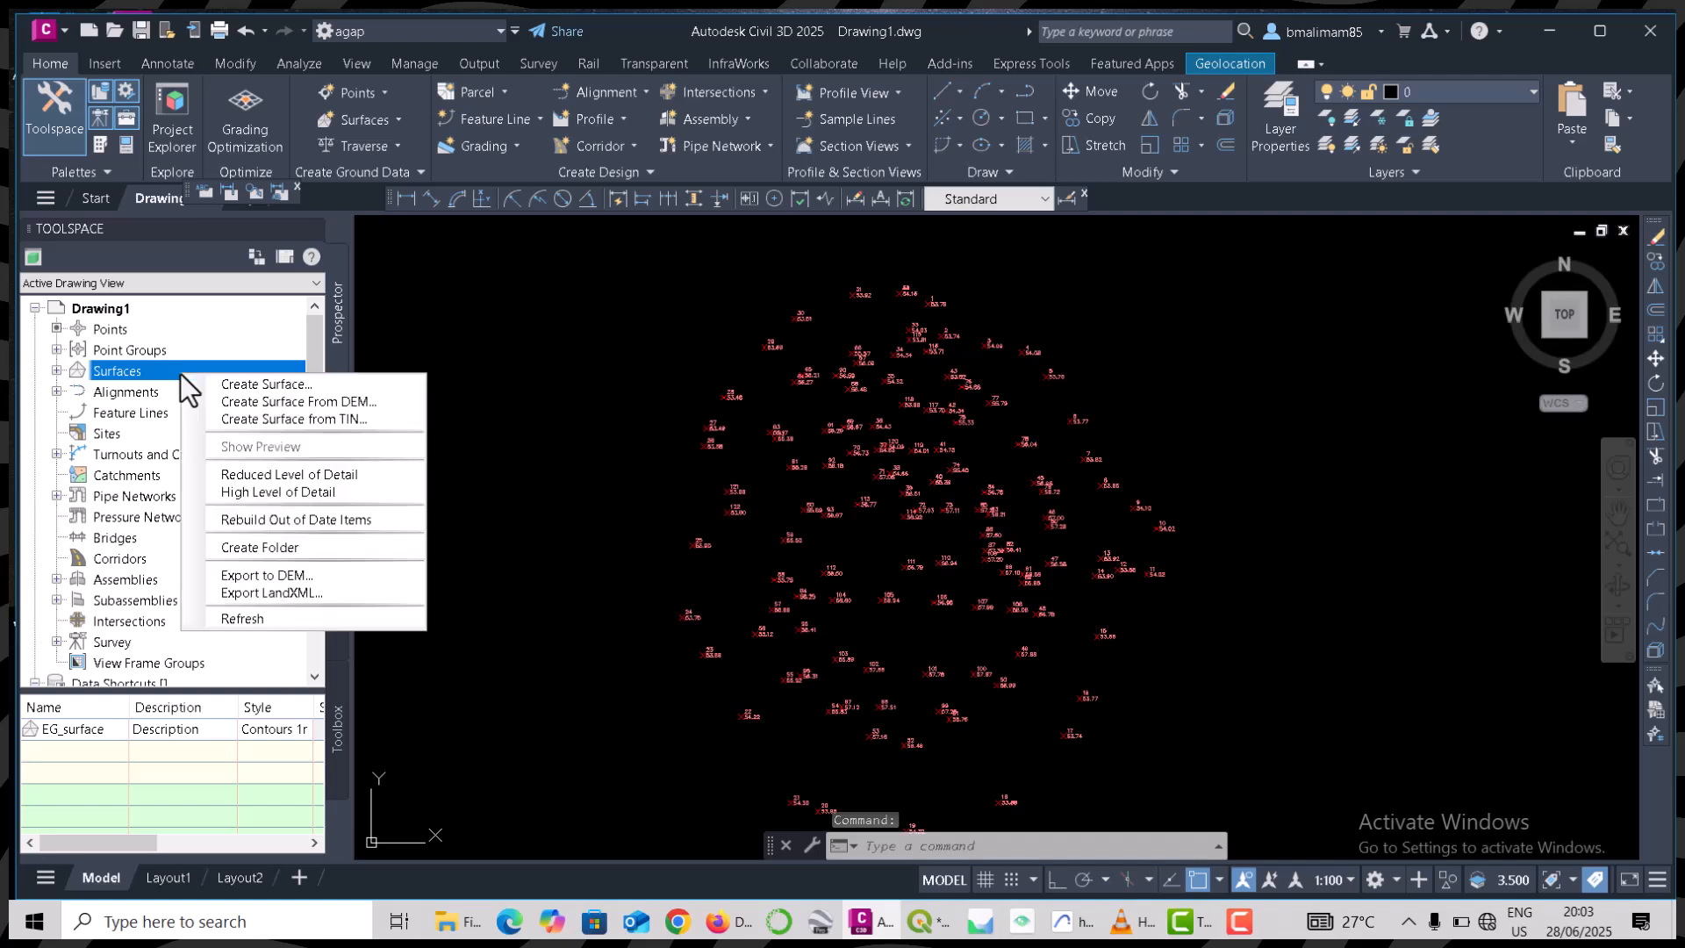
{"action": "left_click", "coordinate": [245, 385]}
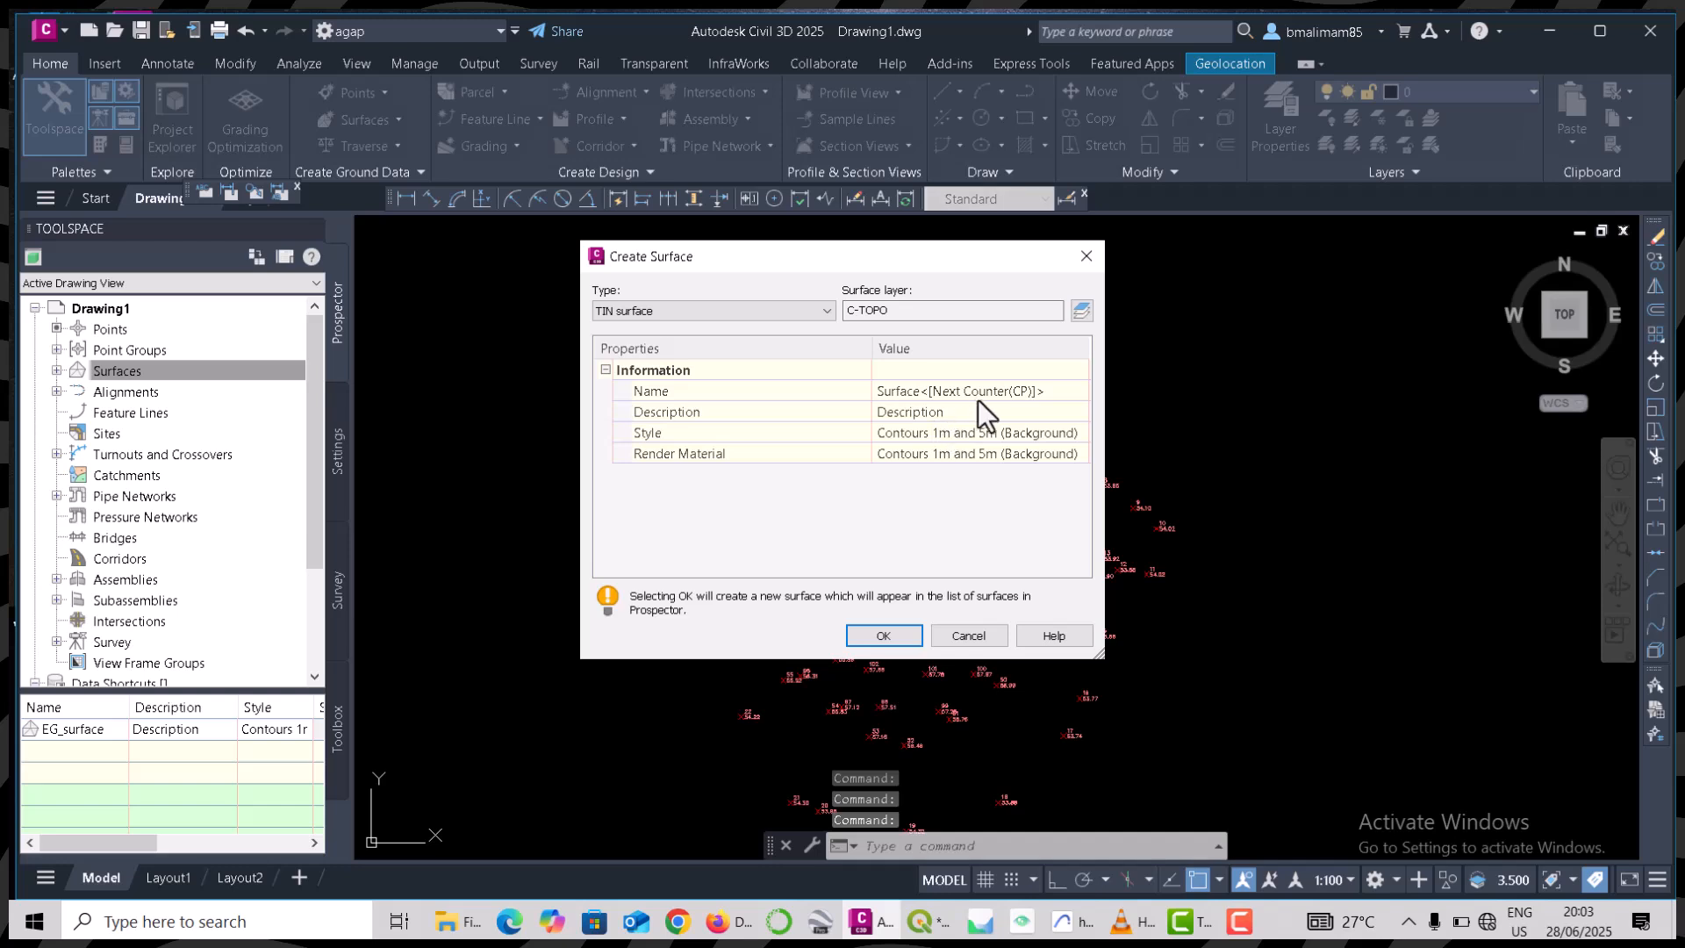
{"action": "left_click", "coordinate": [980, 398]}
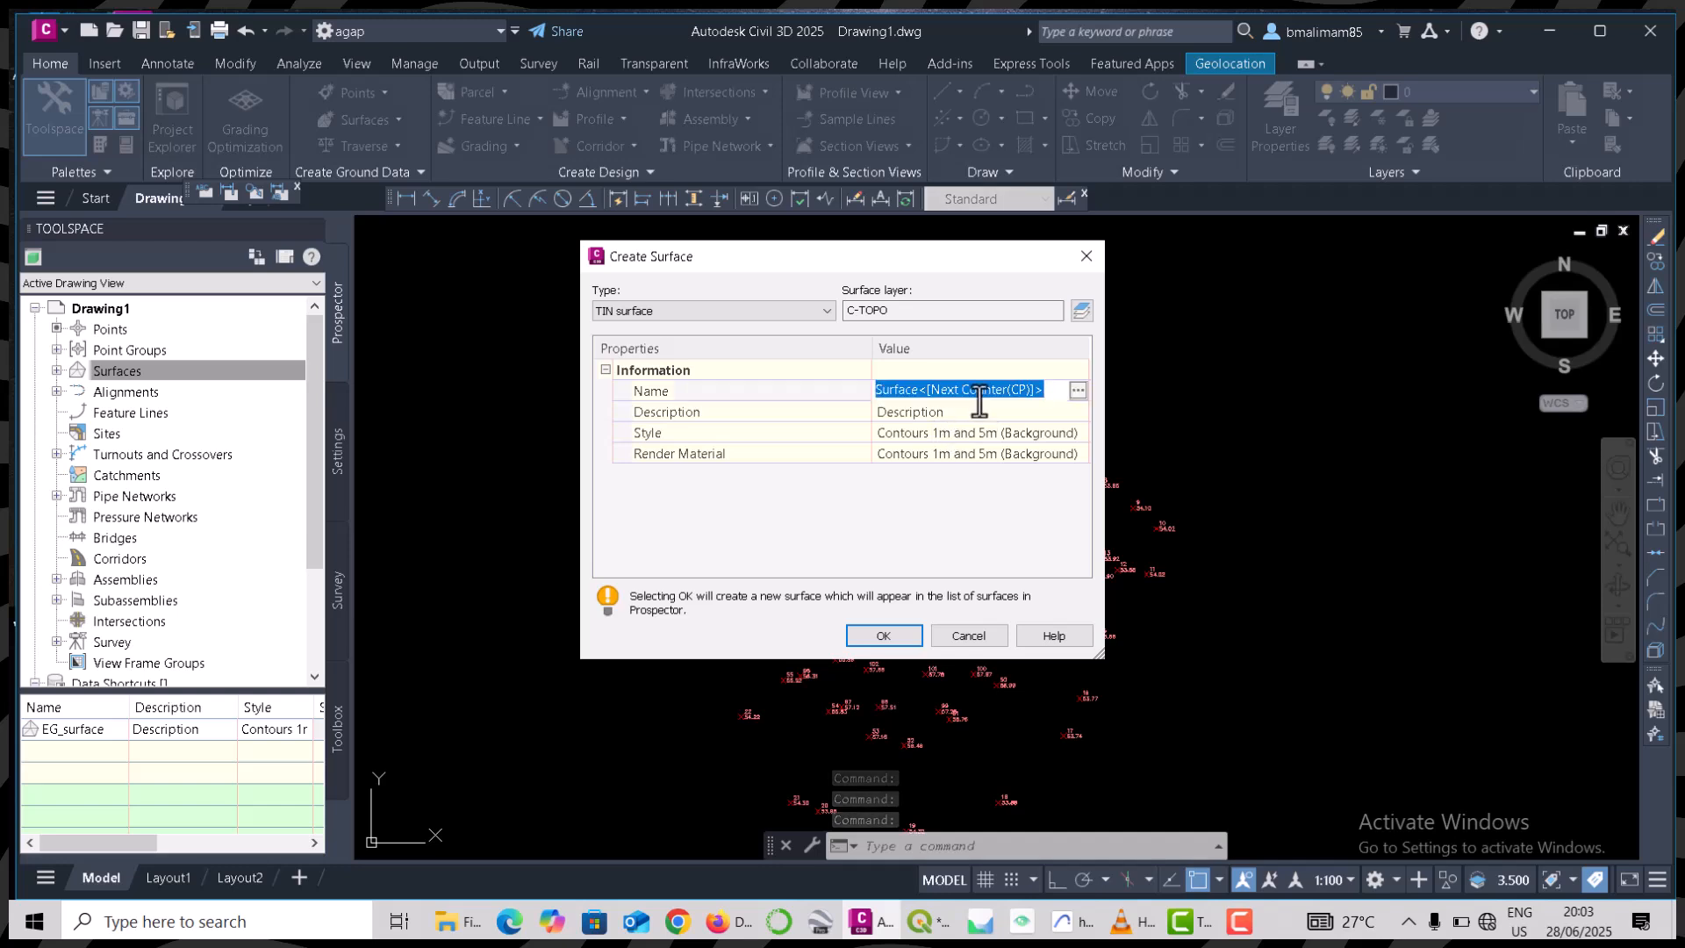
{"action": "type", "text": "TOP"}
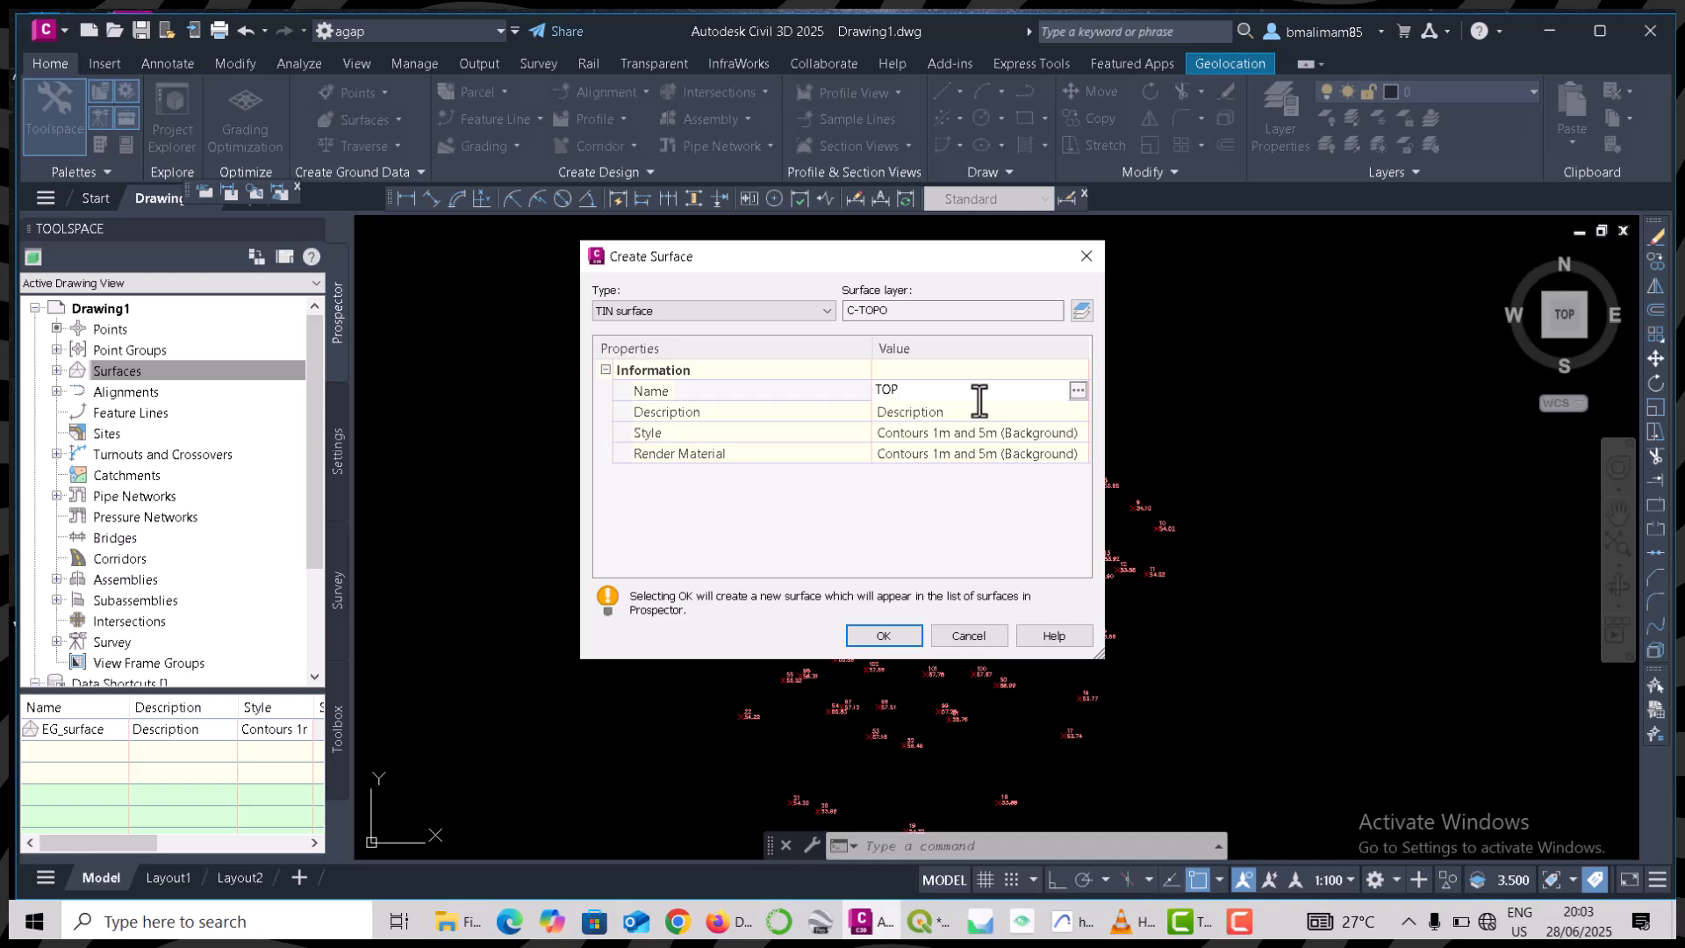
{"action": "type", "text": ")"}
{"action": "key", "text": "BackSpace"}
{"action": "type", "text": "_surface"}
{"action": "left_click", "coordinate": [881, 639]}
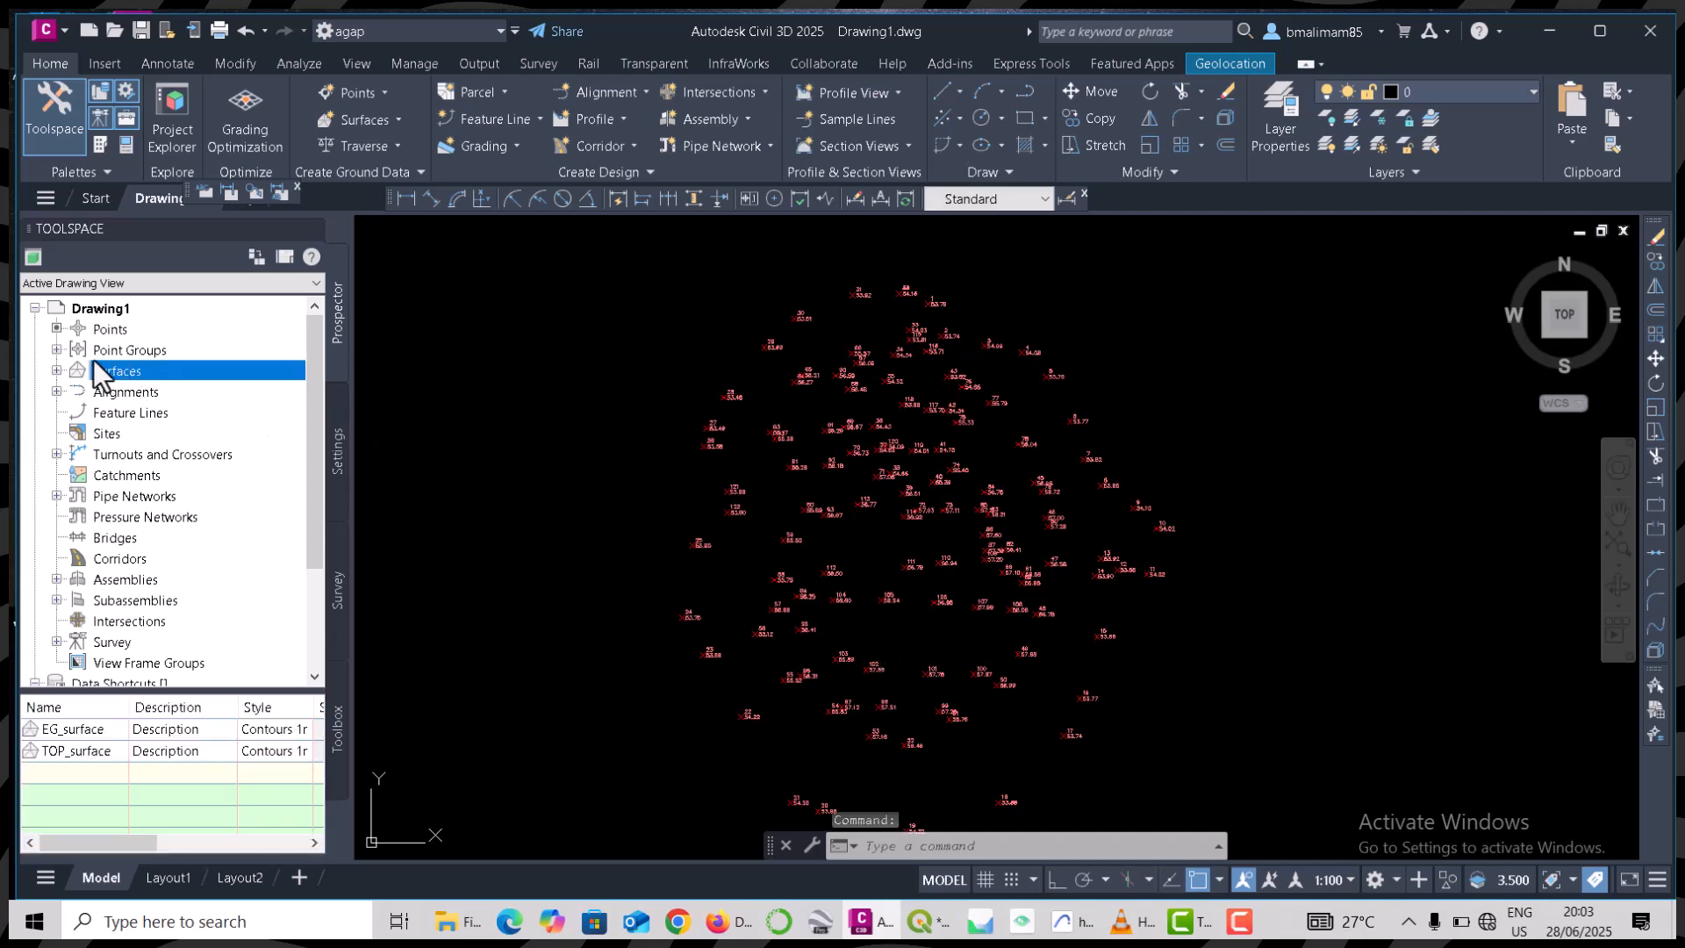
- Add the EG point group to the definition of EG_surface
{"action": "left_click", "coordinate": [56, 370]}
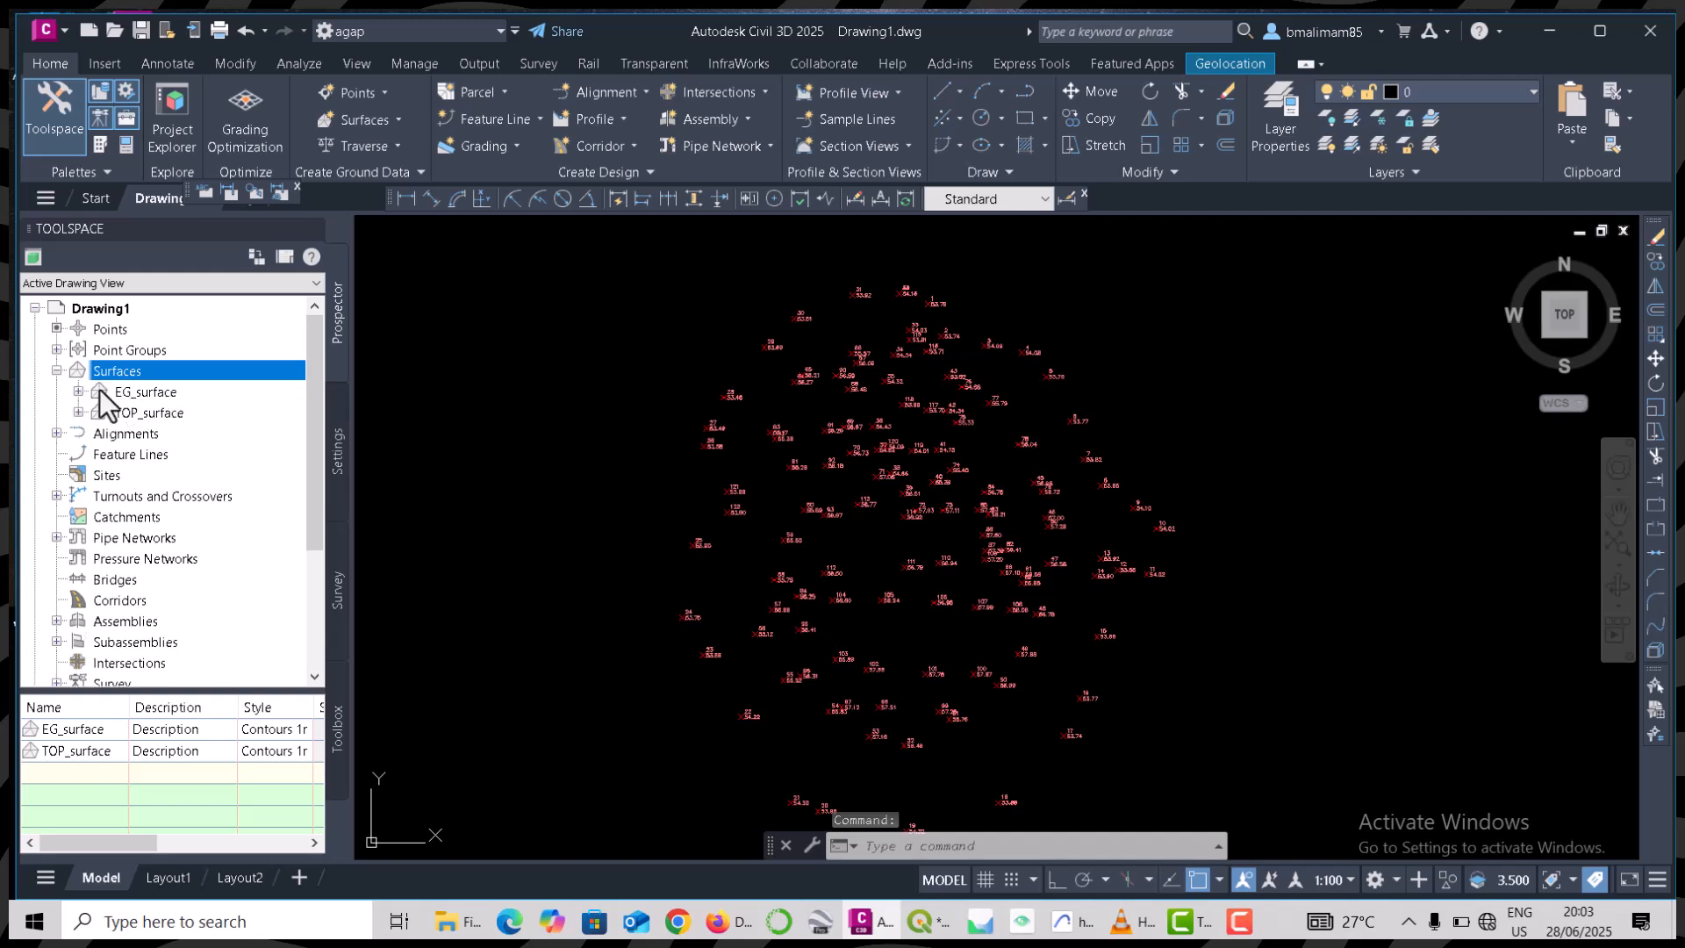
{"action": "left_click", "coordinate": [79, 390]}
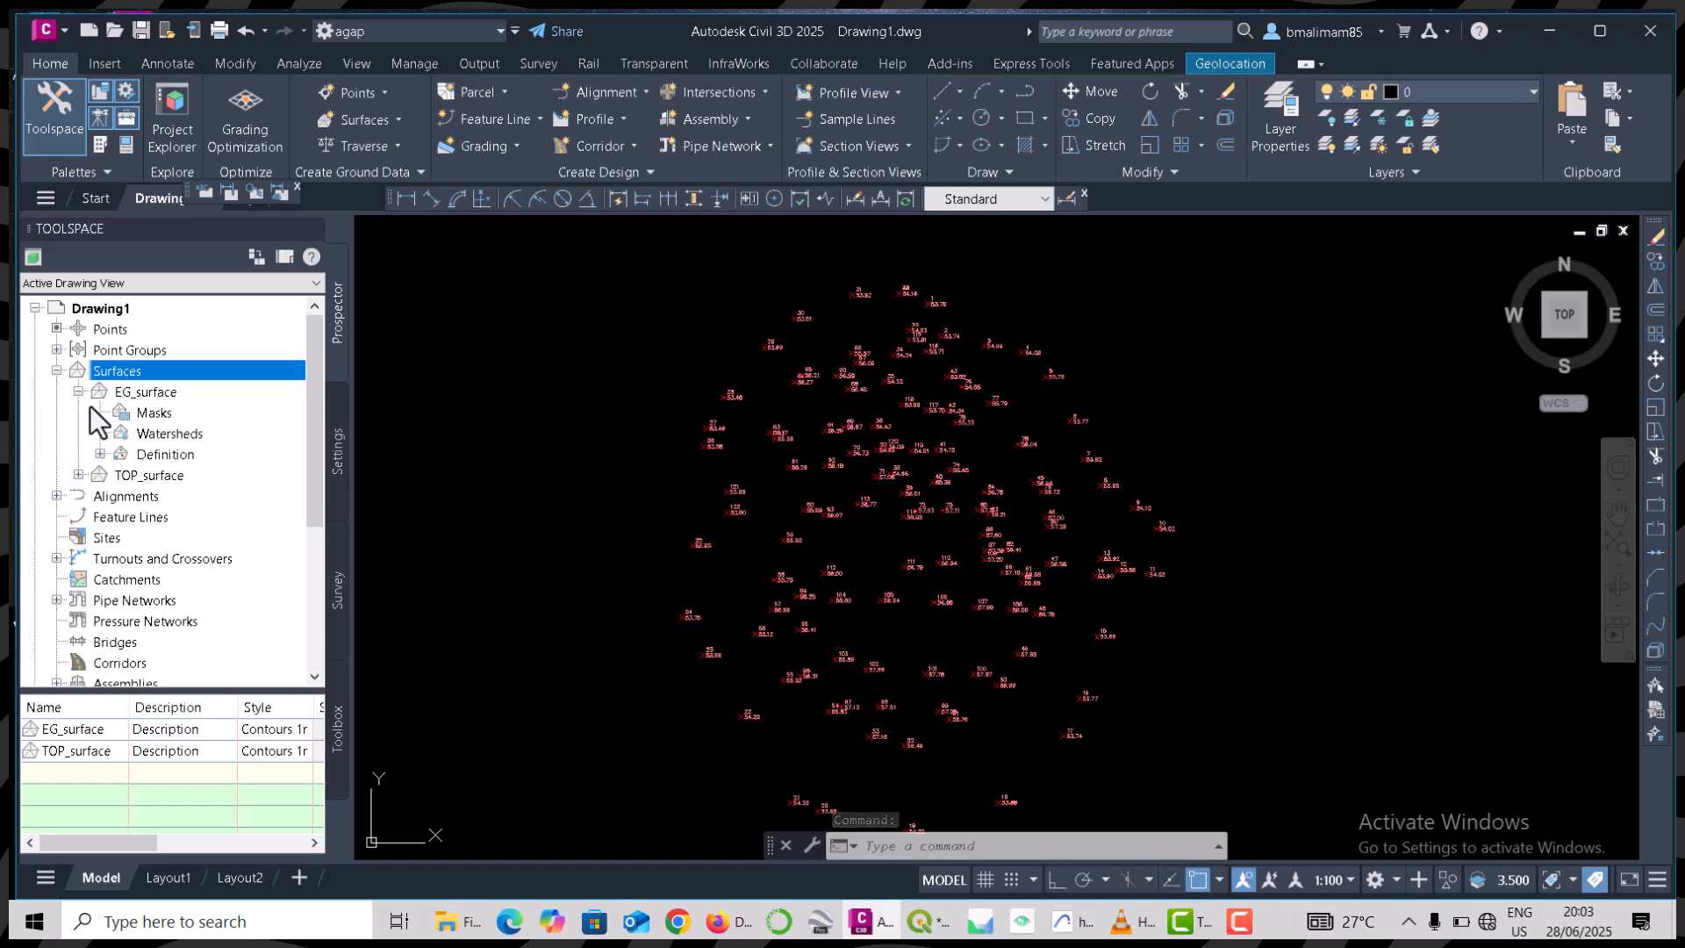
{"action": "left_click", "coordinate": [96, 455]}
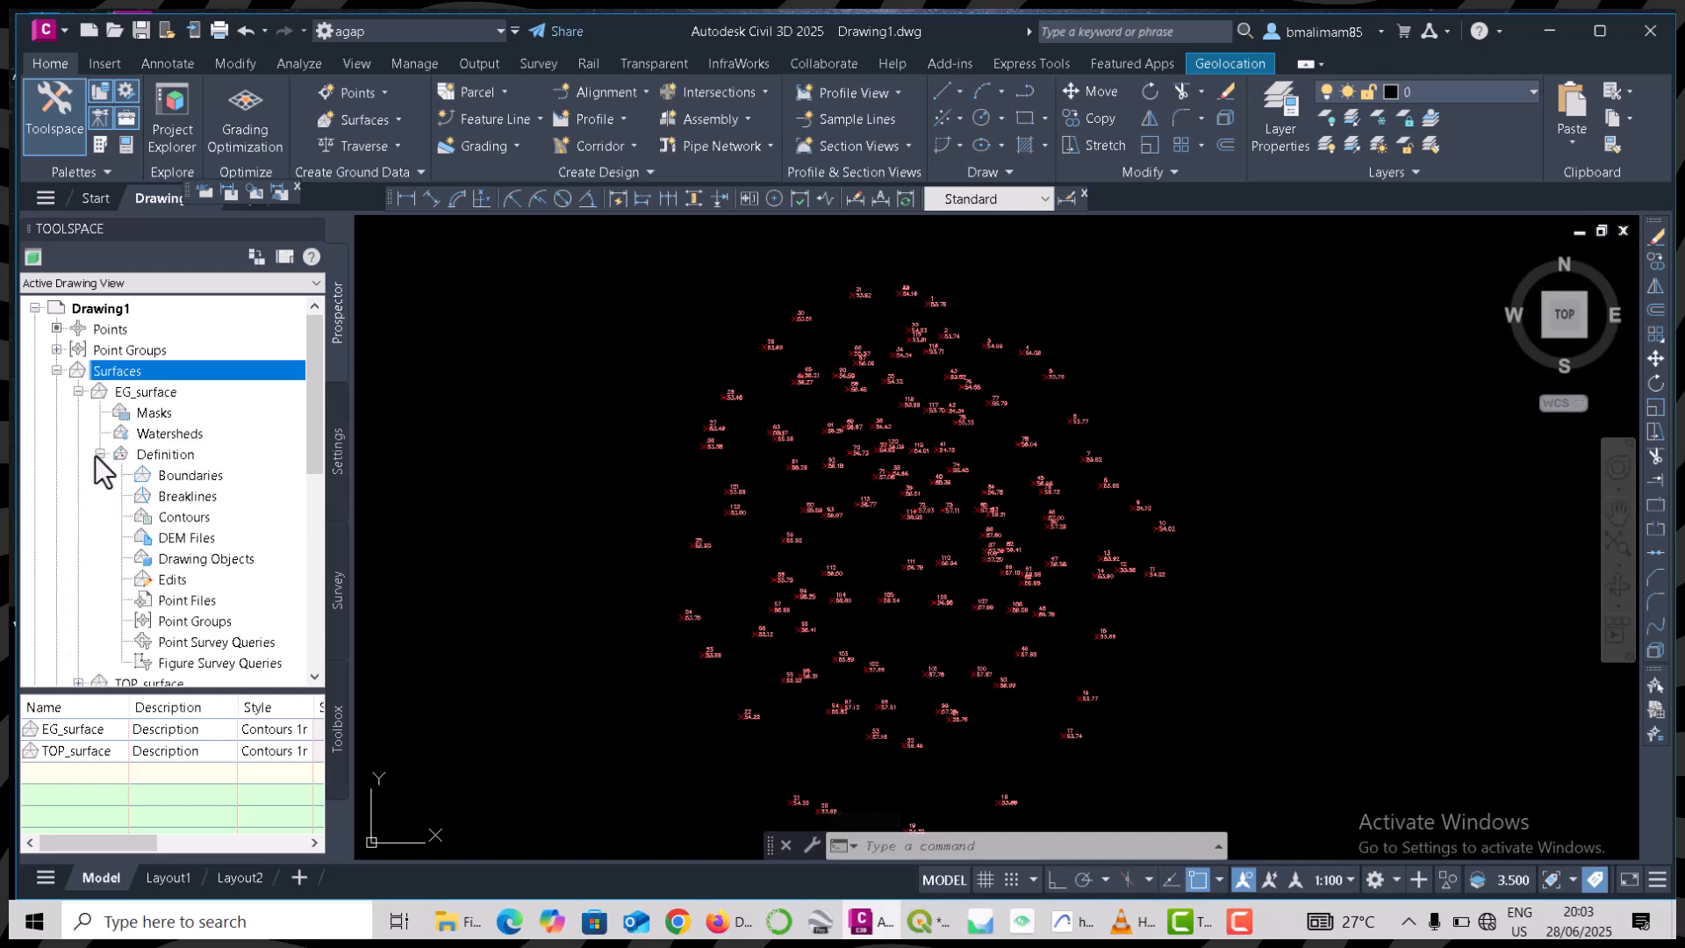
{"action": "left_click", "coordinate": [193, 620]}
{"action": "right_click", "coordinate": [194, 619]}
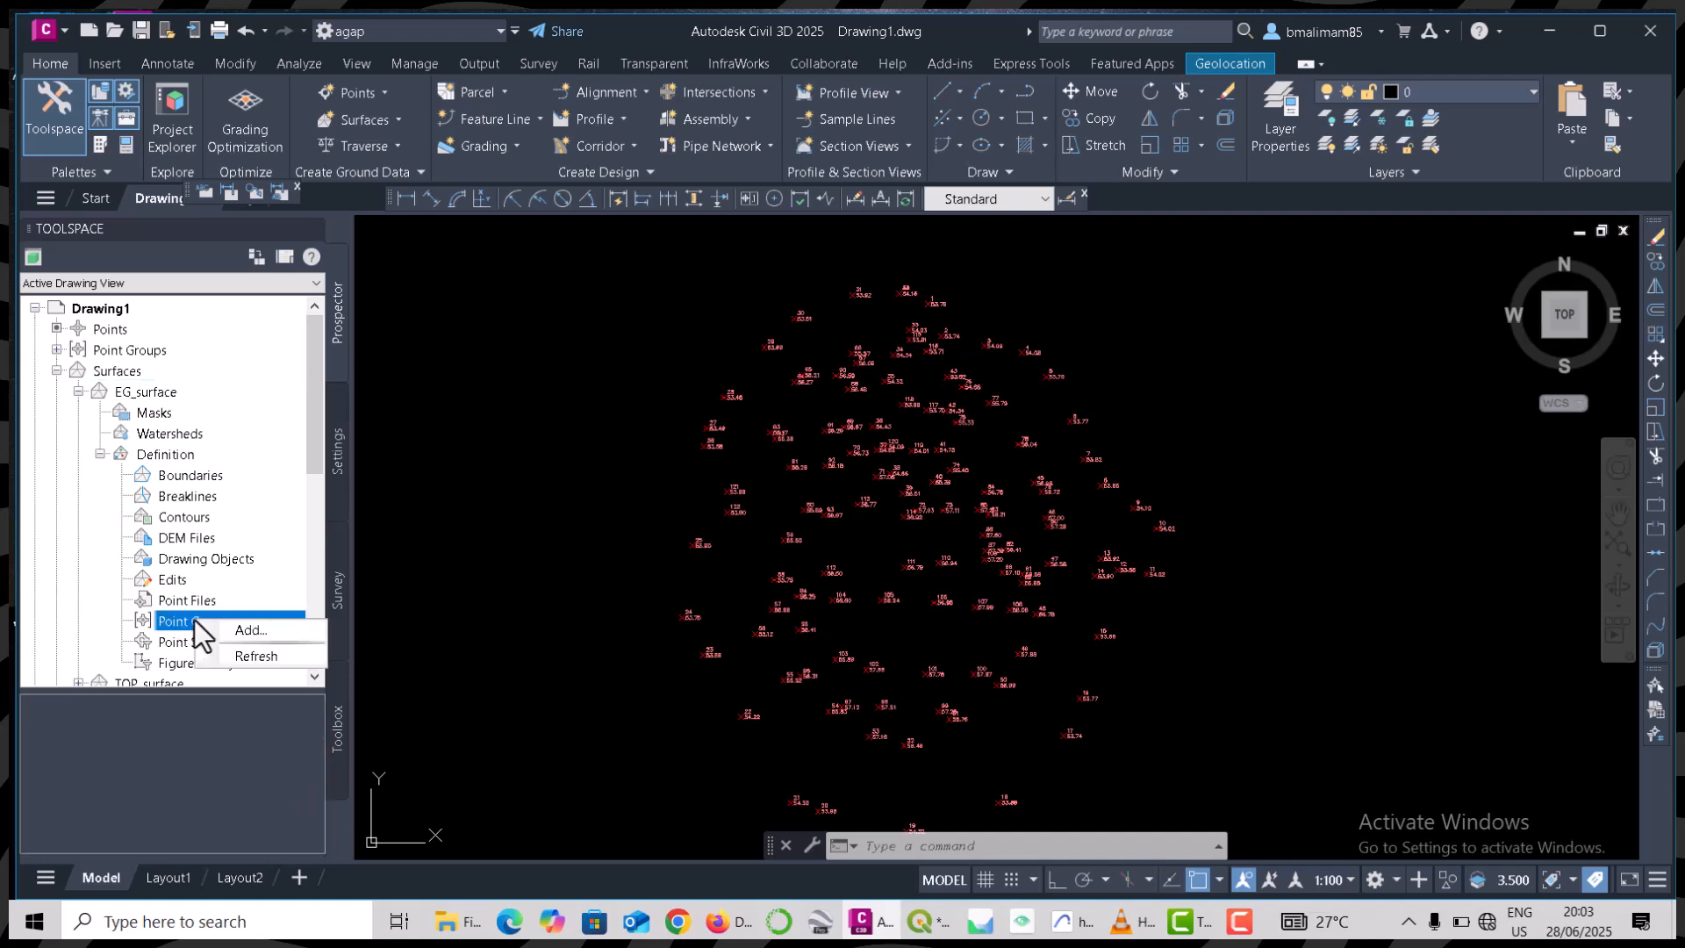
{"action": "left_click", "coordinate": [245, 632]}
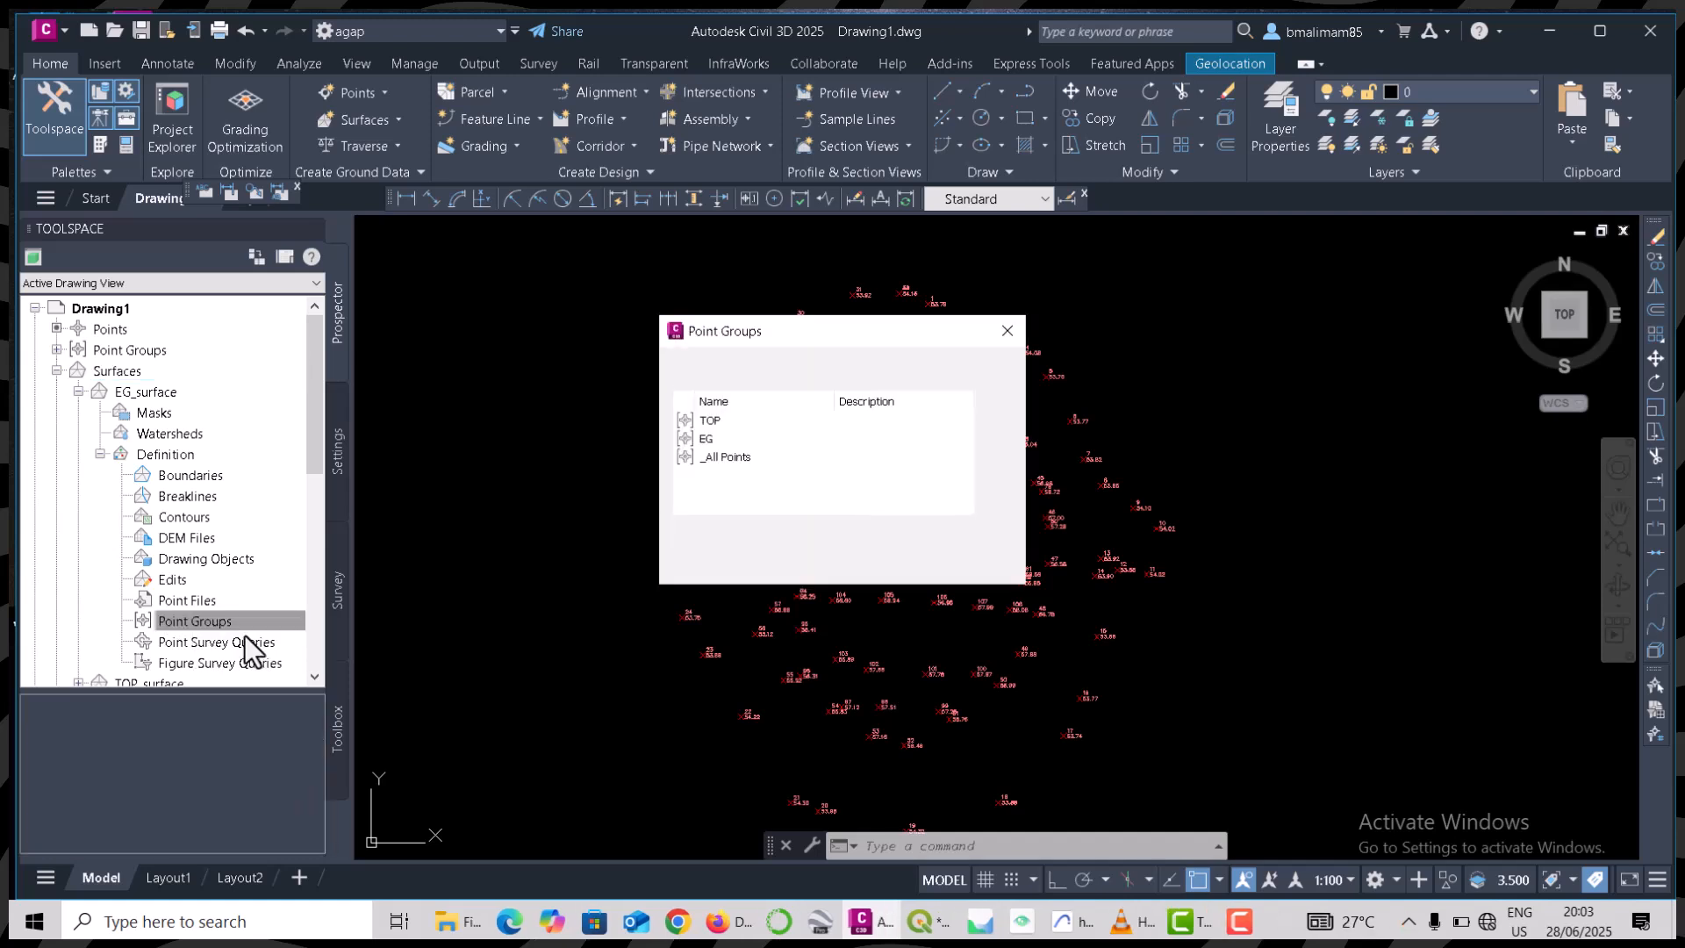
{"action": "left_click", "coordinate": [712, 439]}
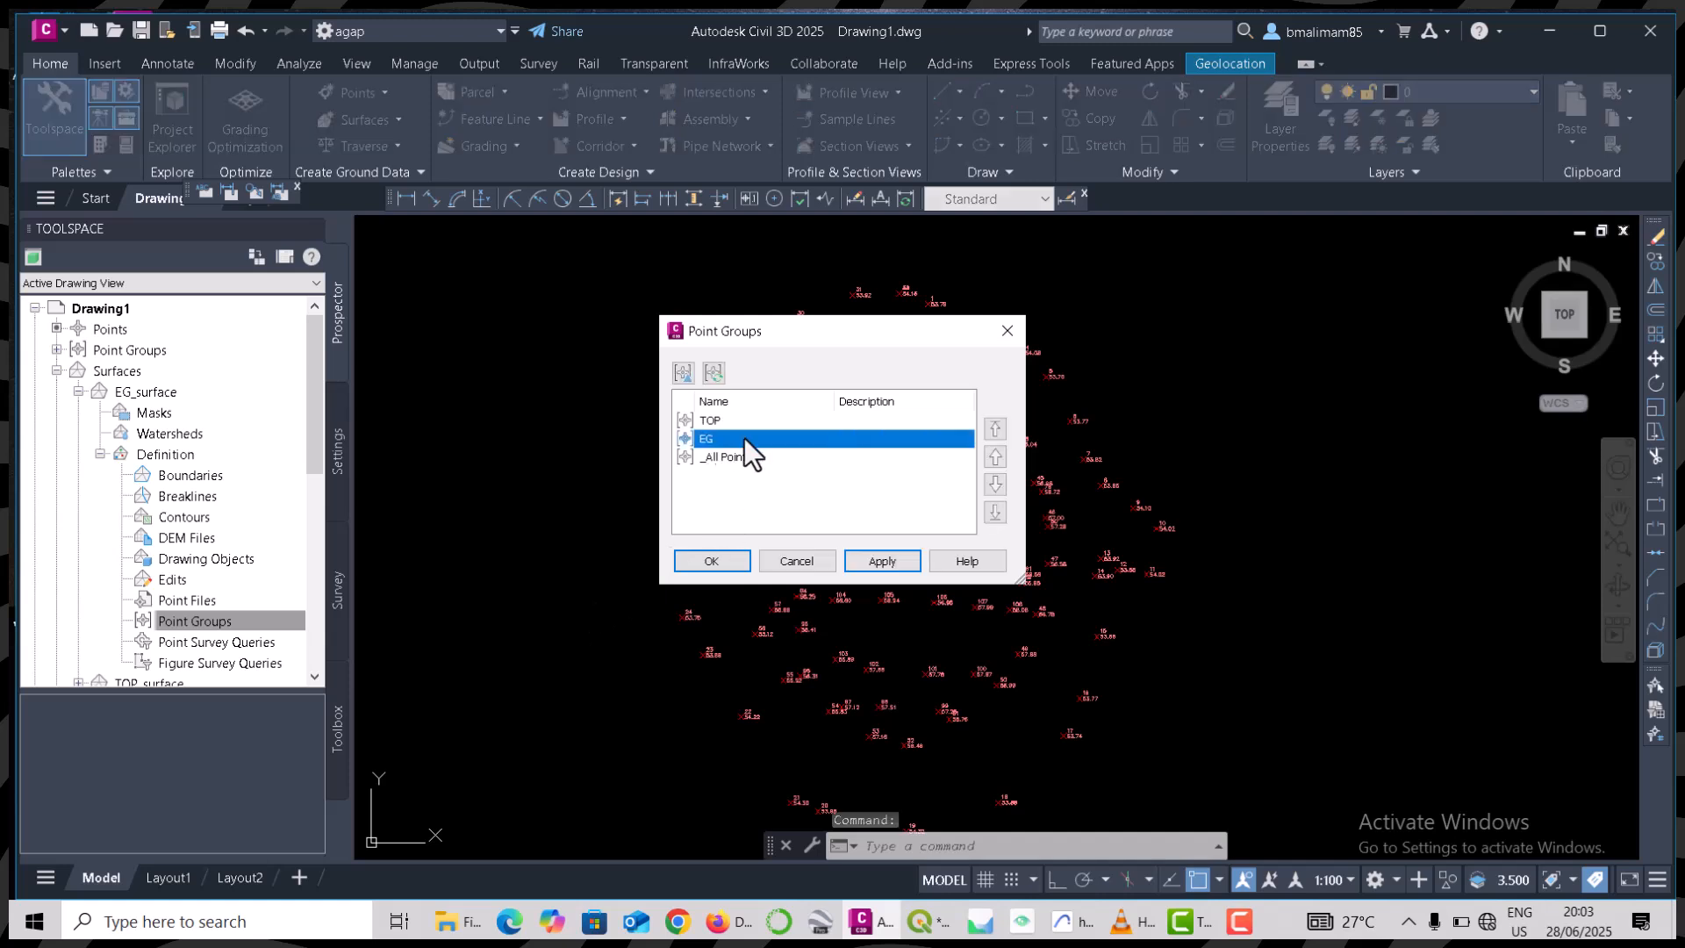
{"action": "left_click", "coordinate": [707, 560]}
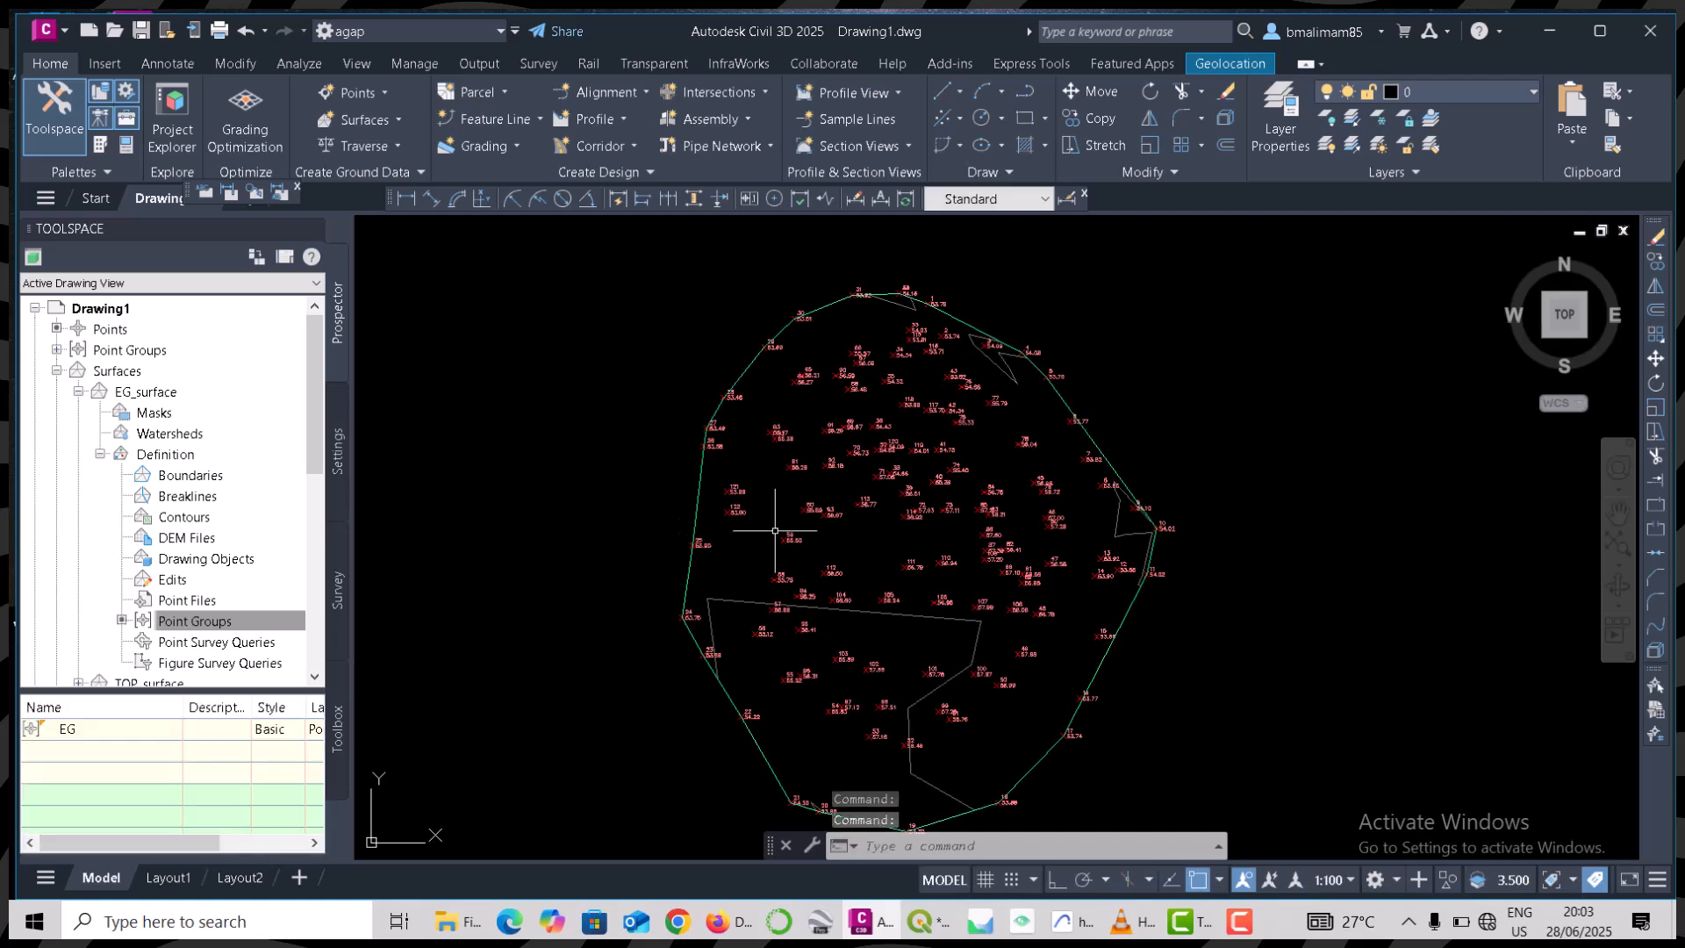
- Inspect EG_surface in 3D in the Object Viewer with the Conceptual visual style, orbiting around it, and close the viewer
{"action": "left_click", "coordinate": [730, 597]}
{"action": "key", "text": "Escape"}
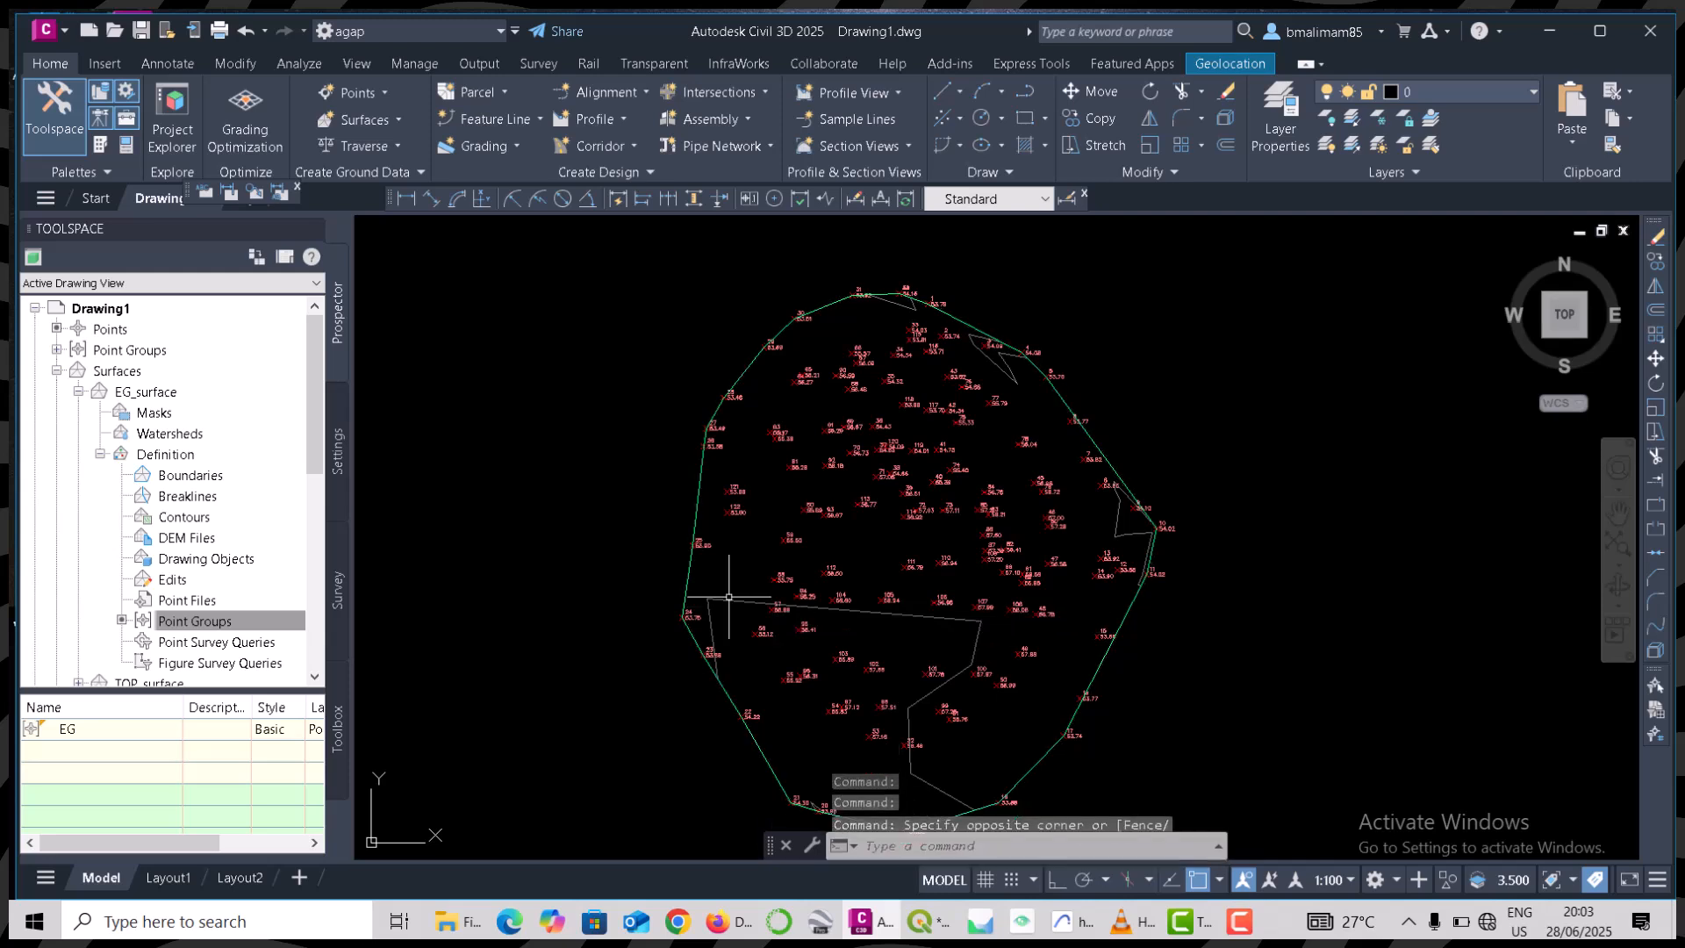
{"action": "left_click", "coordinate": [686, 569]}
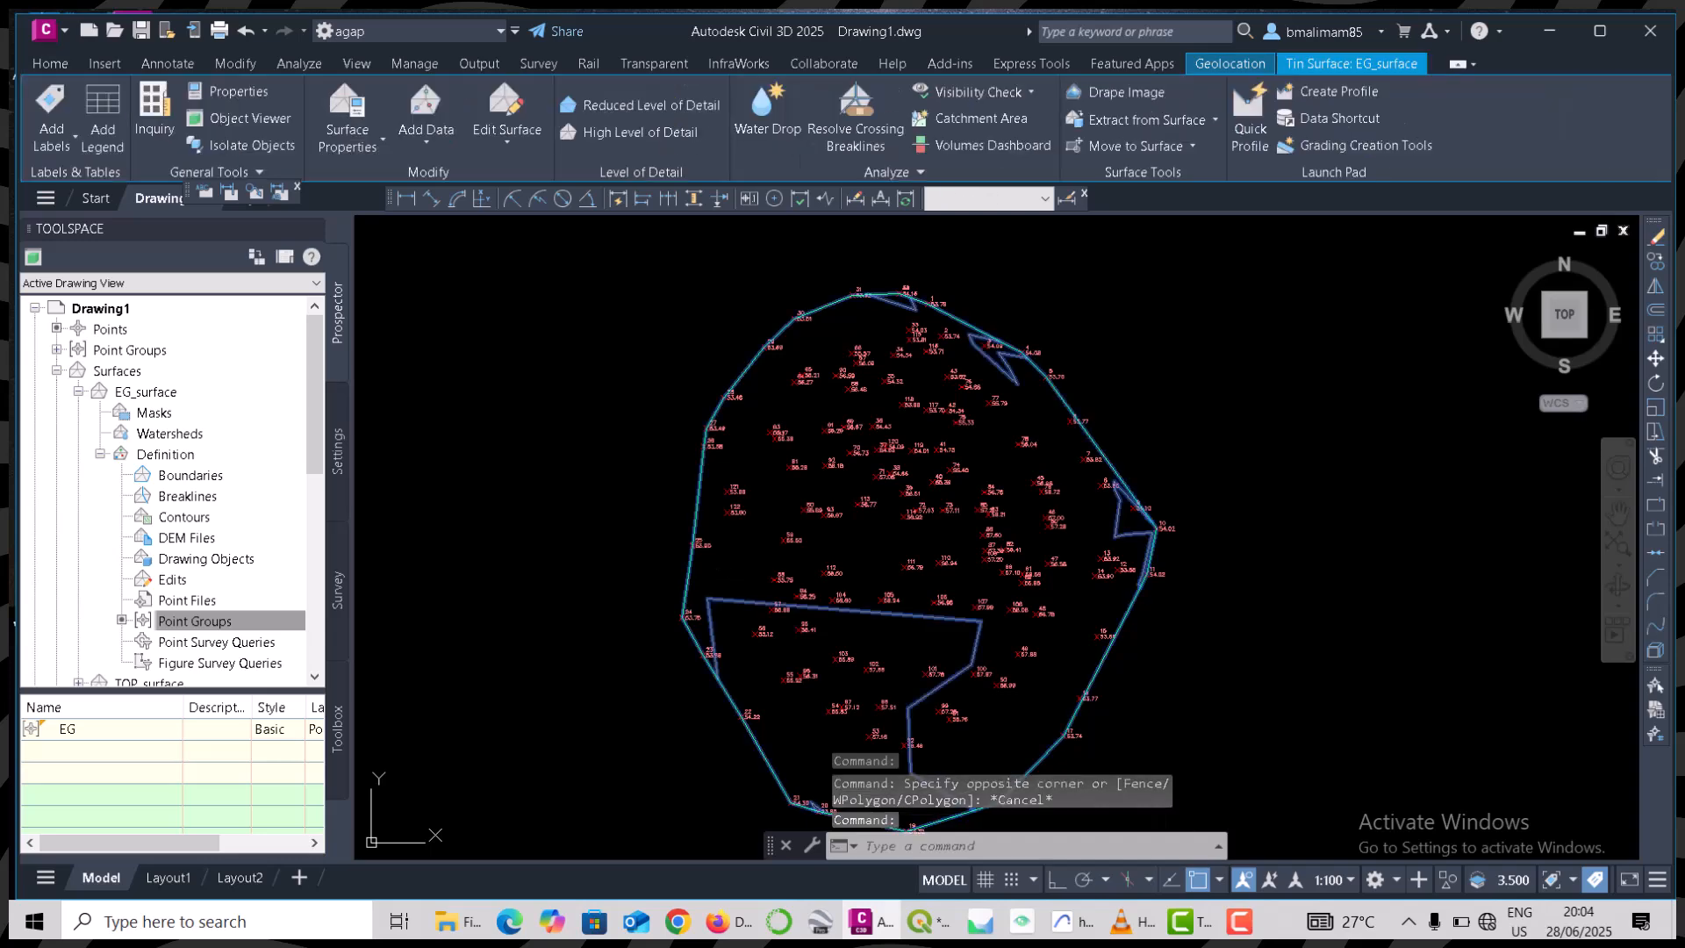
{"action": "right_click", "coordinate": [686, 569]}
{"action": "left_click", "coordinate": [756, 502]}
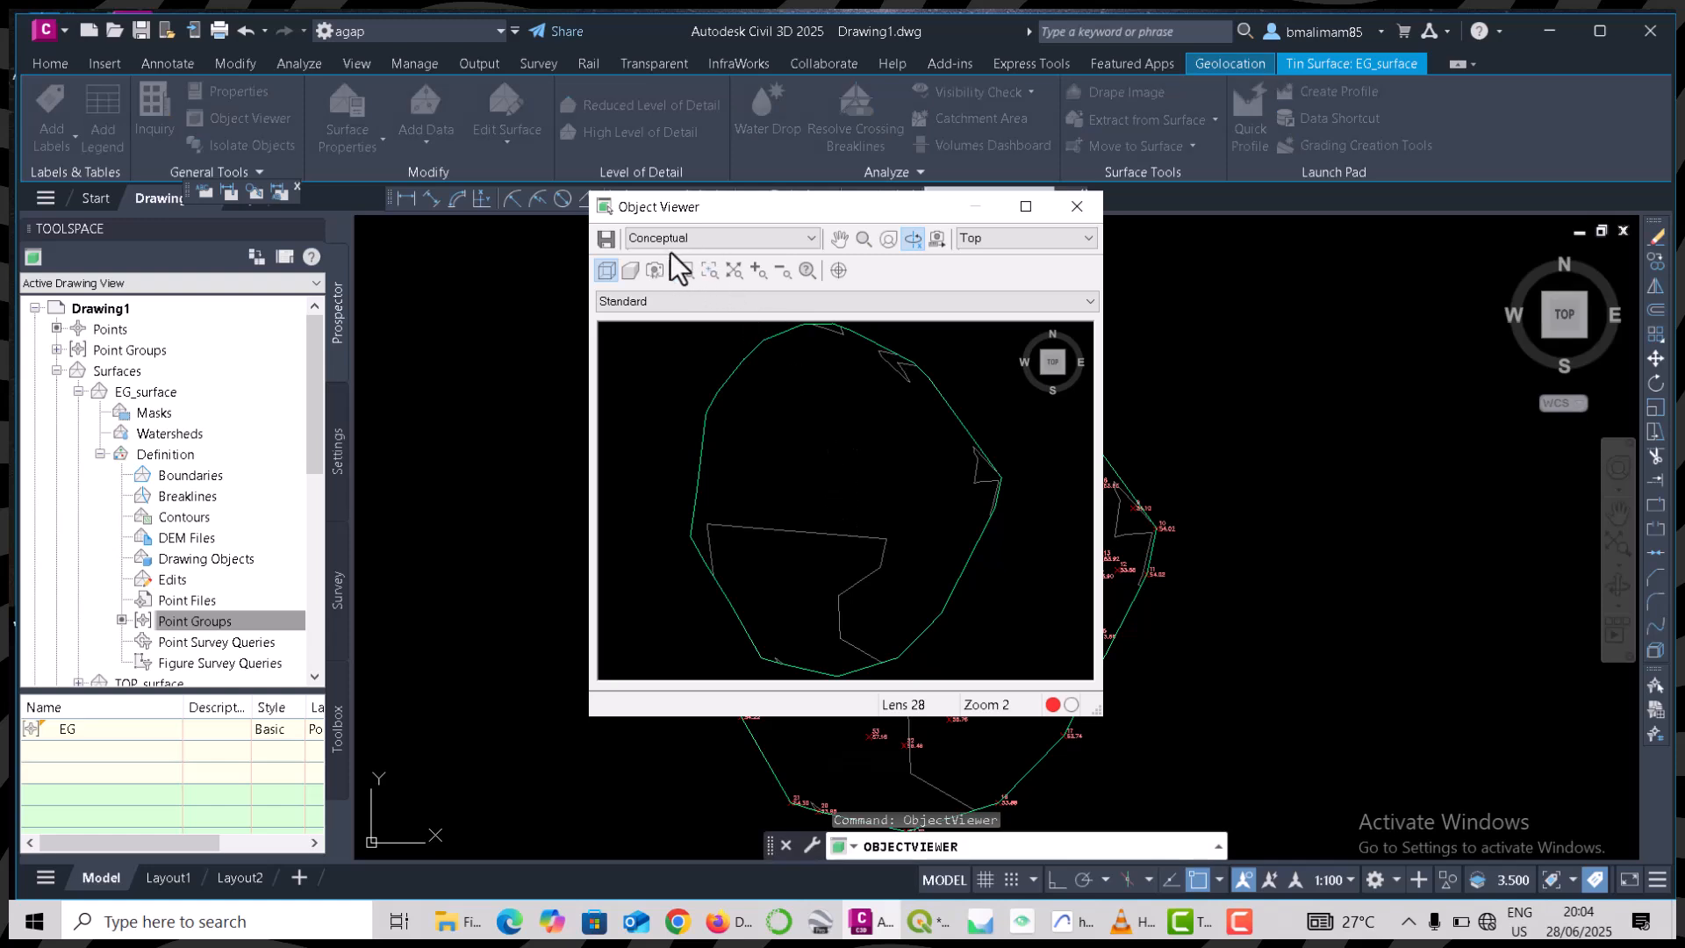
{"action": "left_click", "coordinate": [713, 237]}
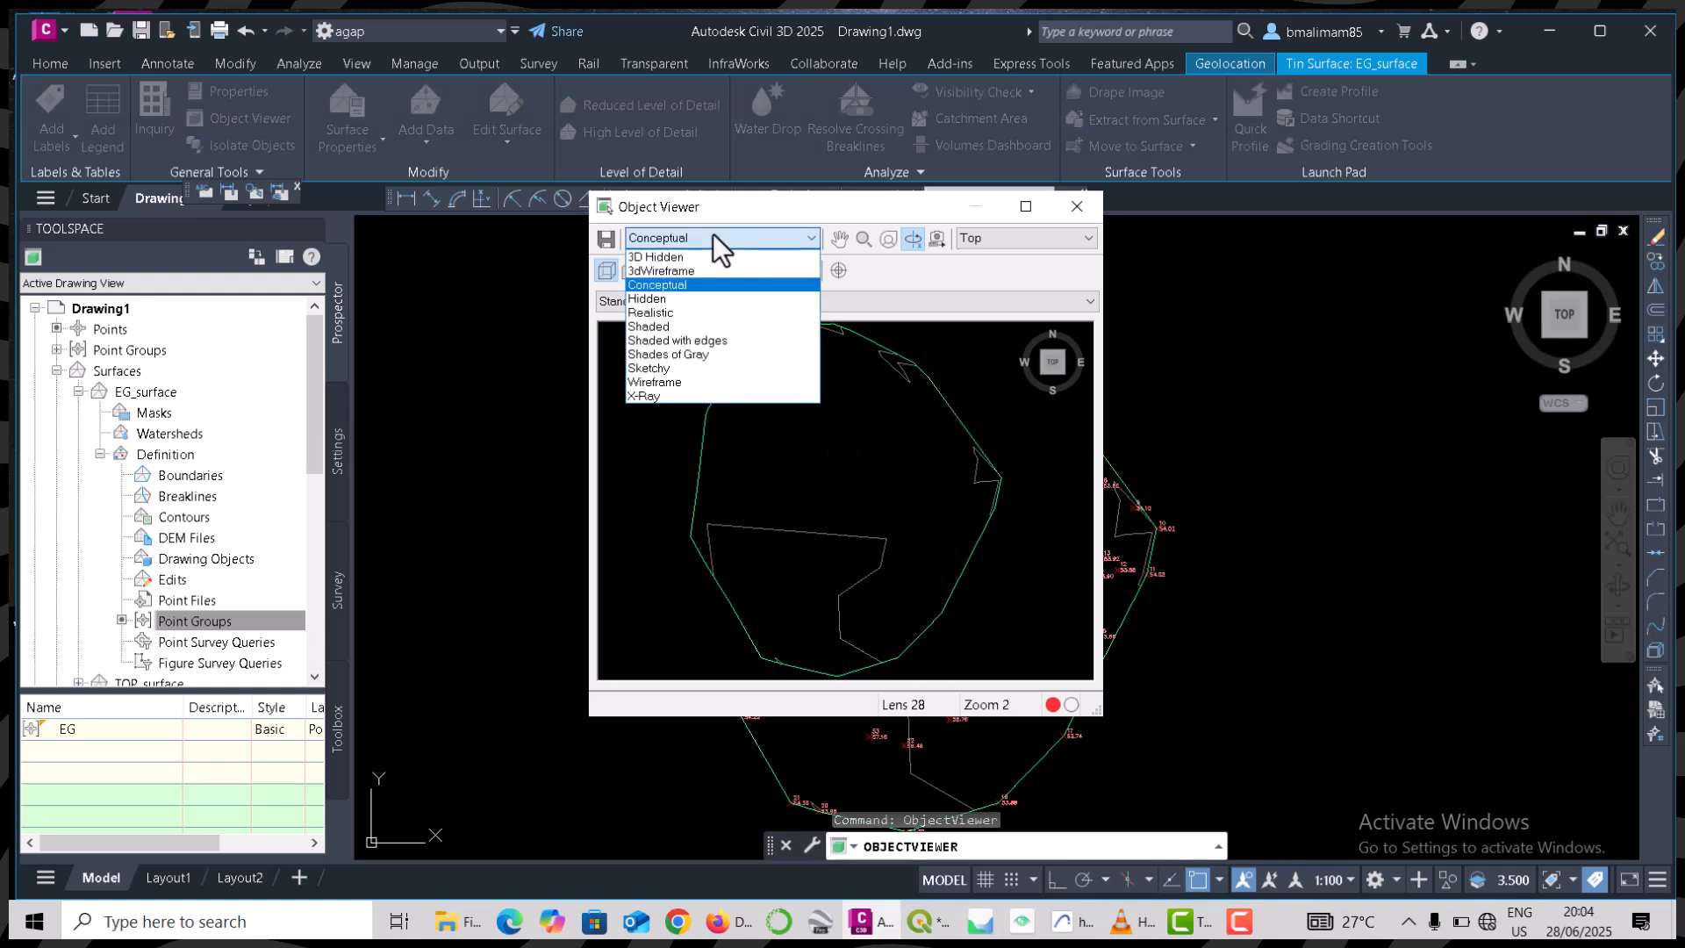
{"action": "left_click", "coordinate": [708, 284]}
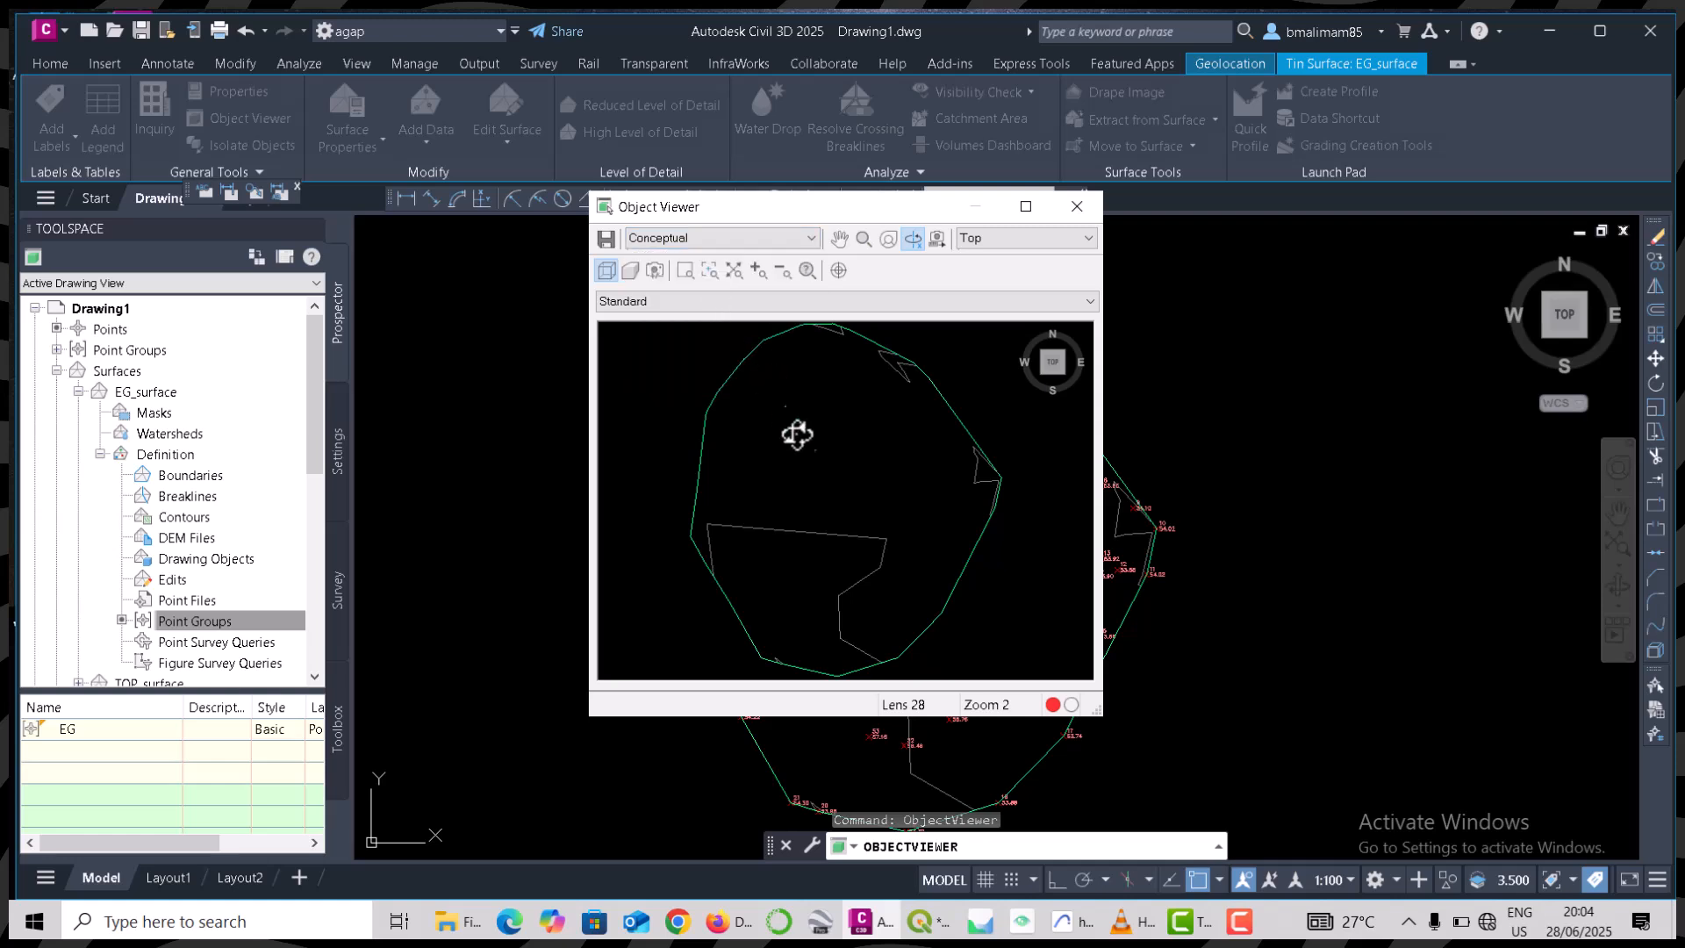
{"action": "mouse_move", "coordinate": [819, 482]}
{"action": "left_mouse_down"}
{"action": "mouse_move", "coordinate": [835, 387]}
{"action": "mouse_move", "coordinate": [827, 466]}
{"action": "left_mouse_up"}
{"action": "mouse_move", "coordinate": [819, 525]}
{"action": "left_mouse_down"}
{"action": "mouse_move", "coordinate": [857, 420]}
{"action": "mouse_move", "coordinate": [842, 485]}
{"action": "mouse_move", "coordinate": [790, 556]}
{"action": "left_mouse_up"}
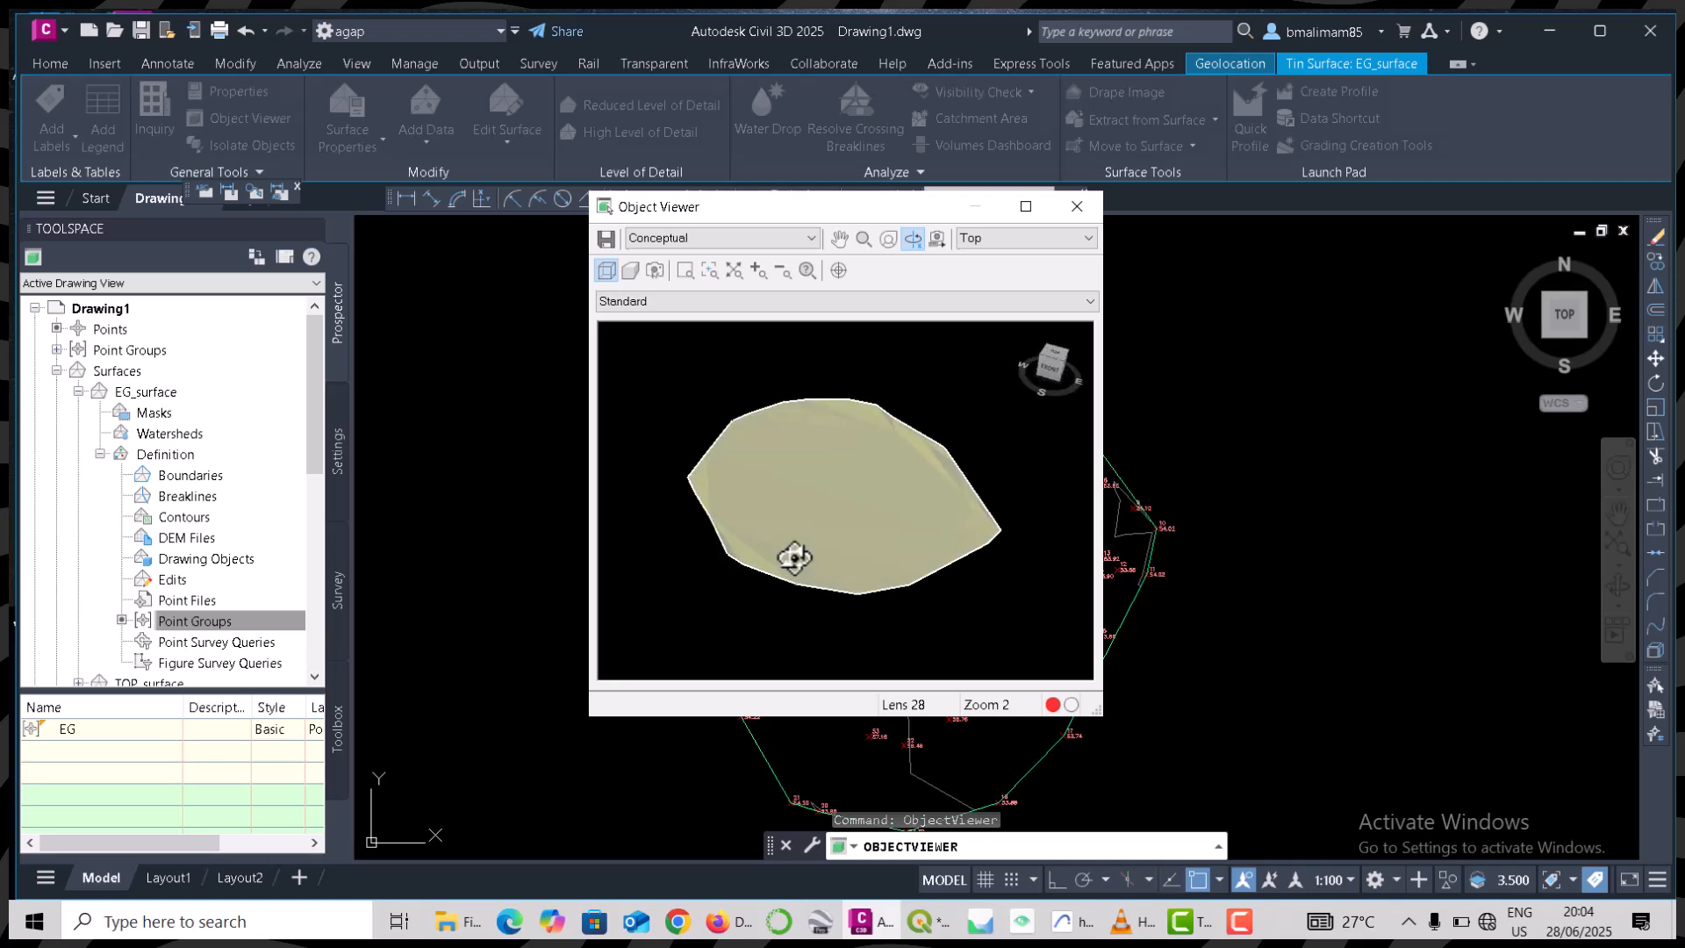
{"action": "left_click_drag", "start_coordinate": [918, 549], "coordinate": [983, 474]}
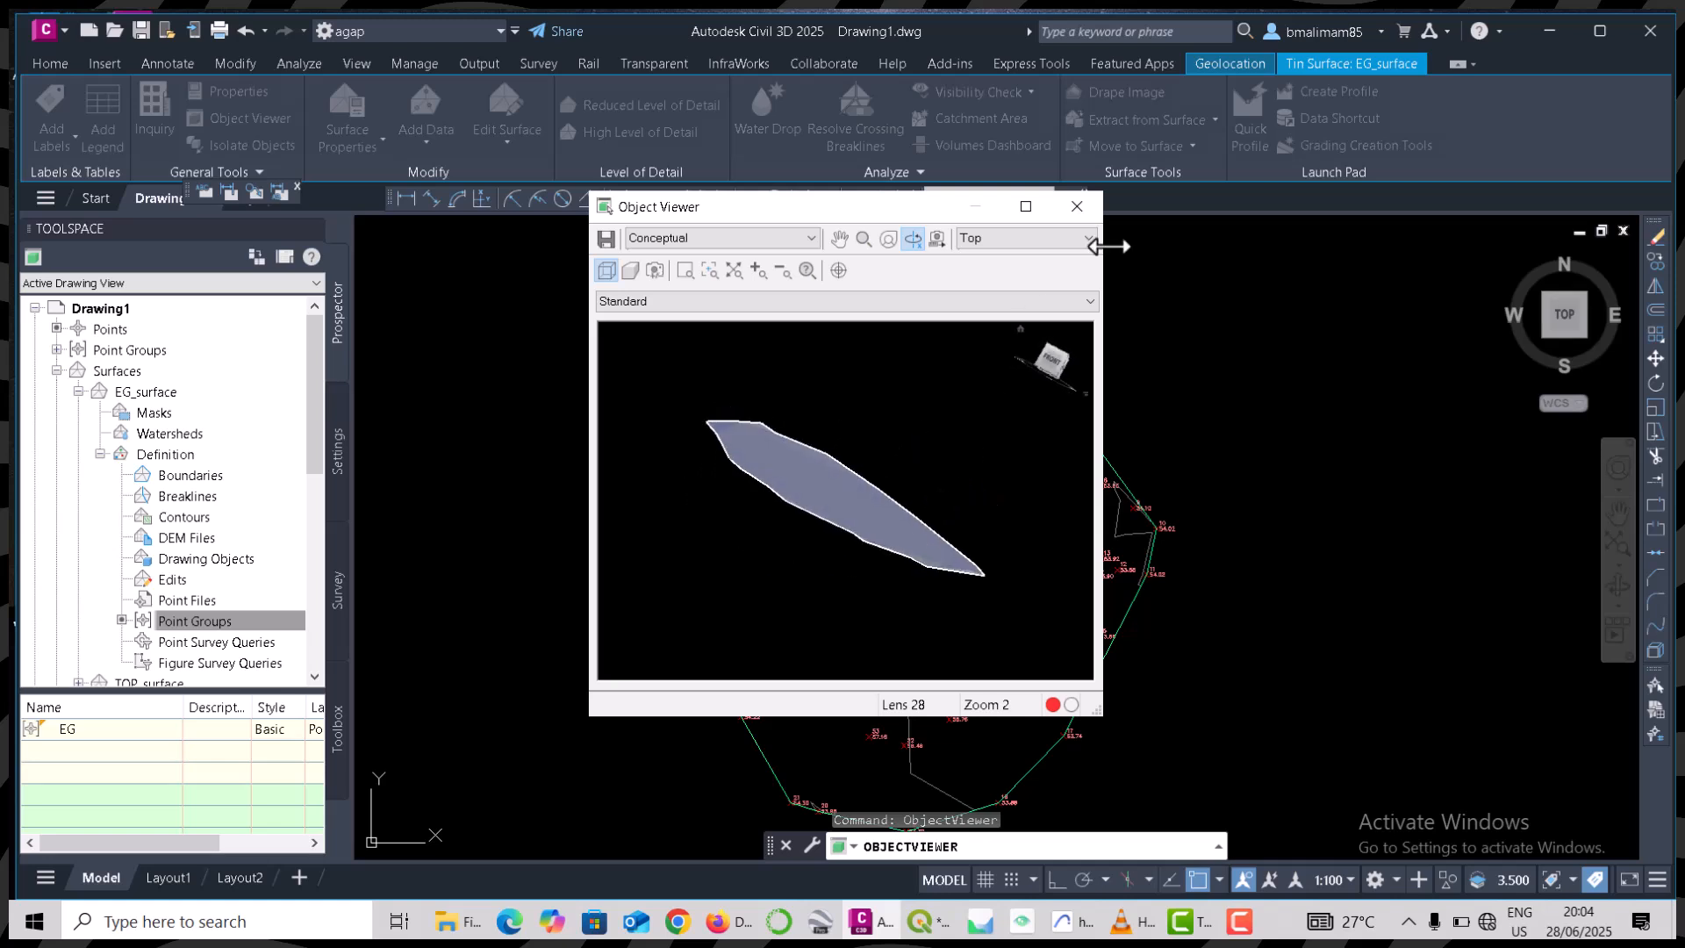
{"action": "left_click", "coordinate": [1076, 208]}
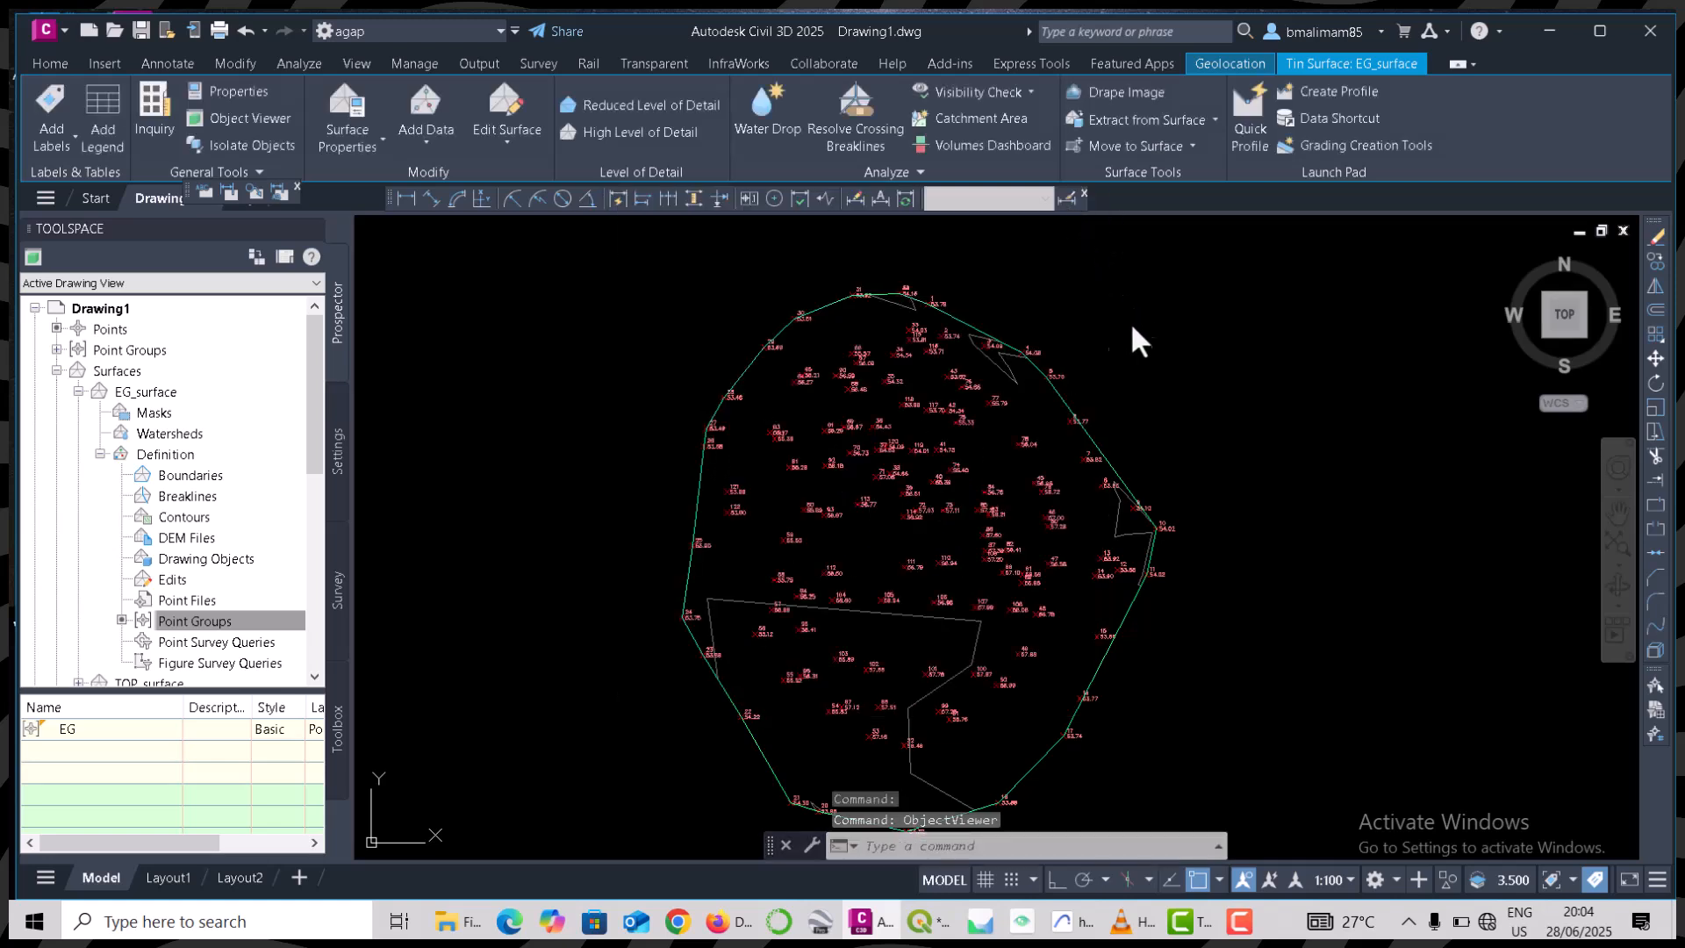
{"action": "key", "text": "Escape"}
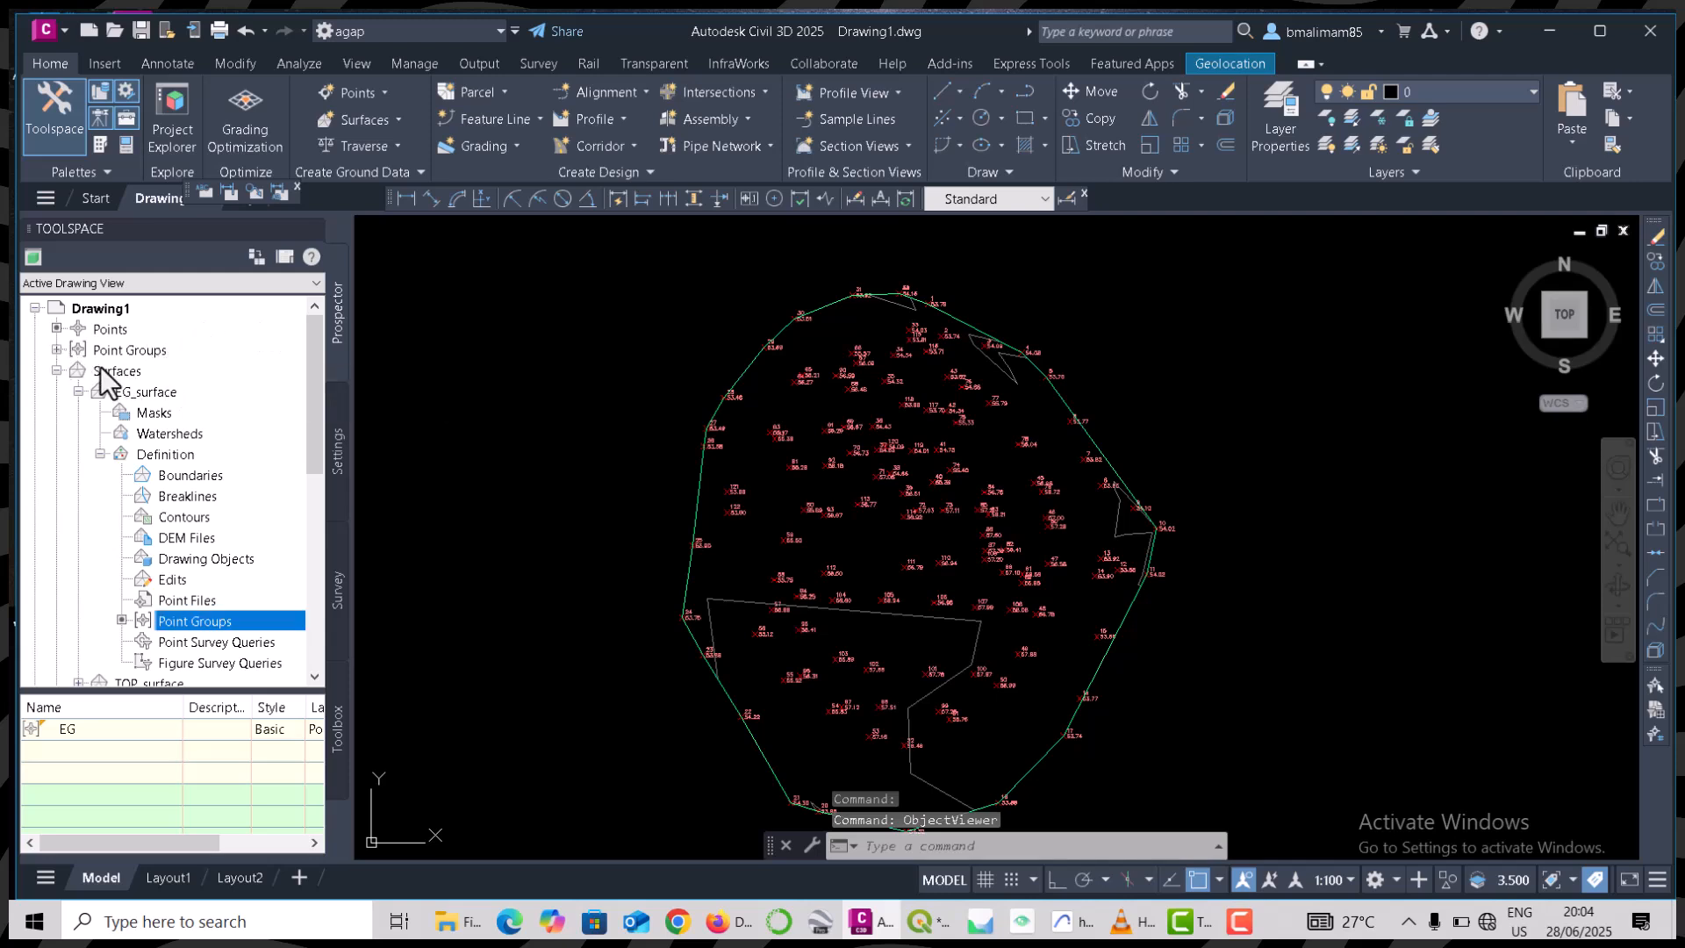
- Add the TOP point group to the definition of TOP_surface
{"action": "left_click", "coordinate": [58, 370]}
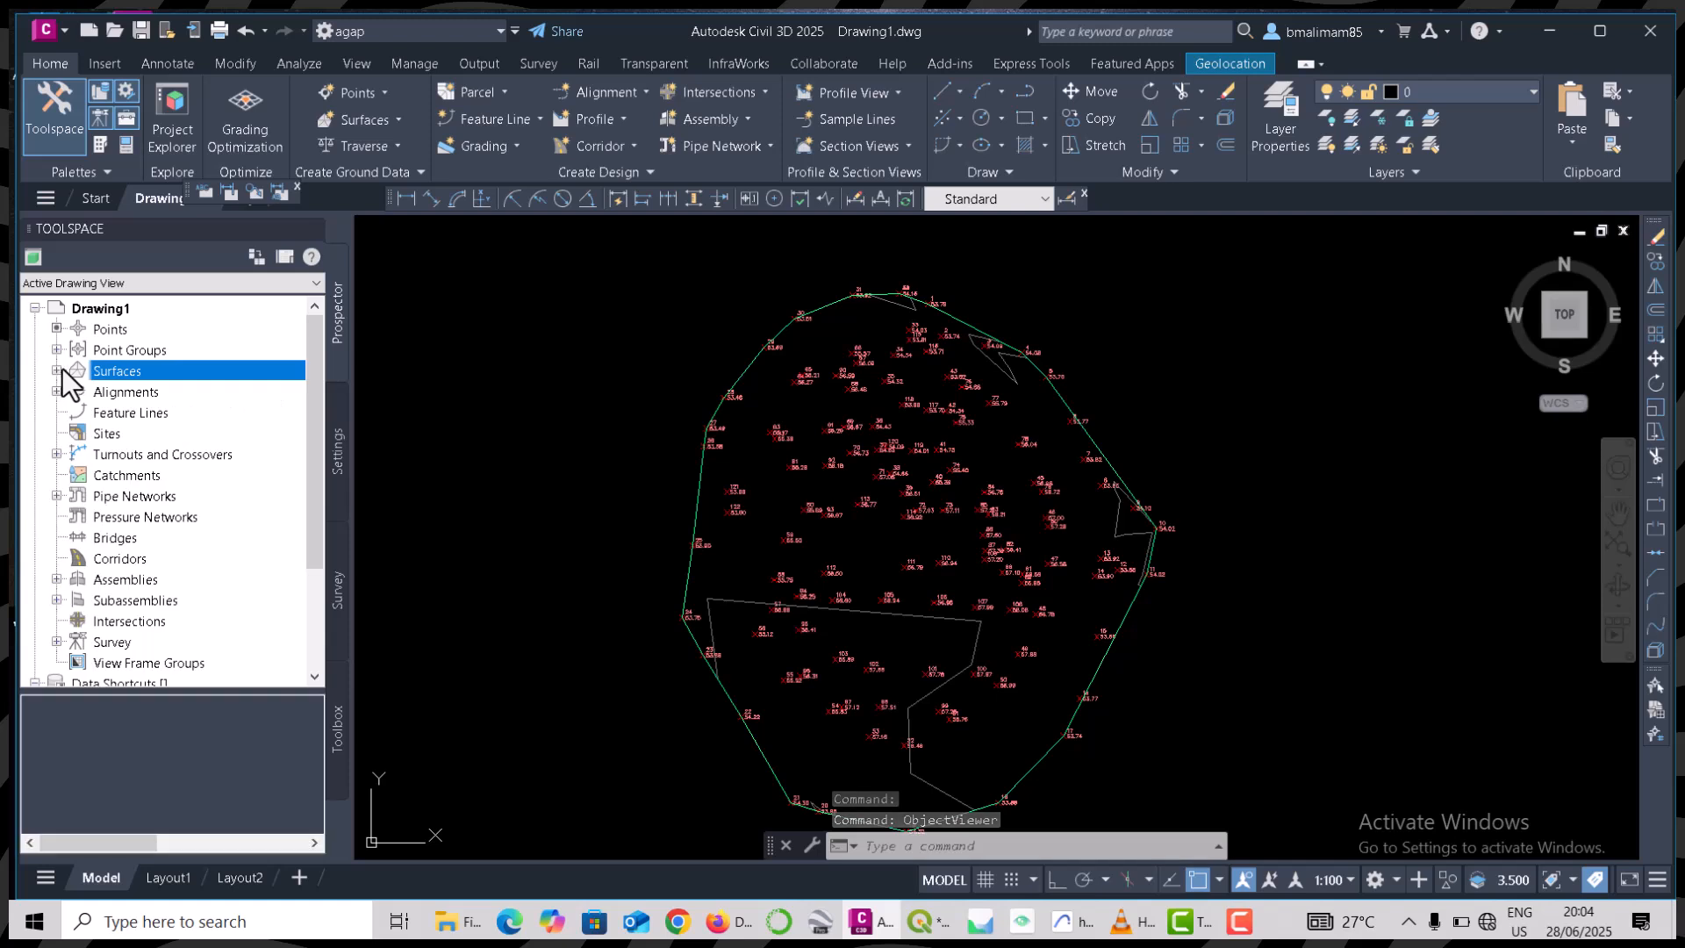
{"action": "left_click", "coordinate": [57, 371]}
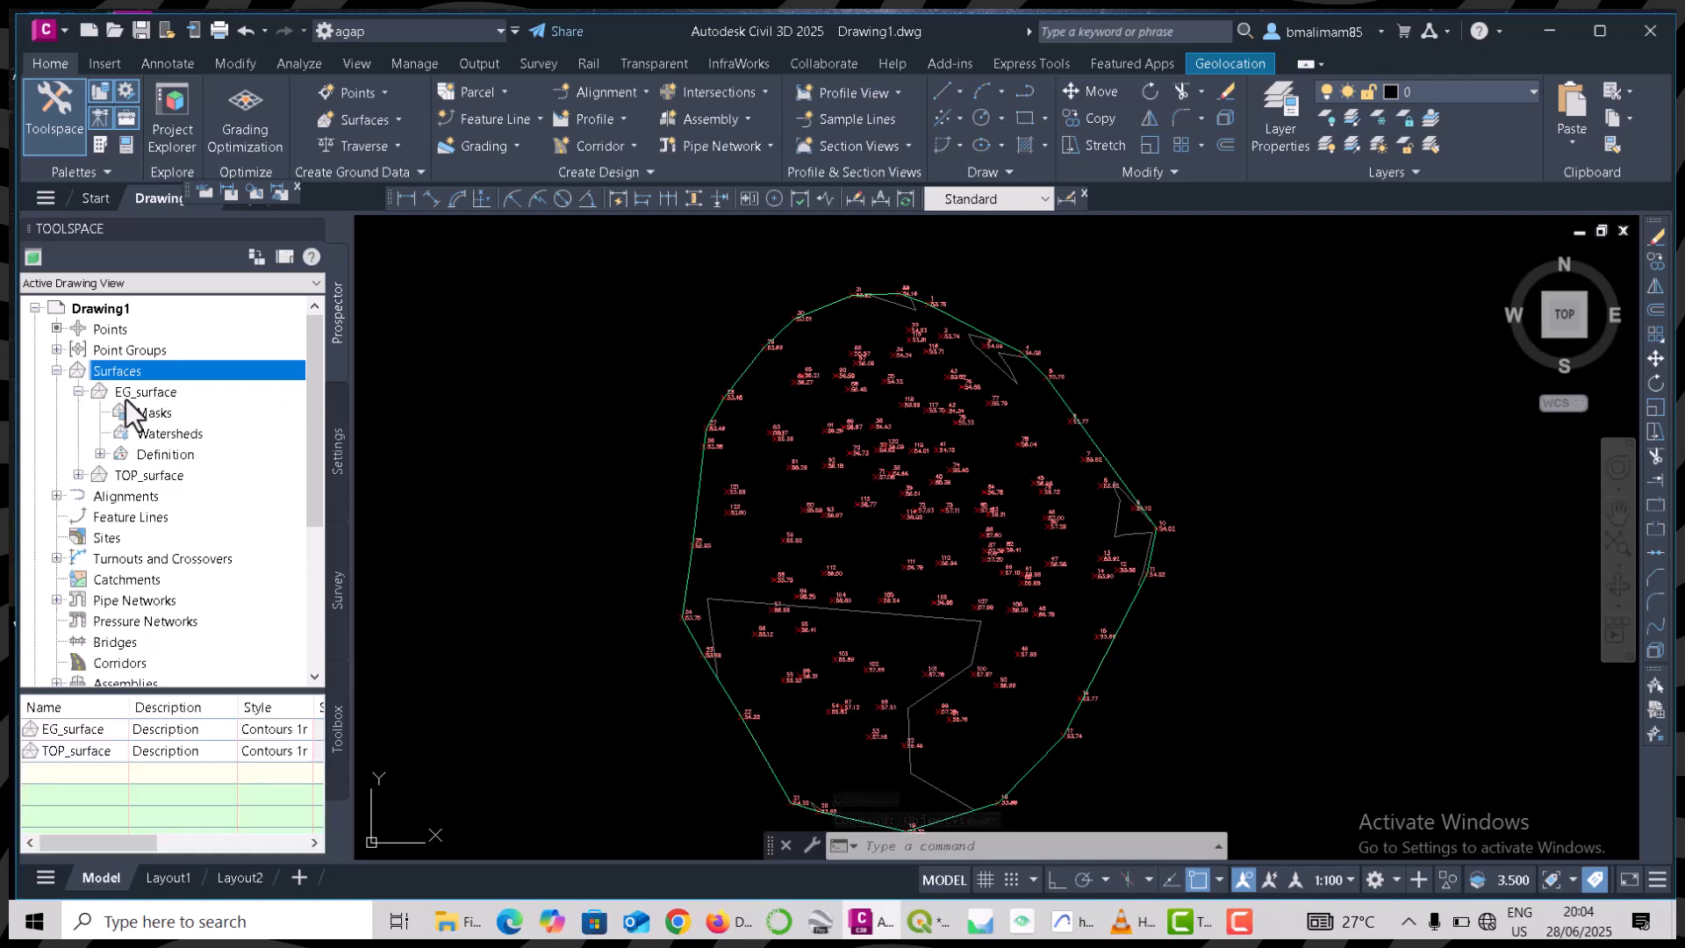
{"action": "left_click", "coordinate": [78, 392]}
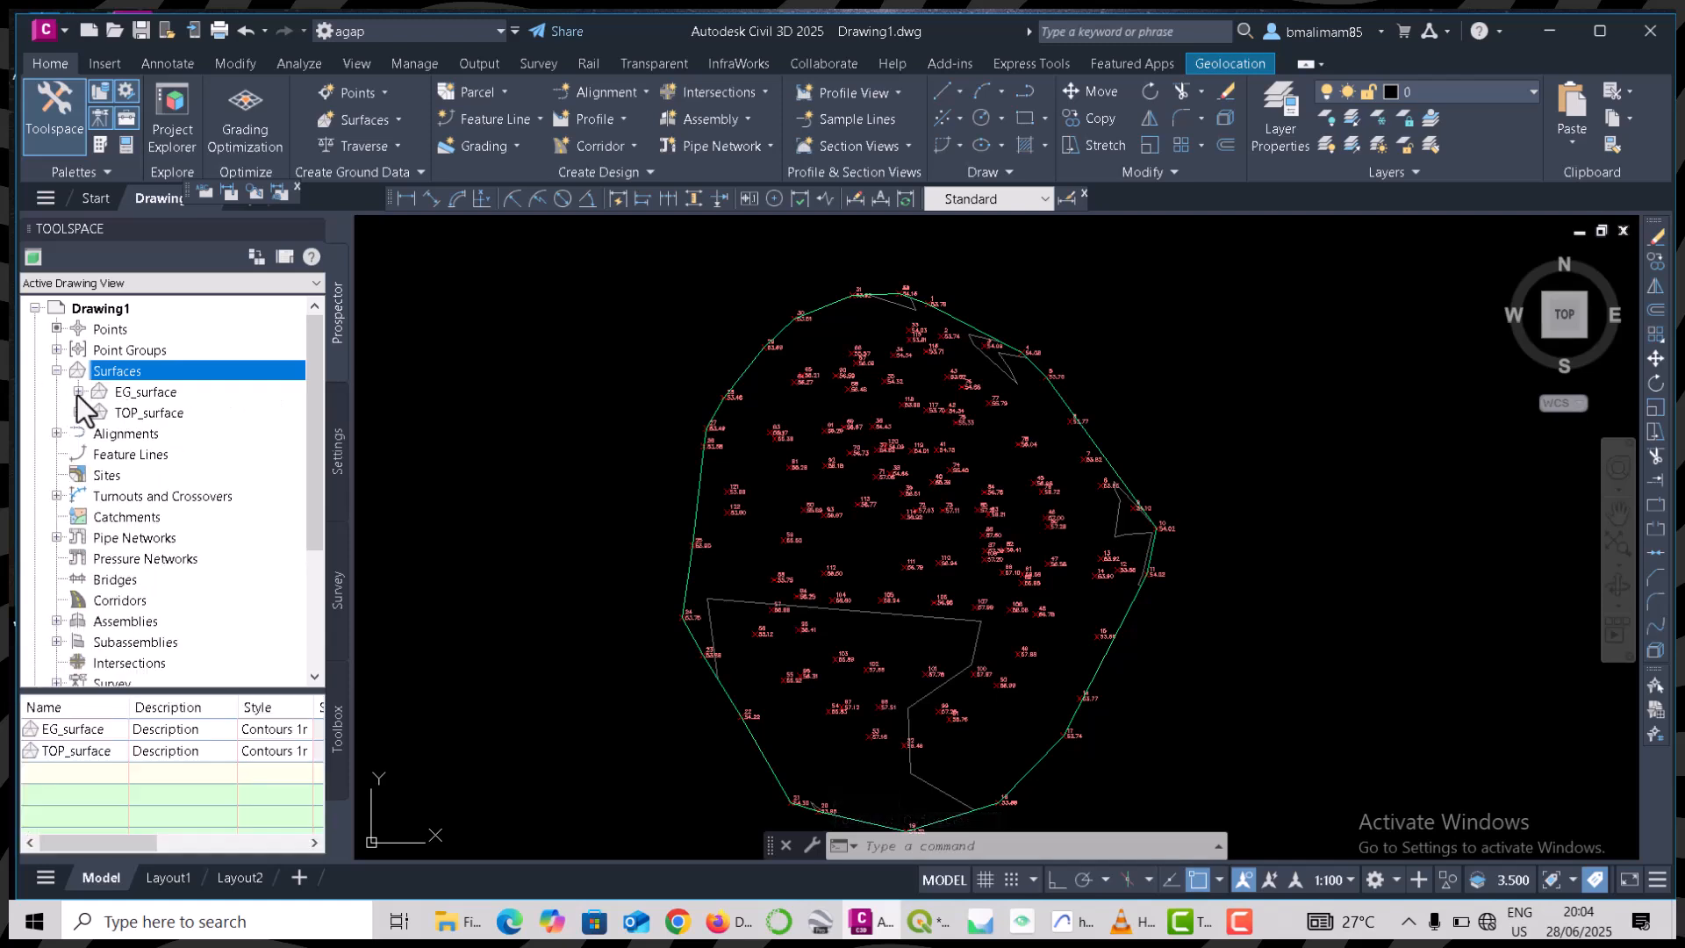
{"action": "left_click", "coordinate": [78, 412]}
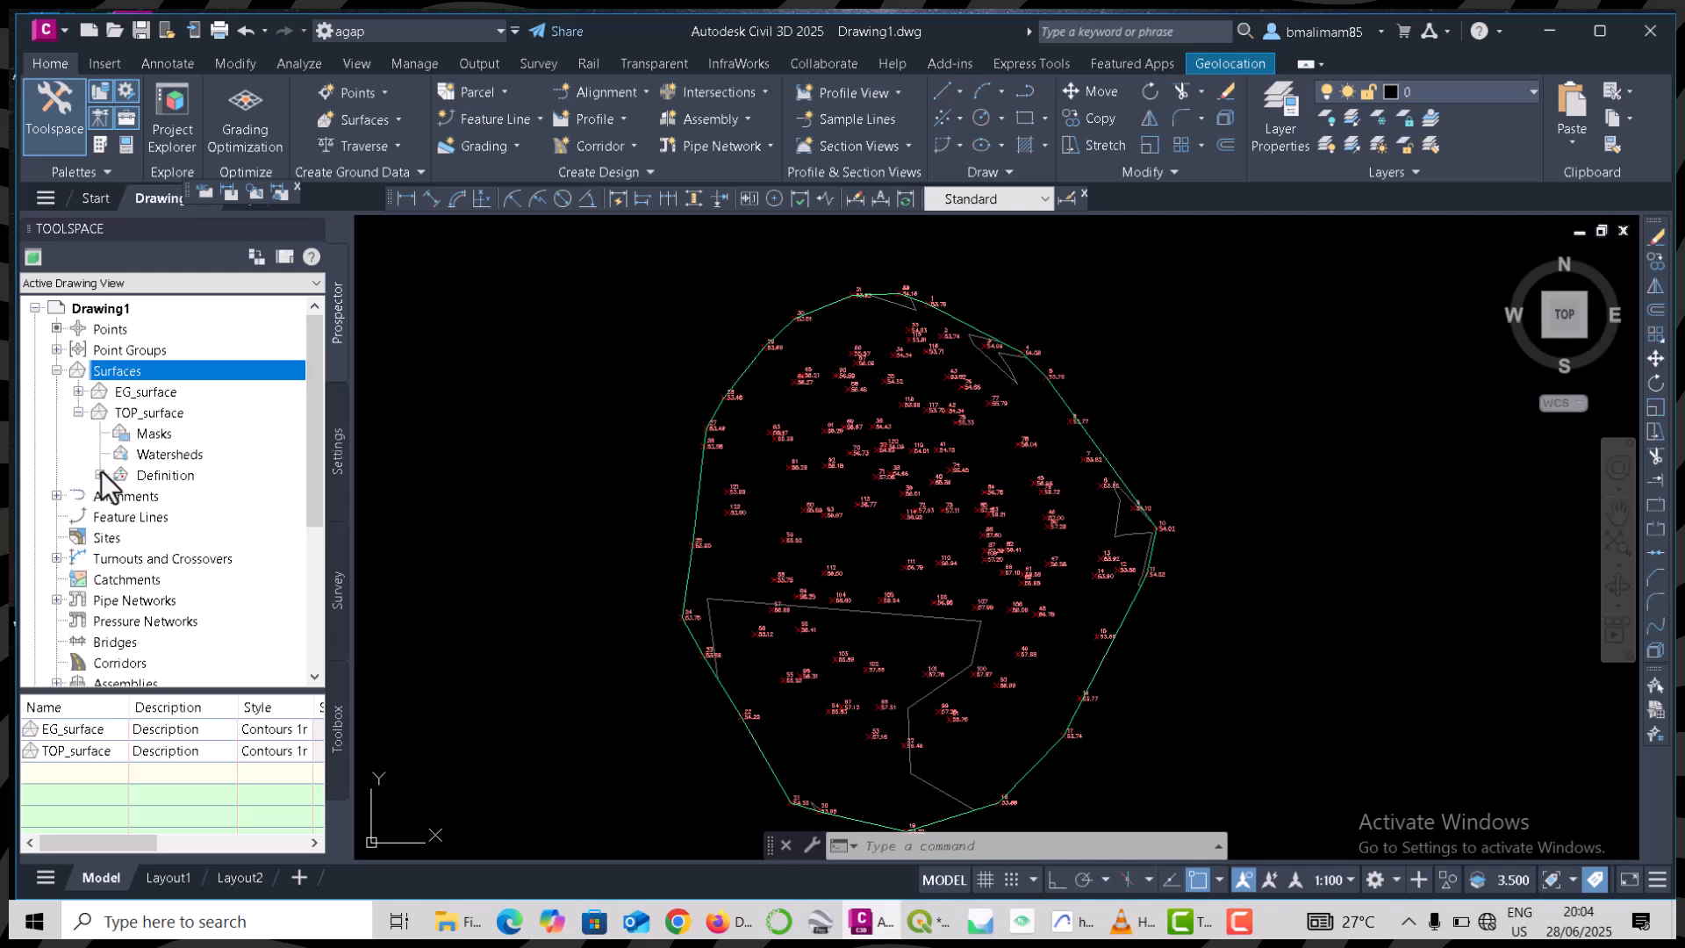
{"action": "left_click", "coordinate": [99, 475]}
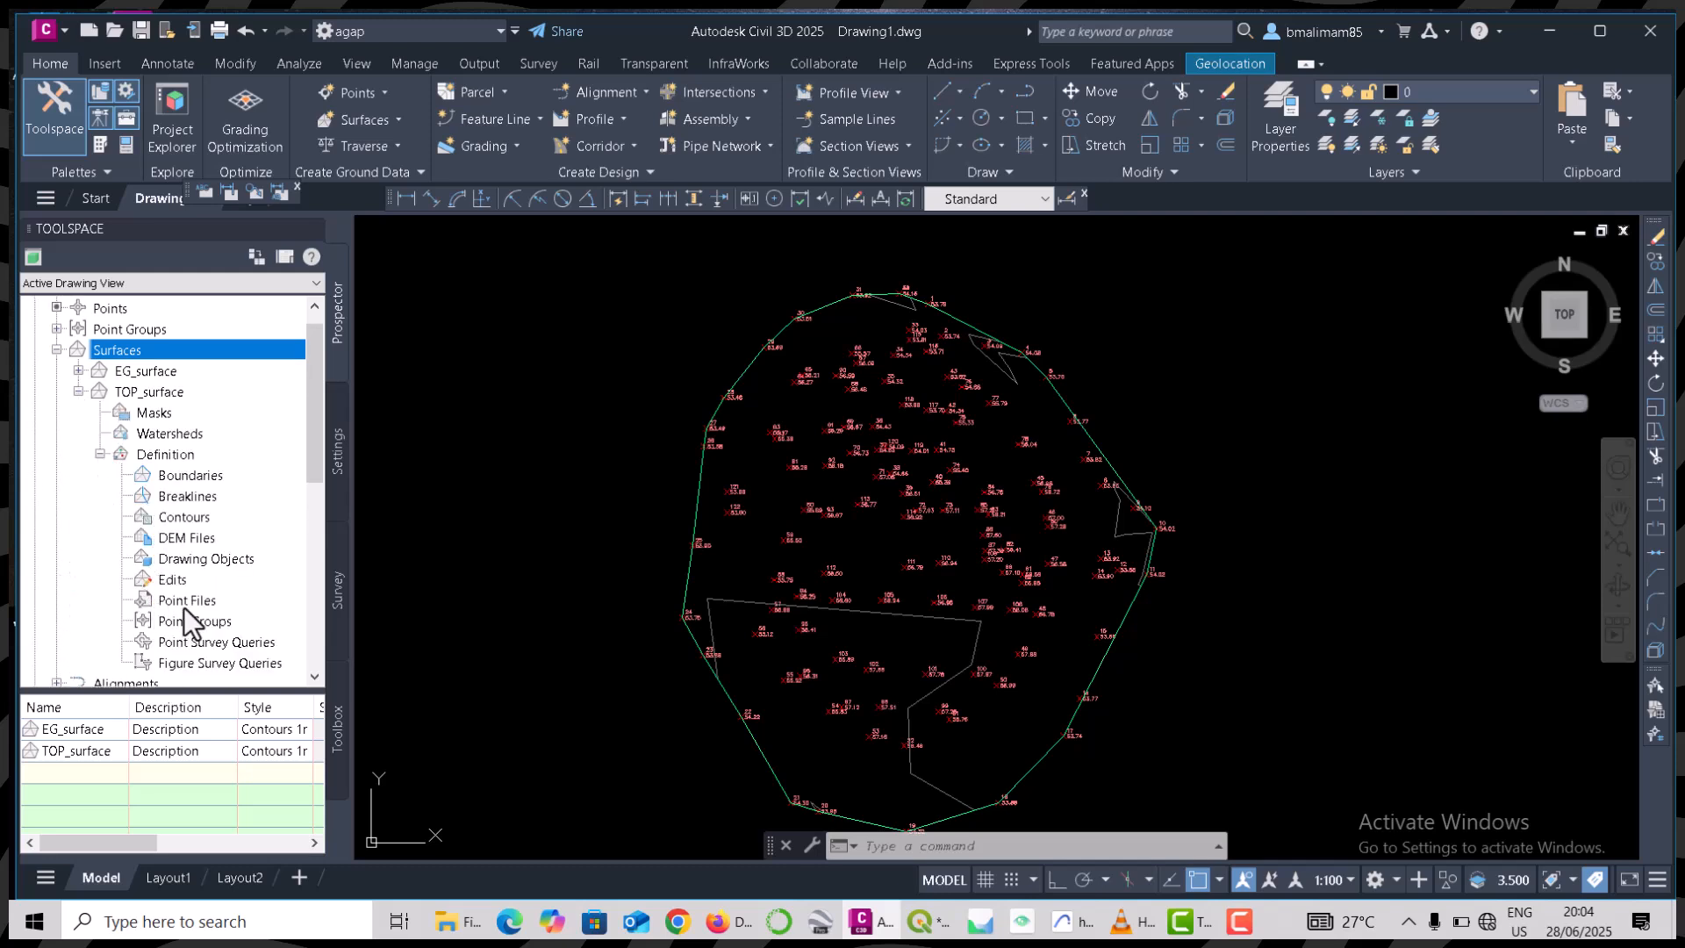
{"action": "left_click", "coordinate": [189, 620]}
{"action": "right_click", "coordinate": [189, 619]}
{"action": "left_click", "coordinate": [232, 632]}
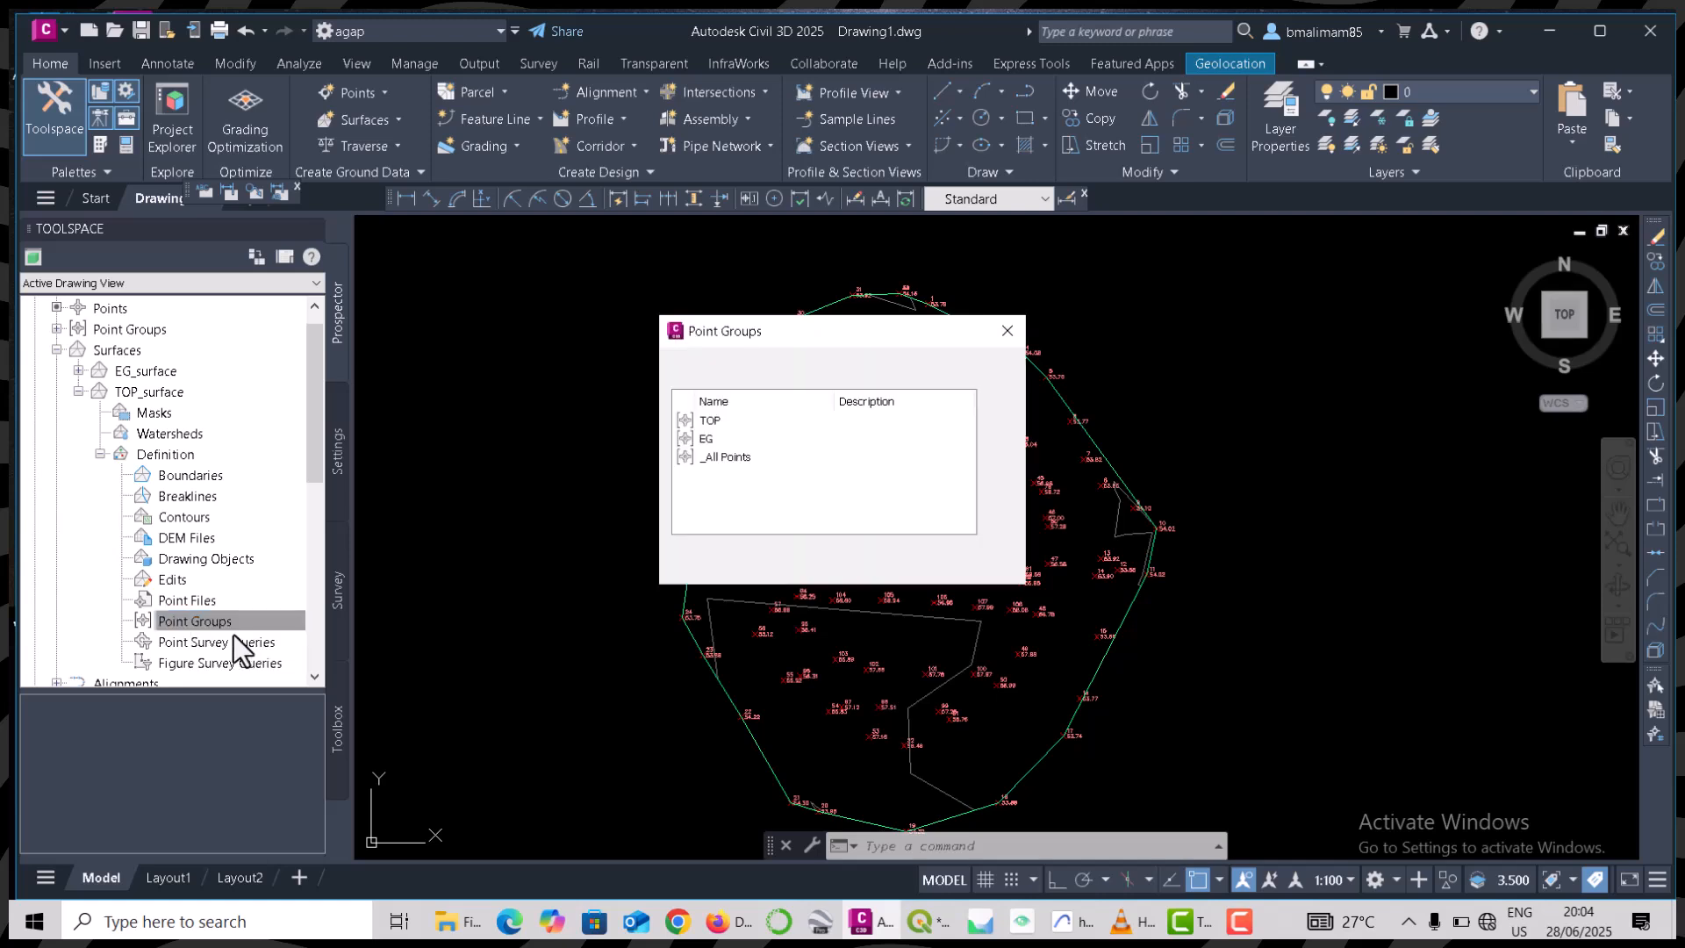
{"action": "left_click", "coordinate": [709, 423]}
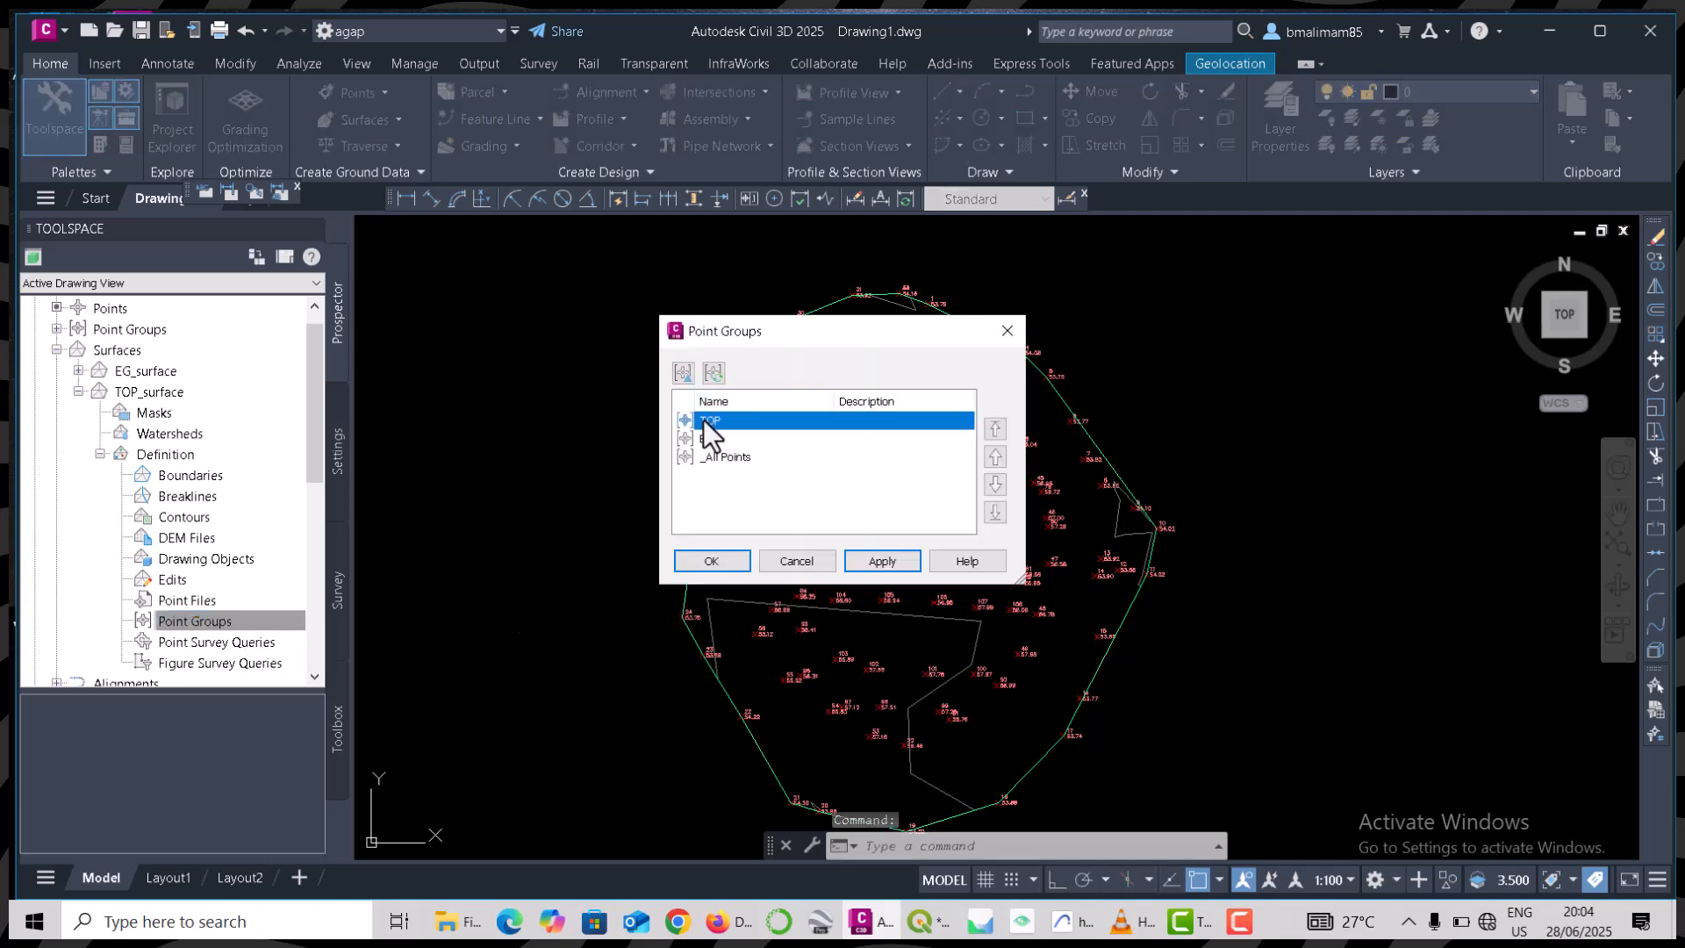
{"action": "left_click", "coordinate": [708, 562]}
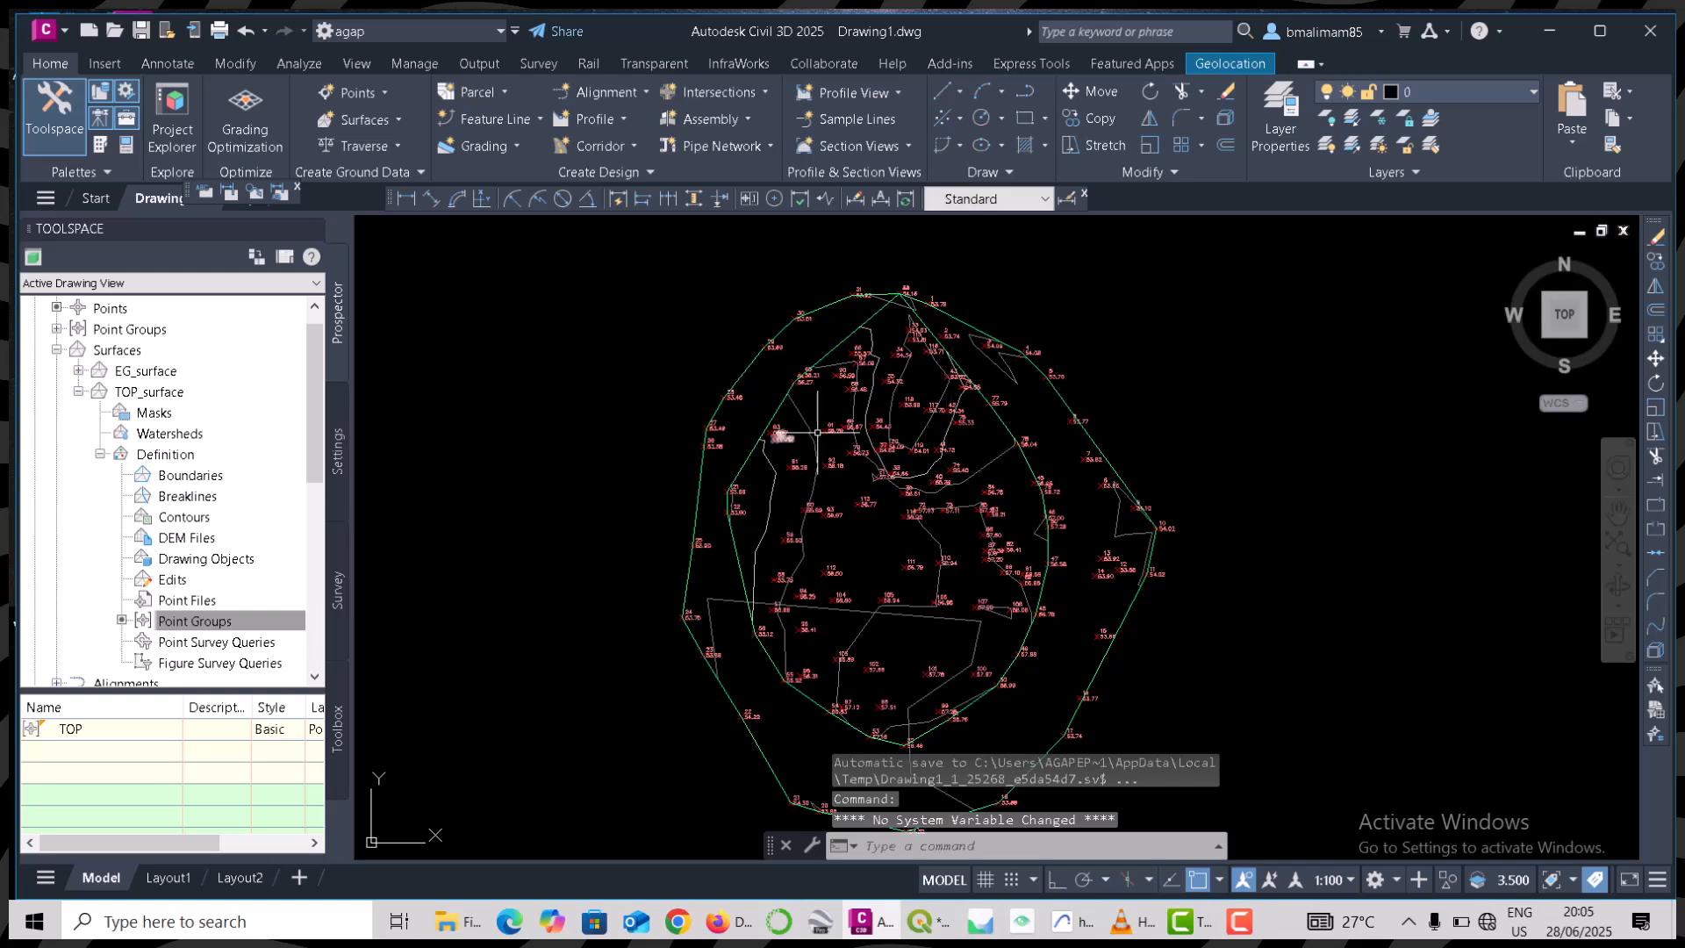
- Inspect TOP_surface in 3D from several angles in the Object Viewer, then close the viewer and clear the selection
{"action": "left_click", "coordinate": [772, 412]}
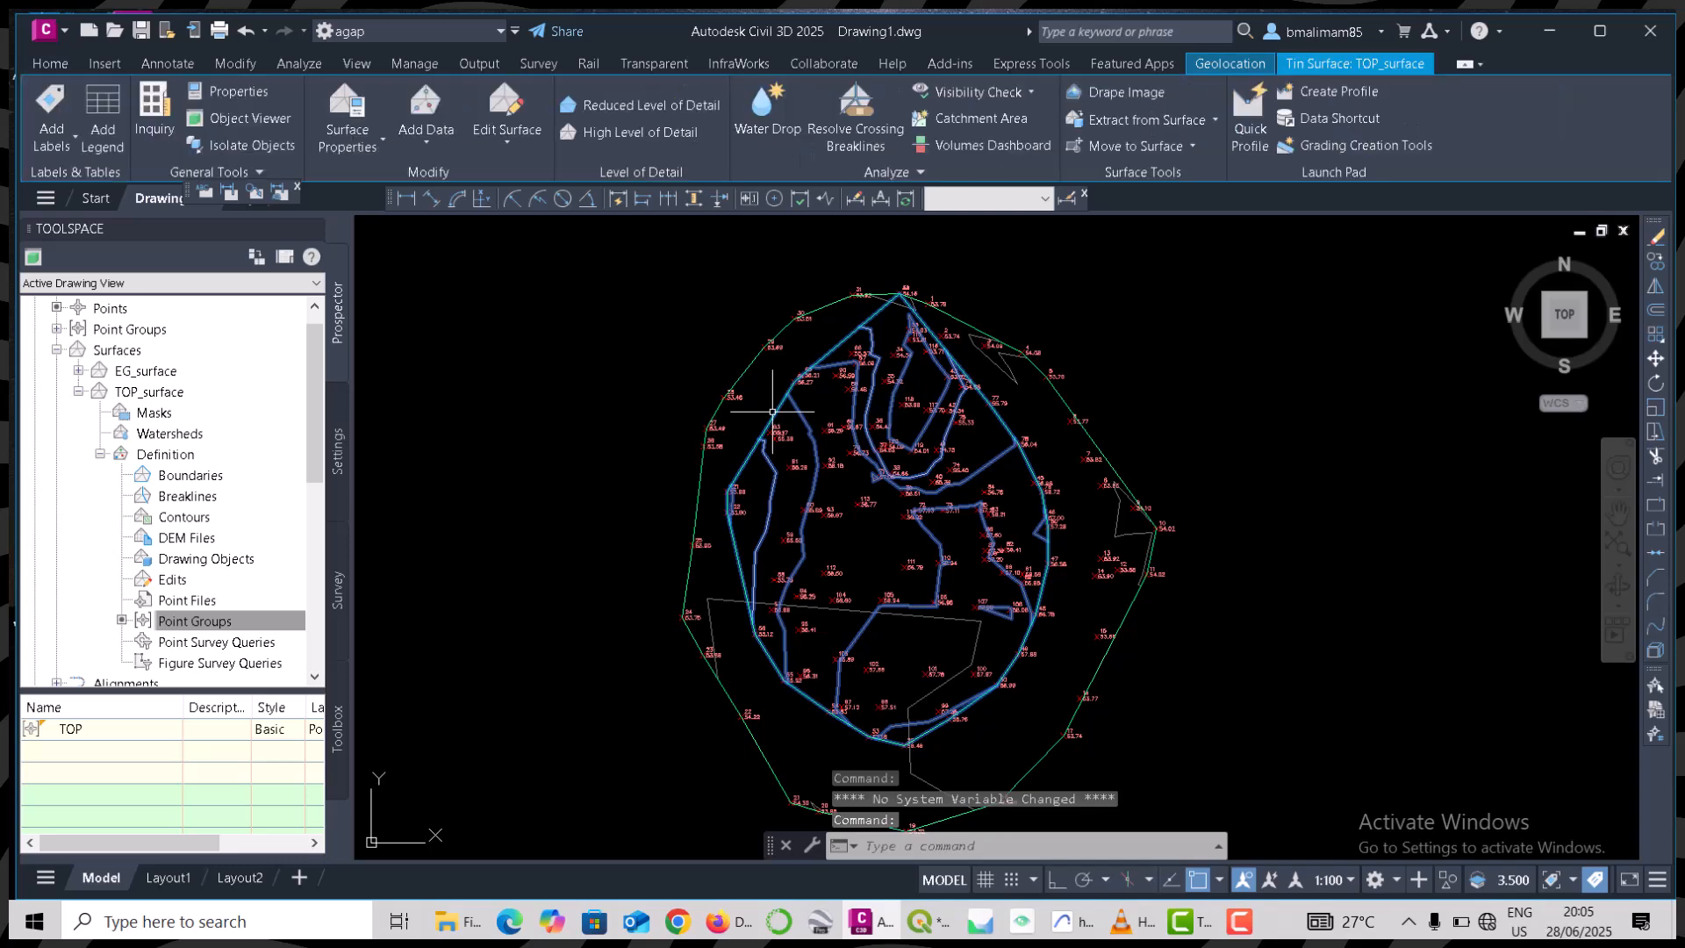
{"action": "right_click", "coordinate": [772, 411]}
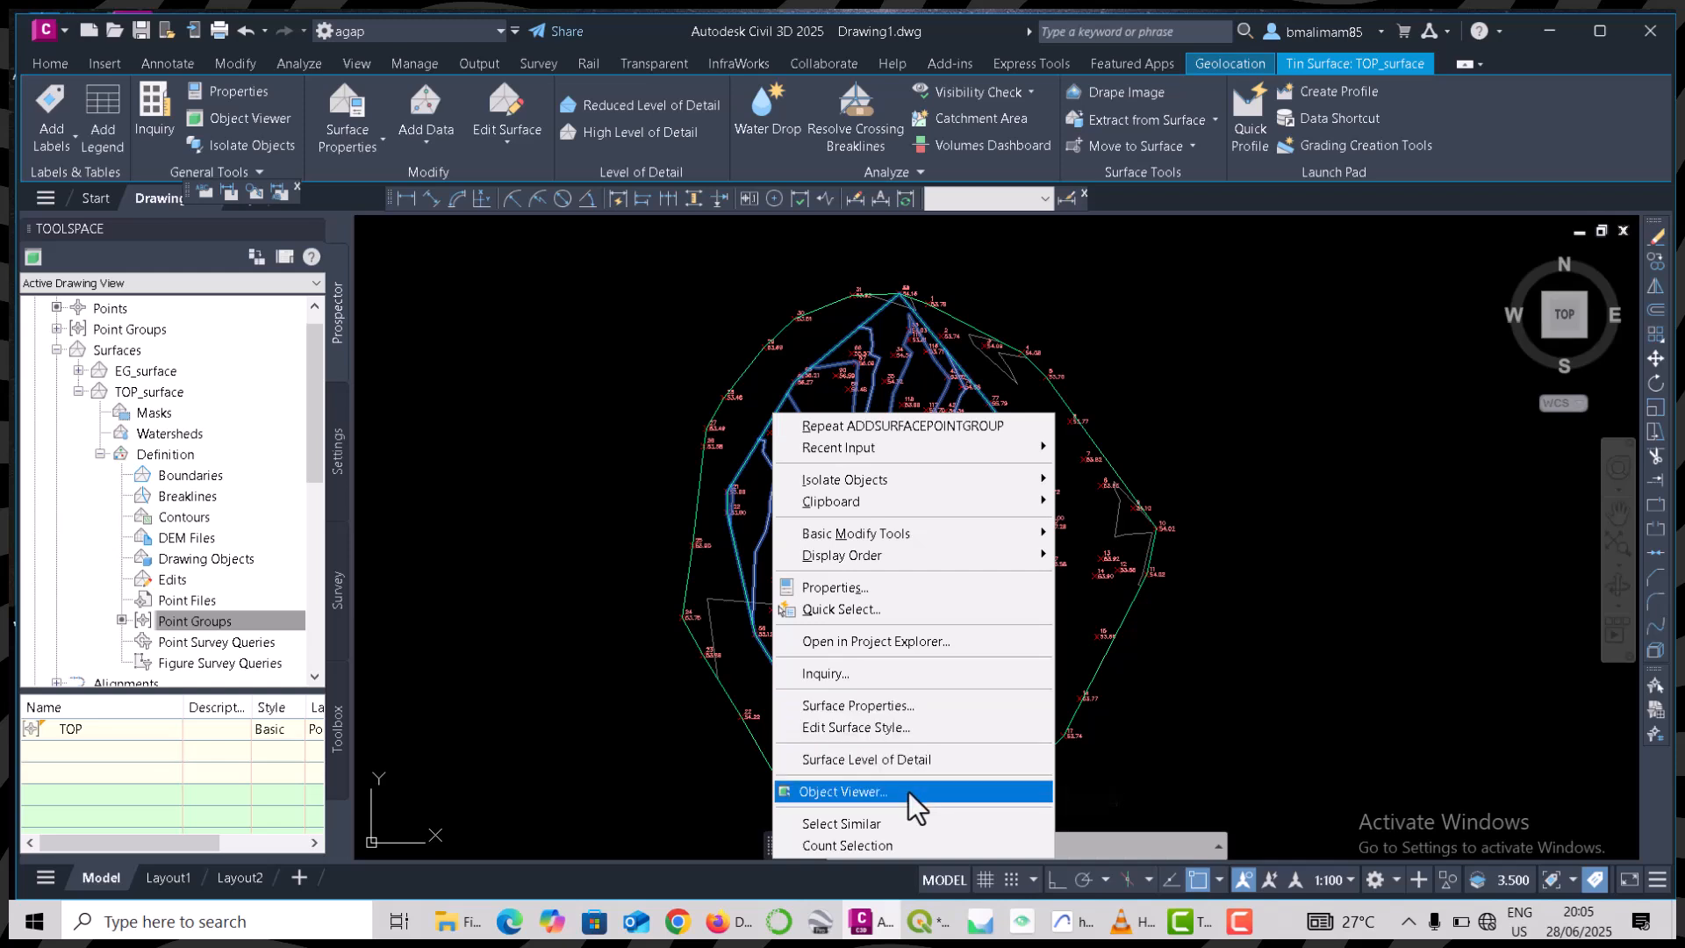
{"action": "left_click", "coordinate": [908, 791]}
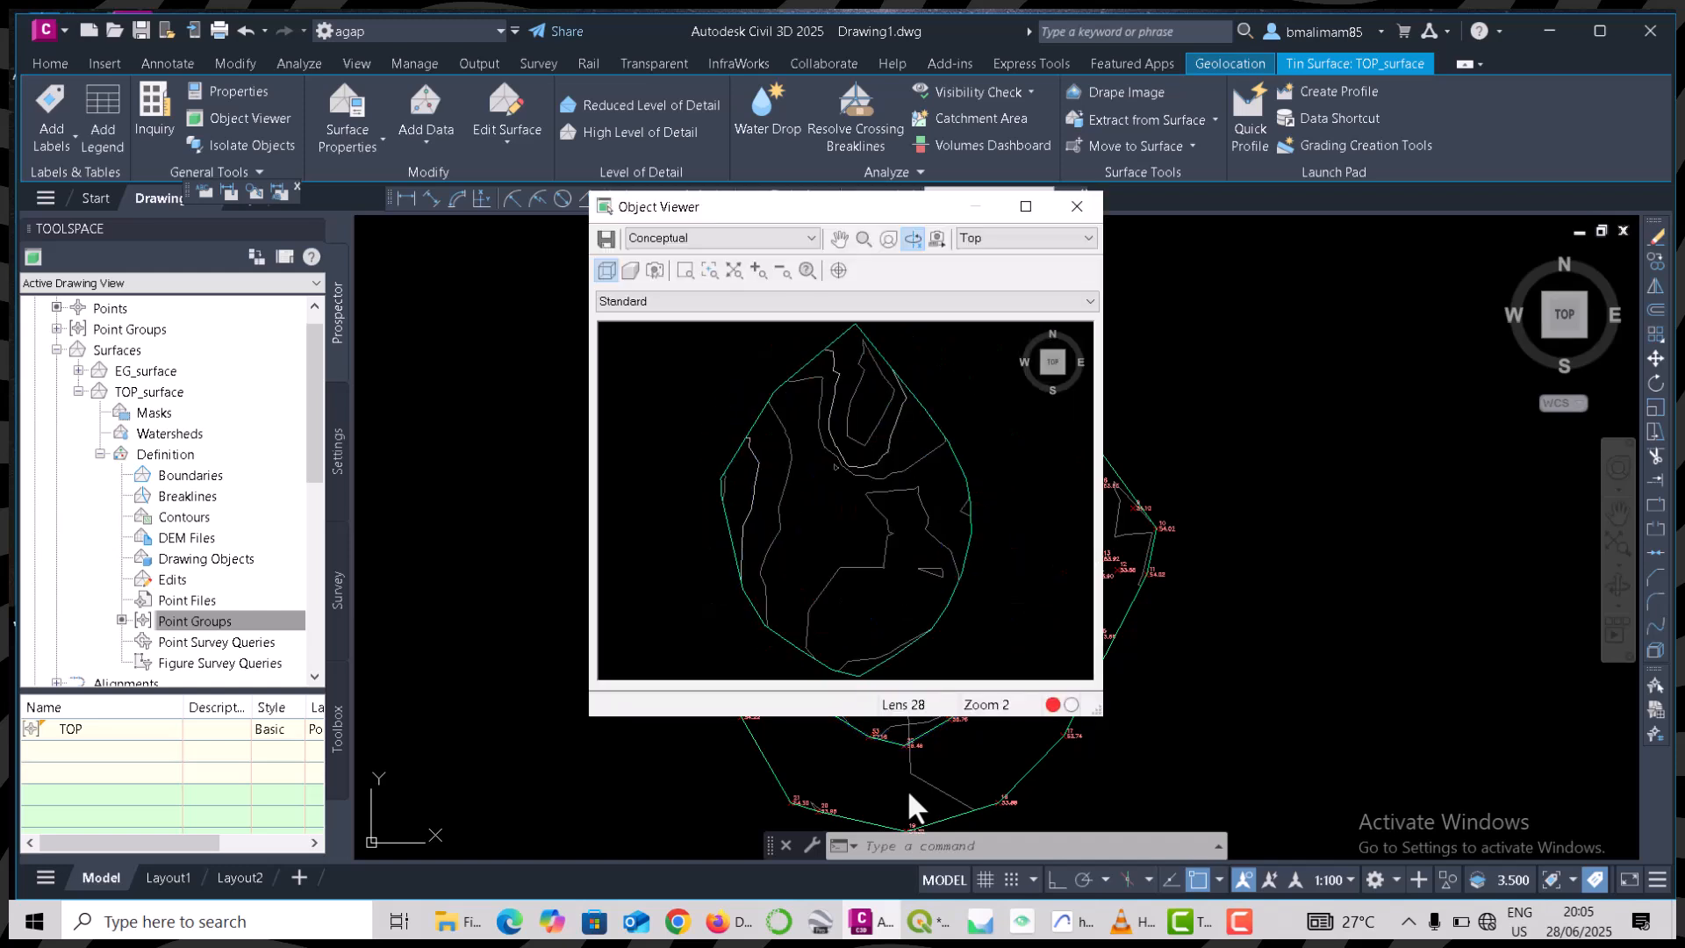
{"action": "mouse_move", "coordinate": [940, 546]}
{"action": "left_mouse_down"}
{"action": "mouse_move", "coordinate": [876, 453]}
{"action": "mouse_move", "coordinate": [895, 482]}
{"action": "left_mouse_up"}
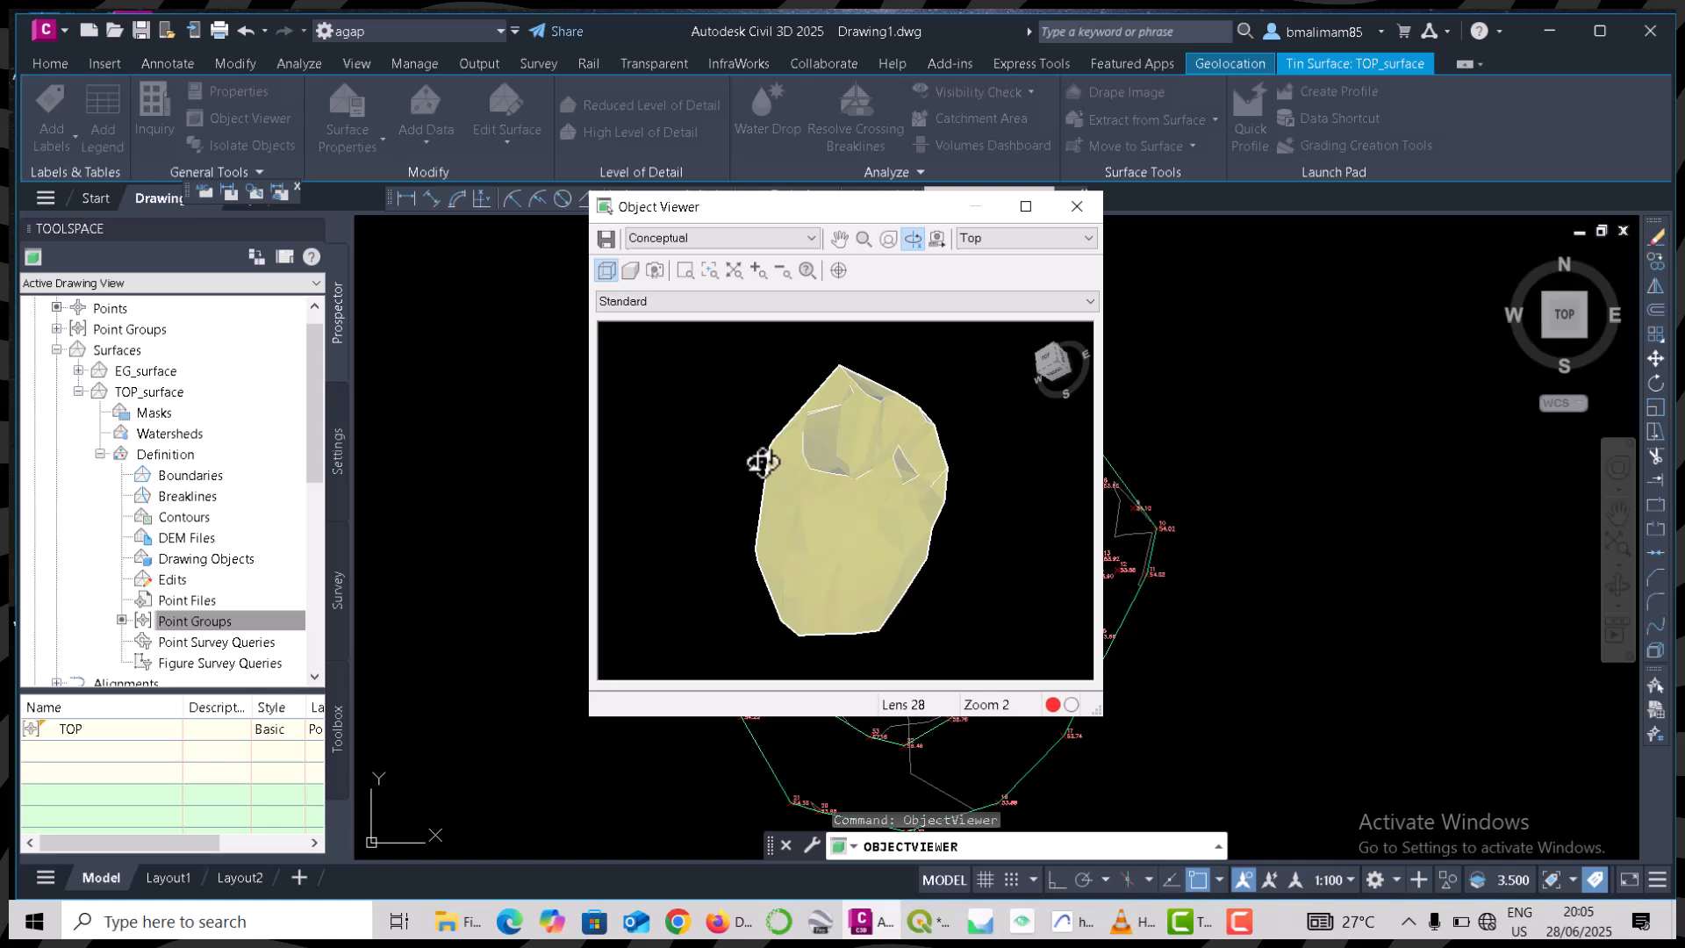
{"action": "mouse_move", "coordinate": [789, 512]}
{"action": "left_mouse_down"}
{"action": "mouse_move", "coordinate": [726, 444]}
{"action": "mouse_move", "coordinate": [835, 565]}
{"action": "mouse_move", "coordinate": [763, 440]}
{"action": "mouse_move", "coordinate": [895, 450]}
{"action": "mouse_move", "coordinate": [914, 545]}
{"action": "mouse_move", "coordinate": [782, 361]}
{"action": "mouse_move", "coordinate": [887, 424]}
{"action": "mouse_move", "coordinate": [757, 572]}
{"action": "mouse_move", "coordinate": [813, 568]}
{"action": "mouse_move", "coordinate": [834, 459]}
{"action": "left_mouse_up"}
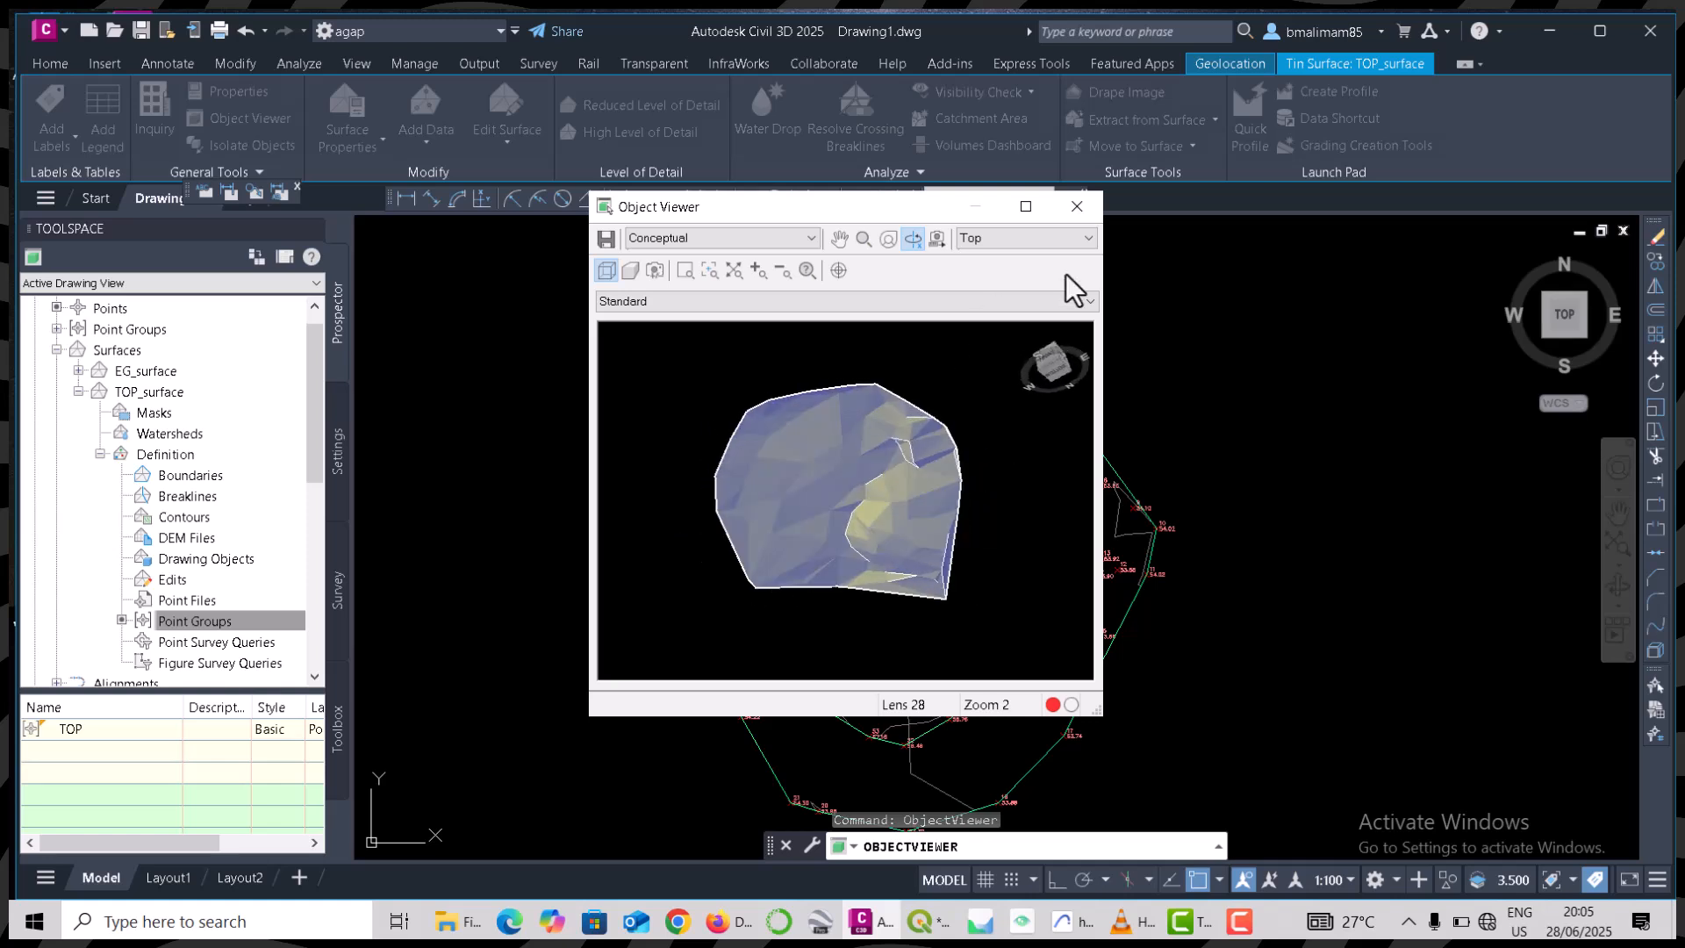
{"action": "left_click", "coordinate": [1085, 203]}
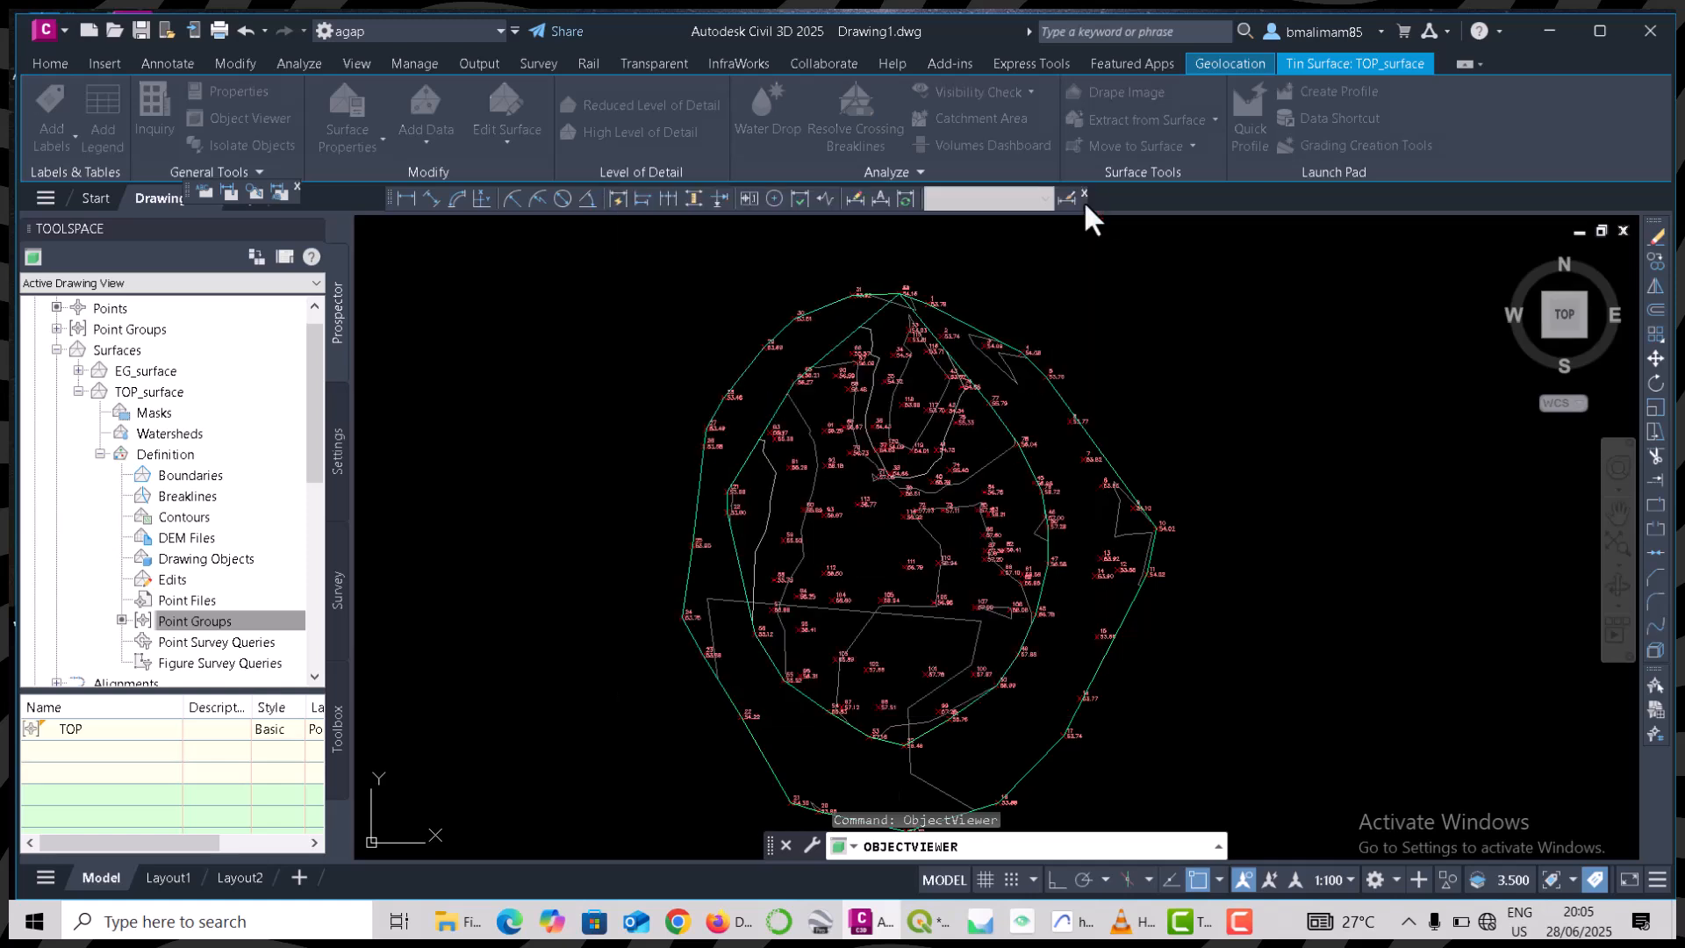
{"action": "key", "text": "Escape"}
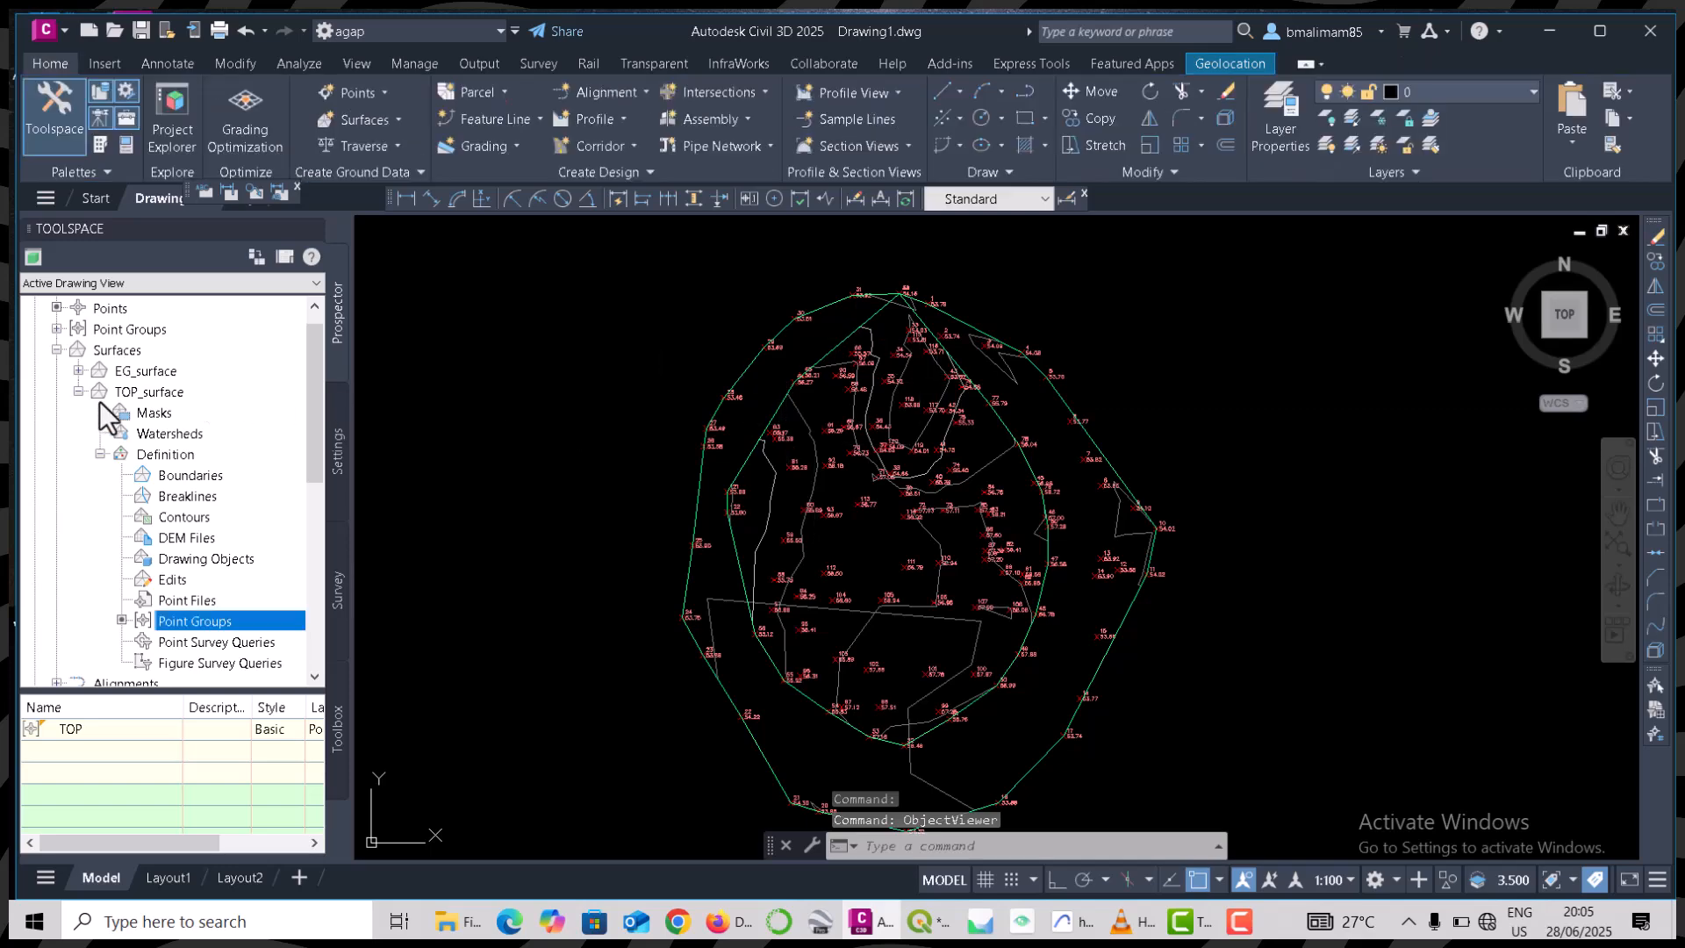
- Set both the point style and the point label style of the TOP point group to <none>
{"action": "left_click", "coordinate": [79, 393]}
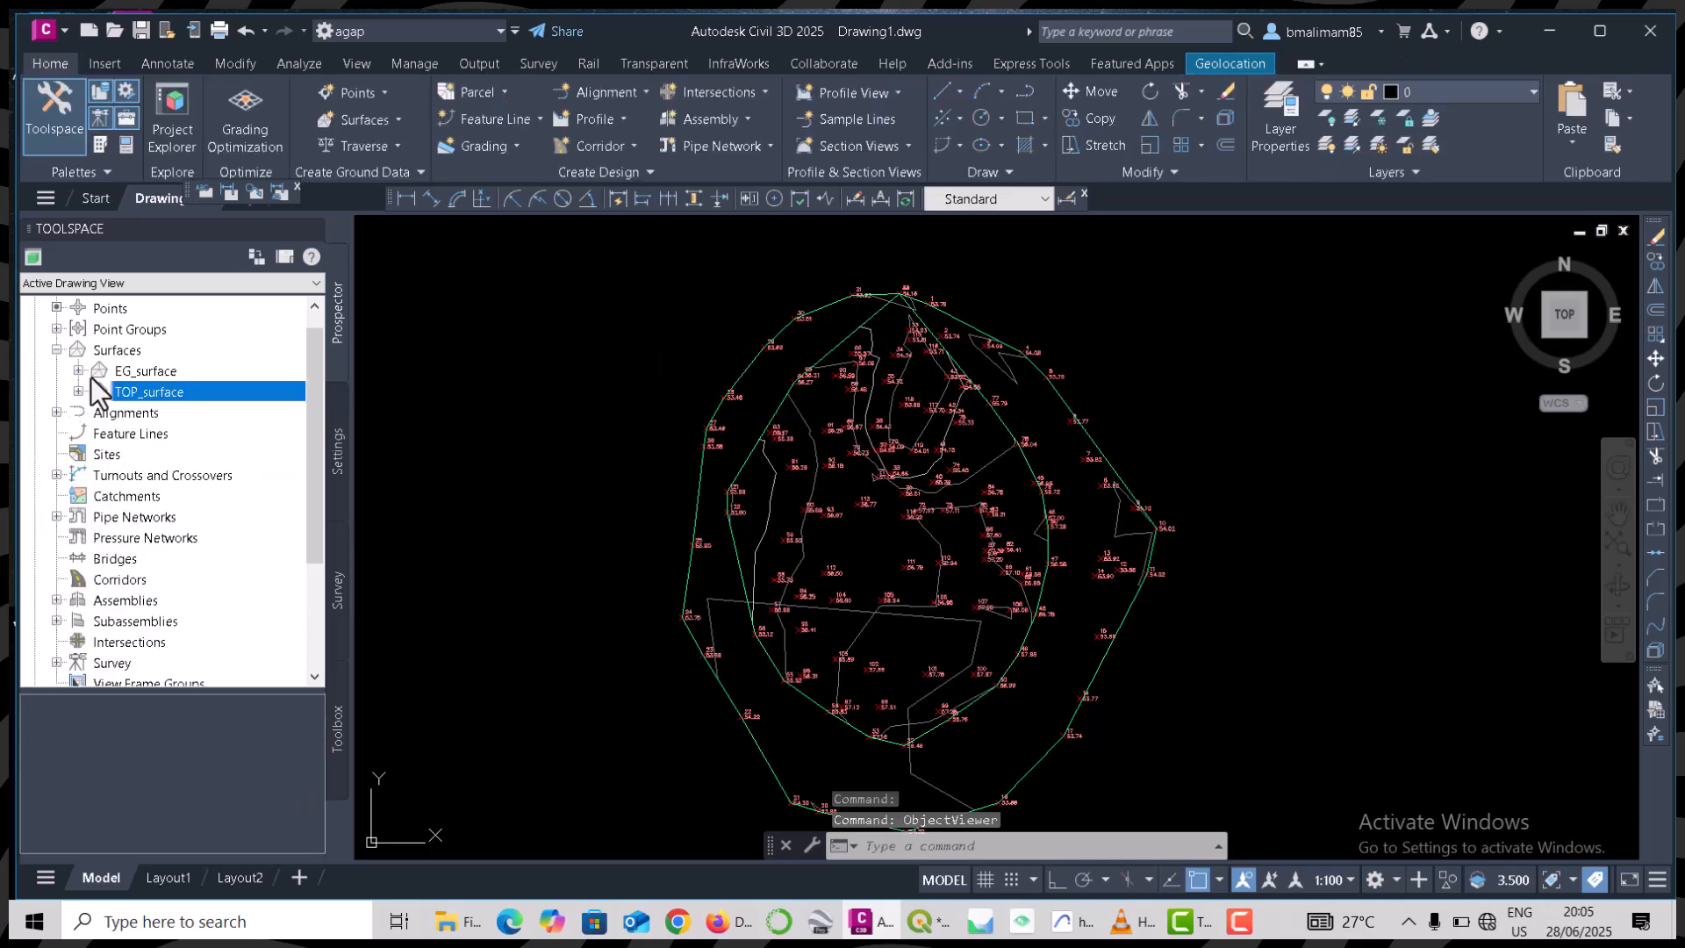
{"action": "left_click", "coordinate": [55, 350]}
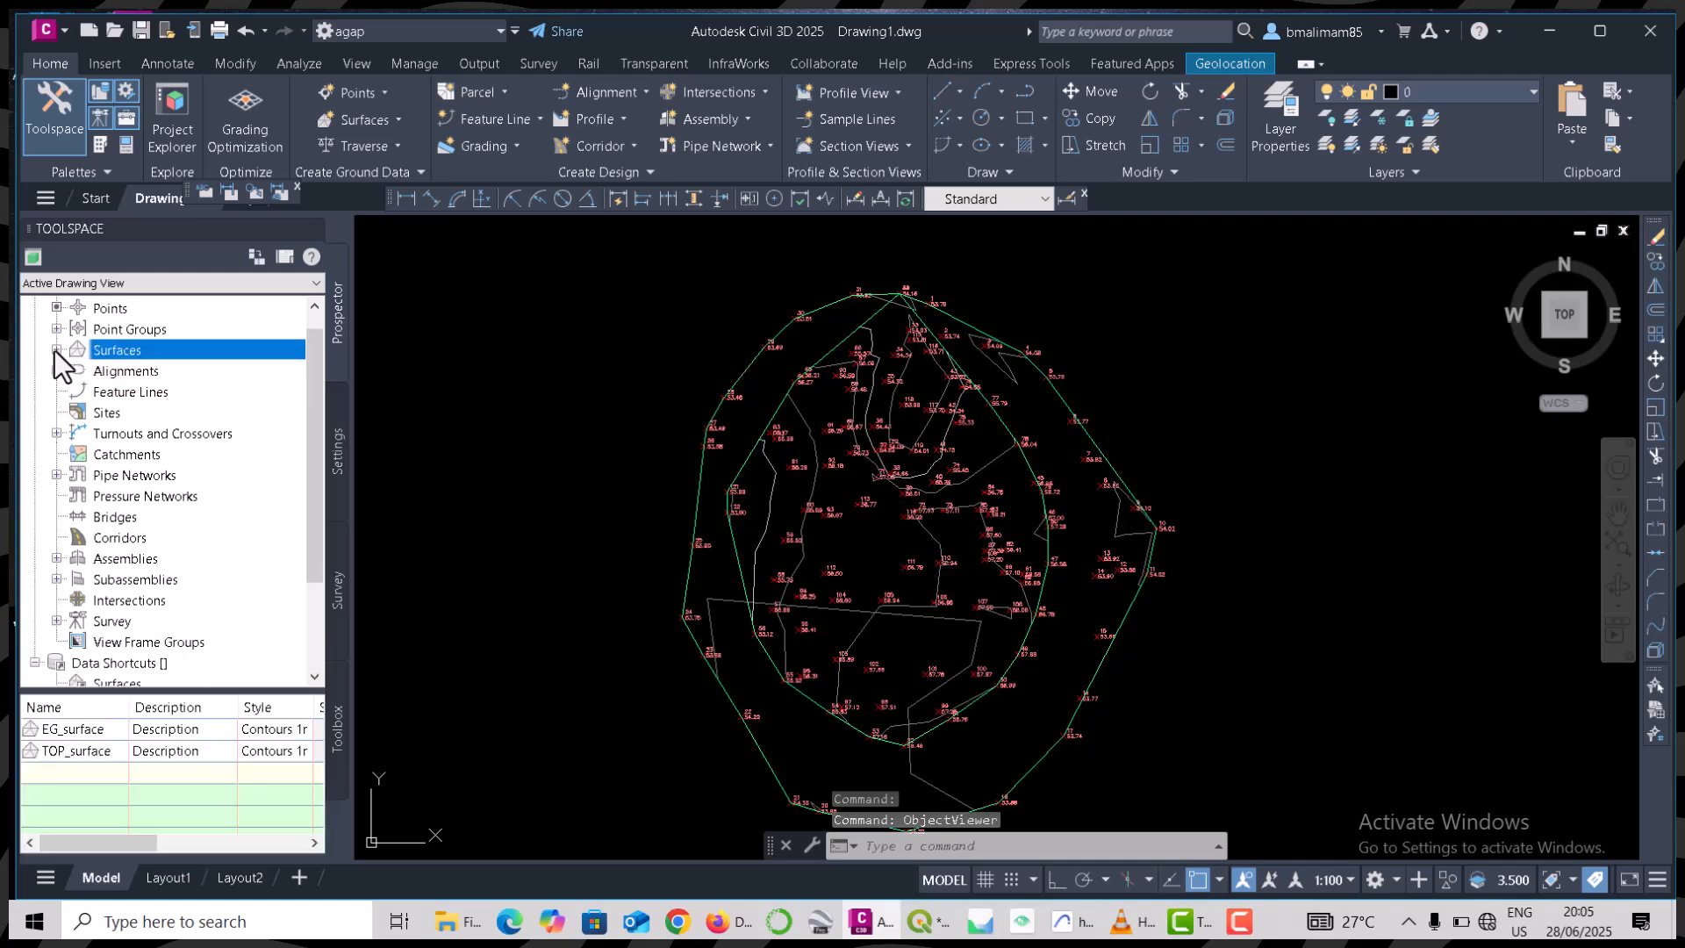
{"action": "left_click", "coordinate": [57, 327]}
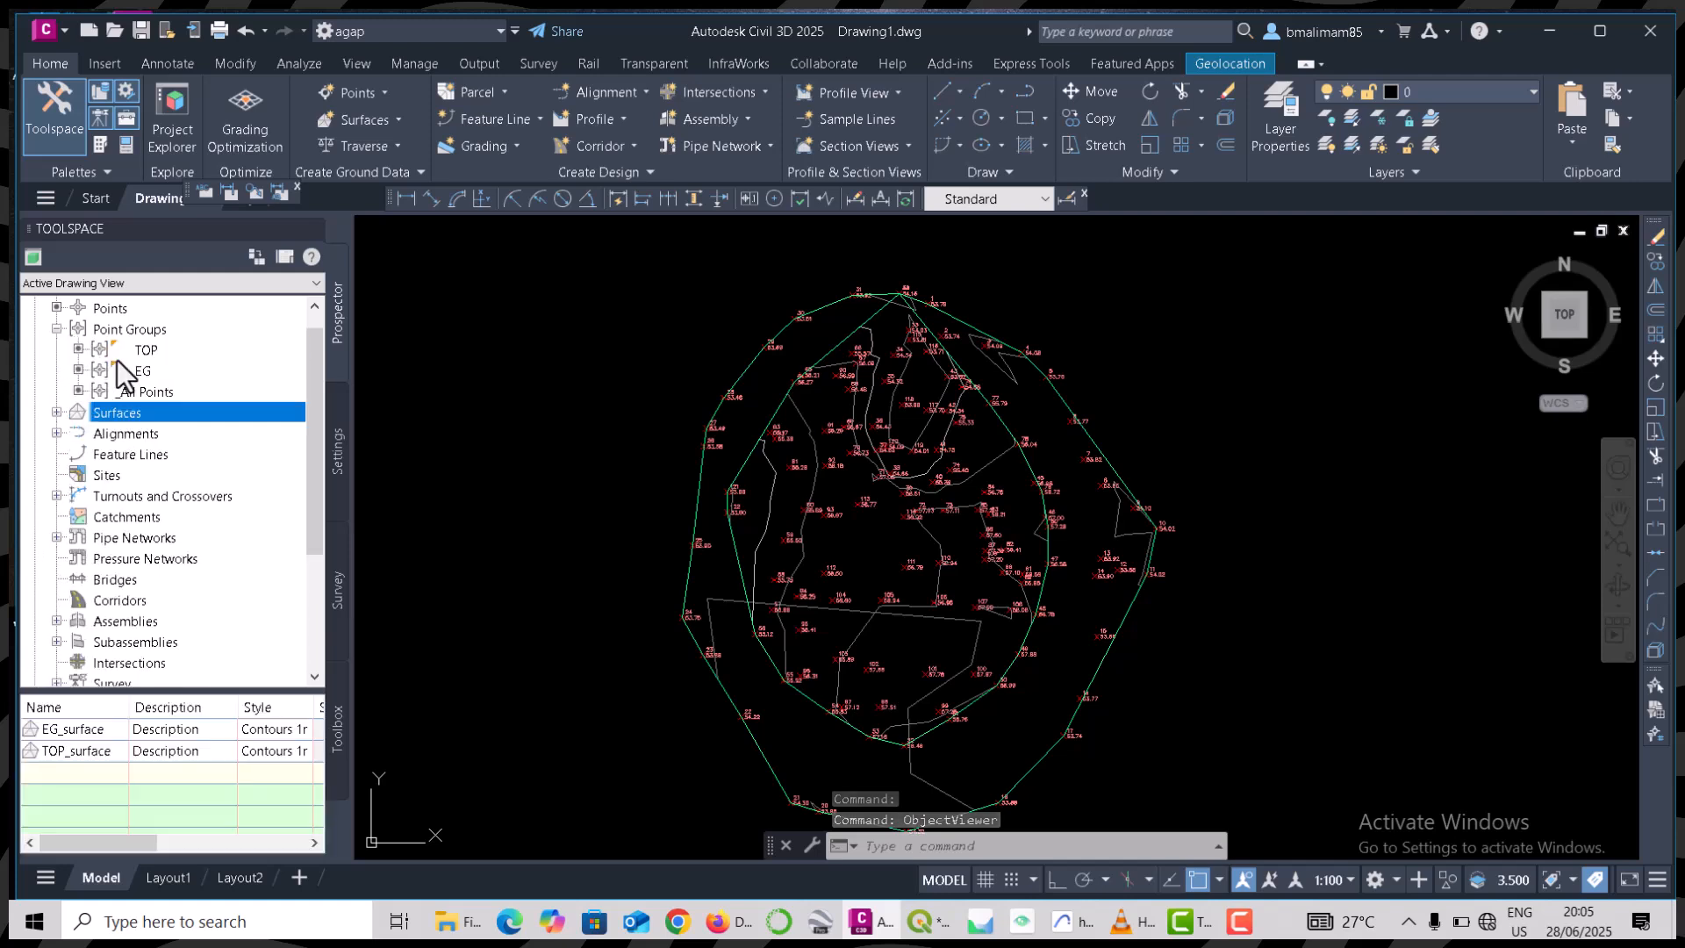
{"action": "left_click", "coordinate": [153, 353]}
{"action": "right_click", "coordinate": [152, 353]}
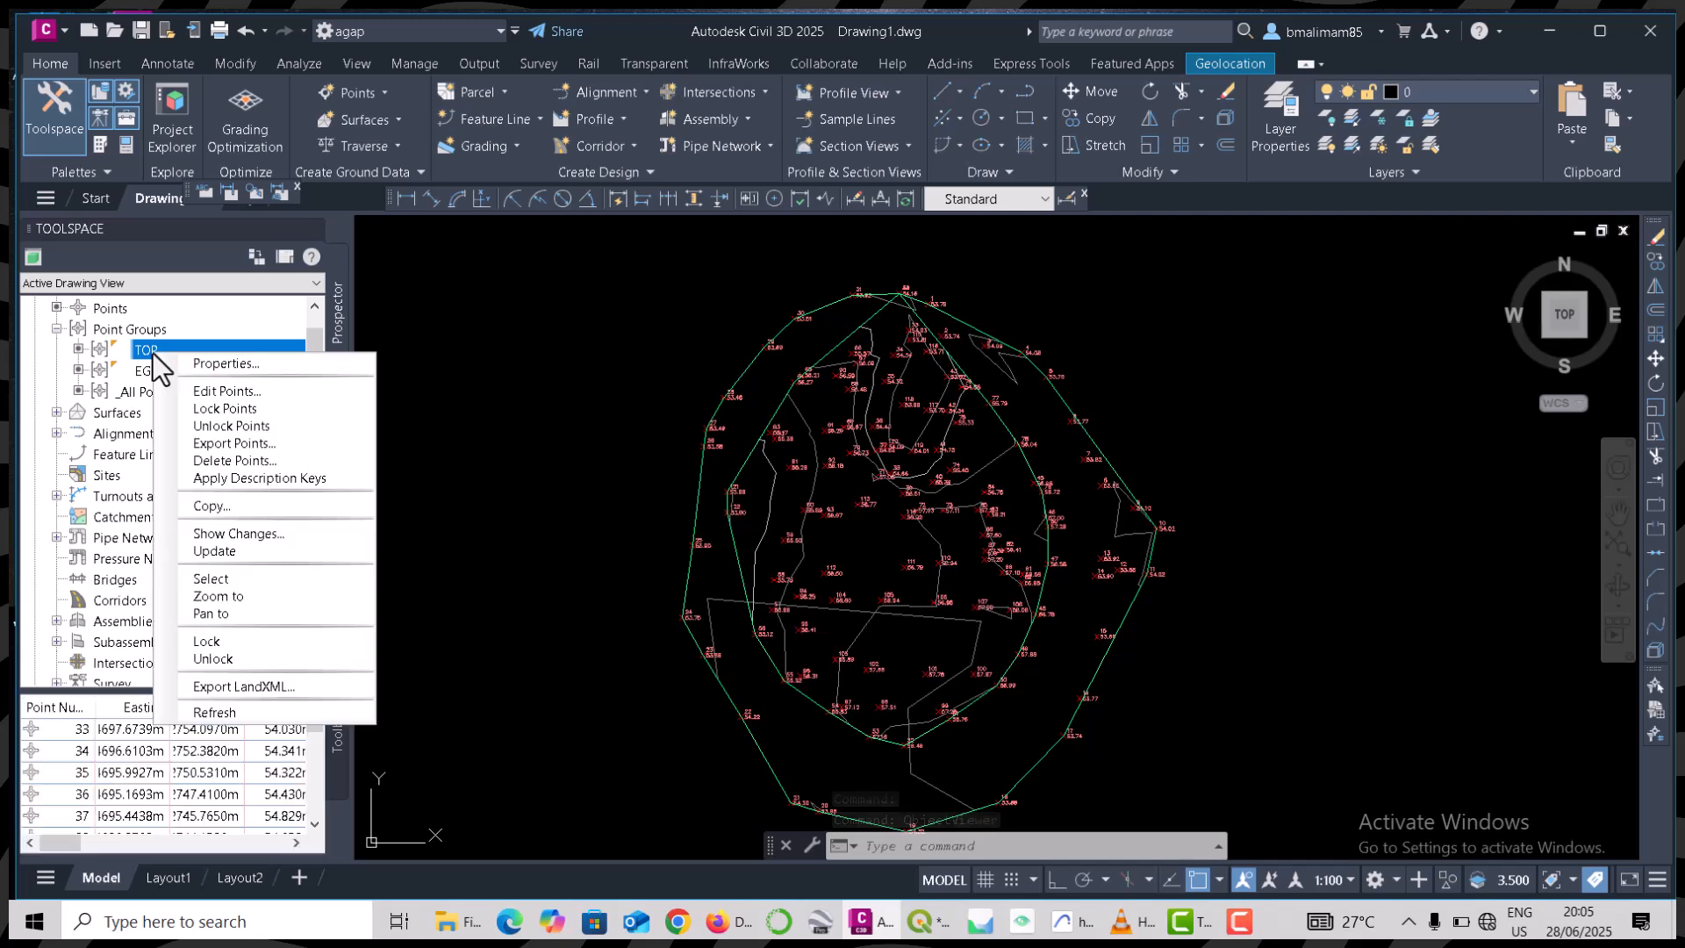
{"action": "left_click", "coordinate": [243, 361]}
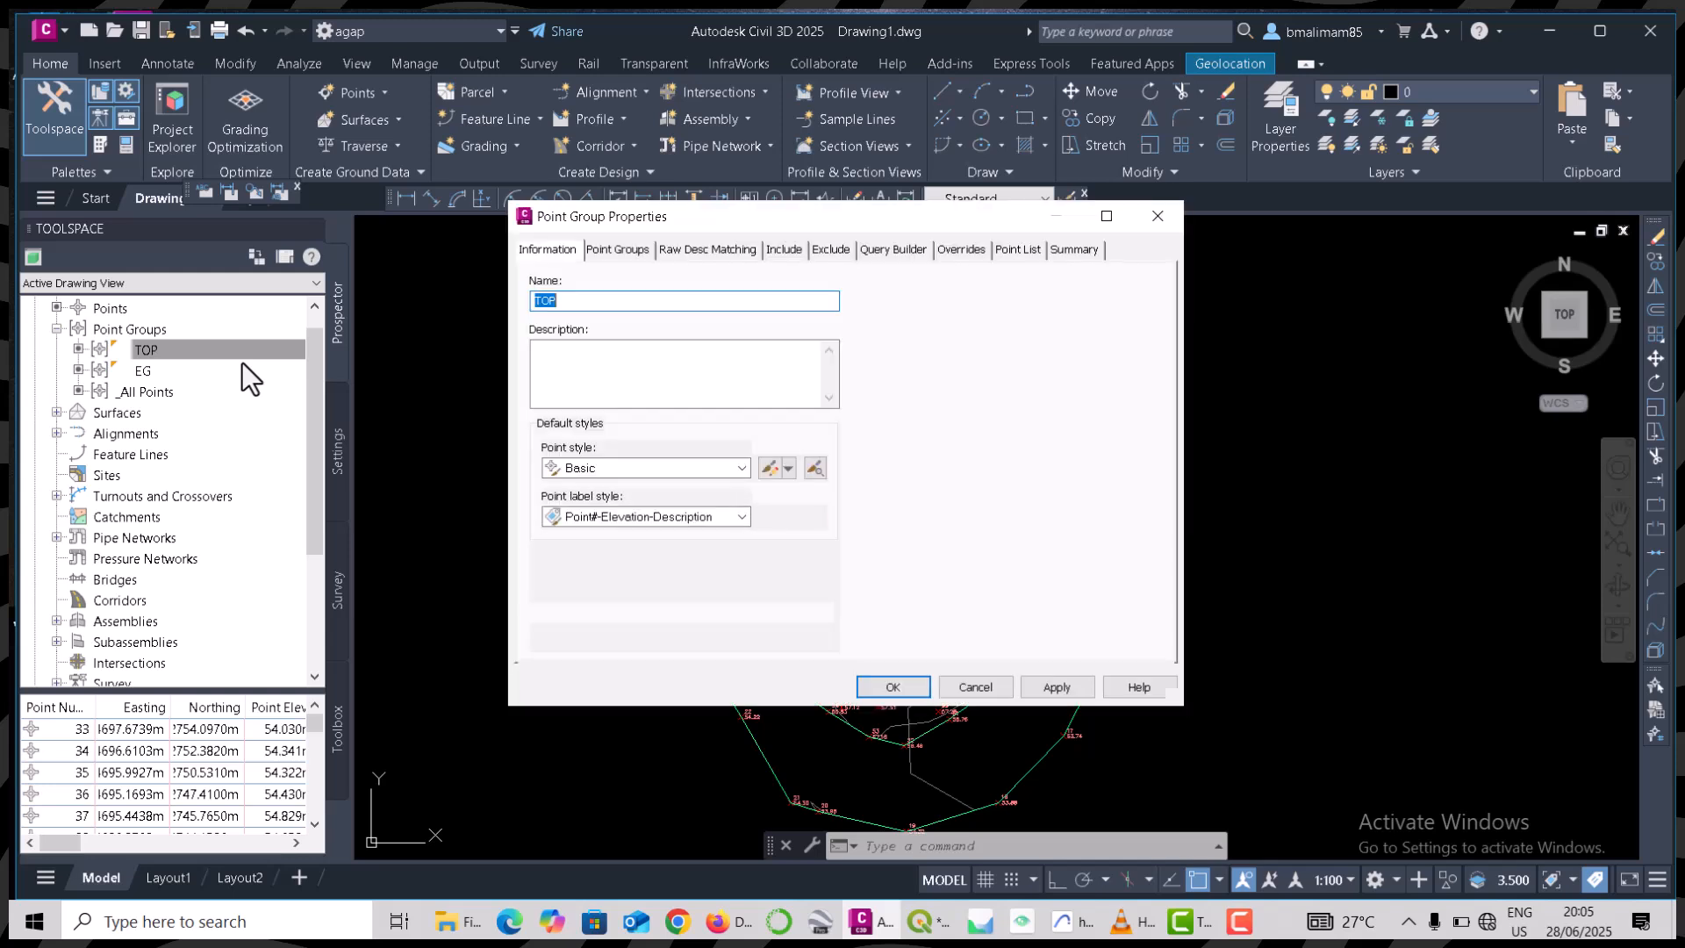
{"action": "left_click", "coordinate": [647, 460]}
{"action": "scroll", "coordinate": [594, 482], "scroll_direction": "up", "scroll_amount": 1}
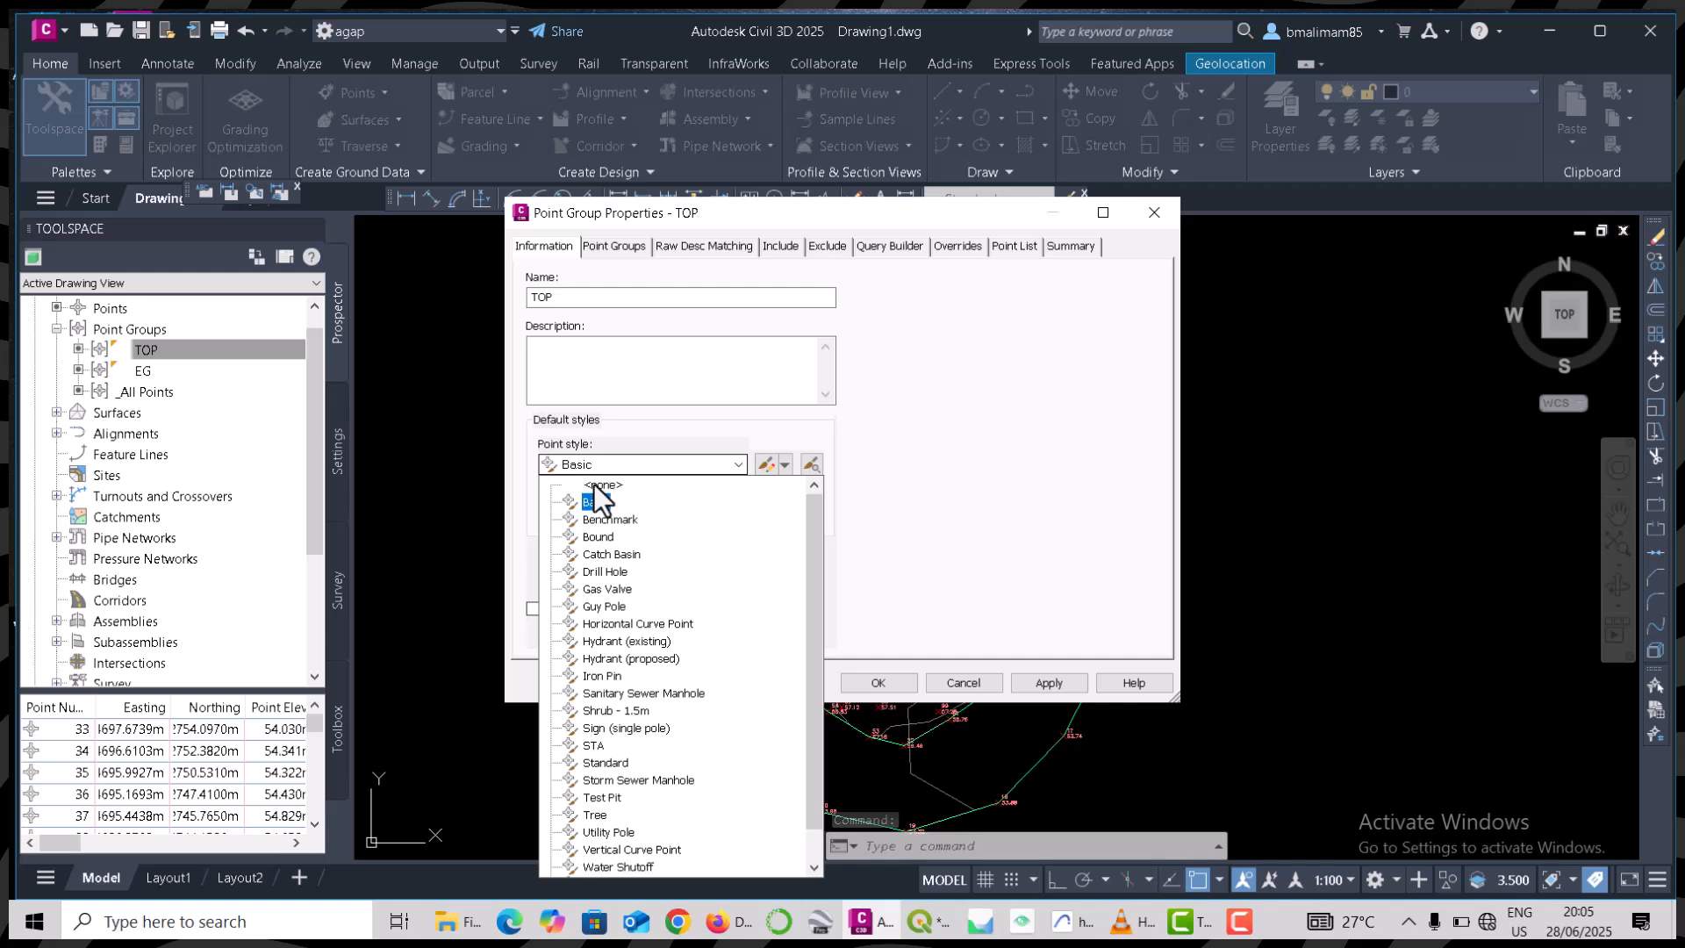
{"action": "left_click", "coordinate": [607, 483]}
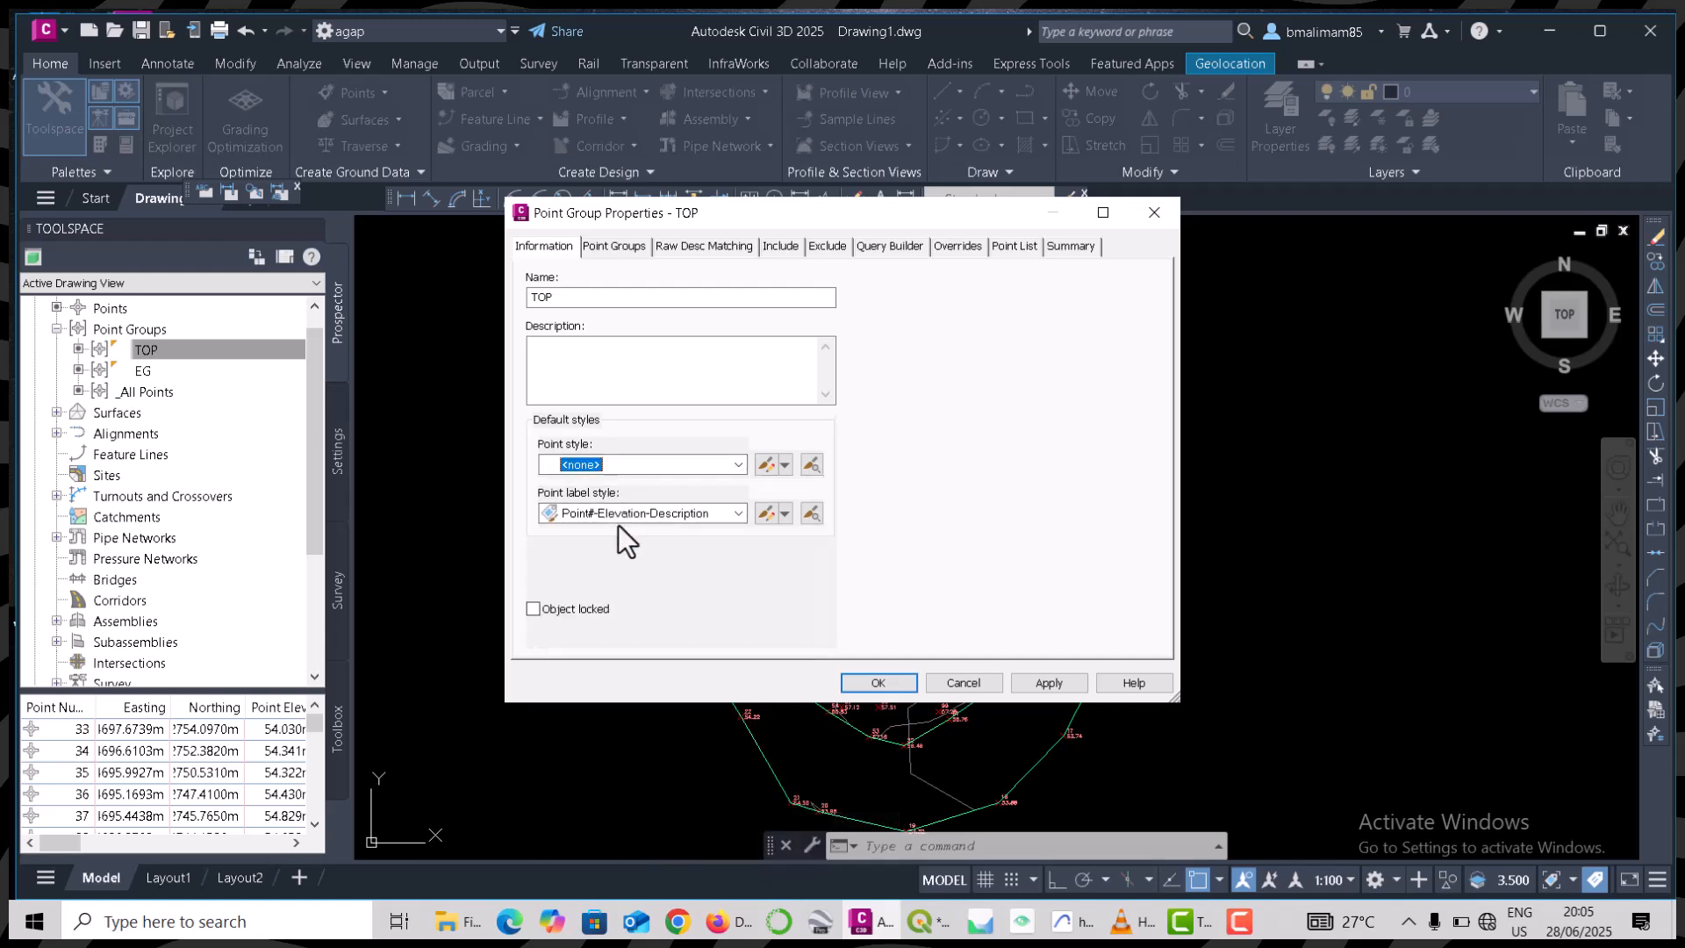
{"action": "left_click", "coordinate": [632, 516]}
{"action": "left_click", "coordinate": [618, 535]}
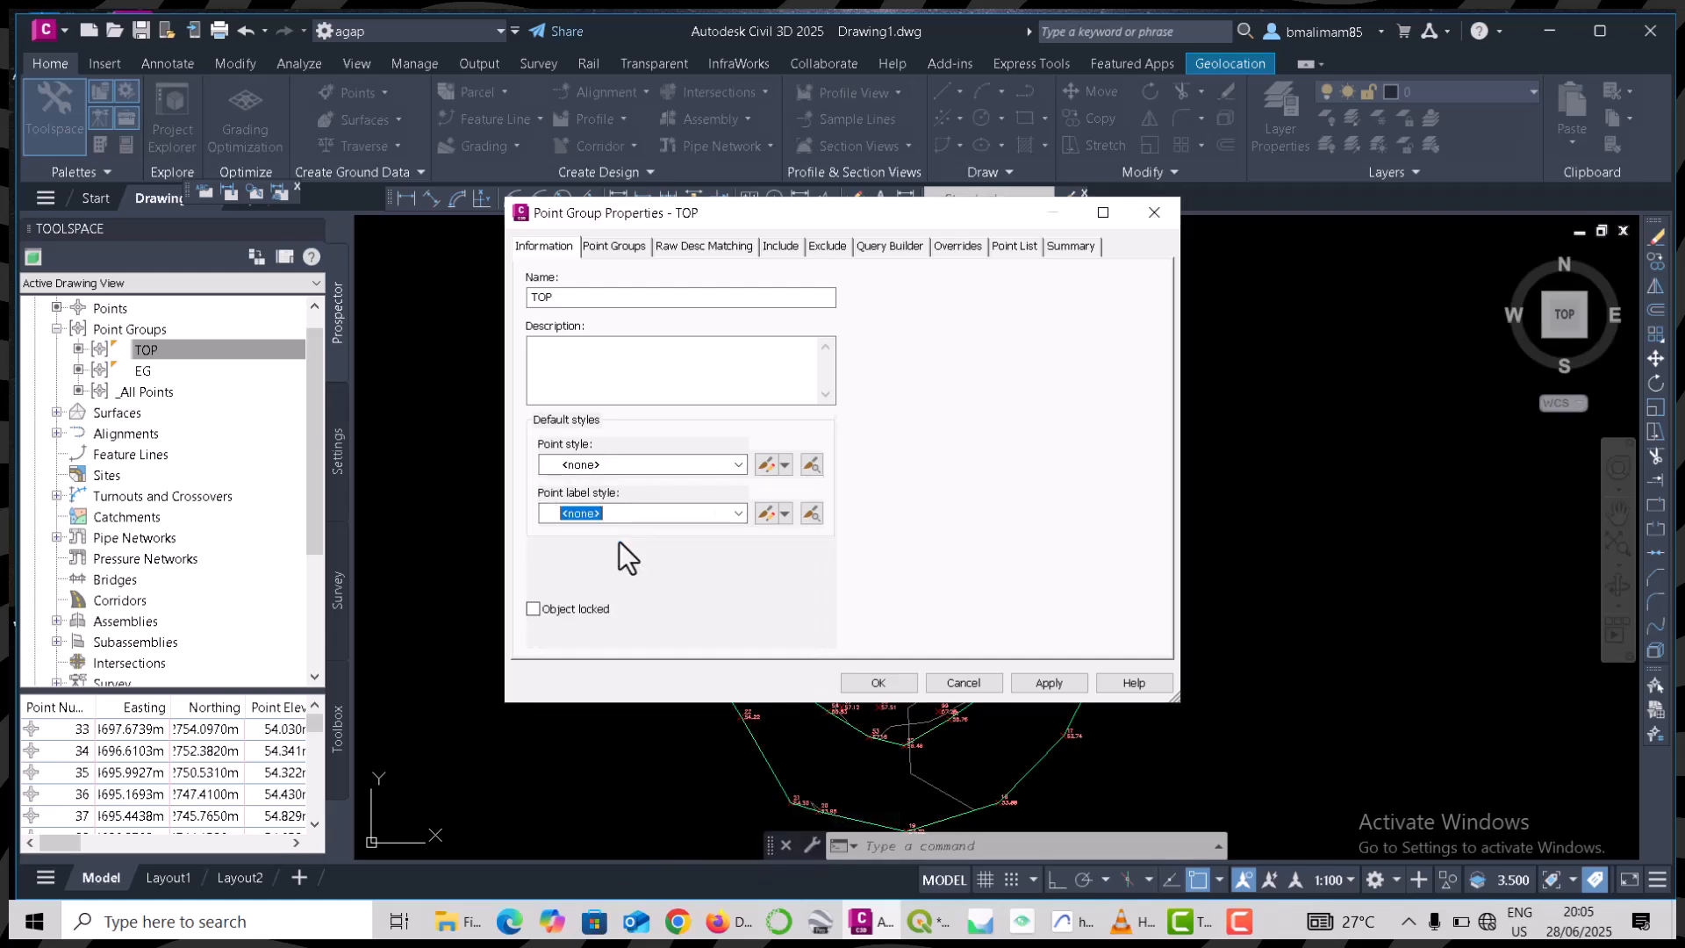
{"action": "left_click", "coordinate": [863, 683]}
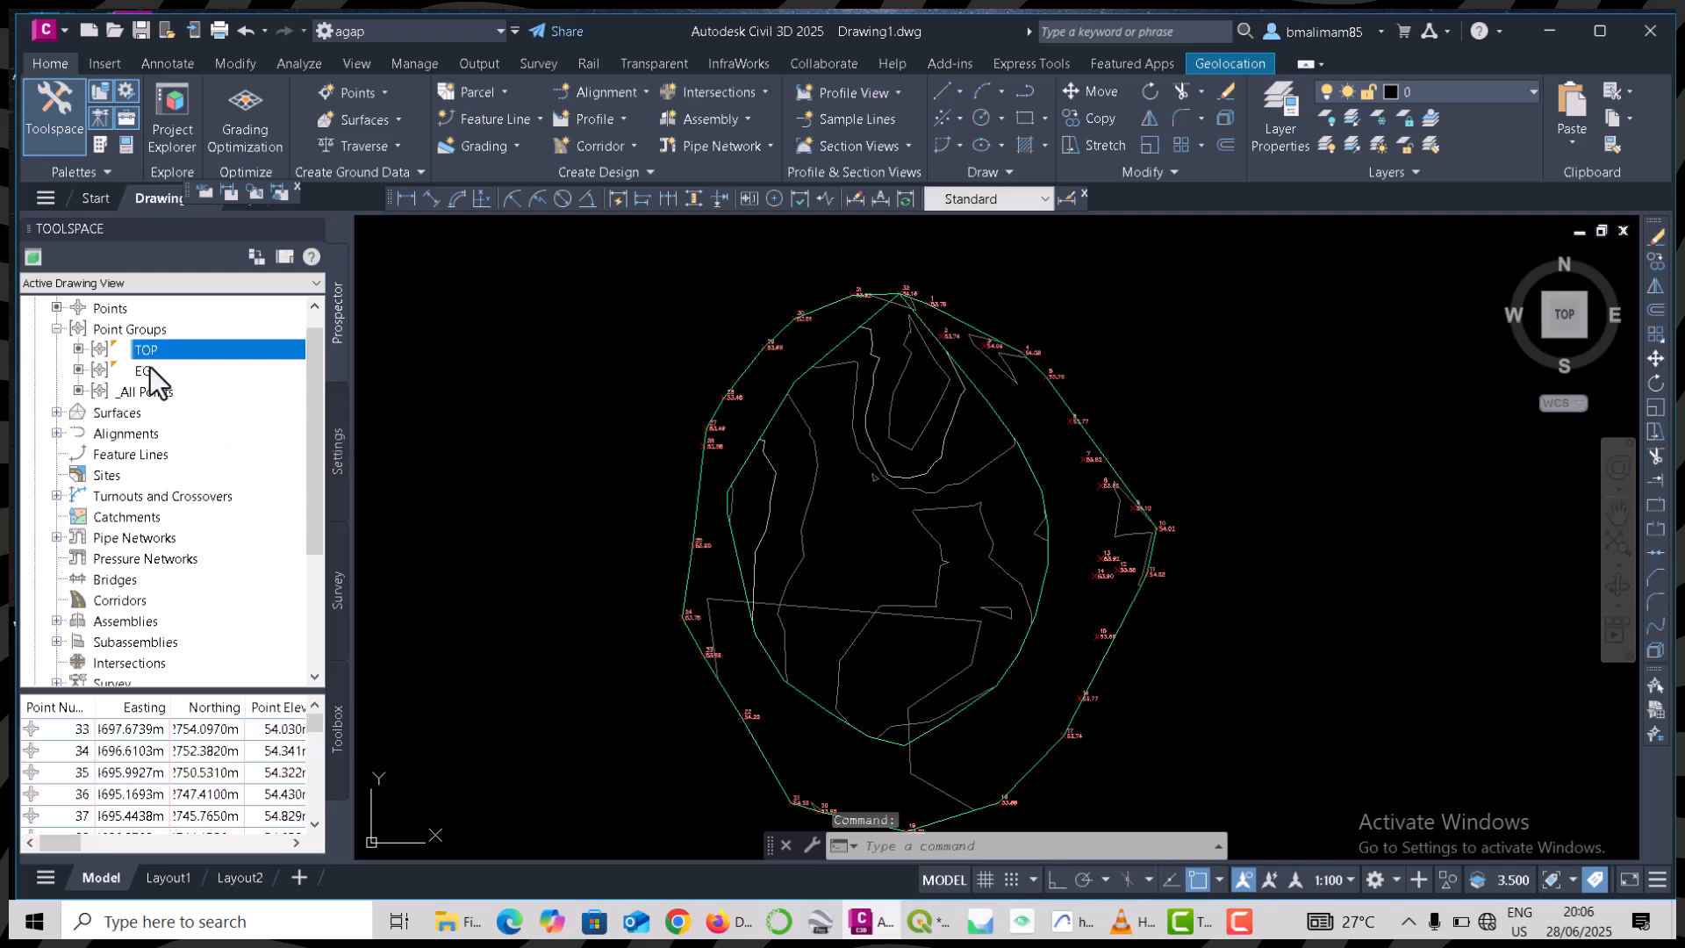
- Set both the point style and the point label style of the EG point group to <none>
{"action": "right_click", "coordinate": [150, 369]}
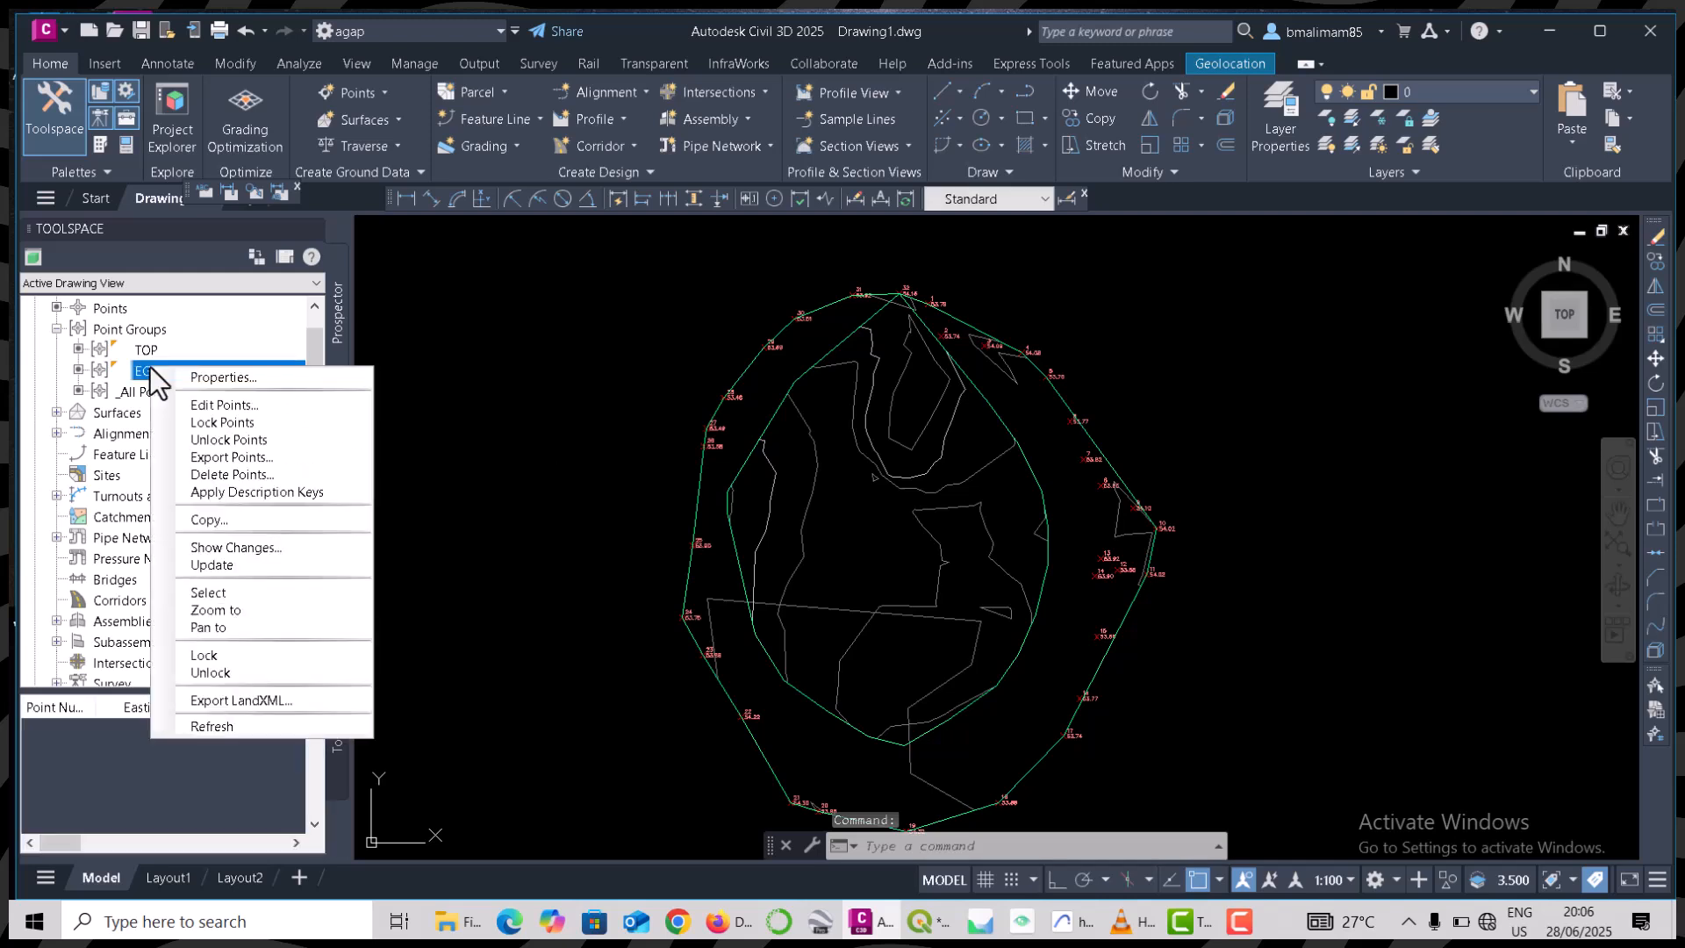
{"action": "left_click", "coordinate": [209, 375]}
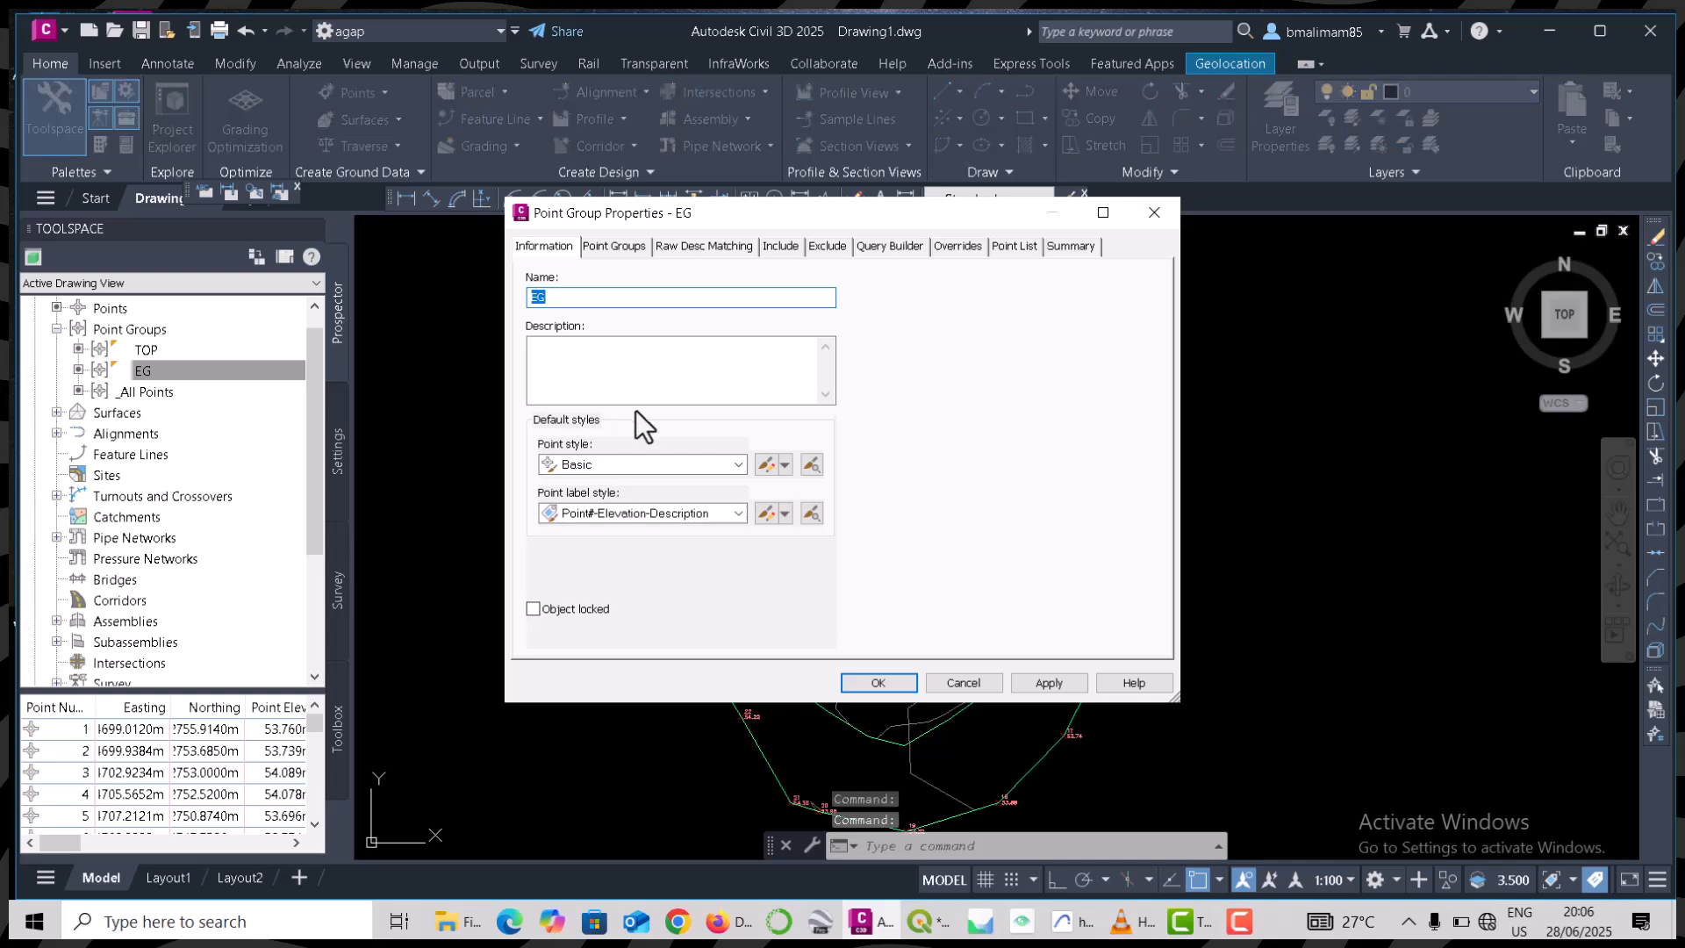
{"action": "left_click", "coordinate": [640, 470]}
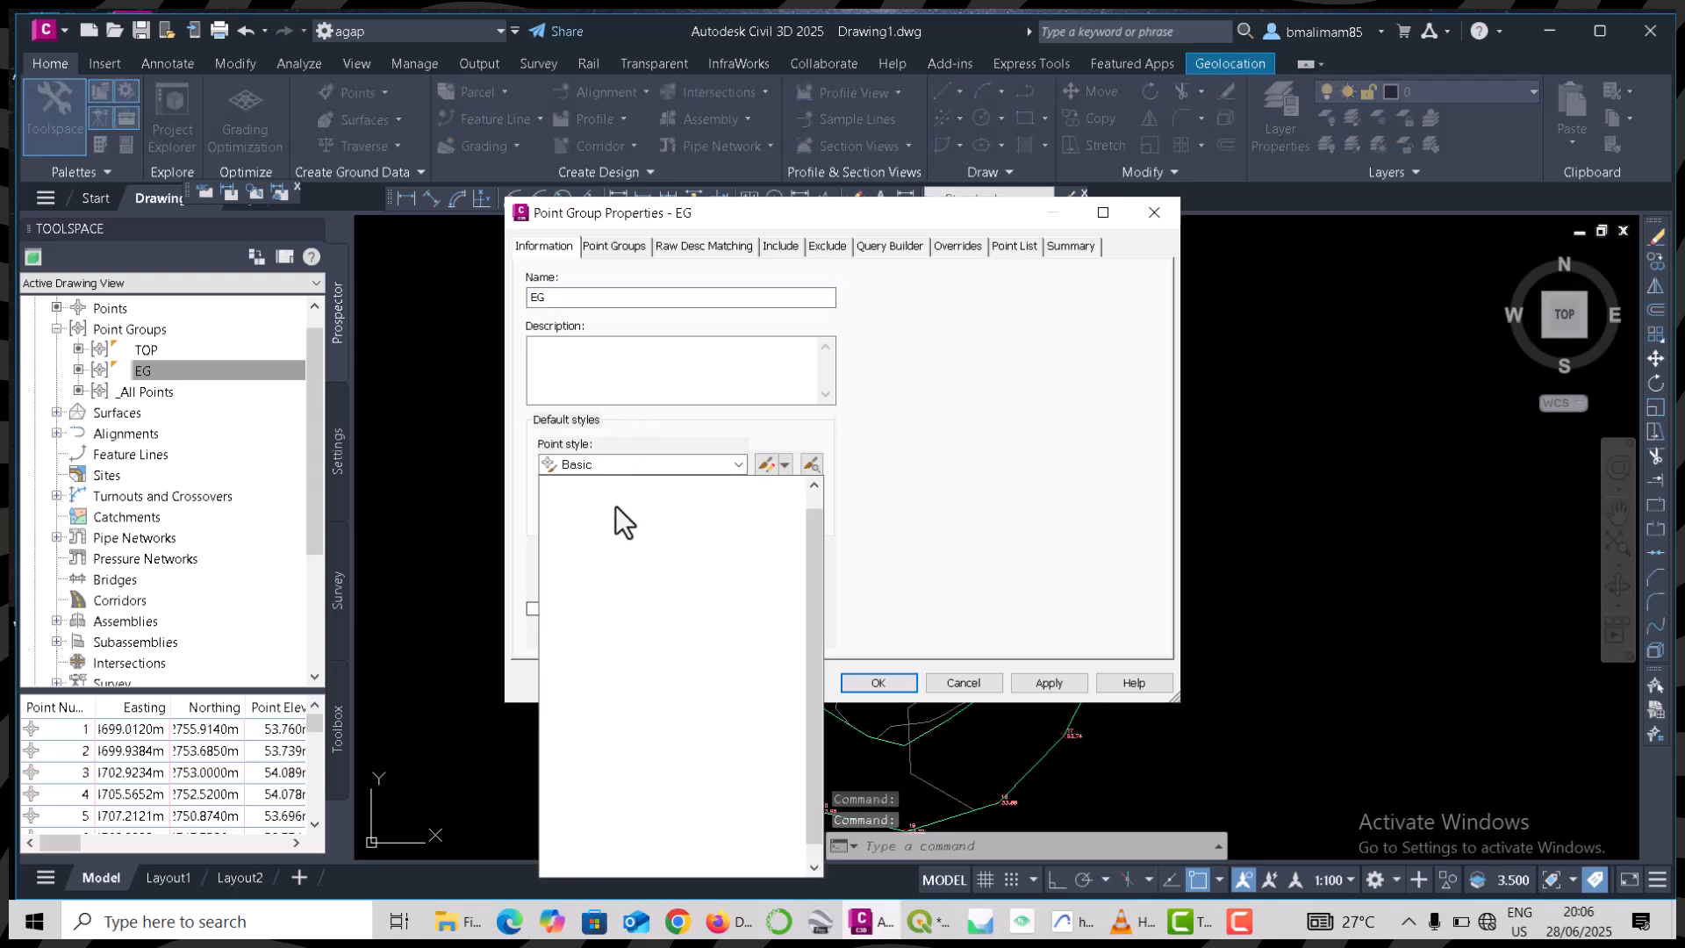
{"action": "left_click", "coordinate": [603, 485]}
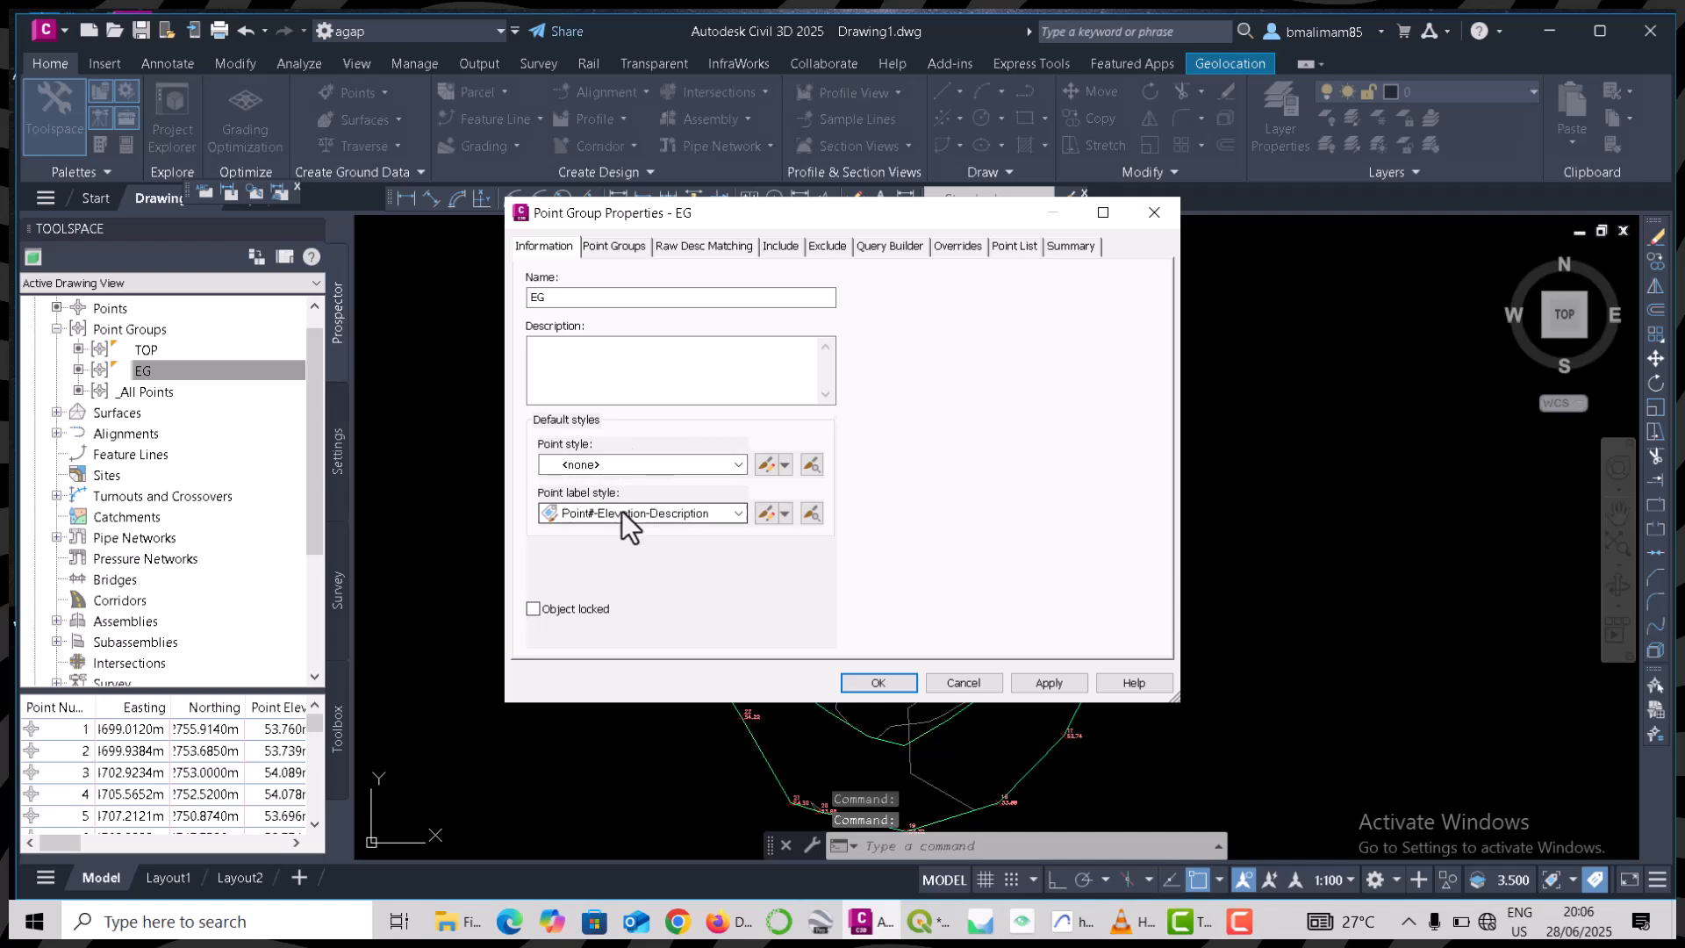
{"action": "left_click", "coordinate": [621, 511]}
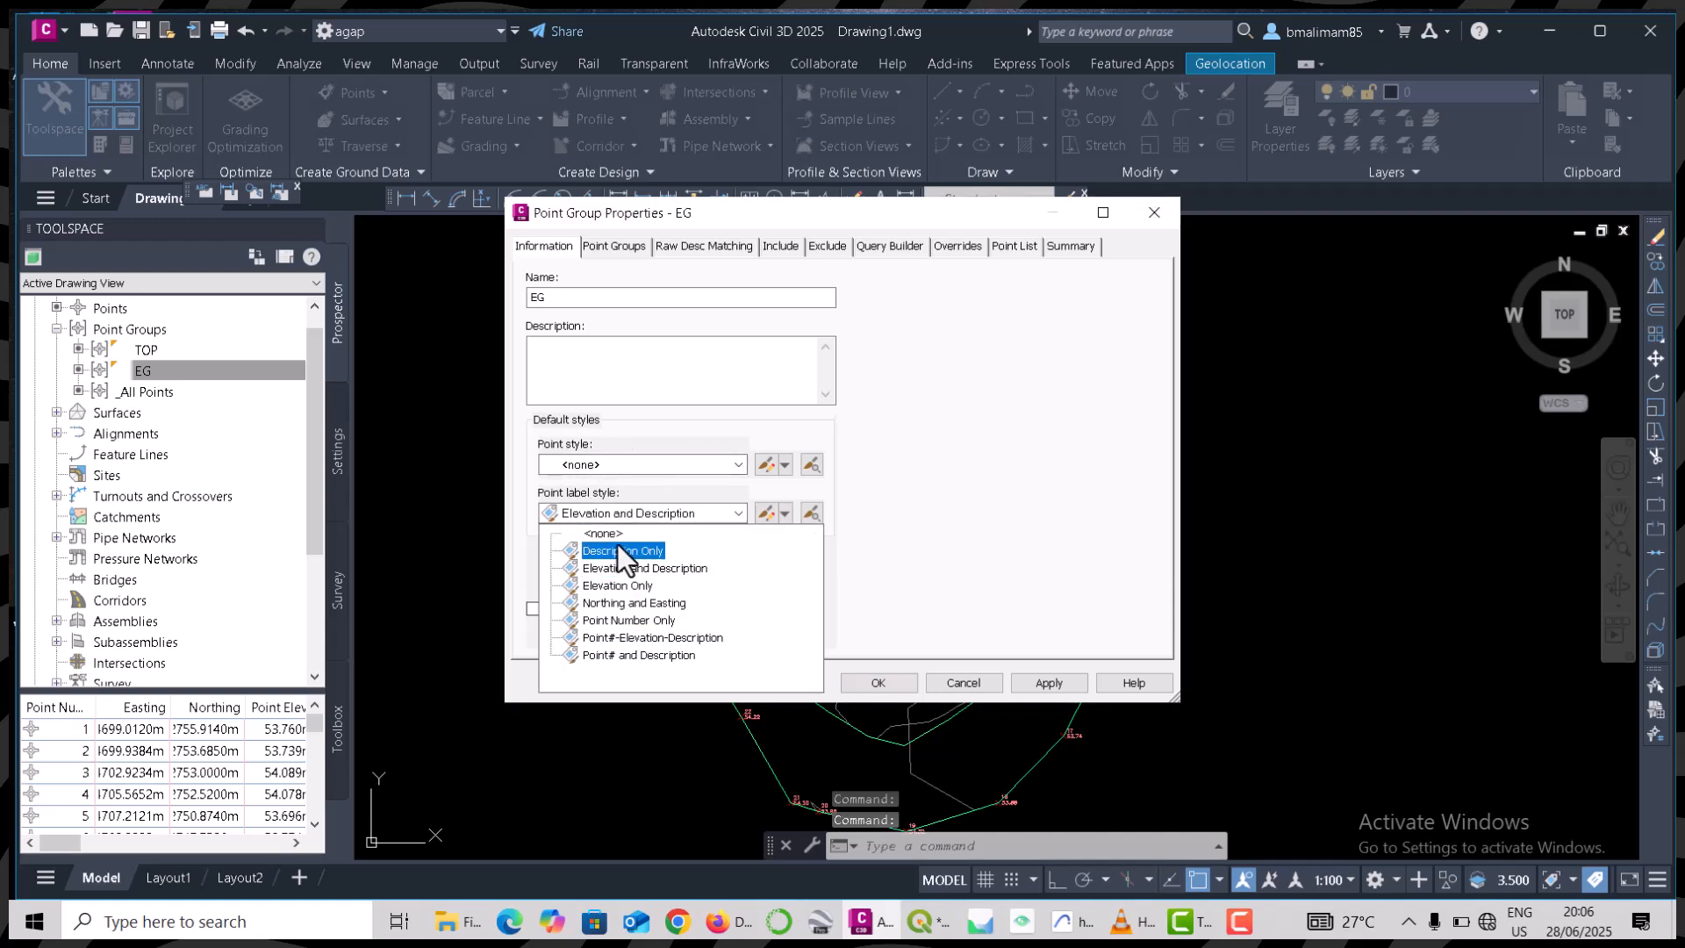
{"action": "left_click", "coordinate": [606, 535]}
{"action": "left_click", "coordinate": [865, 680]}
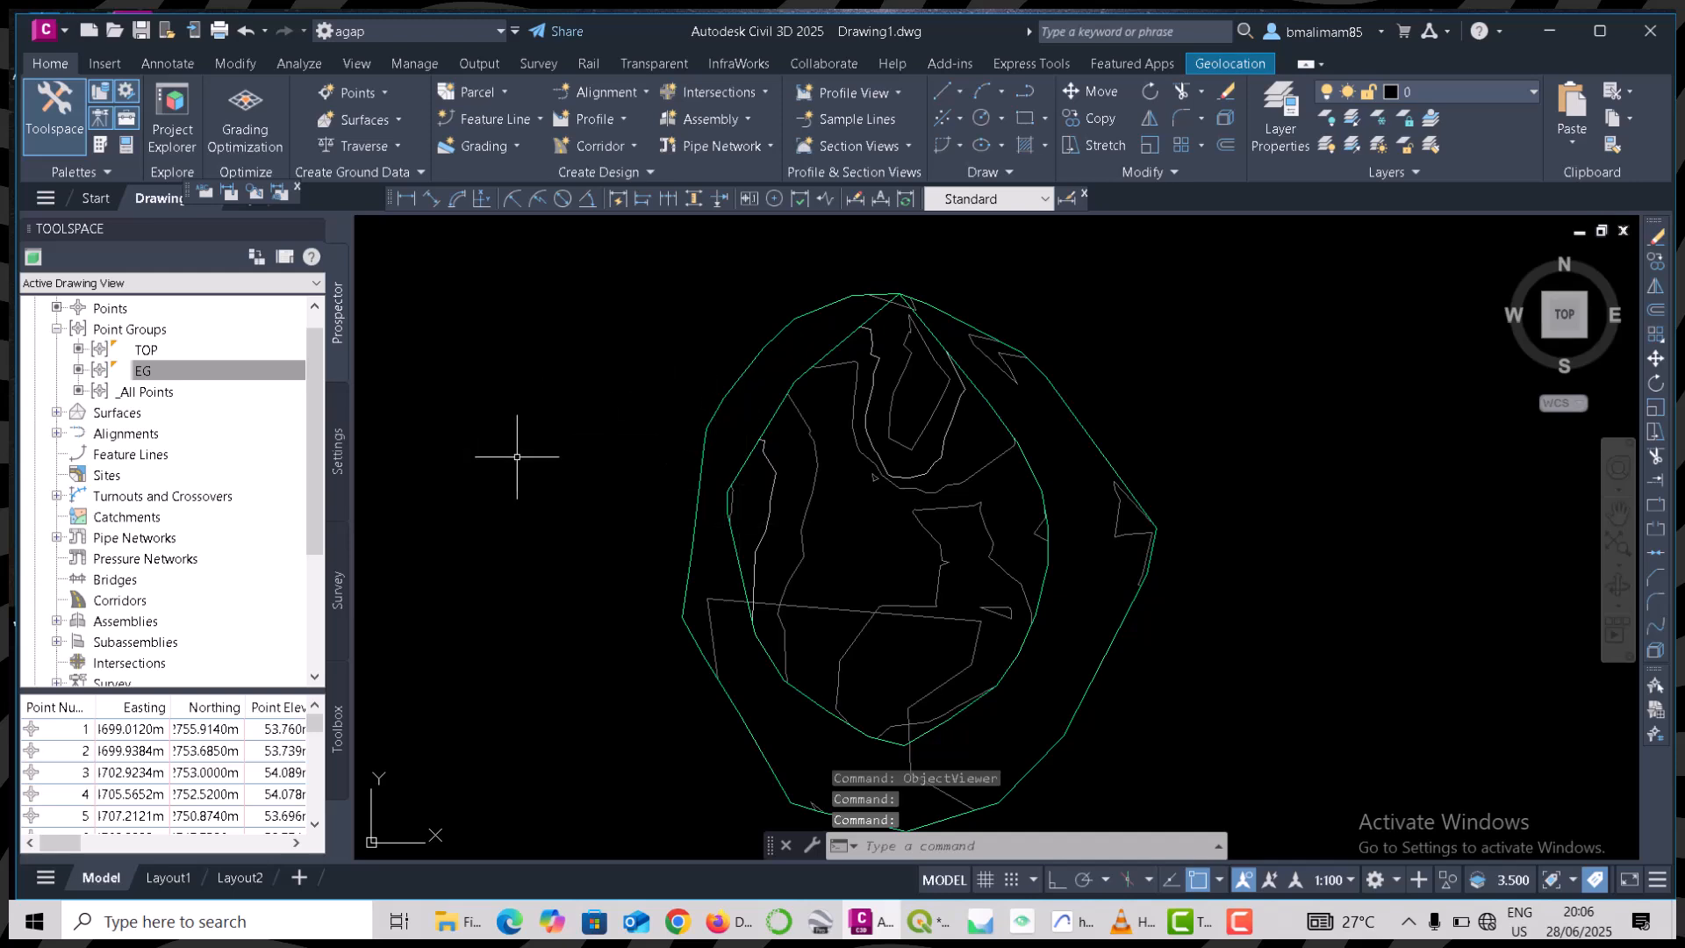
- Collapse the point groups, expand the surfaces and set the surface style of EG_surface to _No Display
{"action": "left_click", "coordinate": [58, 326]}
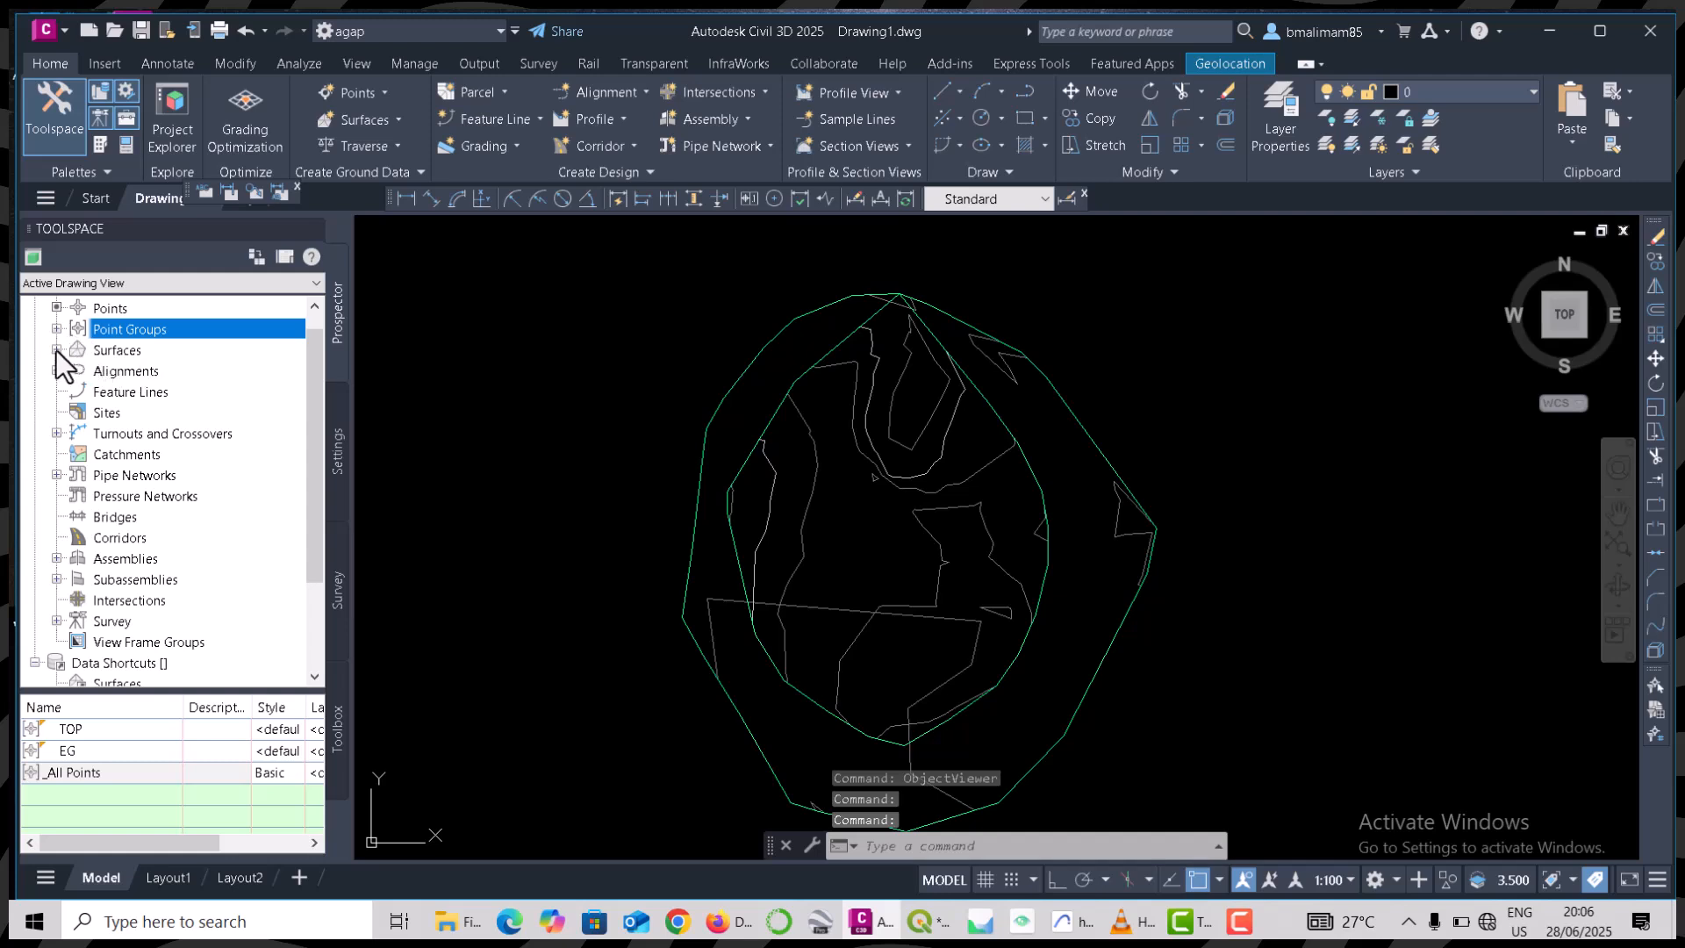
{"action": "left_click", "coordinate": [56, 350]}
{"action": "left_click", "coordinate": [160, 371]}
{"action": "right_click", "coordinate": [160, 372]}
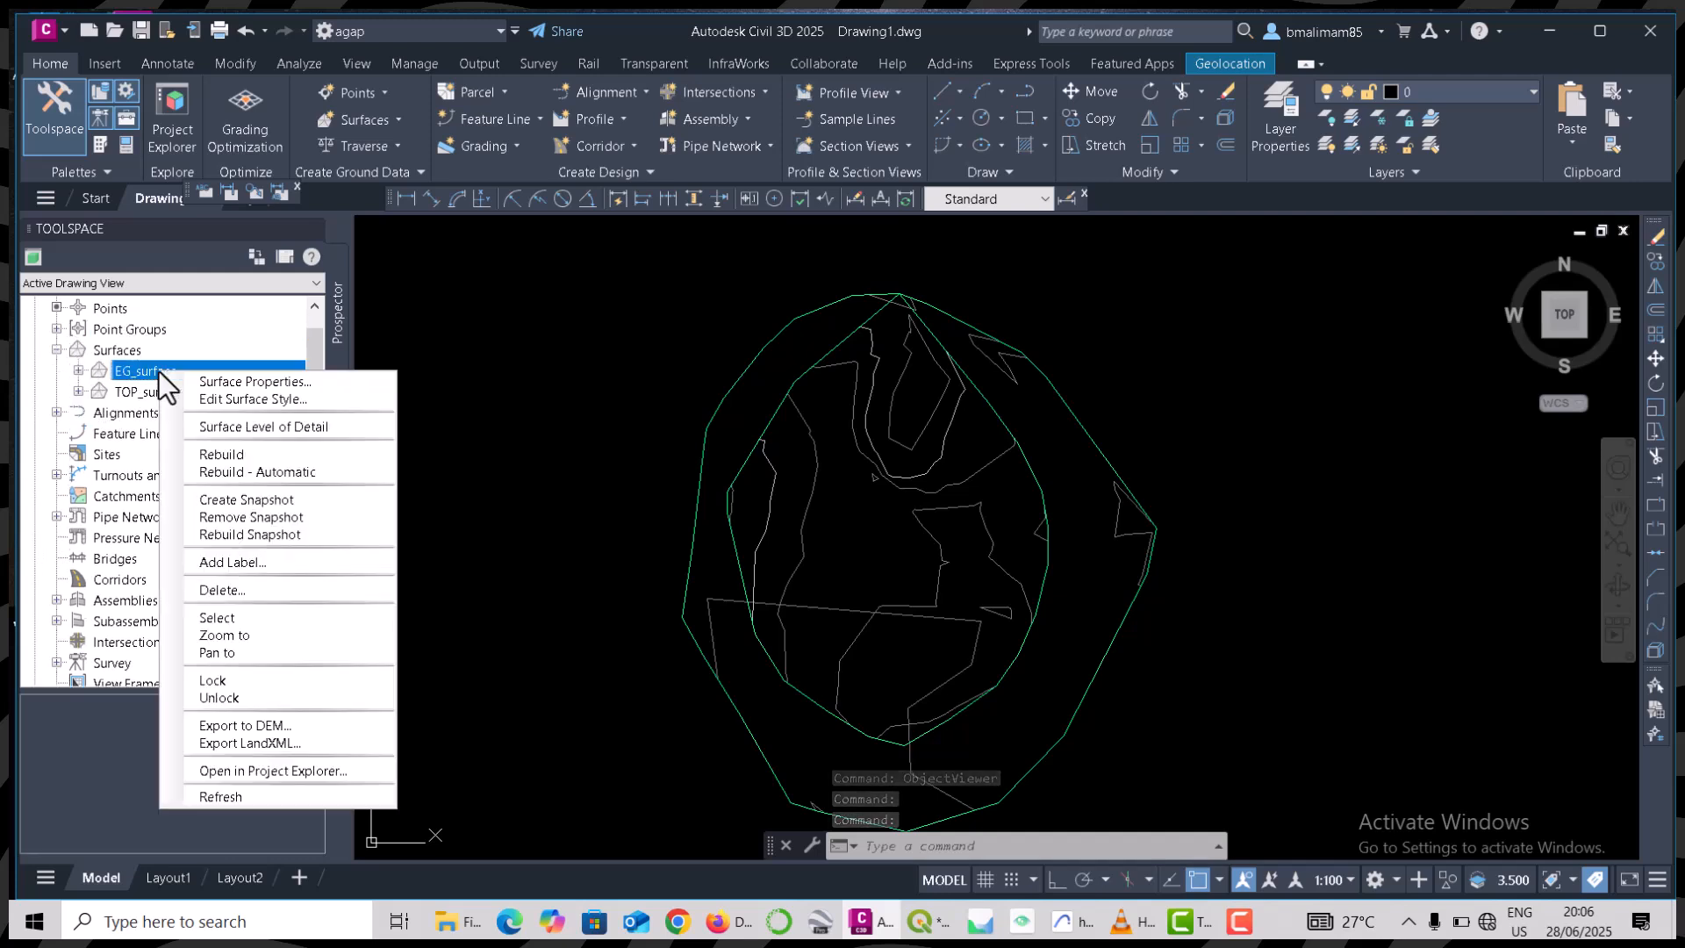
{"action": "left_click", "coordinate": [229, 383]}
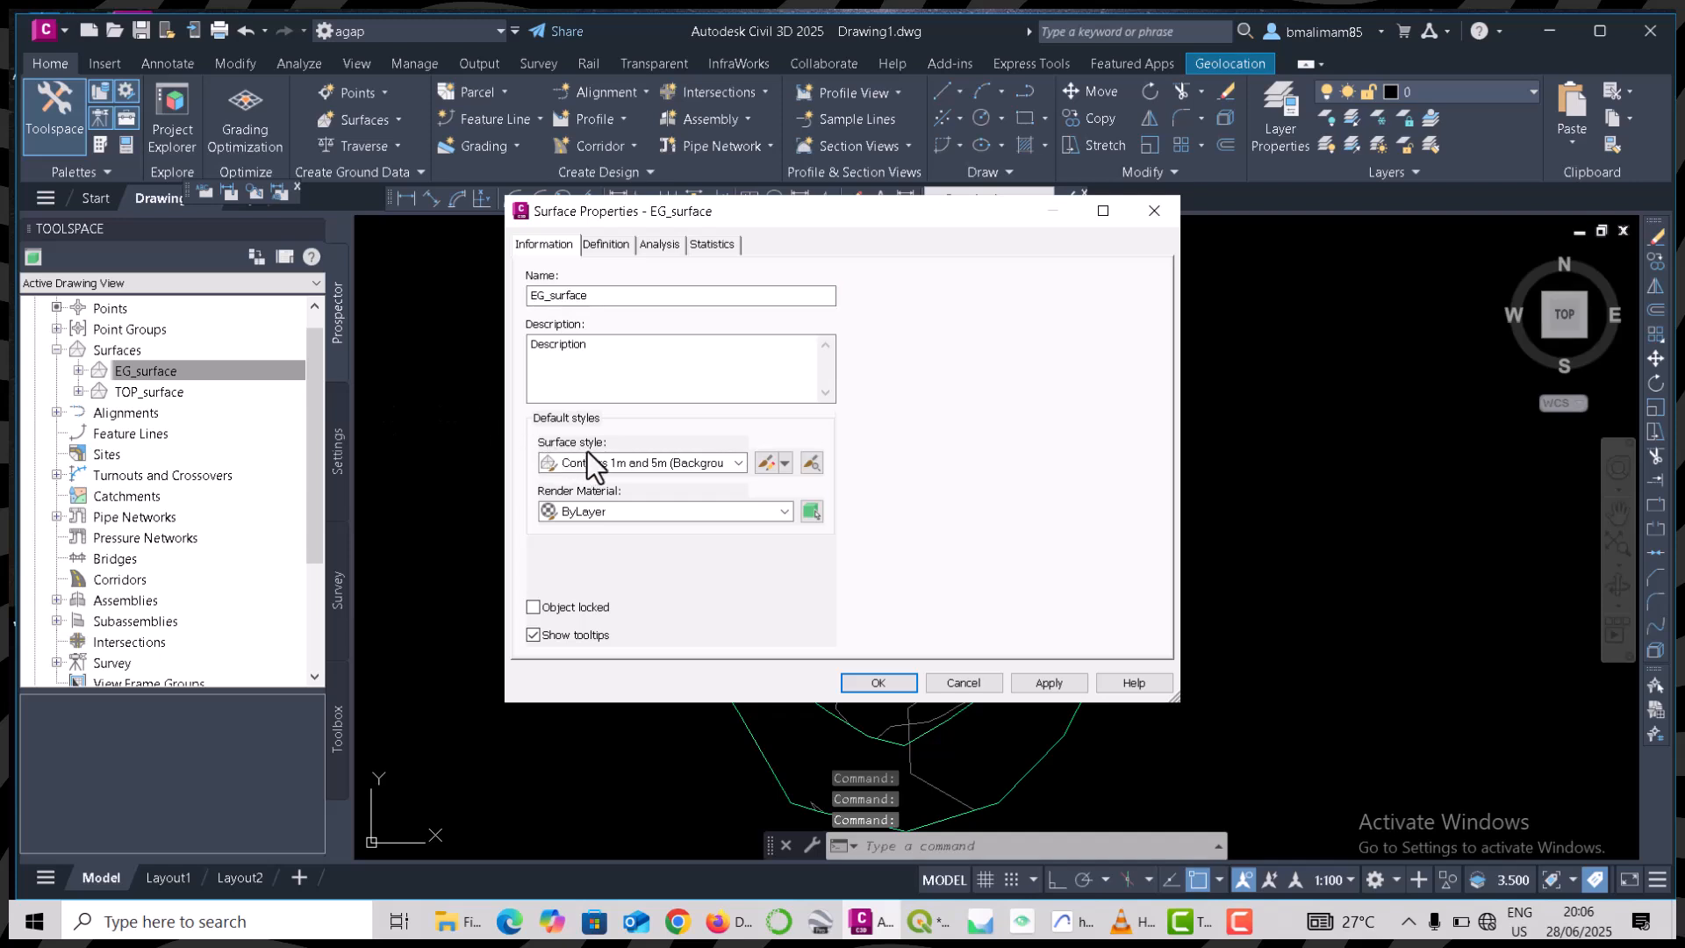
{"action": "left_click", "coordinate": [590, 464]}
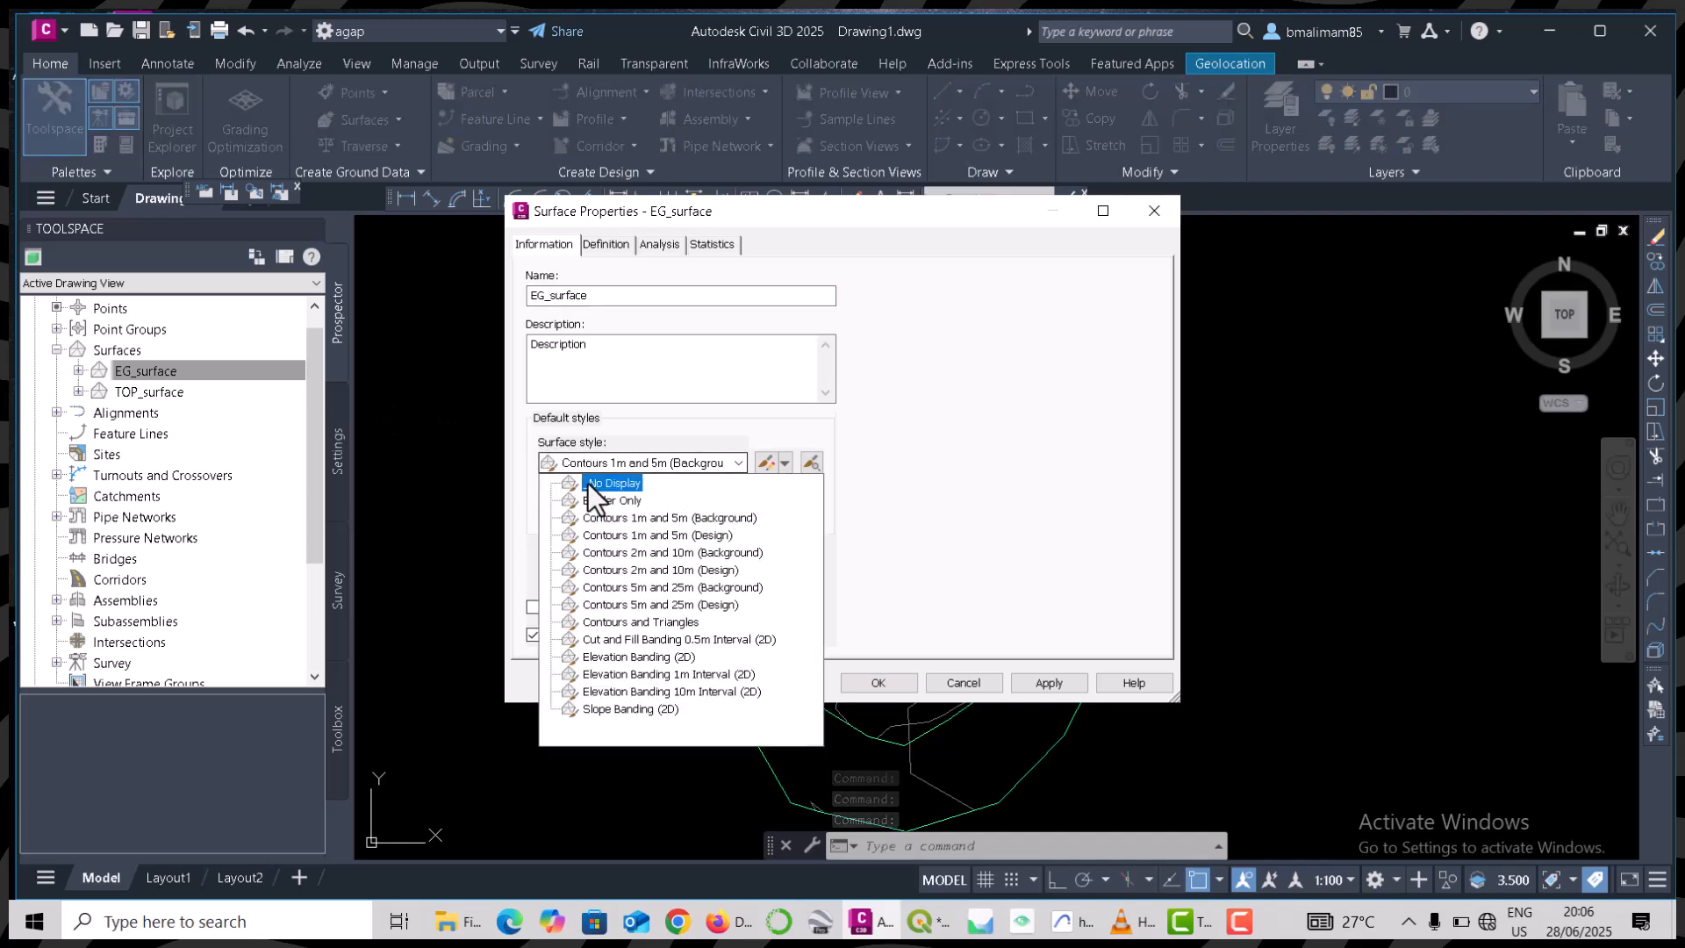
{"action": "left_click", "coordinate": [591, 485]}
{"action": "left_click", "coordinate": [887, 686]}
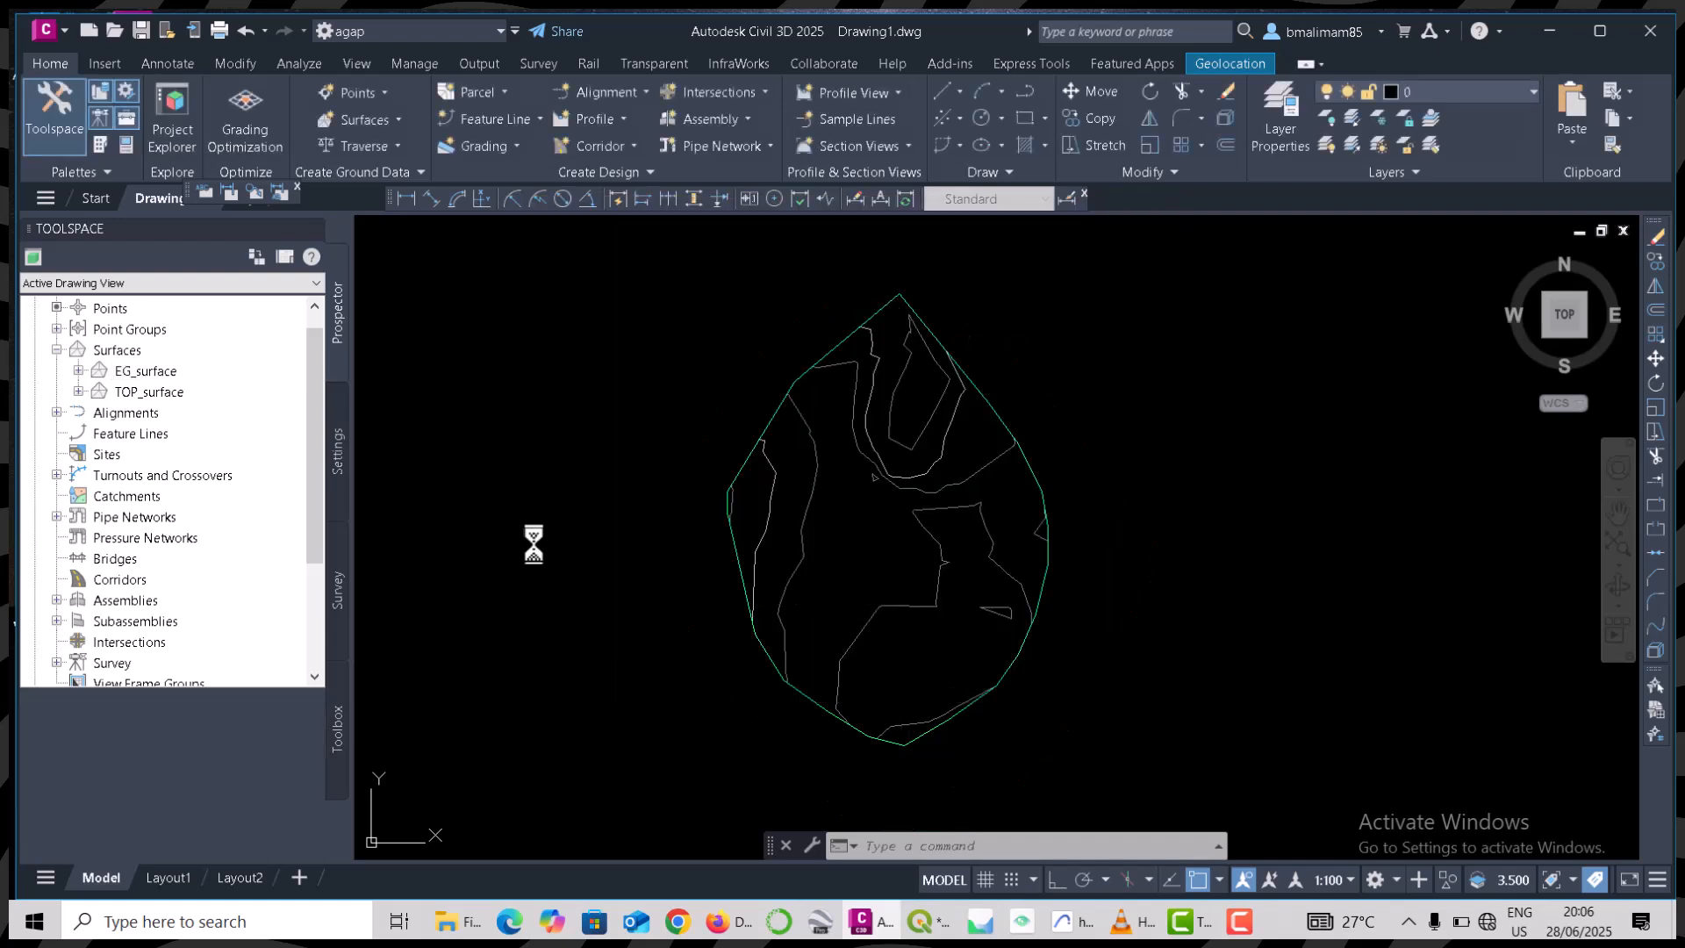
- Set the surface style of TOP_surface to _No Display
{"action": "left_click", "coordinate": [167, 392]}
{"action": "right_click", "coordinate": [186, 388]}
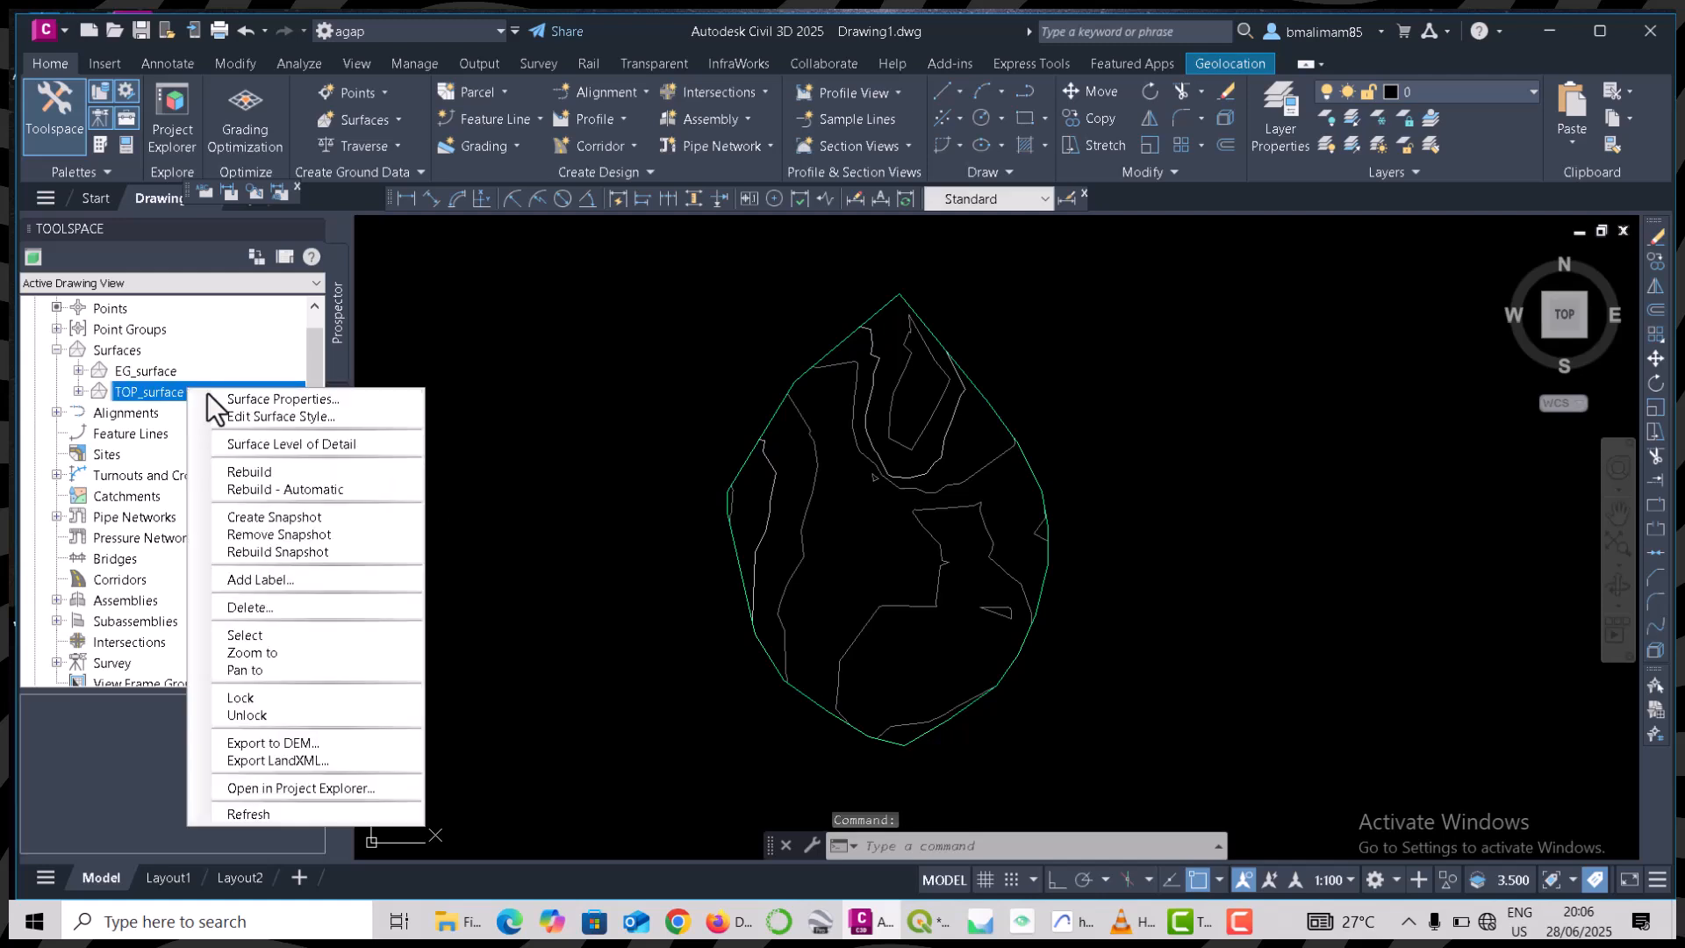
{"action": "left_click", "coordinate": [265, 399]}
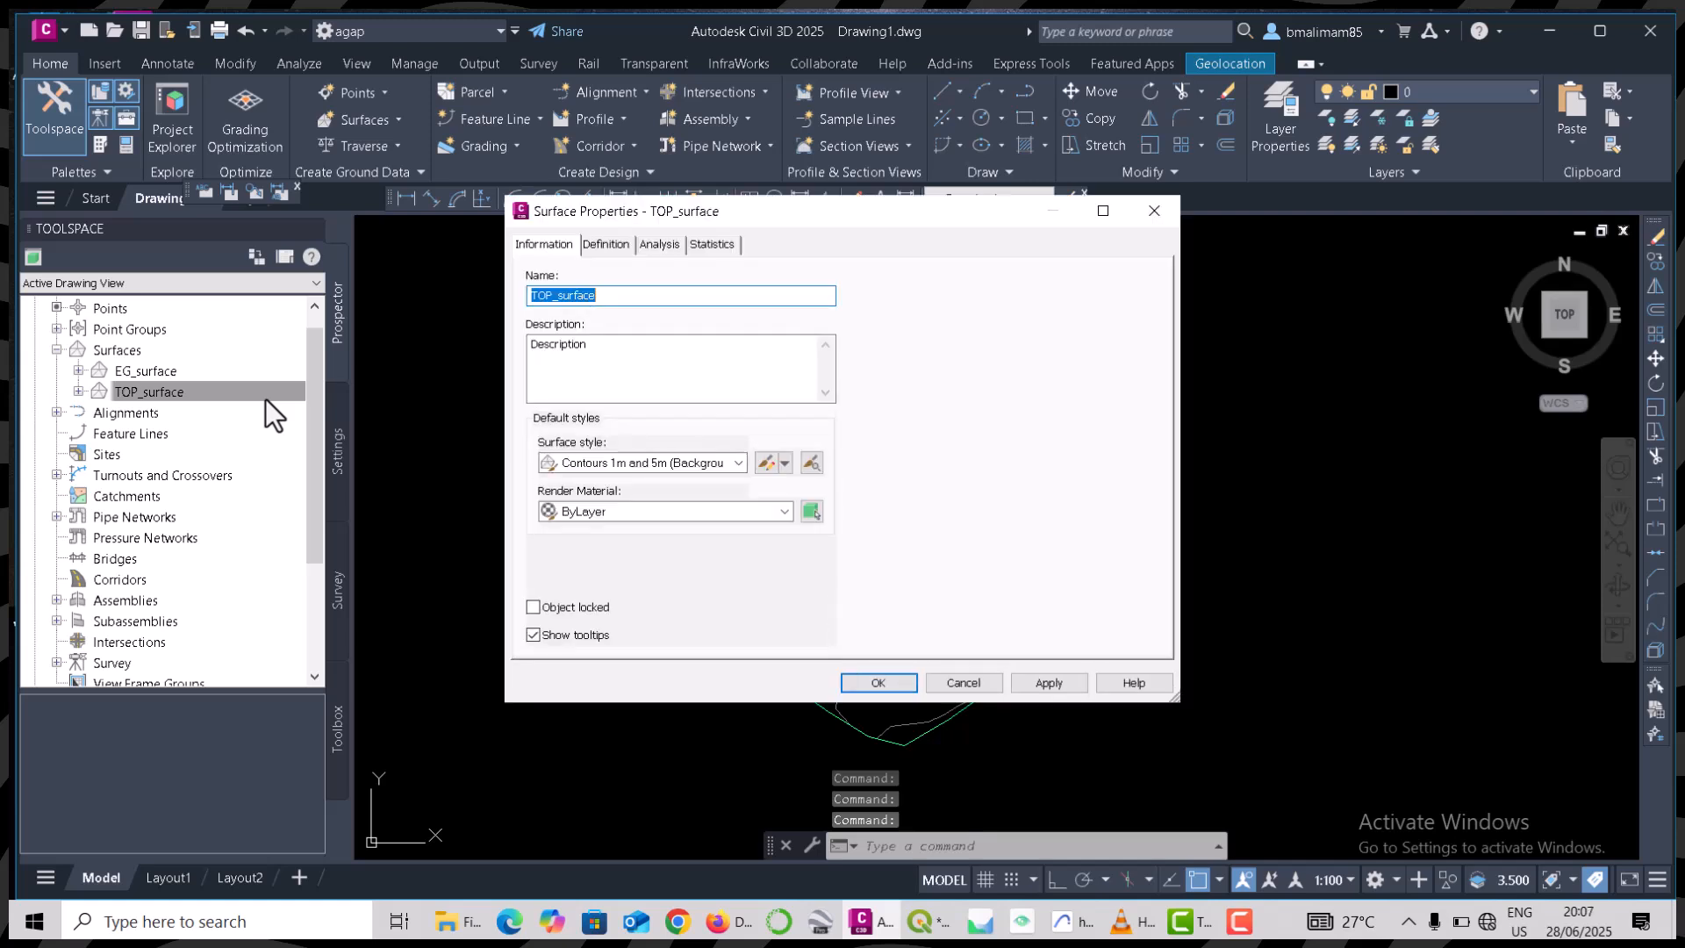
{"action": "left_click", "coordinate": [634, 467]}
{"action": "left_click", "coordinate": [613, 485]}
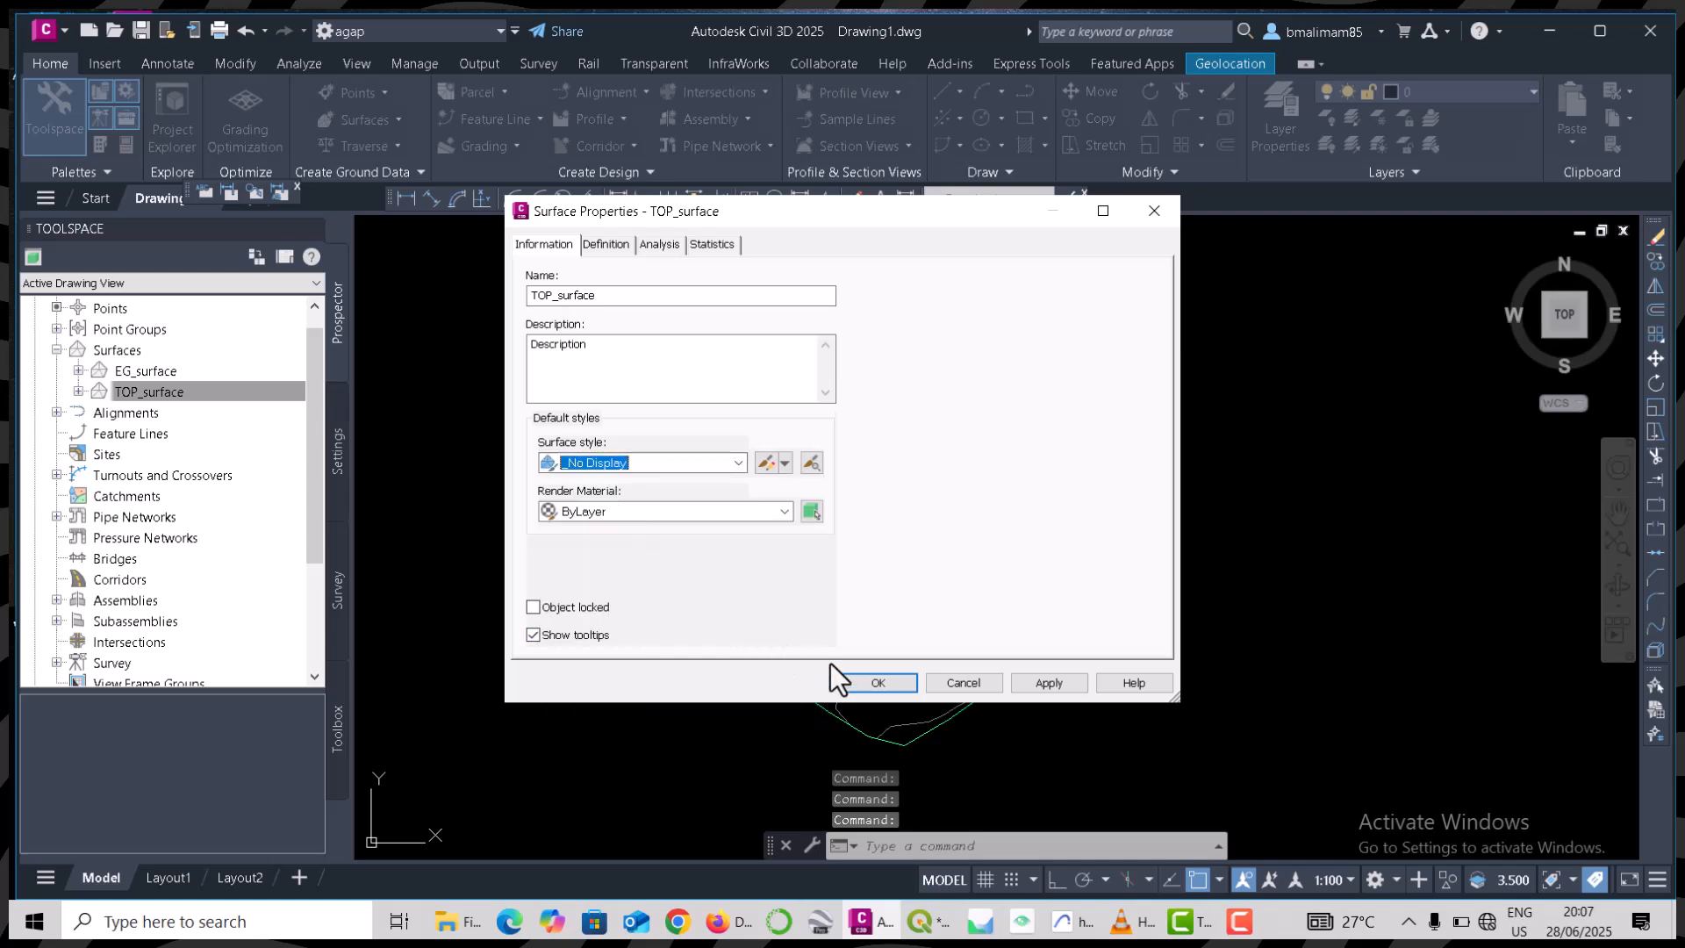
{"action": "left_click", "coordinate": [877, 682]}
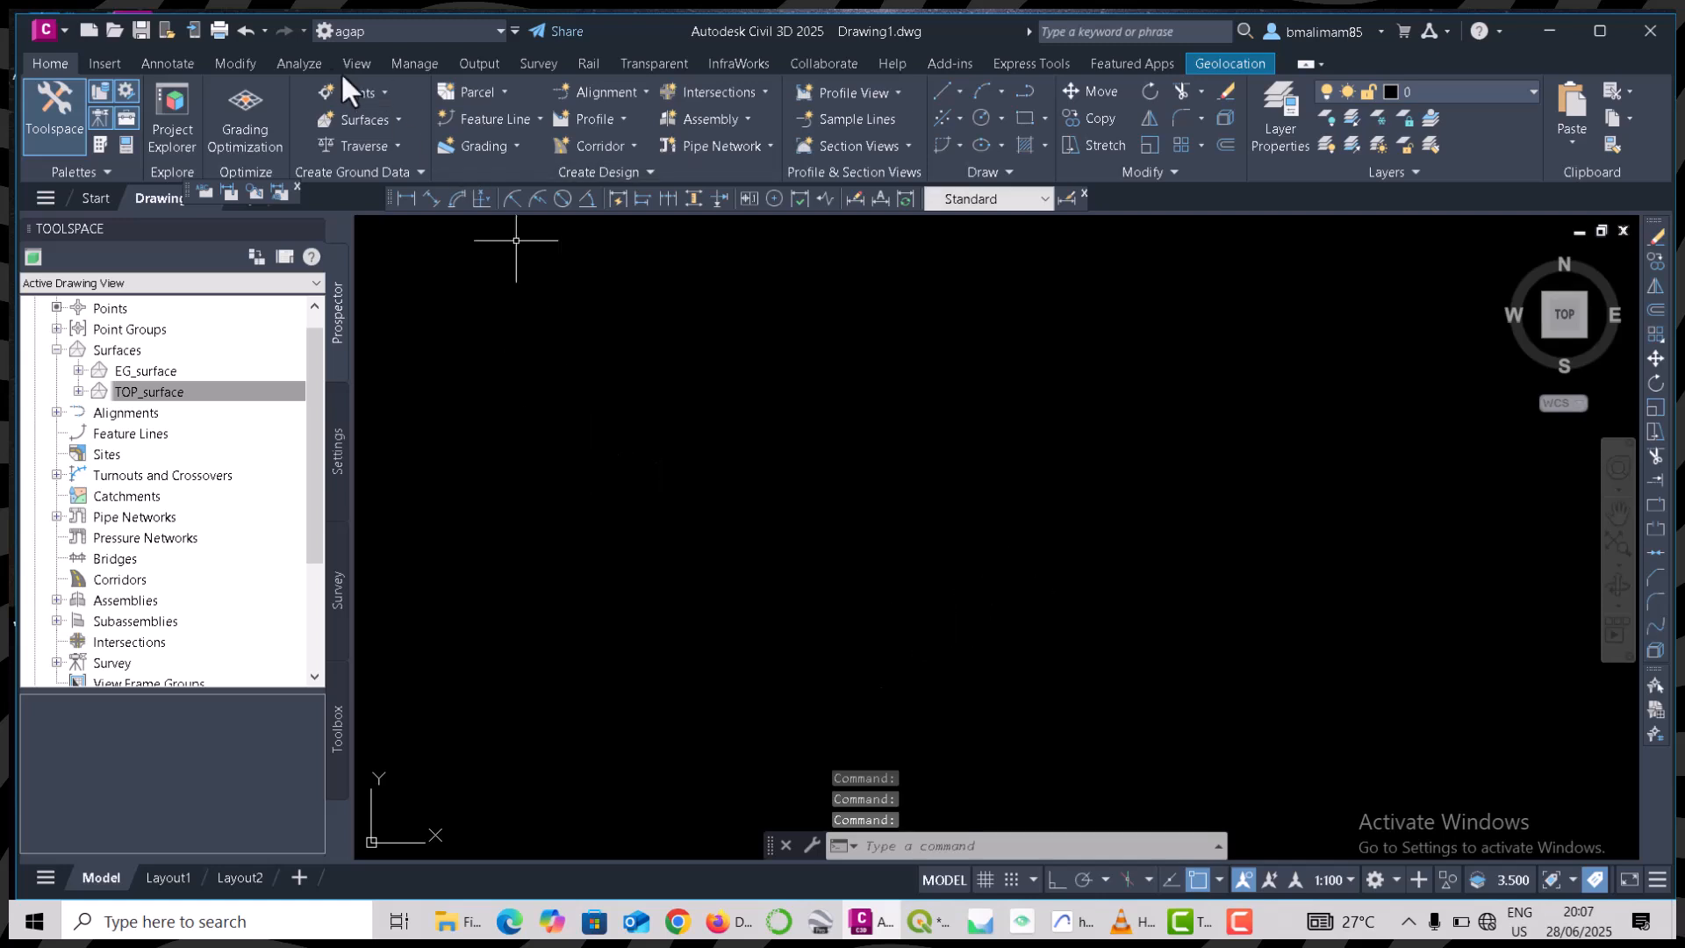
- Open the Volumes Dashboard from the volume analysis tools
{"action": "left_click", "coordinate": [299, 63]}
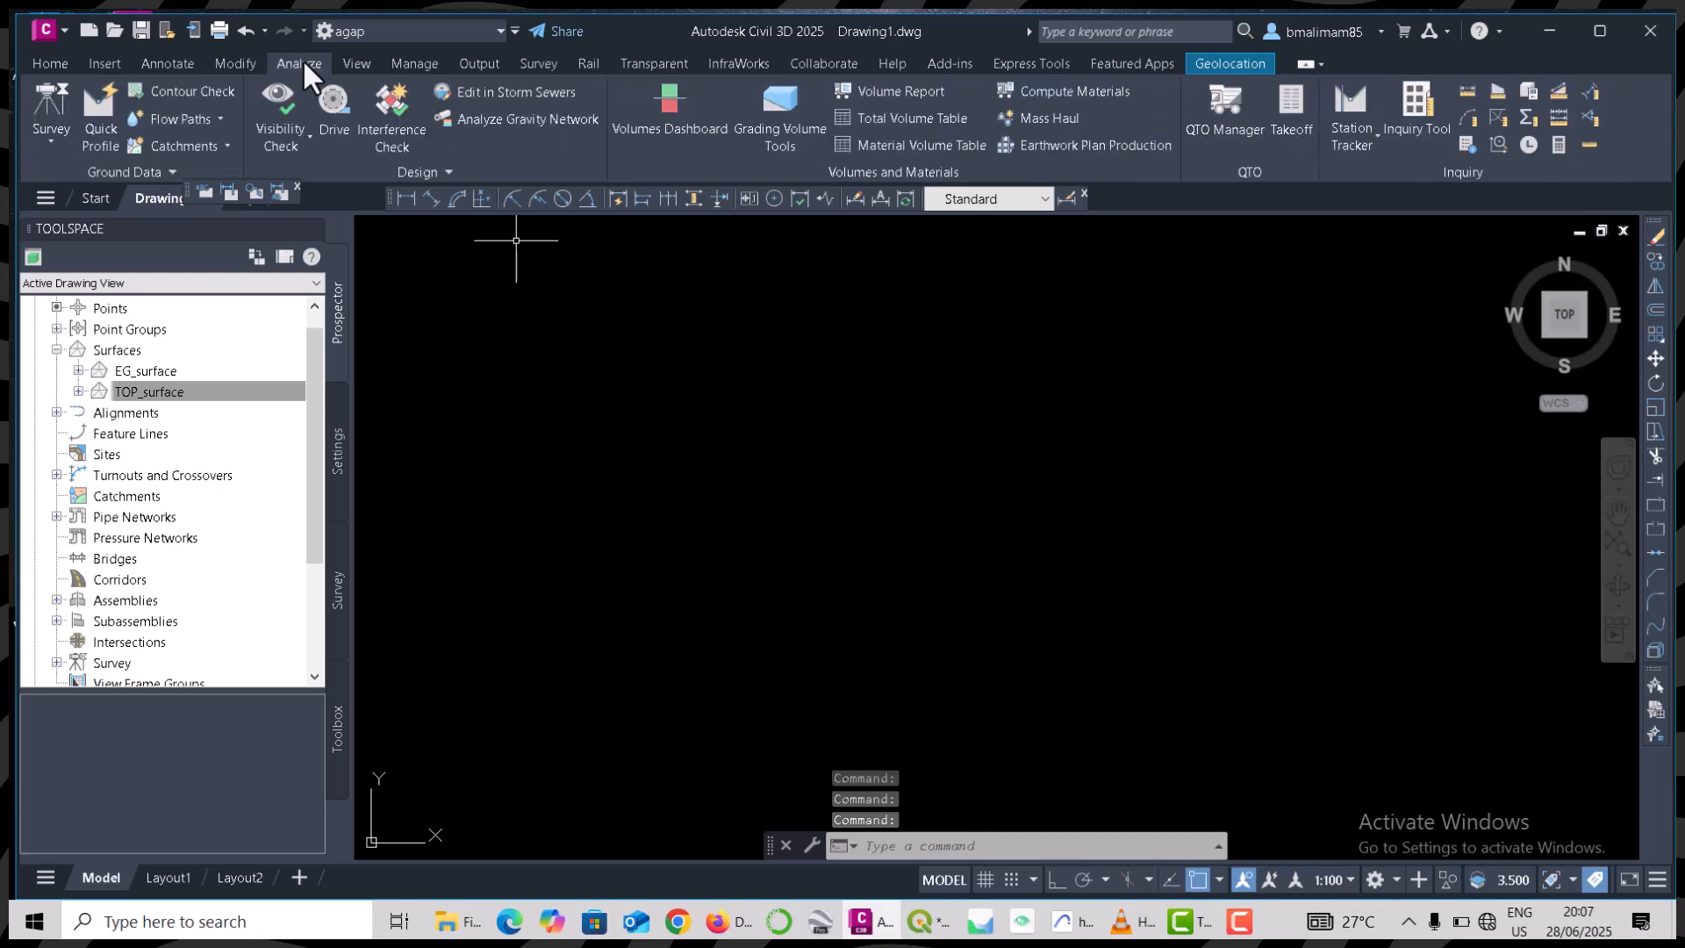
{"action": "left_click", "coordinate": [665, 123]}
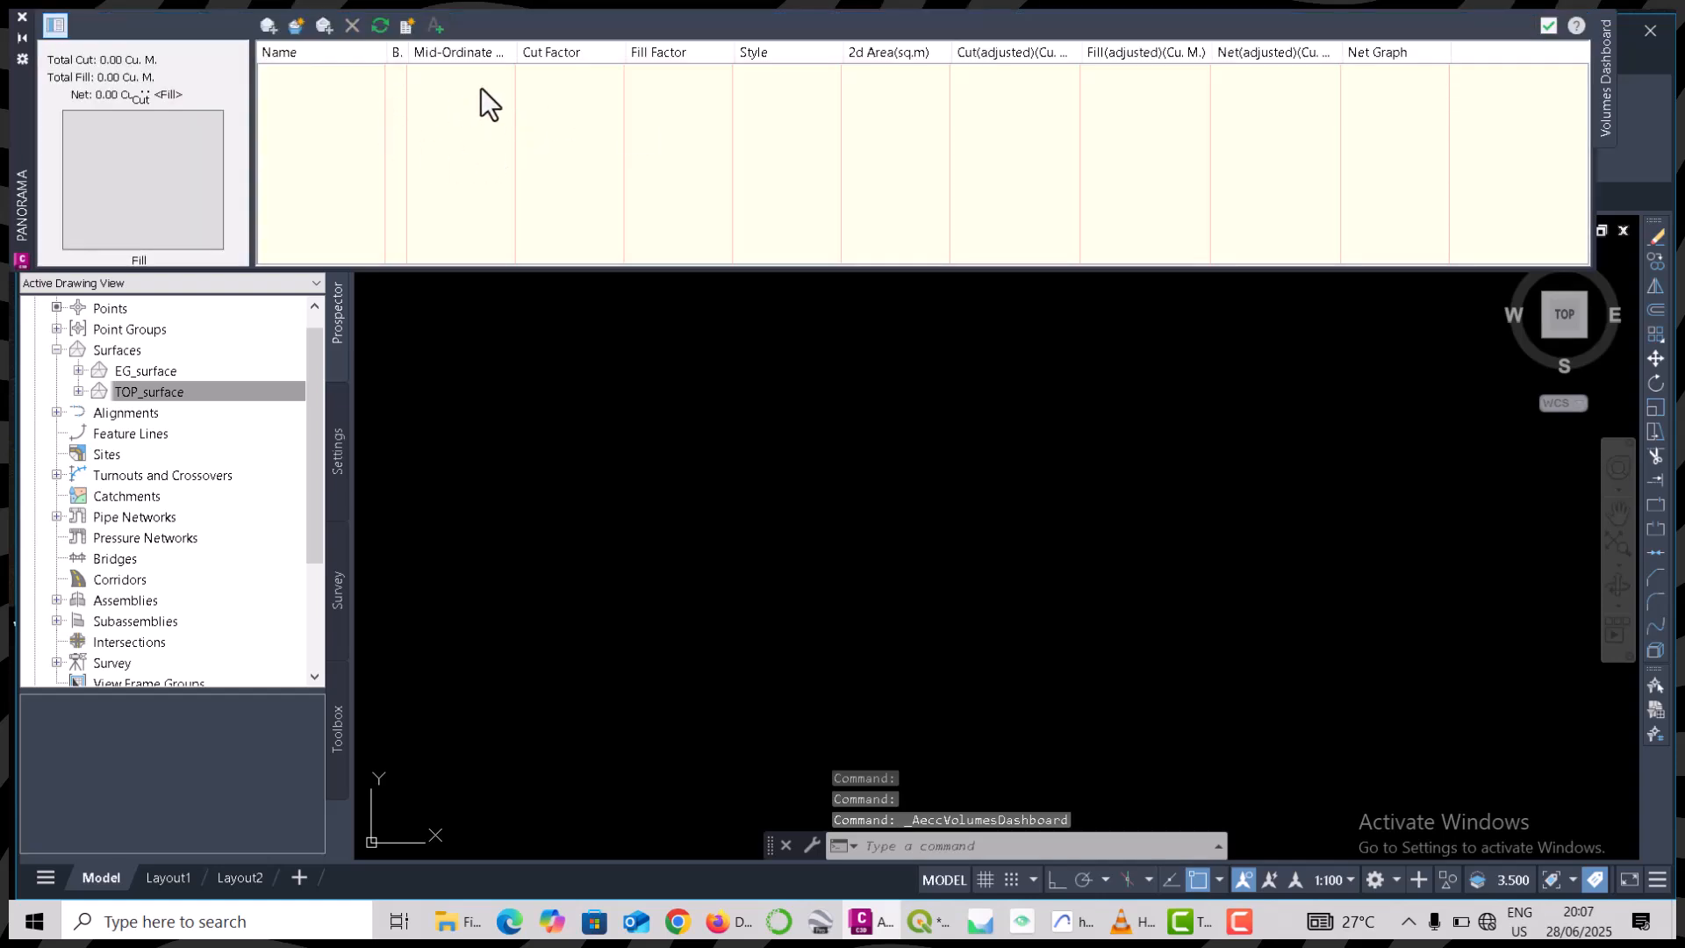
- Toggle the net graph panel of the Volumes Dashboard off and on twice
{"action": "mouse_move", "coordinate": [120, 88]}
{"action": "left_click", "coordinate": [55, 24]}
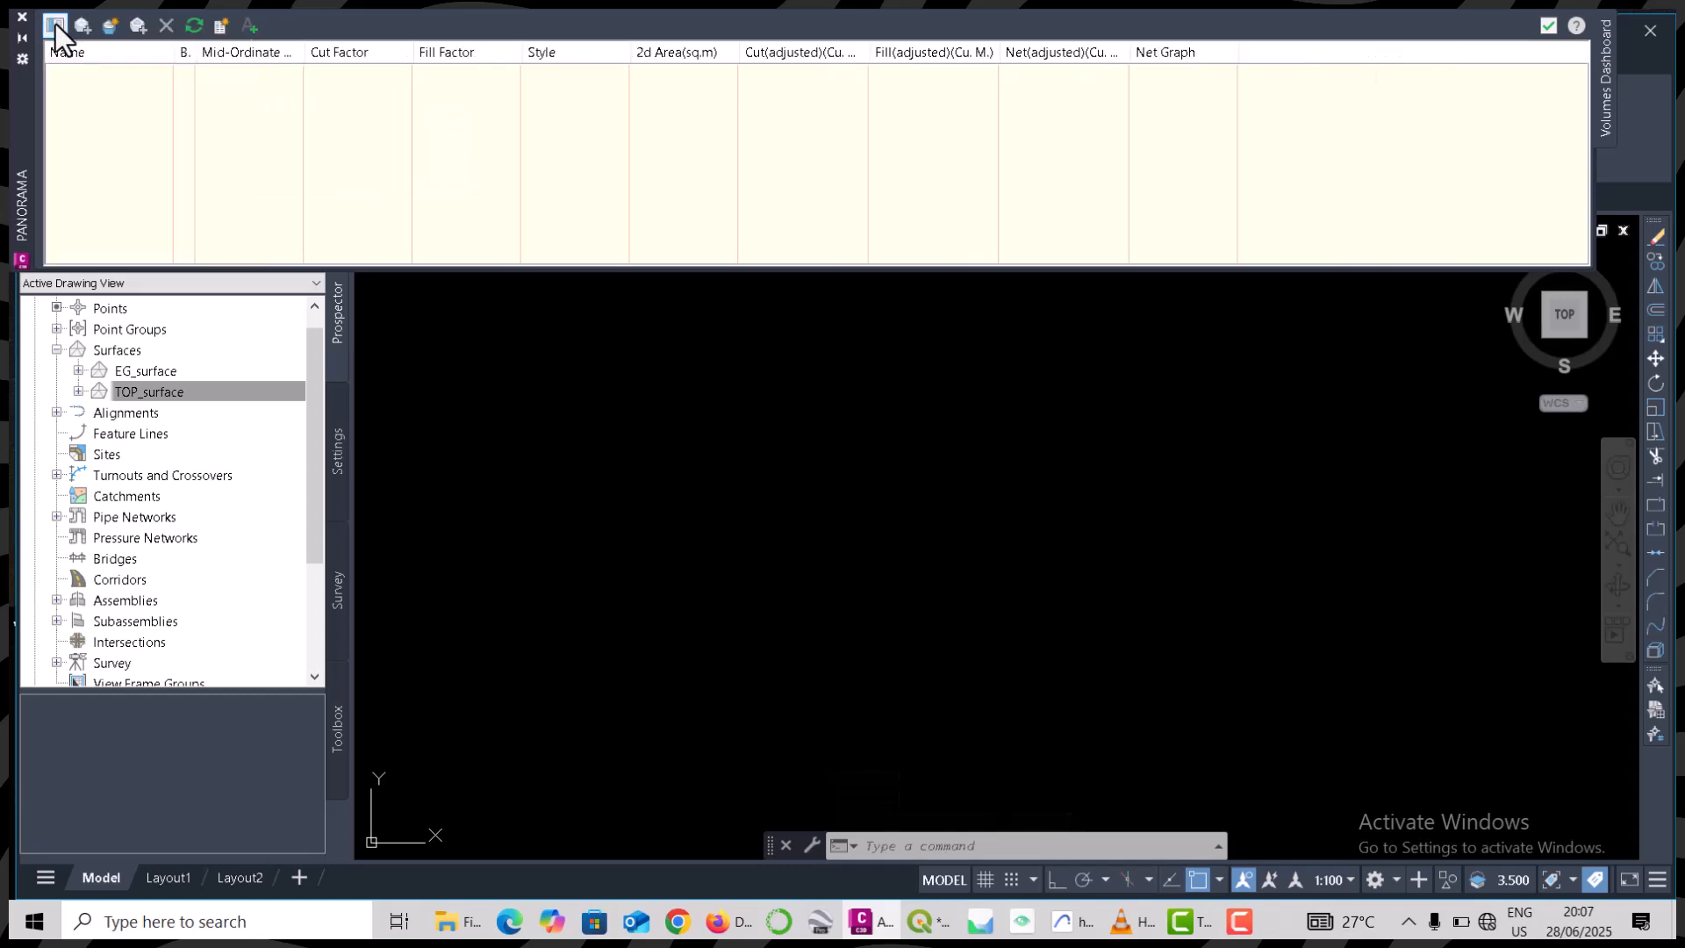
{"action": "left_click", "coordinate": [56, 26]}
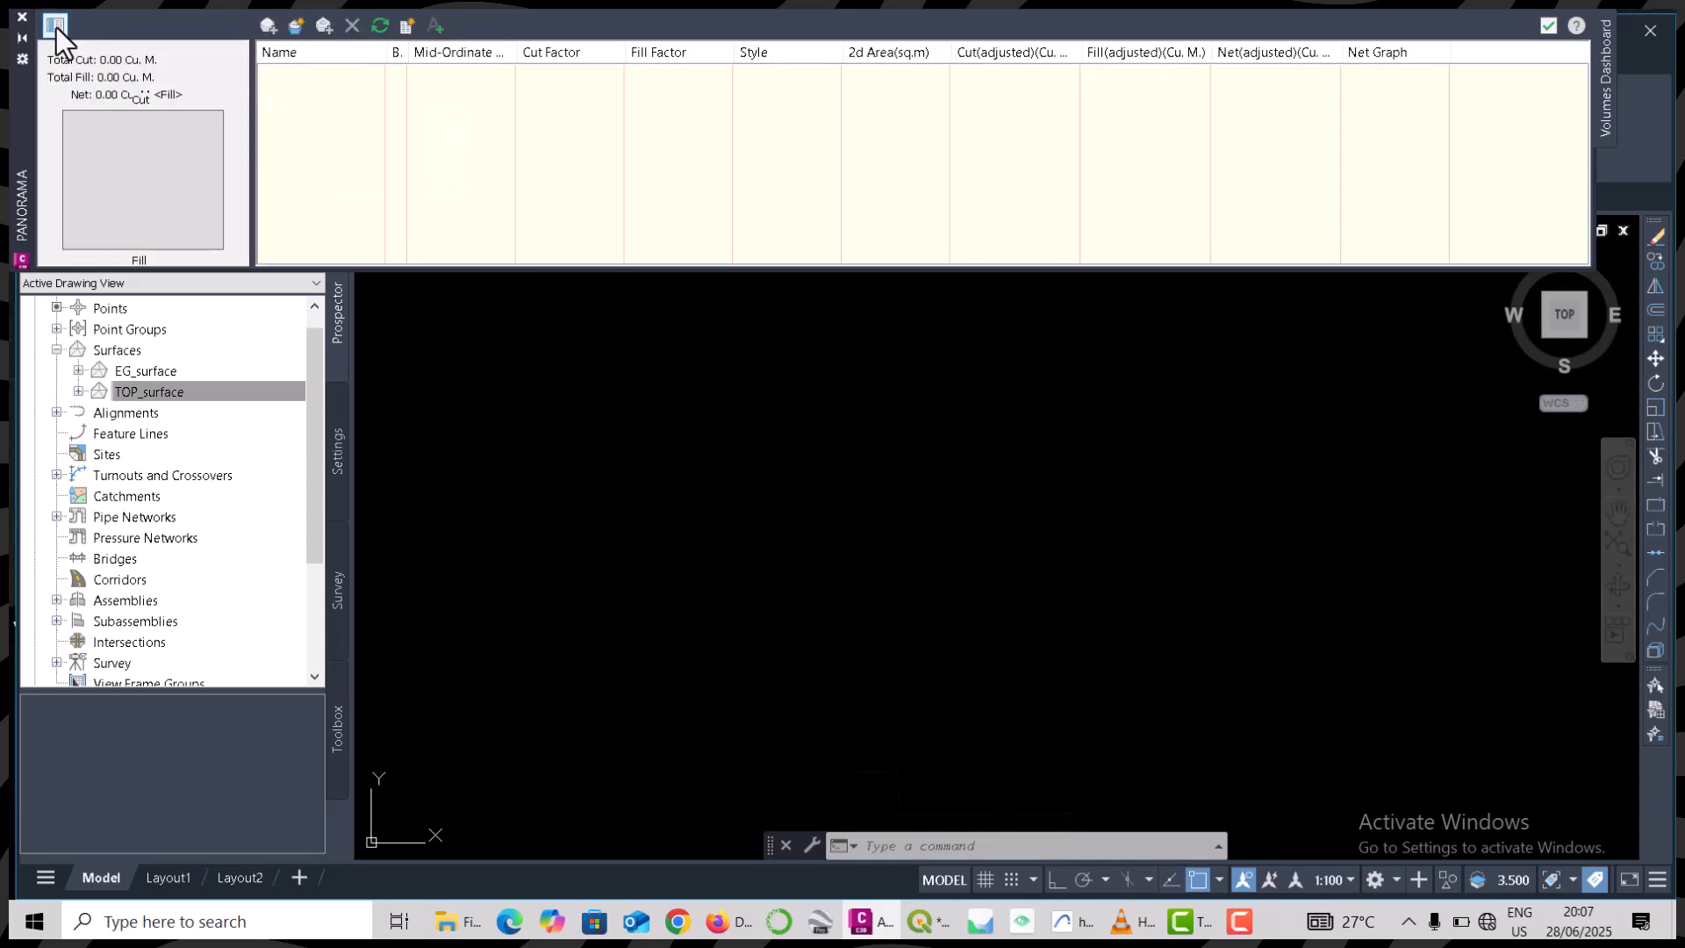
{"action": "left_click", "coordinate": [56, 27]}
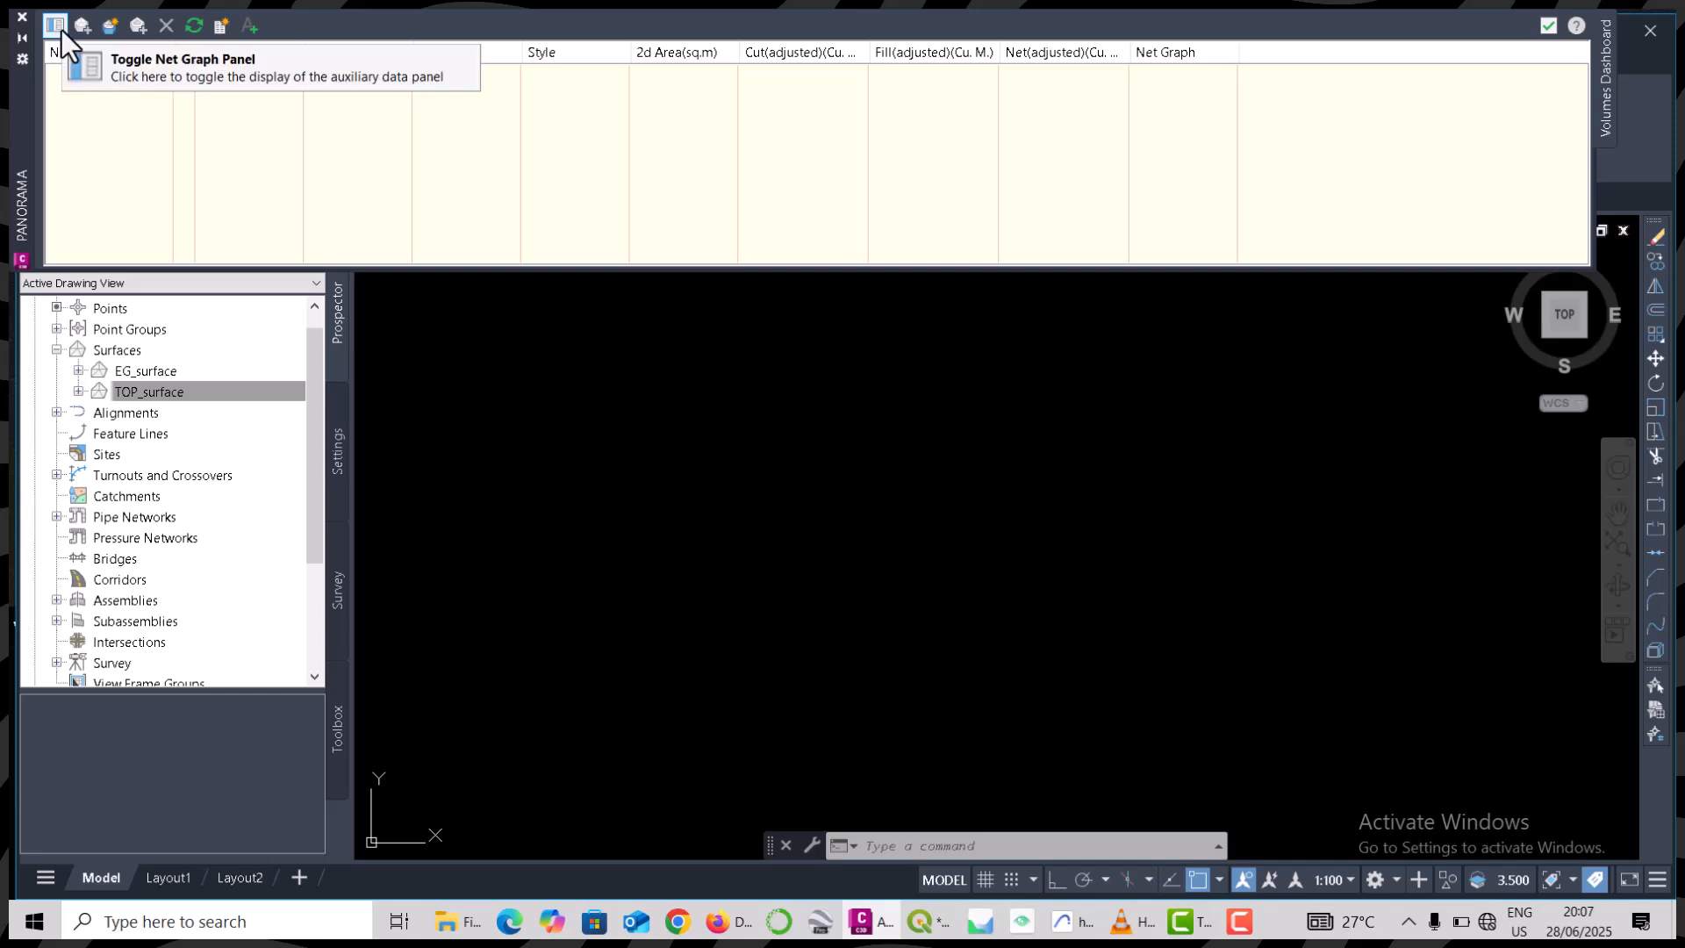
{"action": "left_click", "coordinate": [56, 26]}
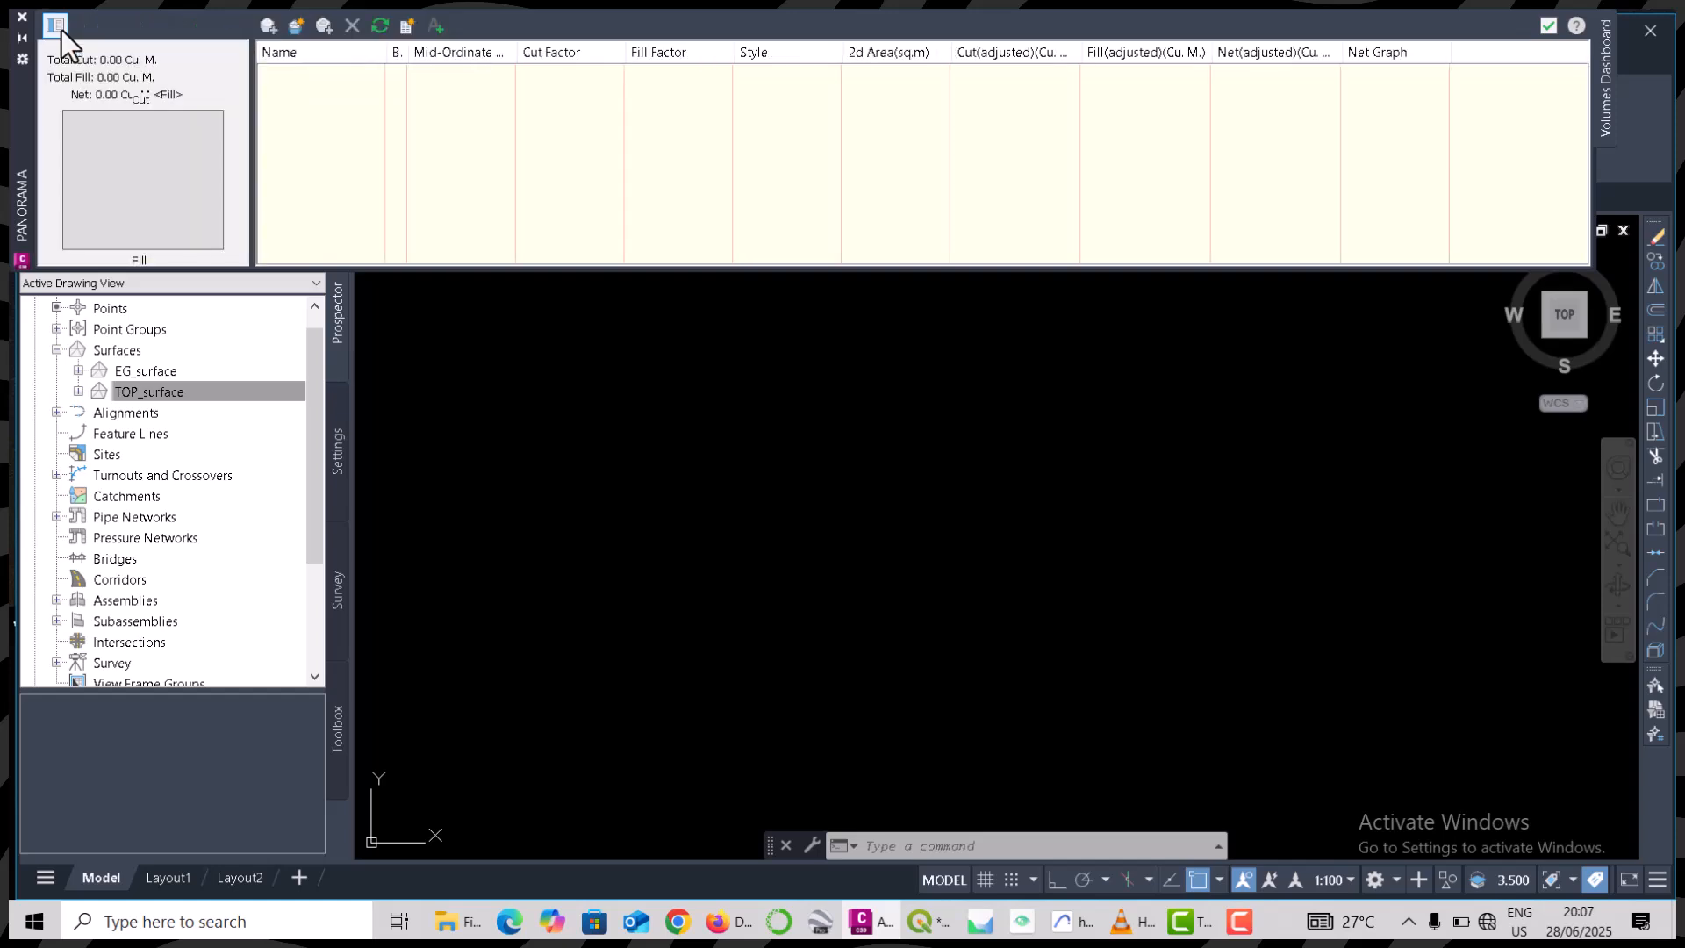
- Start a new volume surface of type TIN volume surface and name it voly=ume
{"action": "left_click", "coordinate": [293, 24]}
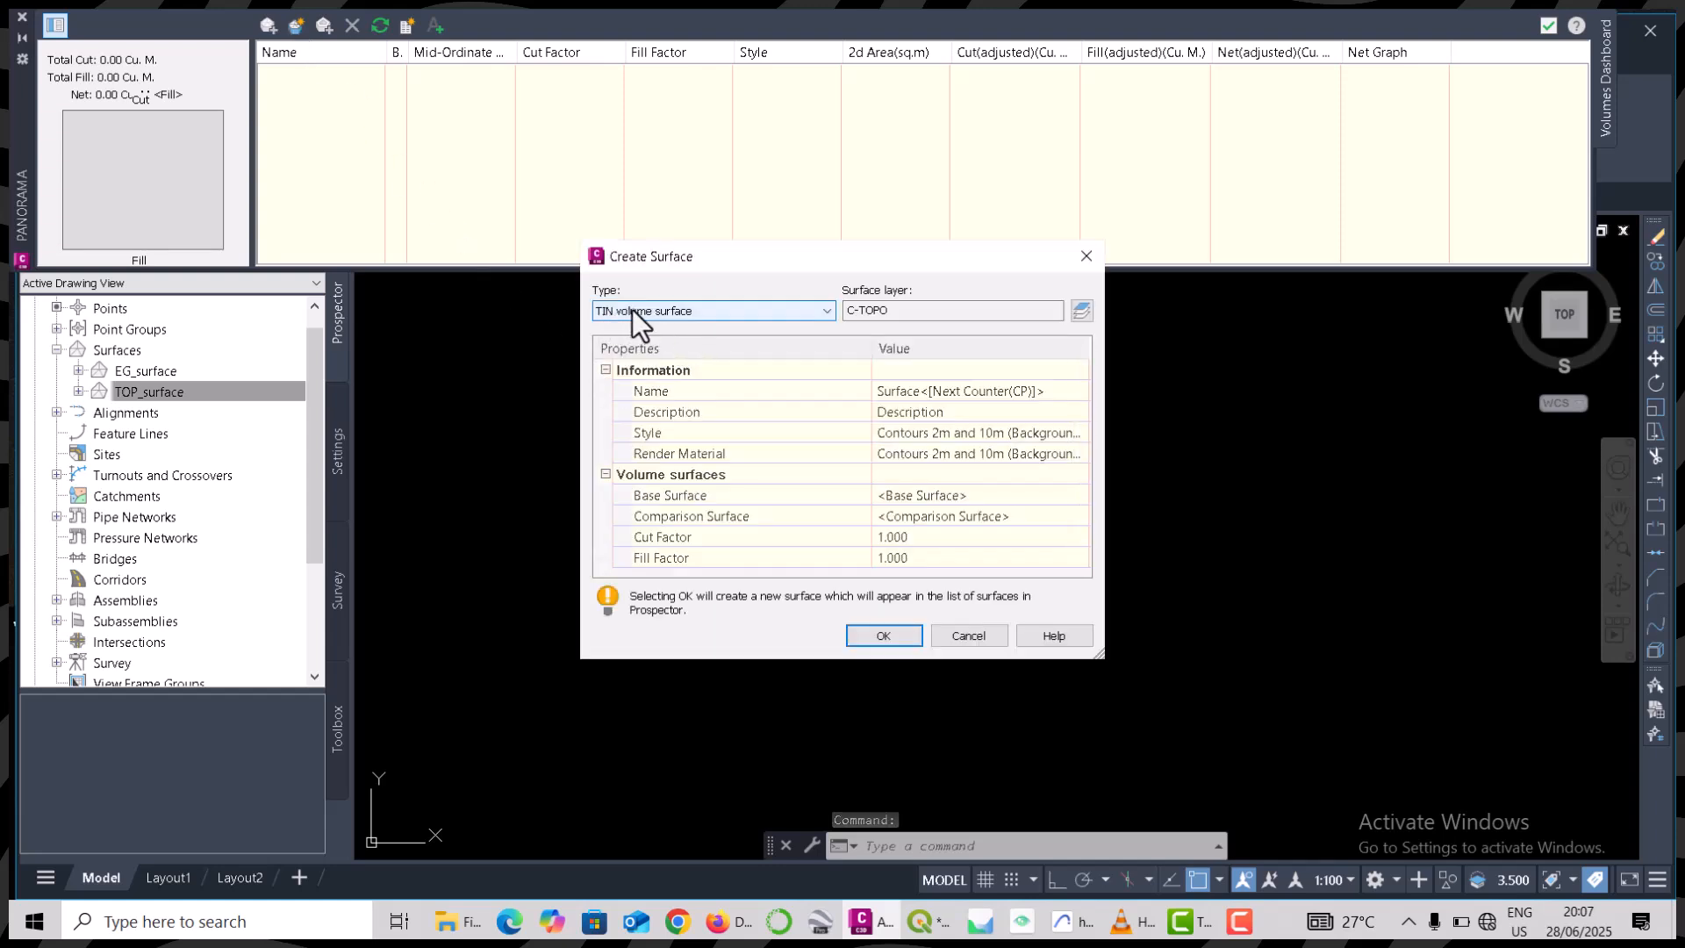
{"action": "left_click", "coordinate": [706, 311]}
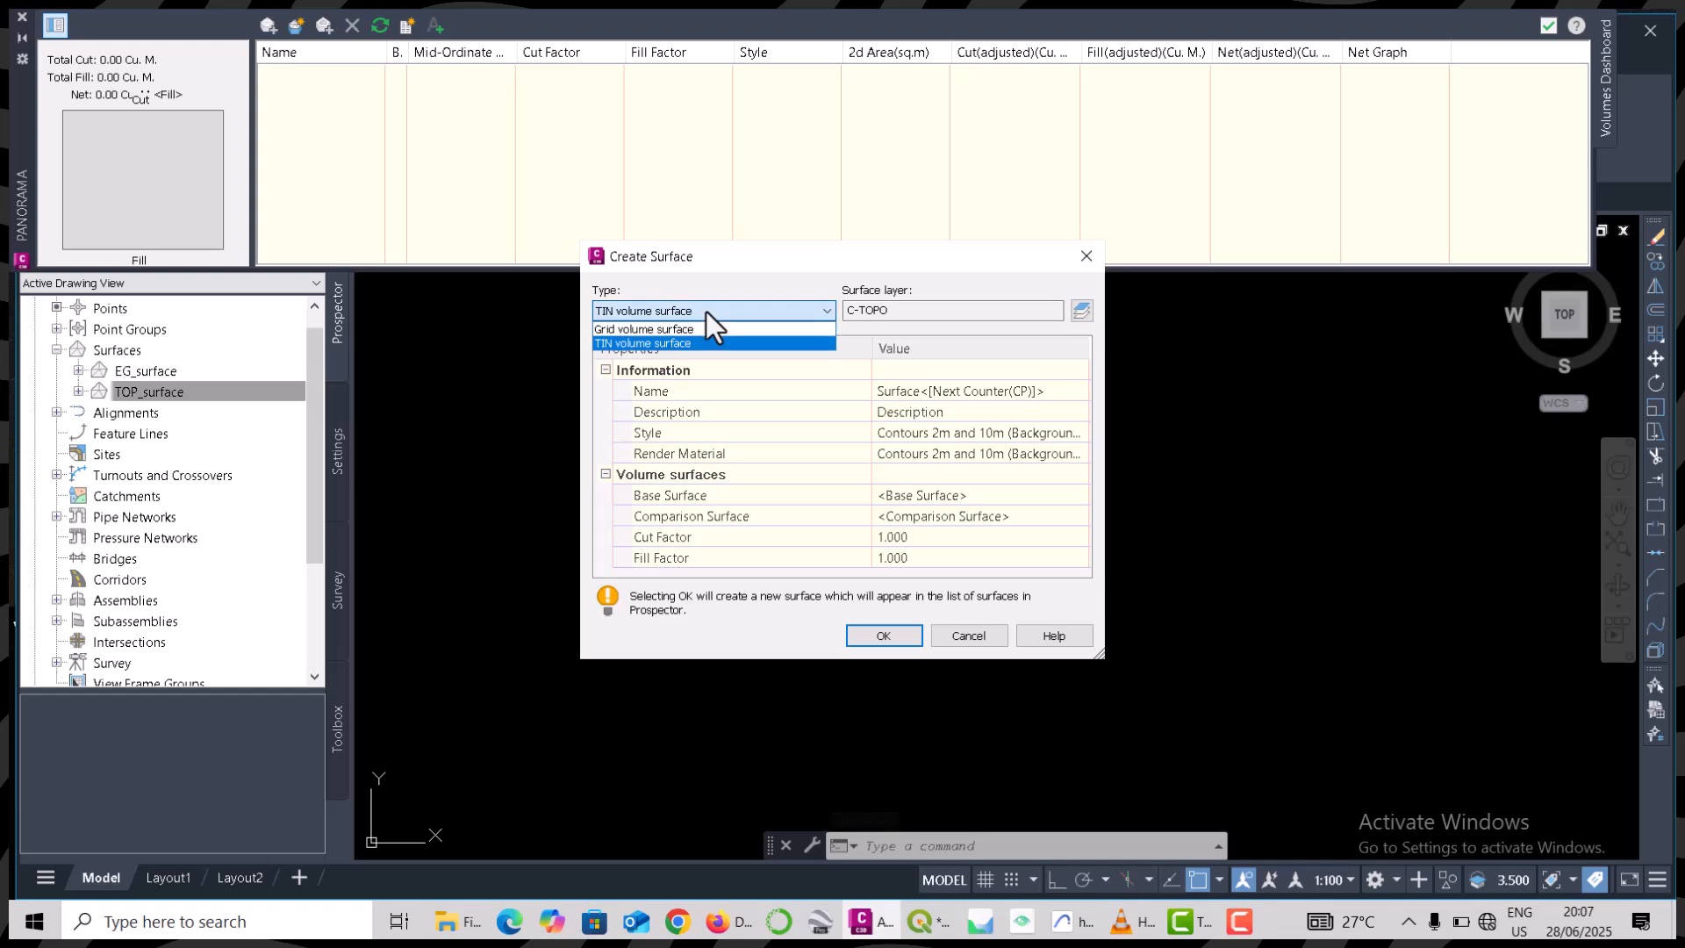
{"action": "left_click", "coordinate": [864, 353]}
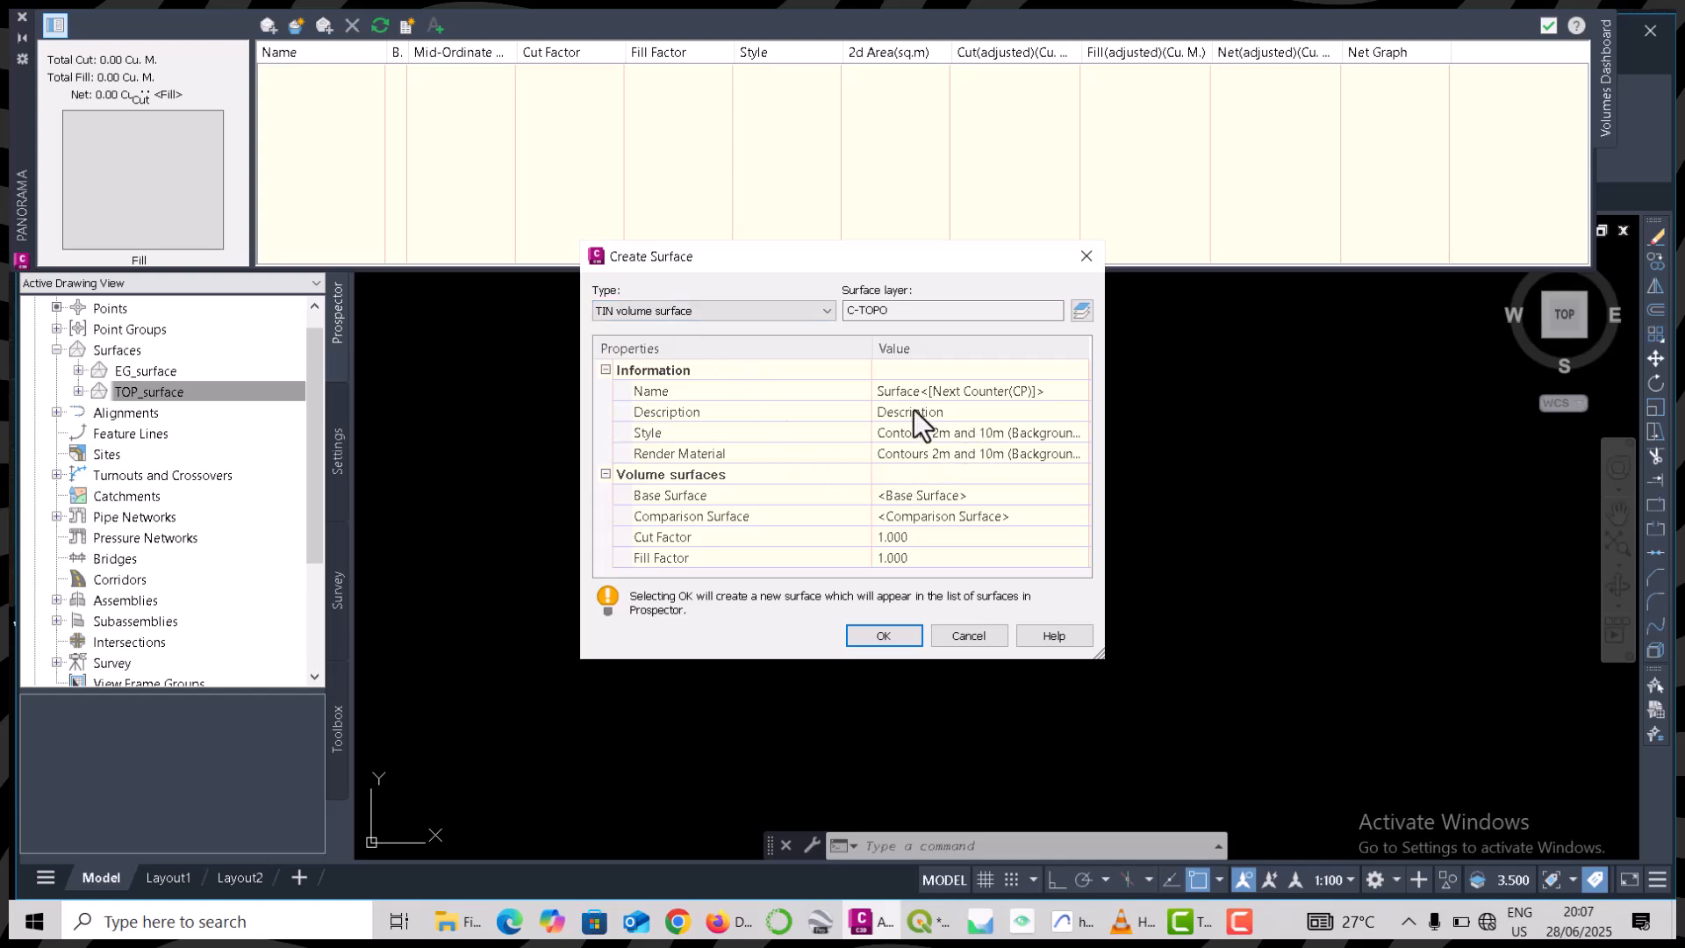
{"action": "left_click", "coordinate": [976, 390]}
{"action": "type", "text": "voly=ume"}
{"action": "key", "text": "Return"}
- Assign EG_surface as the base surface and TOP_surface as the comparison surface of the new volume surface
{"action": "left_click", "coordinate": [914, 497]}
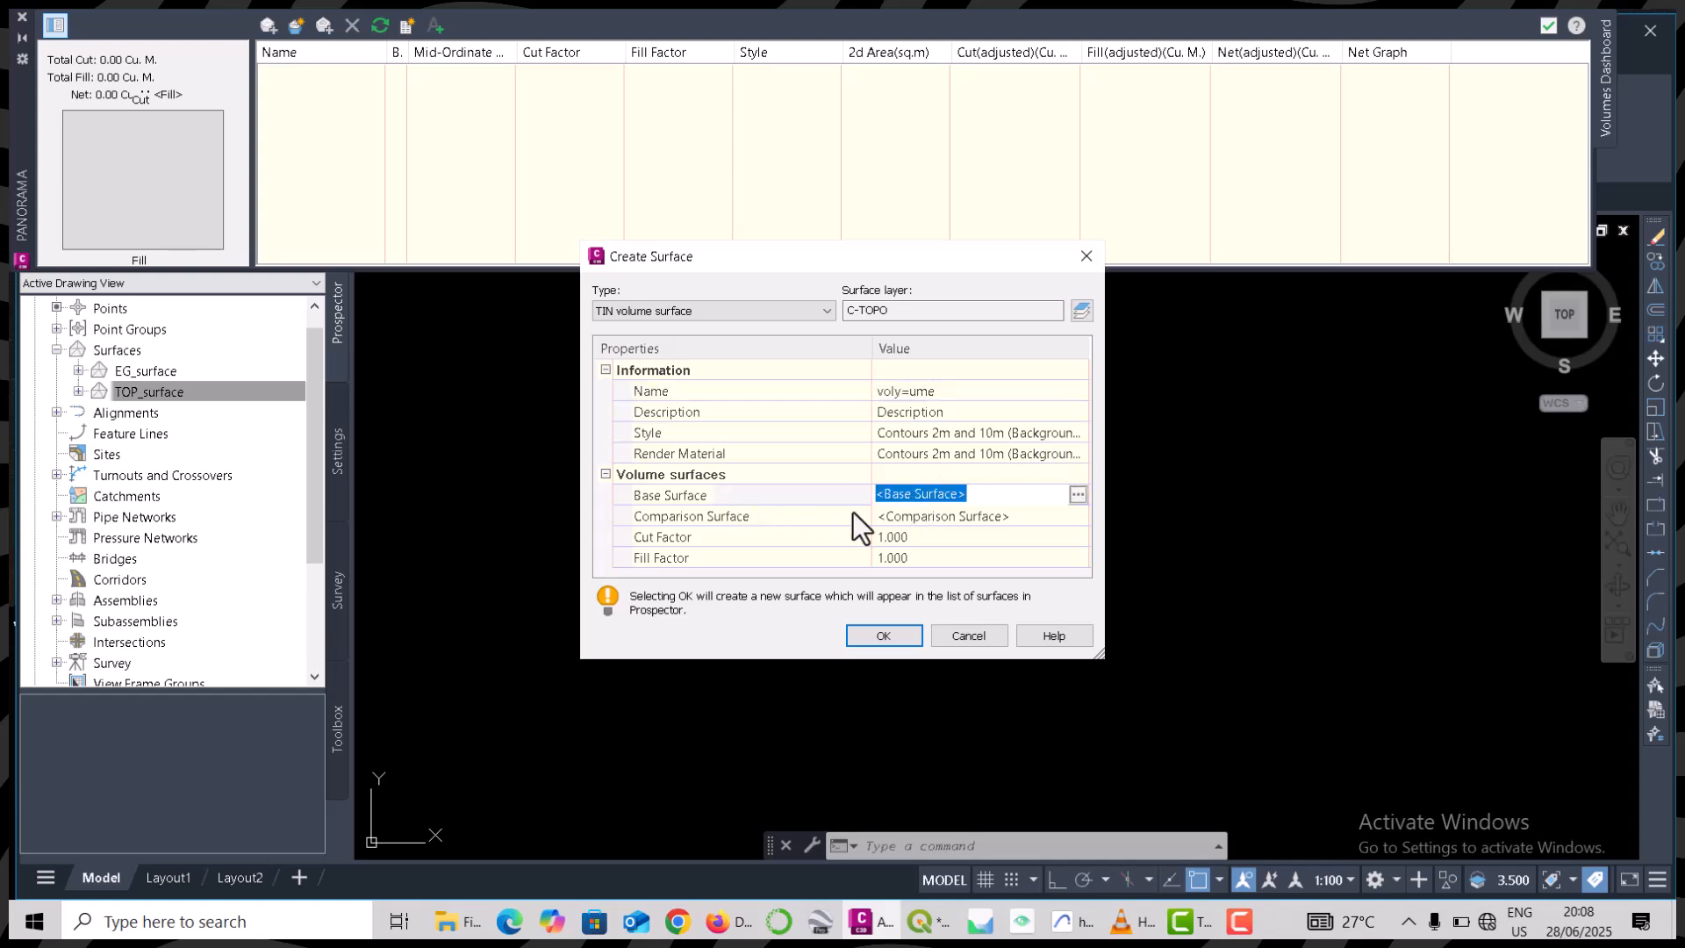
{"action": "left_click", "coordinate": [1079, 496]}
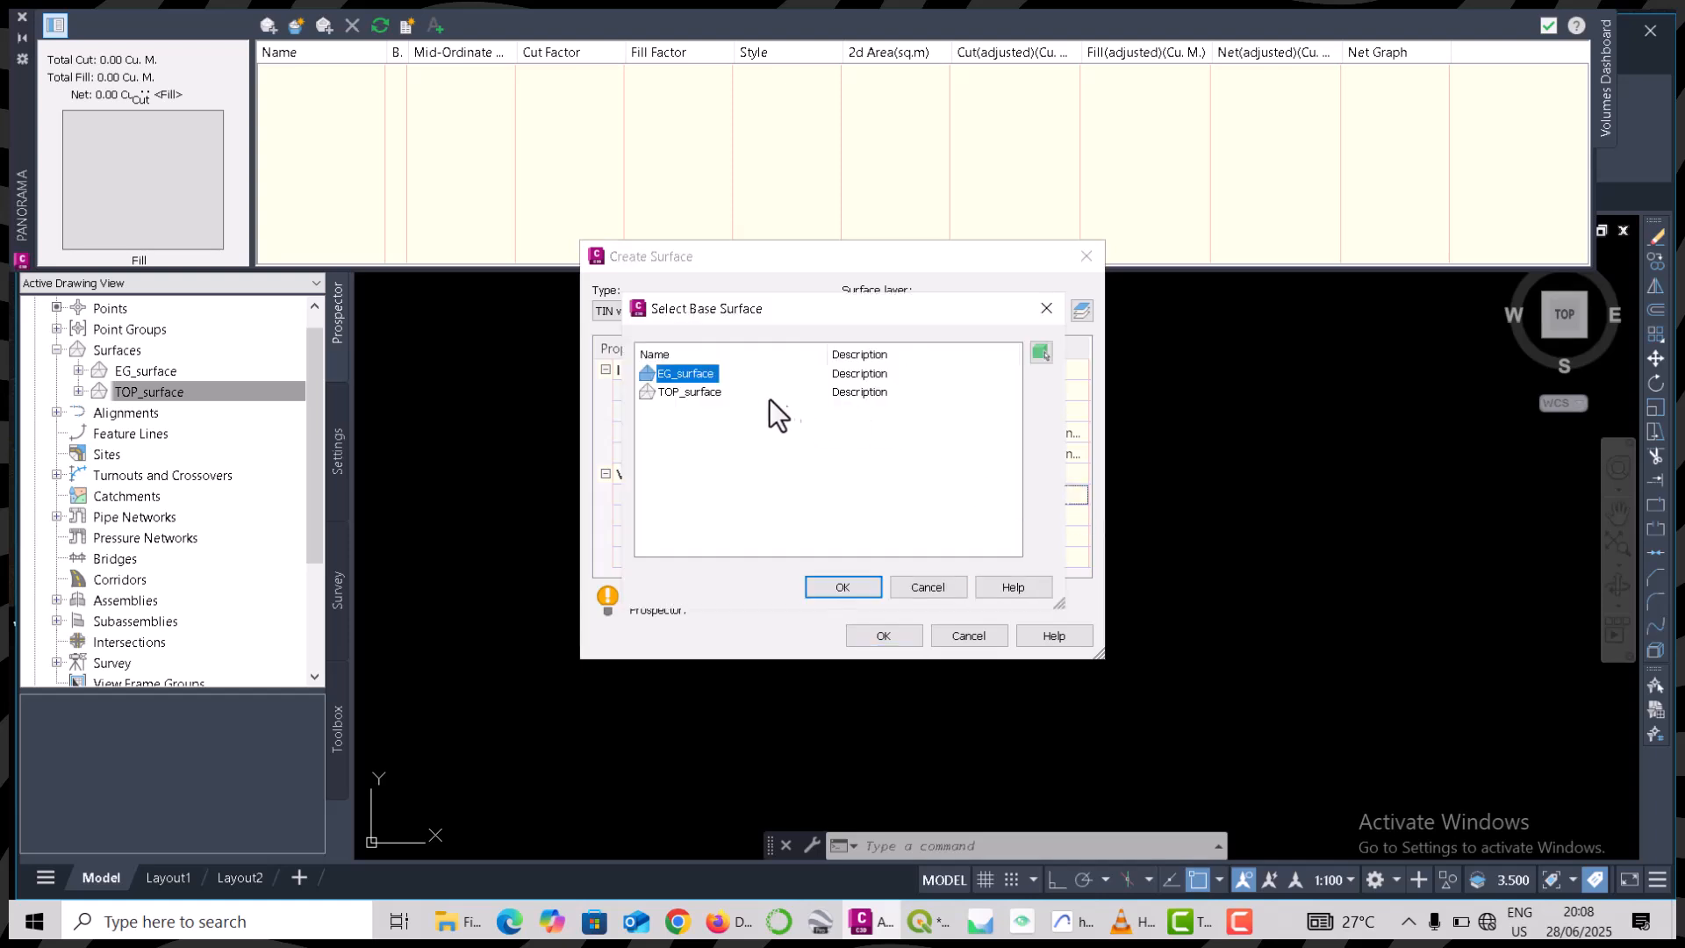
{"action": "left_click", "coordinate": [839, 590]}
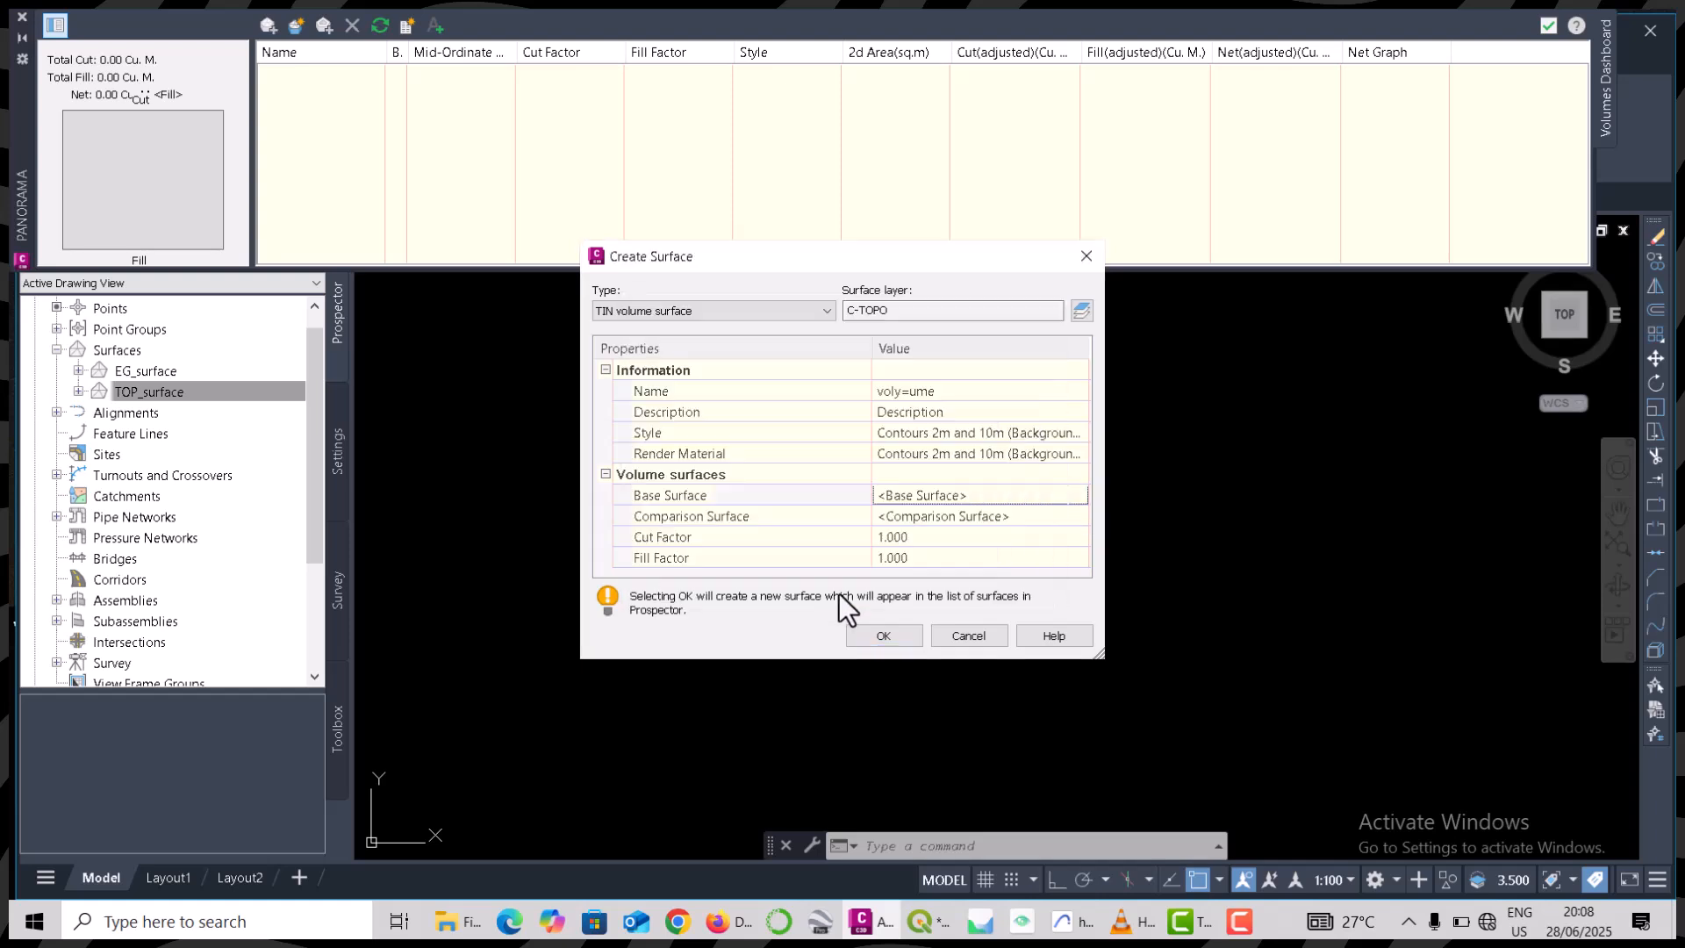
{"action": "left_click", "coordinate": [930, 516]}
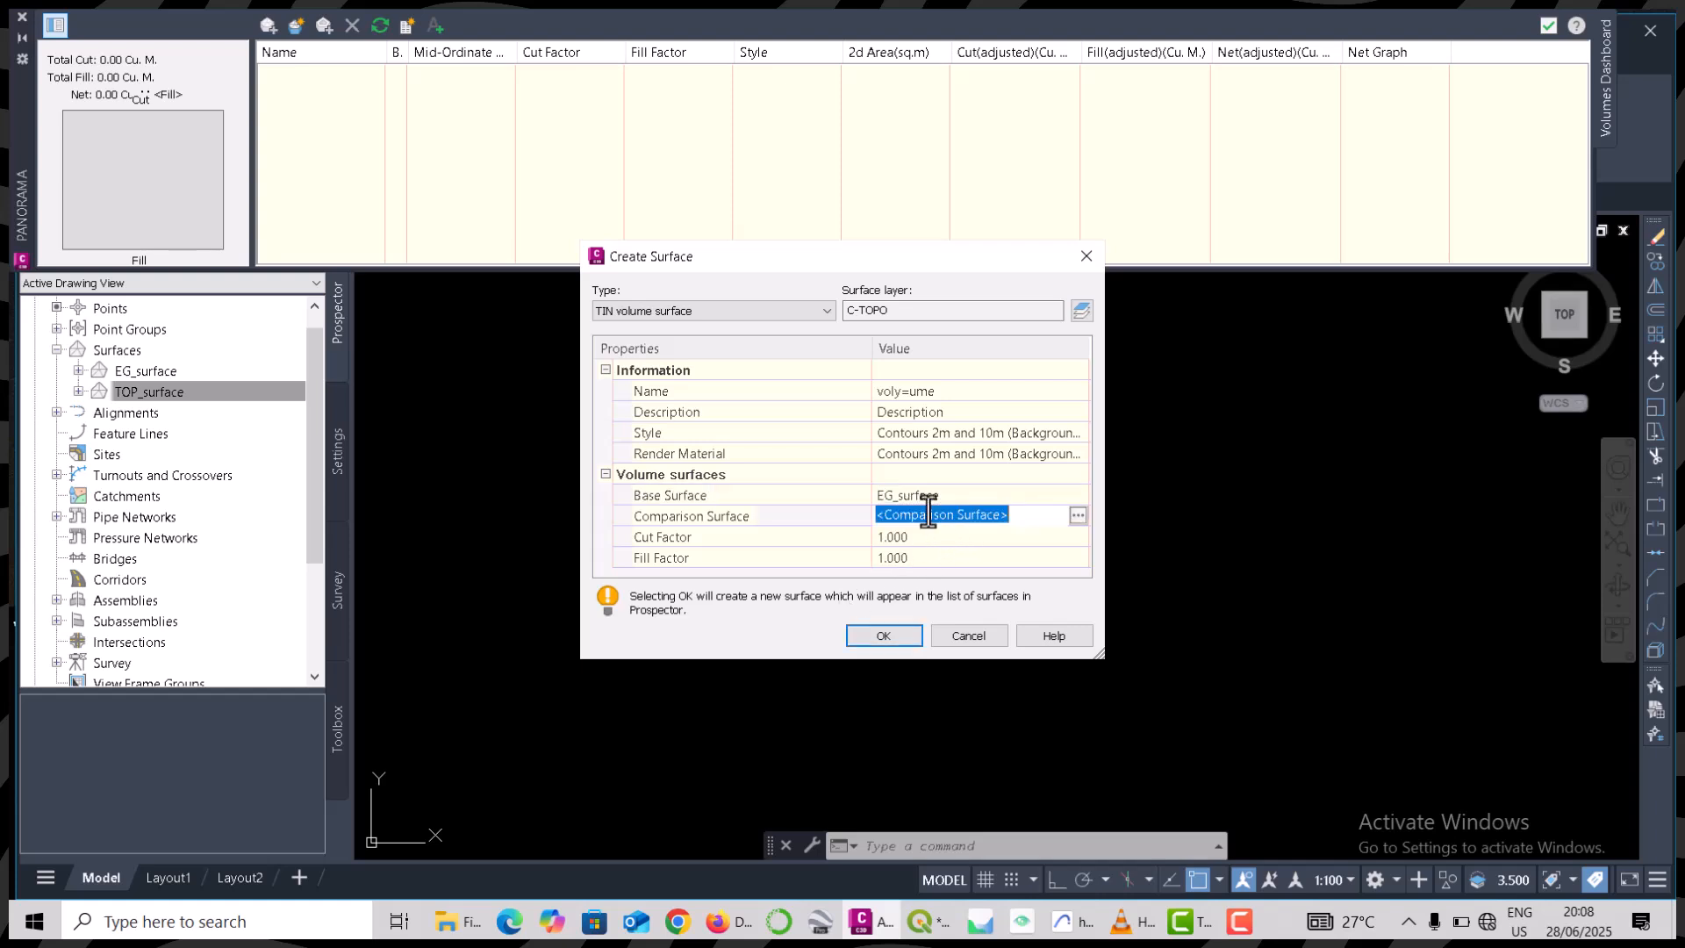
{"action": "left_click", "coordinate": [1077, 515]}
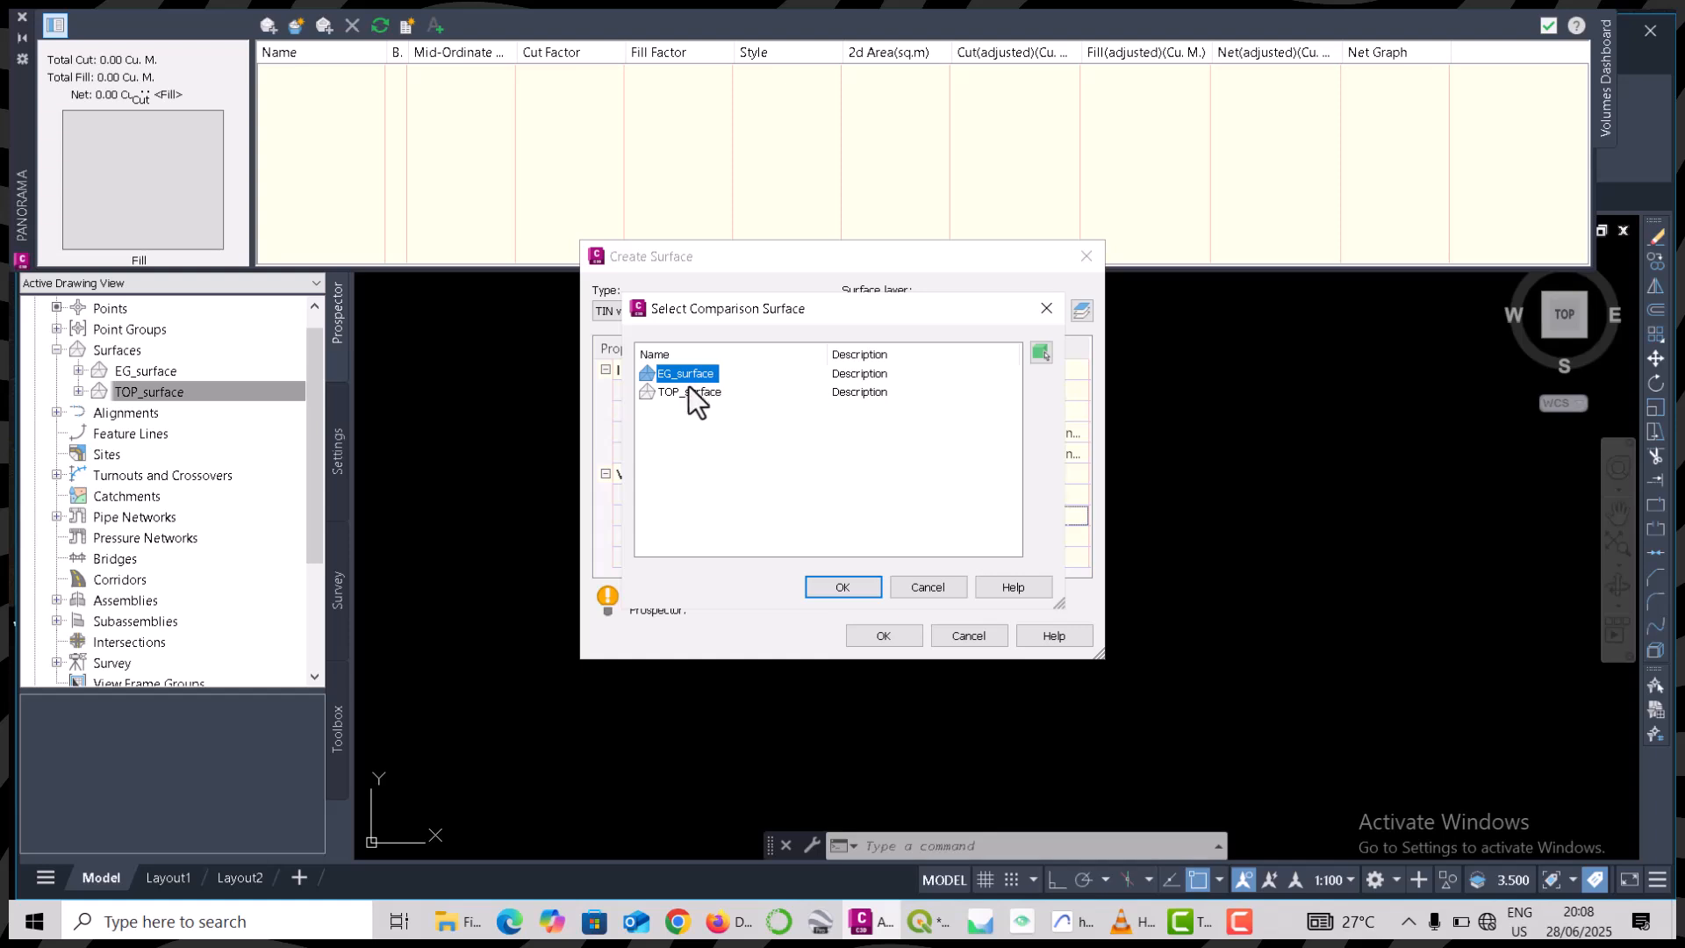
{"action": "left_click", "coordinate": [843, 587]}
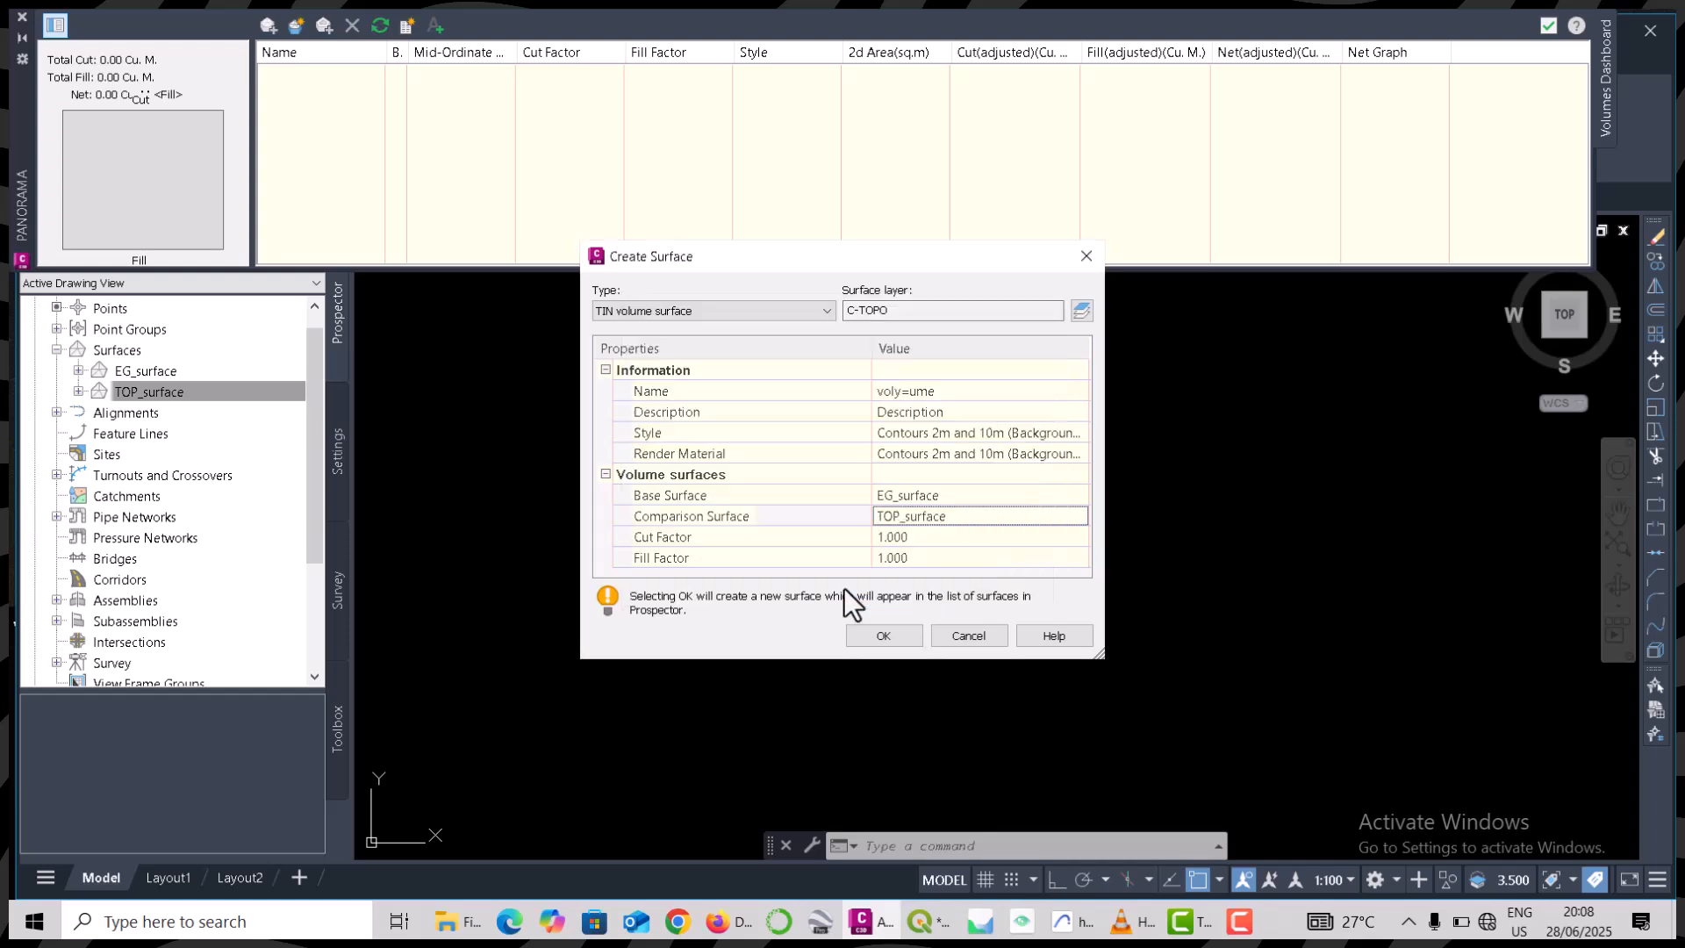
- Correct the new surface's name to volume and create the TIN volume surface
{"action": "left_click", "coordinate": [888, 629]}
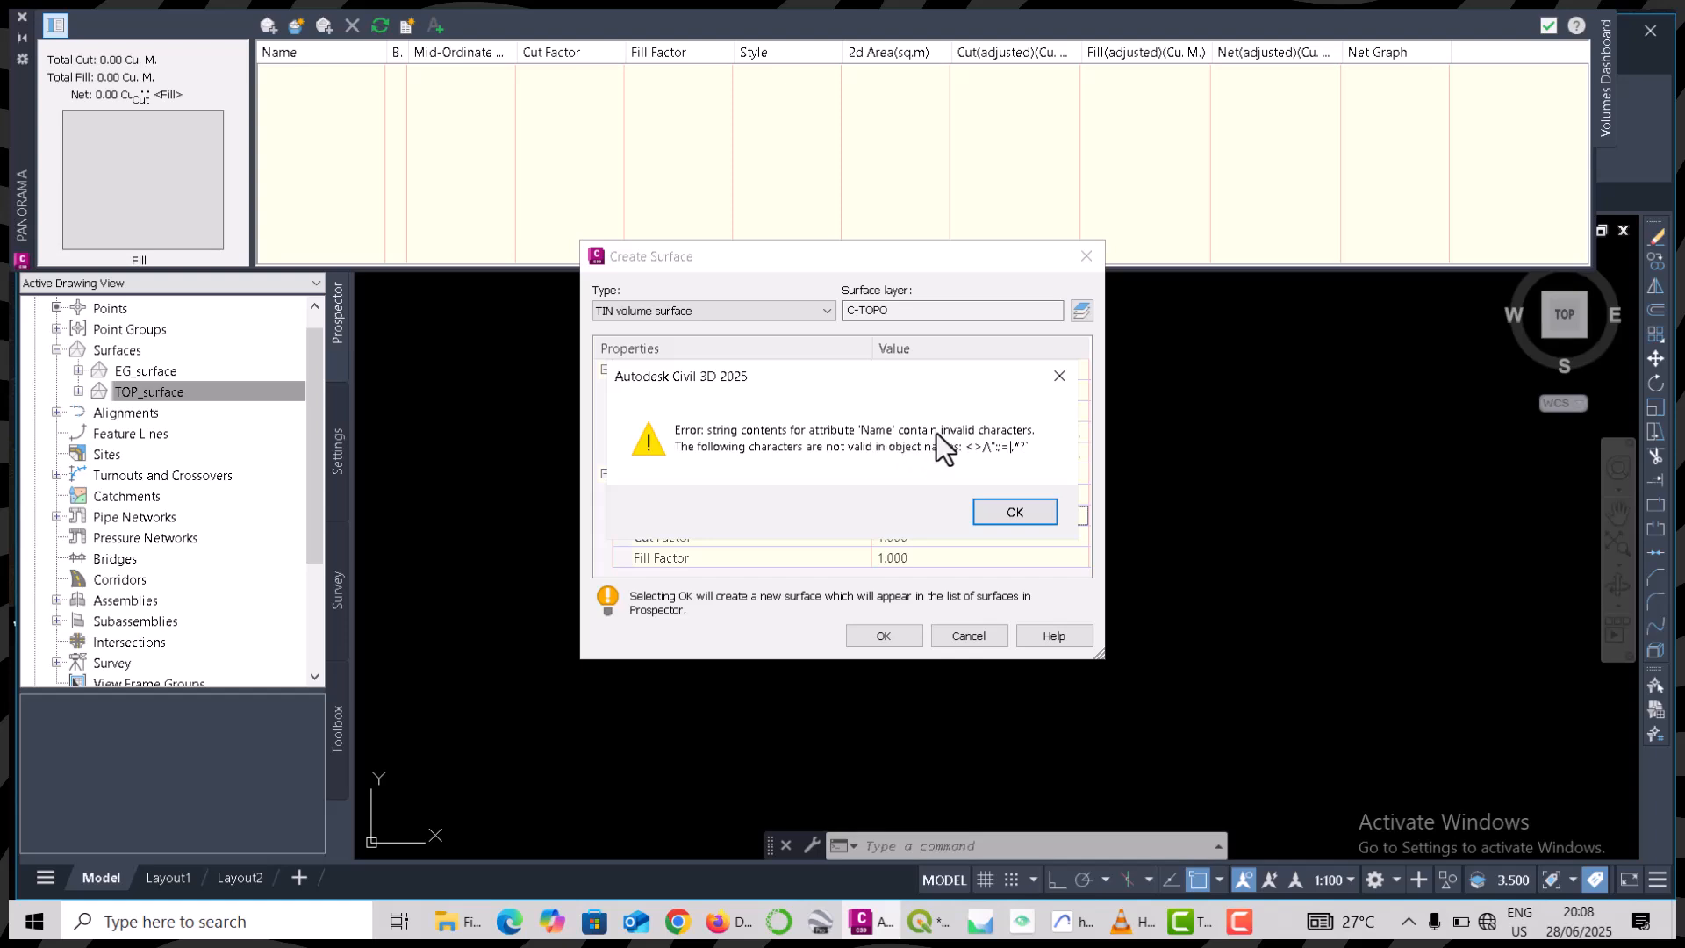
{"action": "left_click", "coordinate": [1058, 383]}
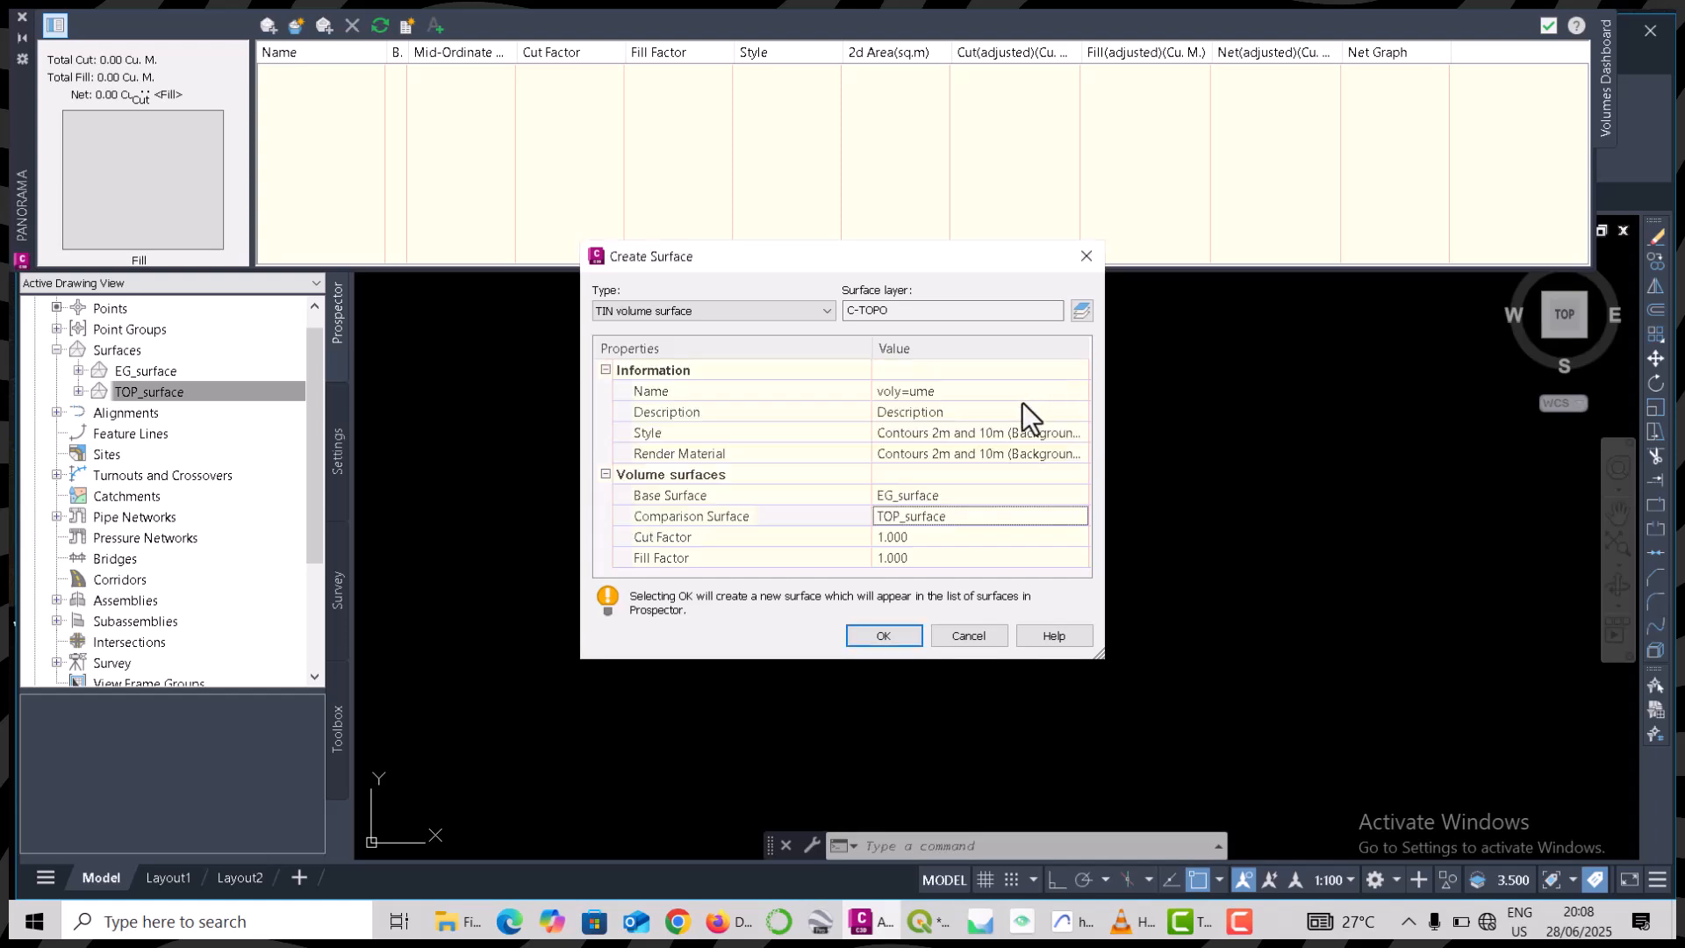
{"action": "left_click", "coordinate": [913, 391]}
{"action": "type", "text": "v"}
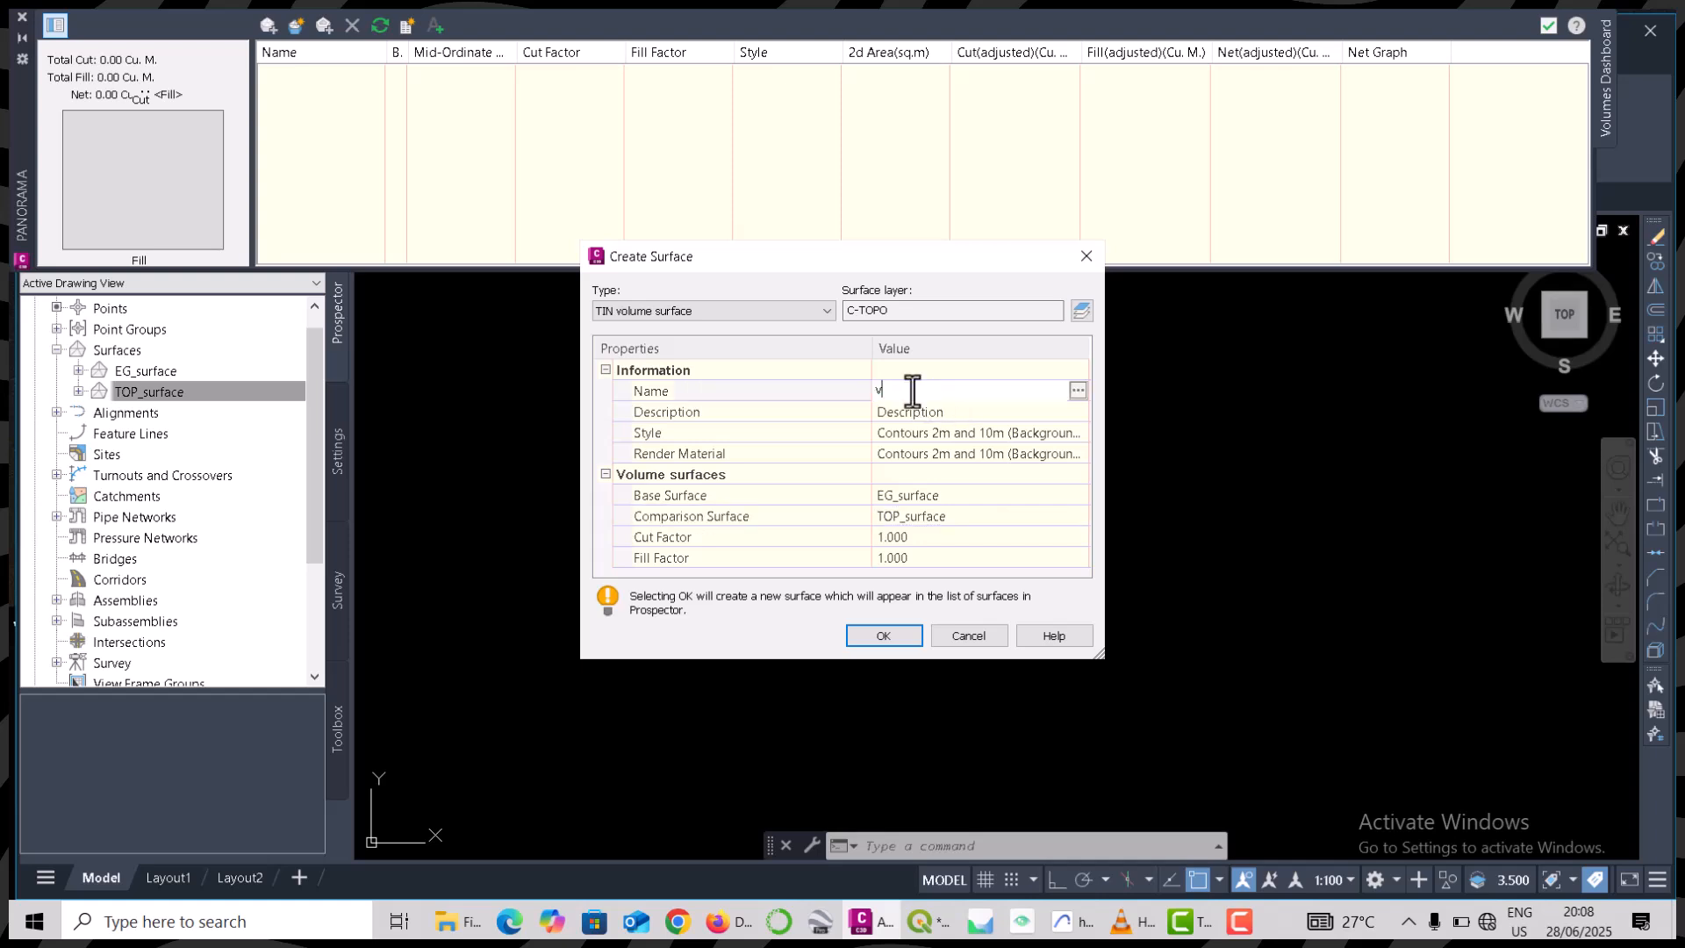
{"action": "type", "text": "olume"}
{"action": "left_click", "coordinate": [876, 625]}
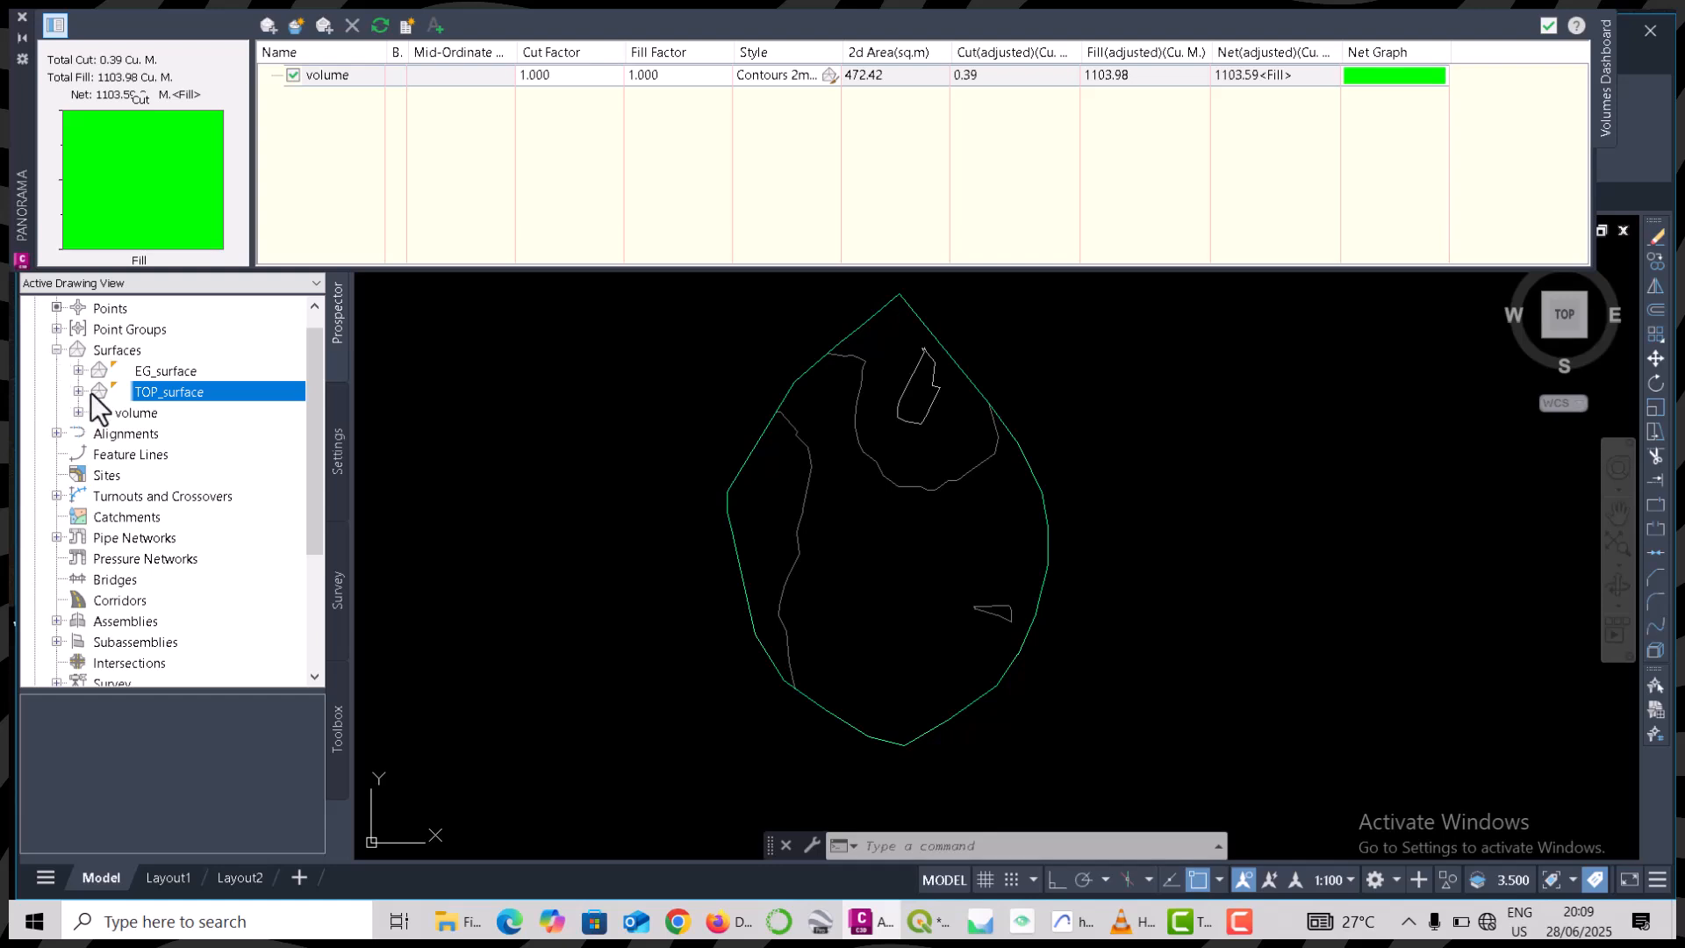
- Change the surface style of the volume surface to Elevation Banding (2D) in its surface properties
{"action": "right_click", "coordinate": [128, 408]}
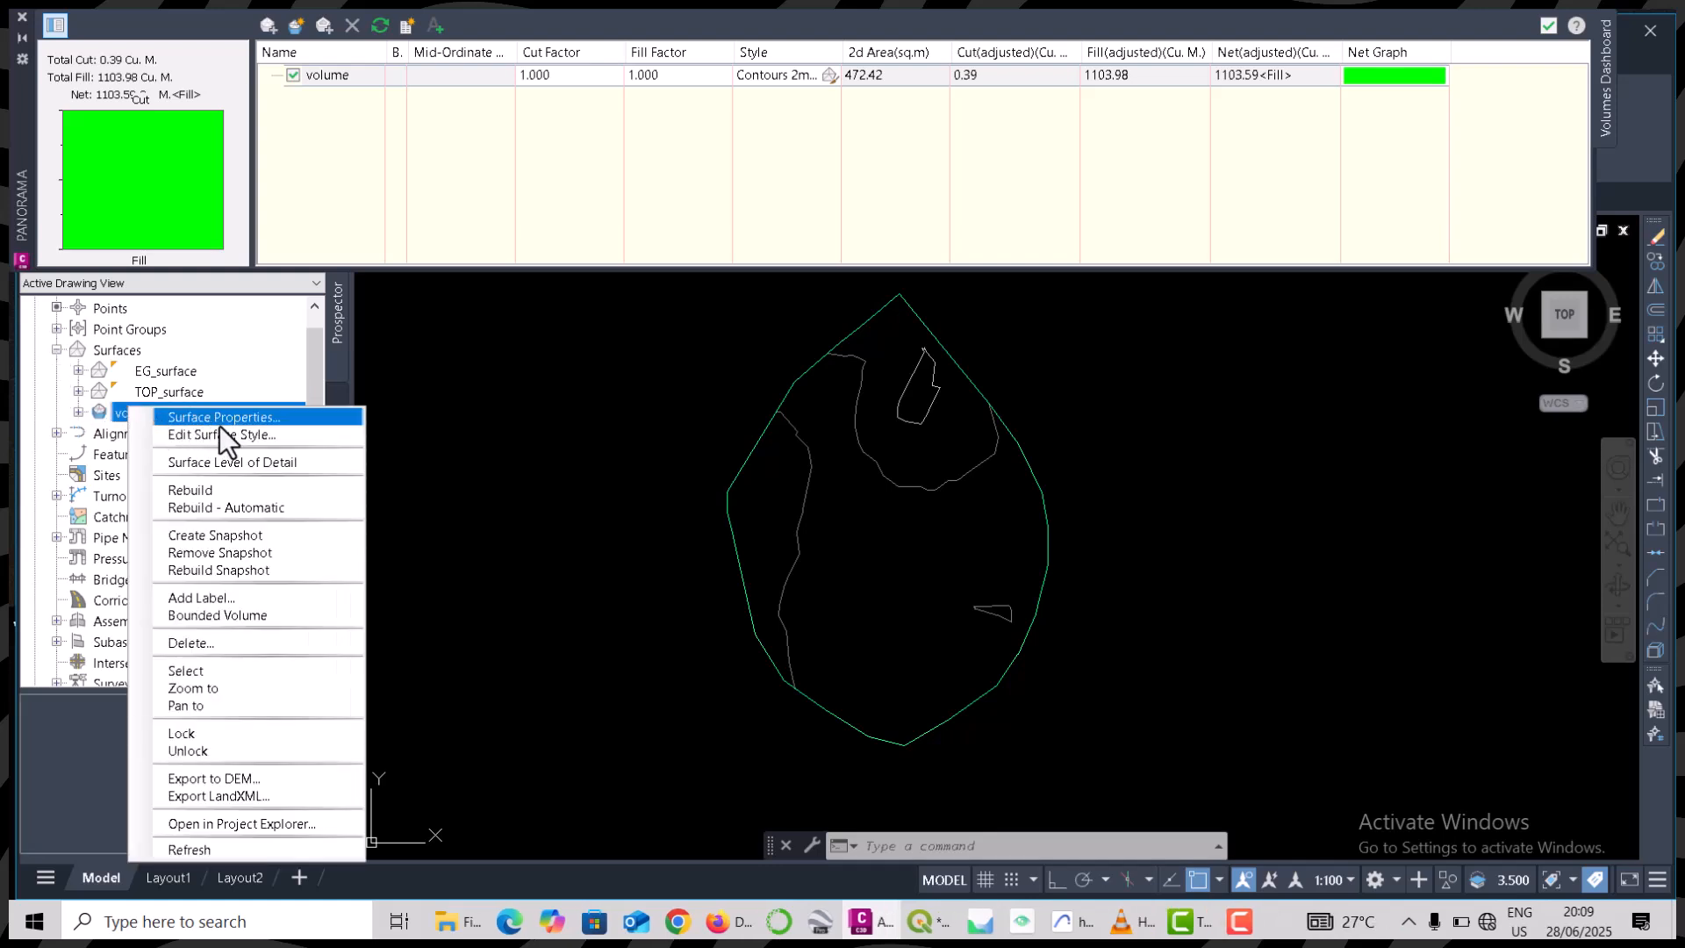
{"action": "left_click", "coordinate": [219, 422]}
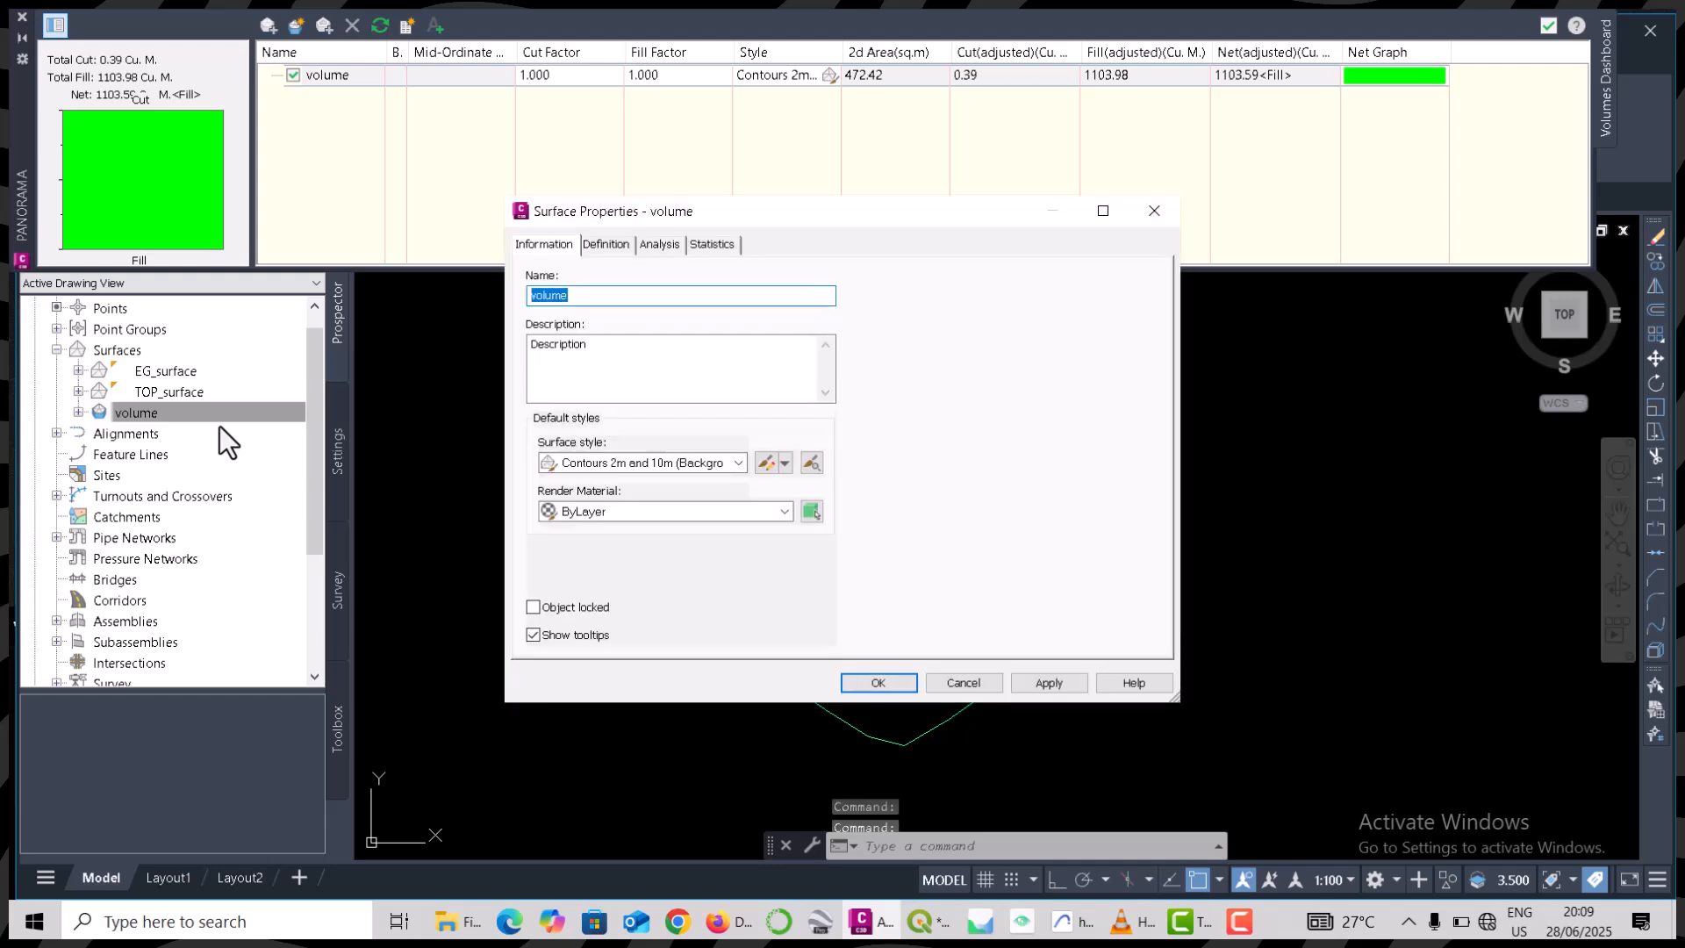
{"action": "left_click", "coordinate": [662, 465]}
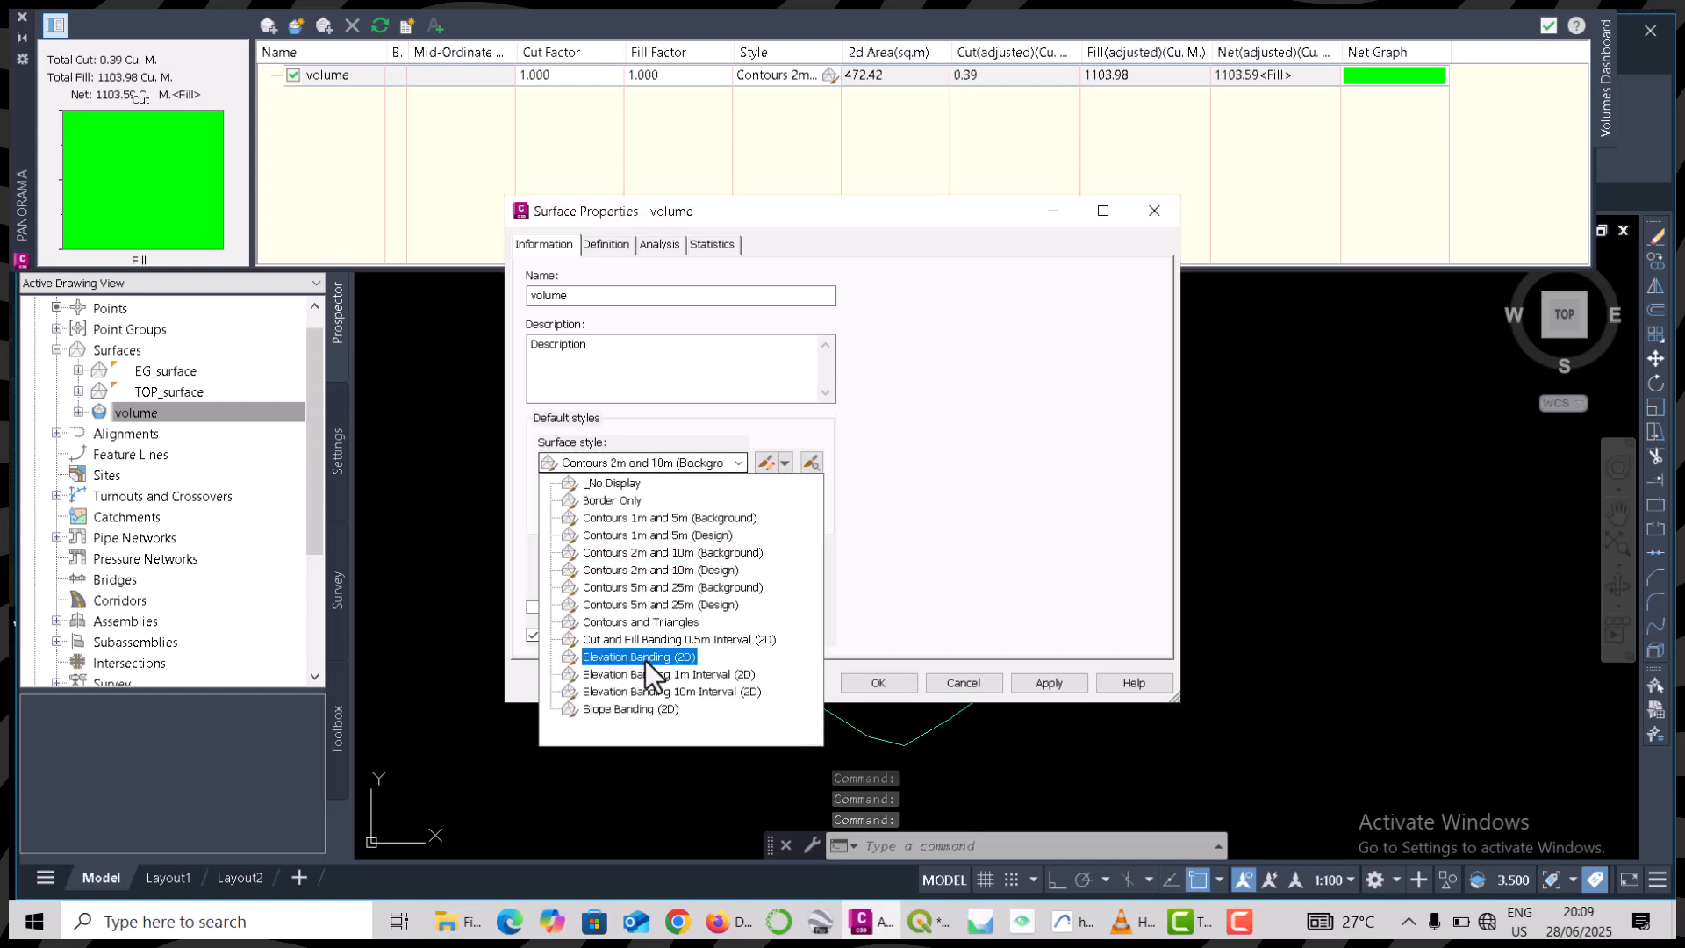
{"action": "left_click", "coordinate": [670, 659]}
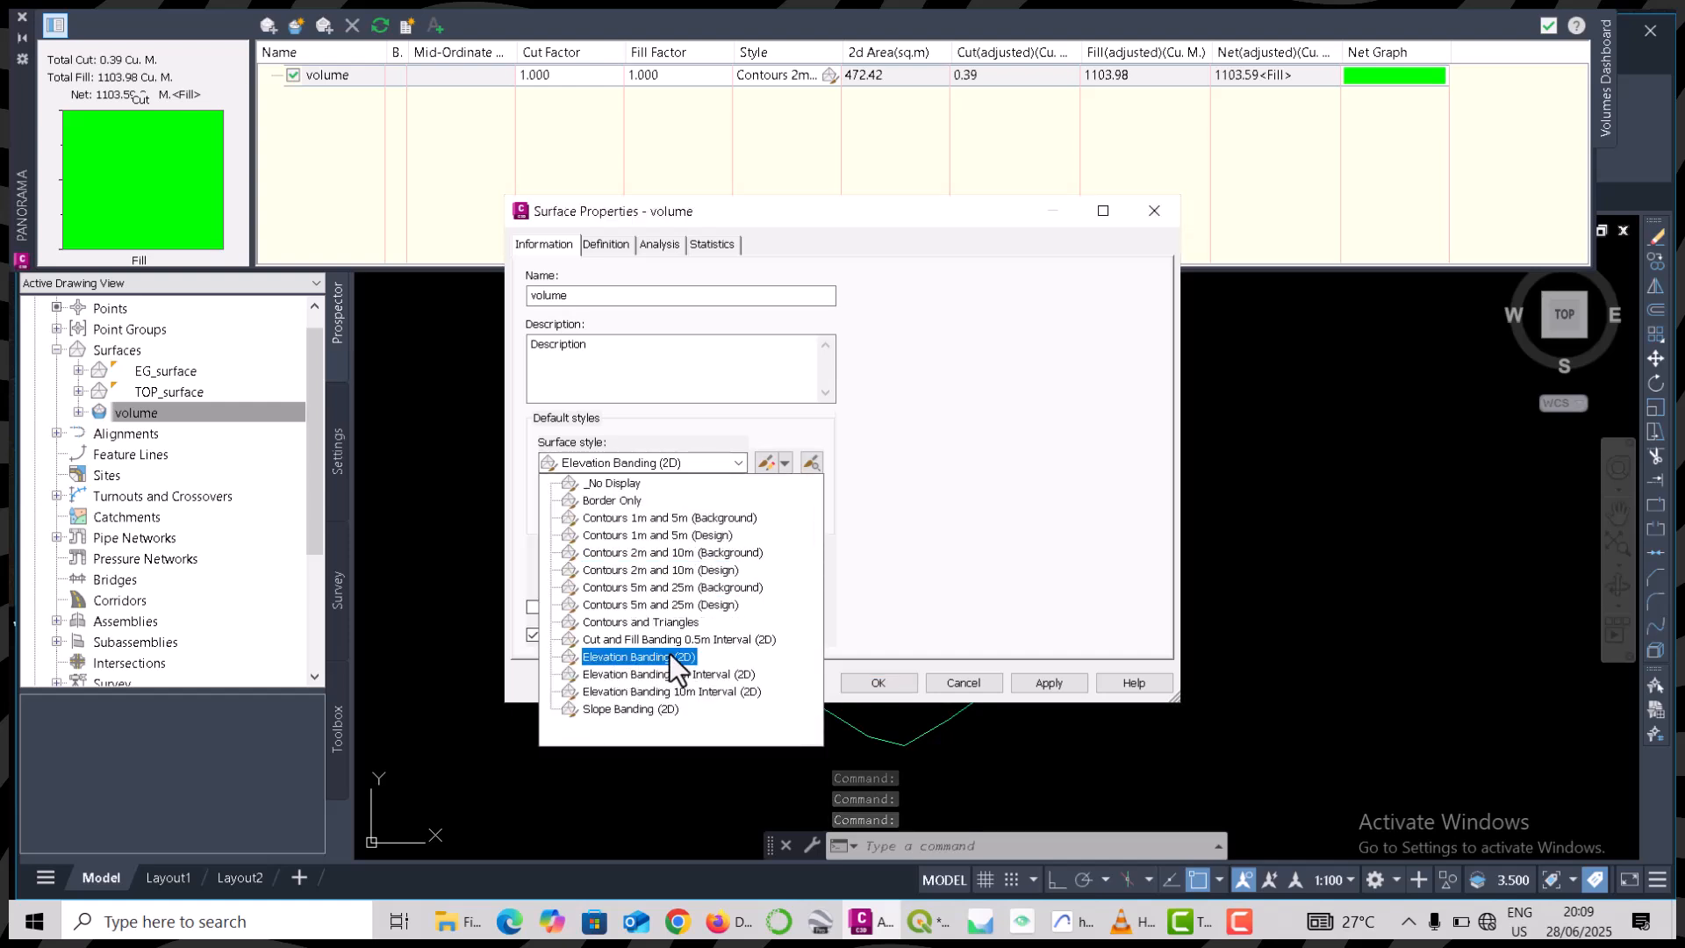
{"action": "left_click", "coordinate": [670, 656]}
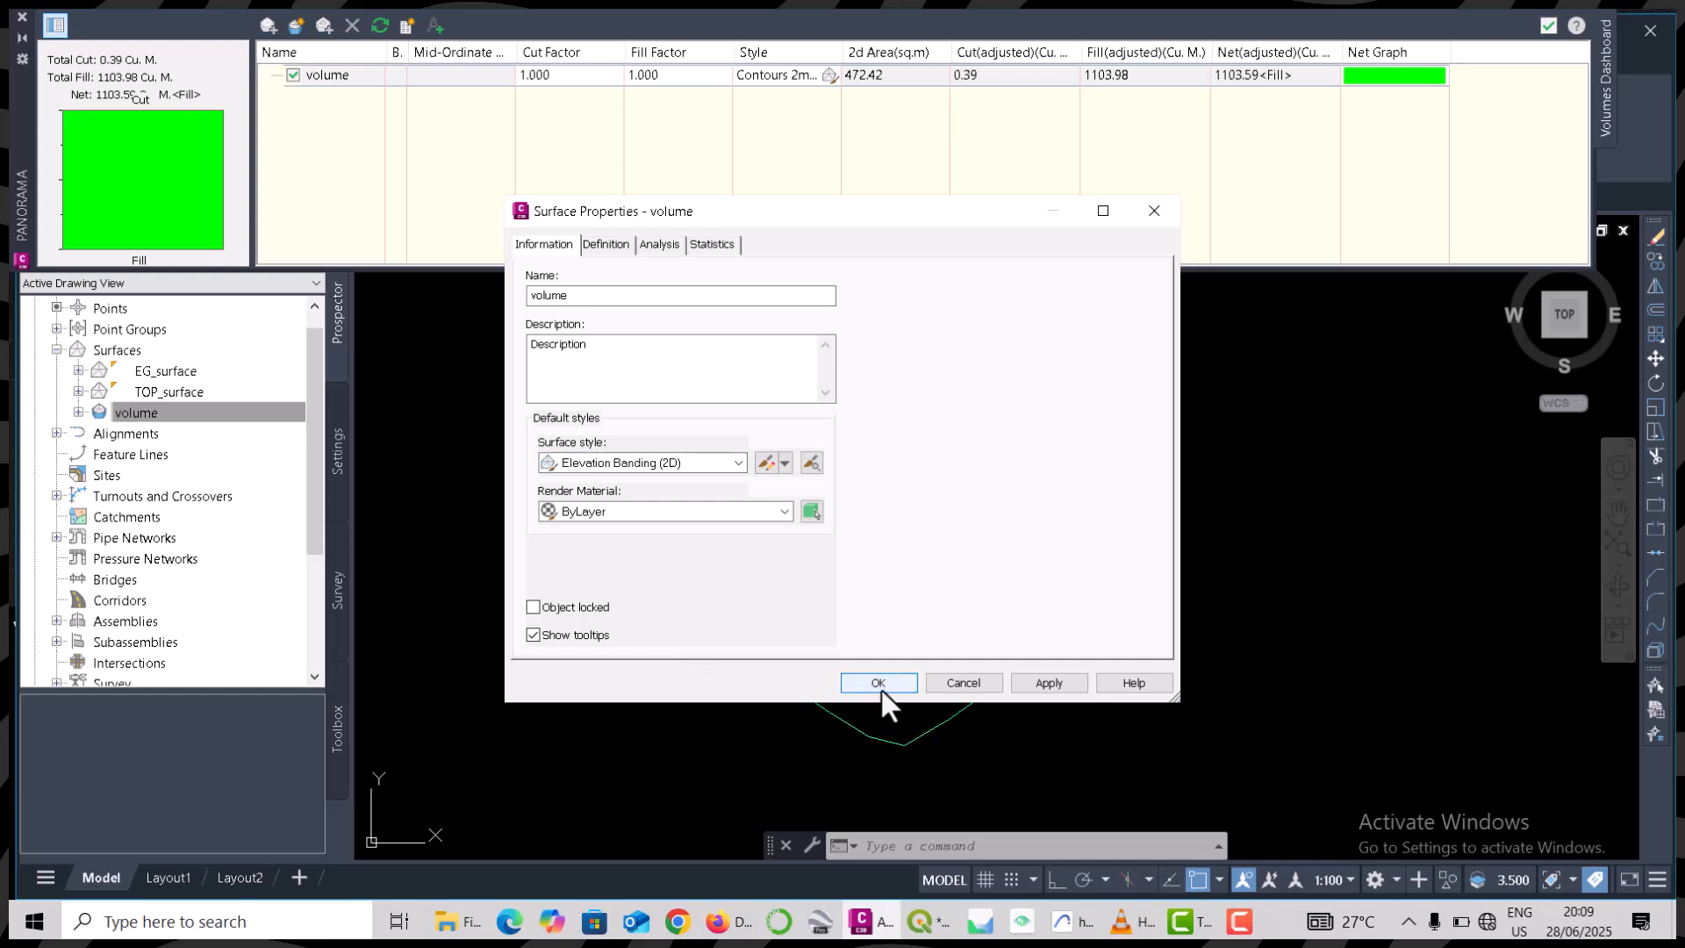
{"action": "left_click", "coordinate": [879, 683]}
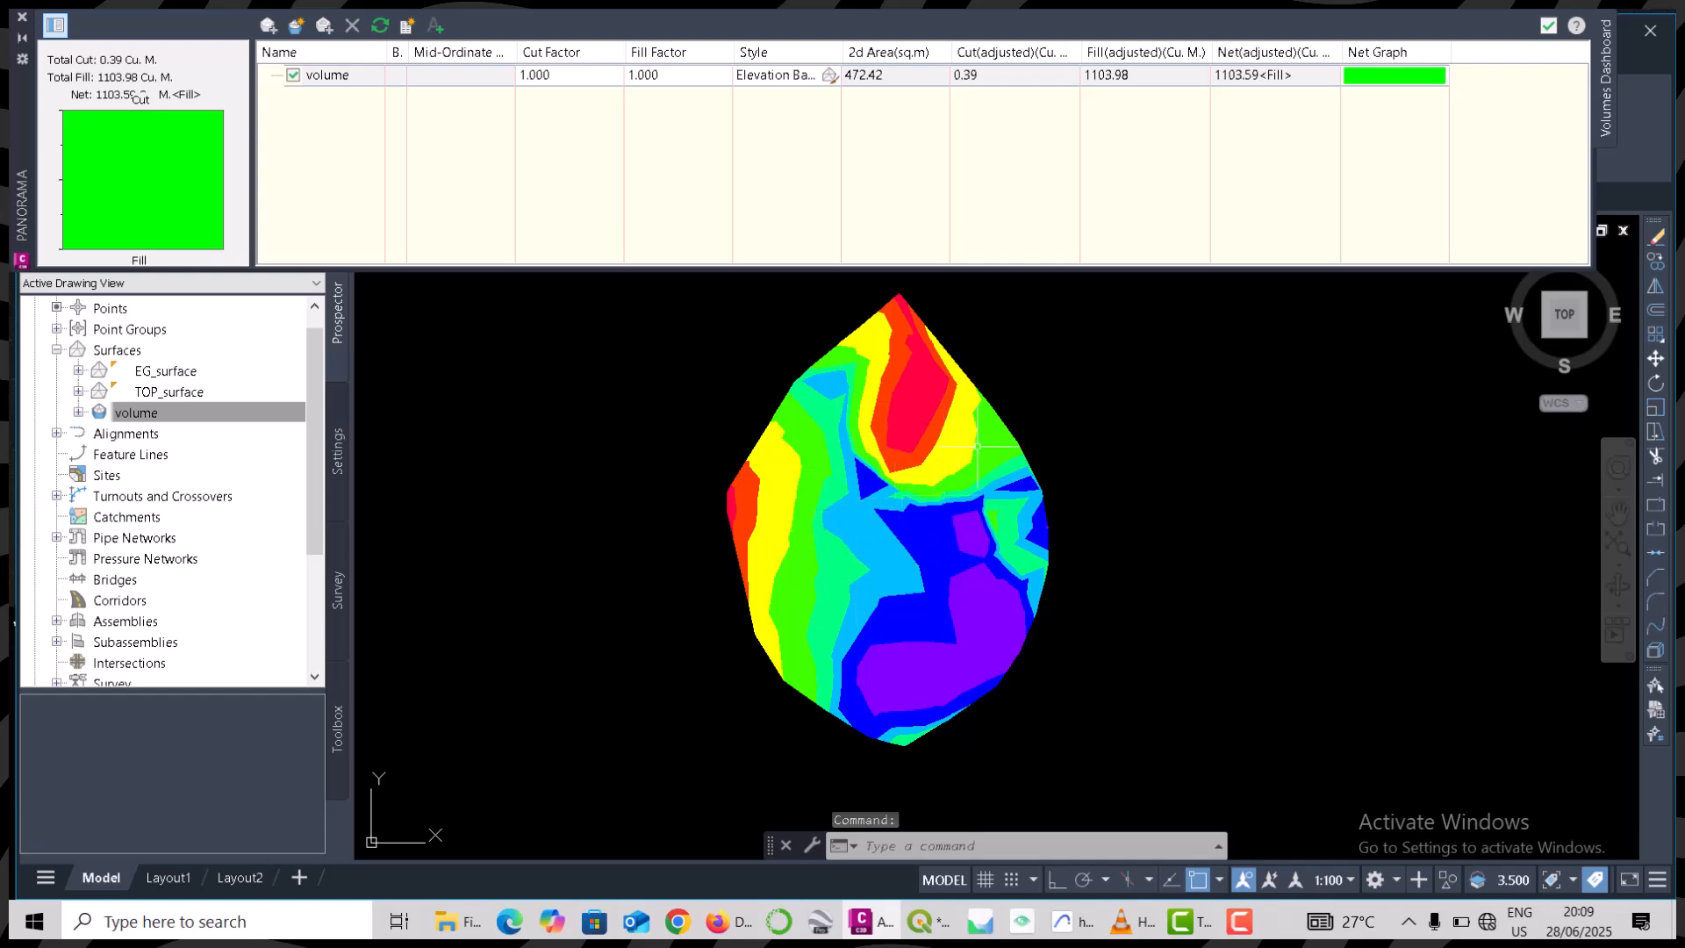
- Insert the Cut/Fill Summary table into the drawing beside the colour-banded volume surface and inspect its values
{"action": "left_click", "coordinate": [436, 26]}
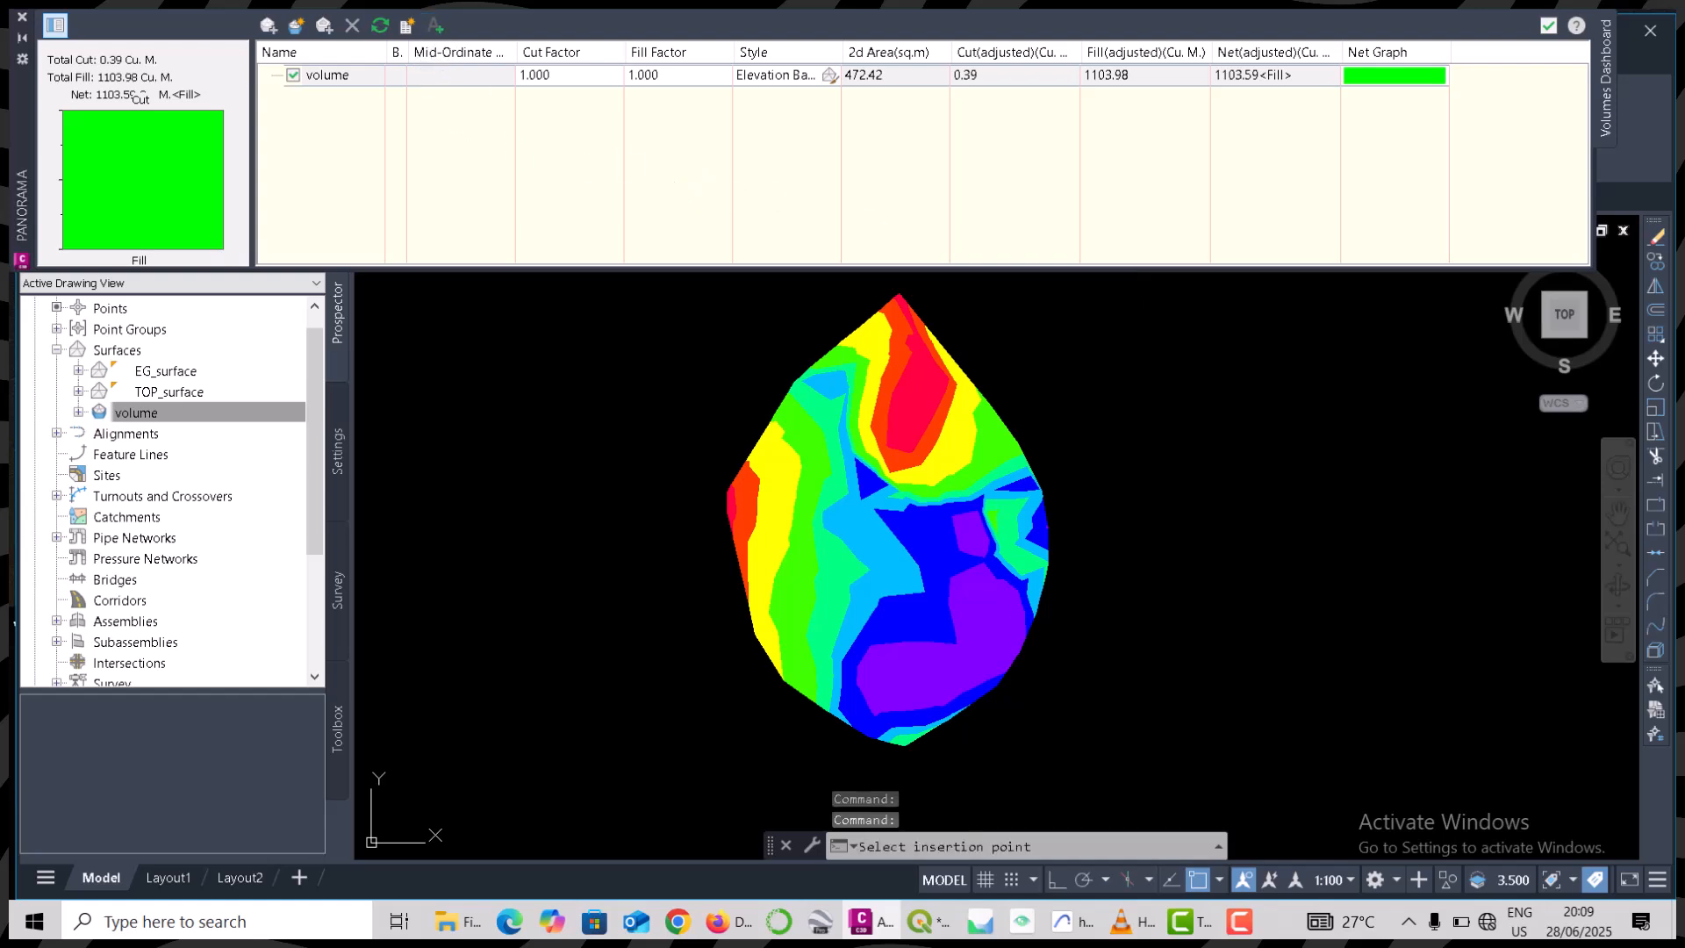
{"action": "left_click", "coordinate": [1038, 382]}
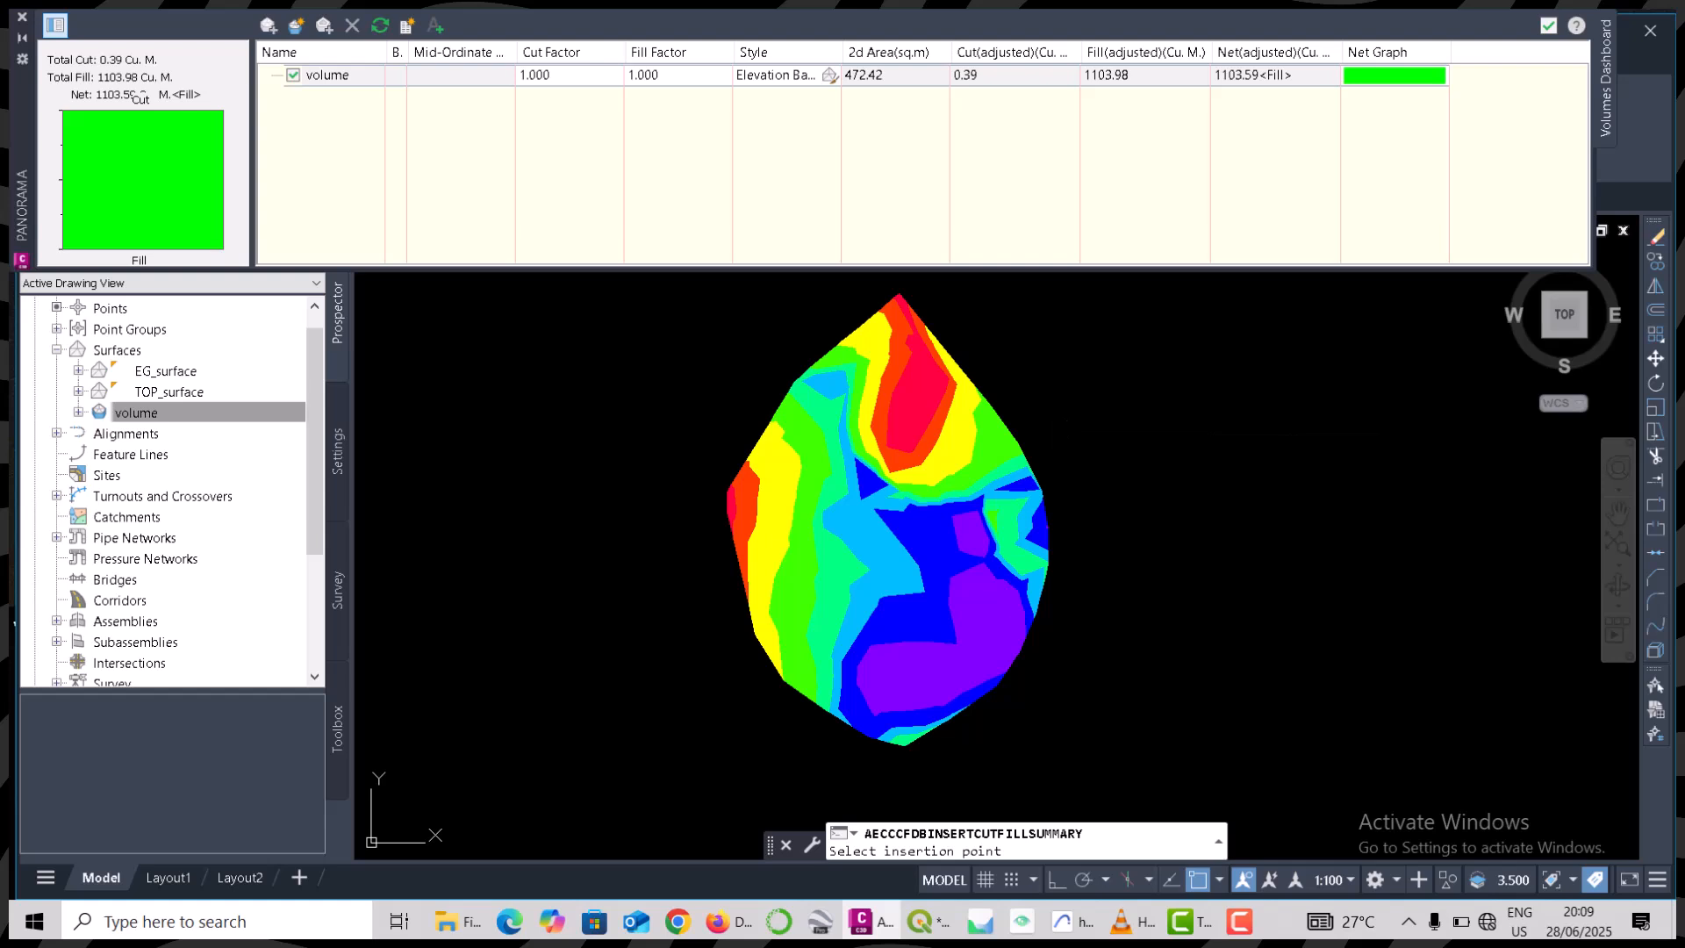
{"action": "scroll", "coordinate": [962, 431], "scroll_direction": "down", "scroll_amount": 4}
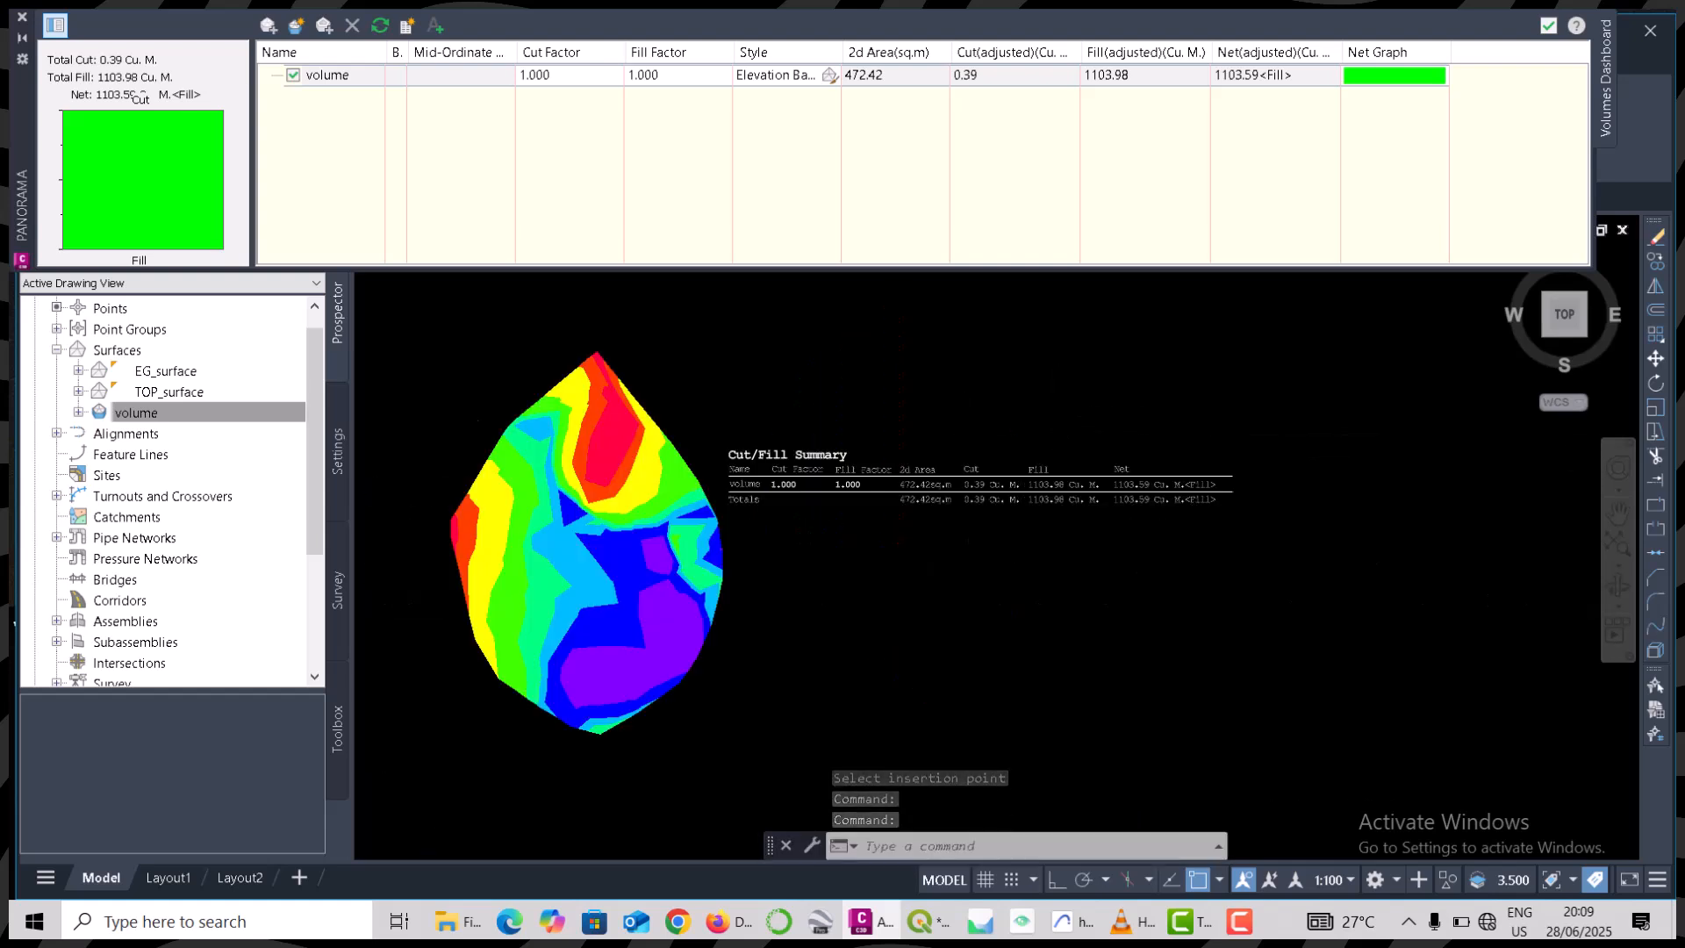
{"action": "scroll", "coordinate": [1018, 513], "scroll_direction": "up", "scroll_amount": 4}
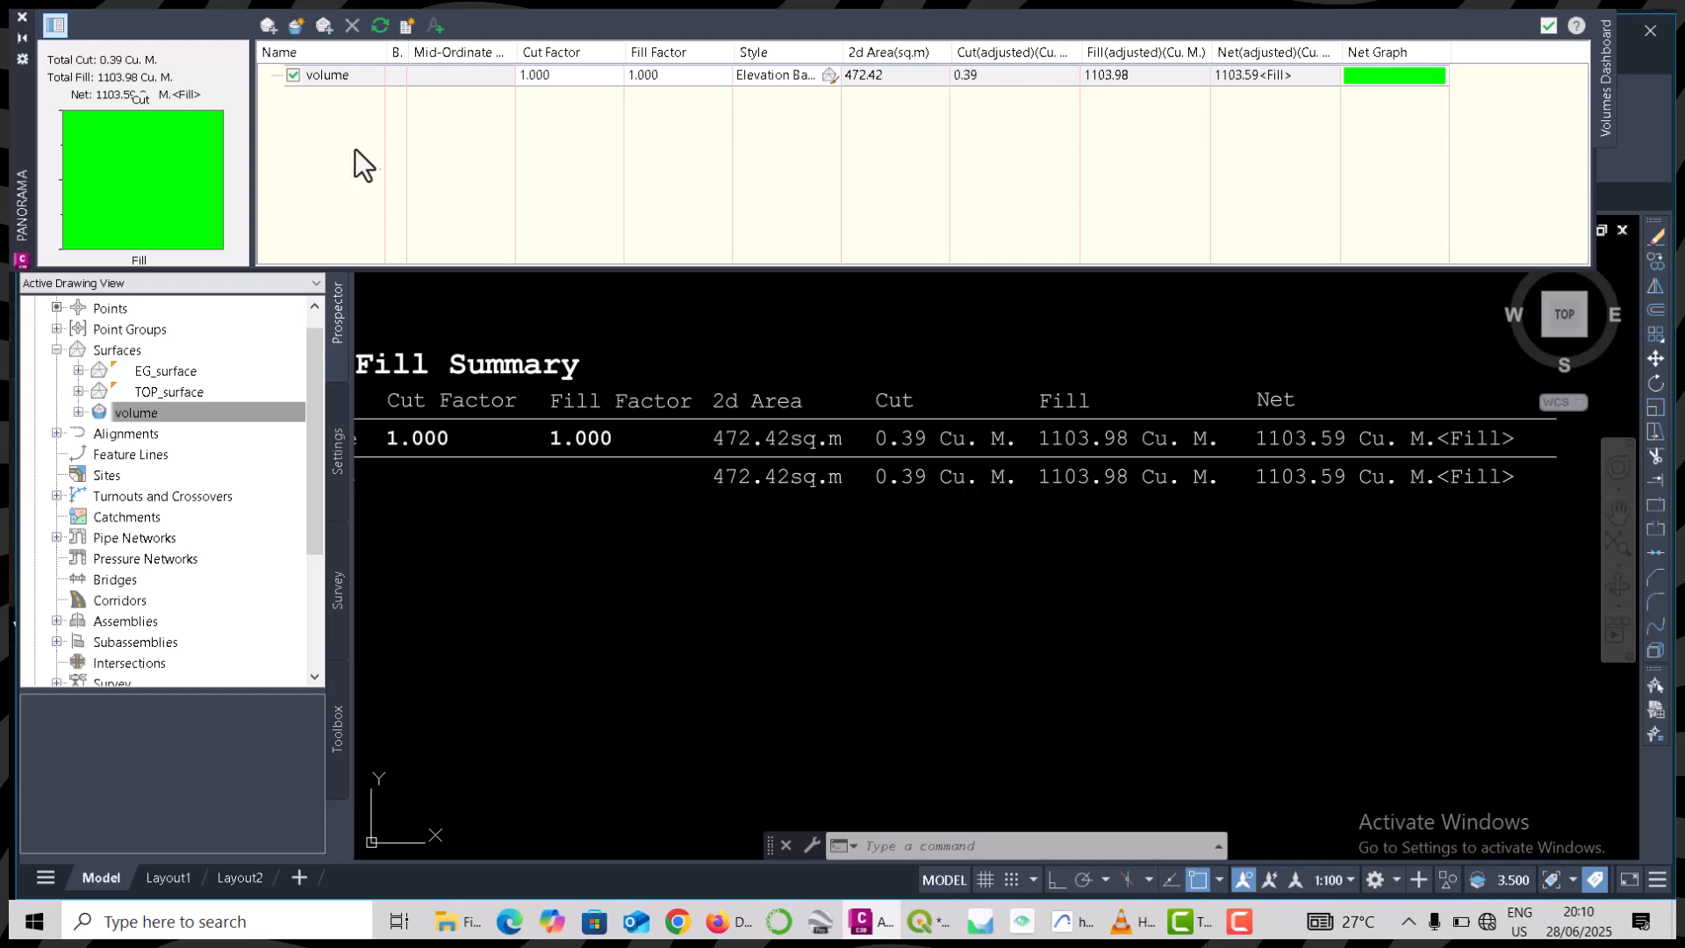
- Generate the cut/fill report of the volume surface from the Volumes Dashboard
{"action": "scroll", "coordinate": [532, 430], "scroll_direction": "down", "scroll_amount": 8}
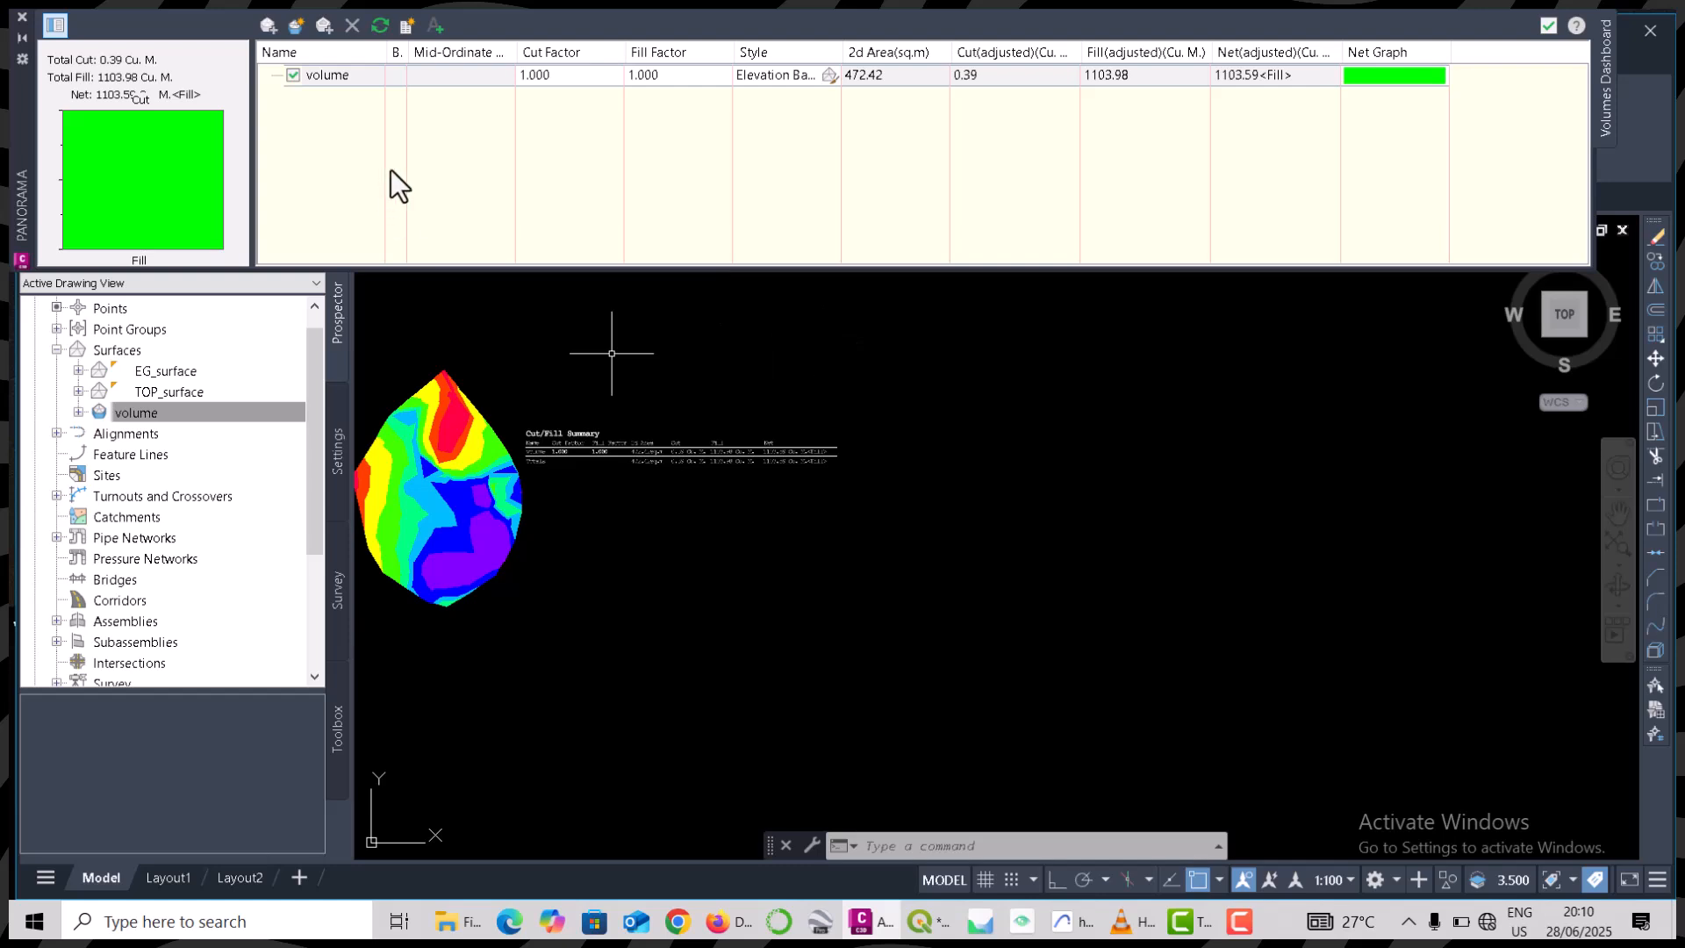
{"action": "left_click", "coordinate": [408, 26]}
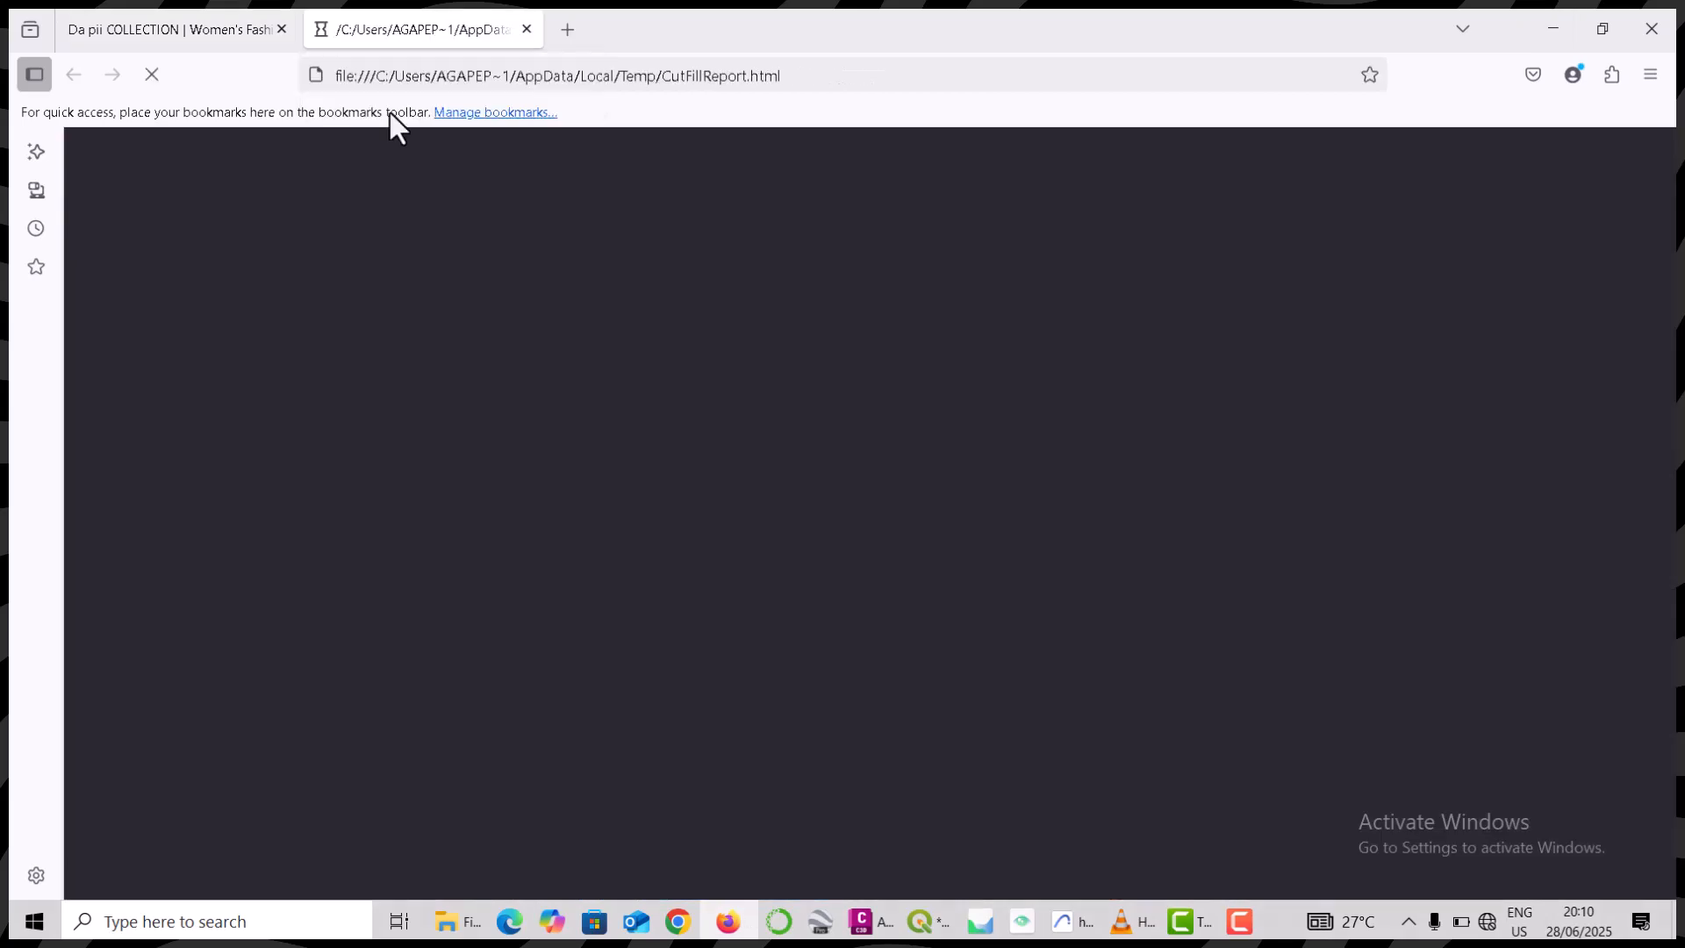